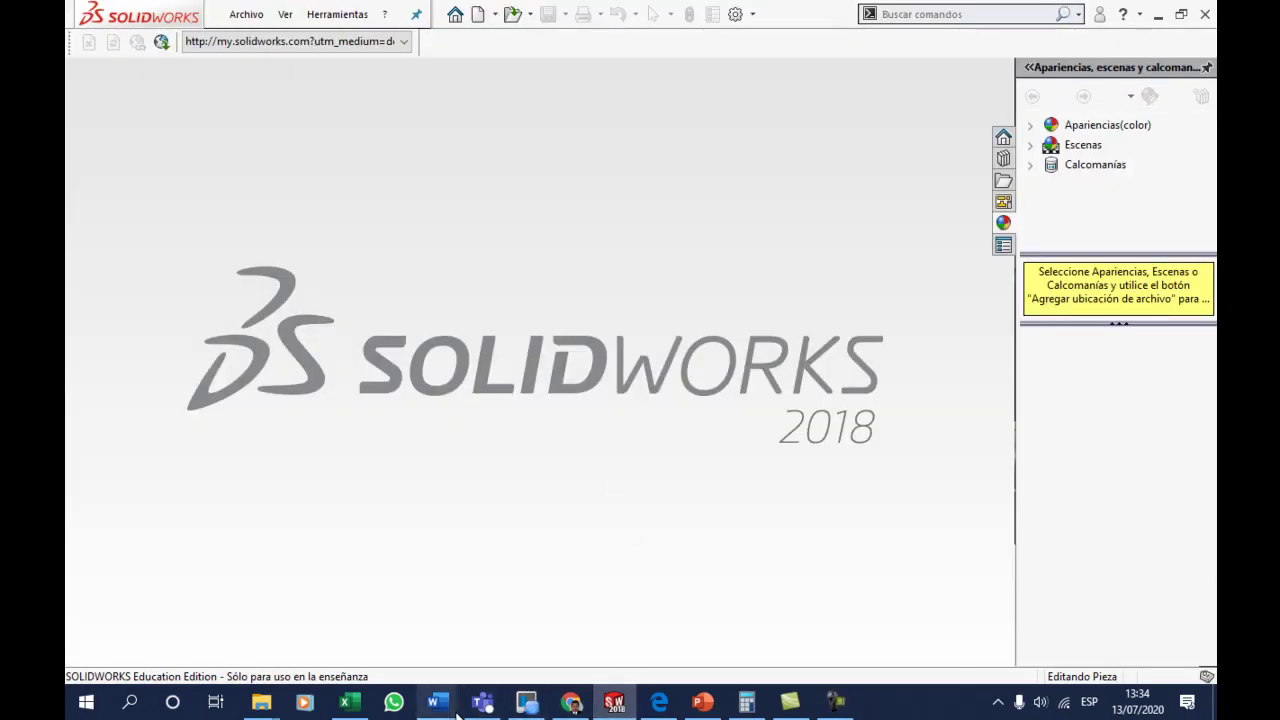
- Bring up the truss exercise in Word and read through the 10-node truss diagram with 10-kip loads
mouse_move(435, 702)
left_click(525, 615)
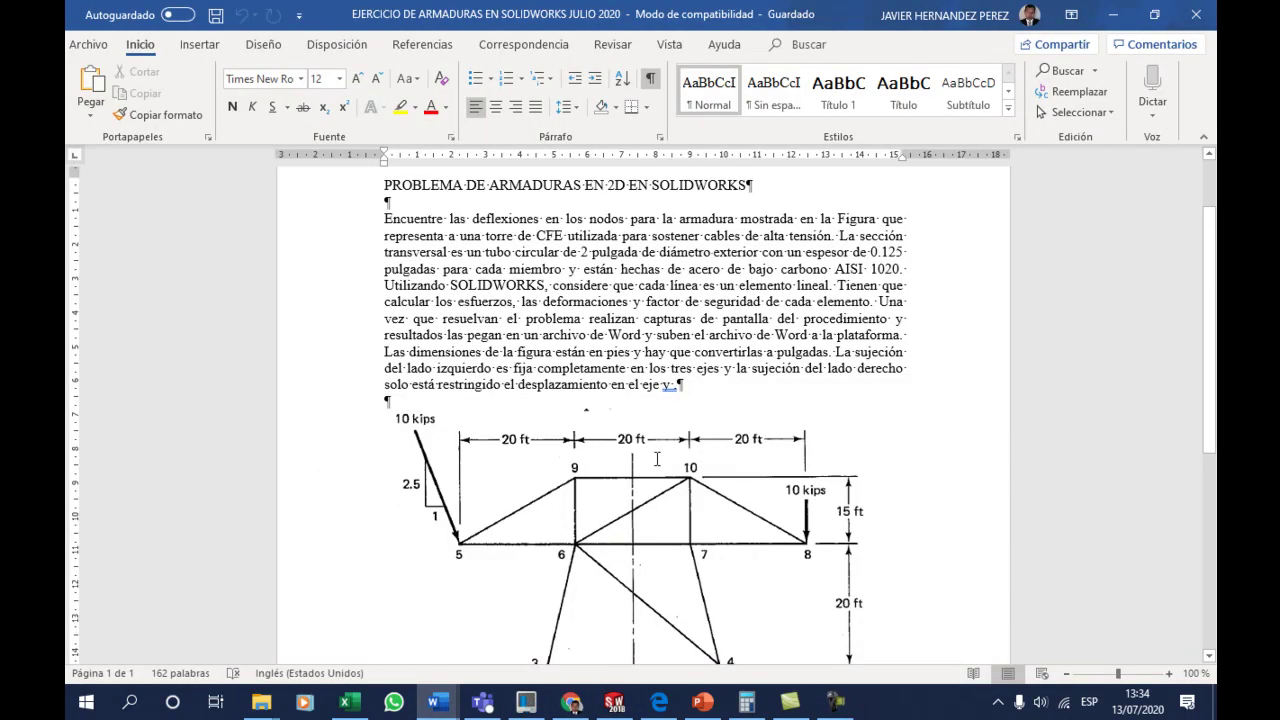
scroll(672, 477, "down", 1)
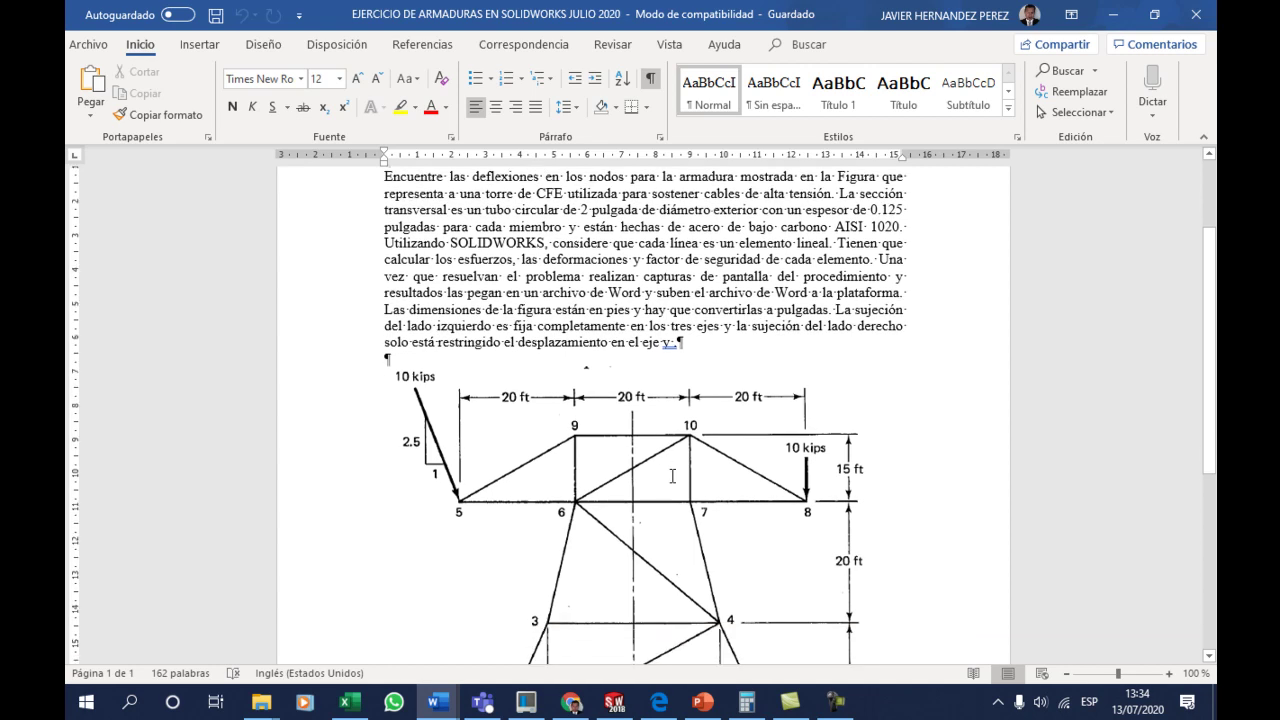
scroll(672, 477, "down", 2)
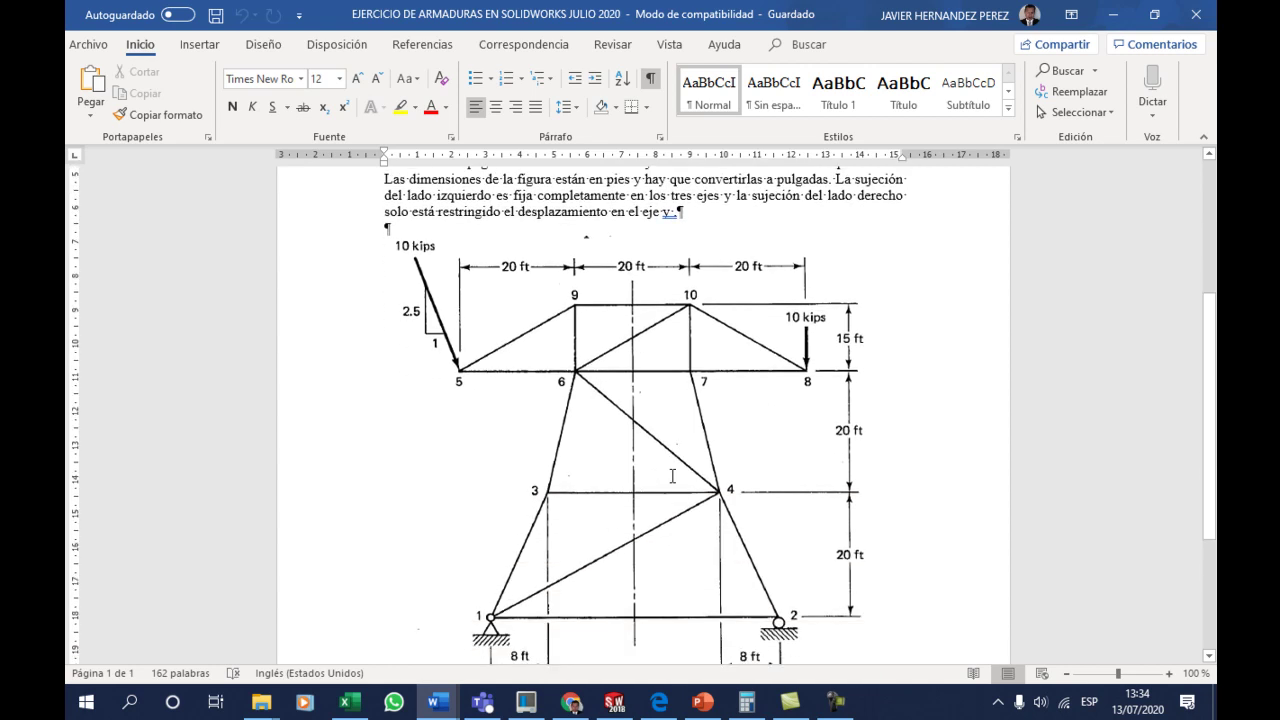
scroll(672, 476, "down", 1)
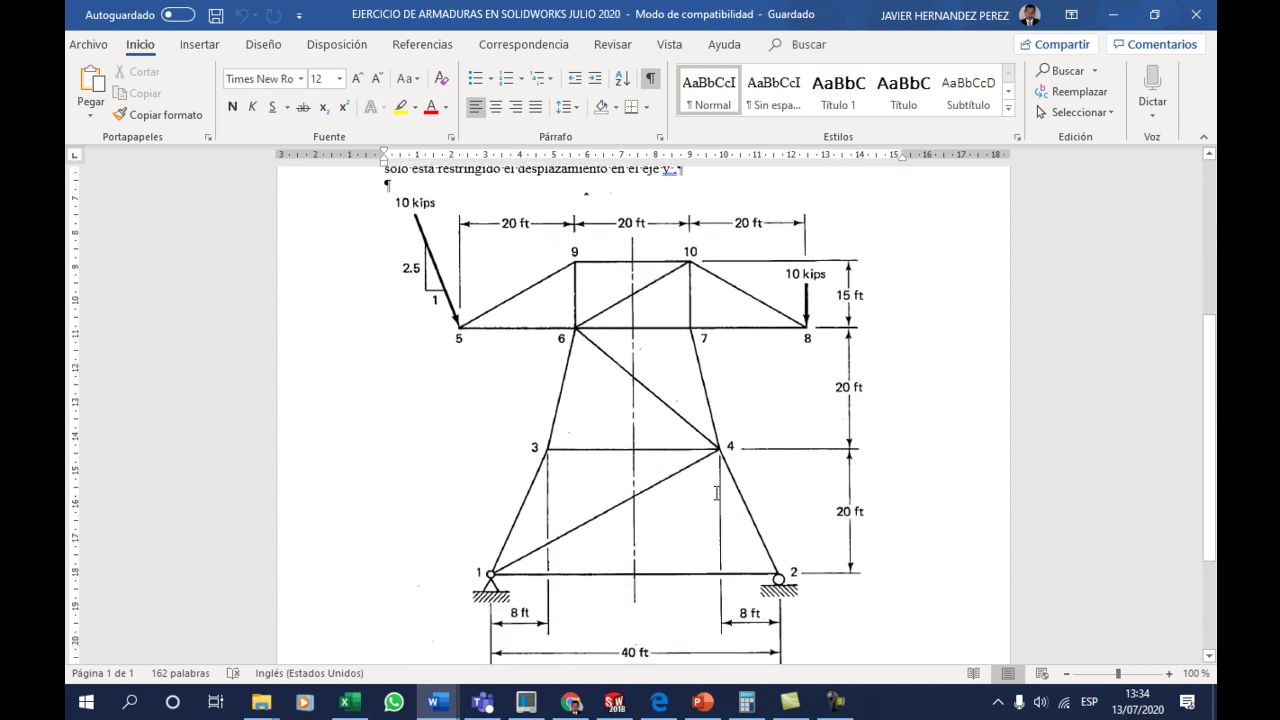
scroll(716, 492, "up", 3)
scroll(740, 480, "up", 2)
scroll(788, 461, "down", 3)
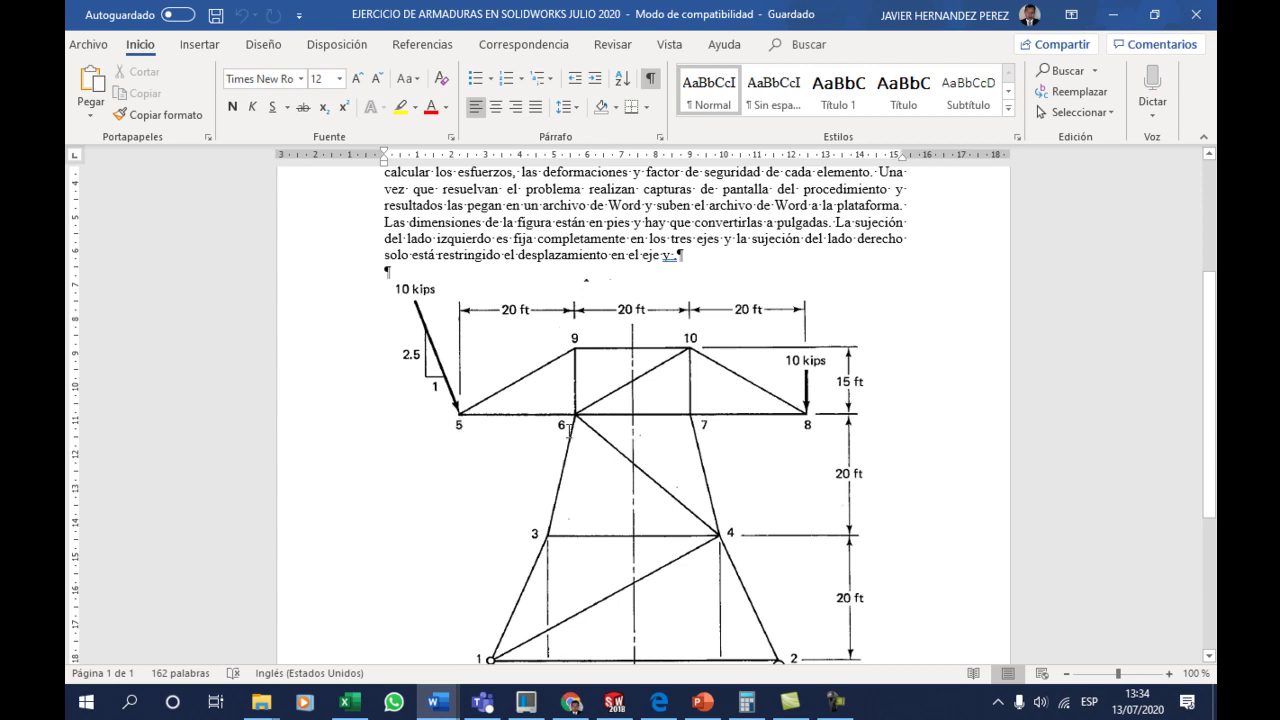
scroll(540, 436, "down", 1)
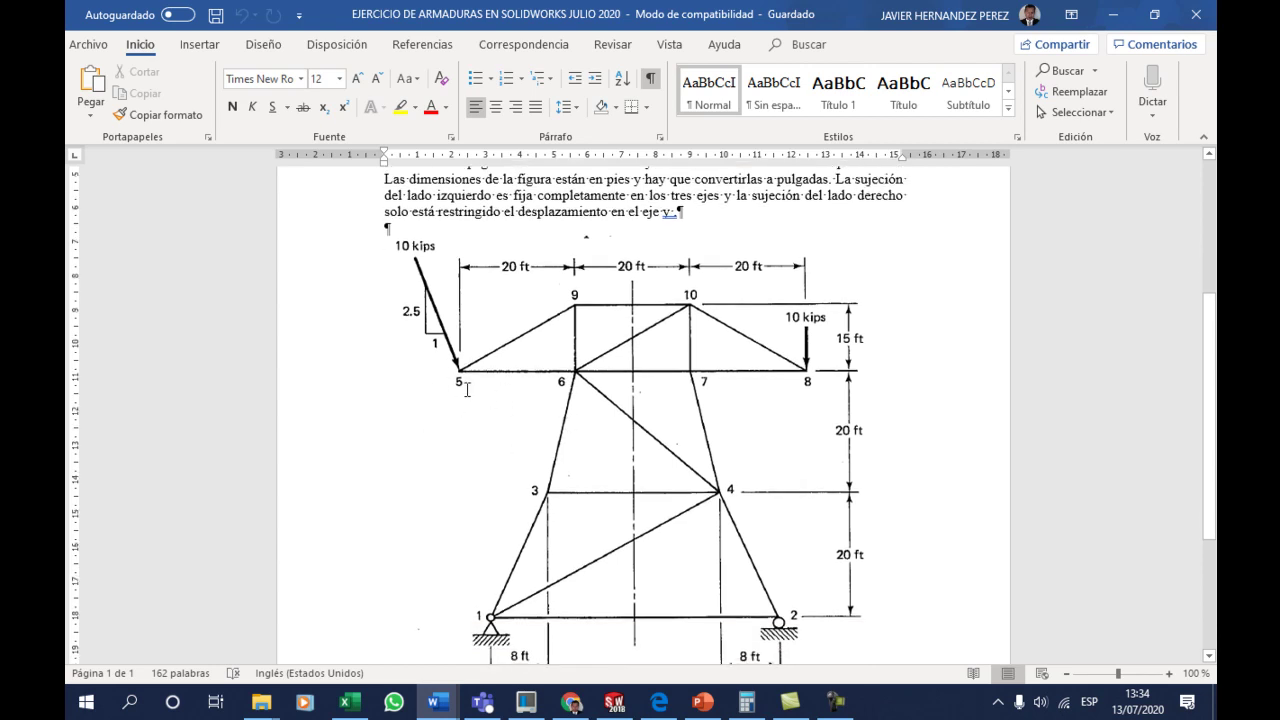
scroll(662, 444, "down", 1)
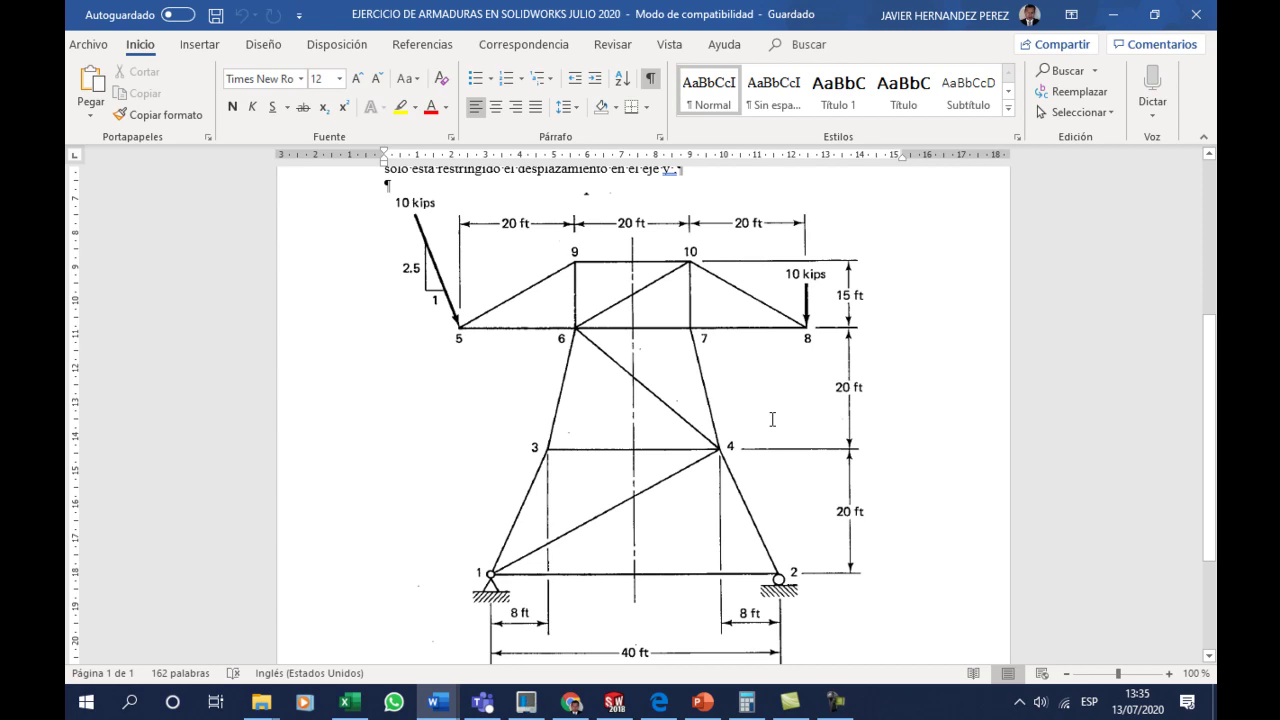
- Create a new part and start a sketch on the Alzado plane
left_click(614, 702)
left_click(479, 15)
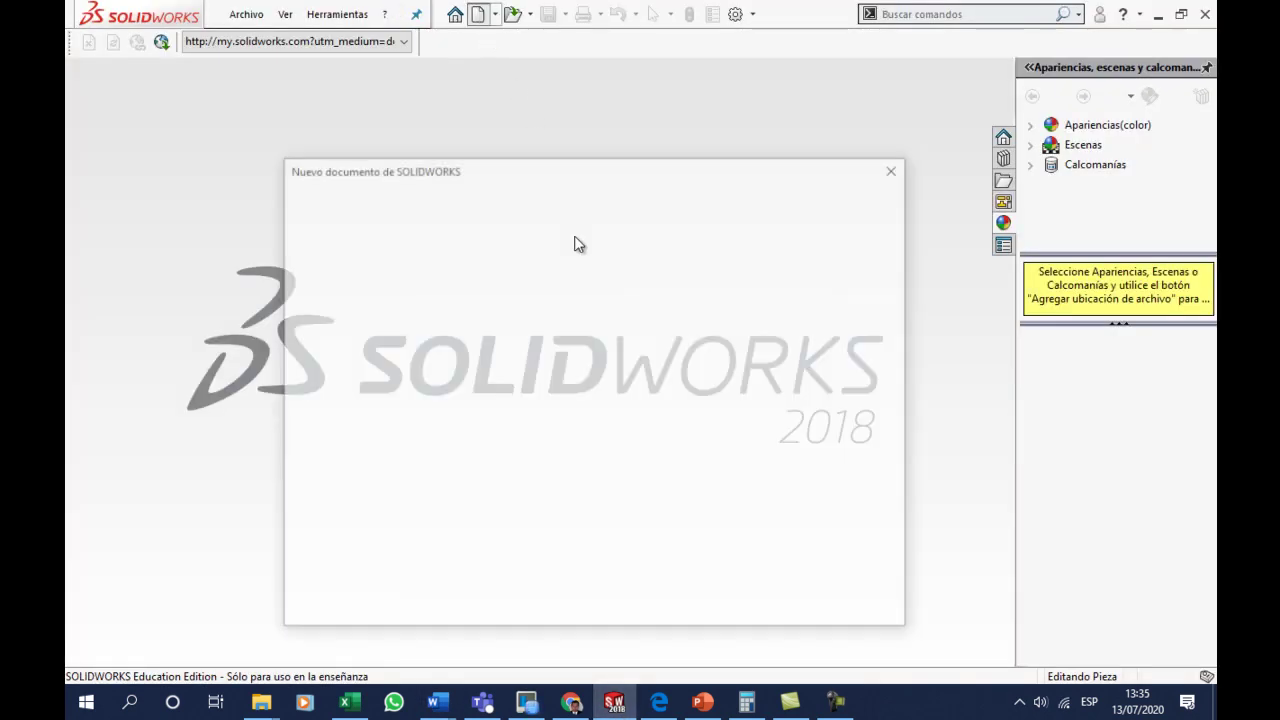
left_click(681, 594)
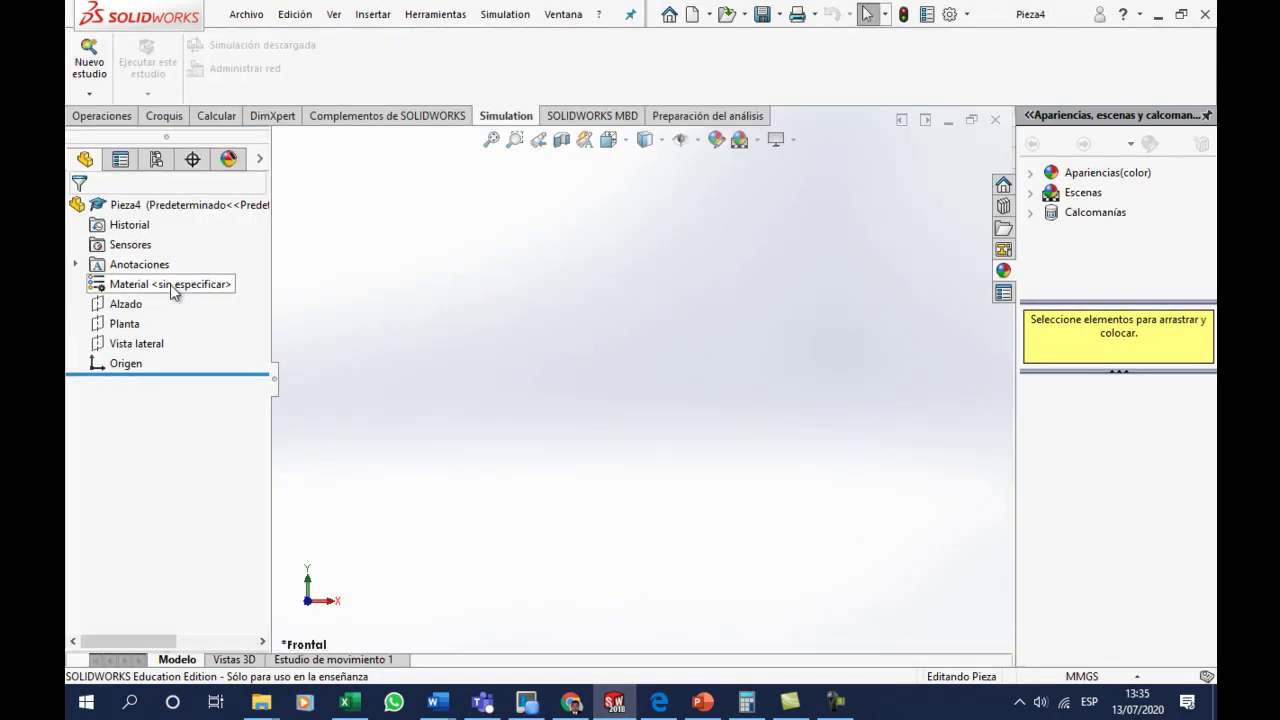
left_click(127, 304)
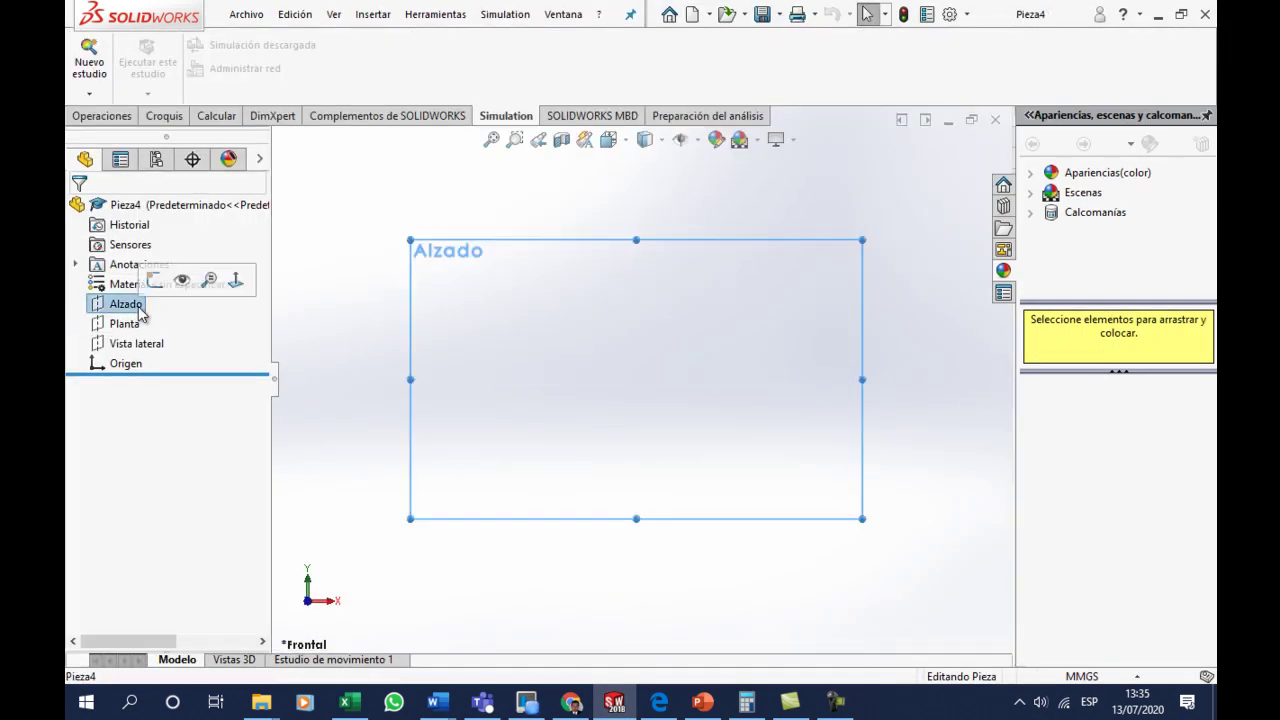
left_click(150, 277)
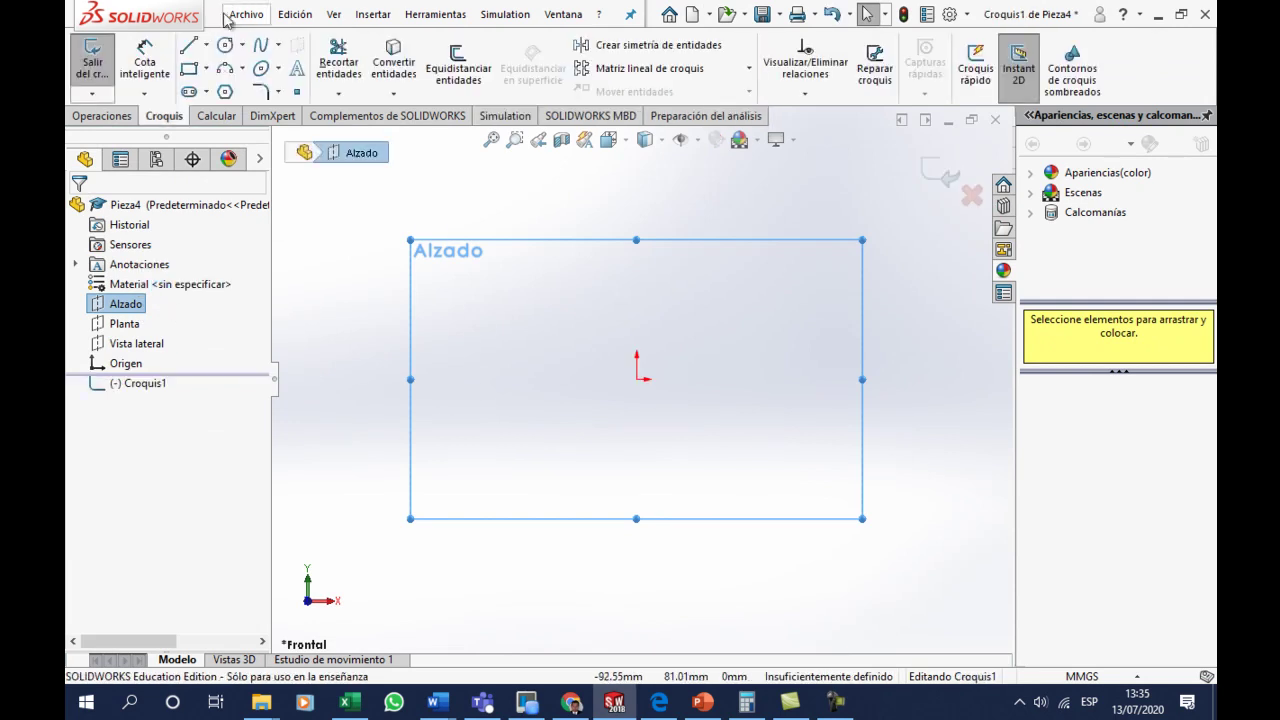
- Draw a circle at the origin and dimension its diameter to 2 in (50.80 mm)
left_click(225, 45)
left_click(636, 379)
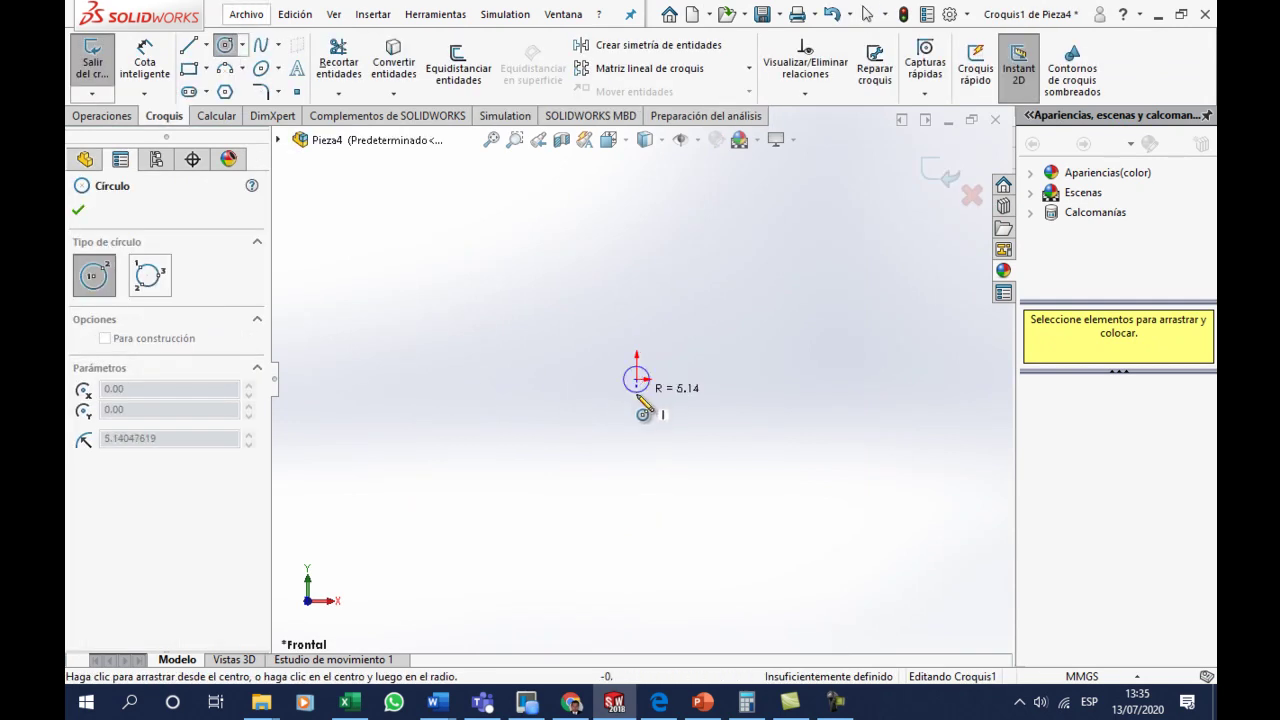
left_click(688, 468)
left_click(168, 48)
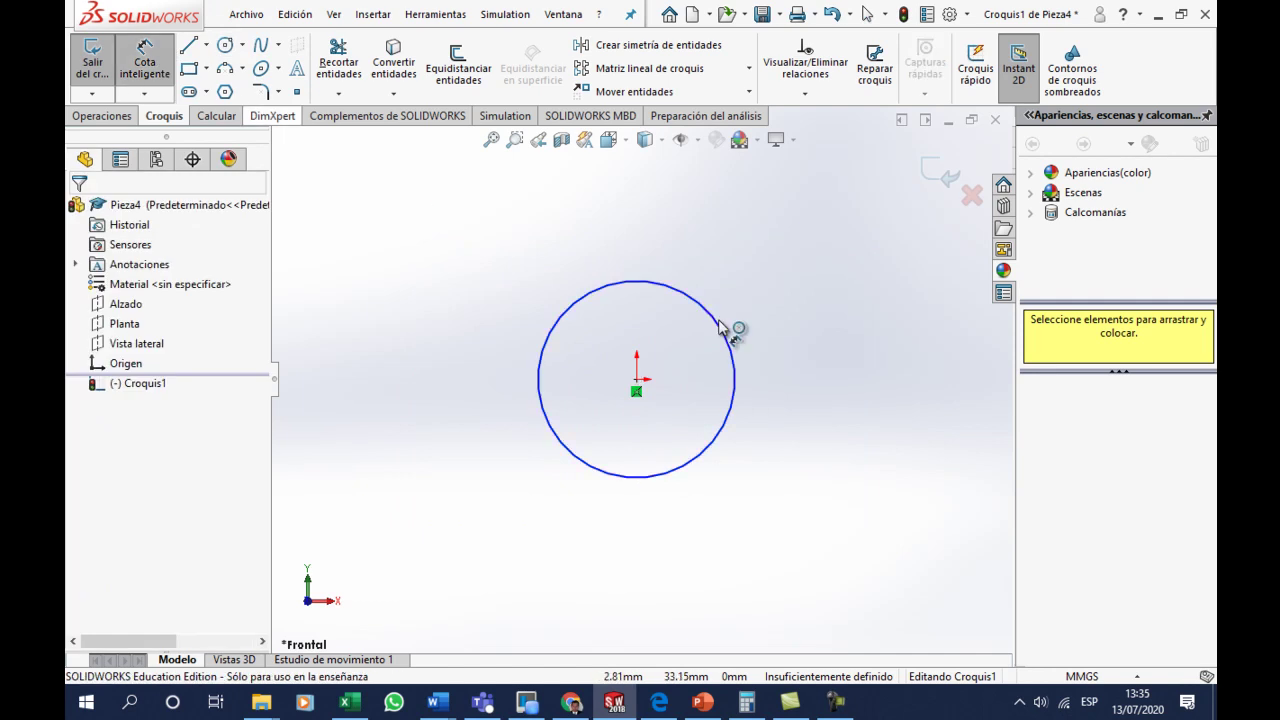
left_click(737, 380)
left_click(837, 391)
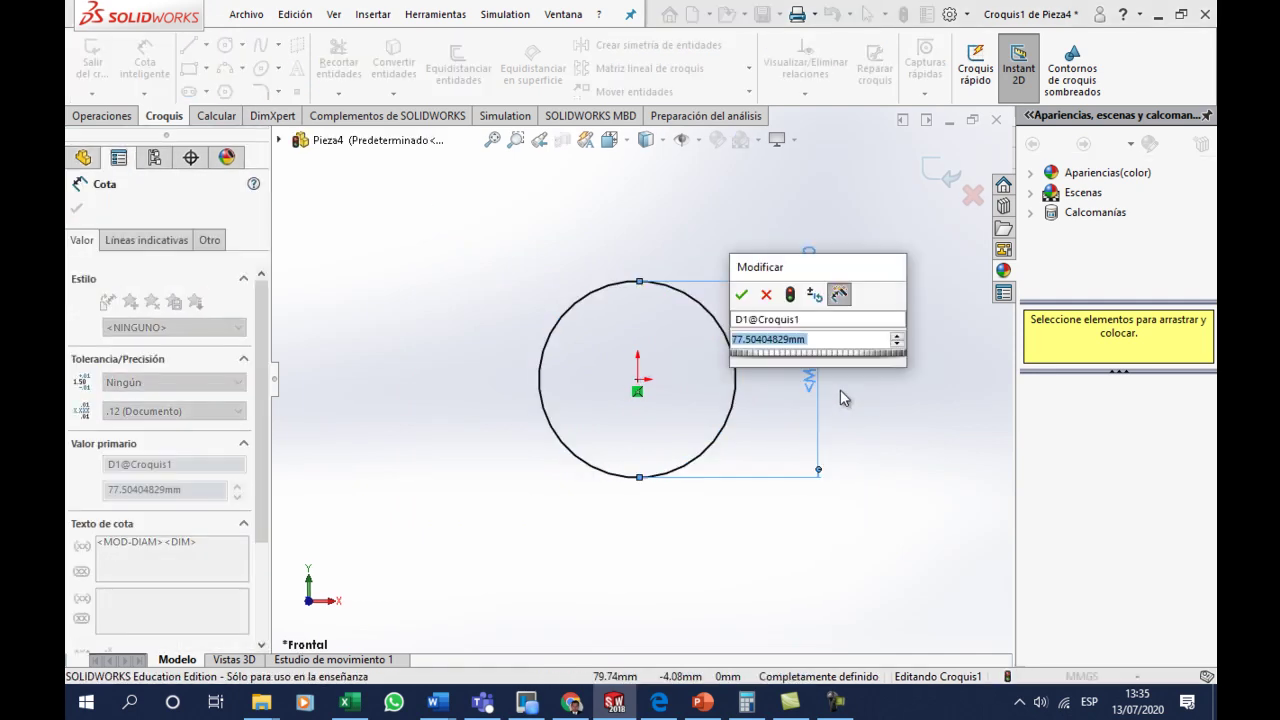
type("2 IN")
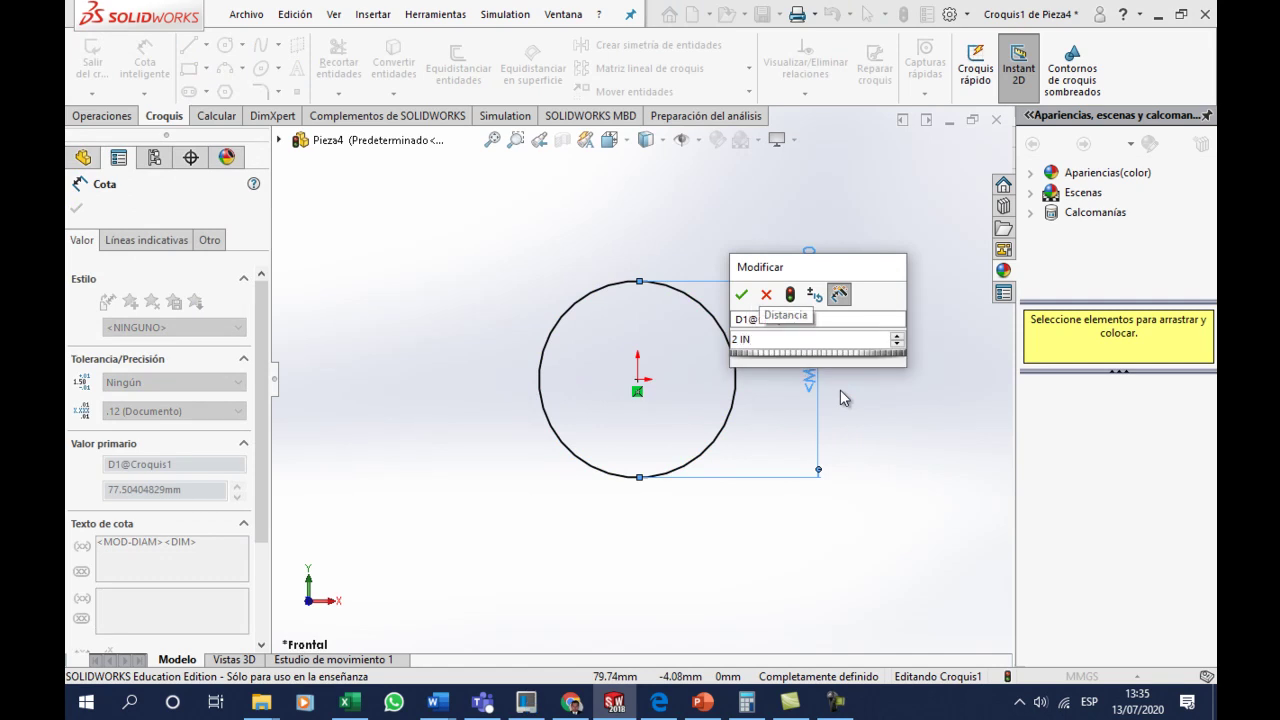
key("BackSpace")
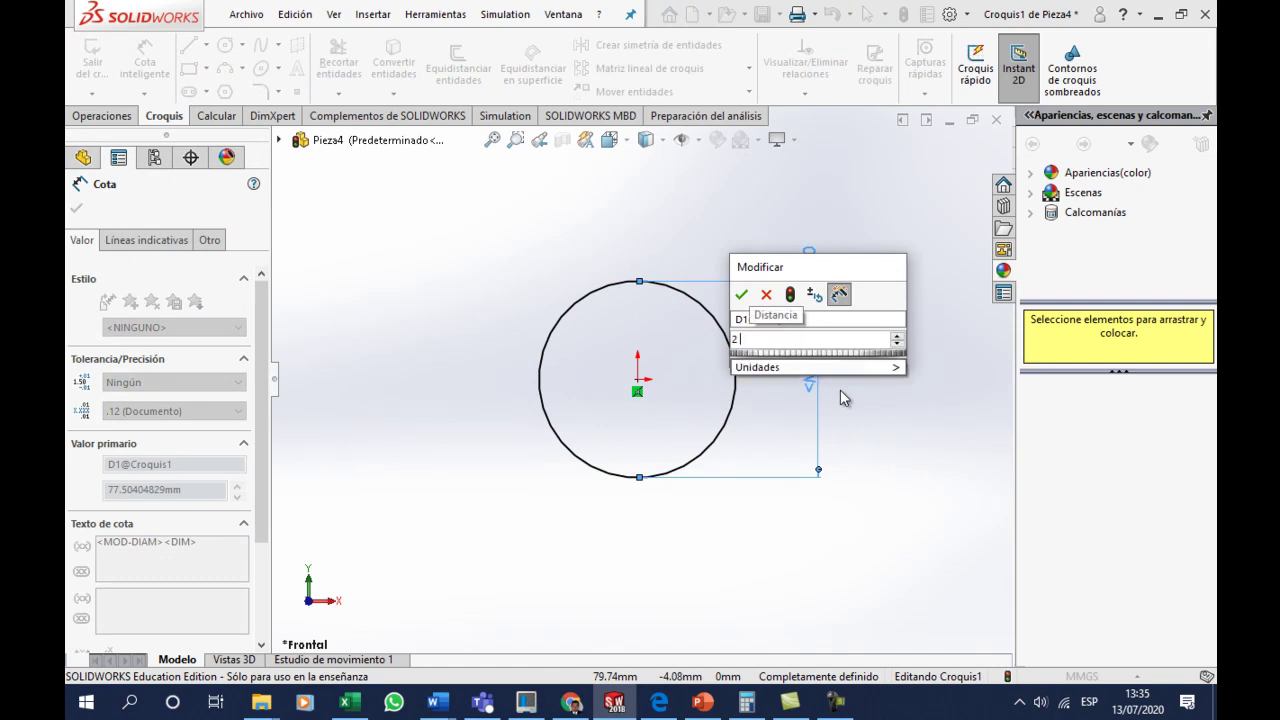
type("in")
key("Return")
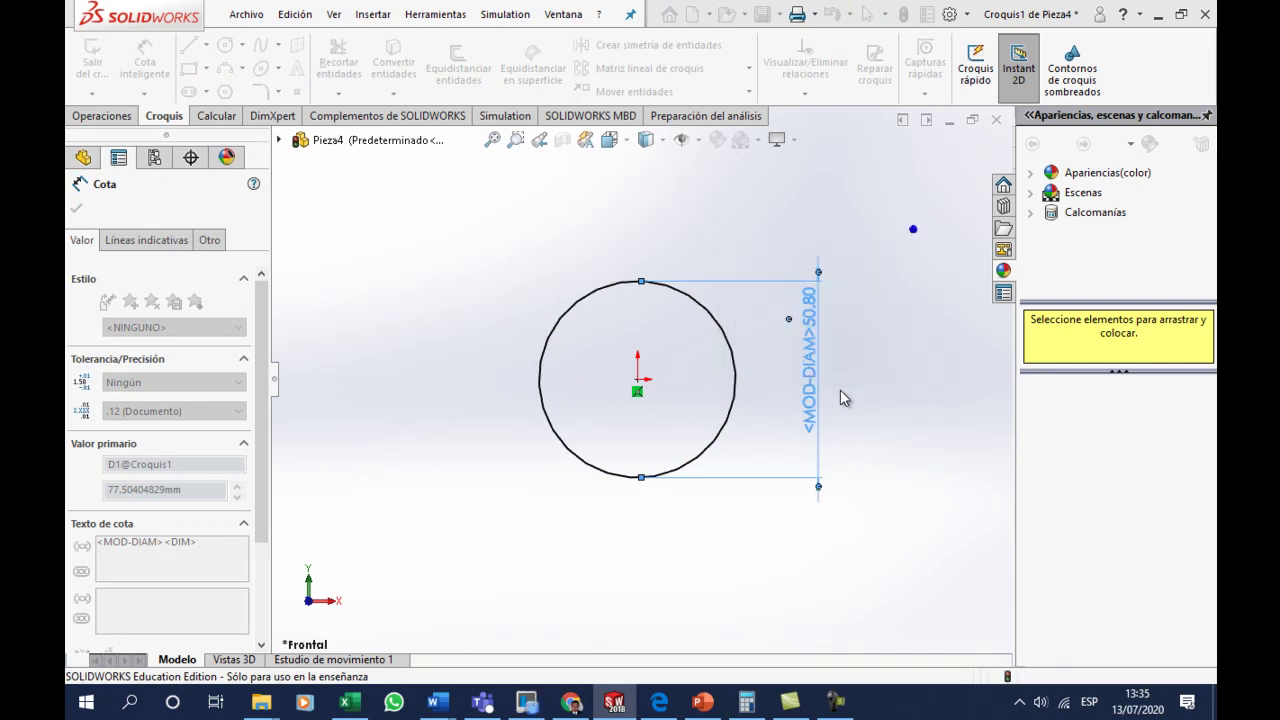
key("Escape")
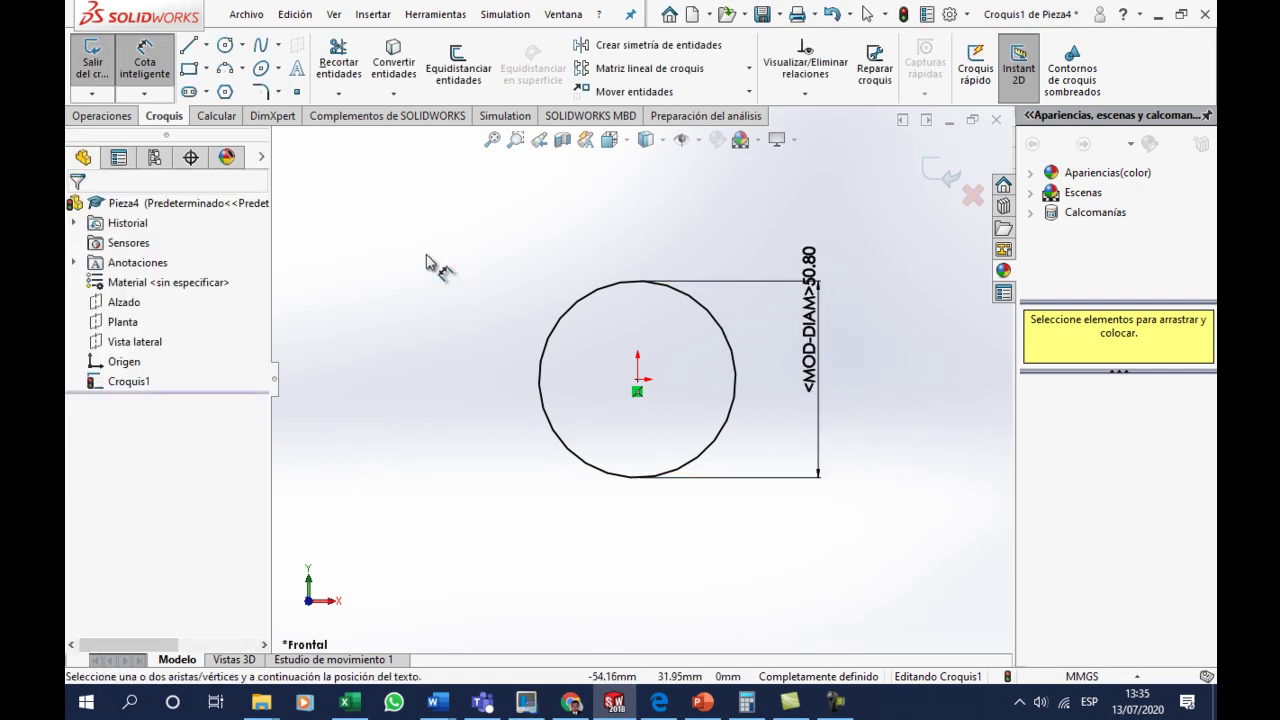
- Draw a second circle at the origin and dimension it as 2in - 0.25, giving 44.45 mm
left_click(226, 52)
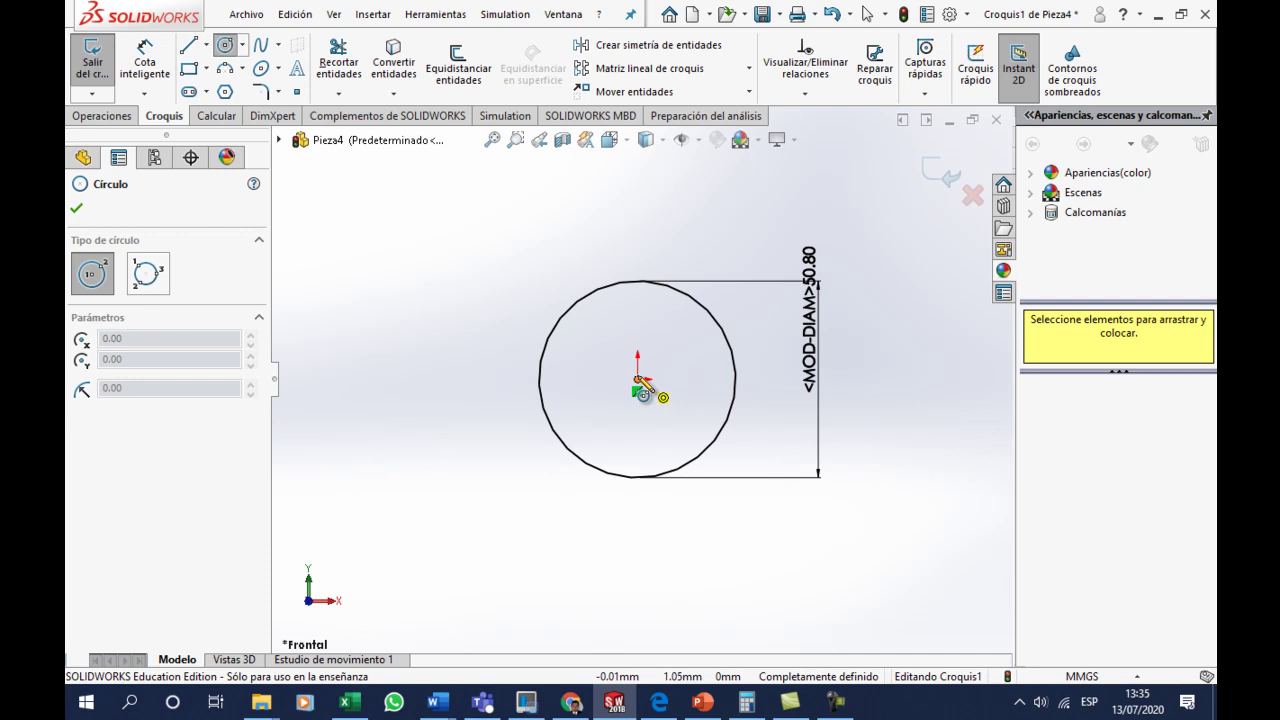
left_click(637, 379)
left_click(705, 345)
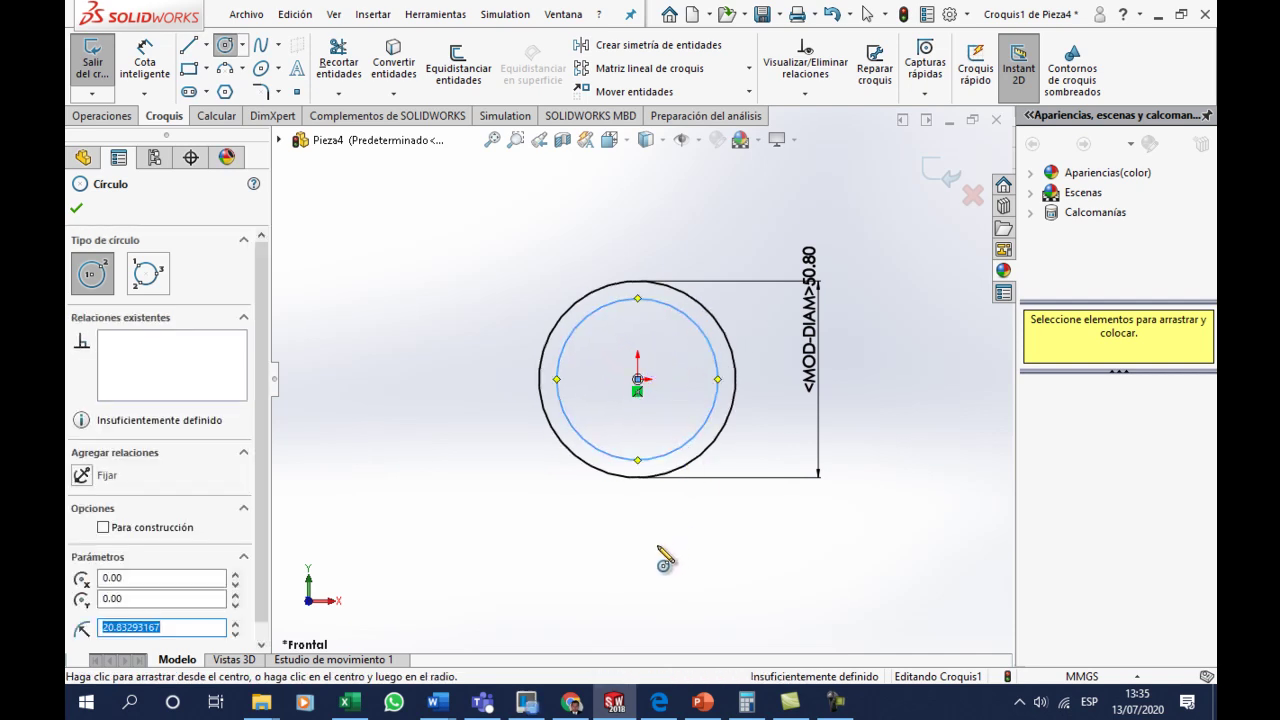
key("Escape")
left_click(145, 55)
left_click(718, 392)
left_click(659, 606)
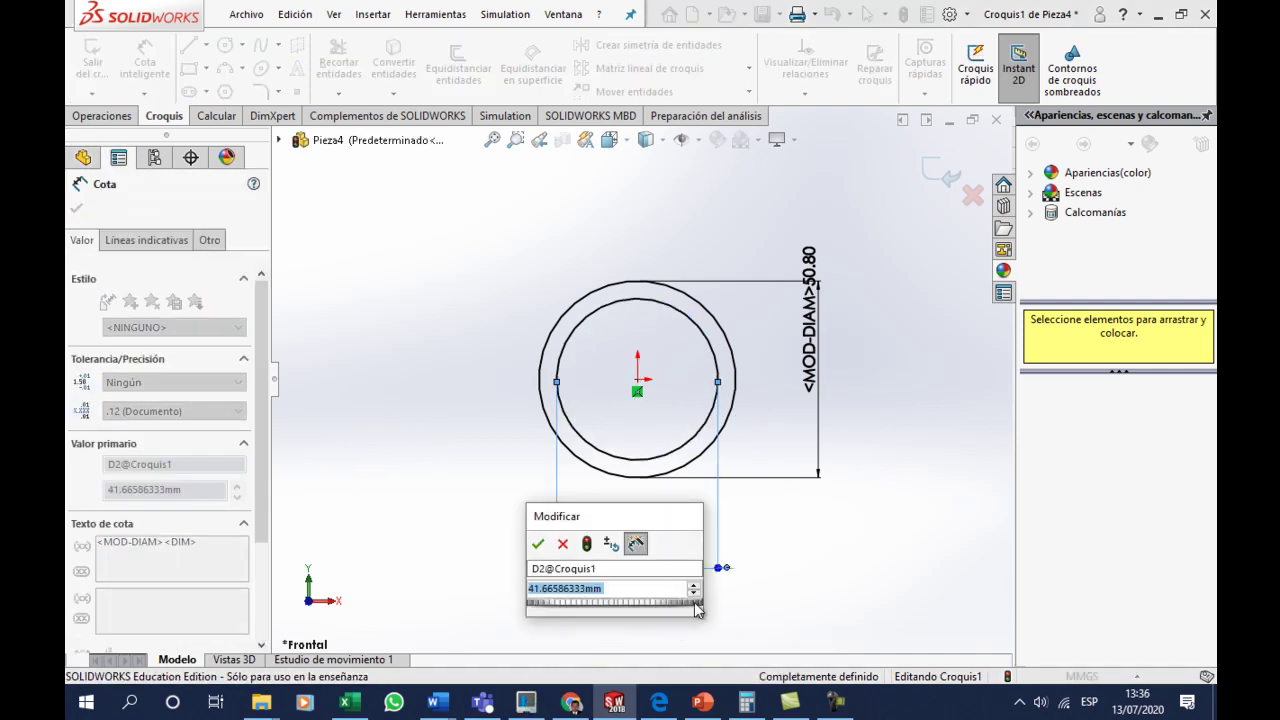
type("2")
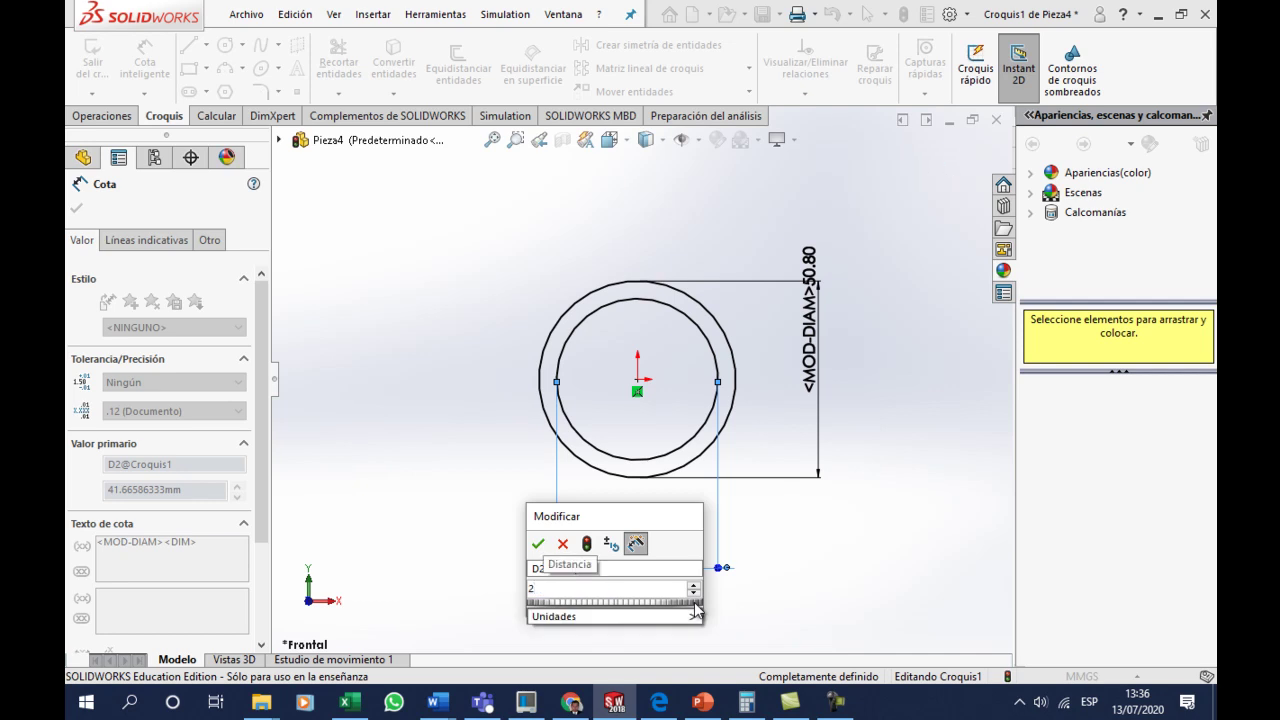
key("Return")
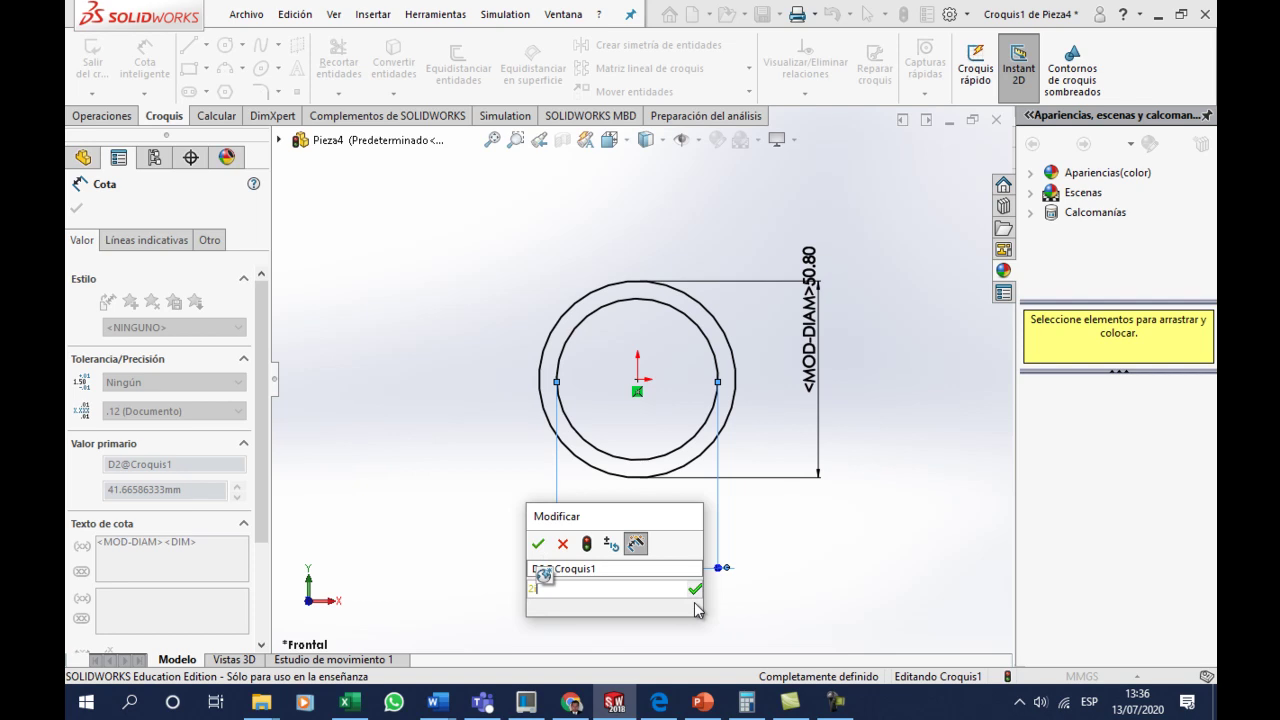
type("in -")
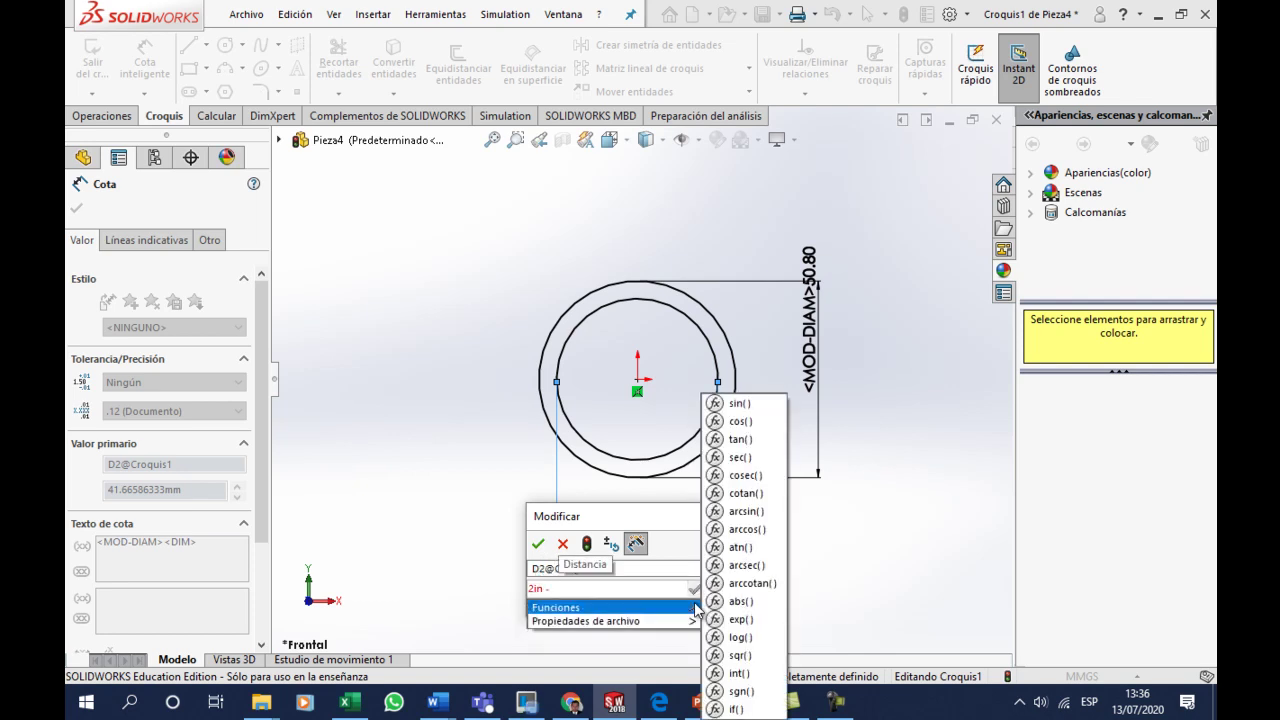
type(" 0.25")
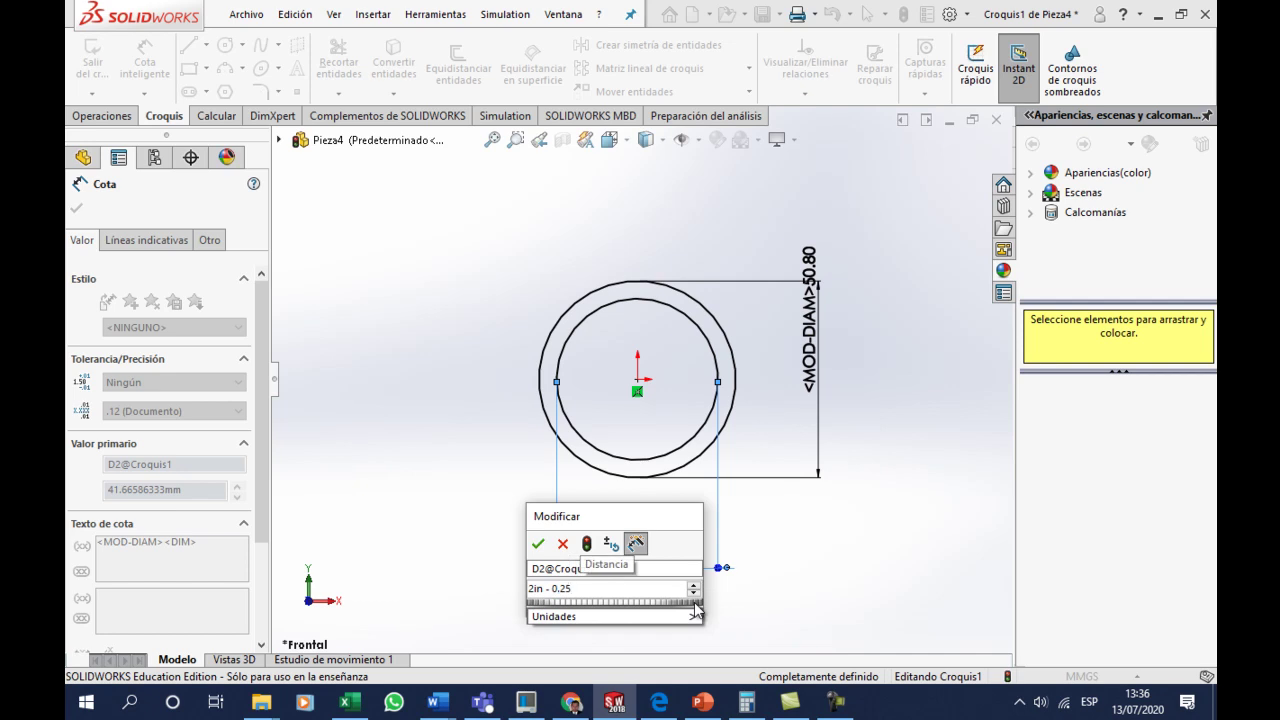
key("Return")
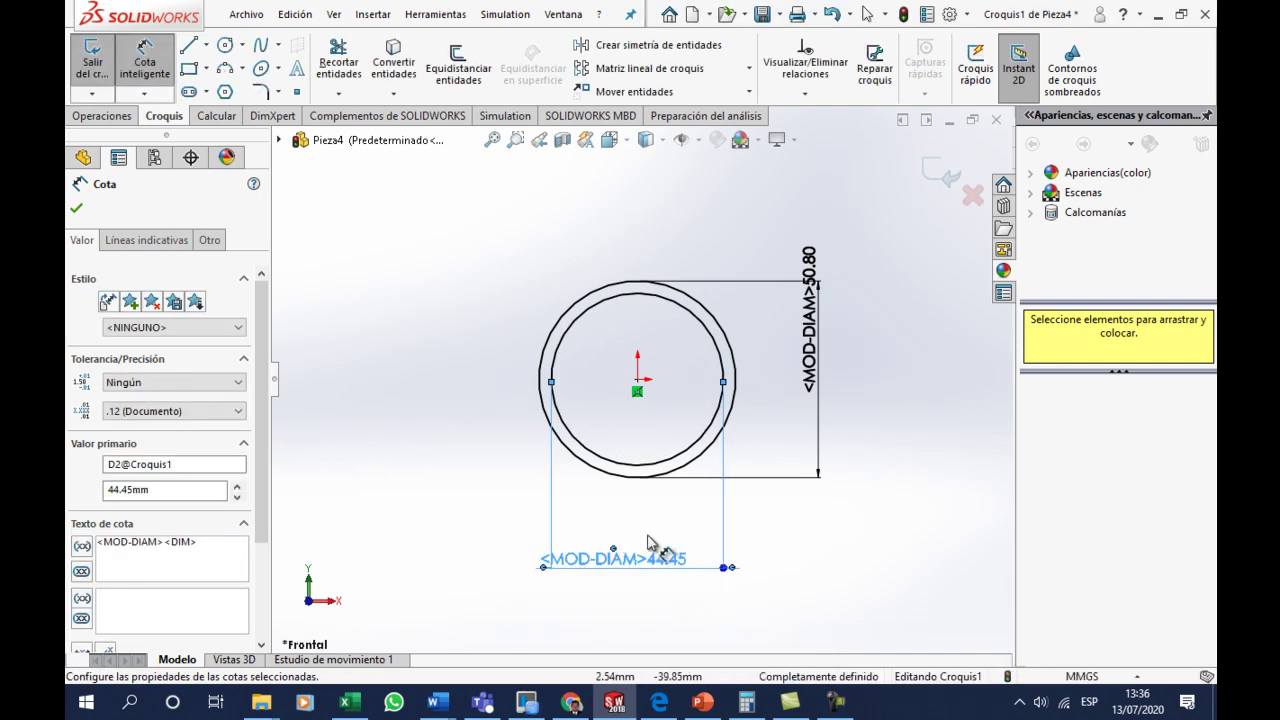
left_click(76, 208)
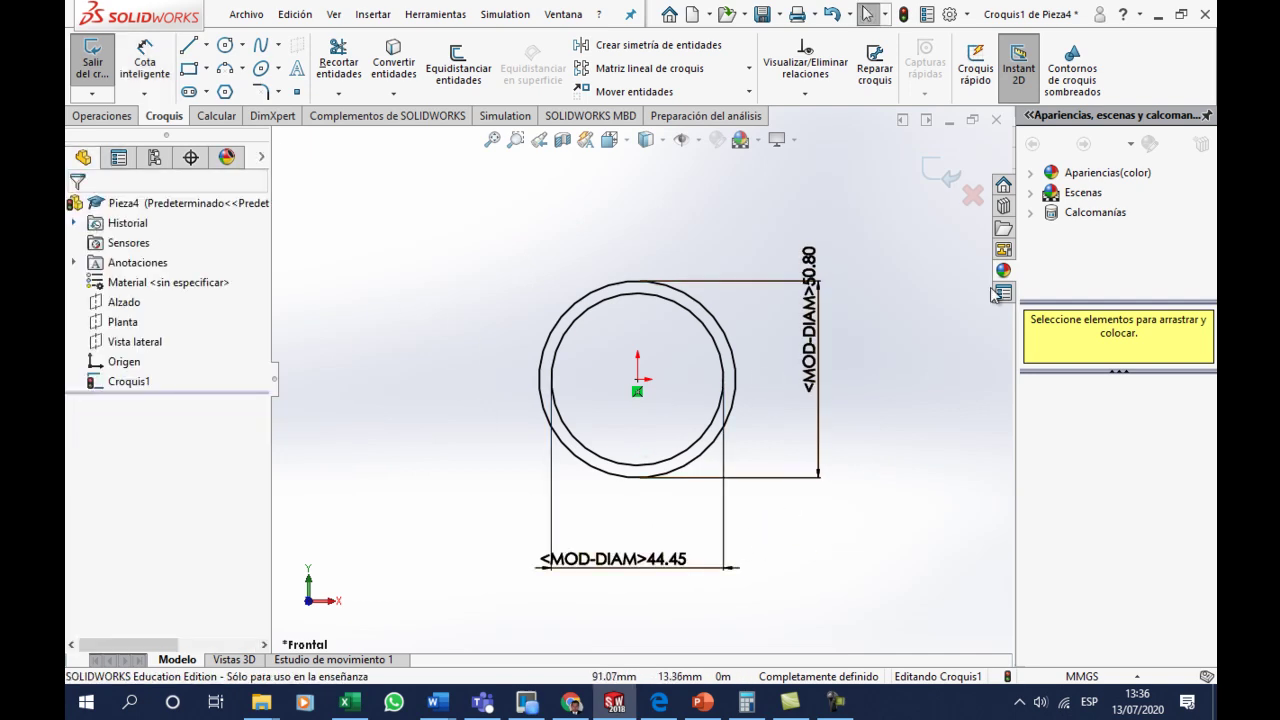
- Switch the part units to IPS and reopen Croquis1 for editing
left_click(1088, 676)
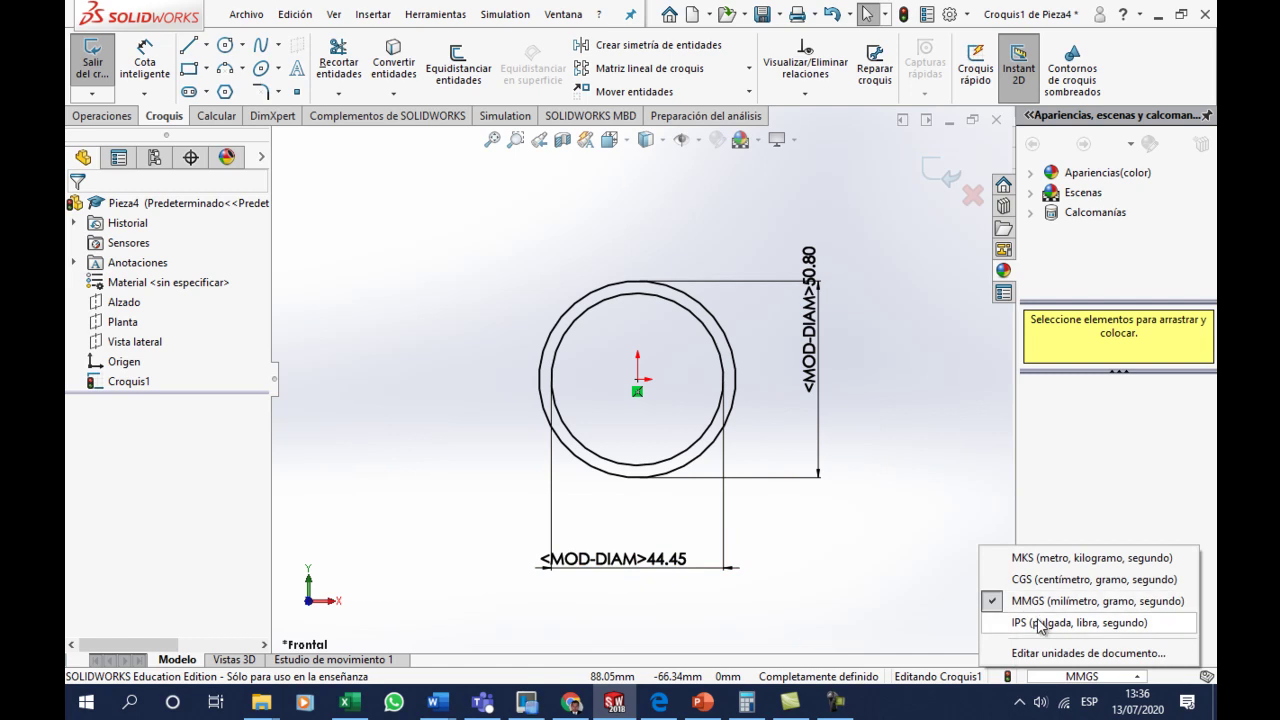
left_click(1040, 622)
left_click(150, 390)
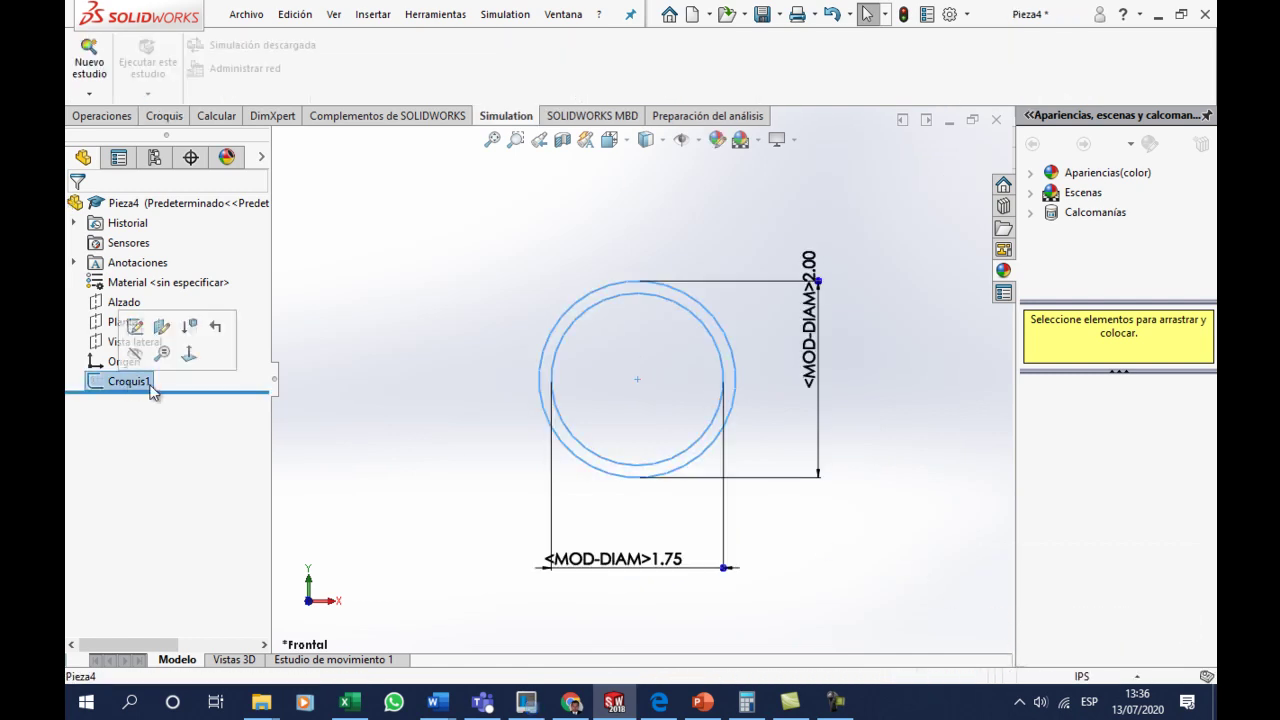
left_click(135, 326)
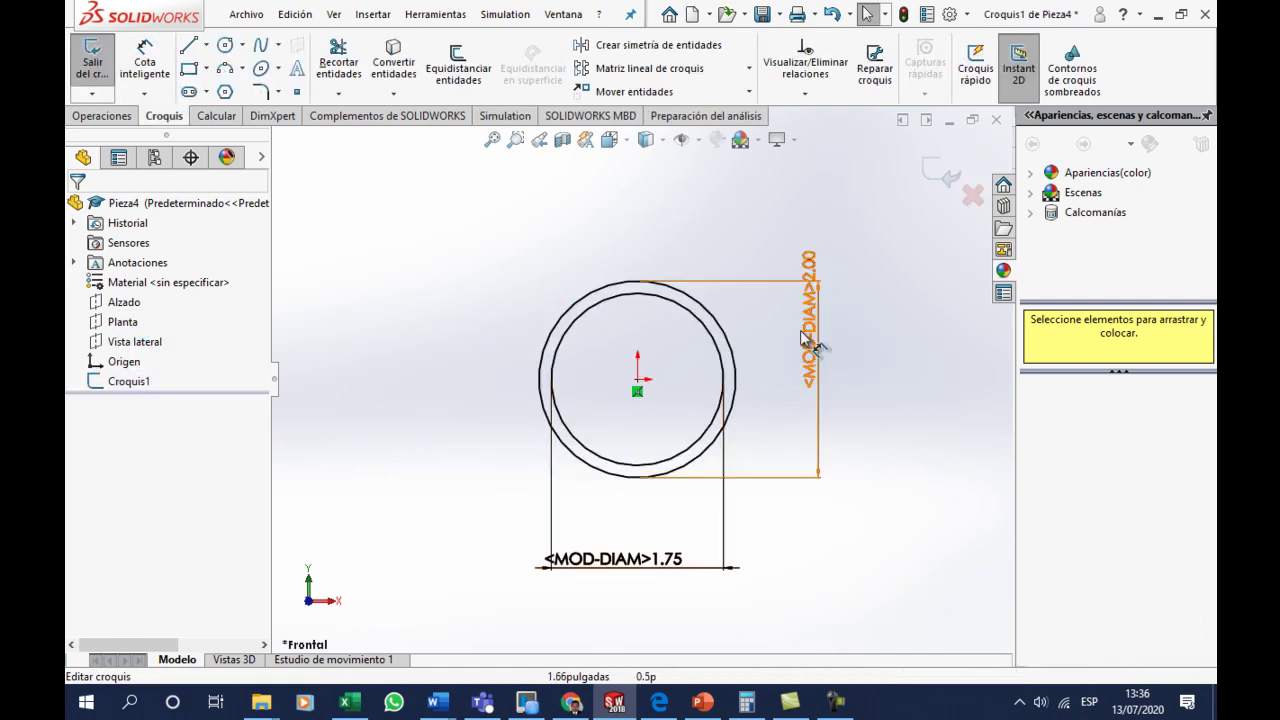
- Move the 2.00 and 1.75 diameter dimensions closer to the circles and exit the sketch
left_click_drag(815, 350, 800, 392)
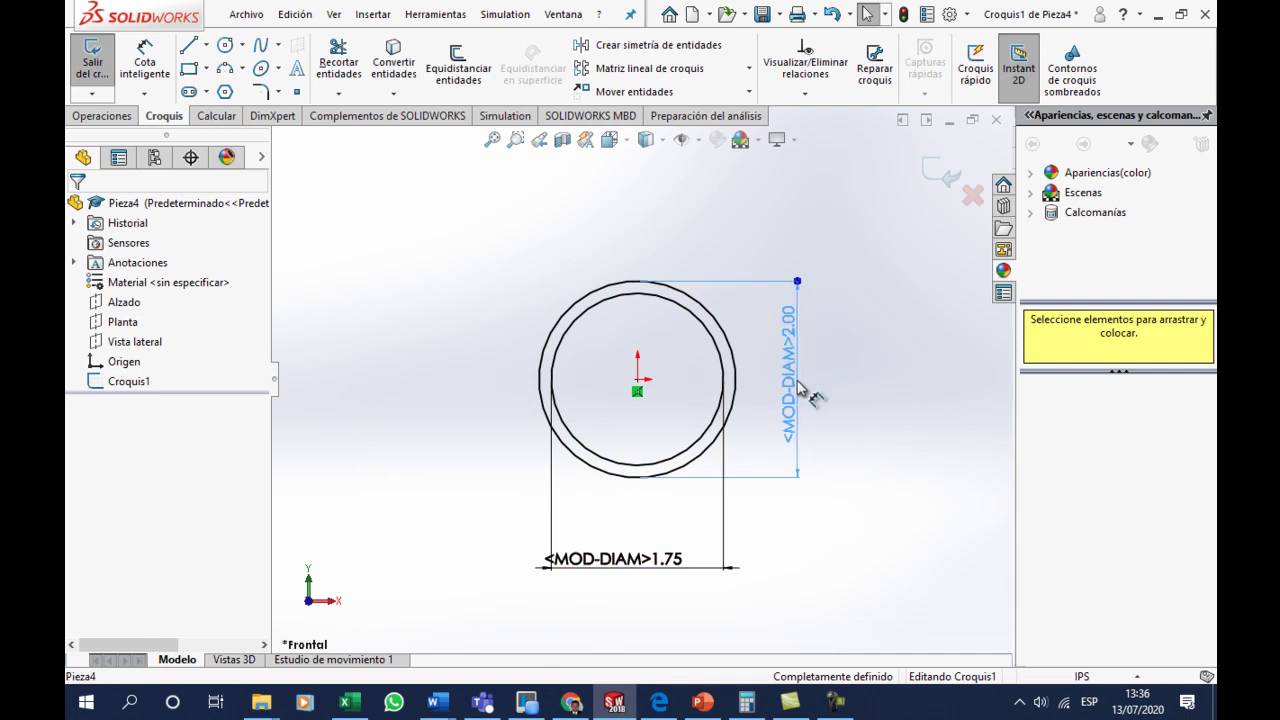
left_click_drag(690, 557, 668, 528)
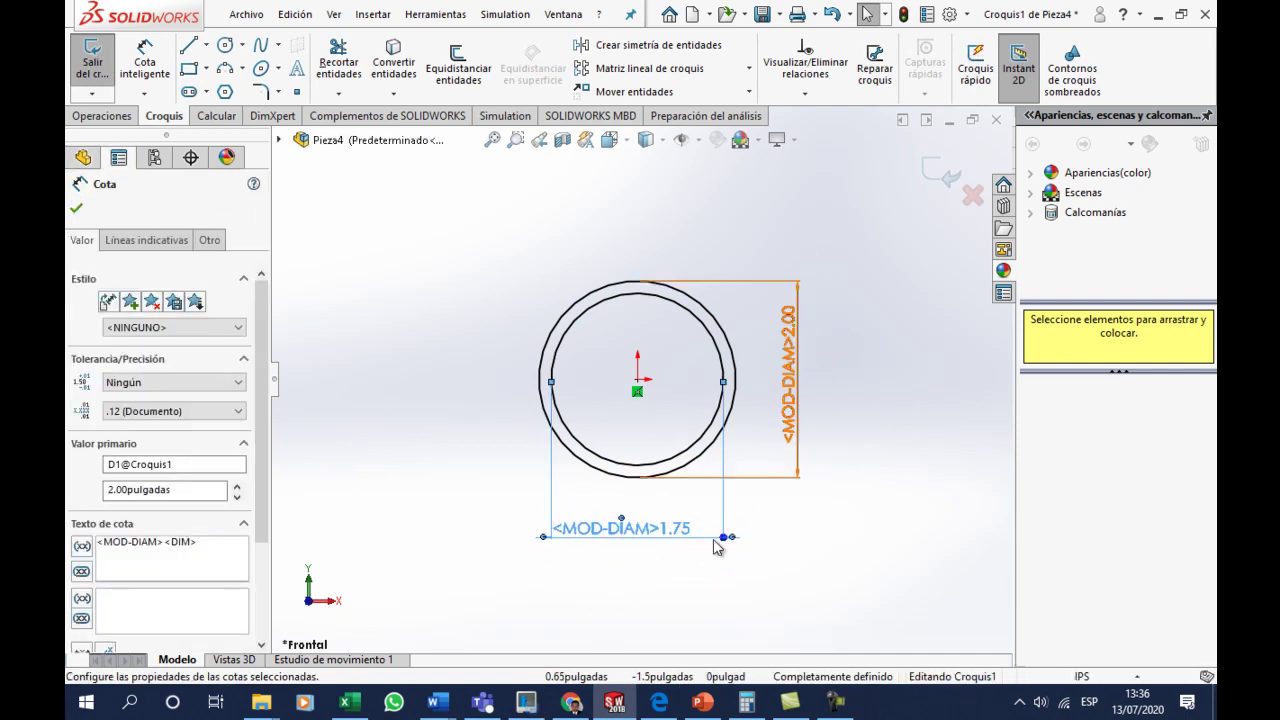
key("Escape")
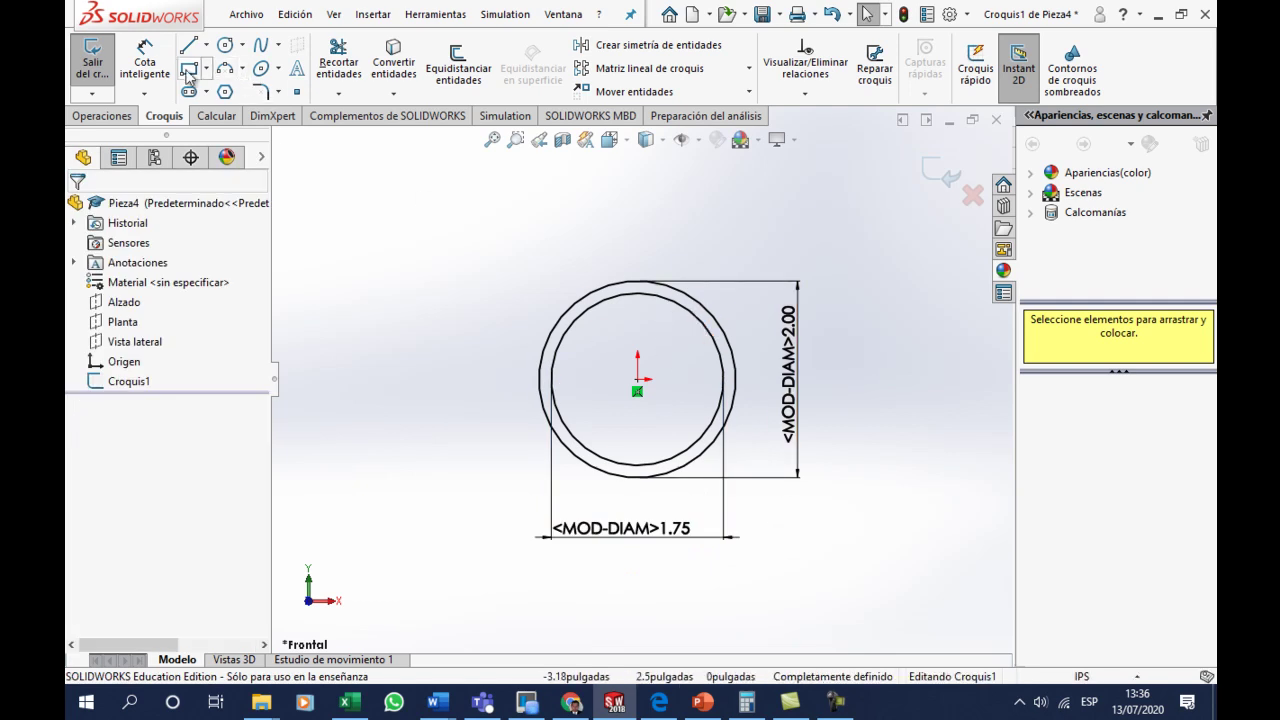
left_click(145, 60)
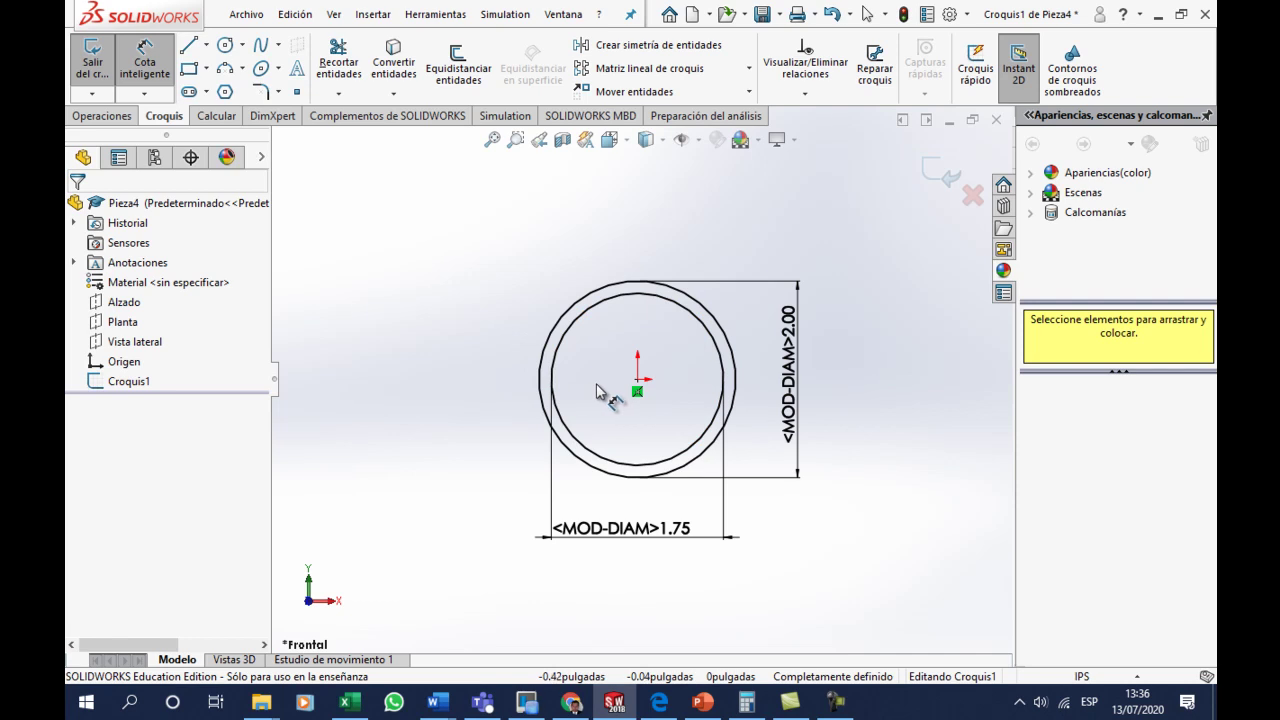
key("Escape")
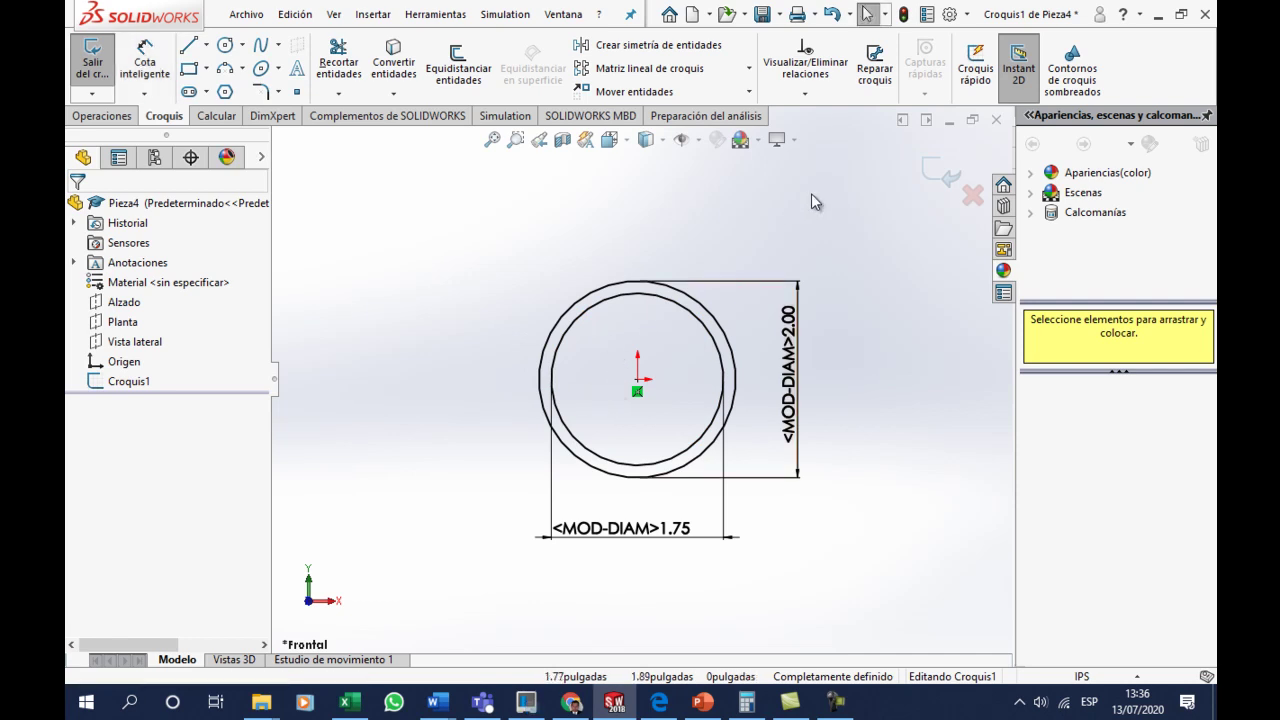
left_click(930, 180)
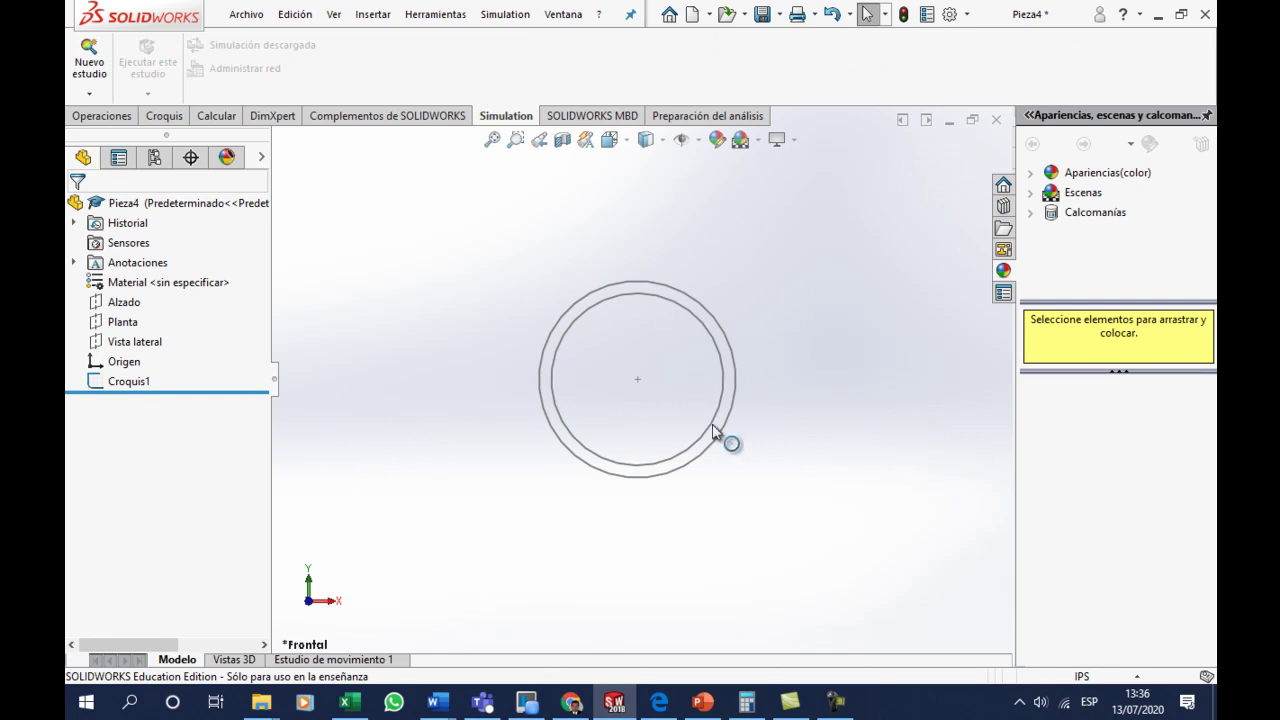
- Begin Save As in Documentos with the file name 'tubo 2in x 0.125 in'
left_click(246, 14)
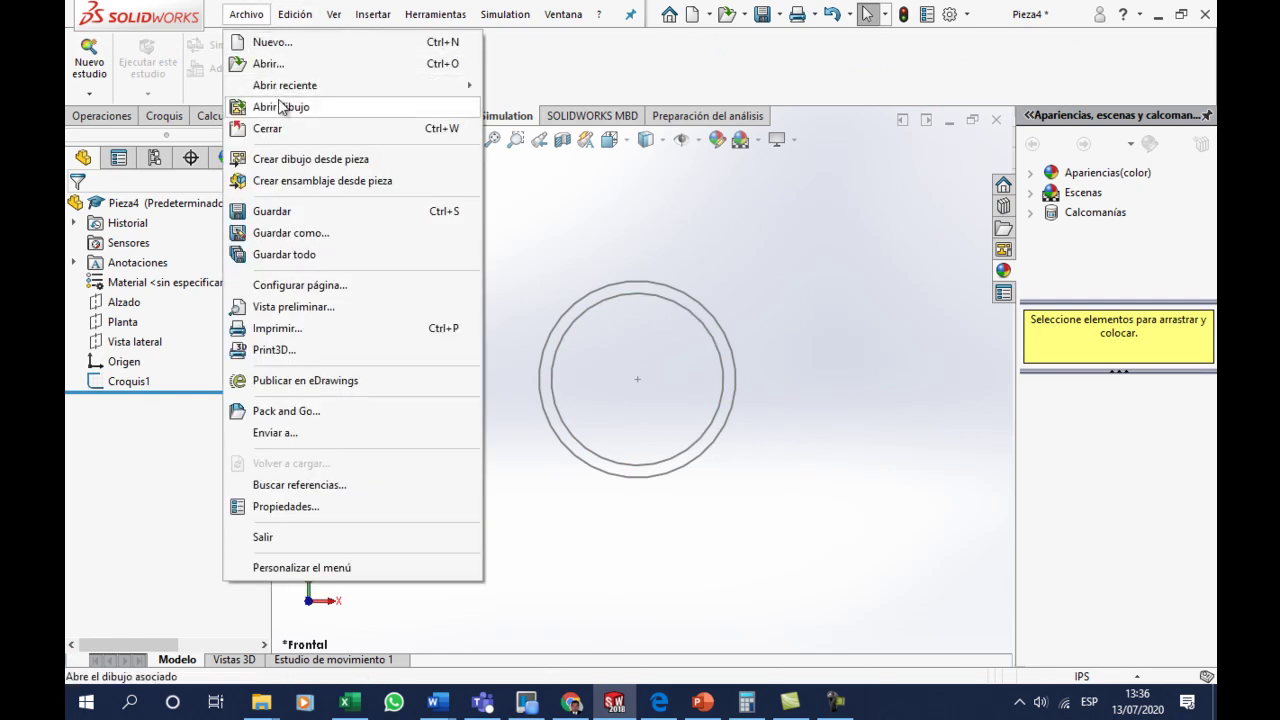
left_click(284, 254)
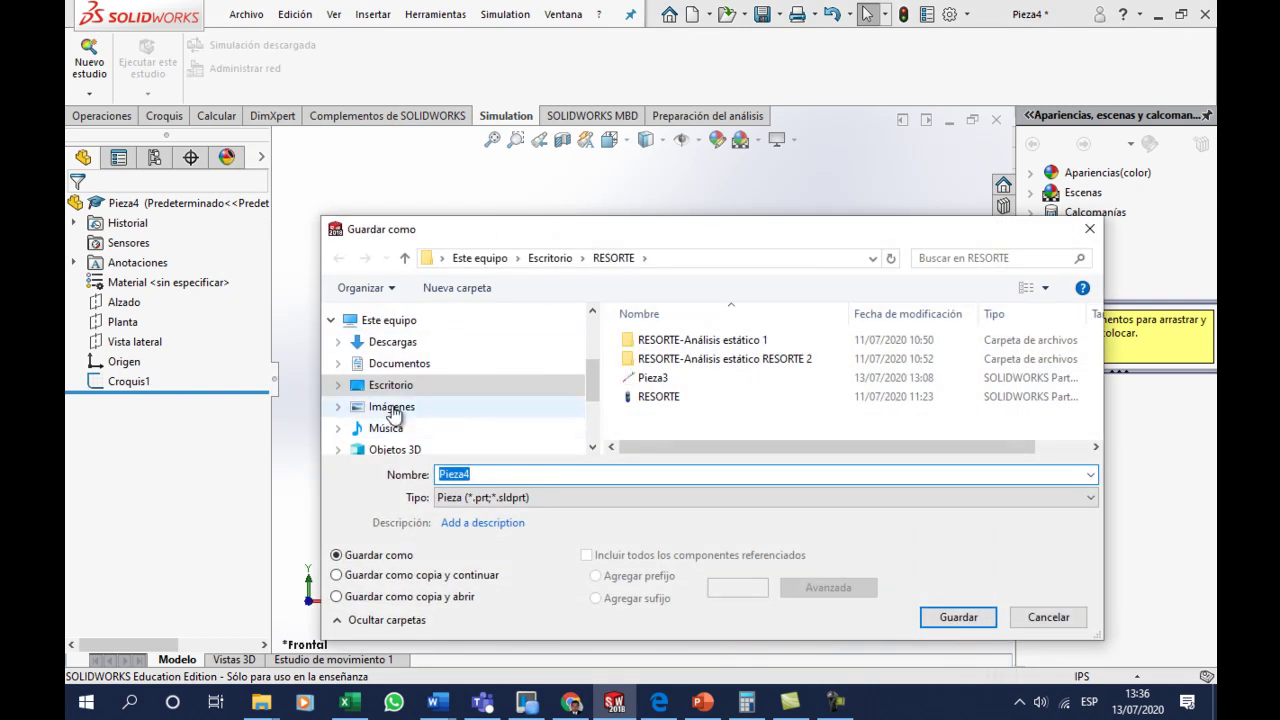
left_click(402, 363)
double_click(451, 475)
type("tubo ")
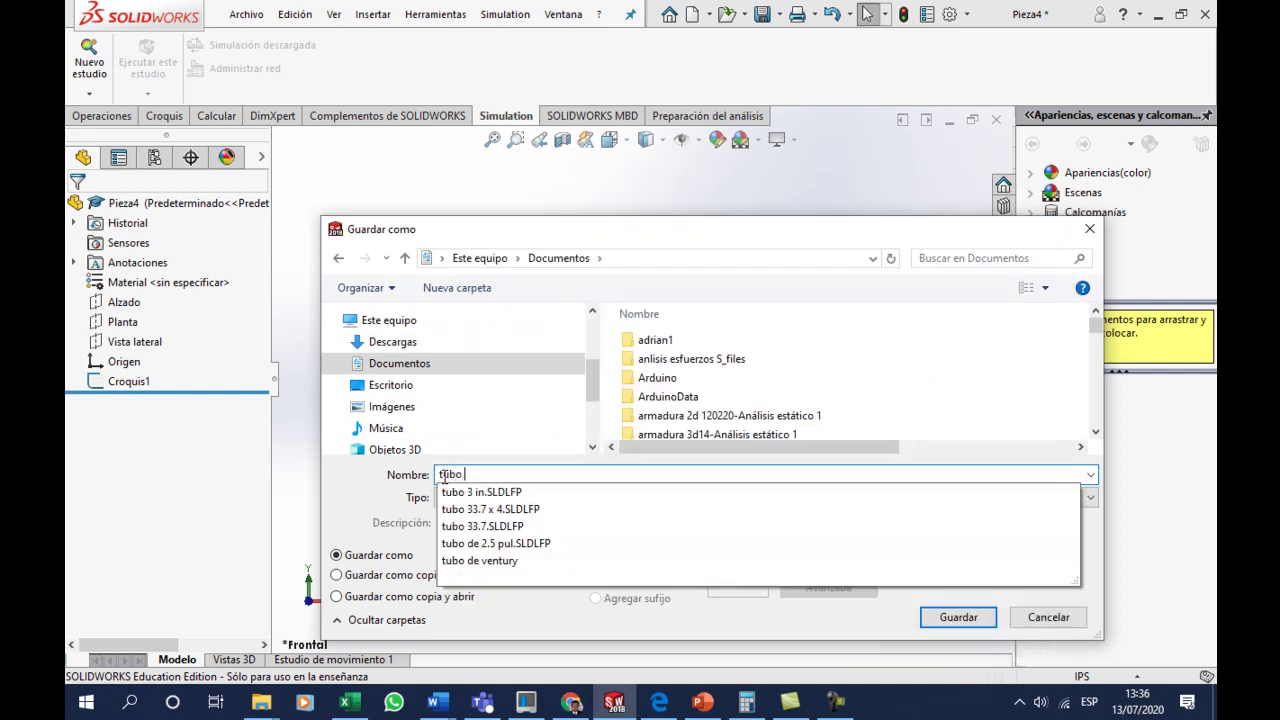
type("2in x 0.125 in")
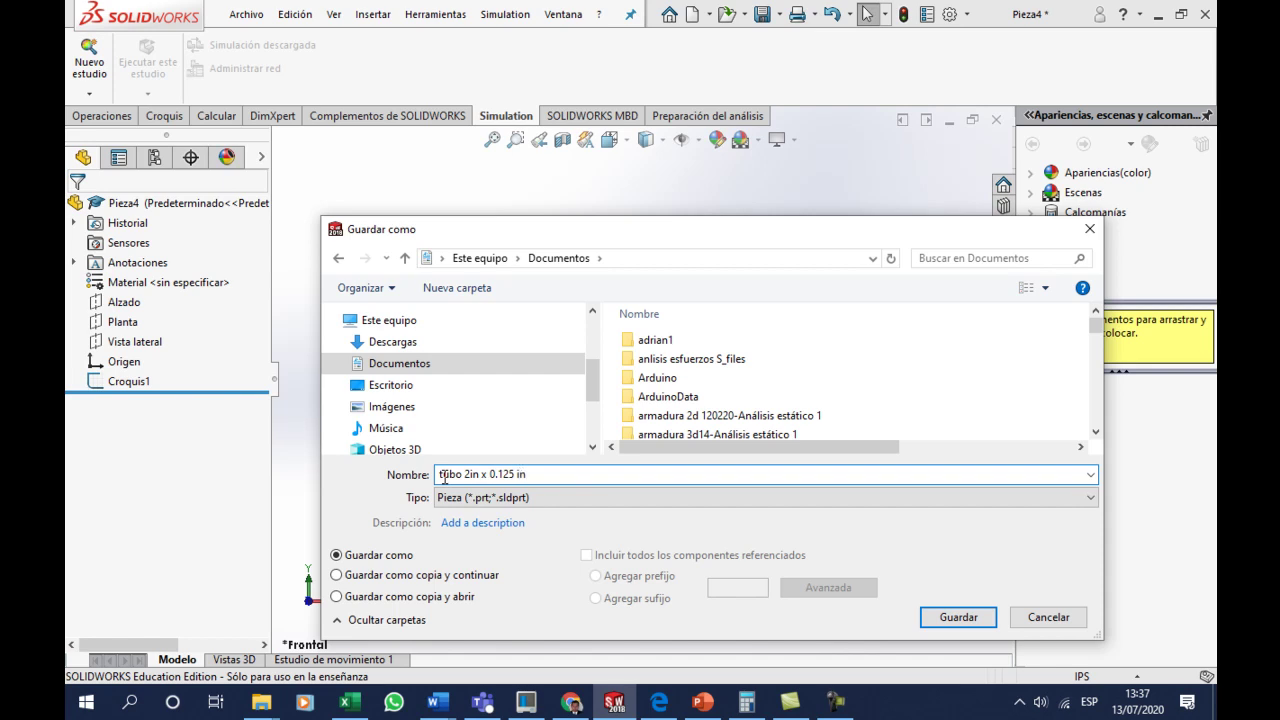
left_click(560, 498)
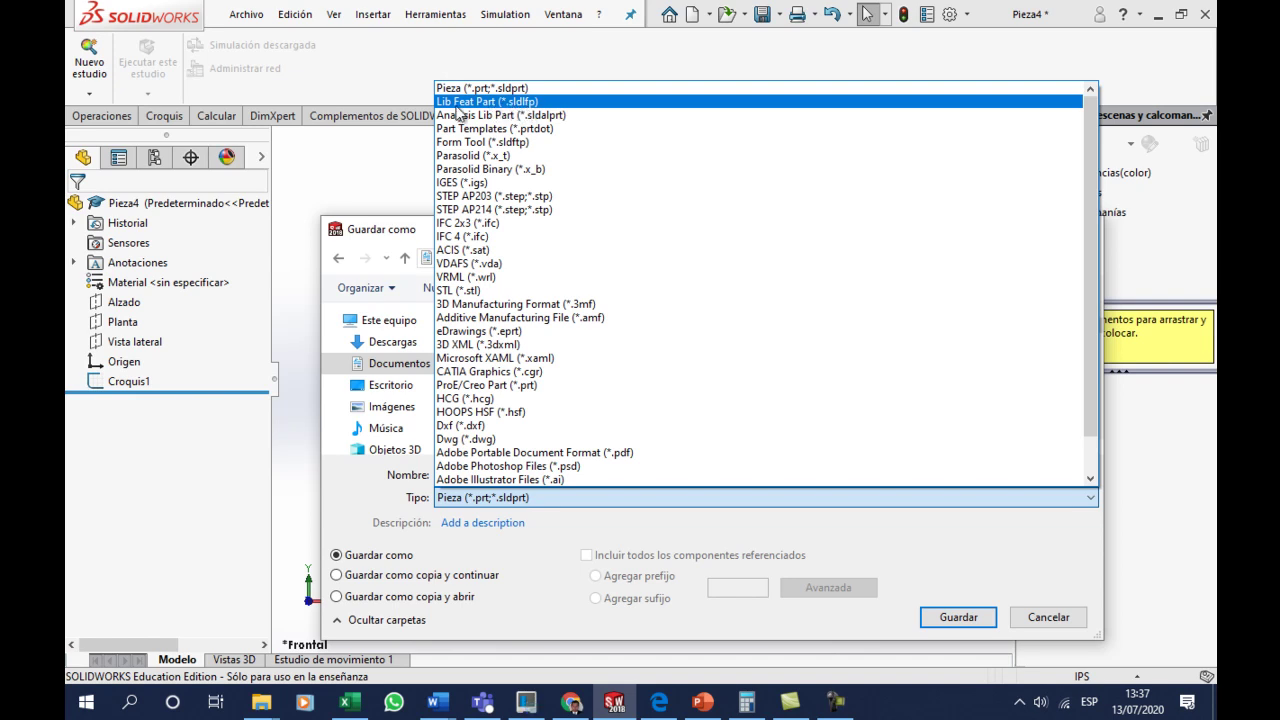
- Save as Lib Feat Part (*.sldlfp) in Documentos, answering No to keep all features
left_click(457, 104)
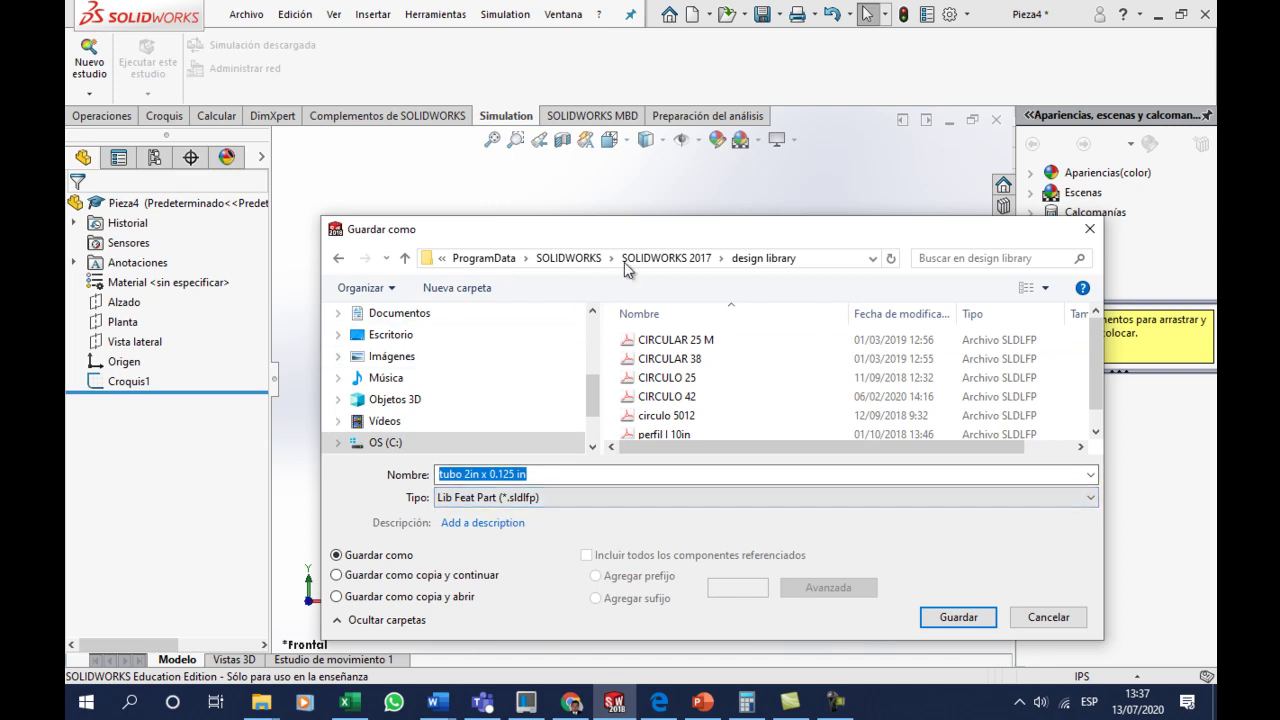
left_click_drag(594, 412, 595, 390)
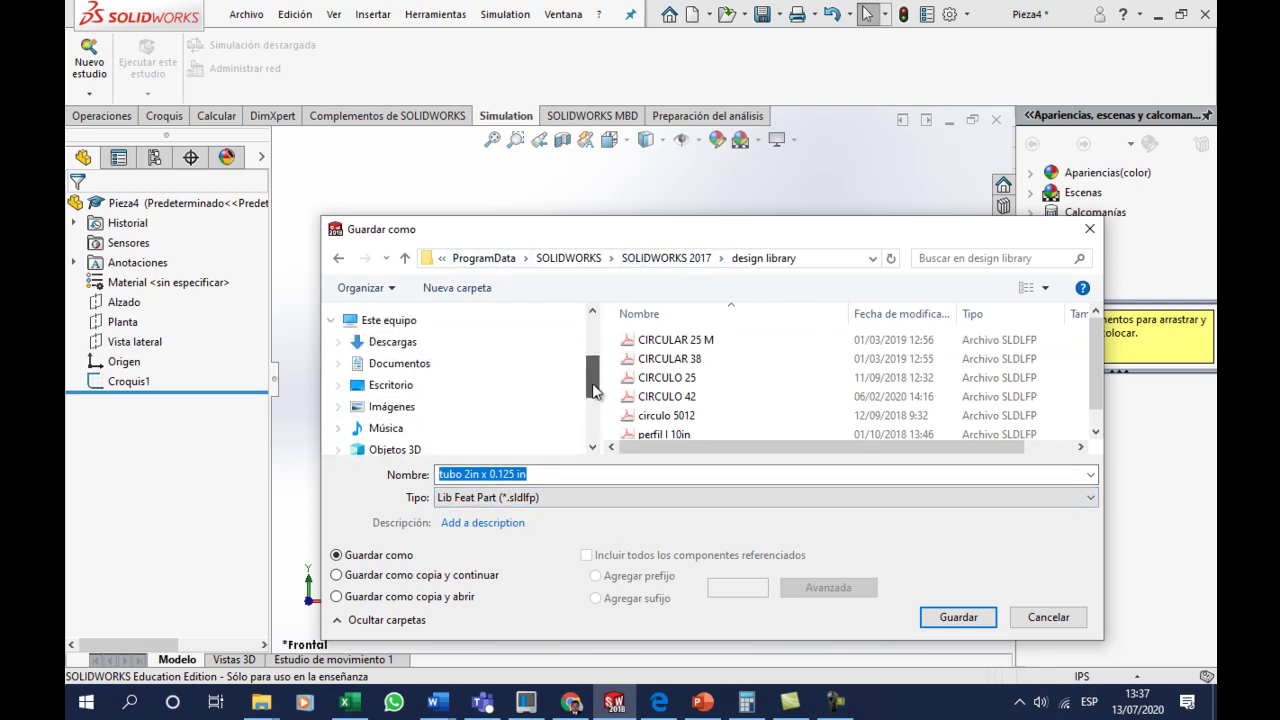
left_click(405, 366)
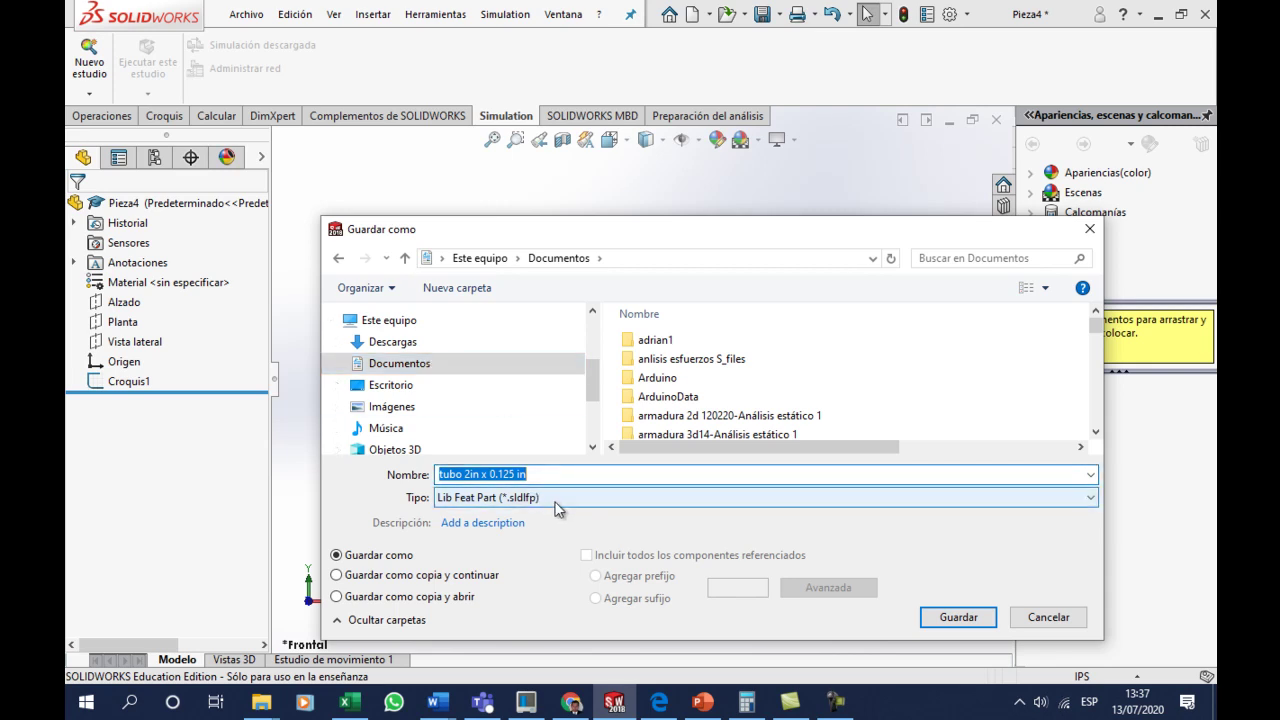
left_click(966, 621)
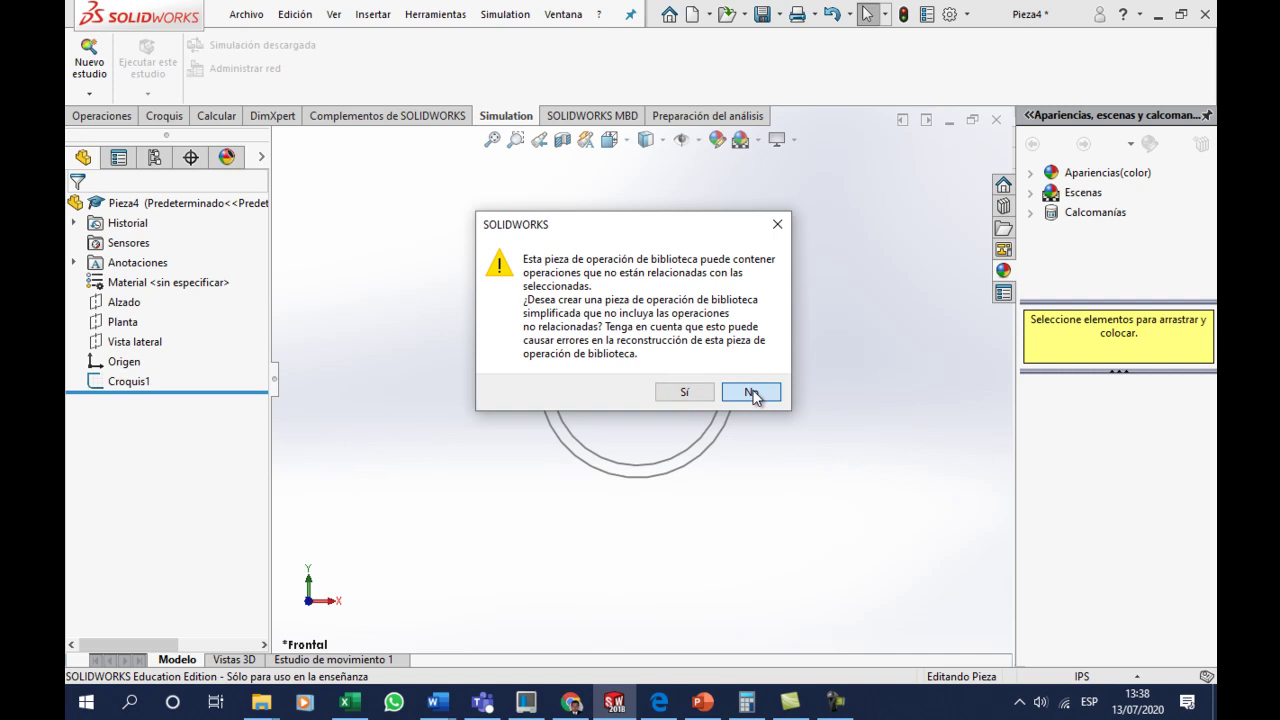
left_click(751, 392)
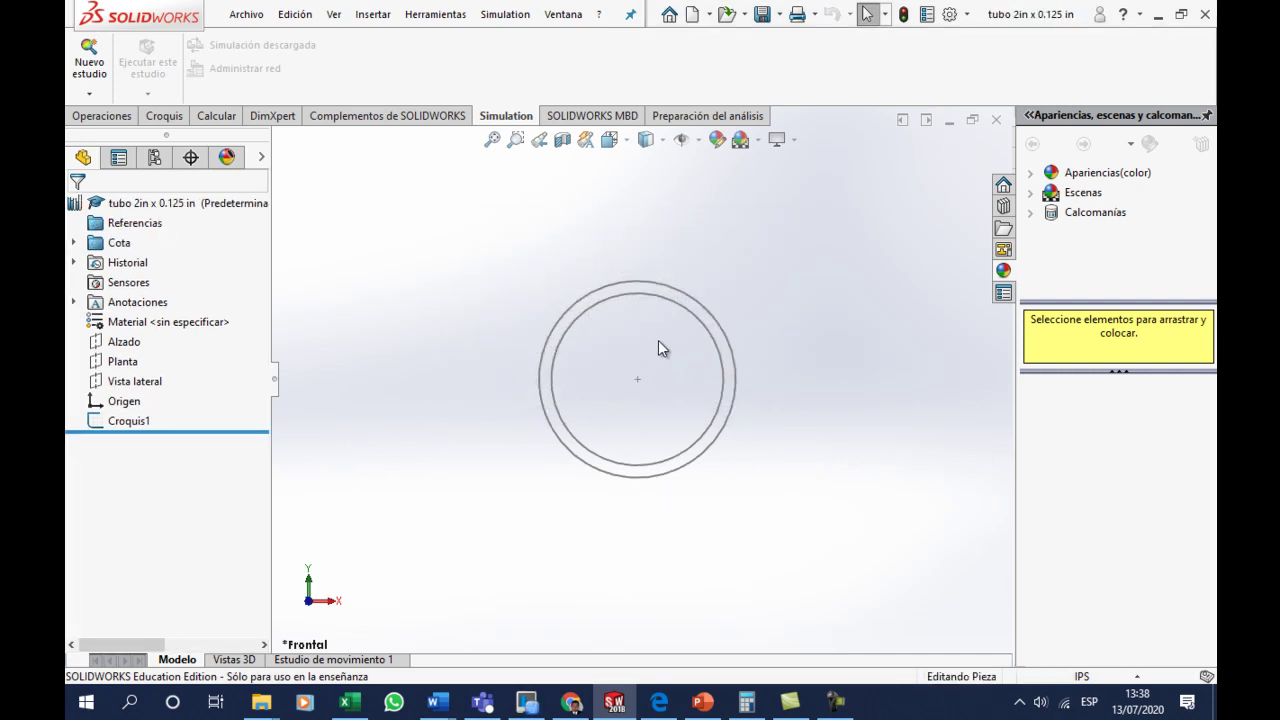
- Add Croquis1 to the library and save the 'tubo 2in x 0.125 in' library feature part
scroll(652, 352, "down", 3)
scroll(649, 360, "down", 1)
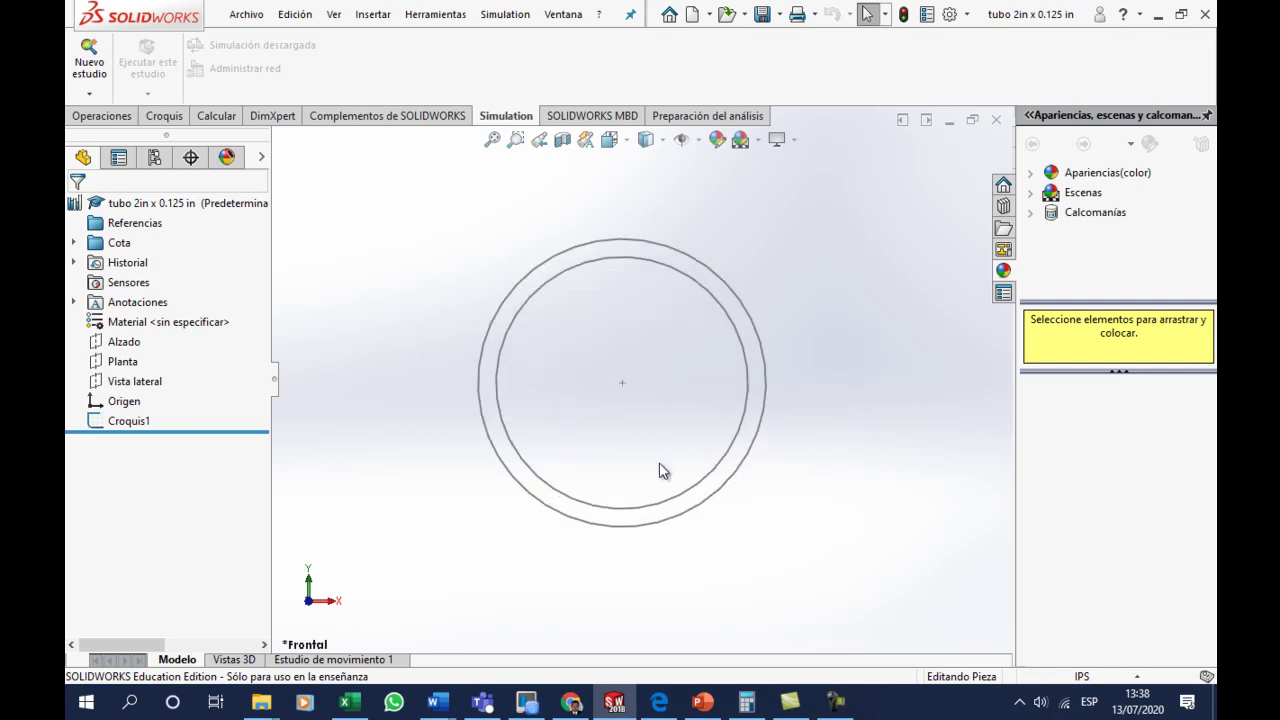
scroll(594, 348, "down", 1)
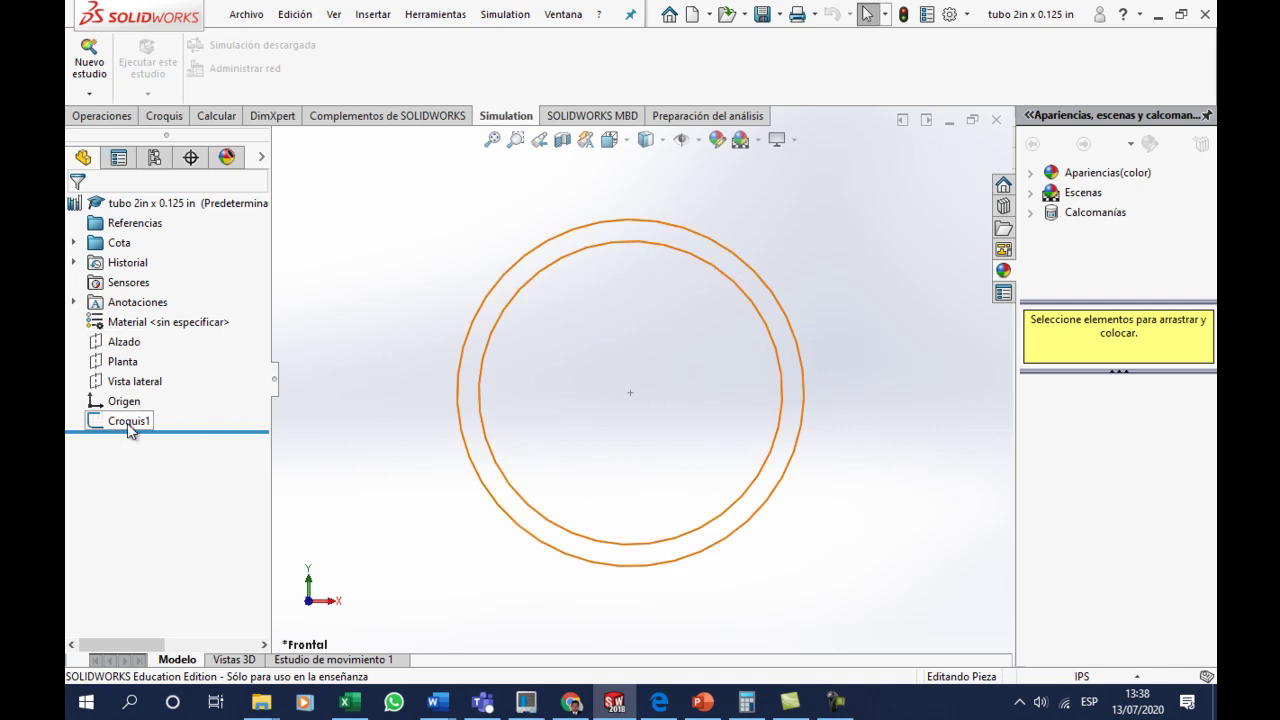
right_click(127, 423)
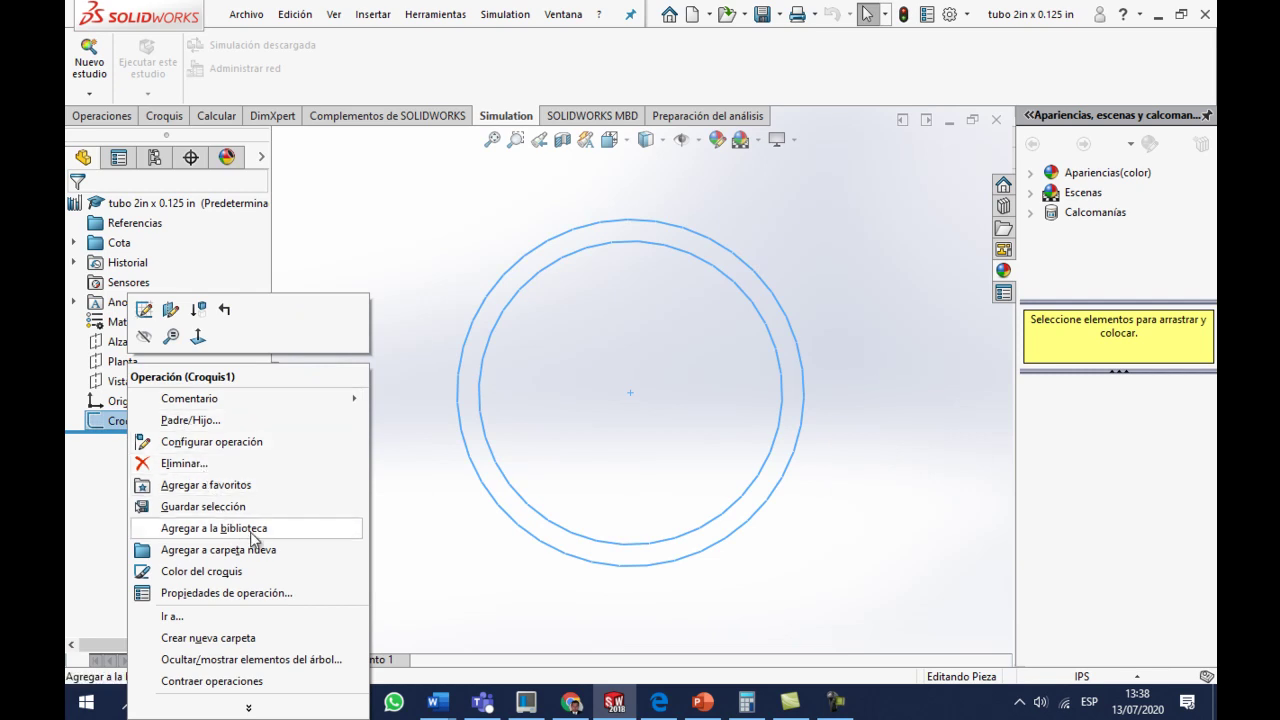
key("Escape")
key("Escape")
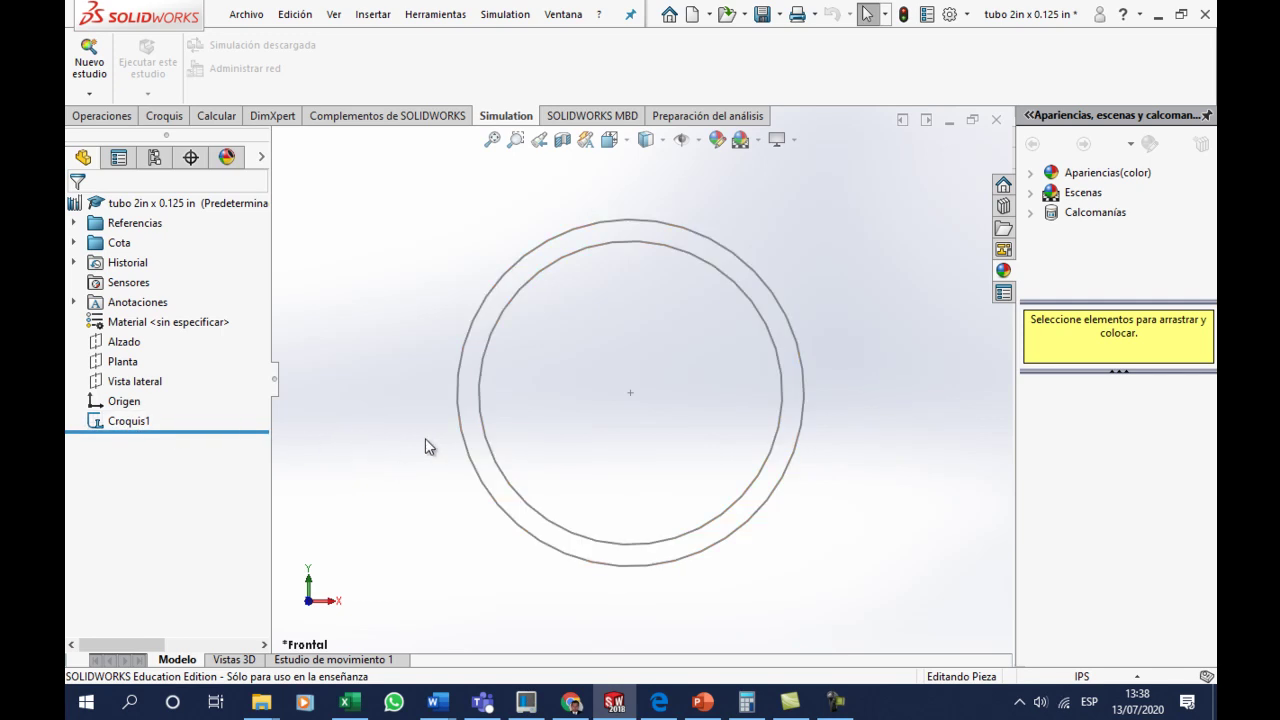
left_click(760, 14)
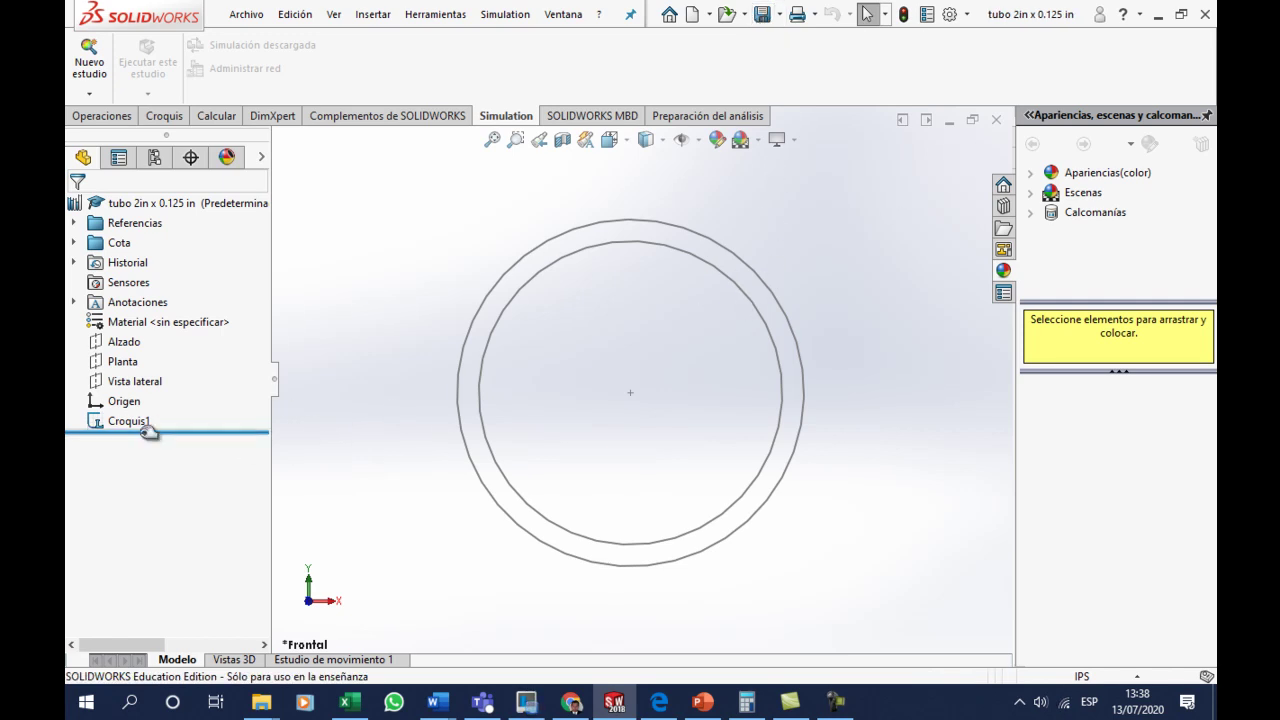
right_click(118, 424)
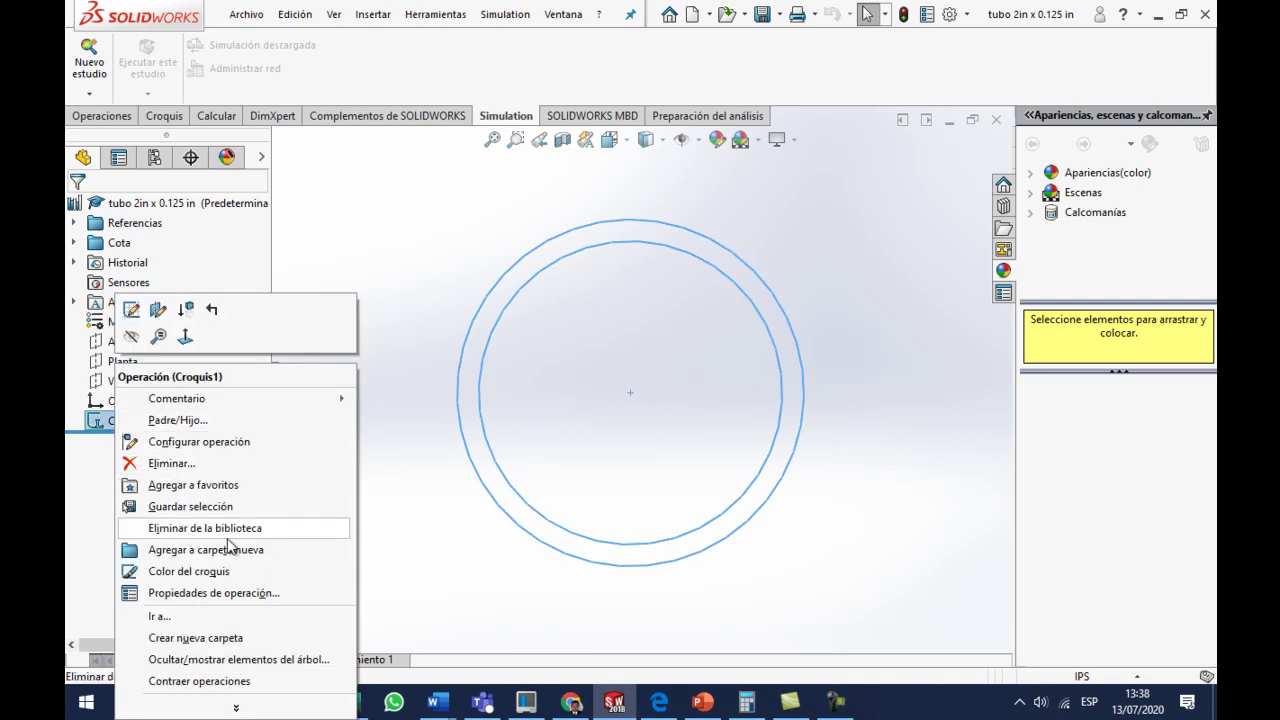
left_click(410, 498)
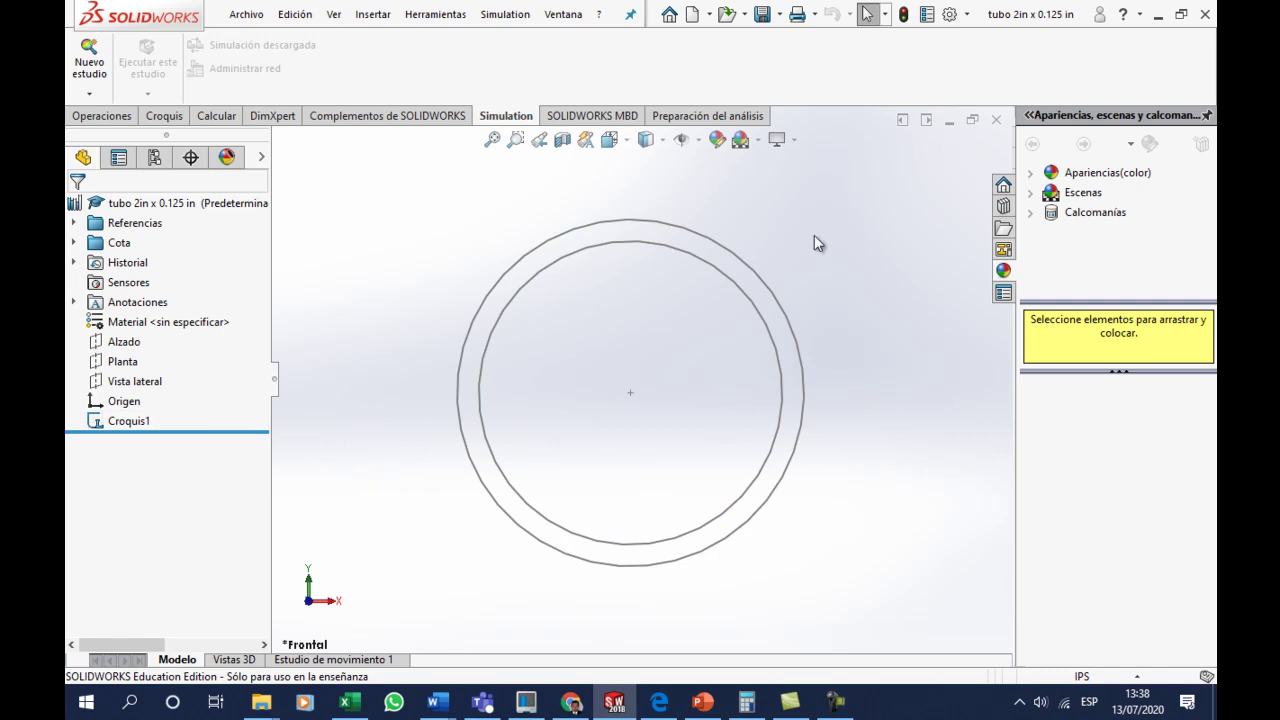
- Close the pipe part and switch the document units to IPS
left_click(995, 121)
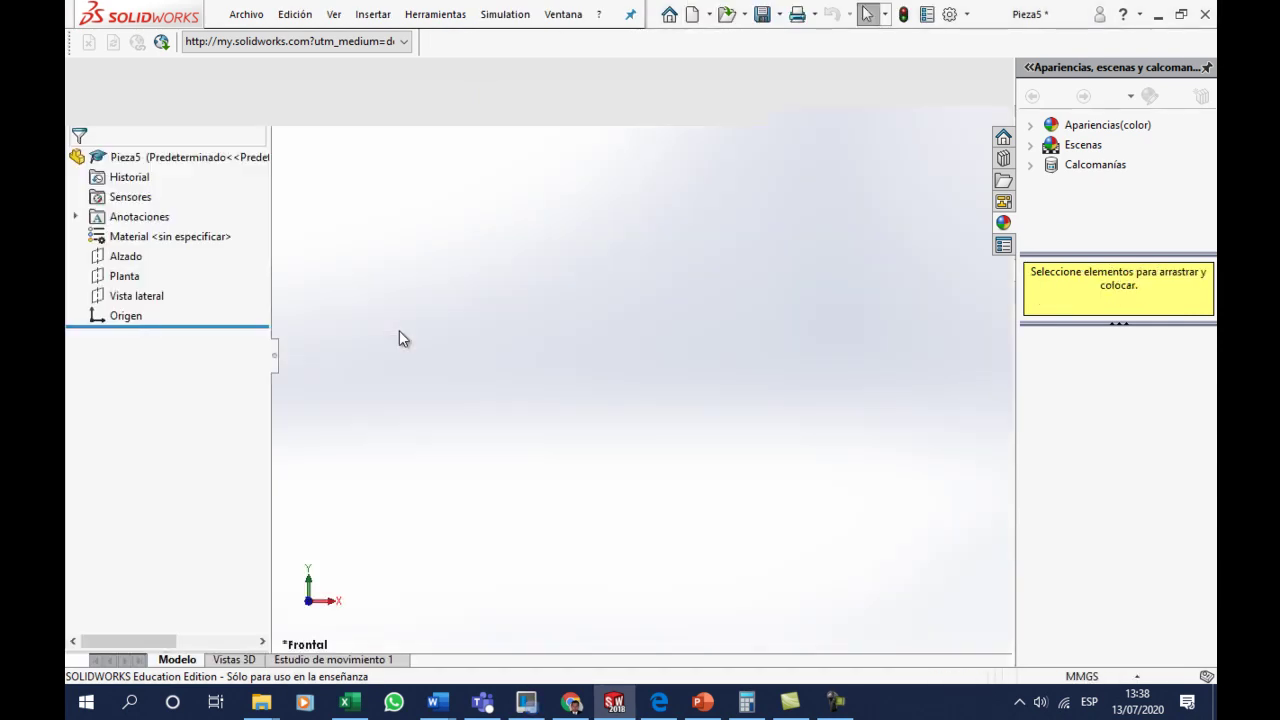
left_click(1085, 677)
left_click(1079, 622)
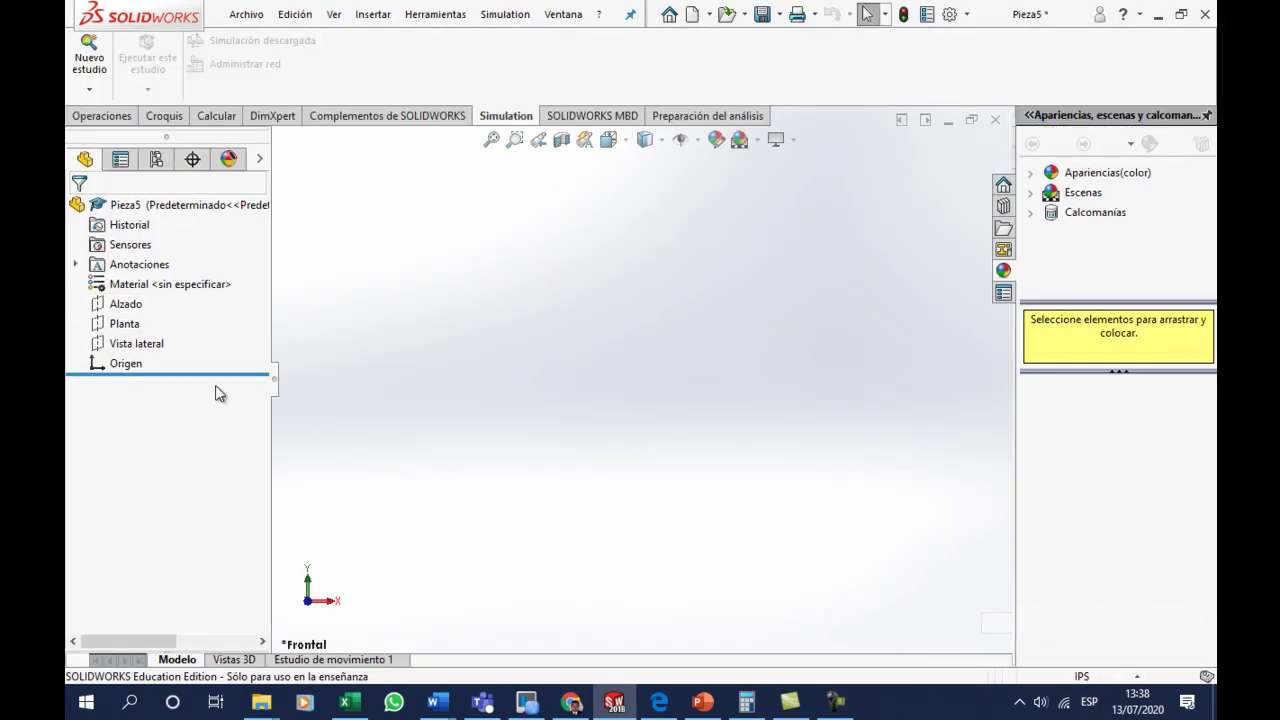
- Start a sketch on the Alzado plane, checking the truss drawing in Word
left_click(125, 304)
left_click(143, 276)
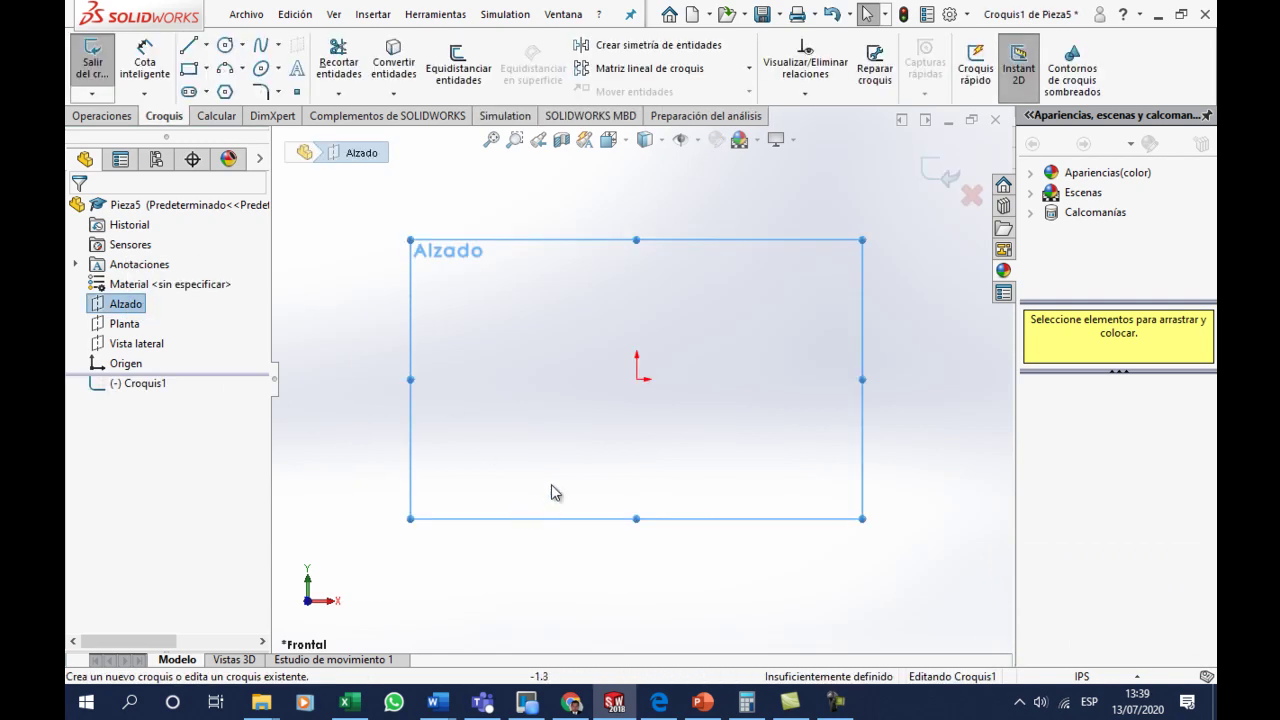
left_click(437, 703)
left_click(479, 638)
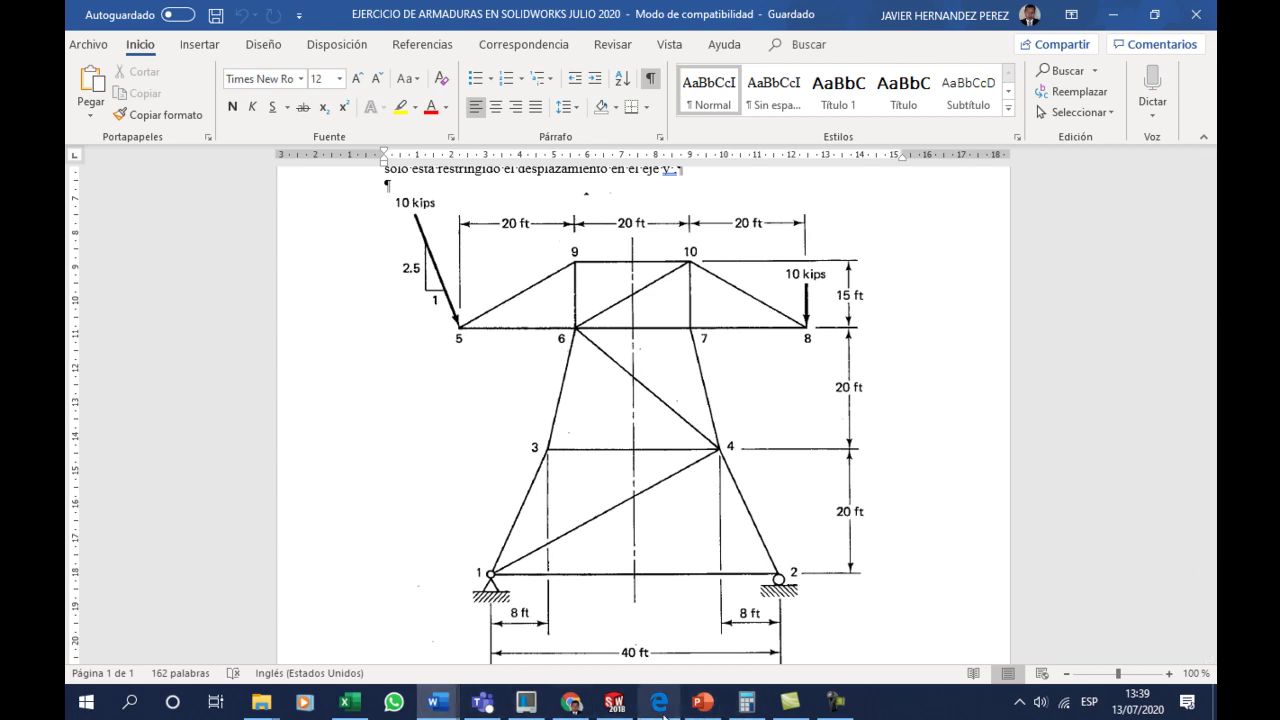
left_click(614, 702)
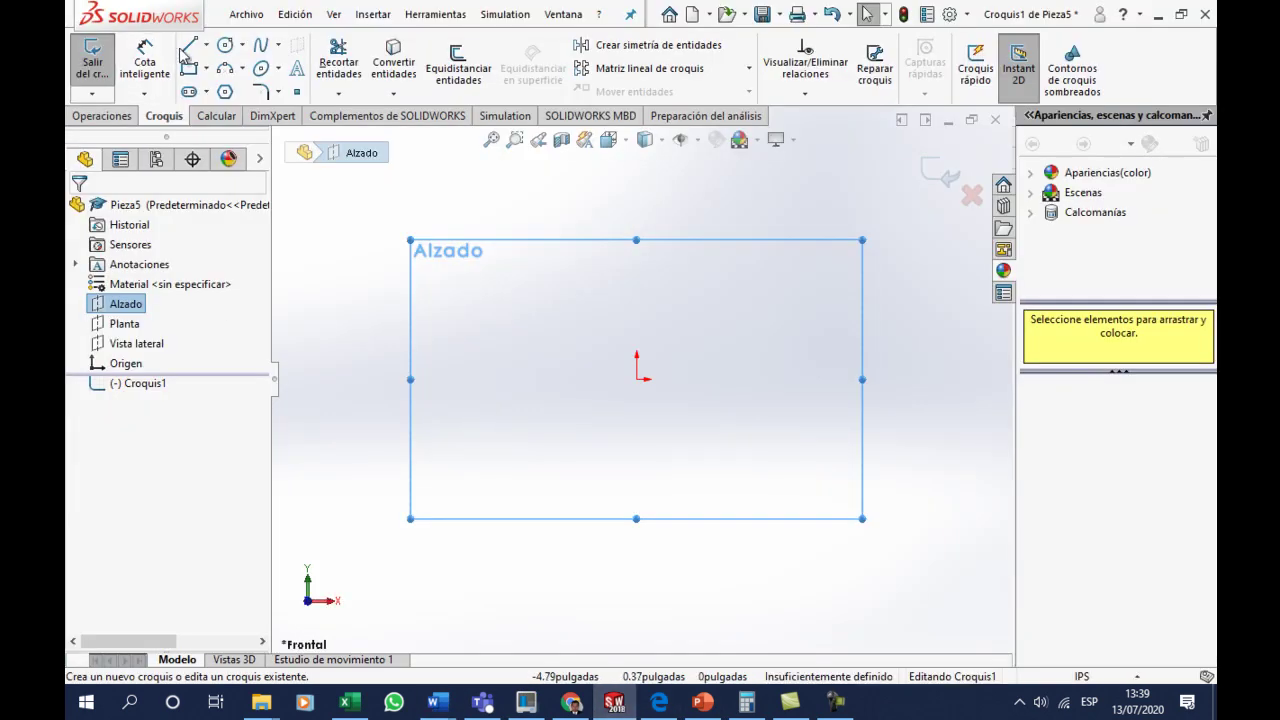
- Draw a horizontal base line from the origin and dimension it to 40 ft (480 in)
left_click(636, 378)
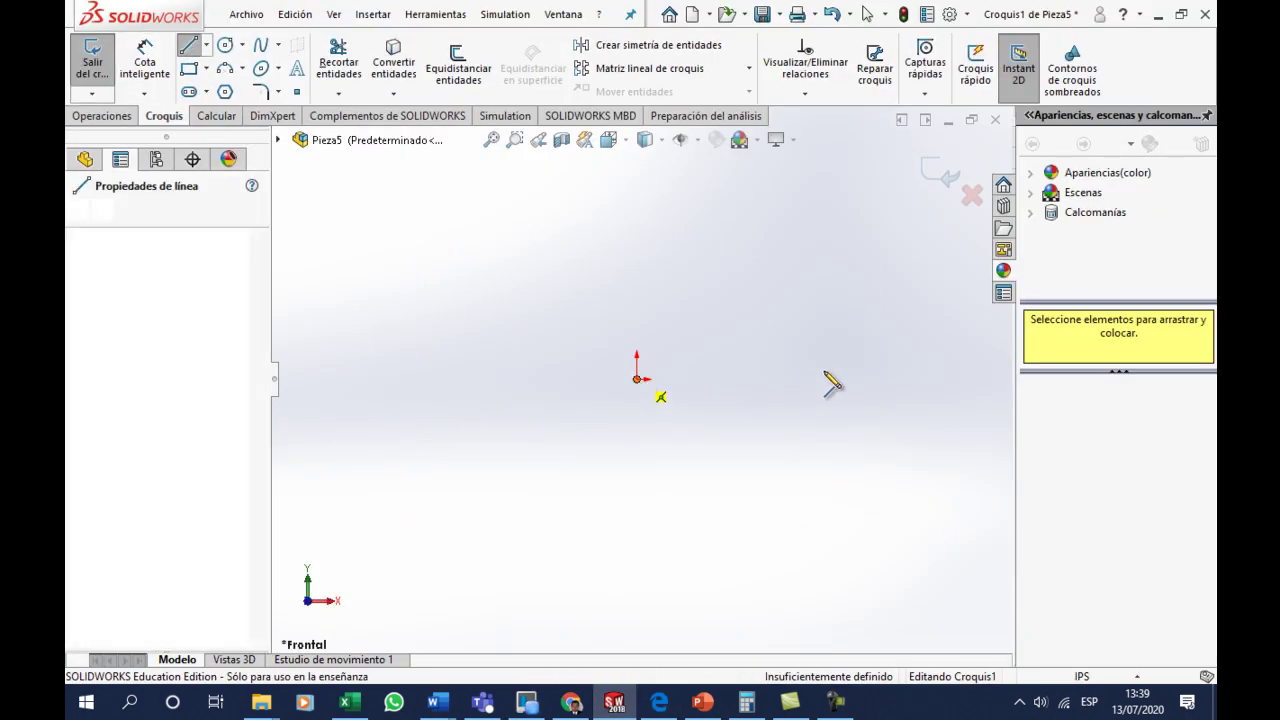
left_click(910, 379)
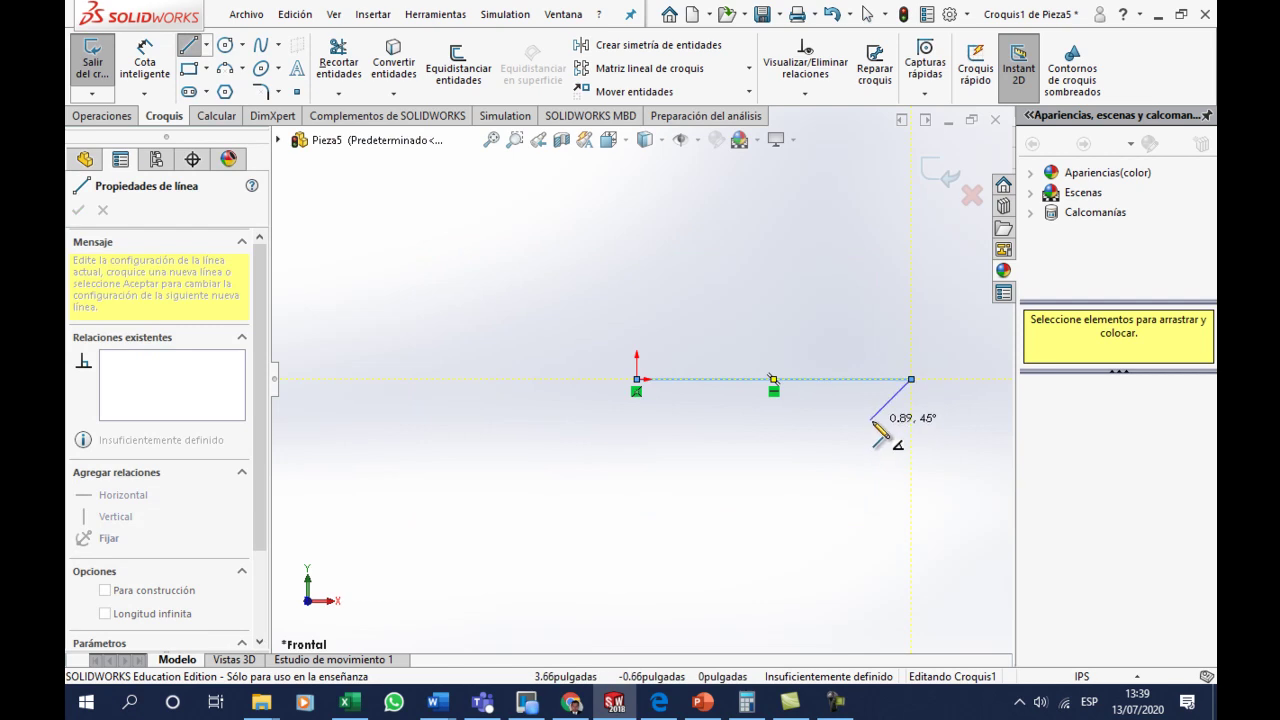
key("Escape")
key("Escape")
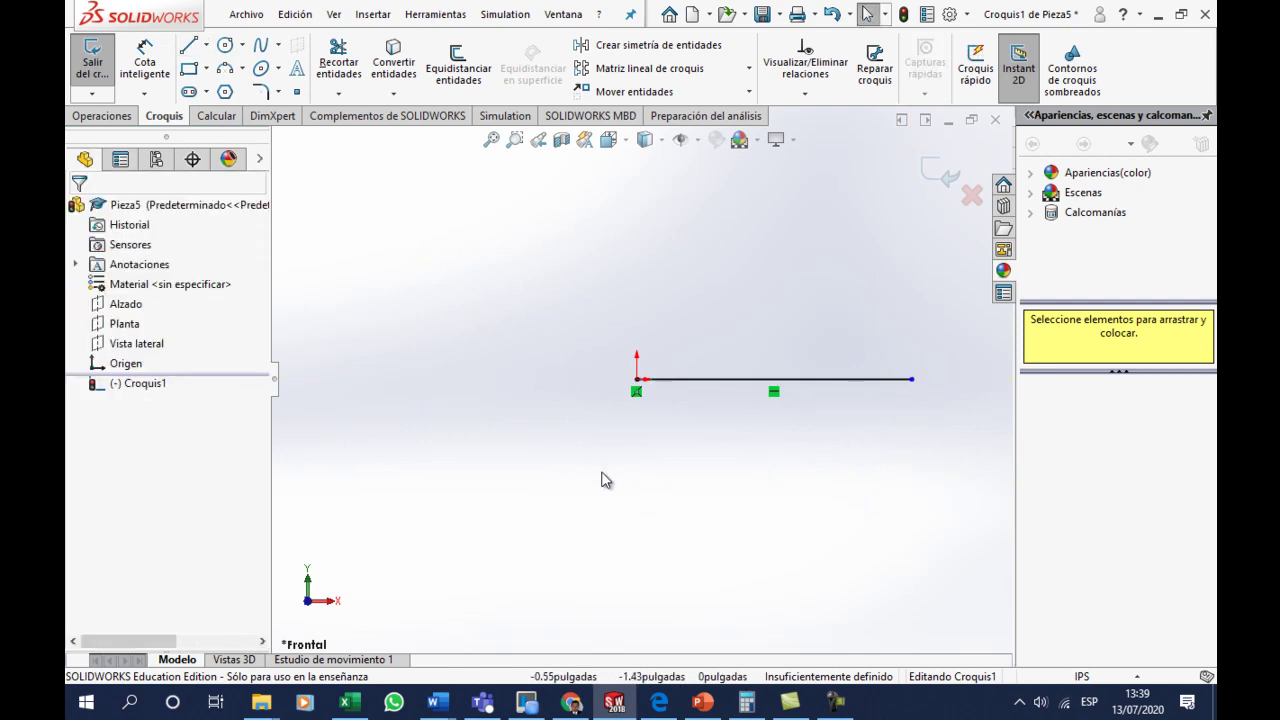
left_click(145, 62)
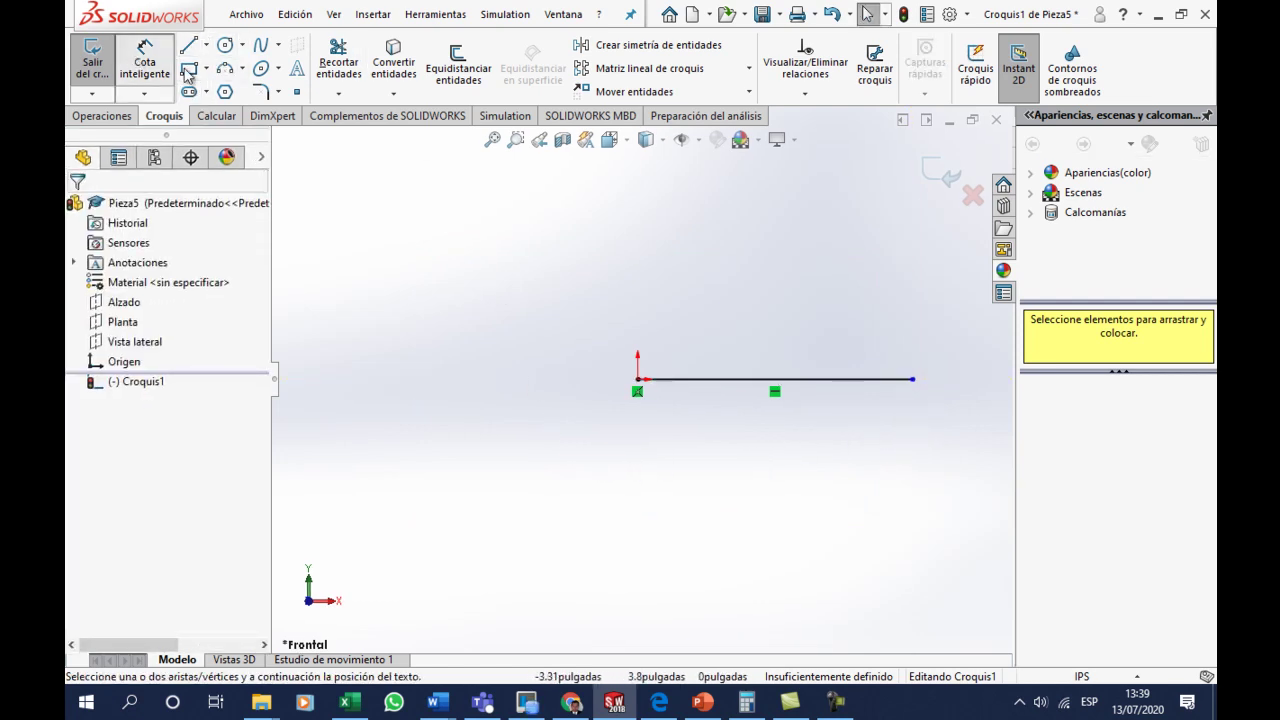
left_click(803, 379)
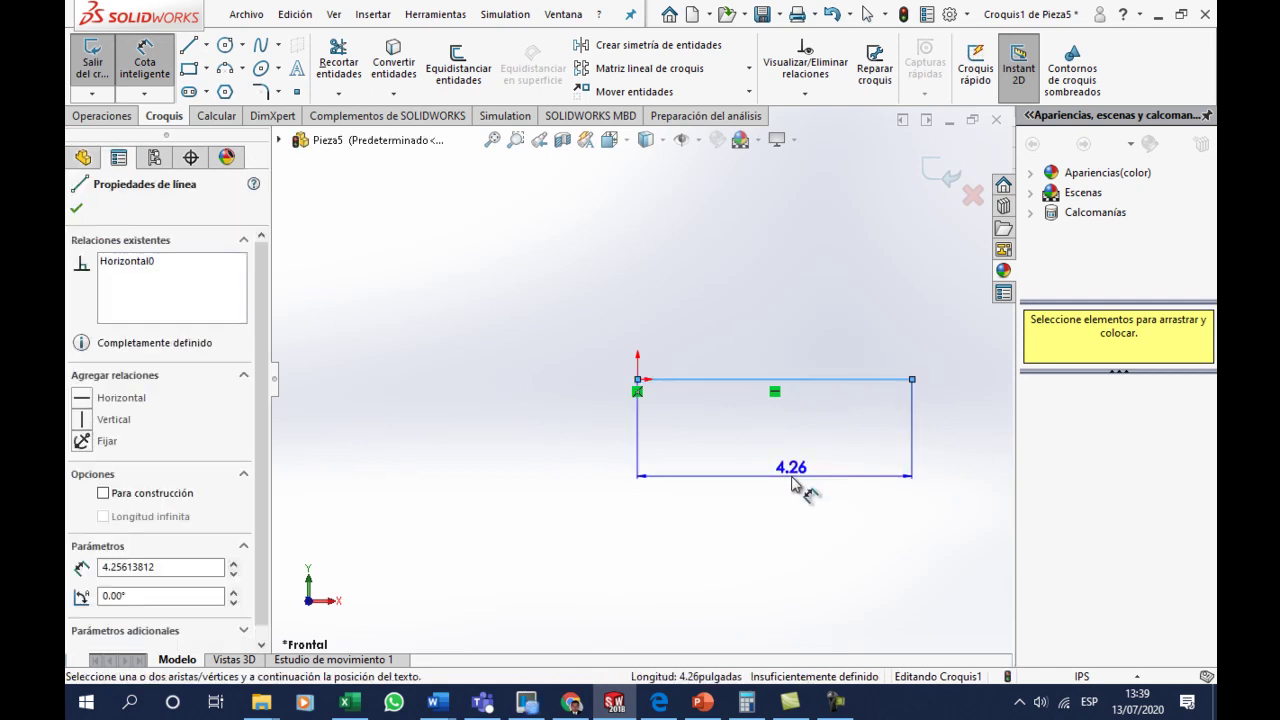
left_click(797, 488)
type("40")
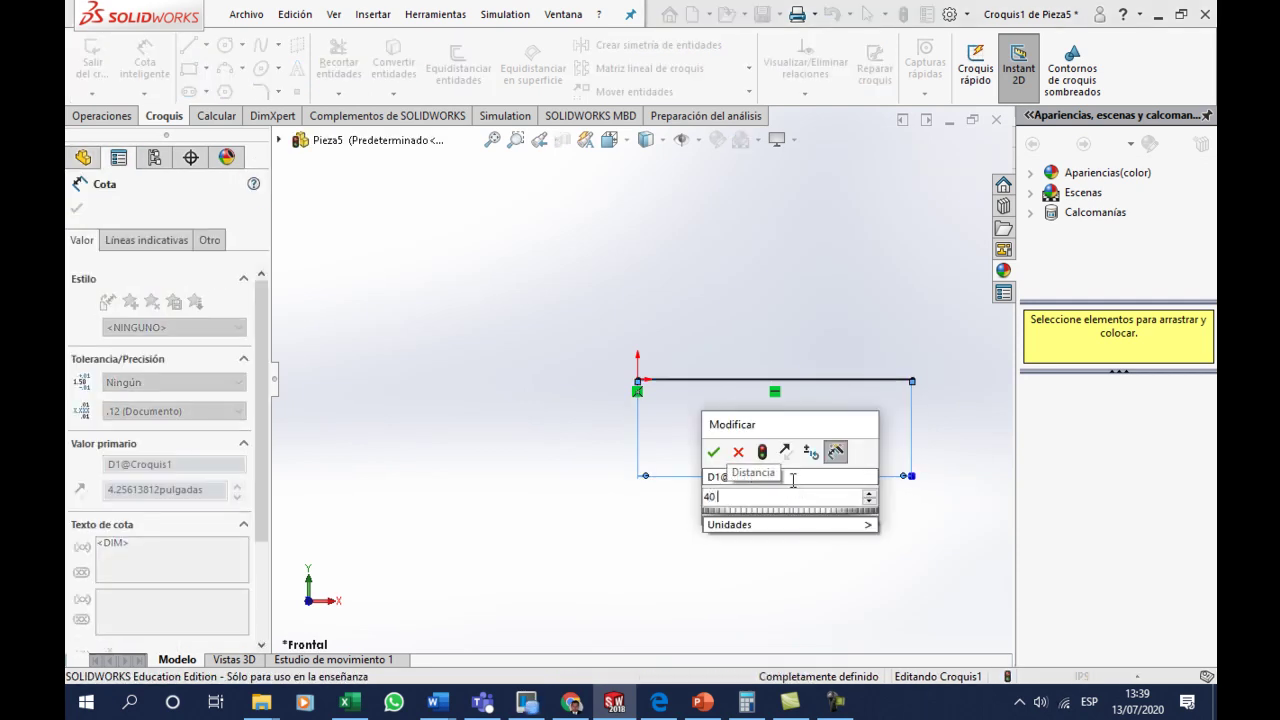
type(" ft")
key("Return")
left_click(770, 577)
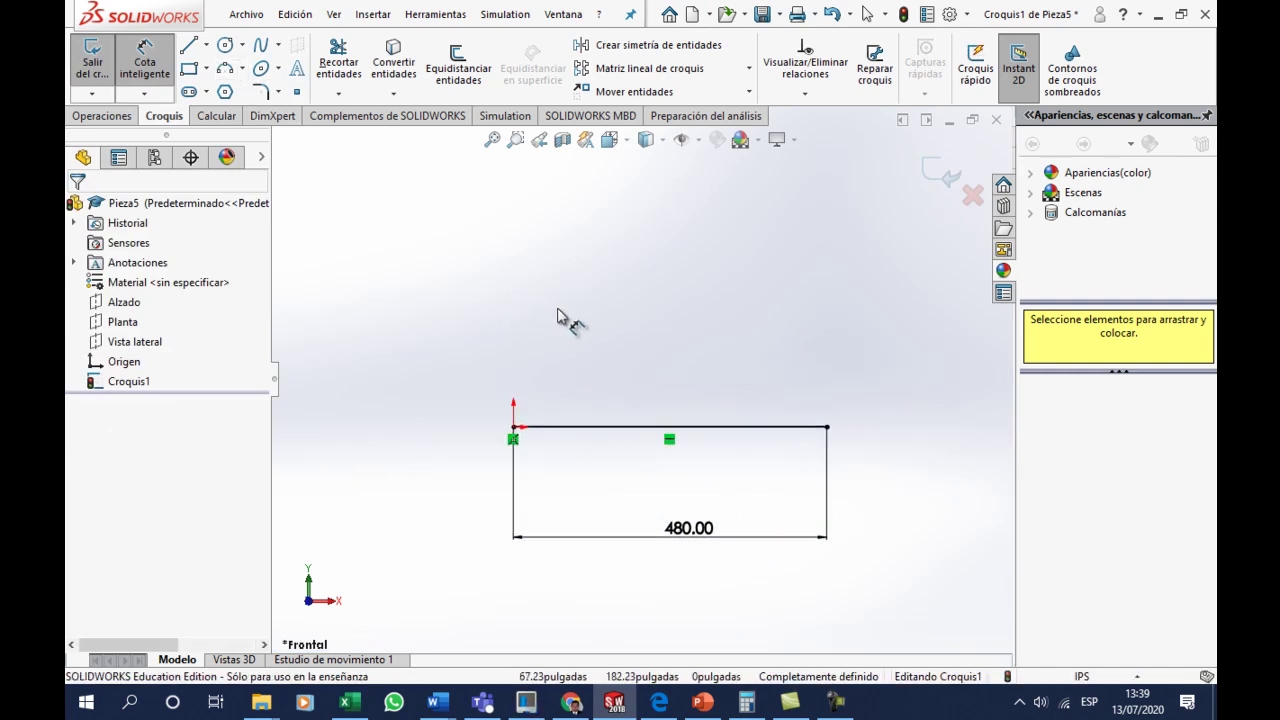
- Sketch the first tapered tier as a trapezoid on the base line
key("l")
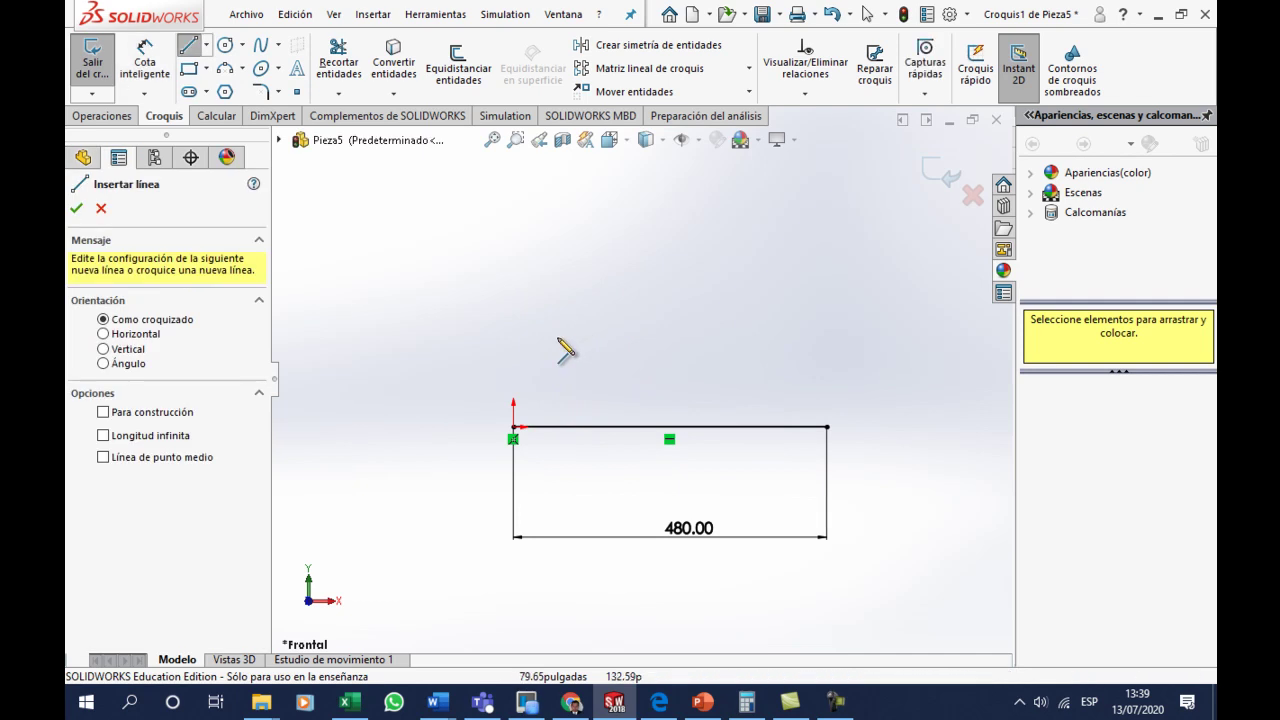
left_click(514, 428)
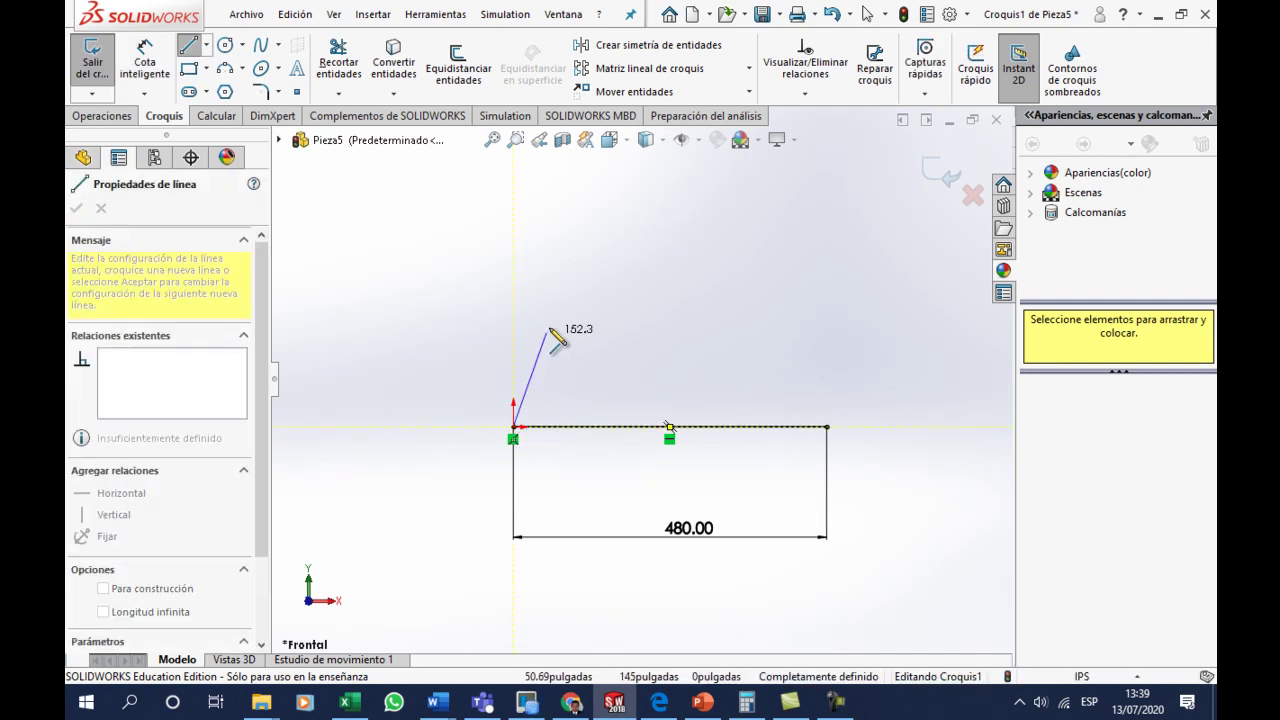
left_click(580, 275)
left_click(763, 275)
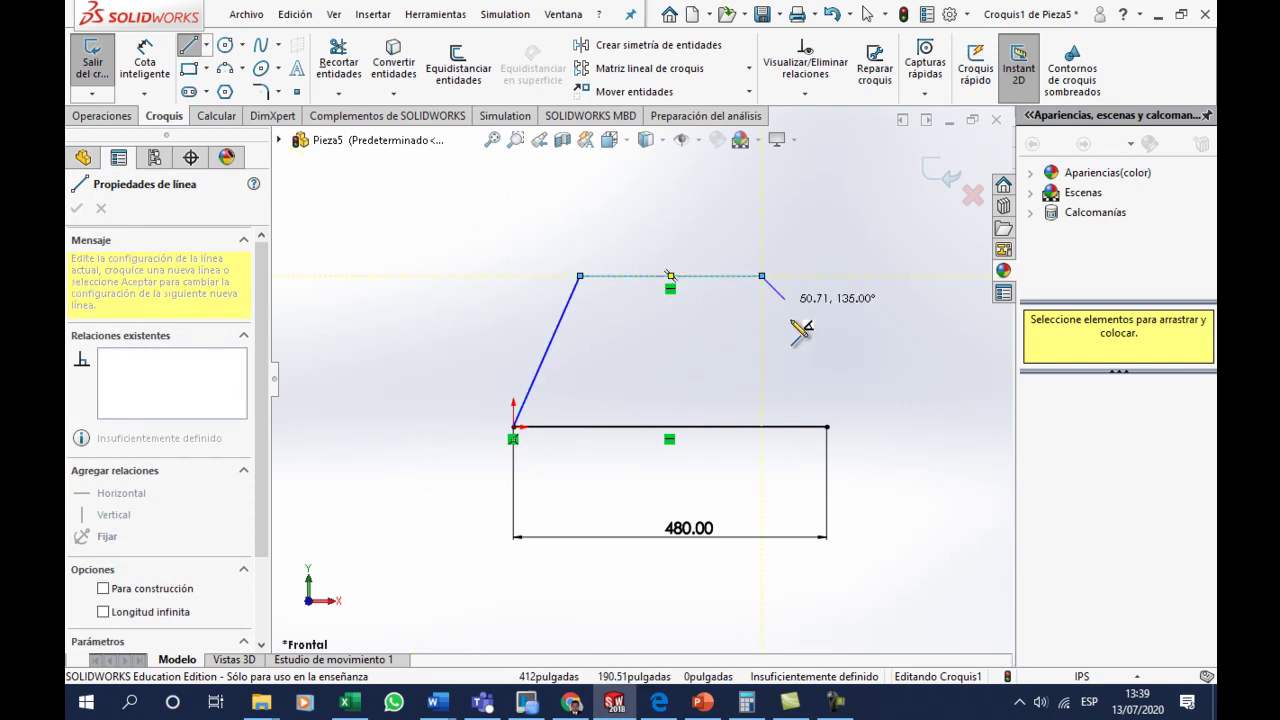
left_click(827, 427)
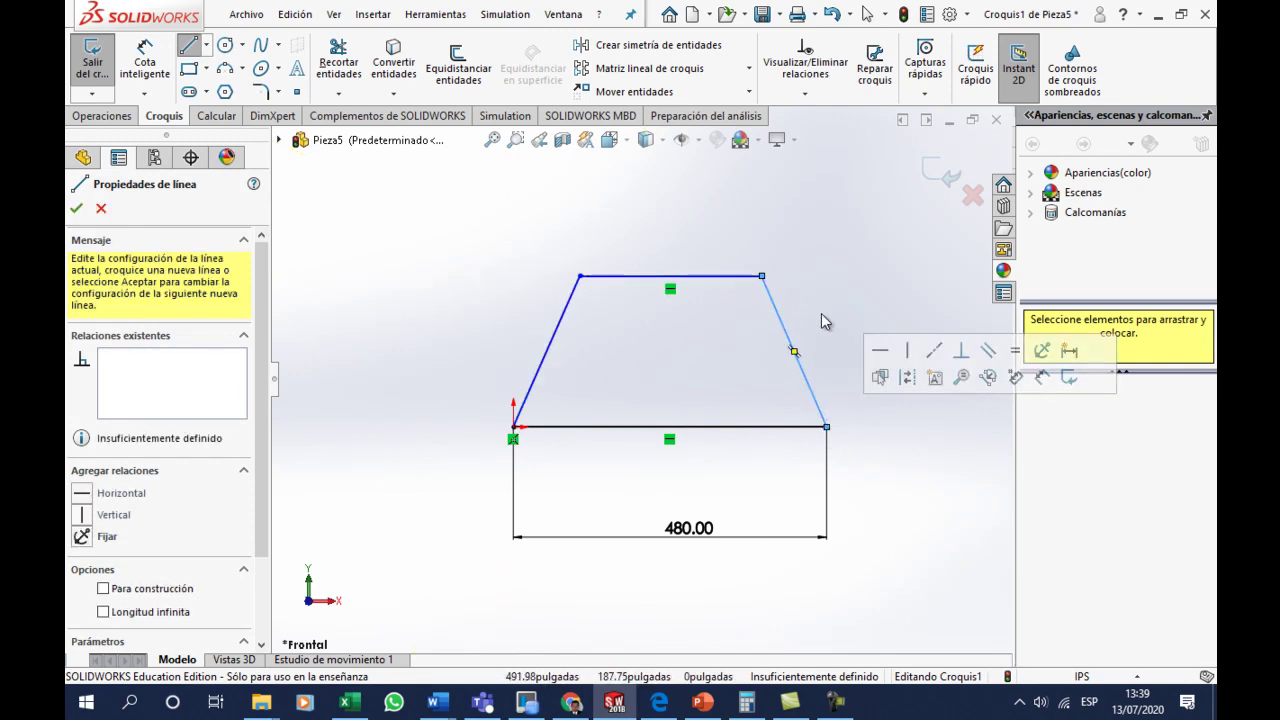
mouse_move(437, 702)
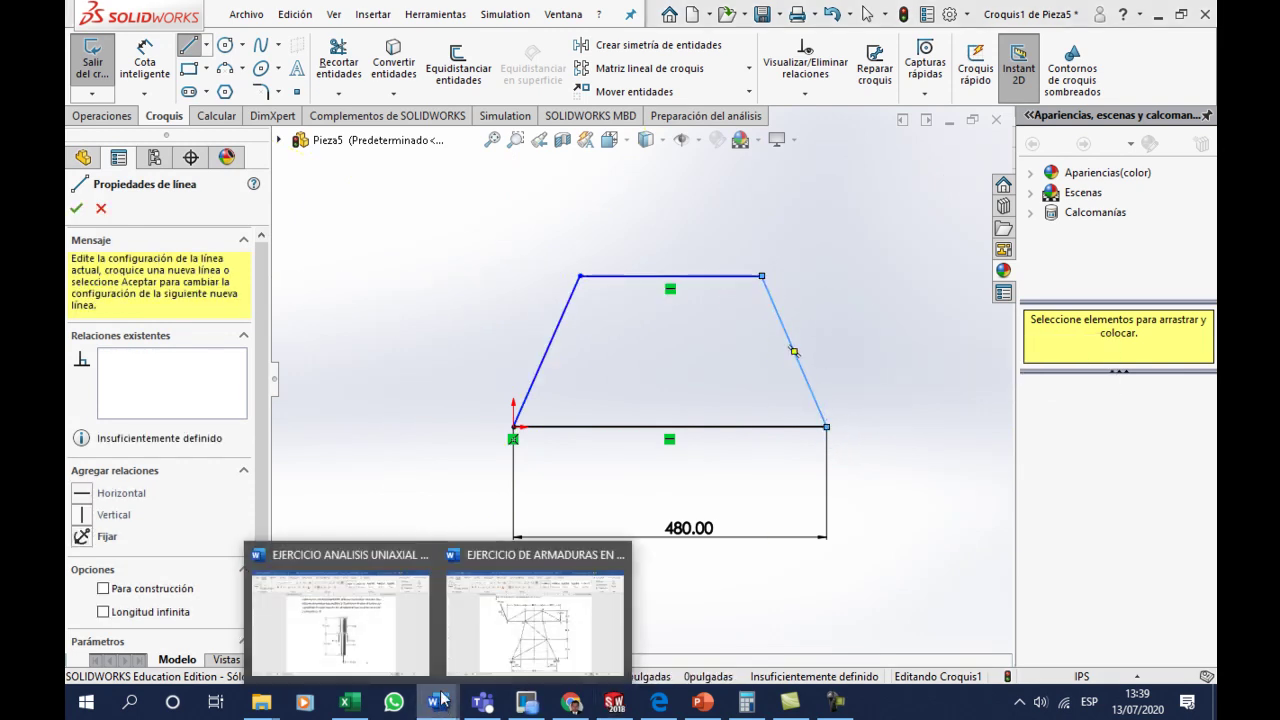
left_click(496, 640)
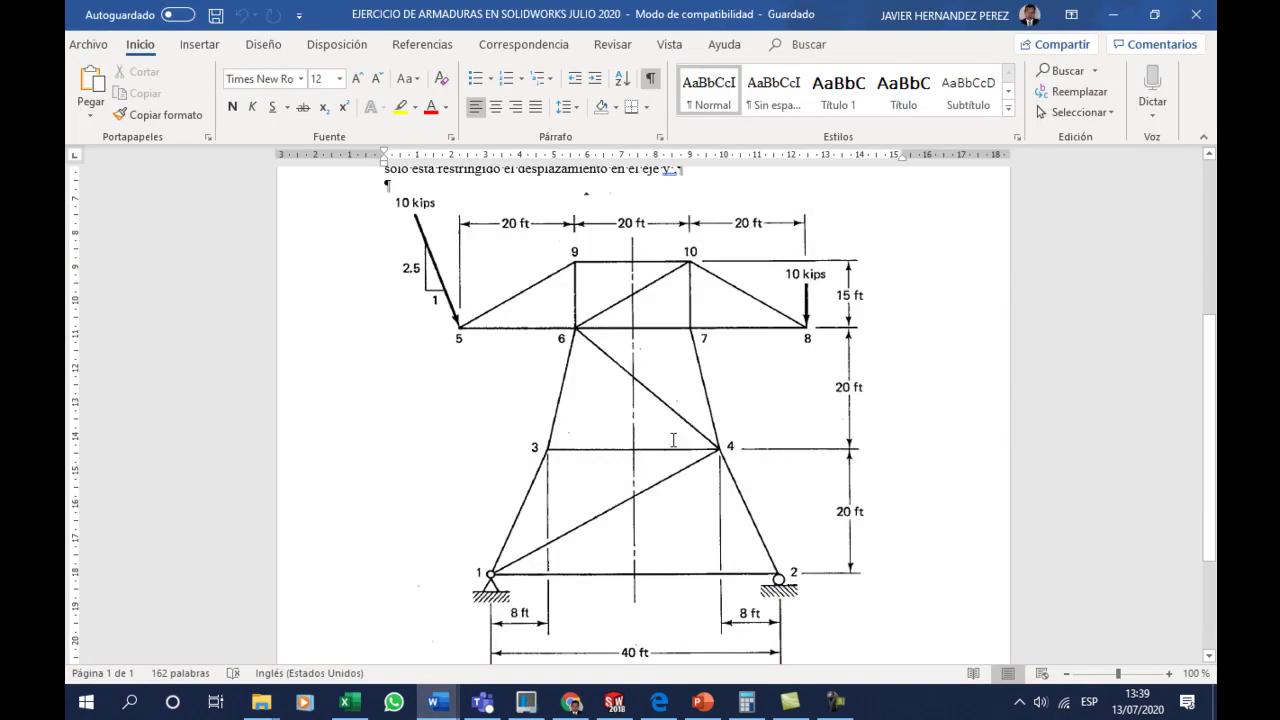
left_click(447, 707)
left_click(614, 703)
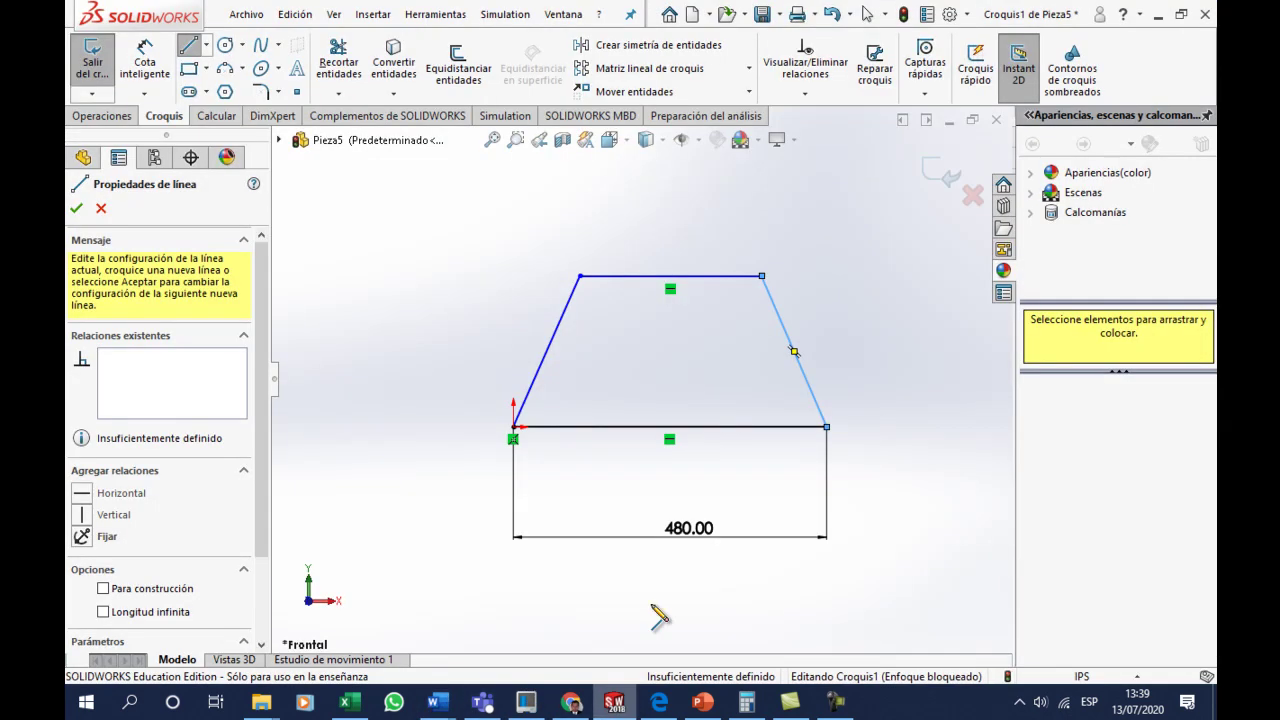
key("f")
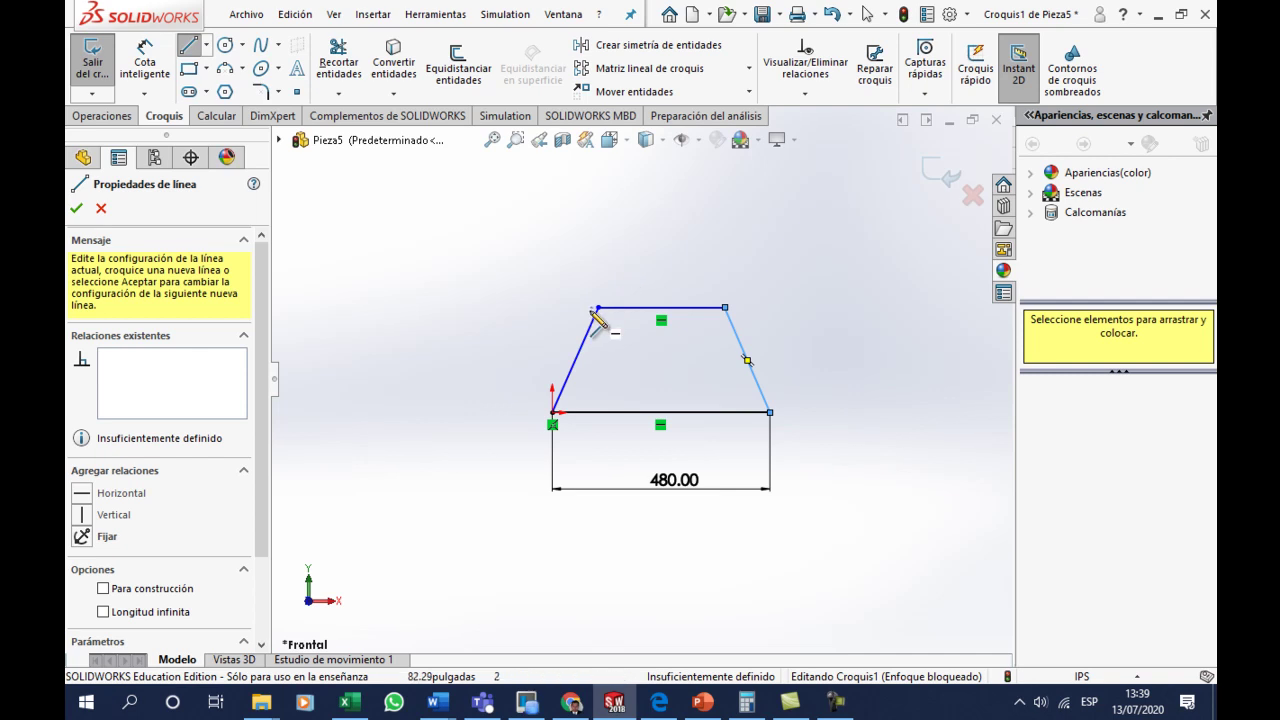
- Sketch the second, narrower tapered tier on top of the first tier
left_click(598, 308)
left_click(614, 202)
left_click(712, 202)
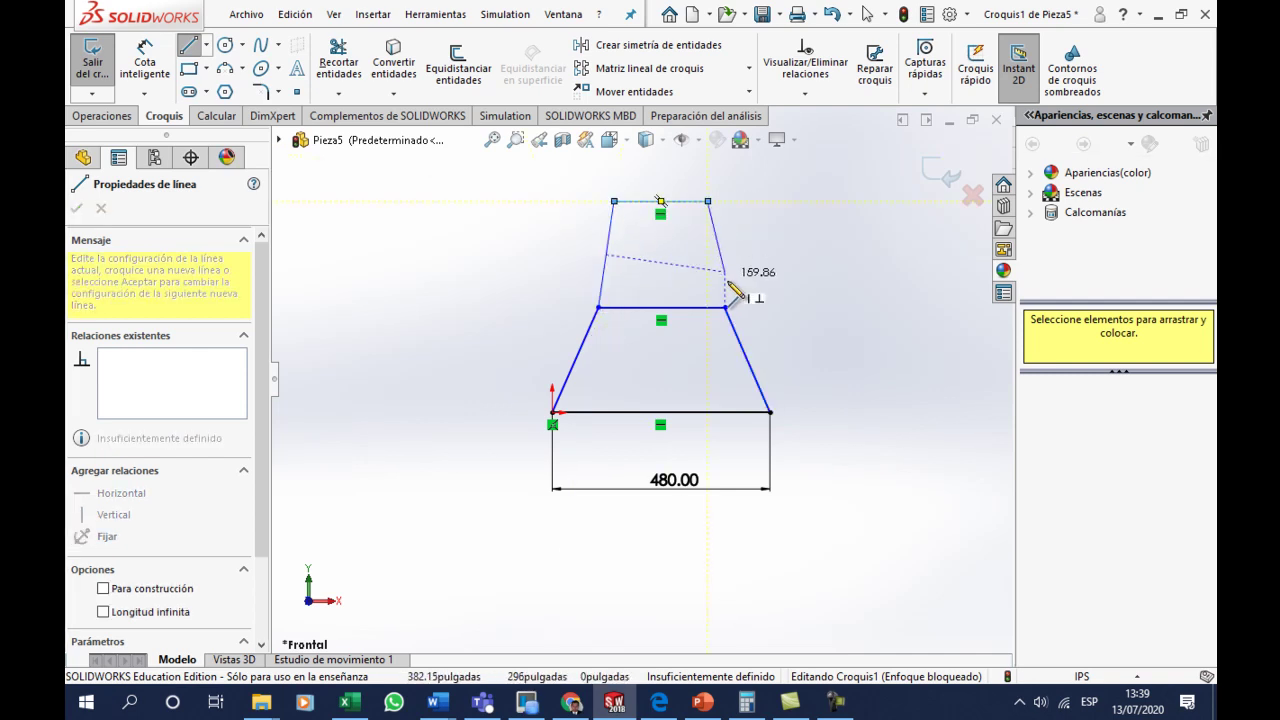
left_click(726, 308)
key("z")
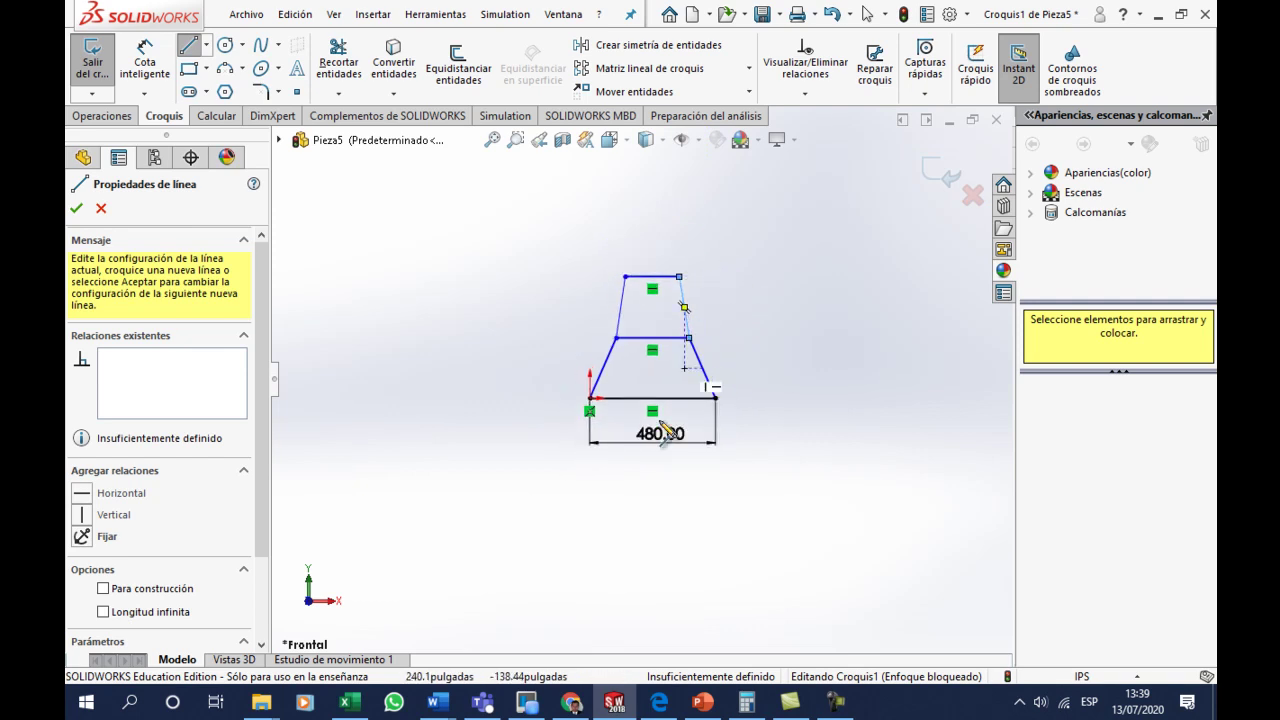
mouse_move(436, 703)
left_click(569, 628)
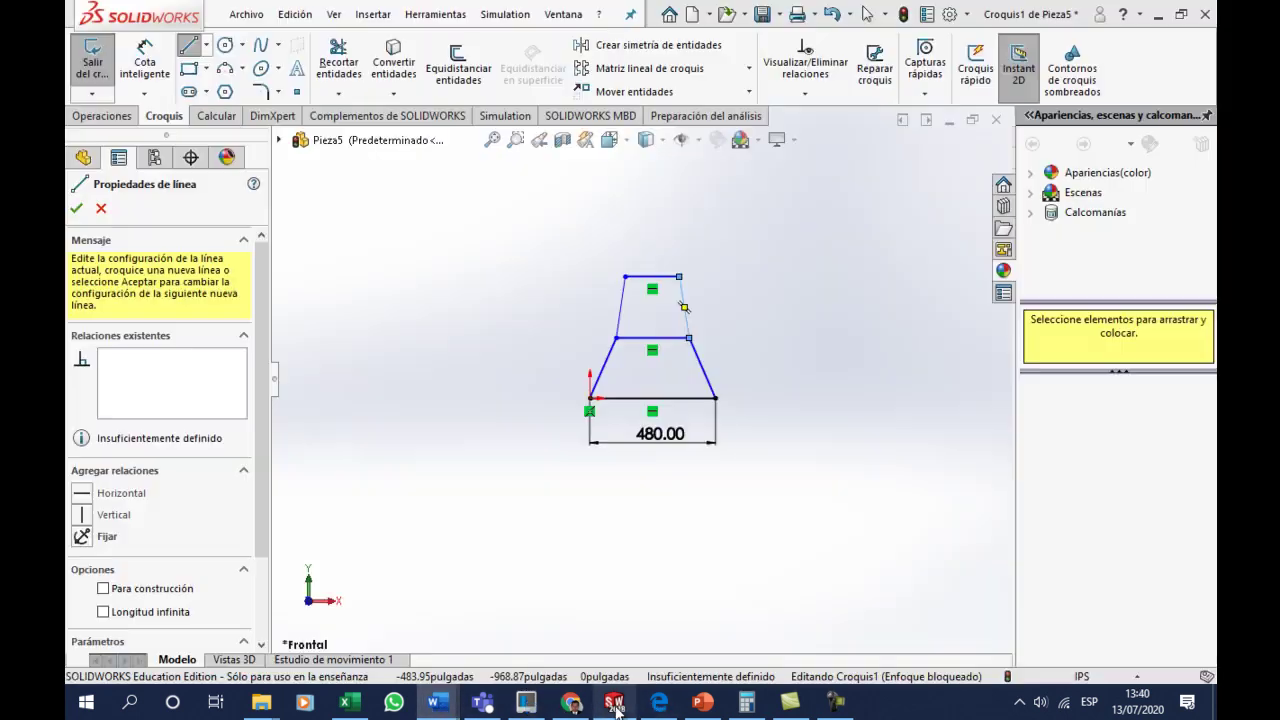
left_click(614, 702)
- Draw the rectangular top box above the second tier
scroll(671, 306, "down", 2)
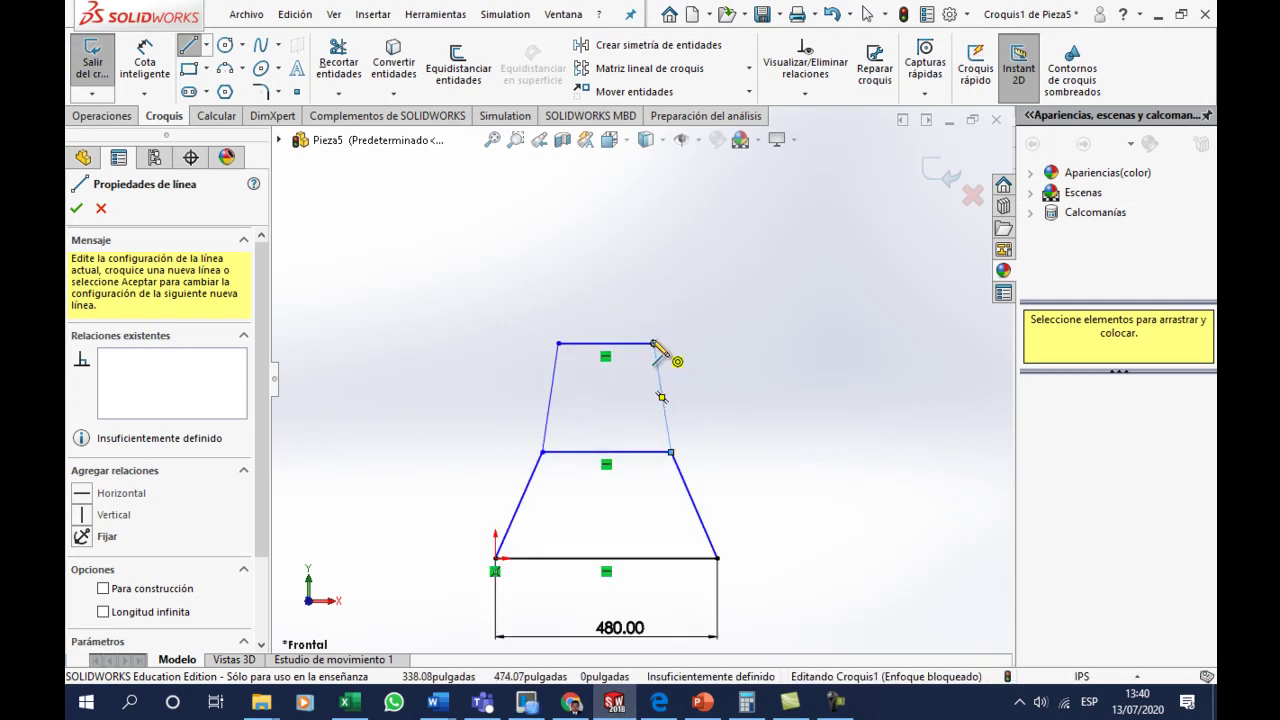
left_click(653, 343)
left_click(653, 291)
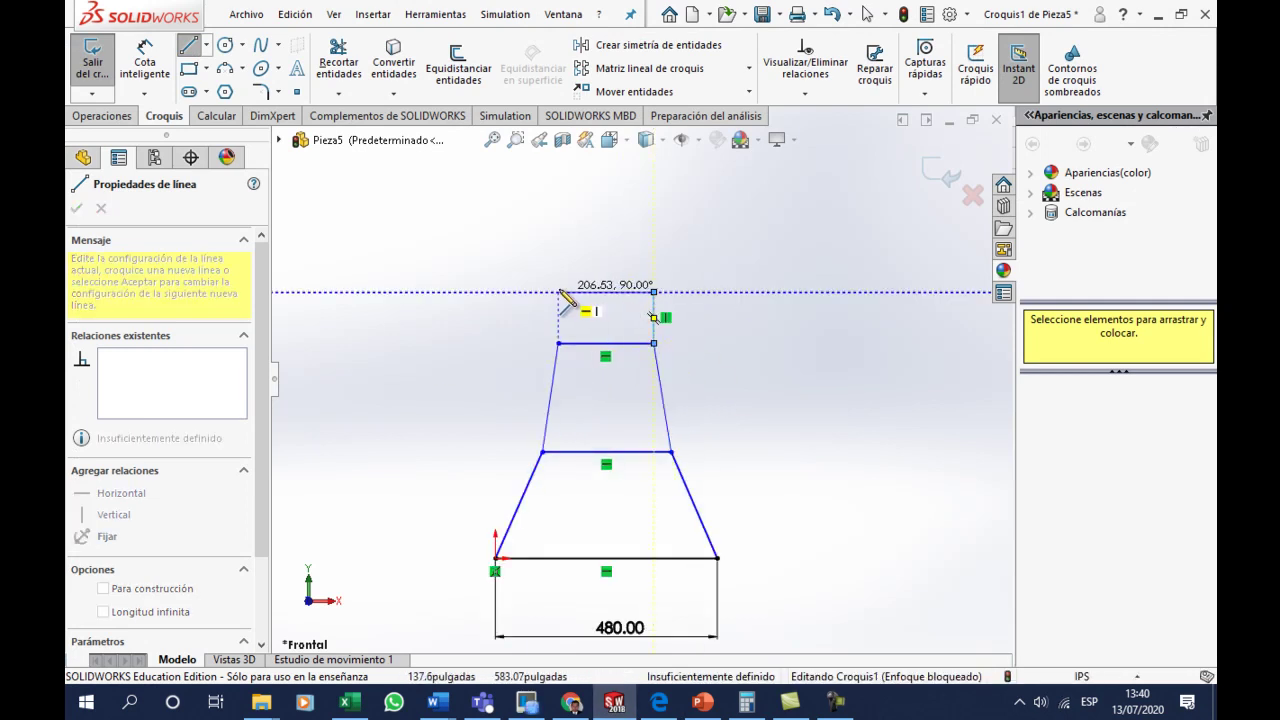
left_click(559, 292)
left_click(558, 343)
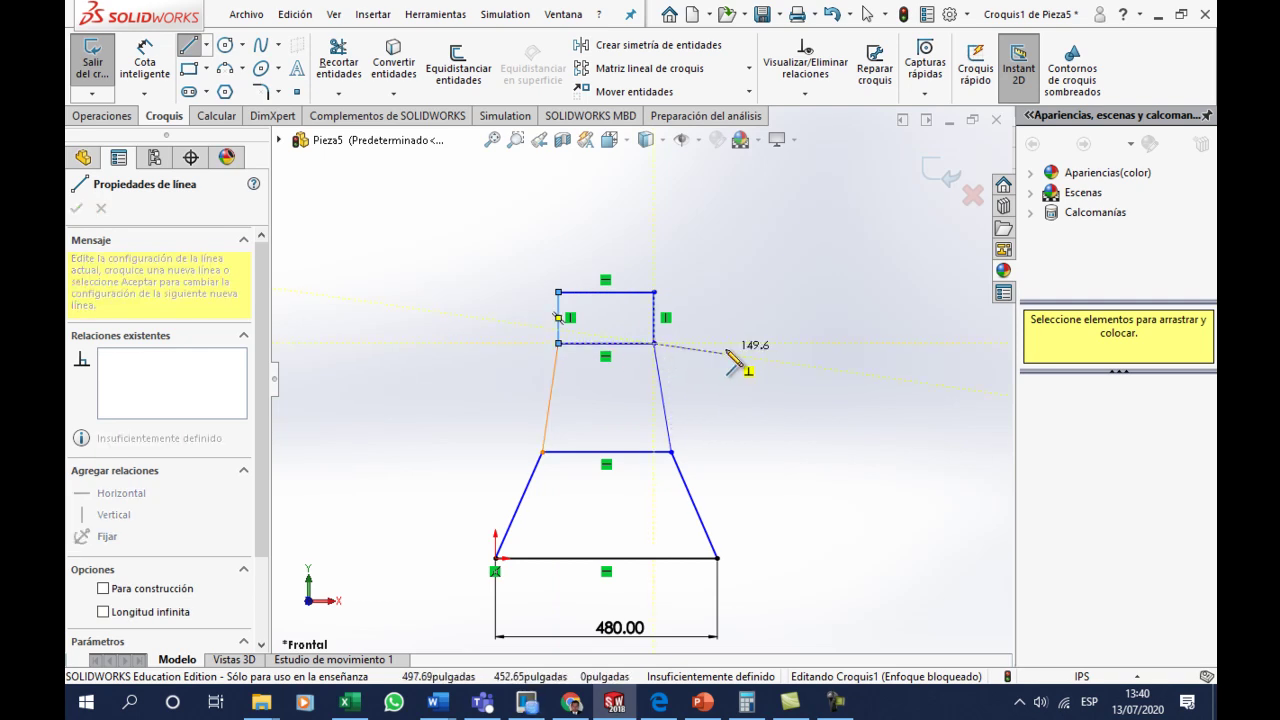
- Add the left and right triangular arms joining the second tier to the top box
left_click(726, 345)
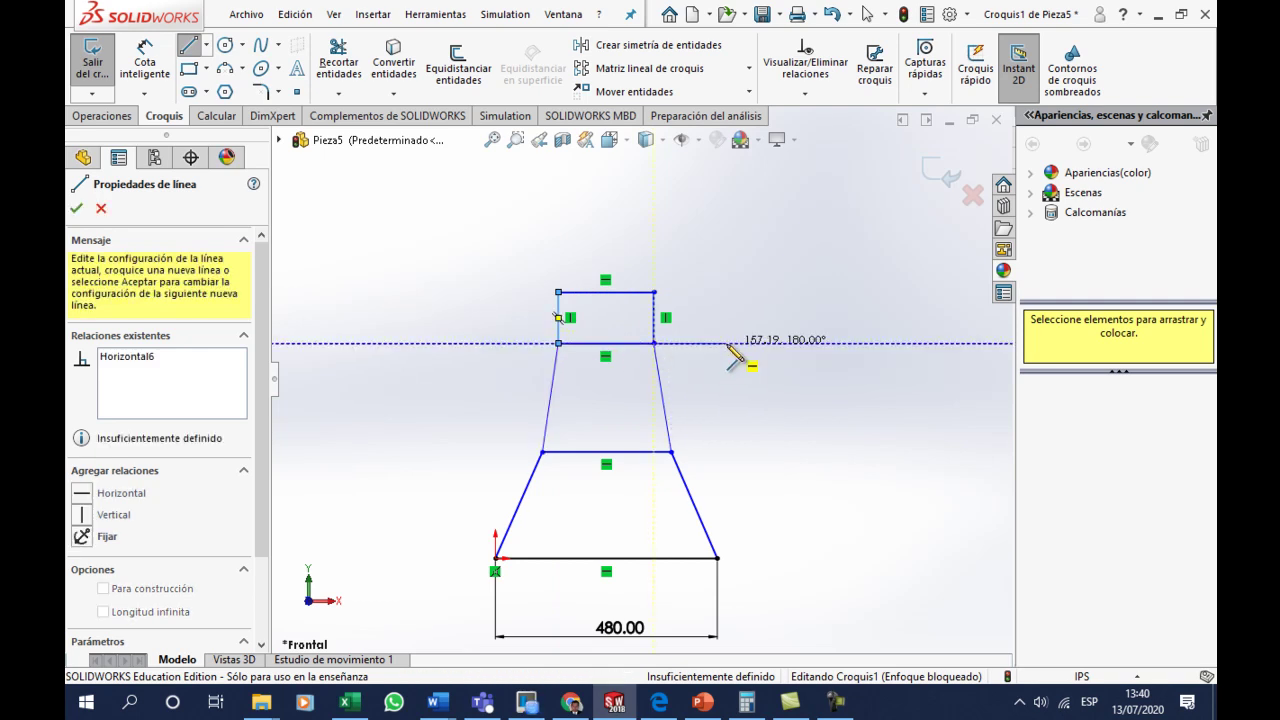
left_click(654, 293)
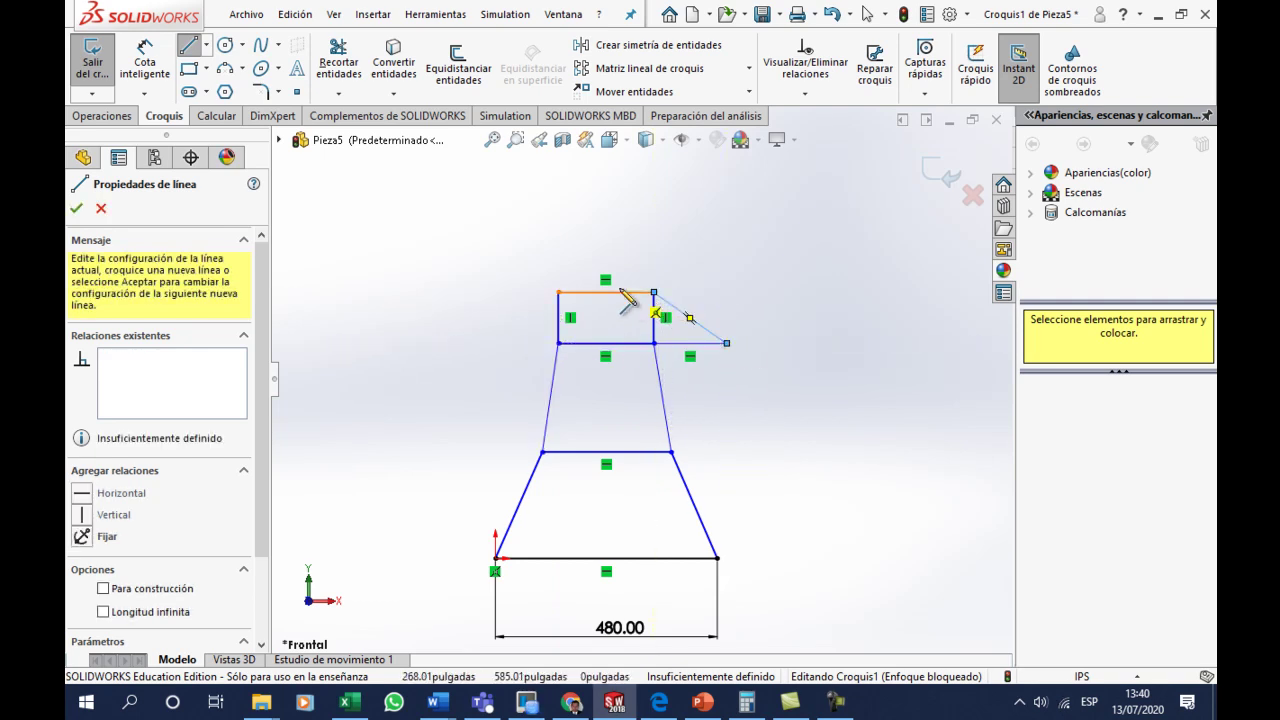
left_click(495, 343)
left_click(558, 293)
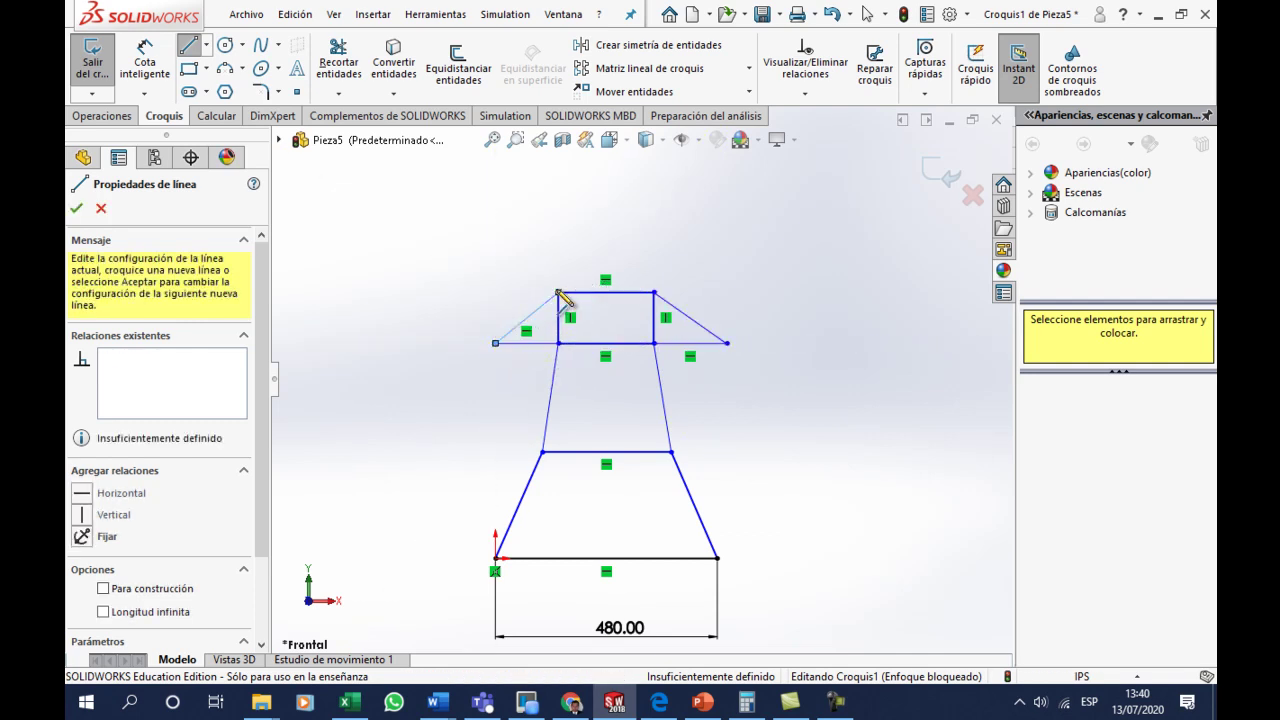
key("Escape")
key("Escape")
scroll(614, 471, "down", 3)
scroll(615, 519, "up", 1)
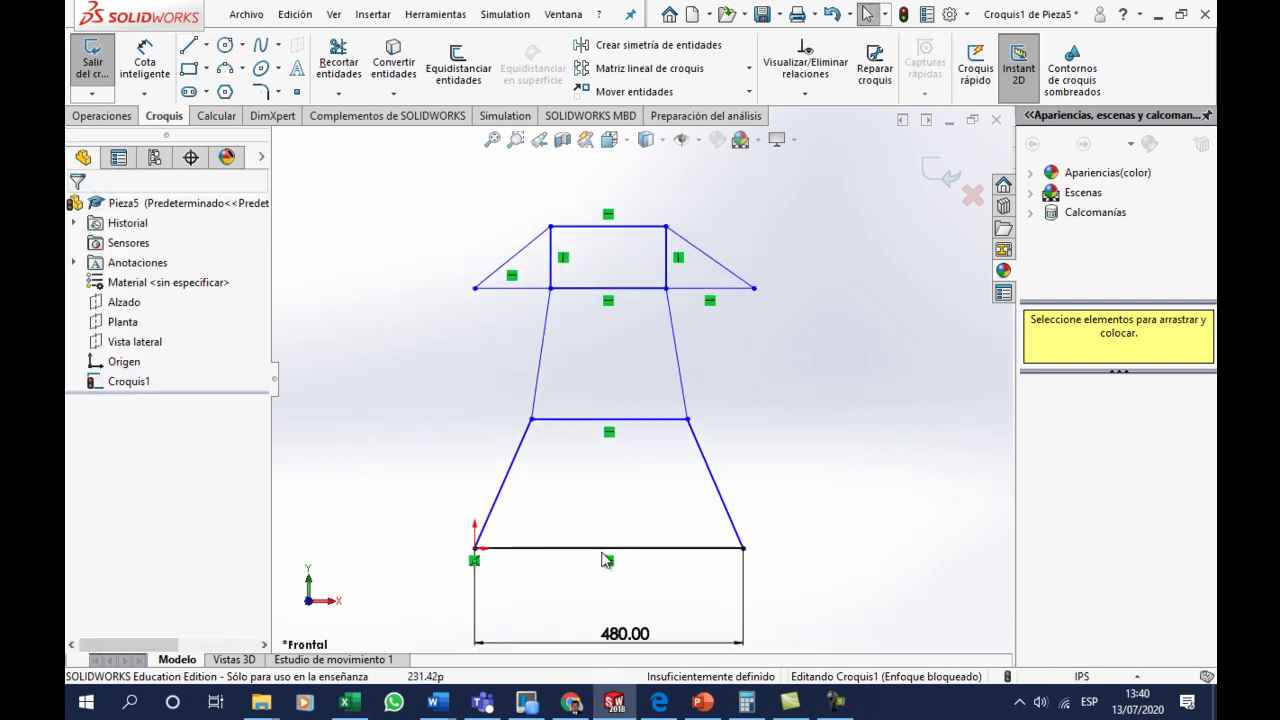
mouse_move(436, 702)
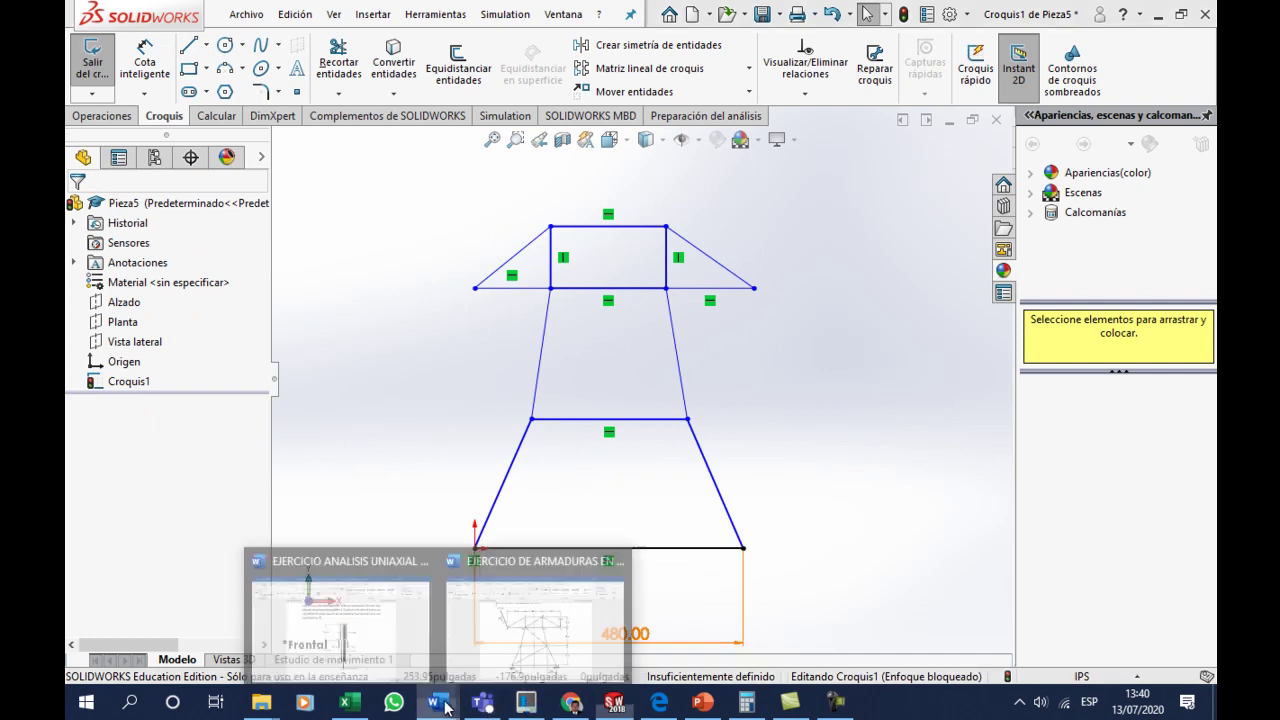
left_click(525, 645)
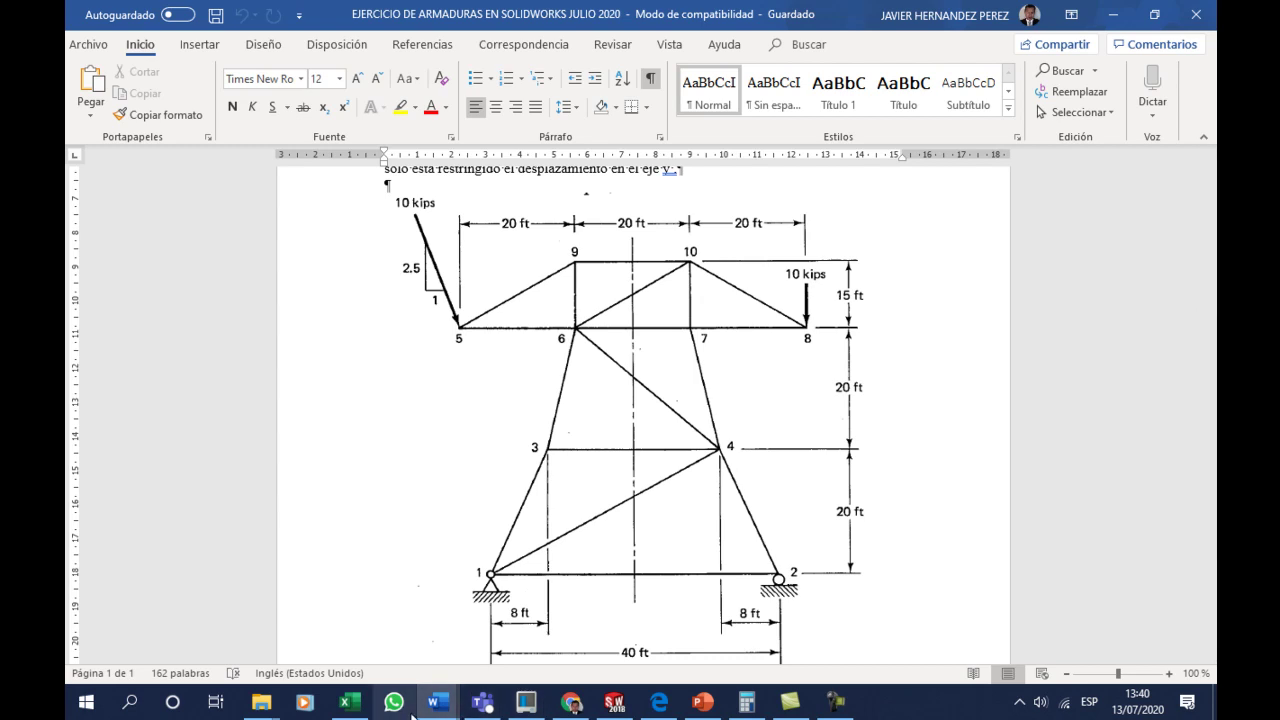
left_click(614, 702)
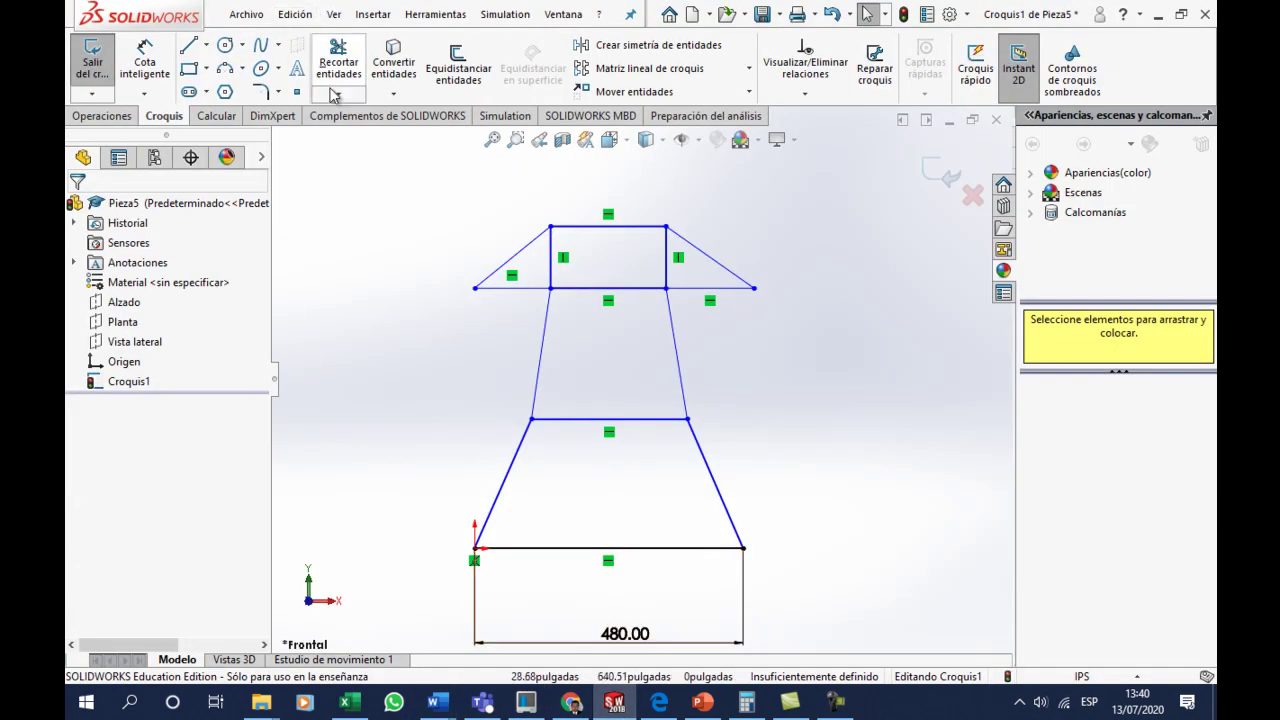
- Draw diagonal braces from the origin through the lower tier, upper tier and across the top box
key("l")
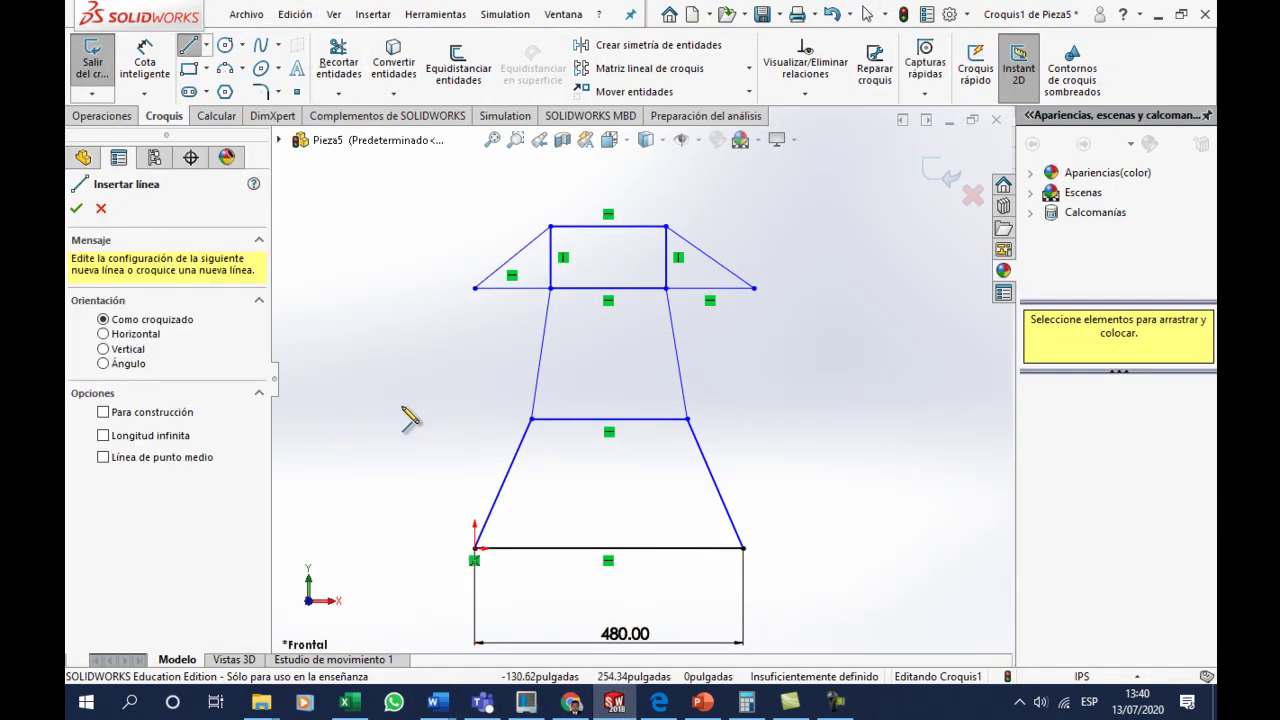
left_click(475, 548)
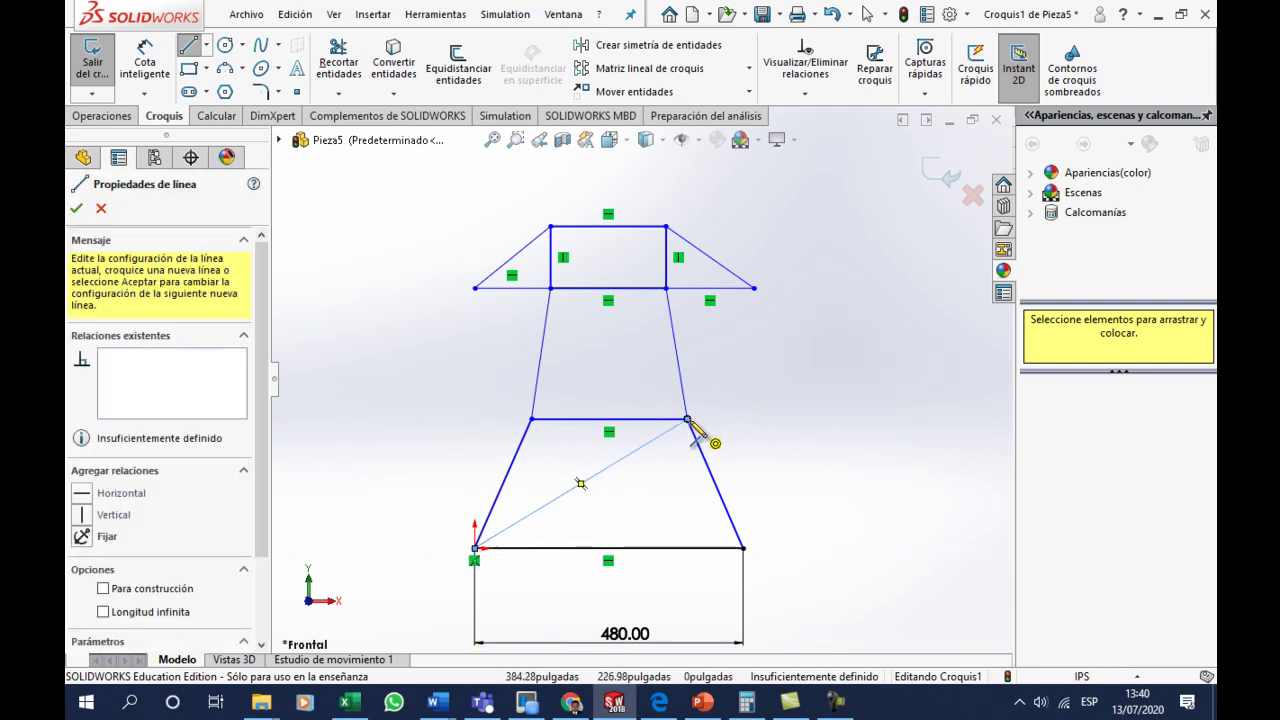
left_click(686, 419)
left_click(552, 288)
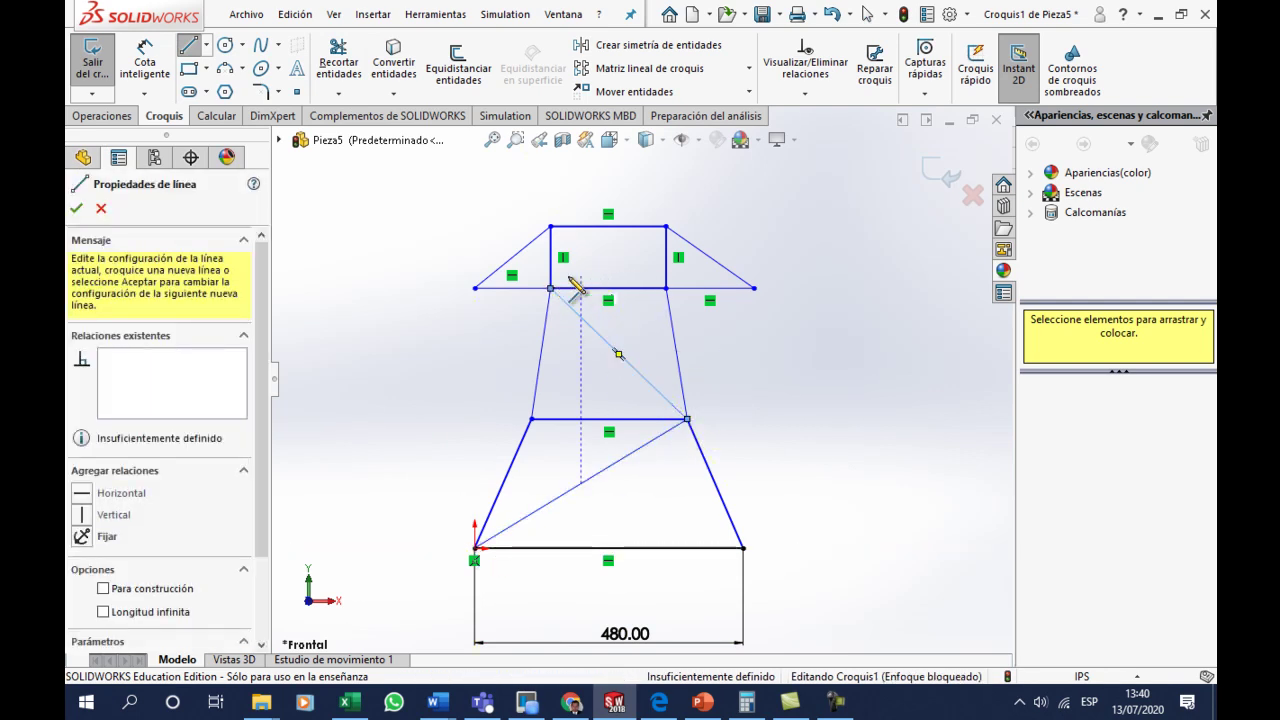
left_click(666, 228)
key("Escape")
scroll(702, 416, "down", 2)
scroll(705, 423, "up", 4)
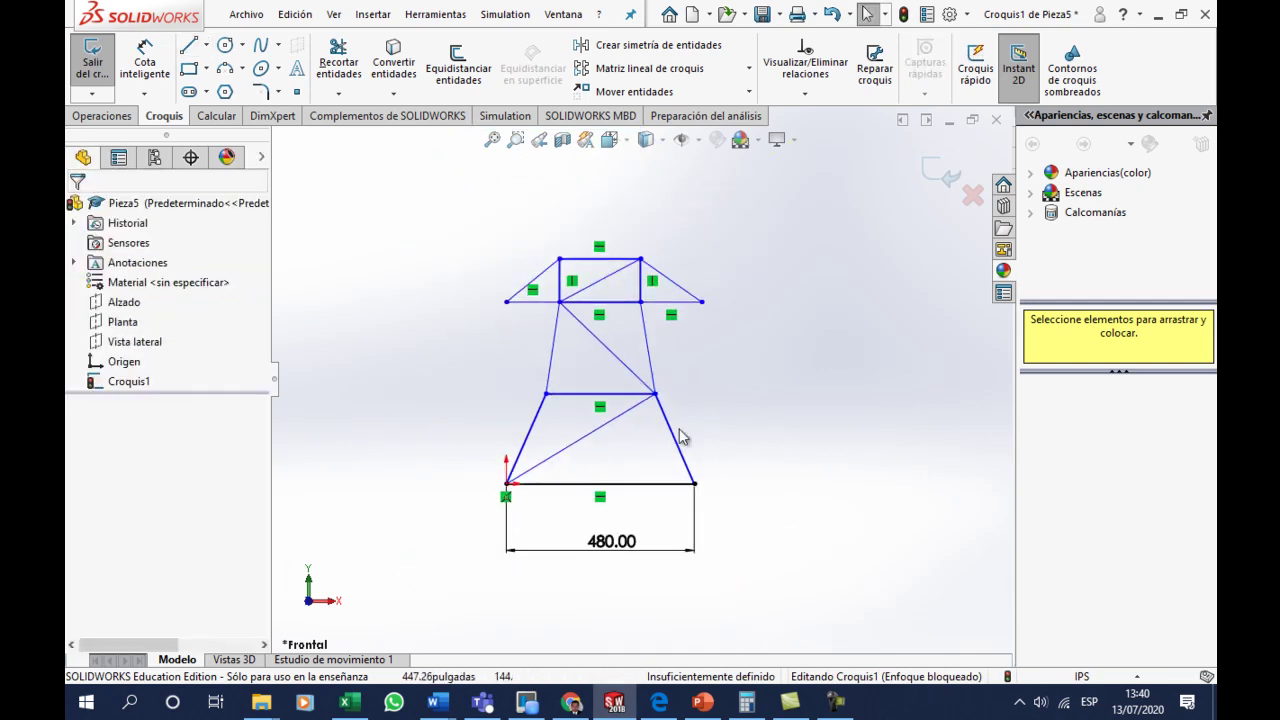
scroll(660, 424, "down", 1)
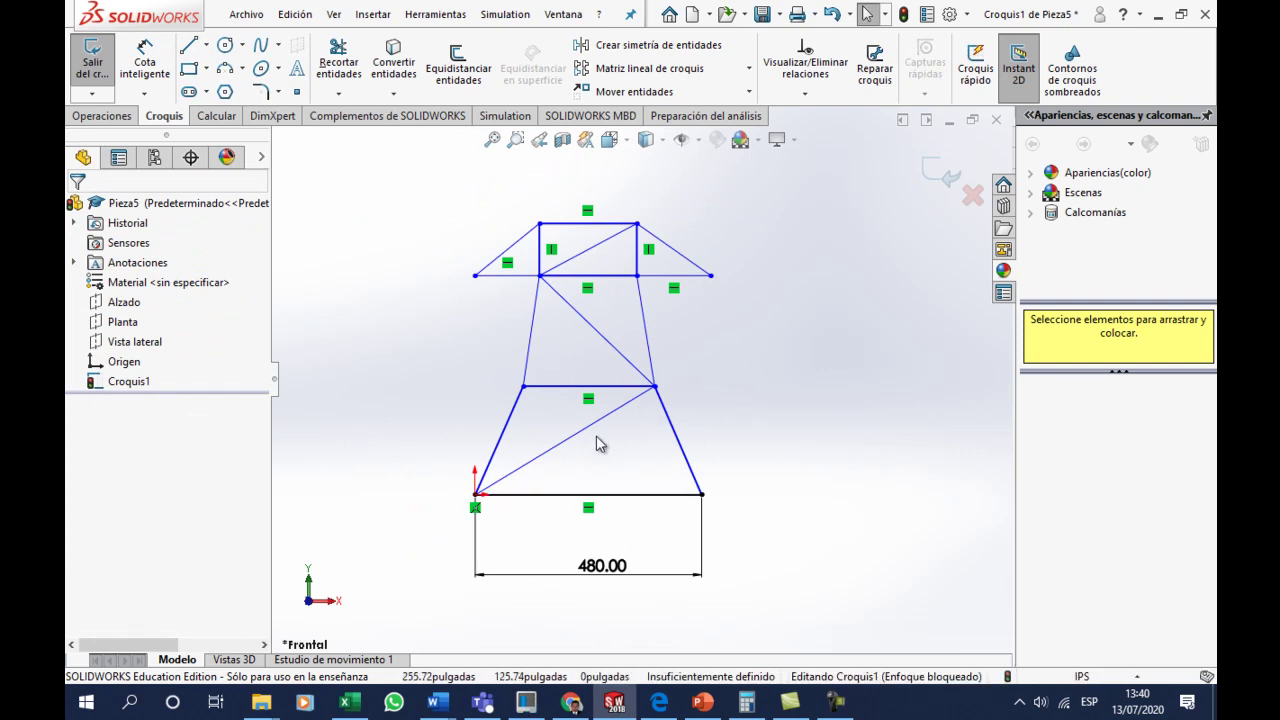
left_click(538, 630)
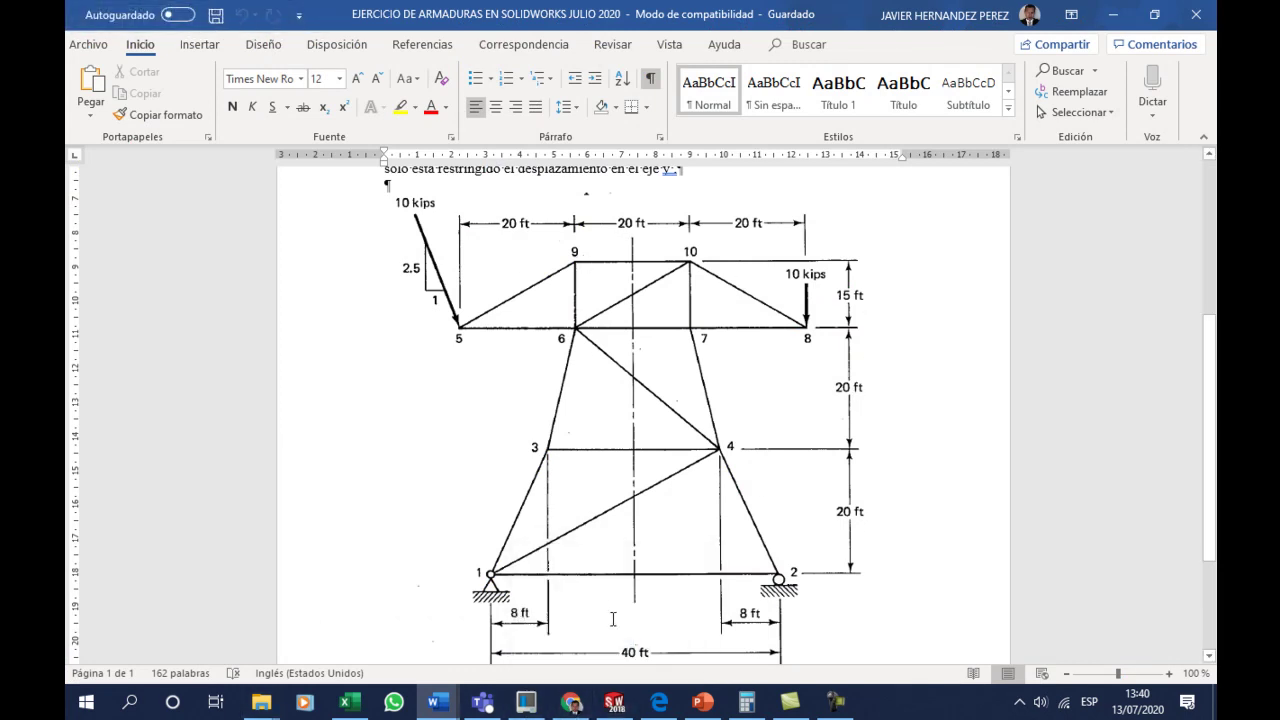
mouse_move(614, 703)
left_click(614, 607)
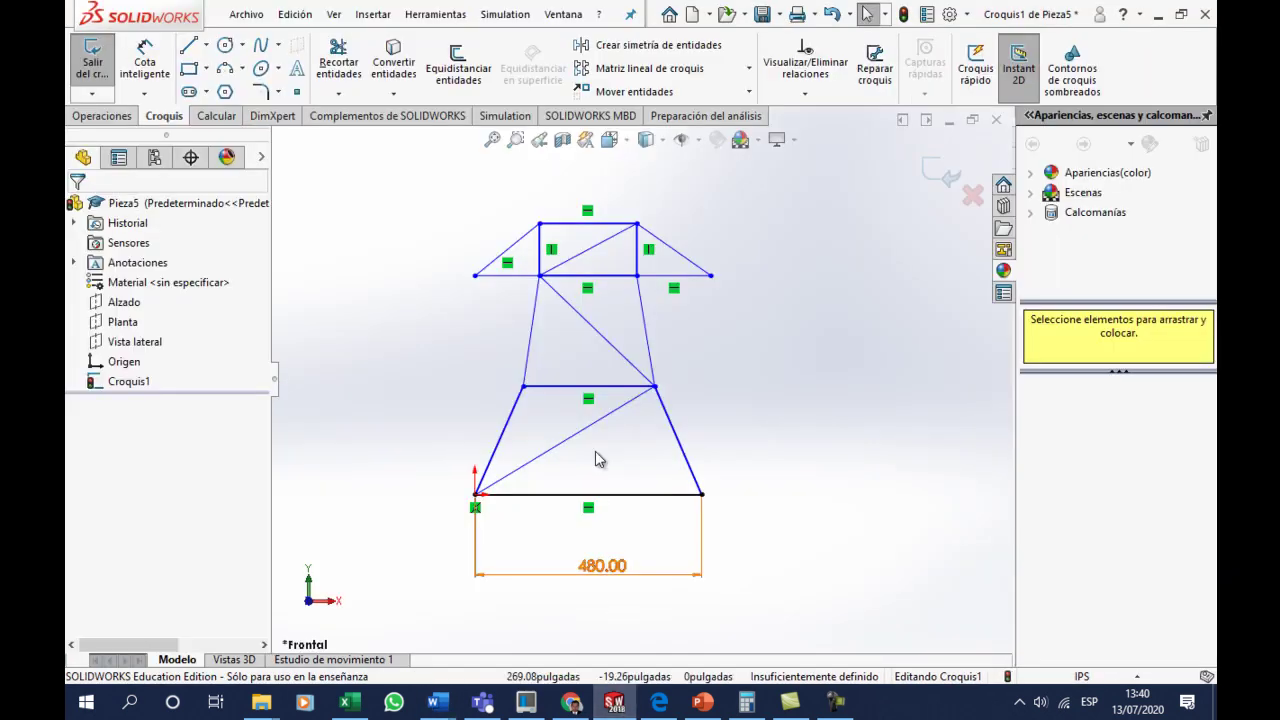
- Dimension the two lower tower levels at 240 inches (20 ft) each
key("d")
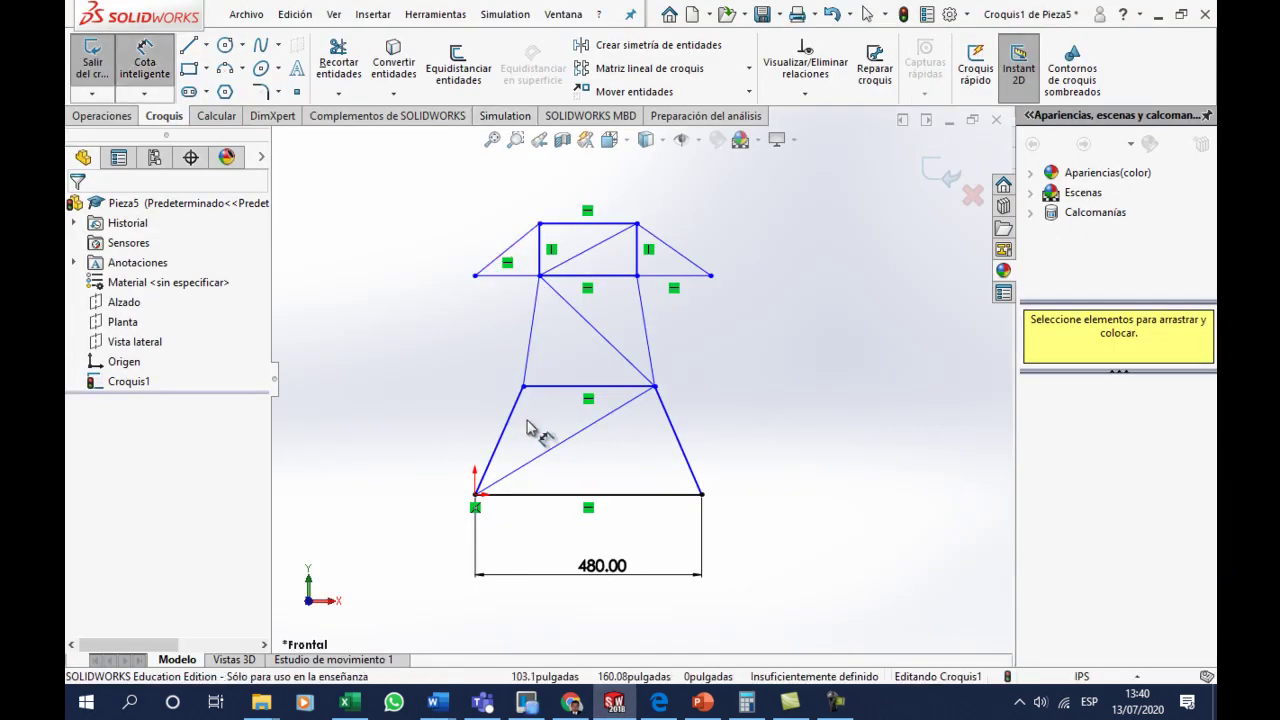
left_click(530, 386)
left_click(505, 494)
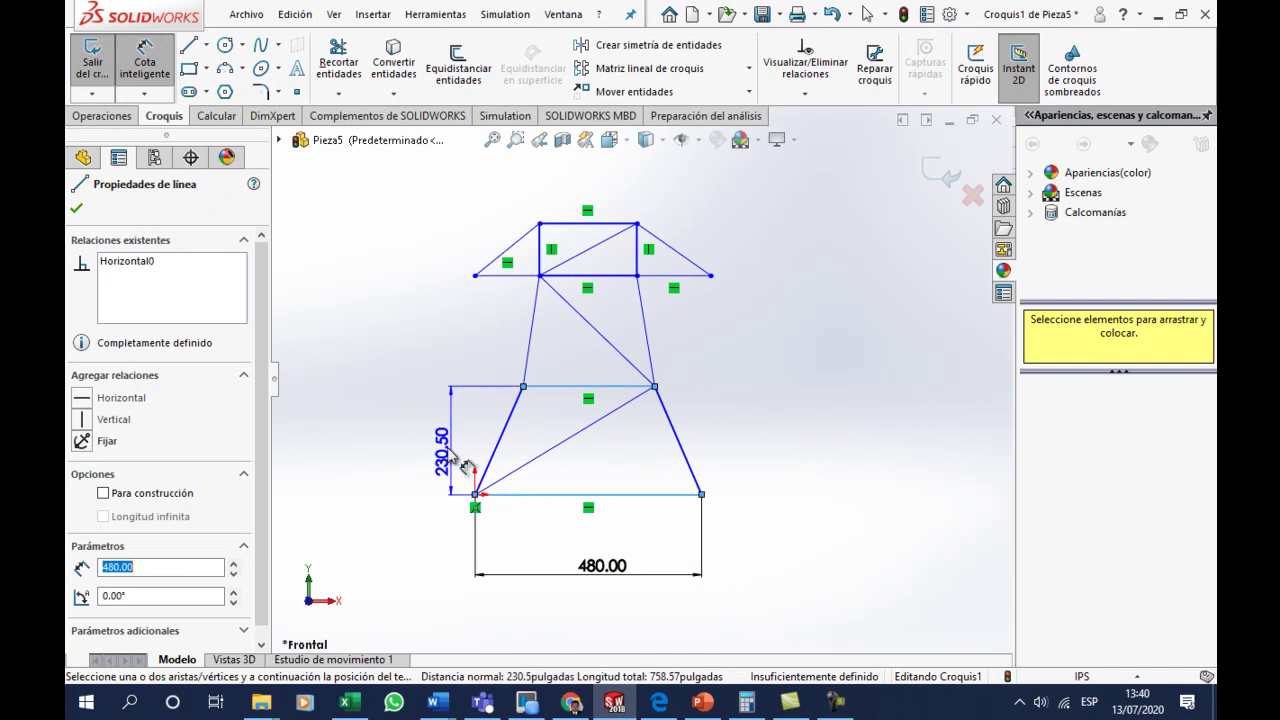
left_click(410, 470)
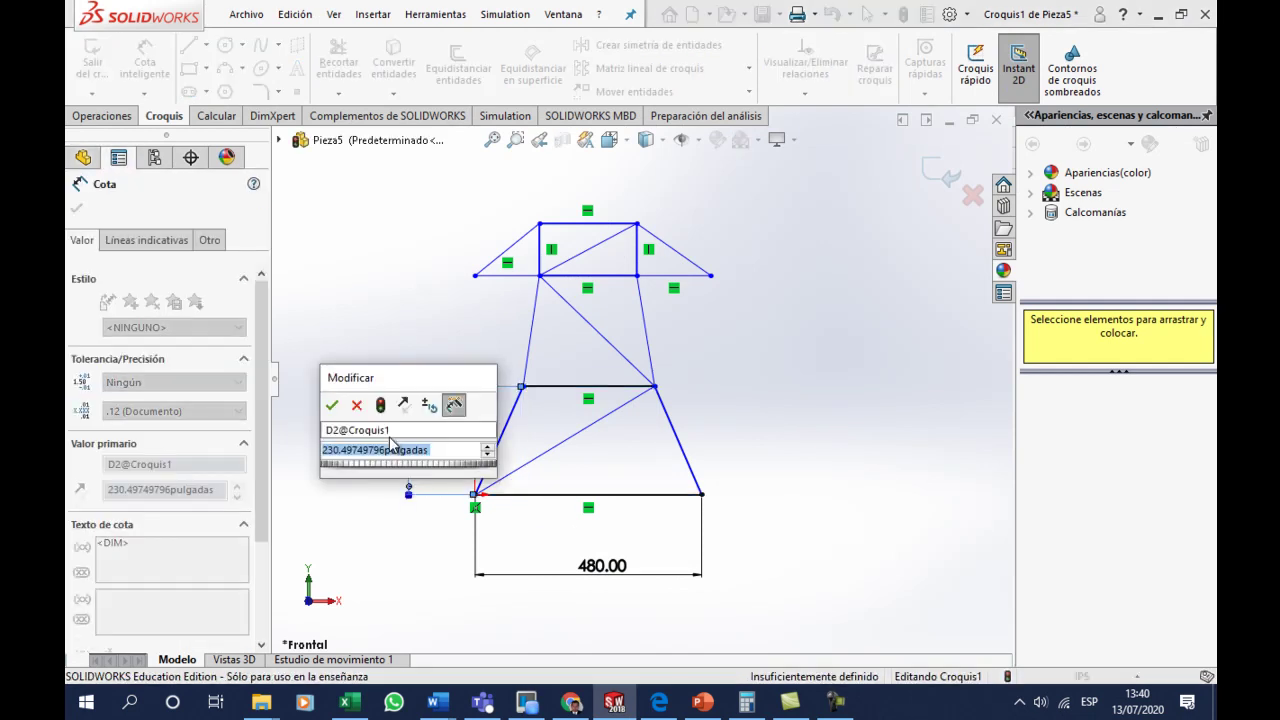
type("24")
type("0")
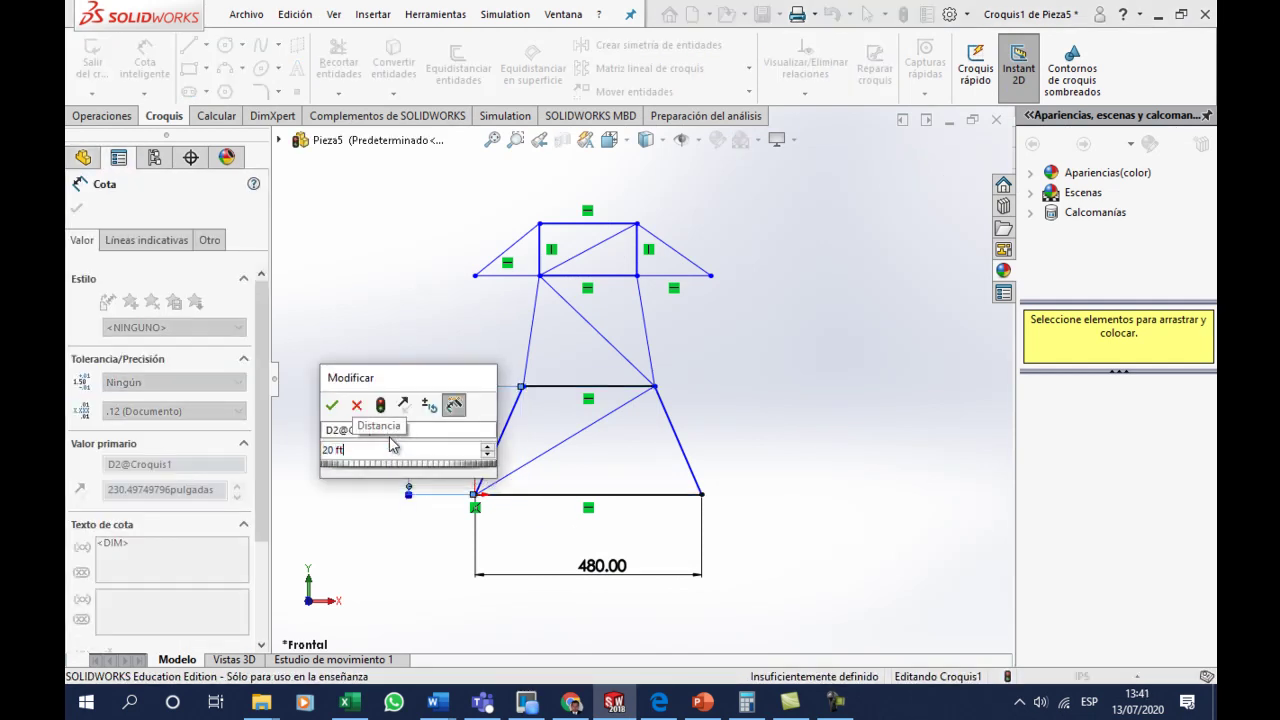
key("Return")
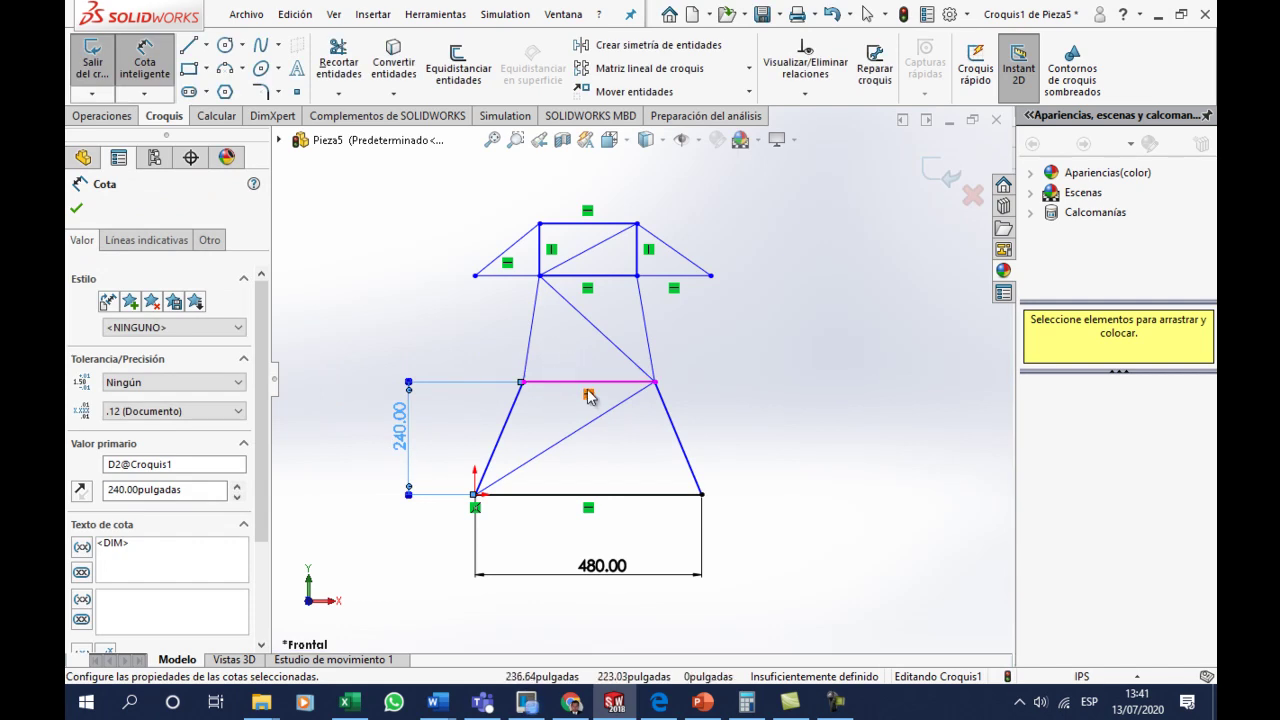
left_click(580, 382)
left_click(588, 276)
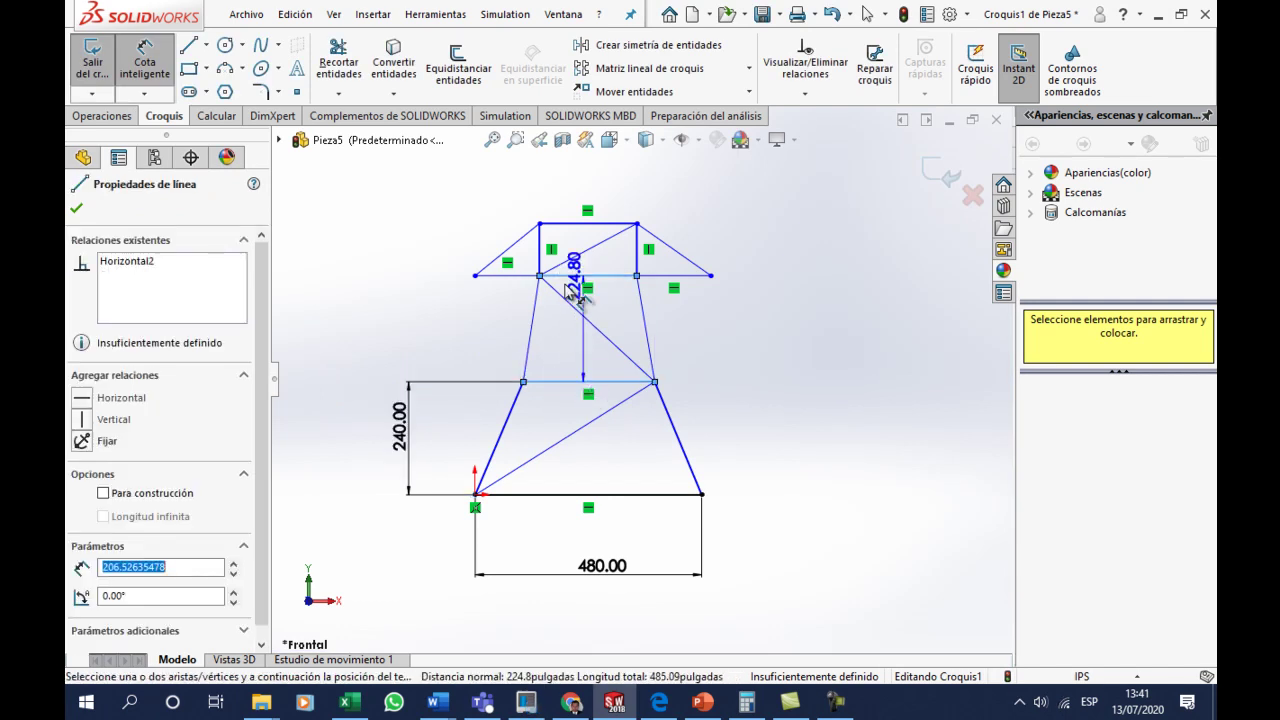
left_click(405, 315)
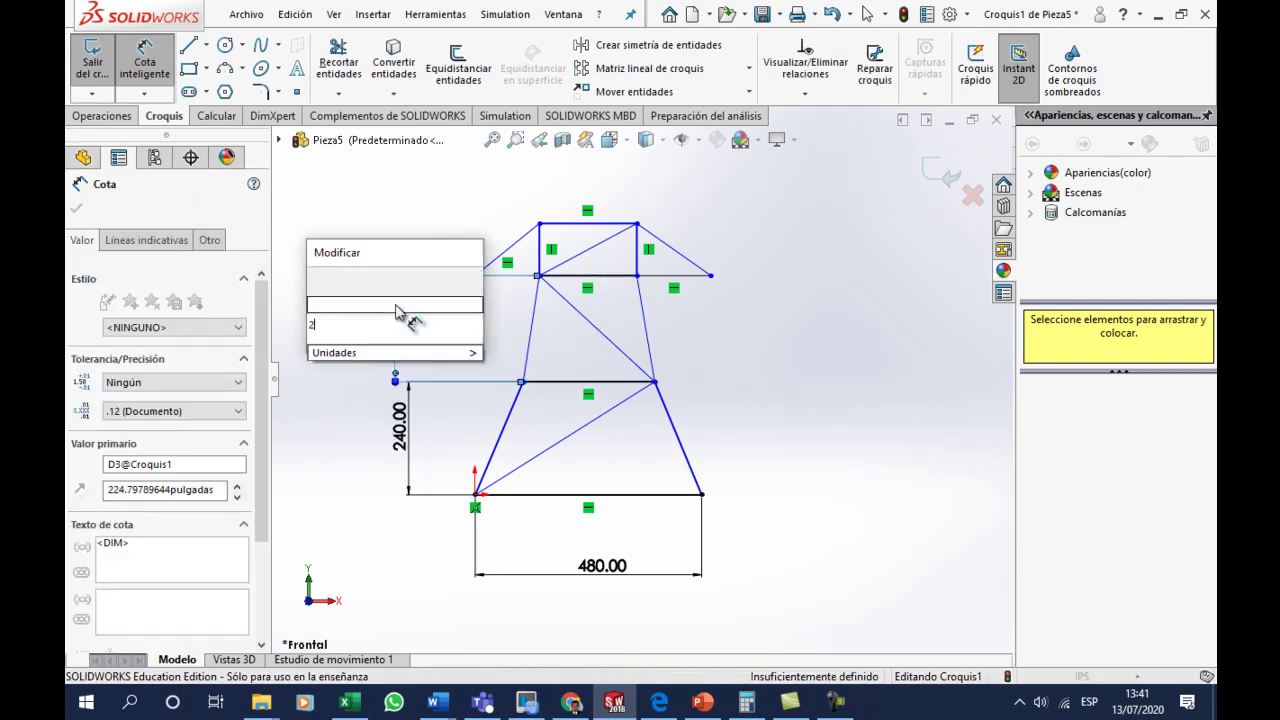
type("20")
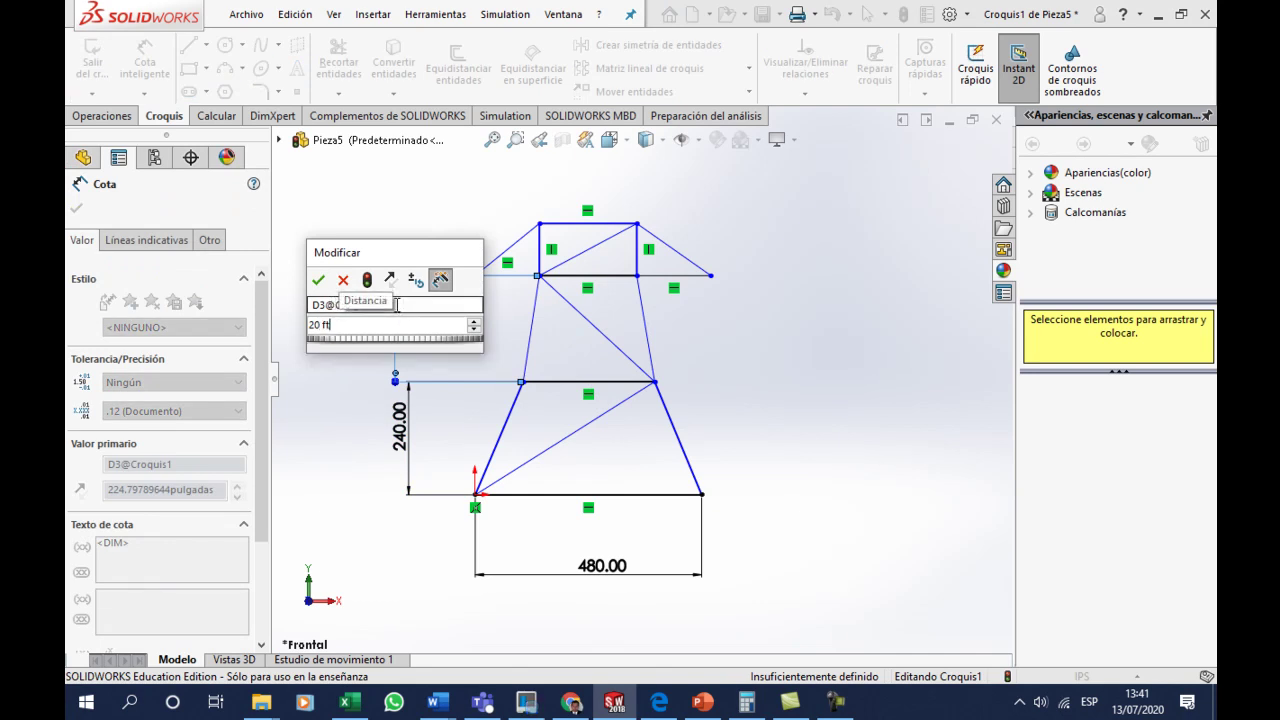
key("Escape")
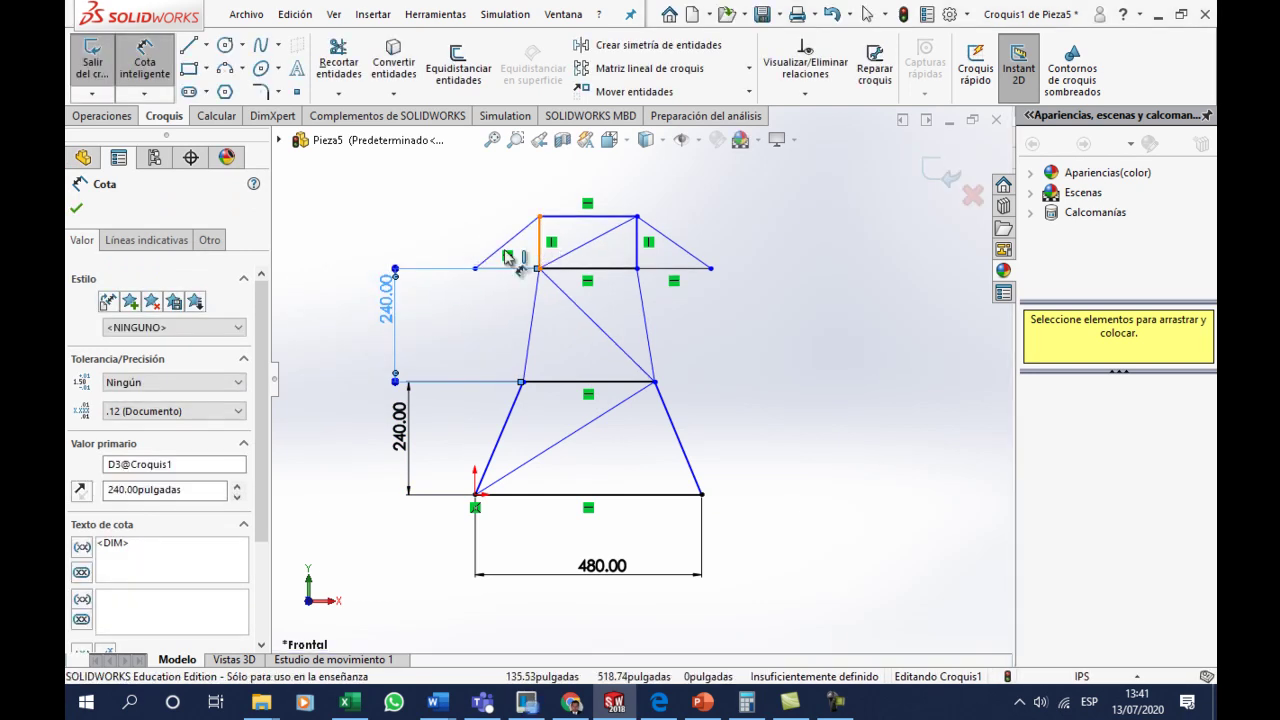
- Set the top box height to 180 inches (15 ft)
left_click(540, 250)
double_click(395, 243)
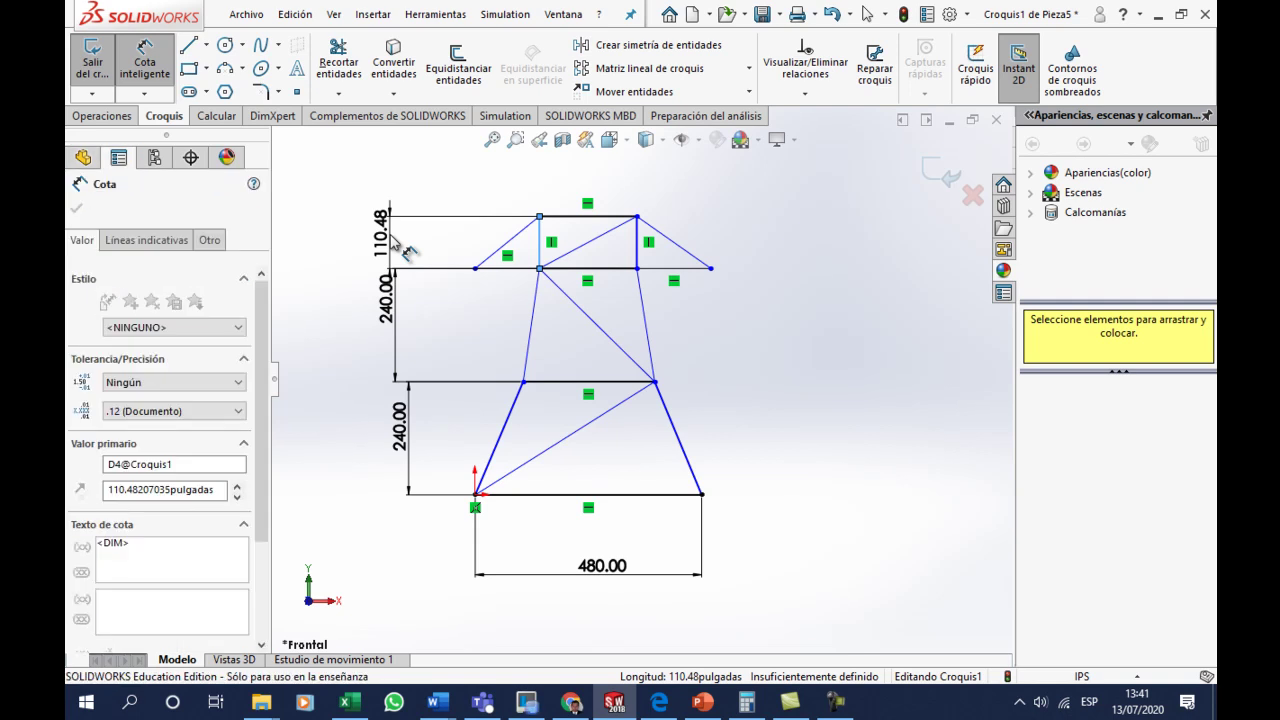
type("180")
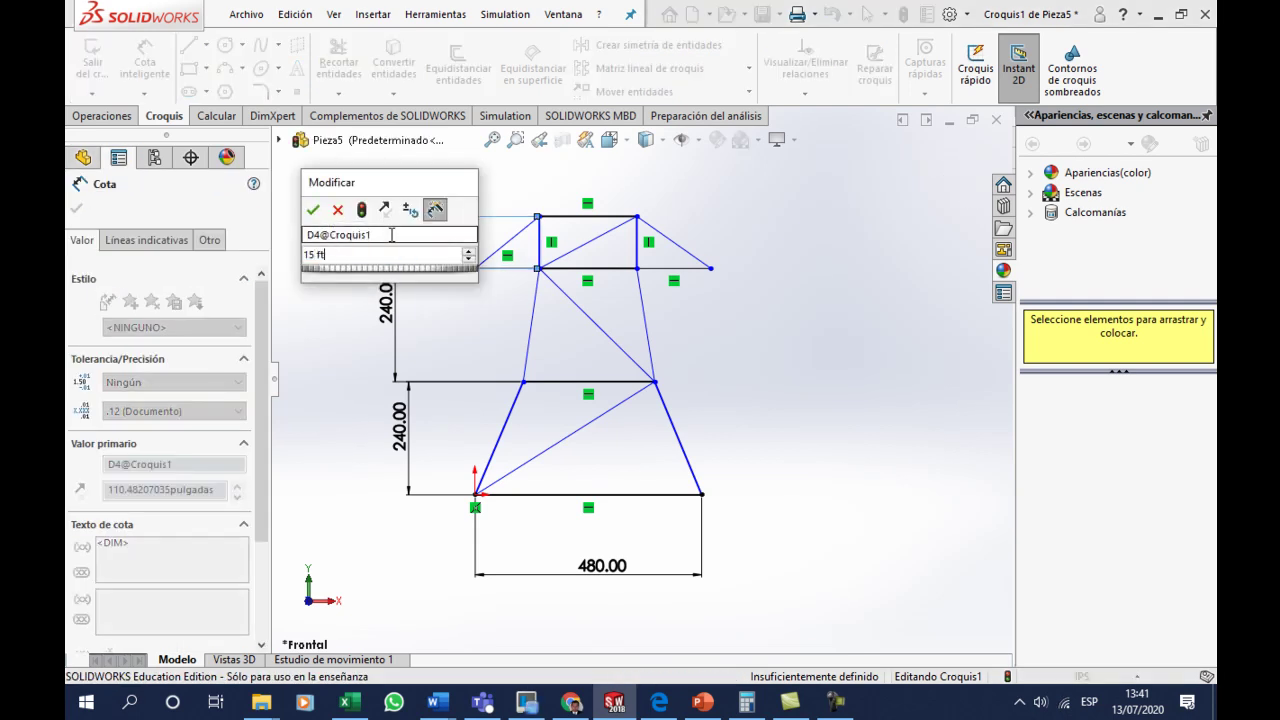
key("Return")
left_click(805, 343)
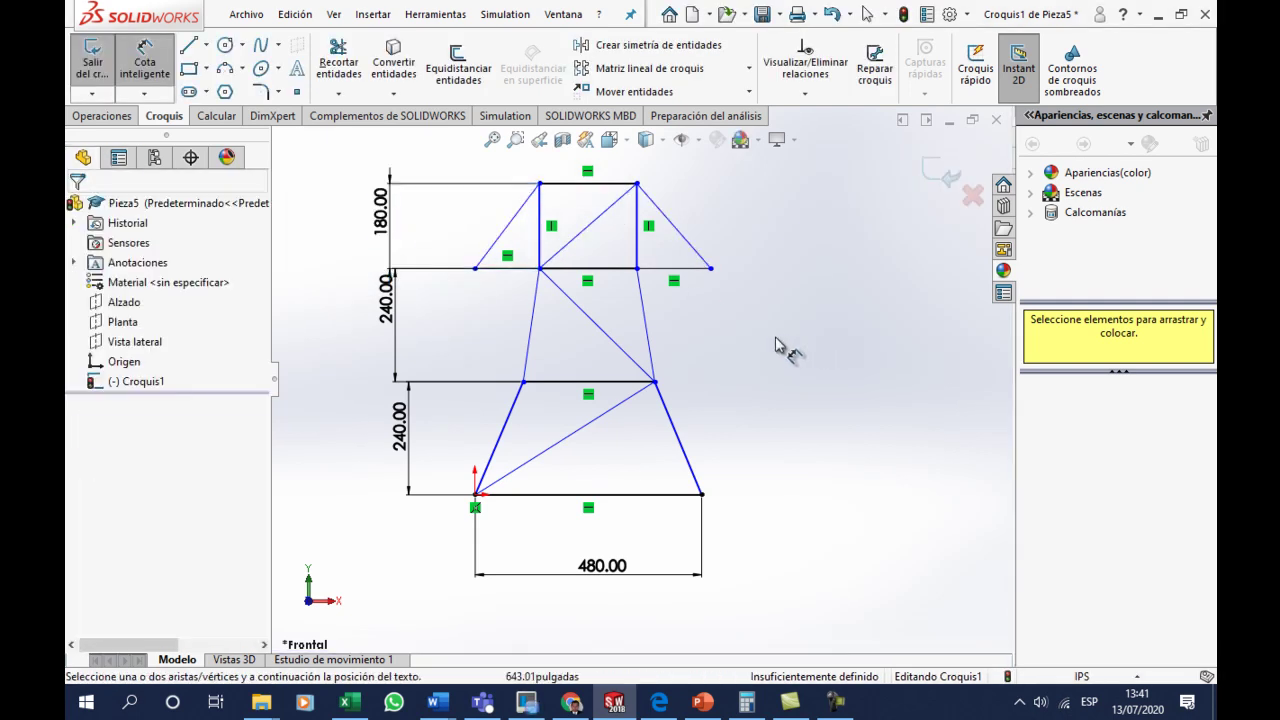
scroll(663, 300, "down", 2)
scroll(663, 300, "up", 3)
scroll(660, 290, "down", 2)
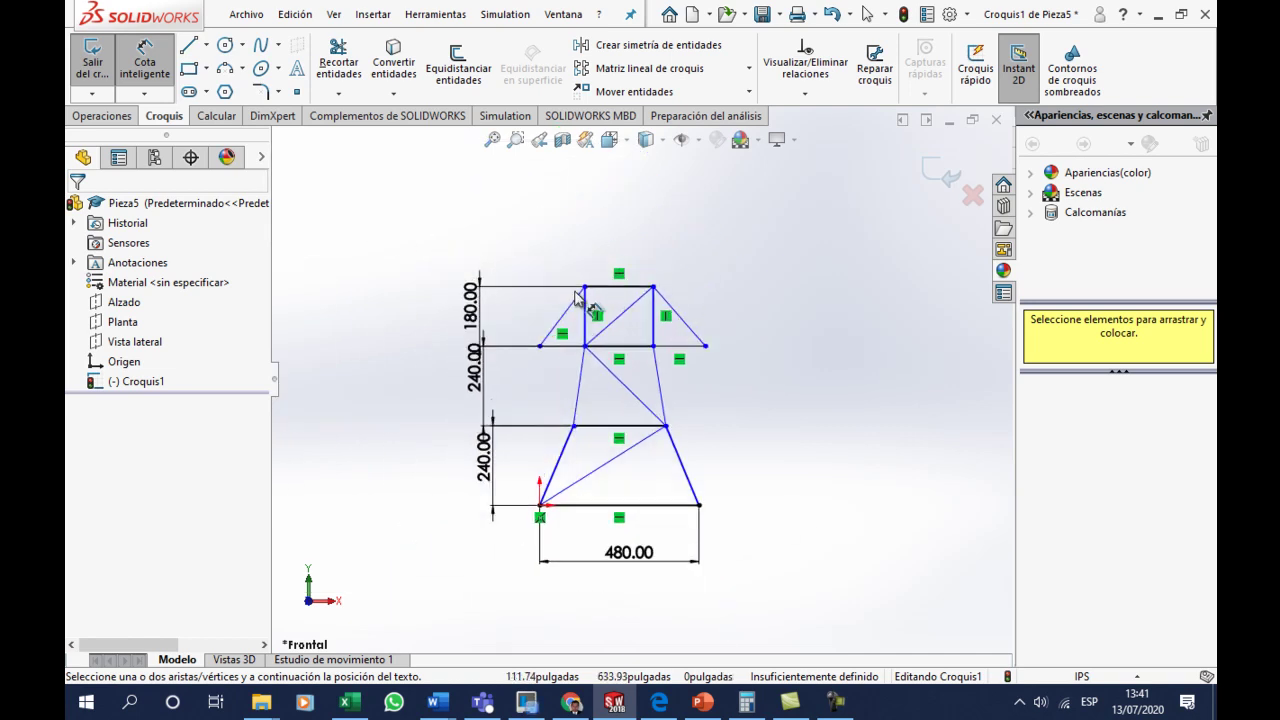
- Draw a vertical centreline from the base-line midpoint past the top box, checking the Word drawing
left_click(206, 45)
left_click(235, 86)
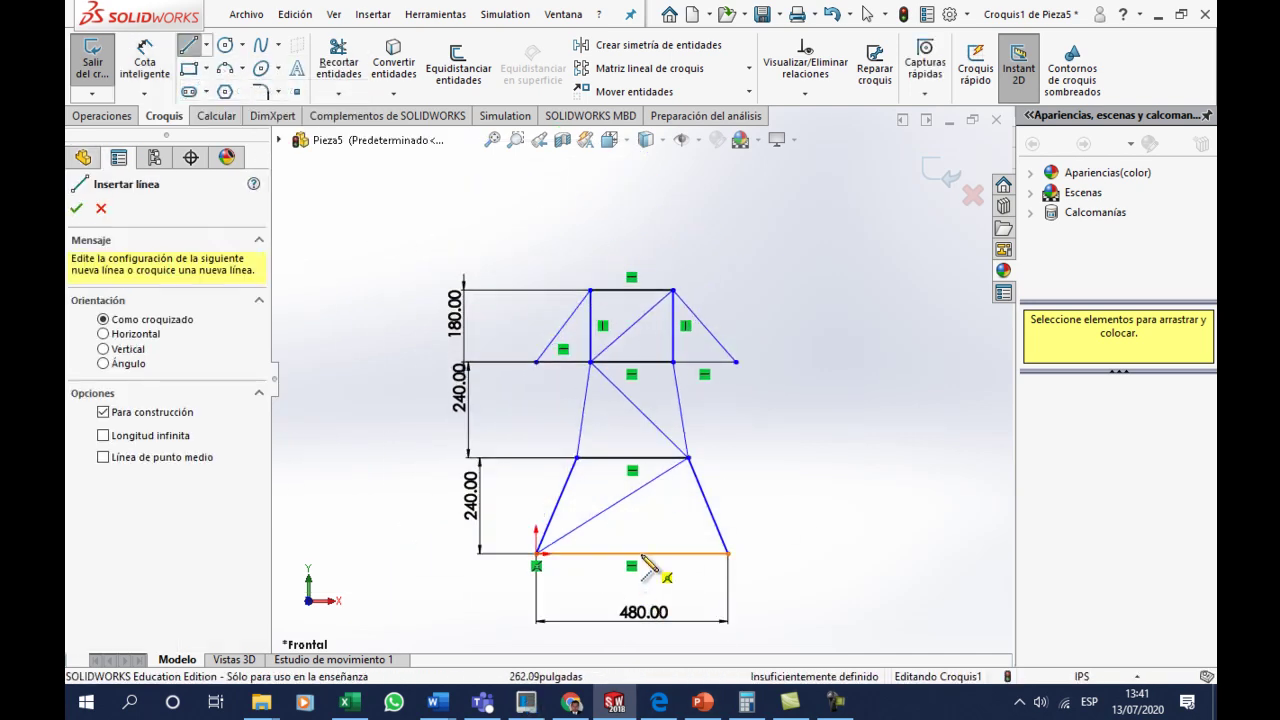
left_click(631, 553)
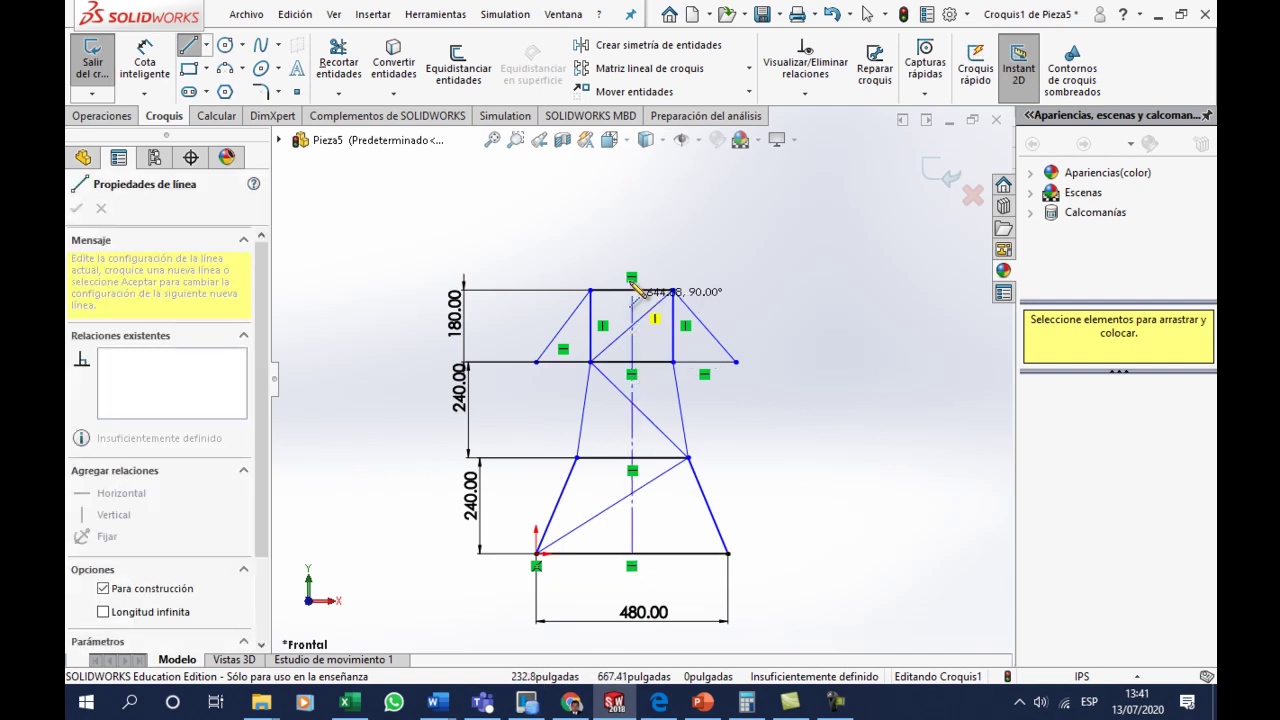
left_click(631, 240)
key("Escape")
scroll(645, 405, "down", 2)
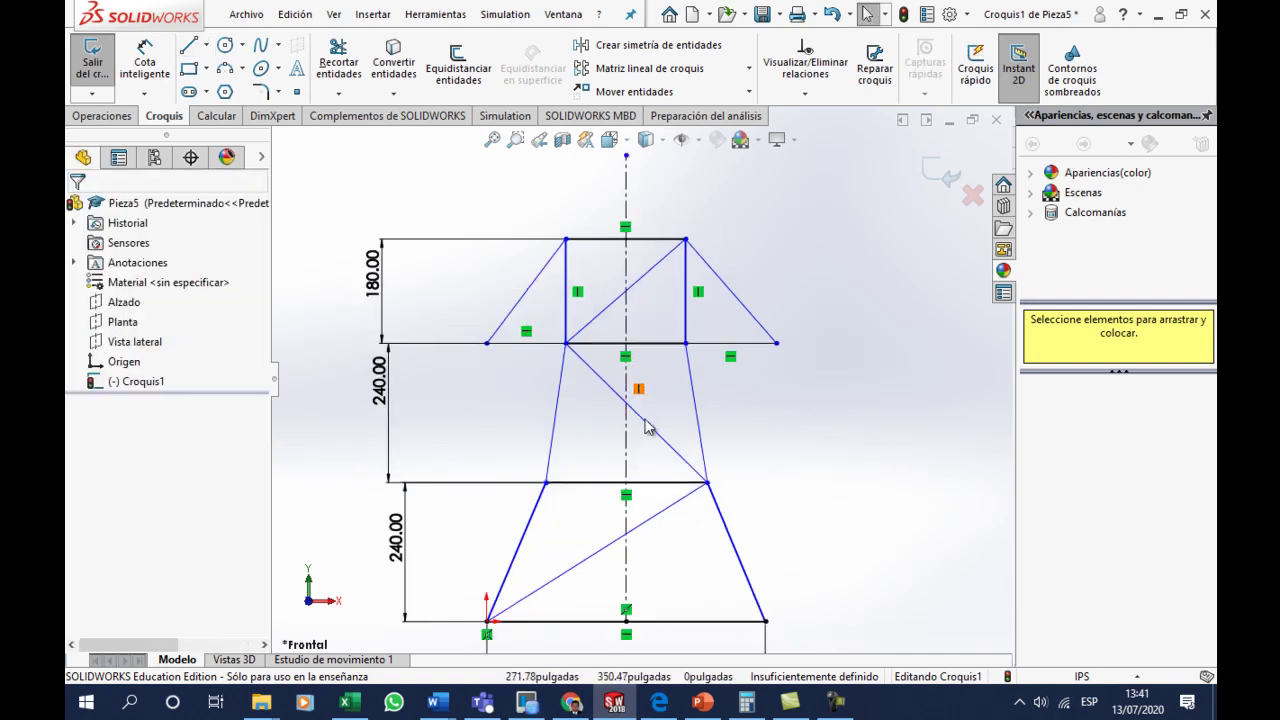
scroll(631, 568, "up", 3)
scroll(617, 487, "down", 2)
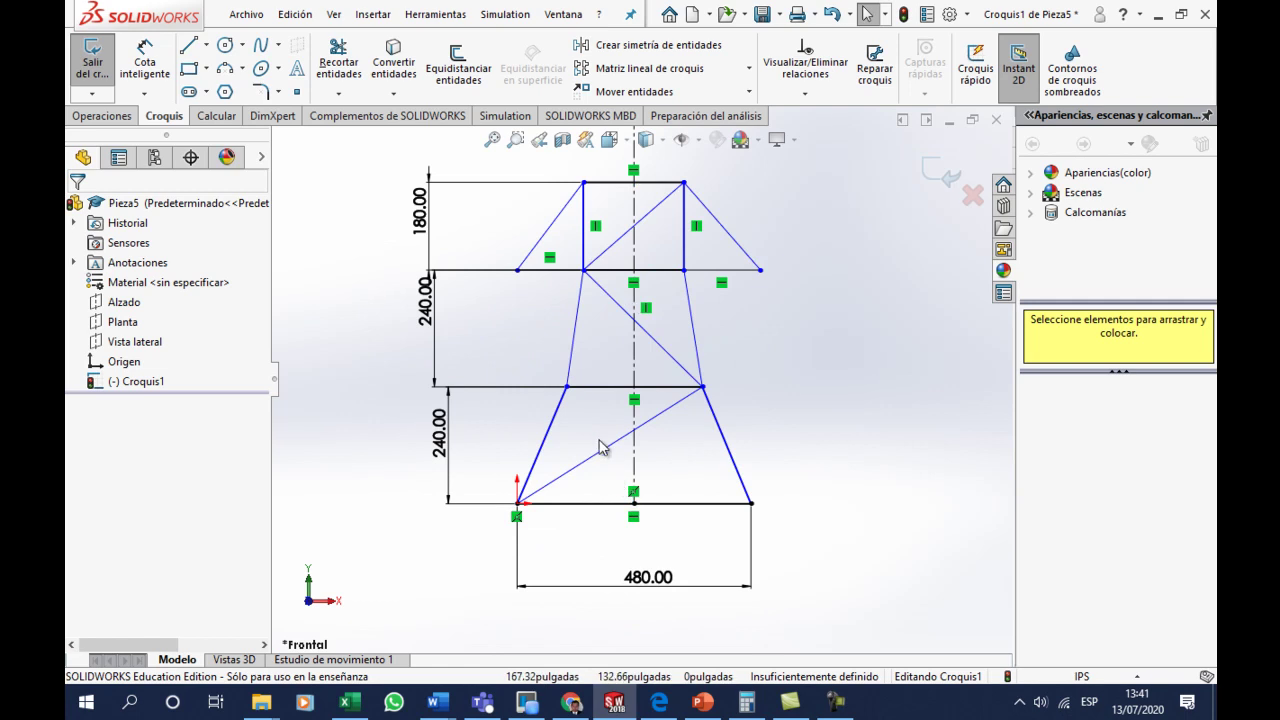
scroll(600, 447, "up", 2)
scroll(605, 420, "down", 1)
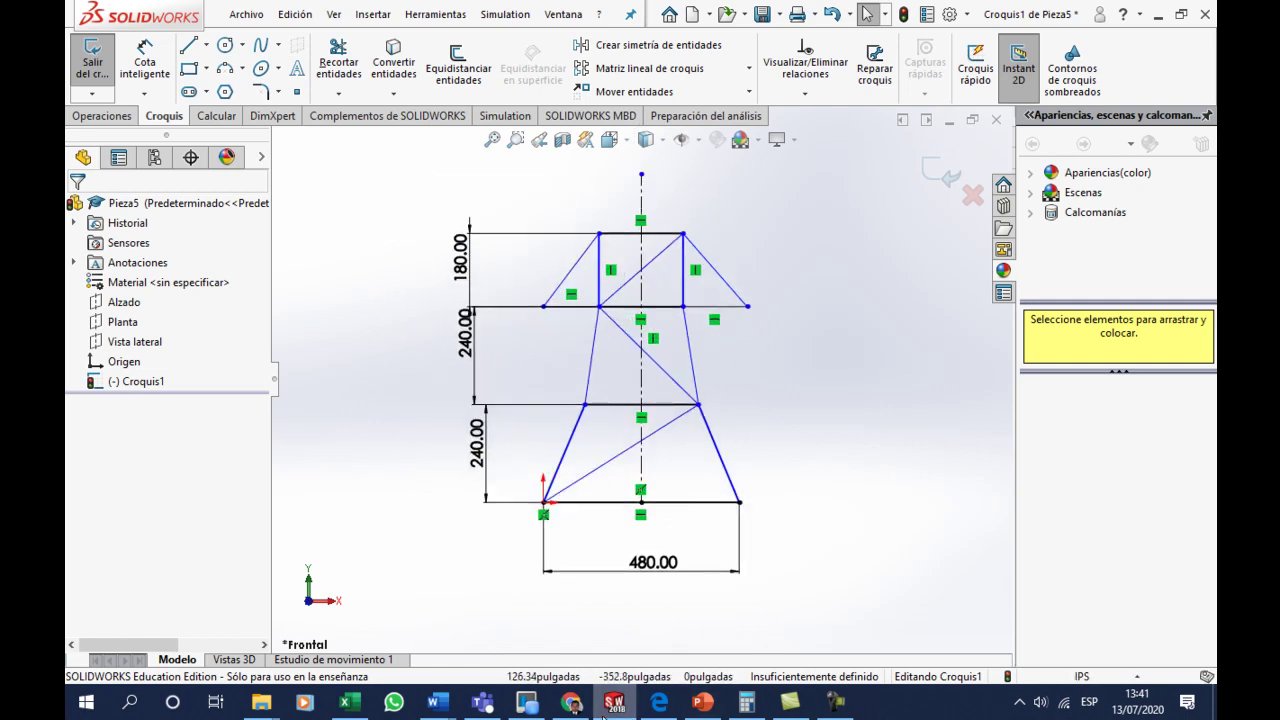
mouse_move(437, 702)
left_click(522, 615)
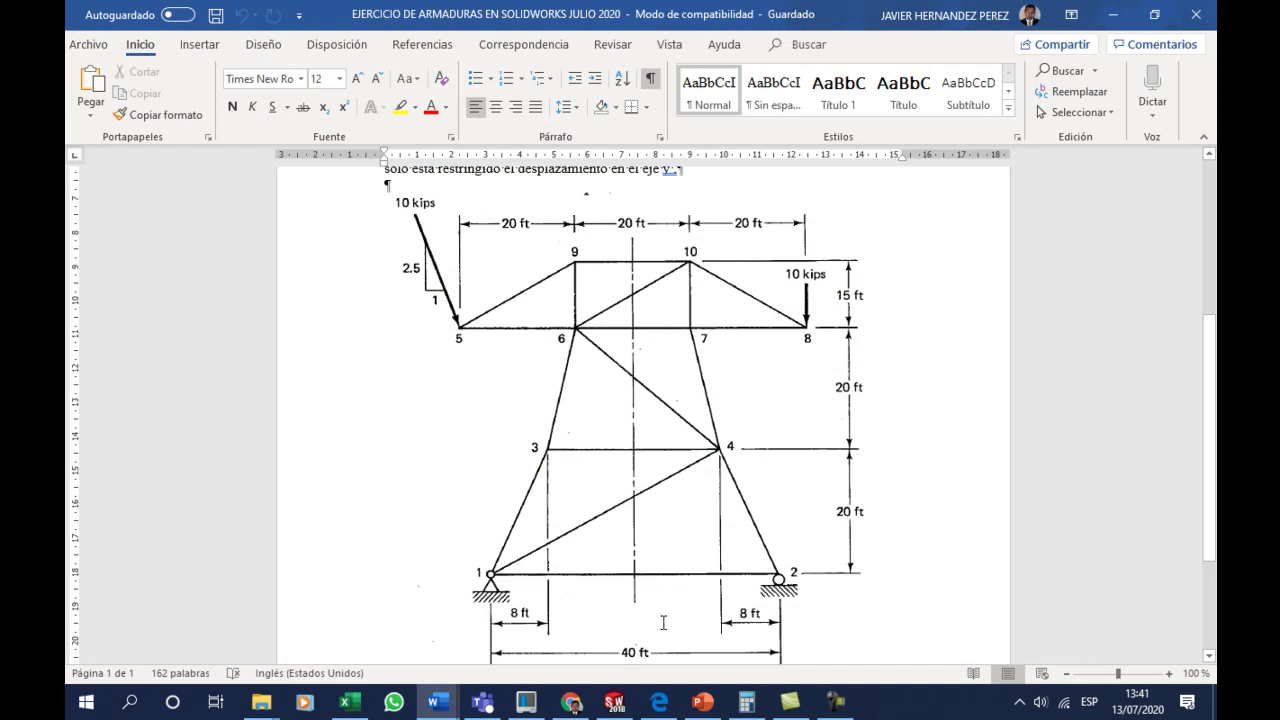
left_click(614, 702)
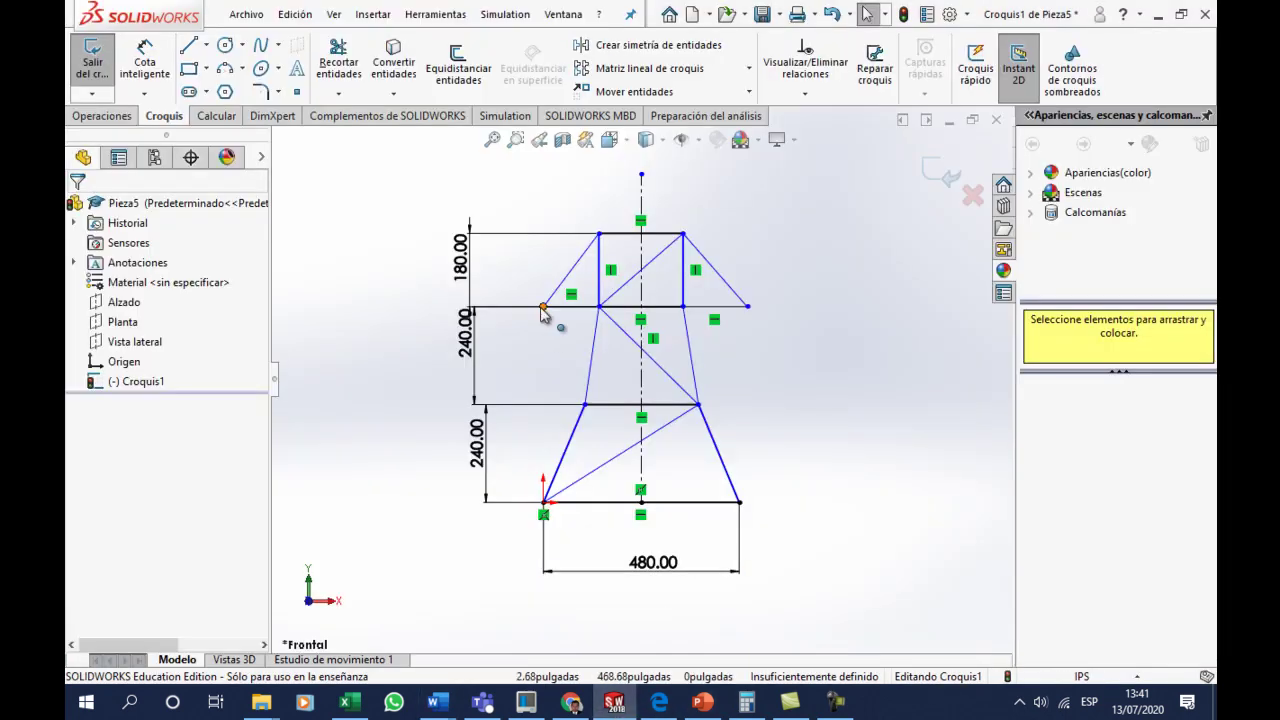
- Dimension the left crossarm length as 240 inches
left_click(157, 80)
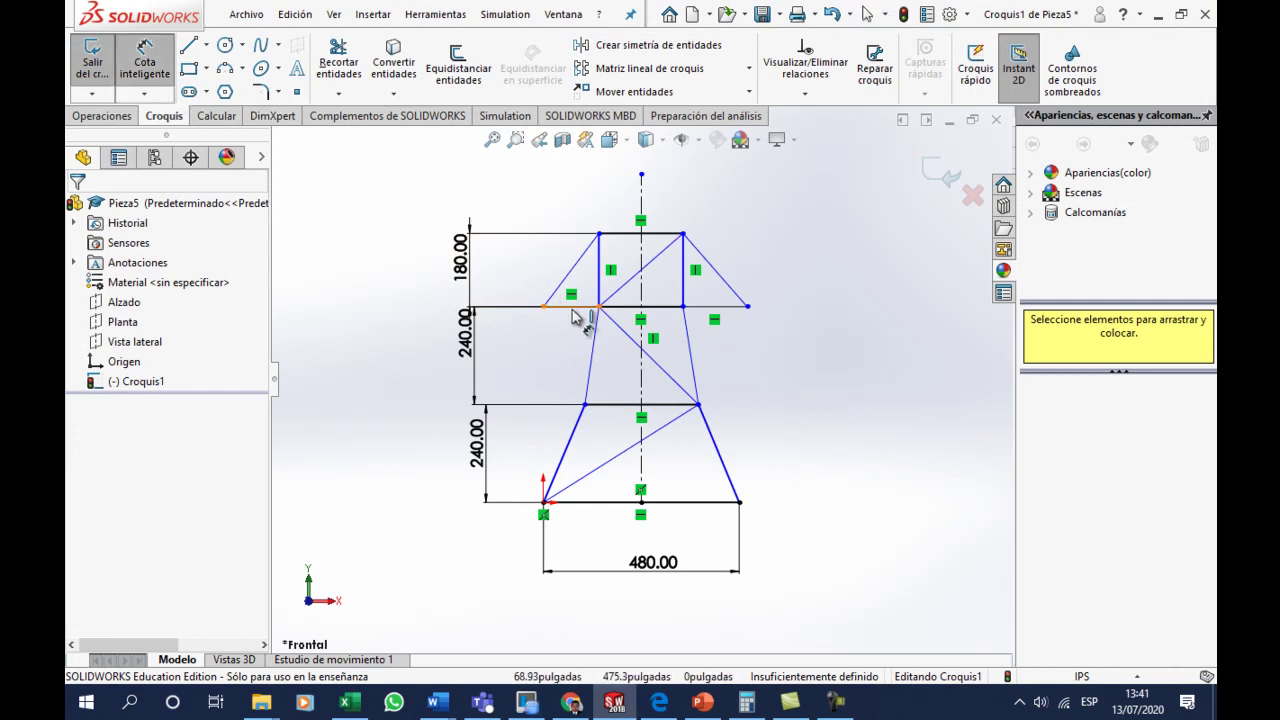
left_click(575, 306)
left_click(572, 195)
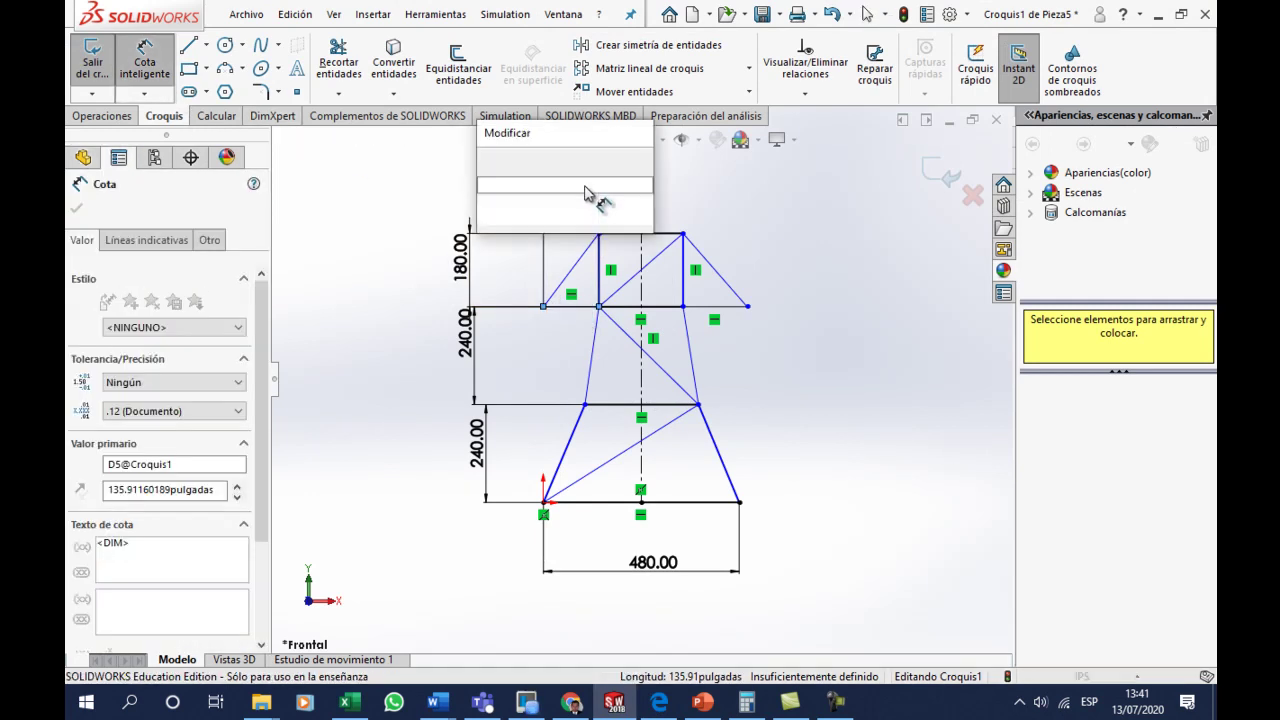
type("20")
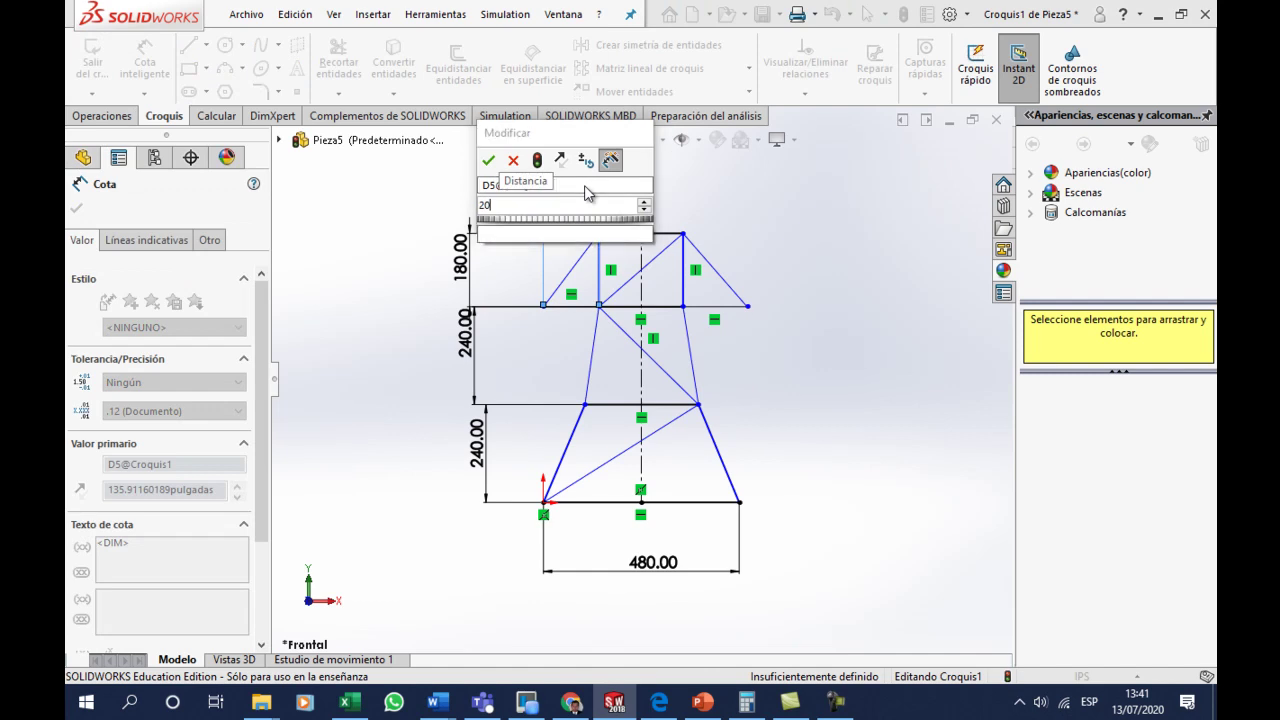
key("BackSpace")
type("40")
key("Return")
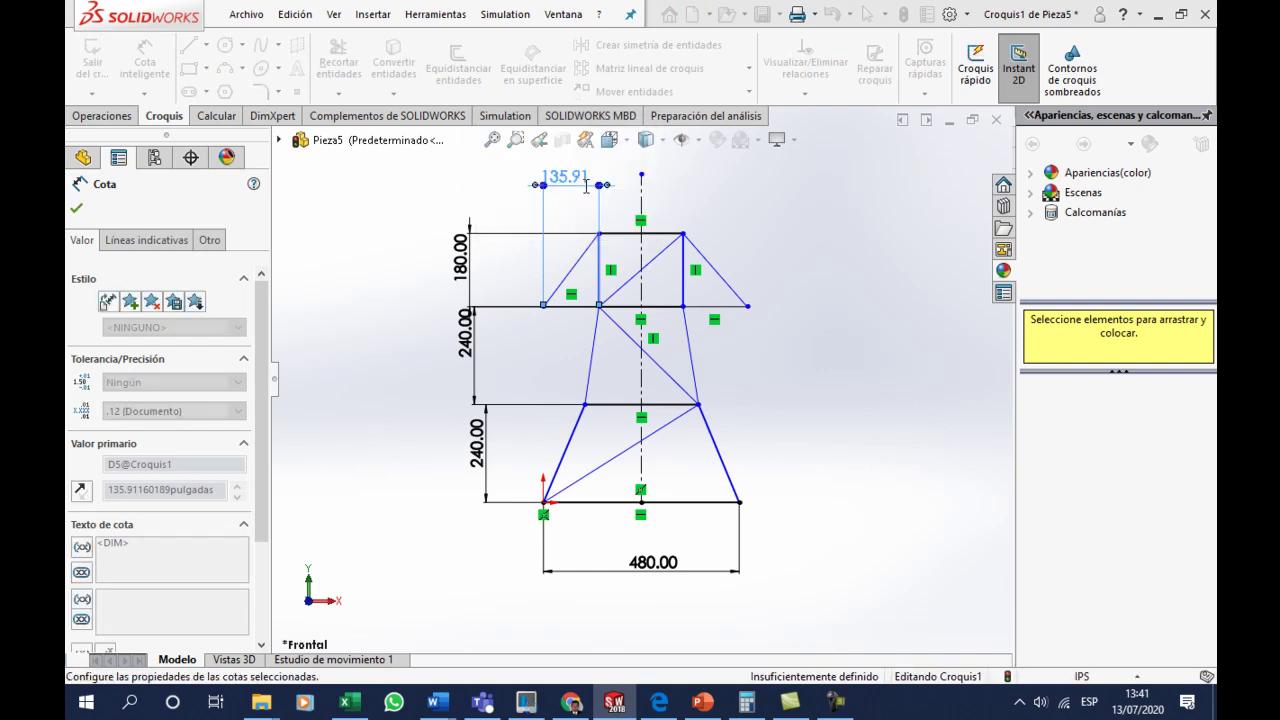
- Set both top-box half-widths from the centreline to 120 inches (10 ft)
left_click(643, 260)
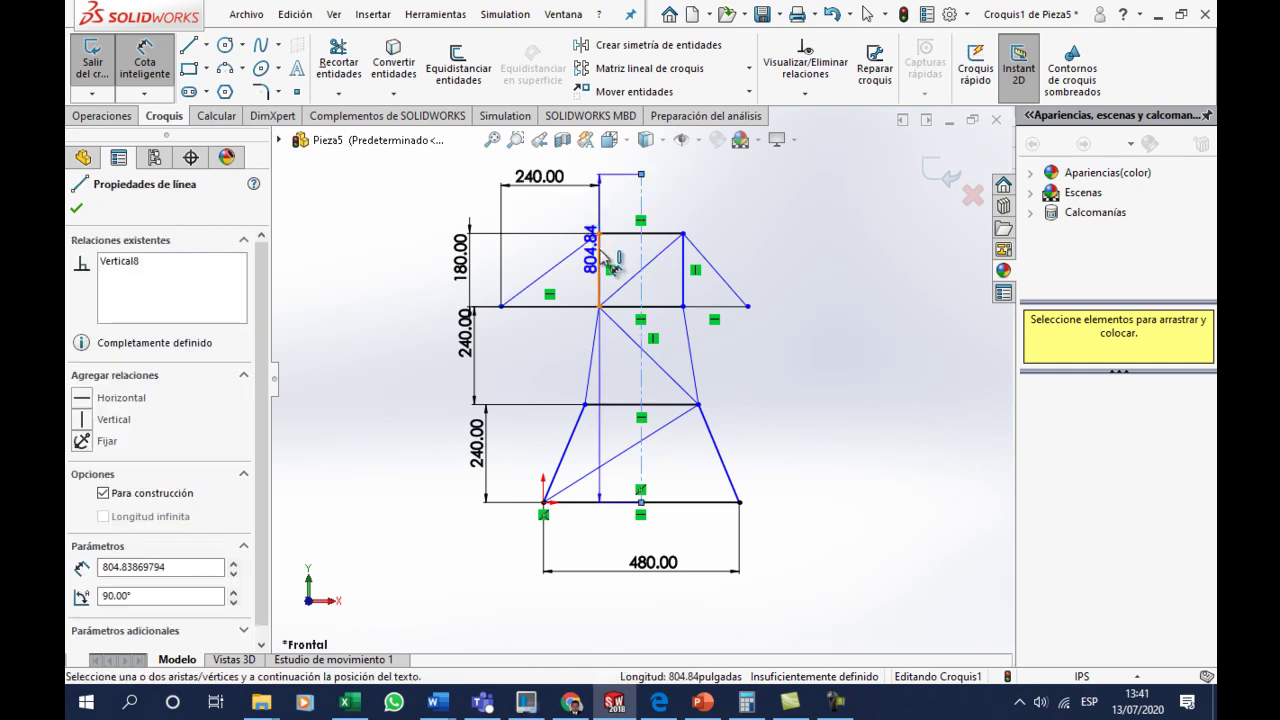
left_click(599, 250)
left_click(620, 205)
type("10")
key("BackSpace")
type("20")
key("Return")
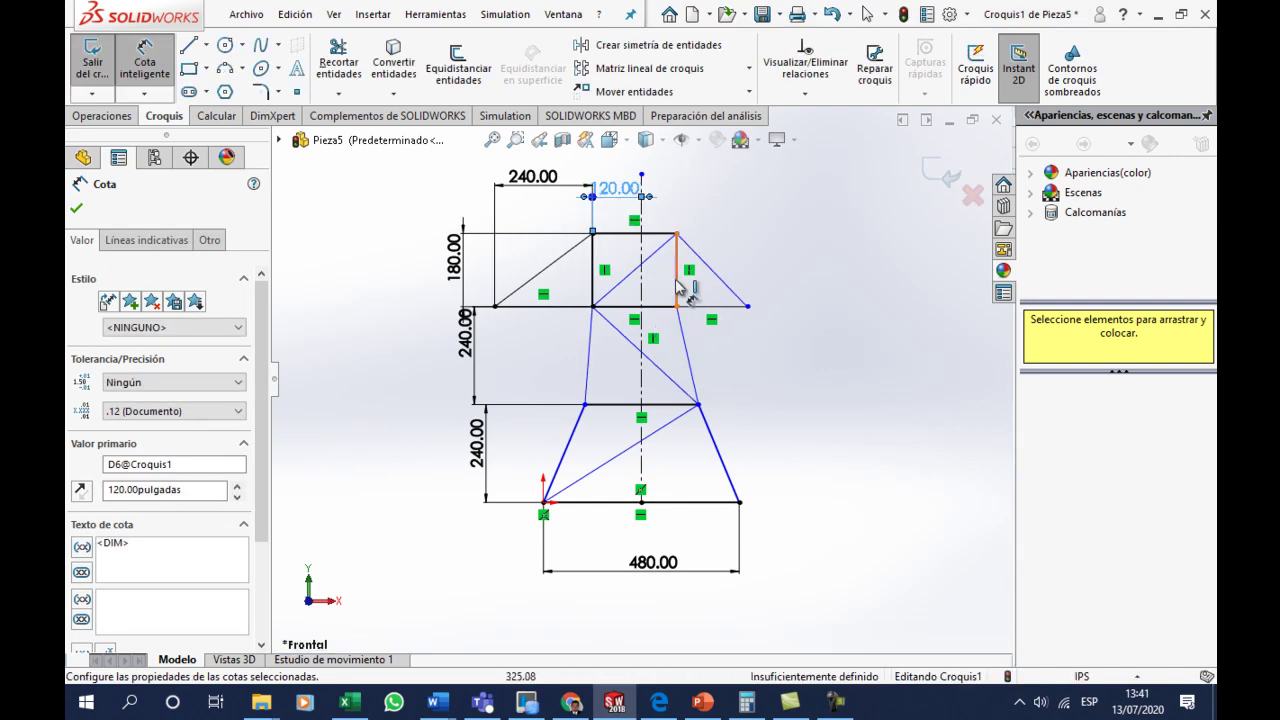
left_click(677, 285)
left_click(641, 280)
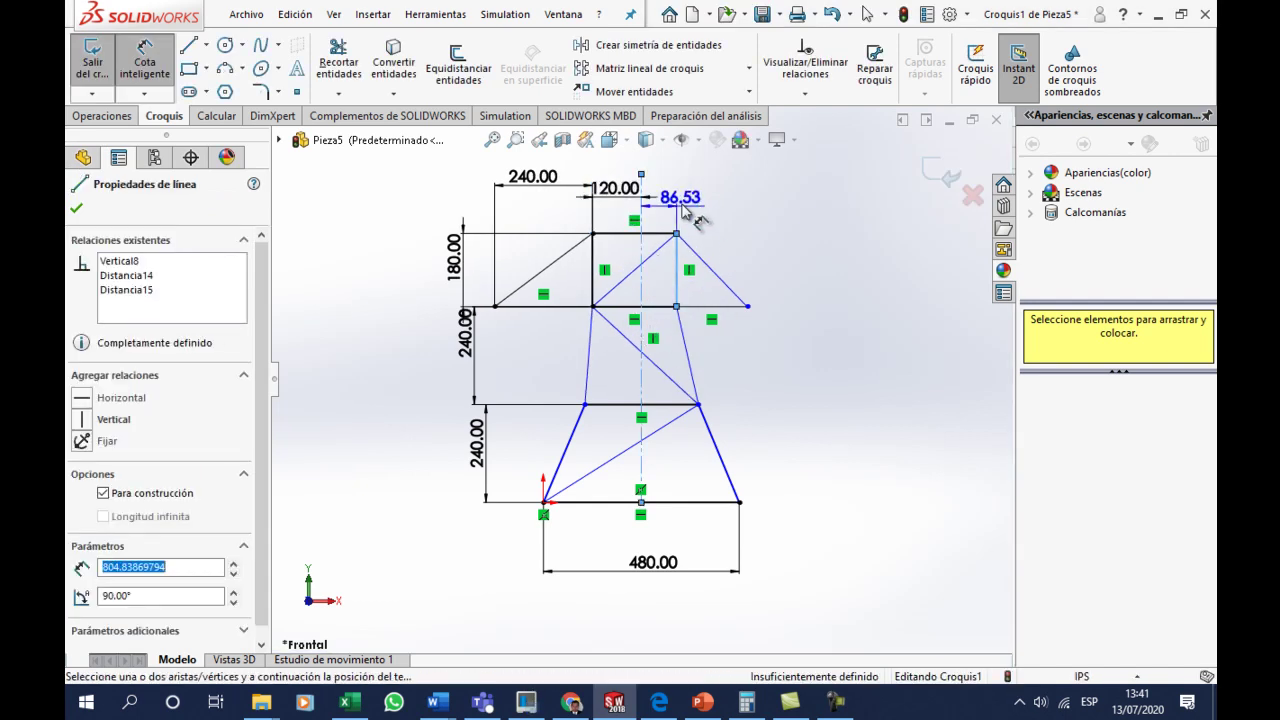
left_click(686, 192)
type("10 ft")
key("Return")
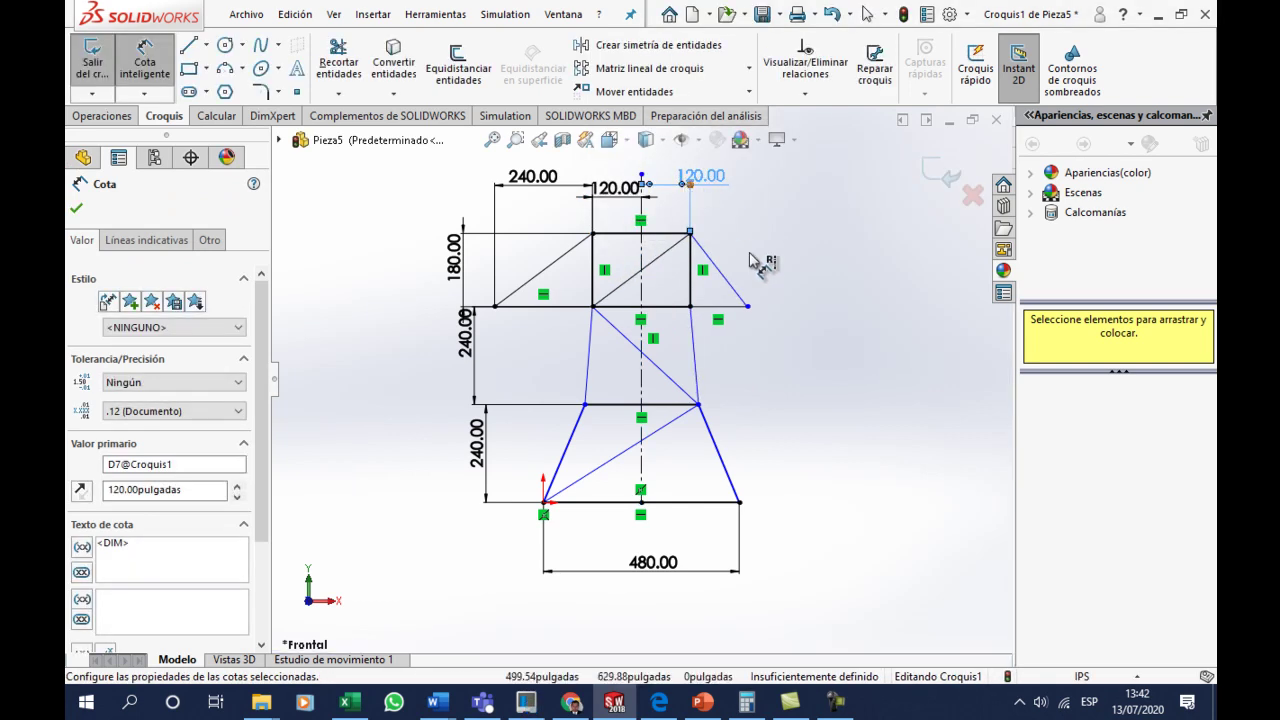
- Dimension the right crossarm with a value of 120, then bring up the Word truss drawing
left_click(735, 313)
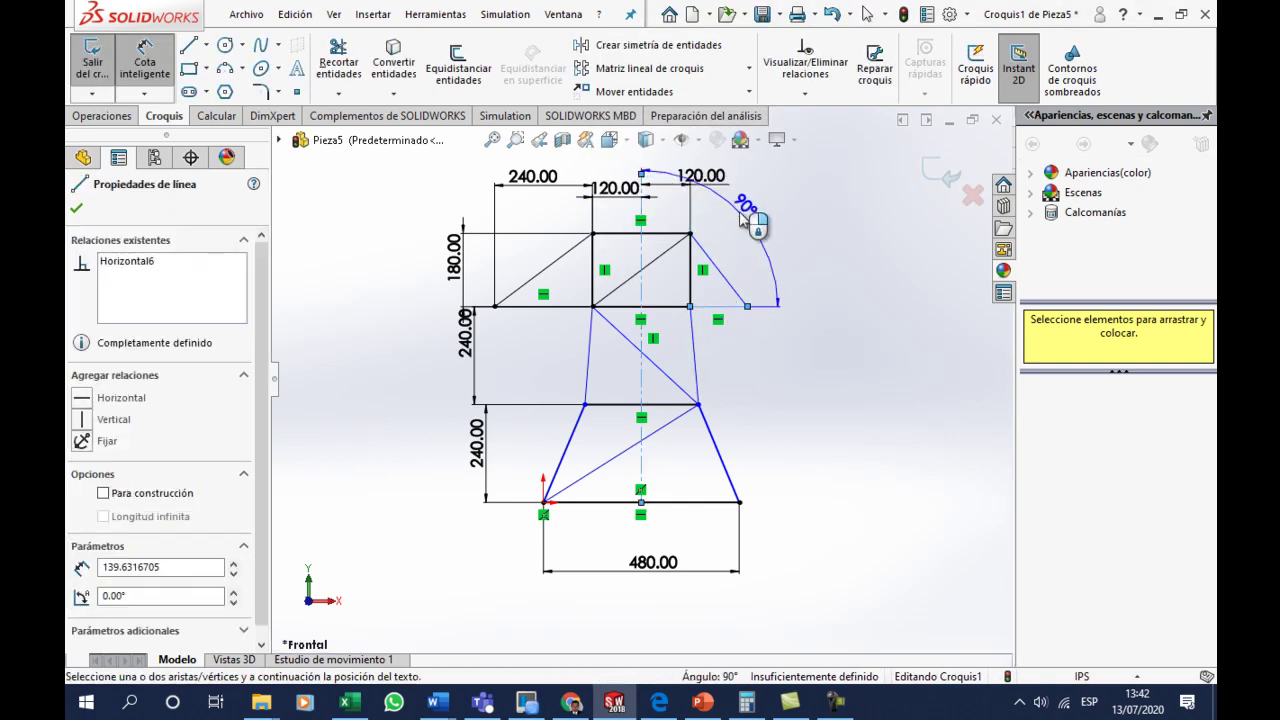
key("Escape")
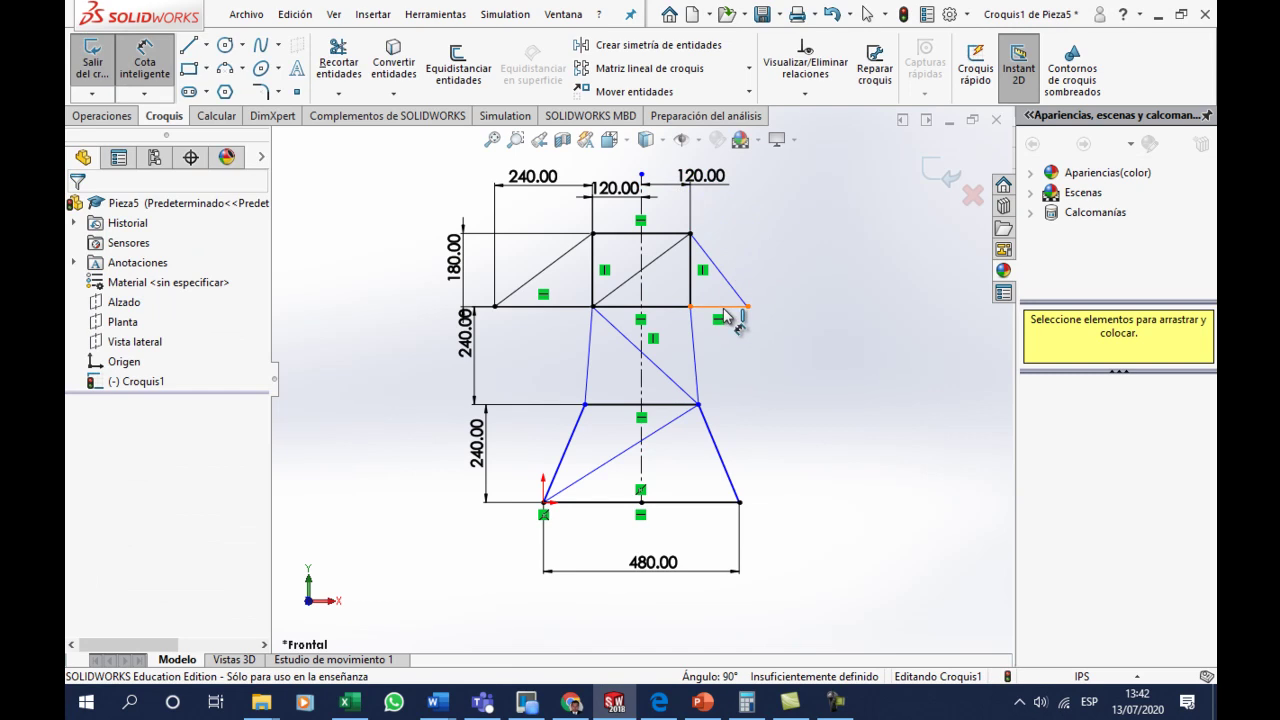
left_click(727, 318)
left_click(731, 212)
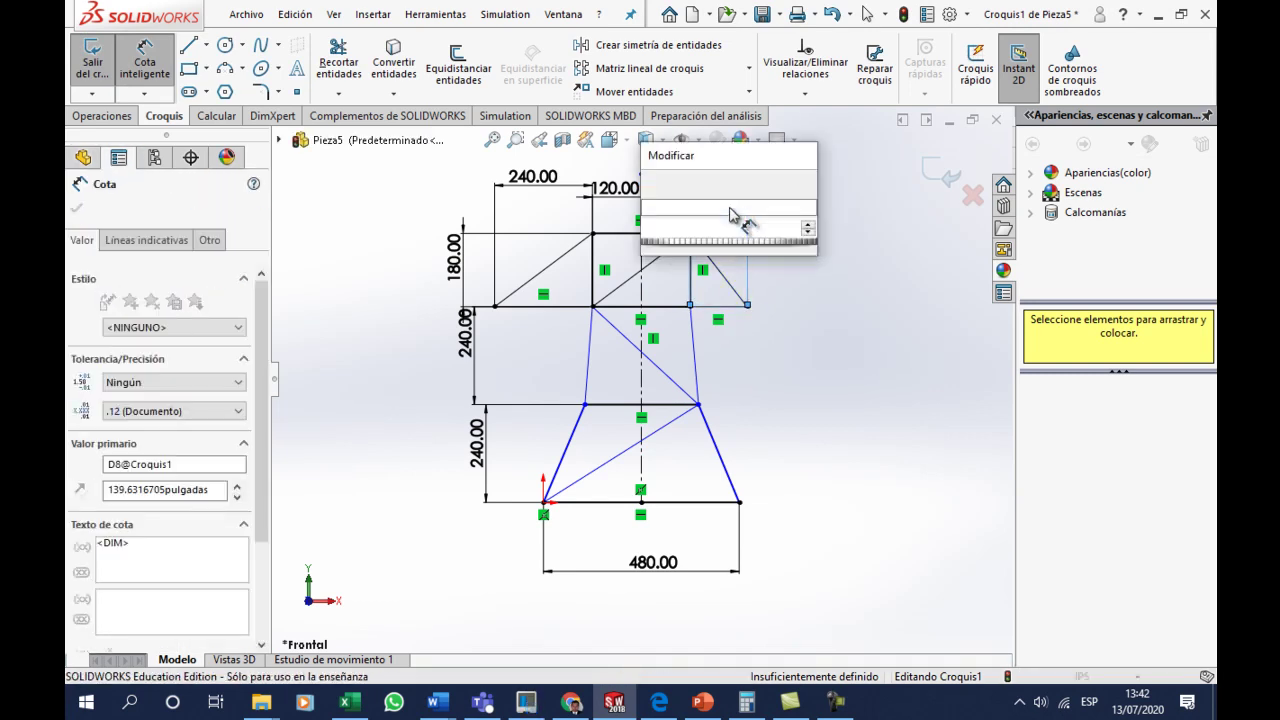
type("20120")
key("Return")
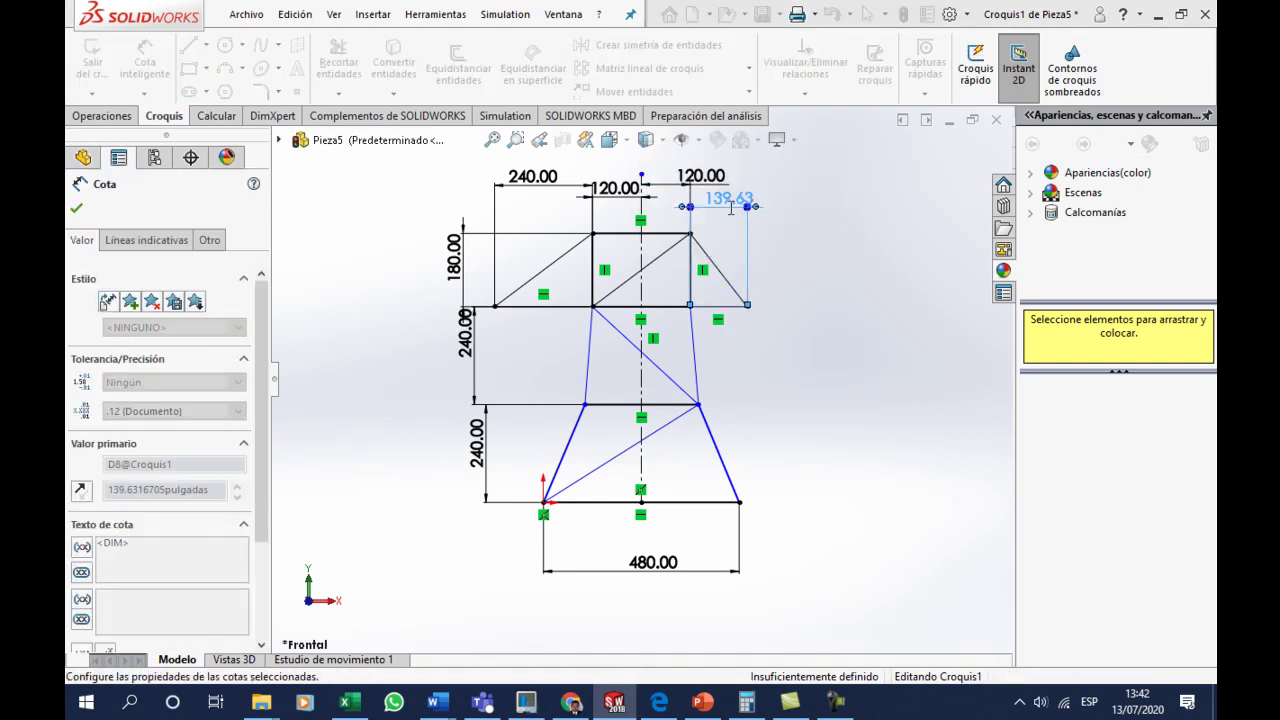
left_click(808, 412)
scroll(764, 380, "down", 1)
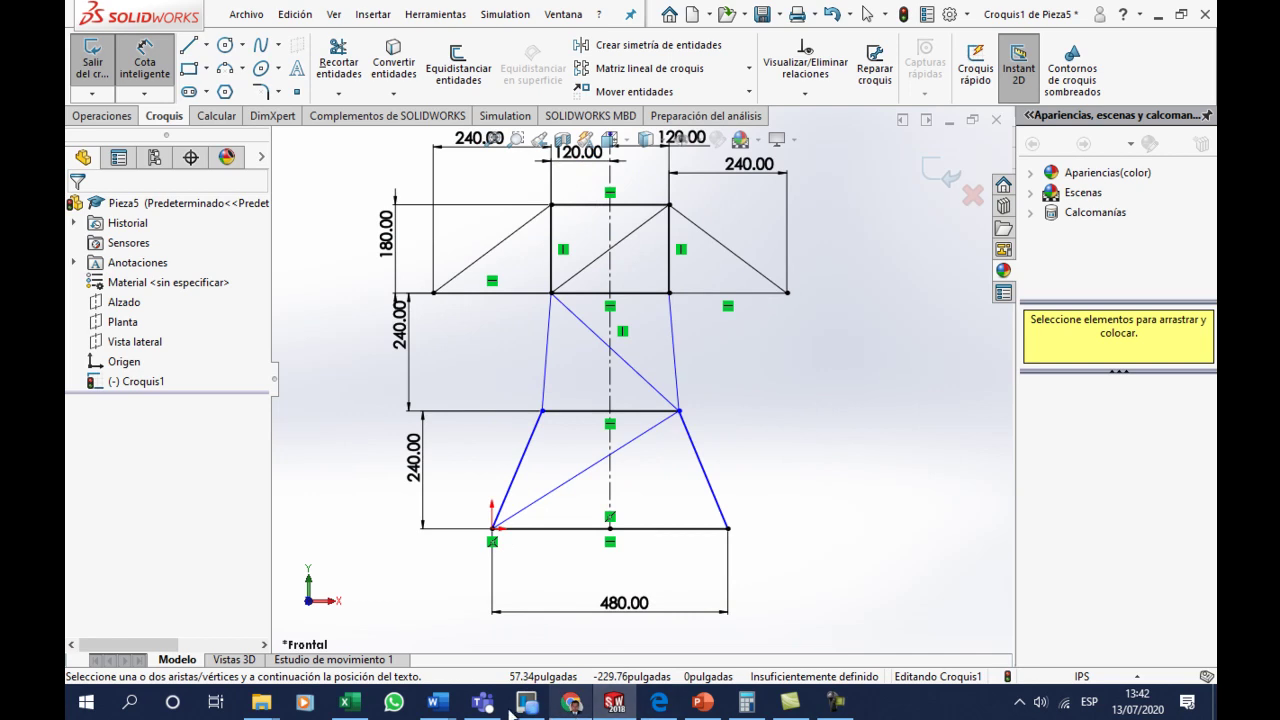
mouse_move(436, 702)
left_click(482, 633)
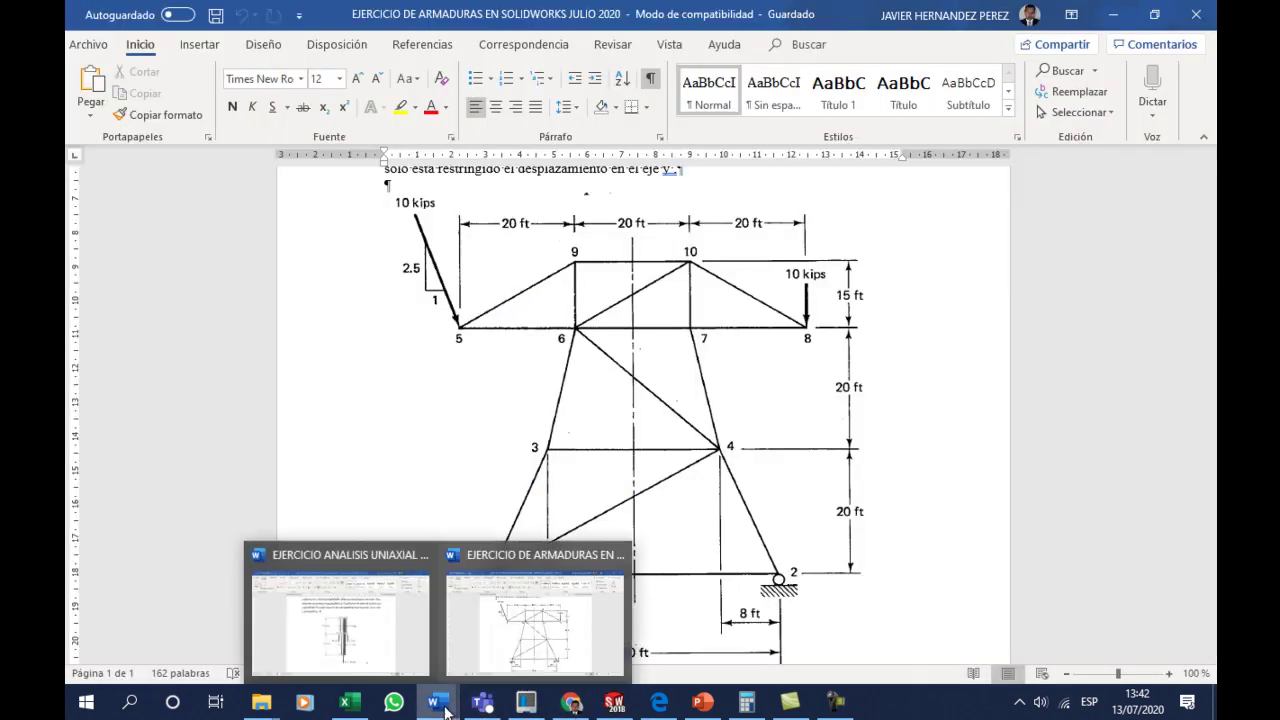
- Offset each lower leg's upper vertex 96 inches from its base corner, entering 8' and 8*12
left_click(602, 704)
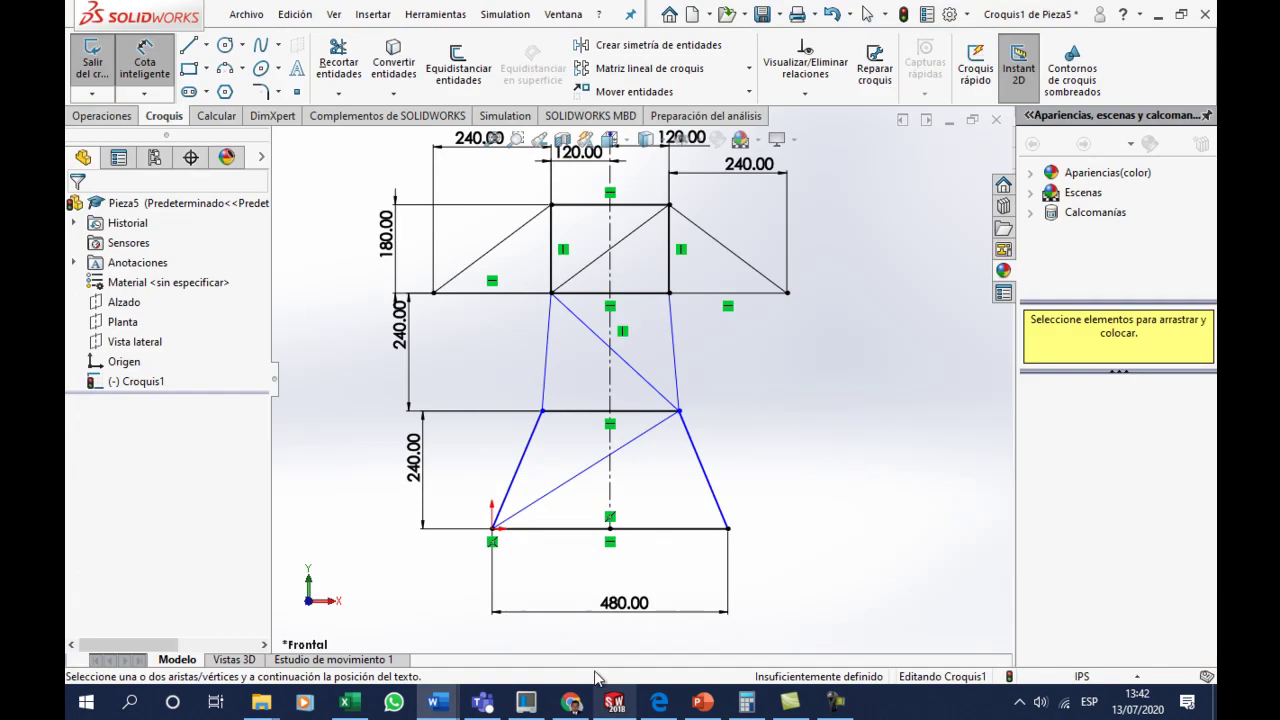
left_click(542, 411)
left_click(492, 528)
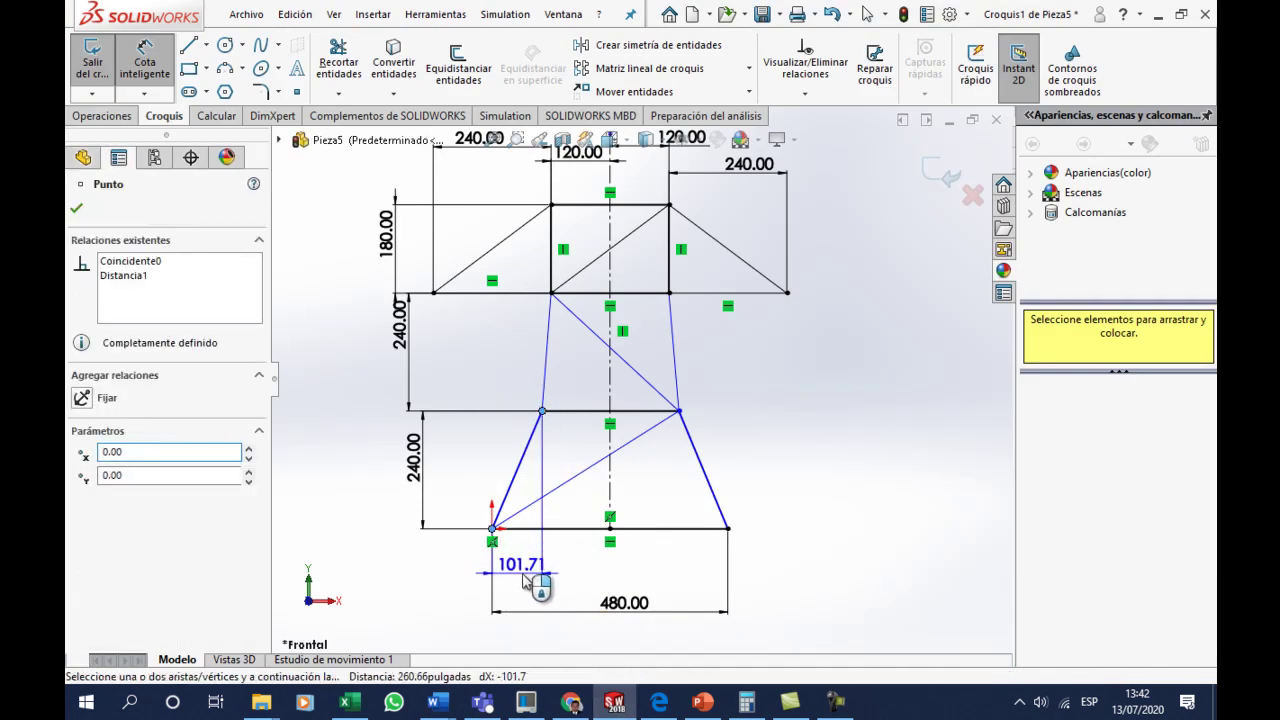
left_click(524, 581)
type("8")
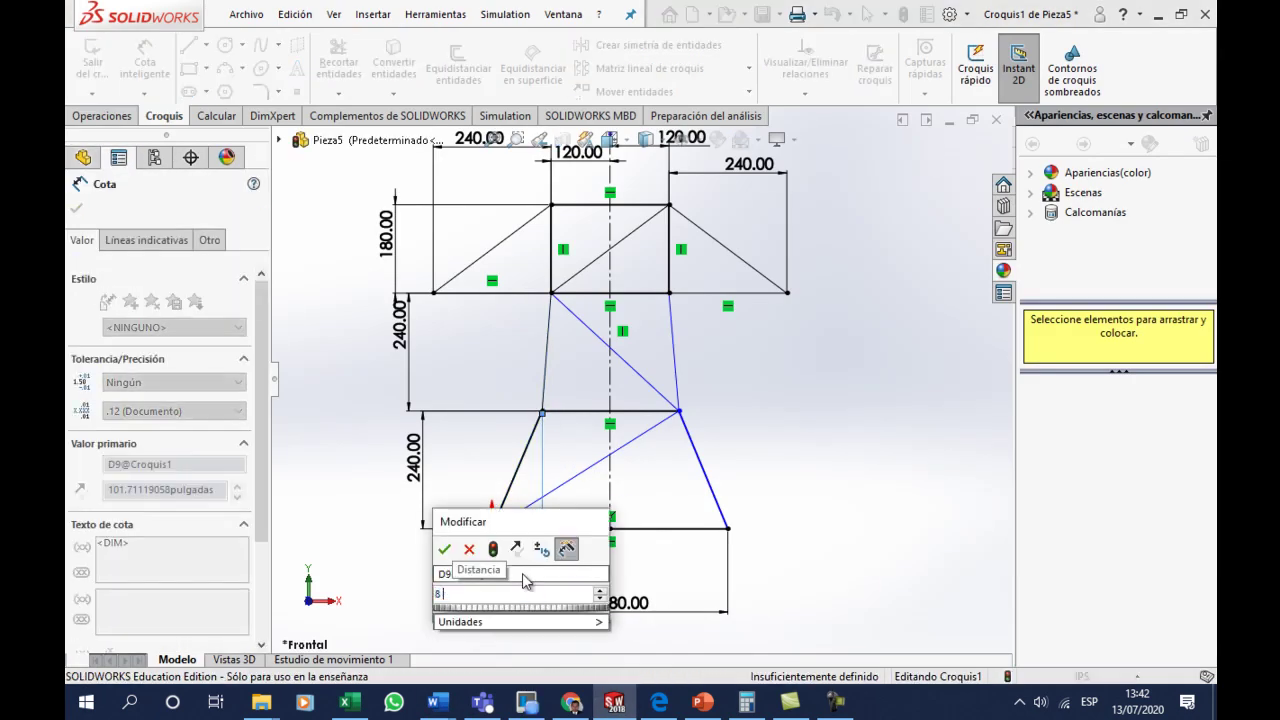
type("'")
key("Return")
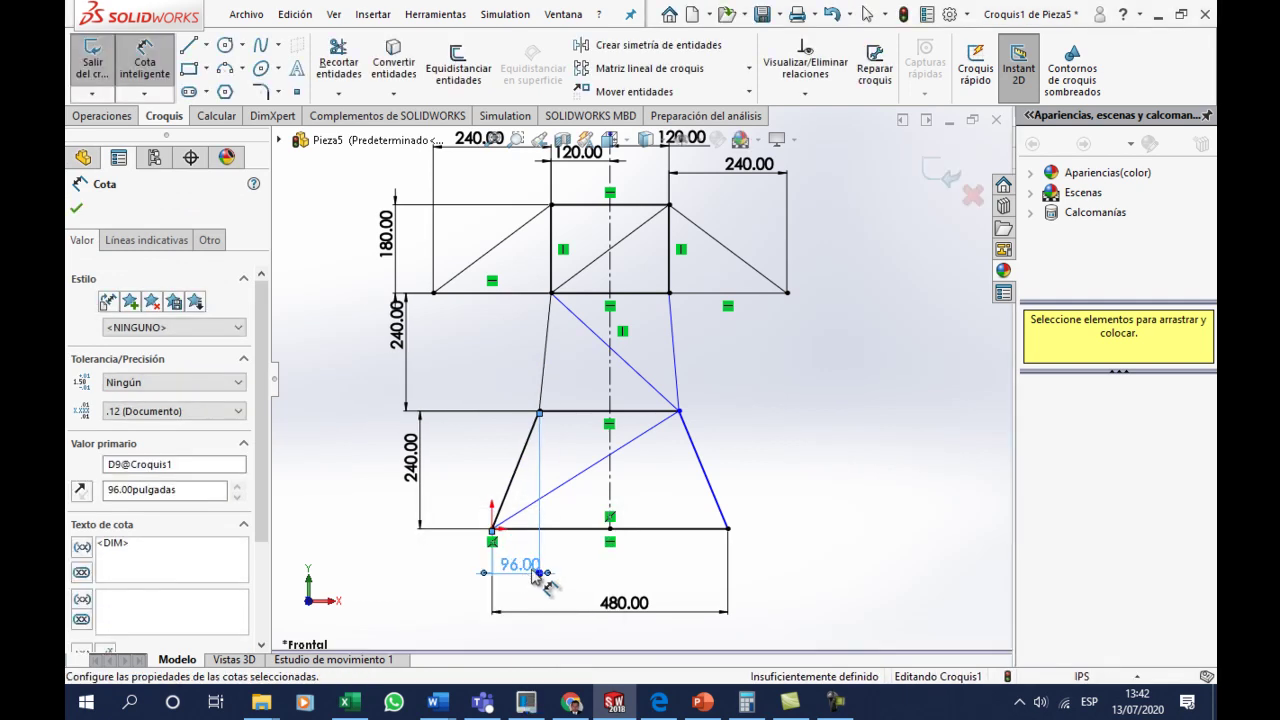
left_click(679, 411)
left_click(727, 528)
left_click(706, 587)
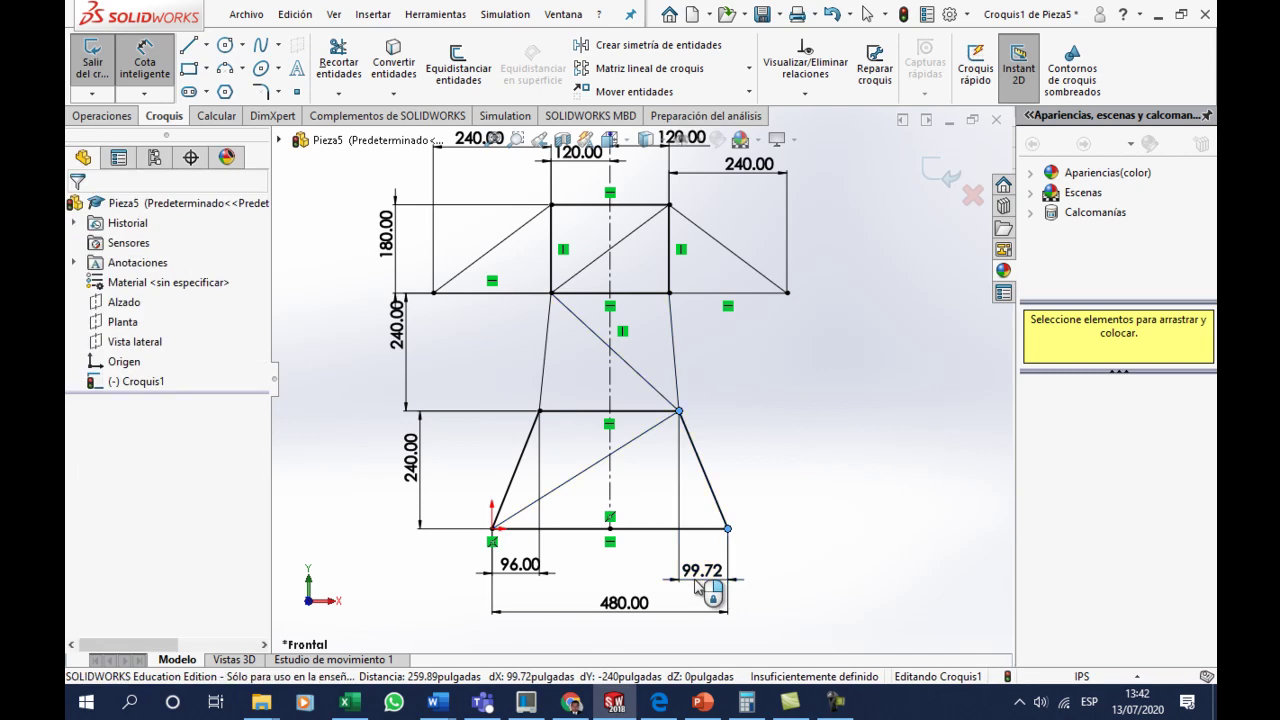
type("8*12")
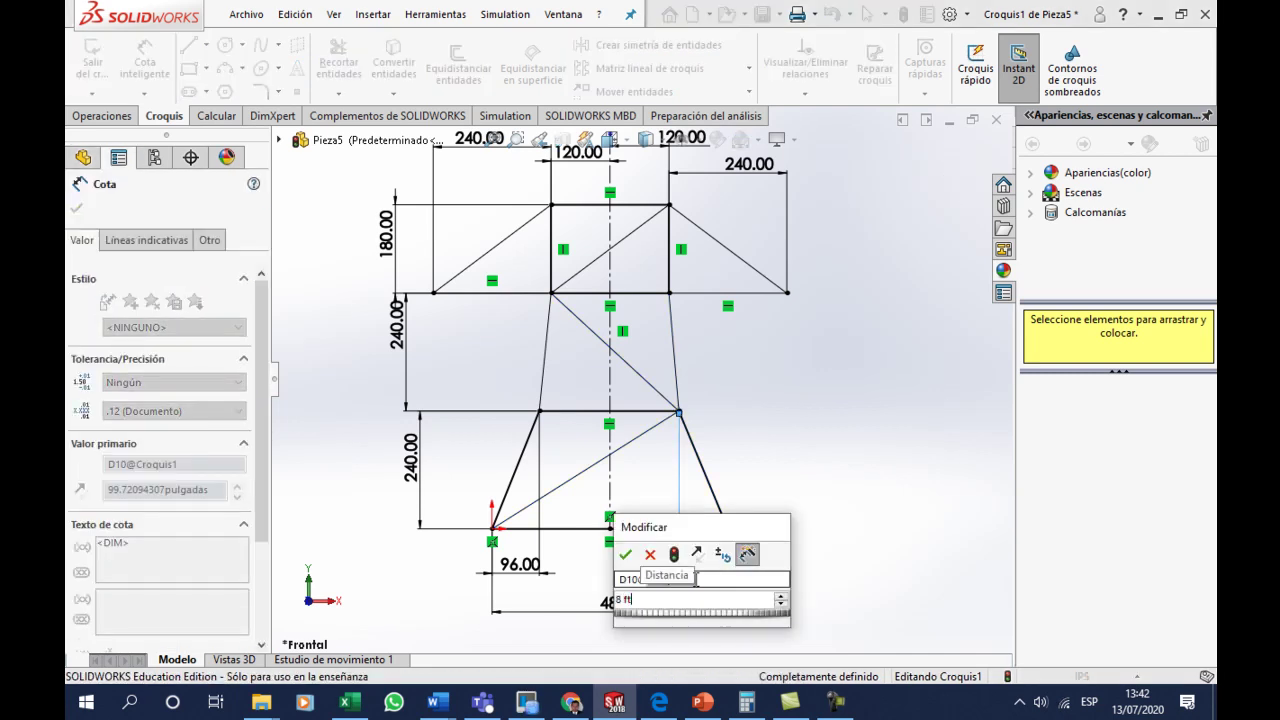
key("Return")
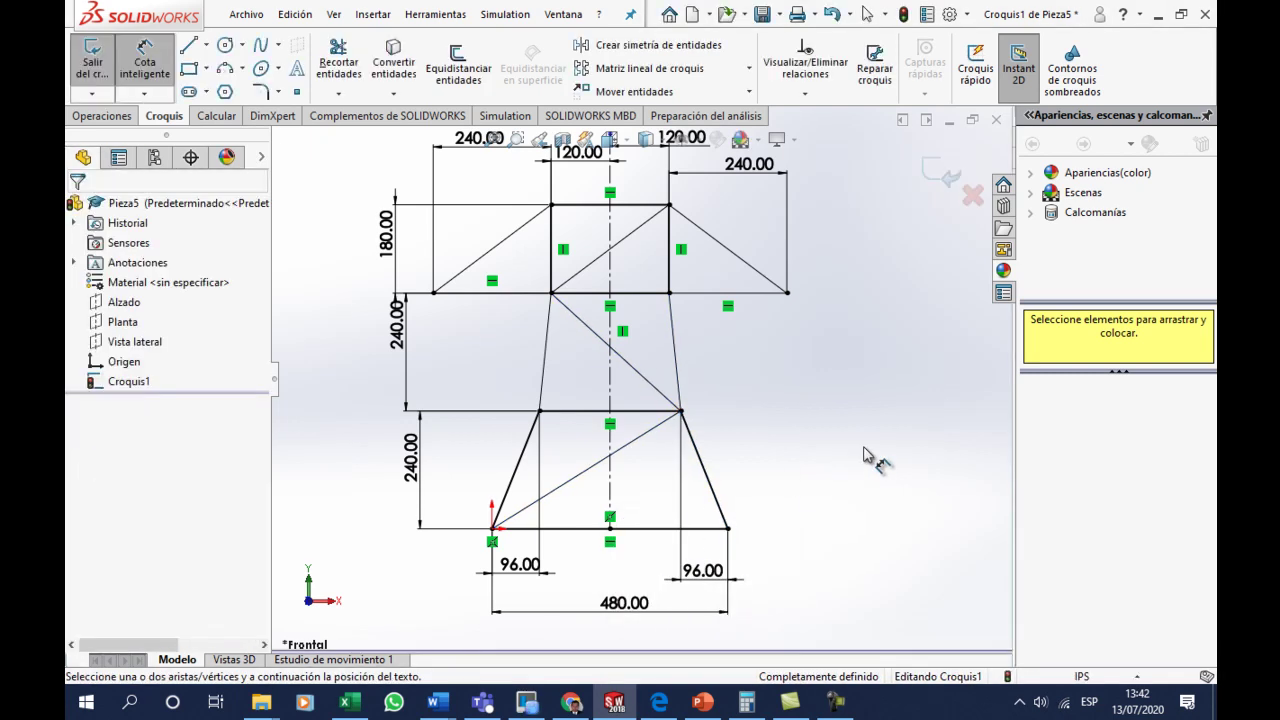
key("f")
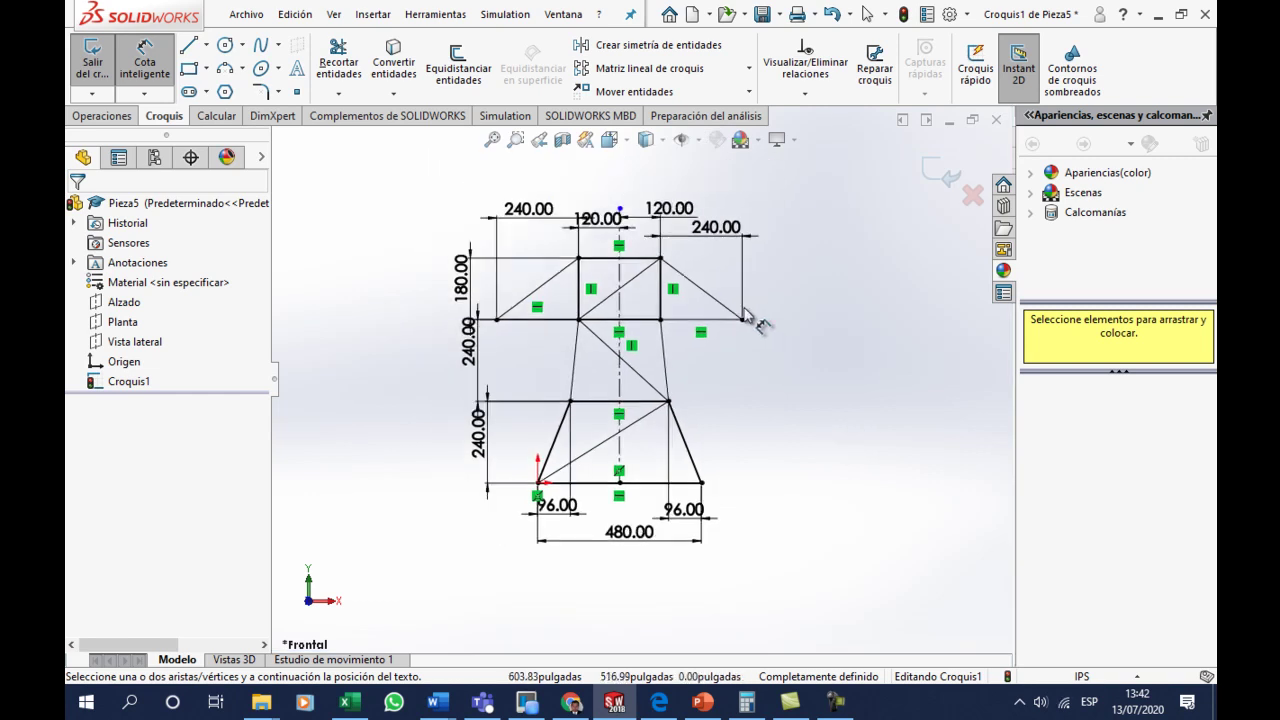
scroll(760, 310, "down", 1)
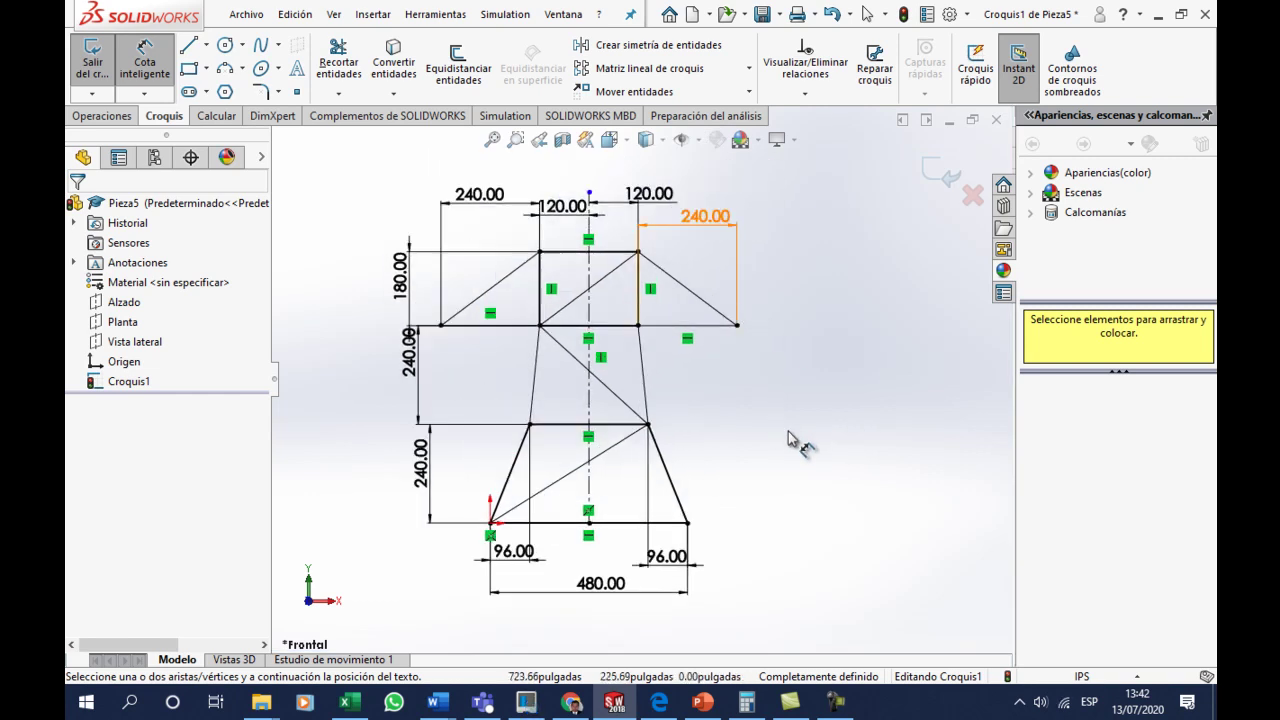
- Exit Croquis1 and enable the Piezas soldadas toolbar on the Operaciones CommandManager
left_click(930, 176)
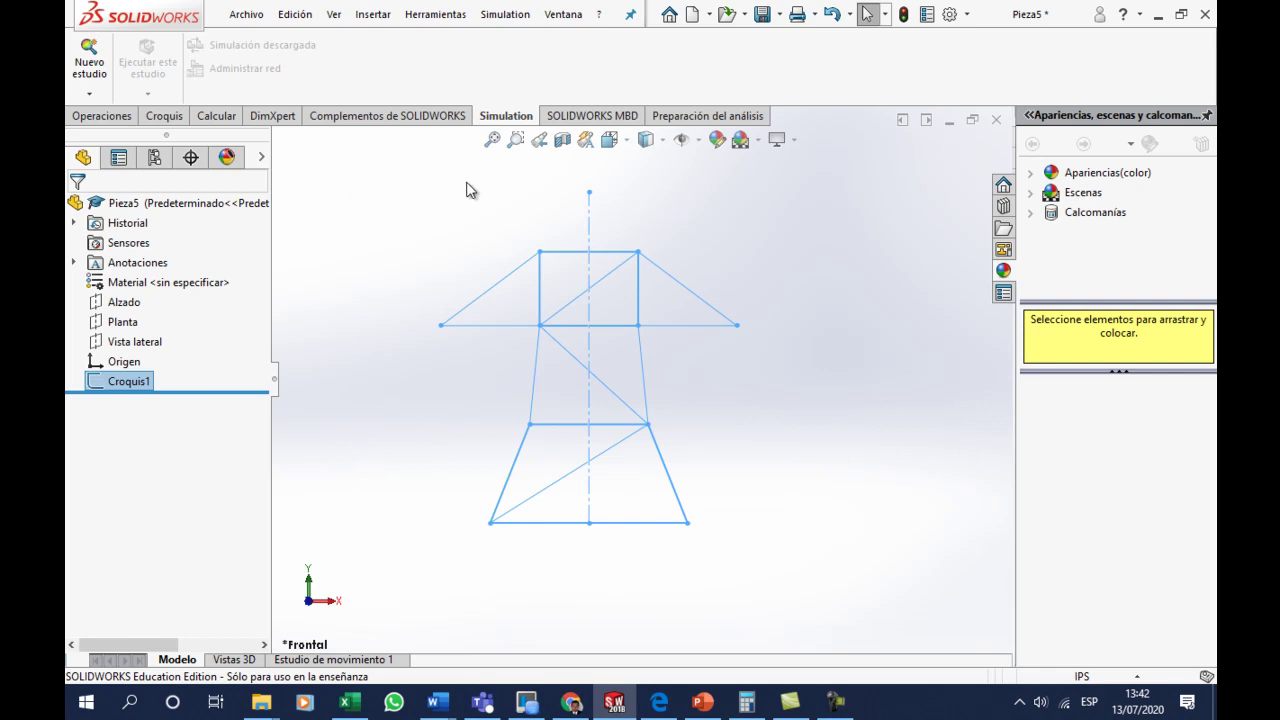
left_click(117, 124)
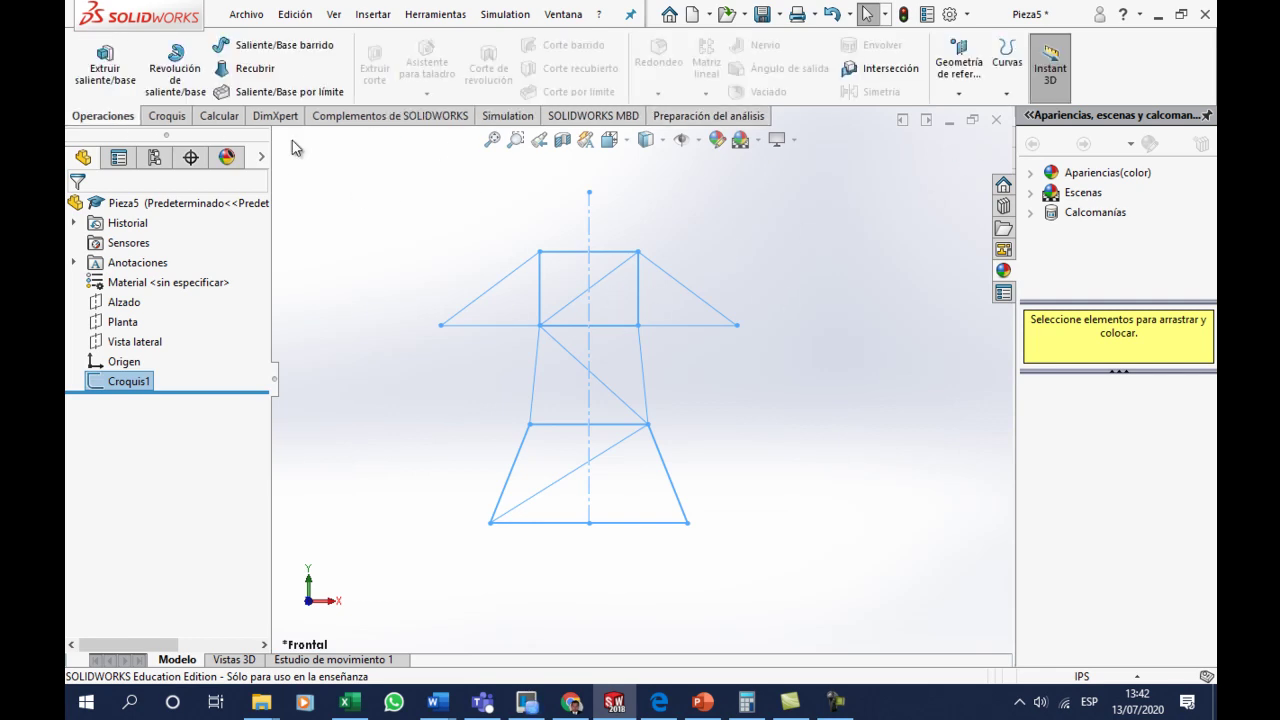
right_click(1100, 72)
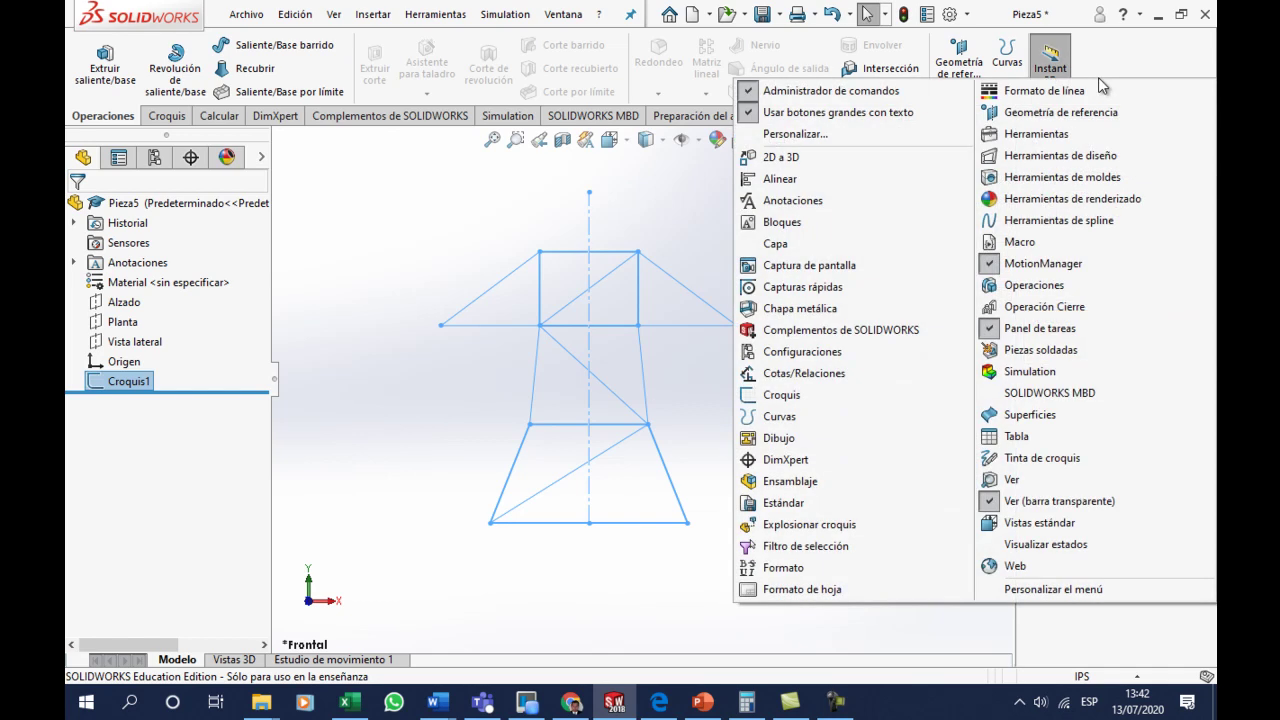
left_click(1040, 350)
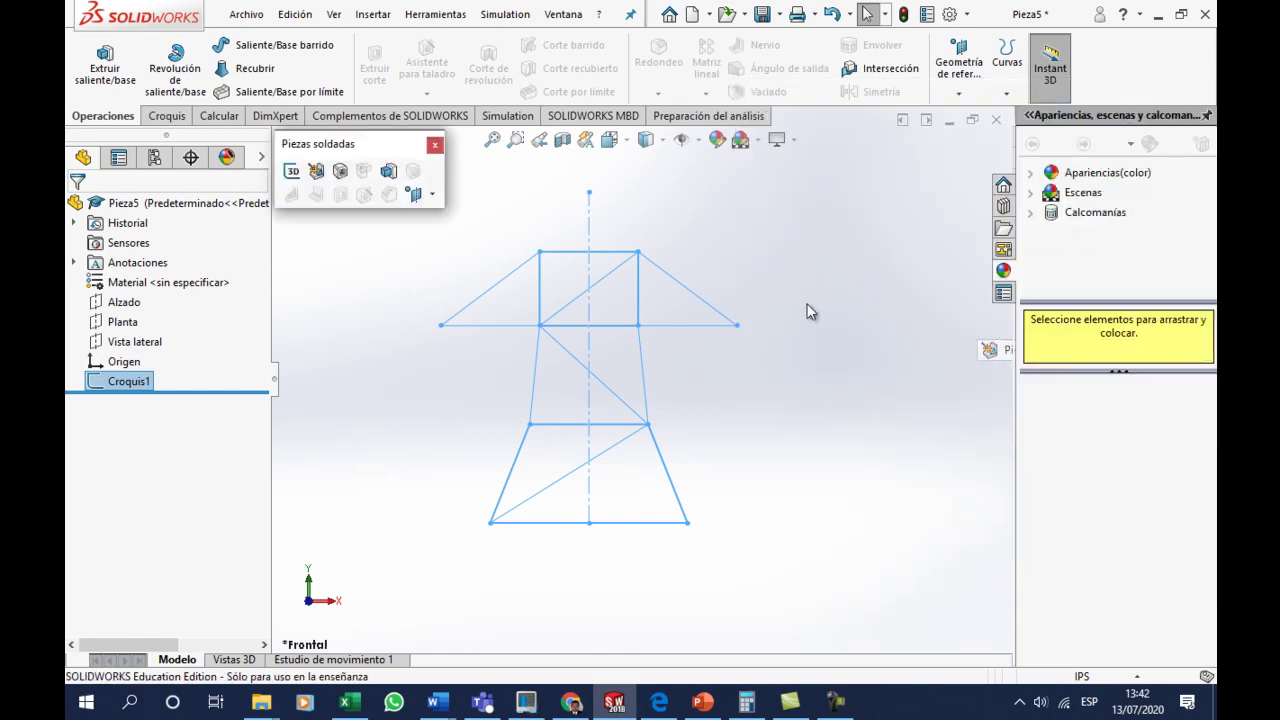
- Start a Miembro estructural, try the ansi and perfiles personalizados standards, then cancel it
left_click(341, 172)
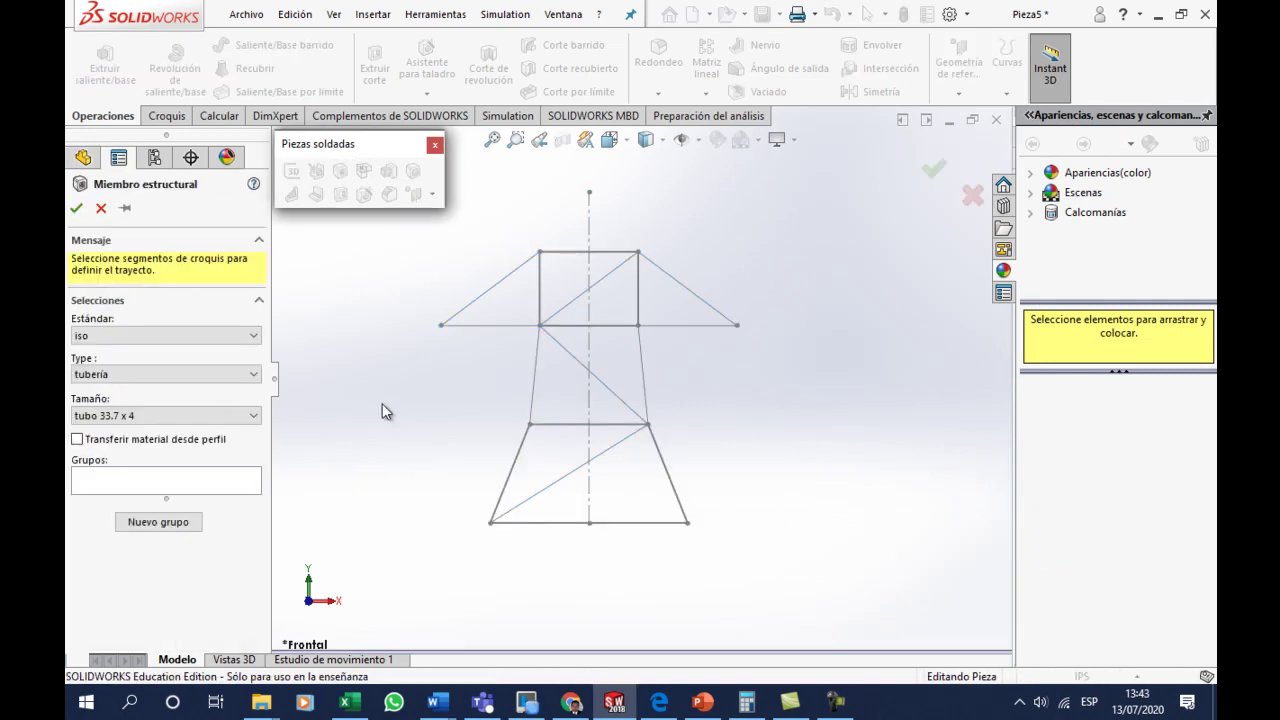
left_click(435, 145)
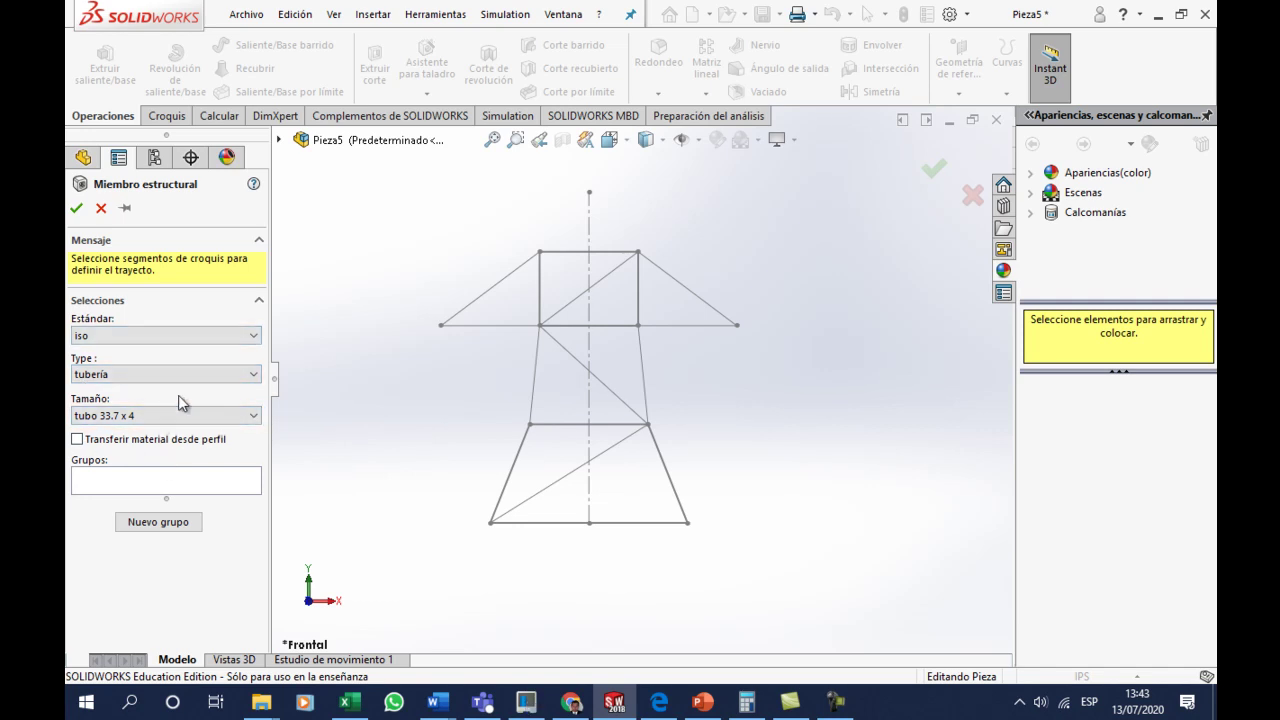
left_click(231, 335)
left_click(157, 354)
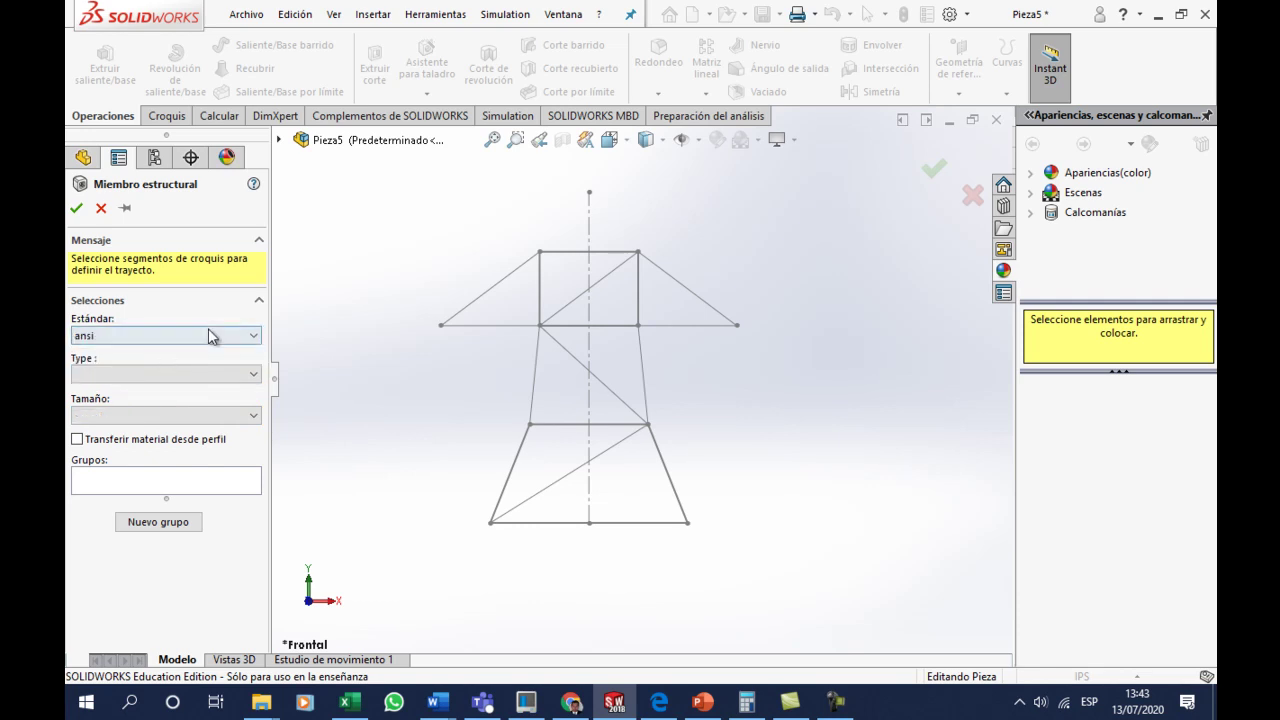
left_click(243, 338)
left_click(155, 371)
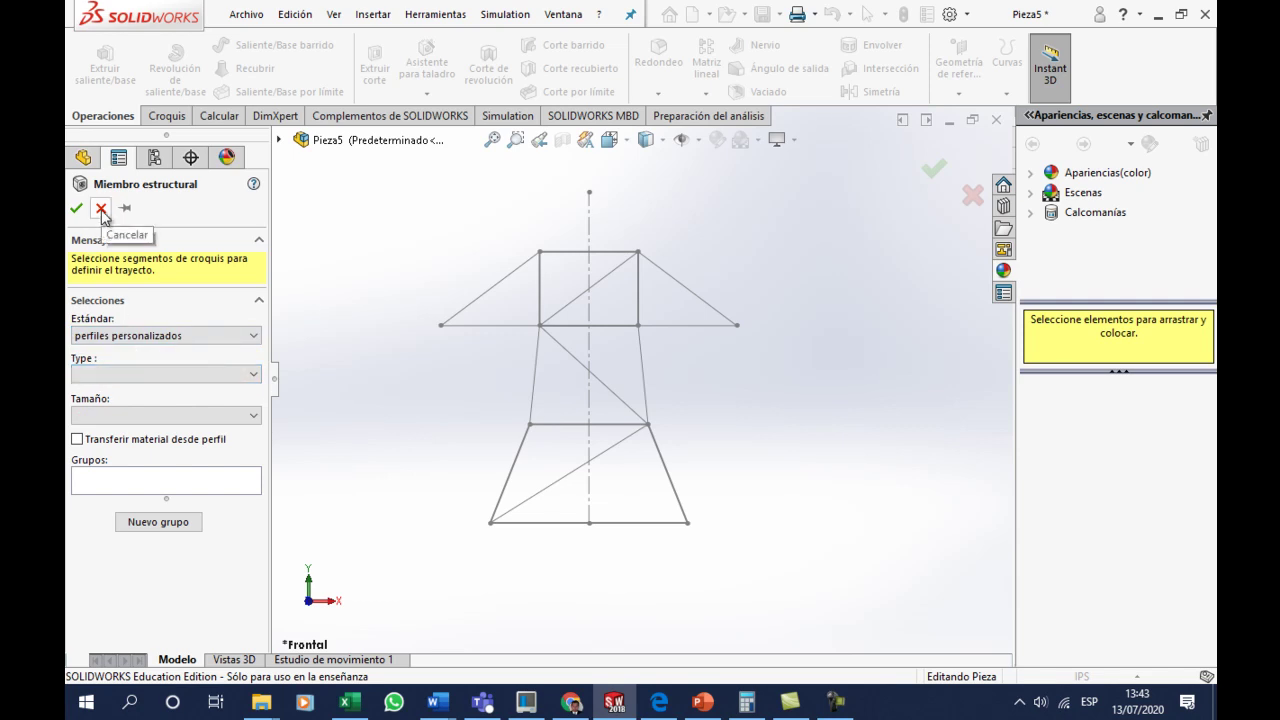
left_click(103, 209)
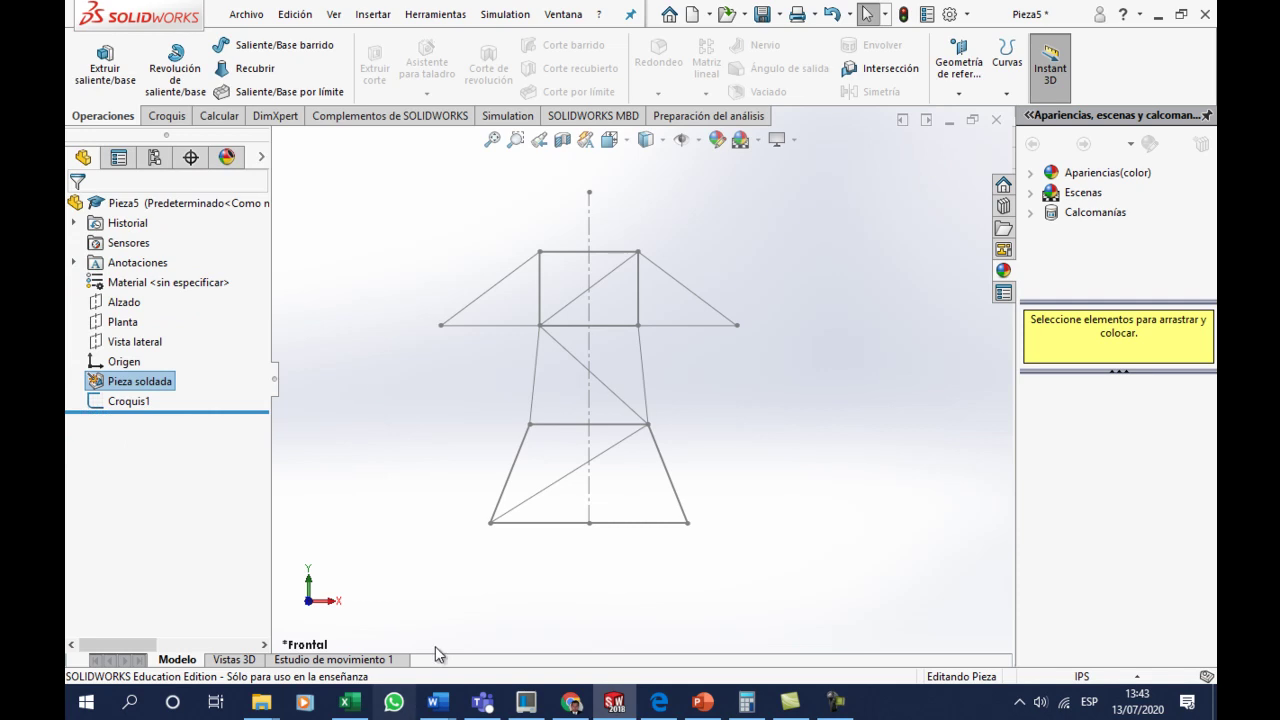
- Sort Documents newest first and copy the tubo 2in x 0.125 in profile file
mouse_move(261, 702)
left_click(258, 654)
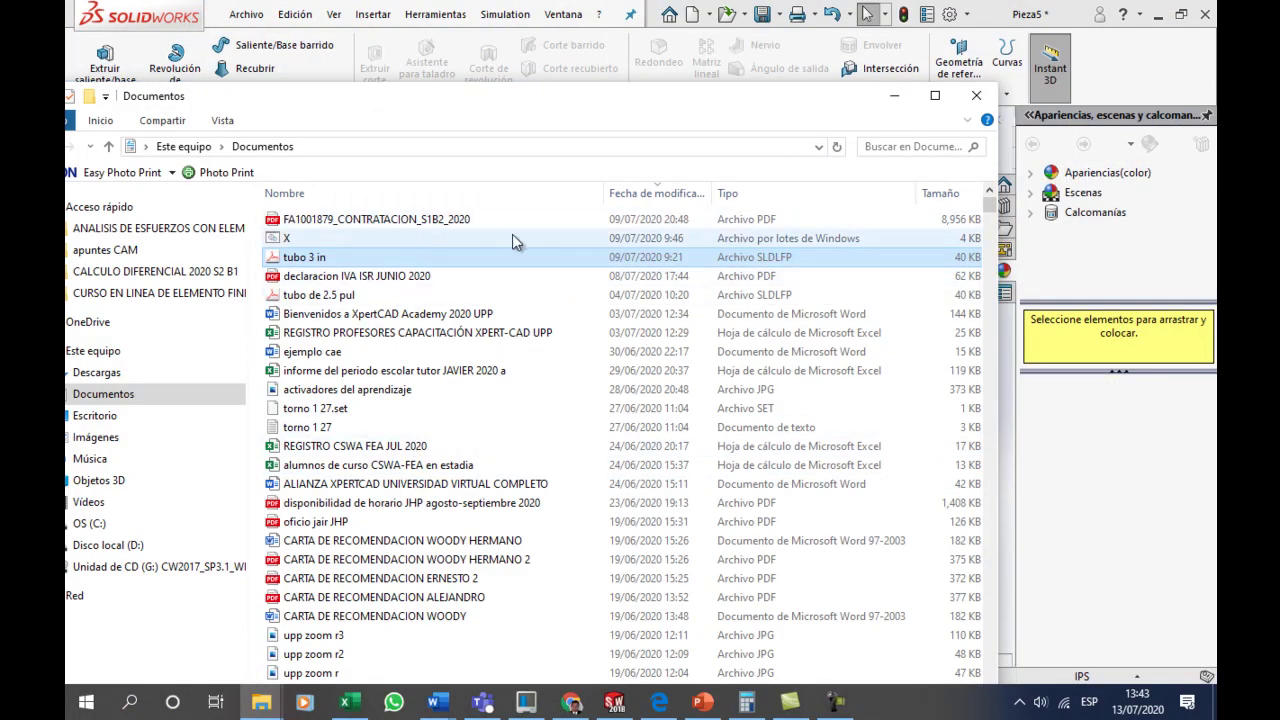
left_click(382, 295)
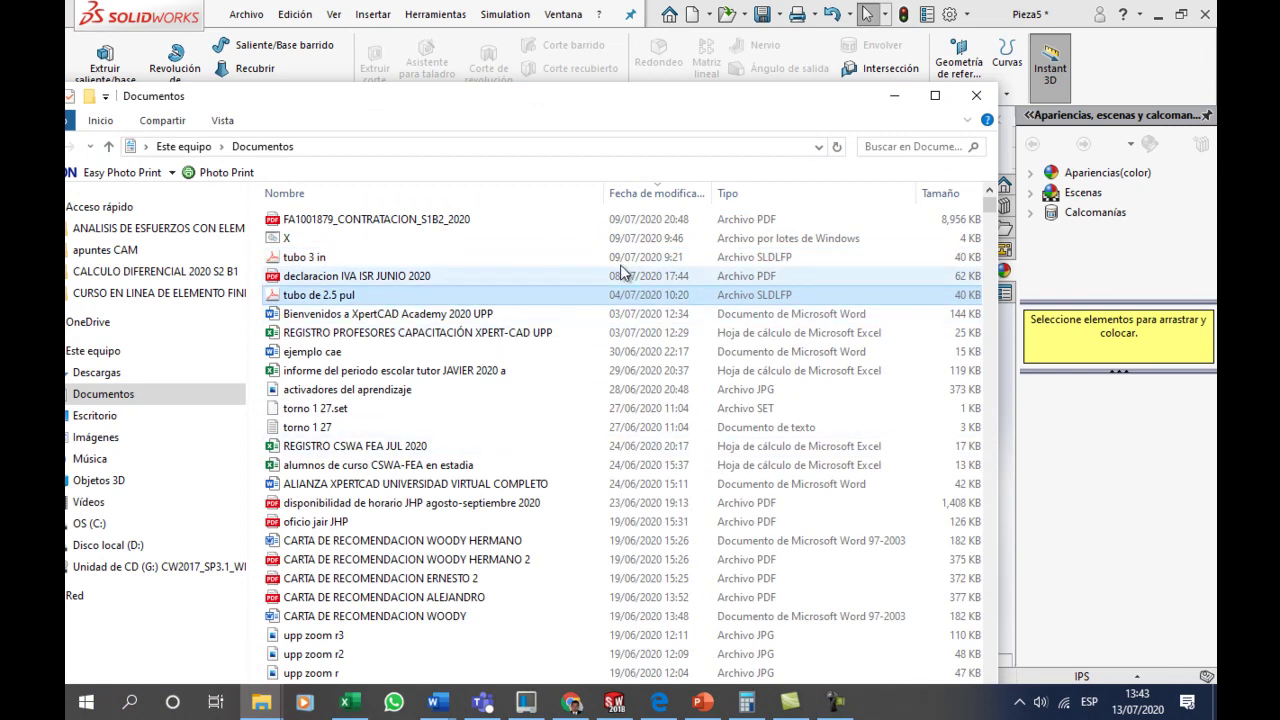
left_click(655, 193)
scroll(548, 337, "up", 4)
scroll(555, 360, "up", 10)
scroll(560, 380, "up", 5)
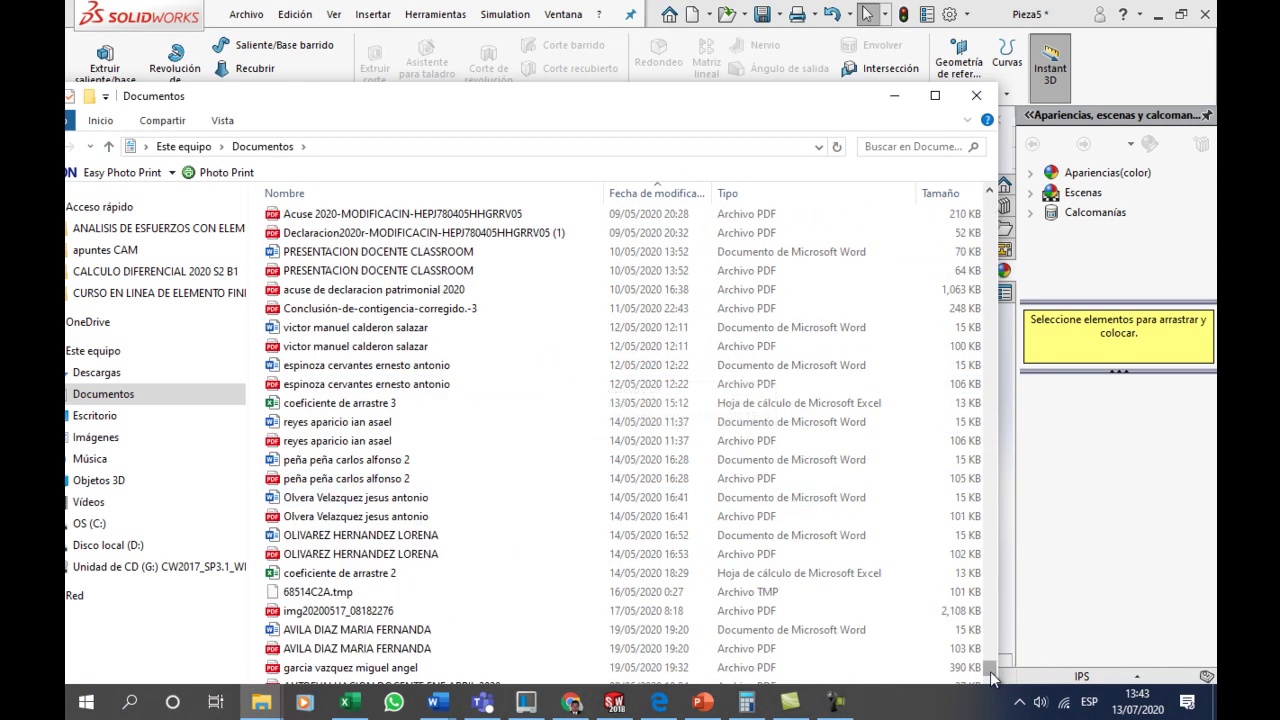
left_click_drag(993, 678, 990, 205)
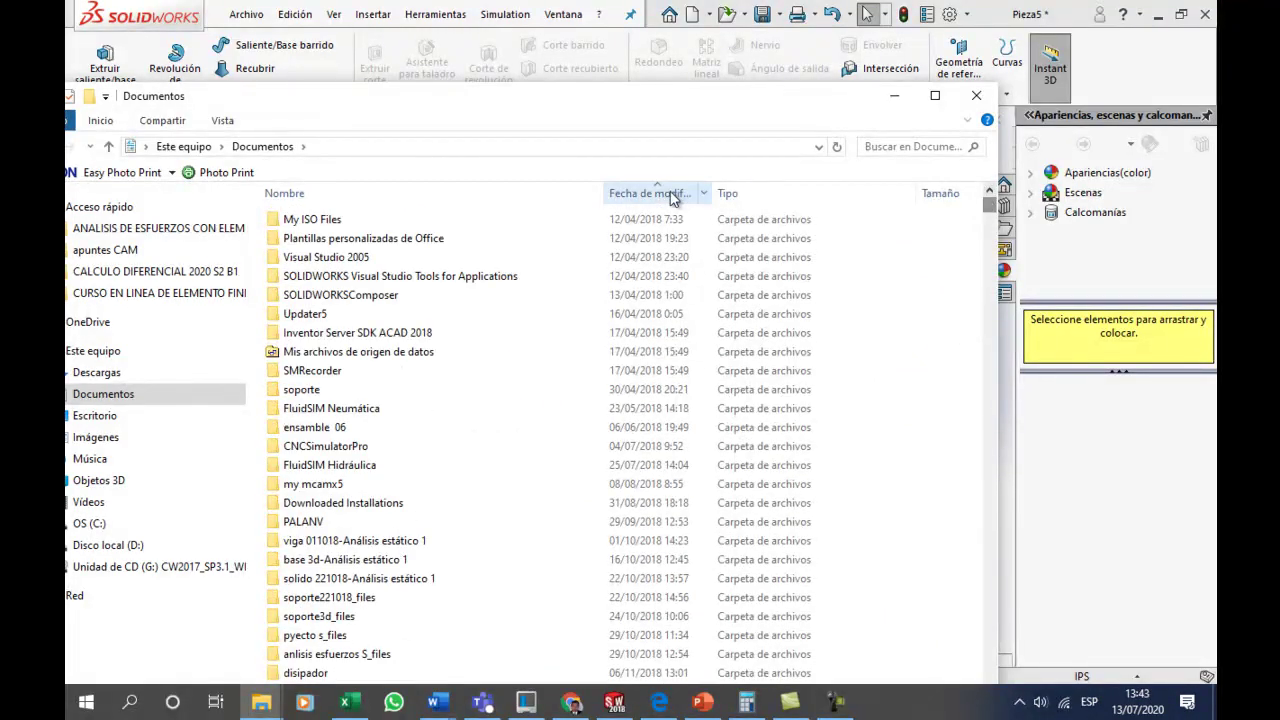
left_click(673, 195)
left_click(357, 220)
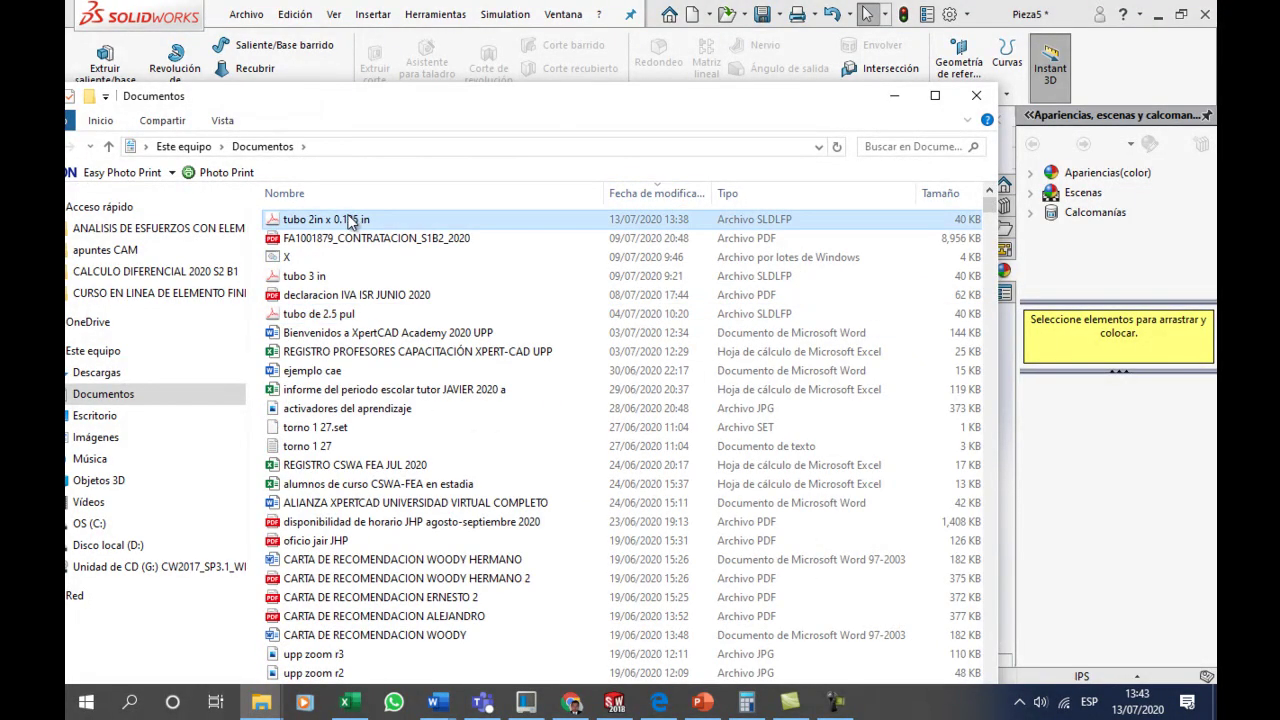
right_click(351, 222)
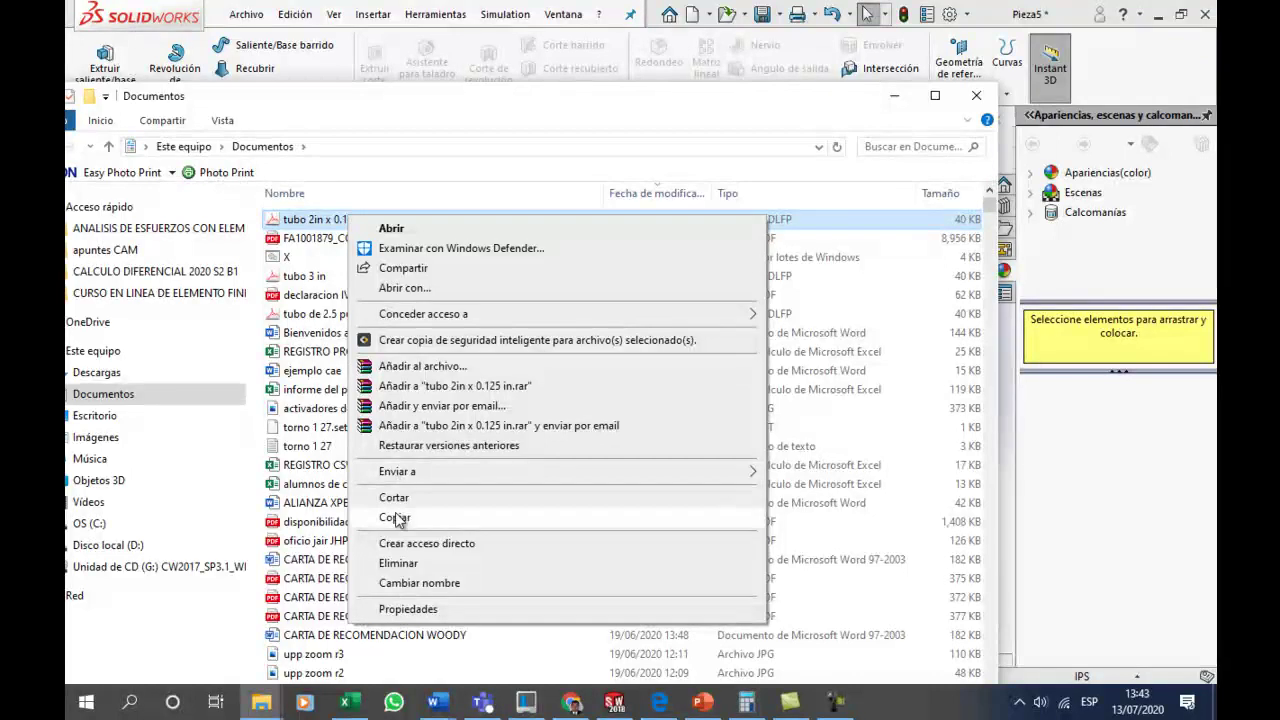
left_click(395, 517)
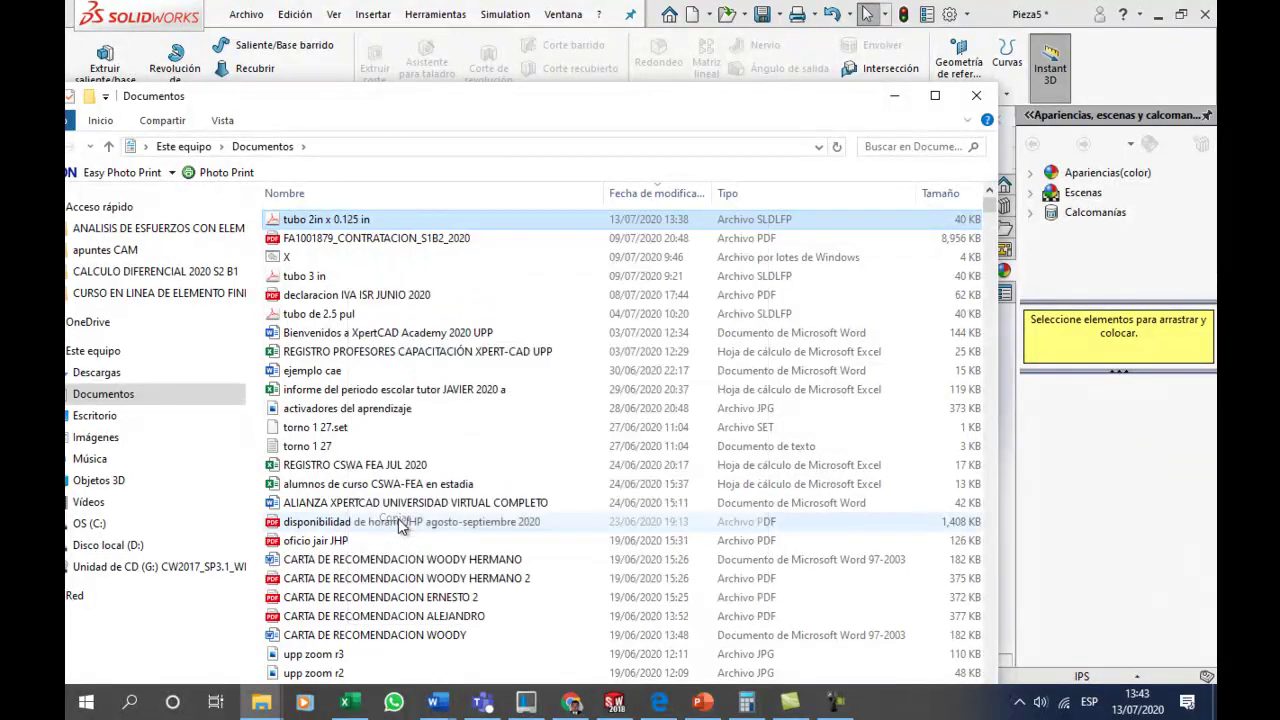
- Open C:\Archivos de programa, browse it, and minimize Explorer back to SOLIDWORKS
left_click(120, 553)
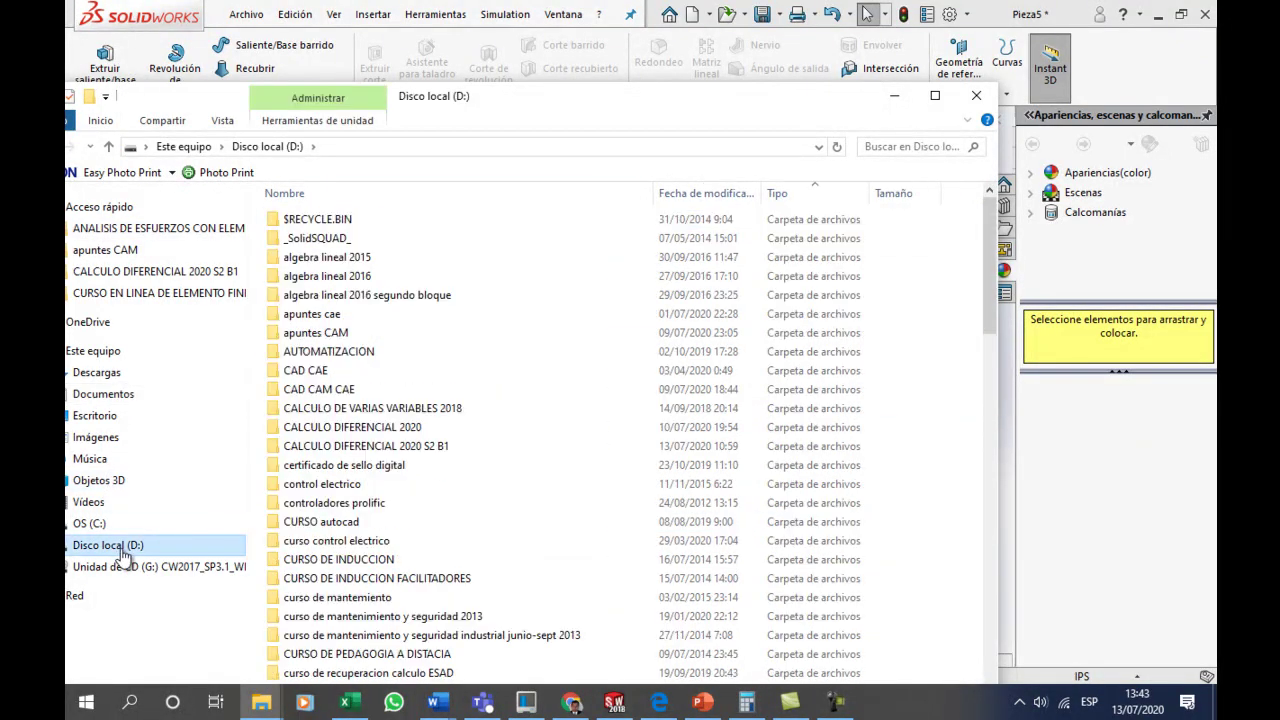
left_click(92, 524)
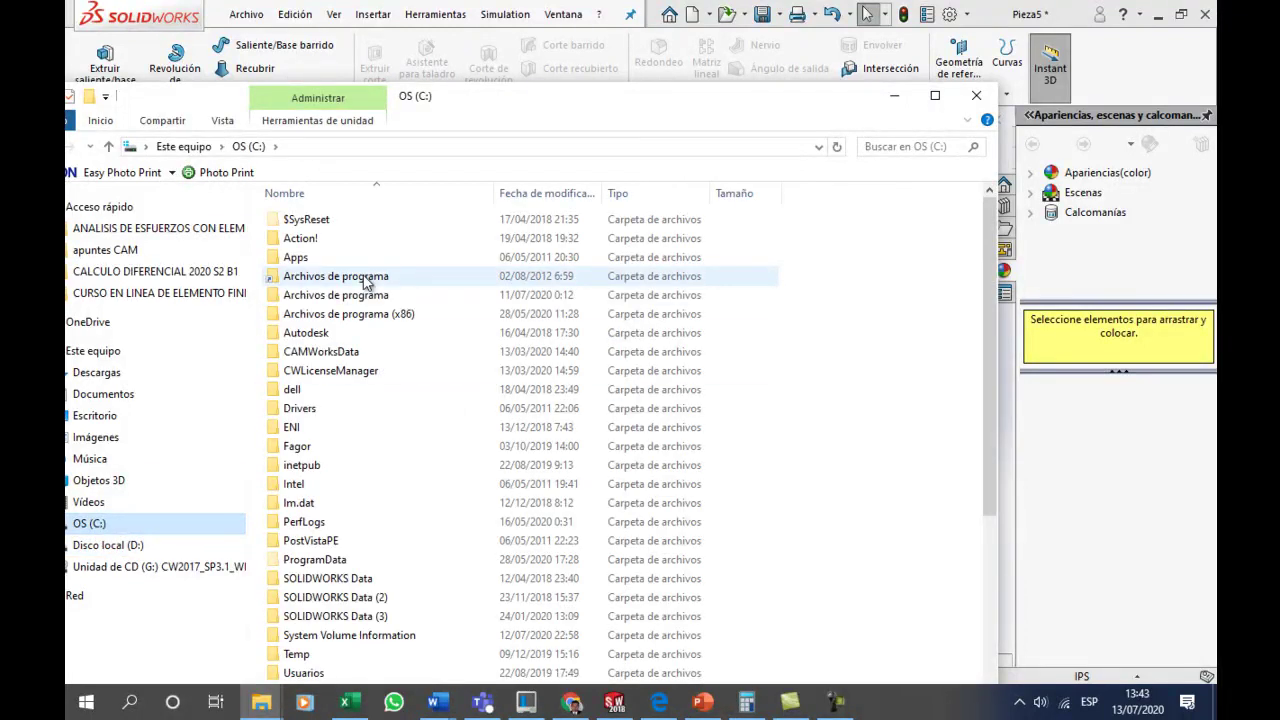
double_click(358, 300)
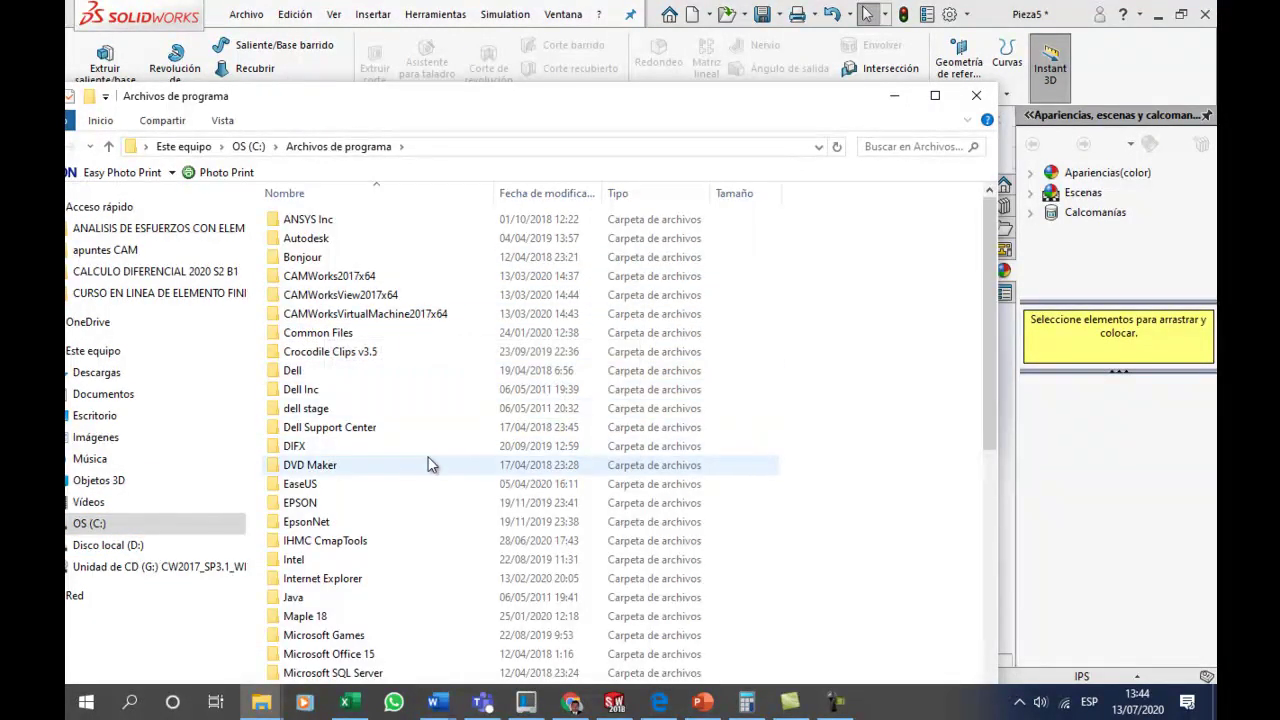
left_click_drag(500, 113, 627, 109)
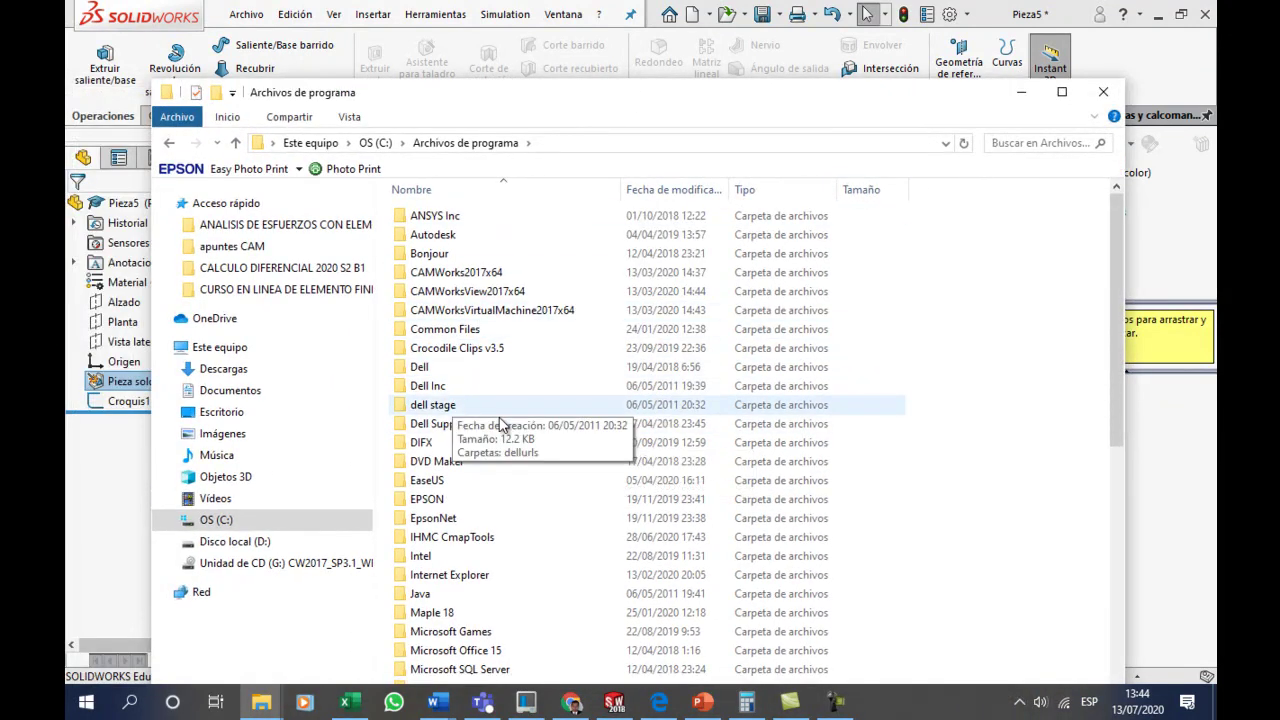
scroll(480, 531, "down", 3)
scroll(510, 500, "down", 4)
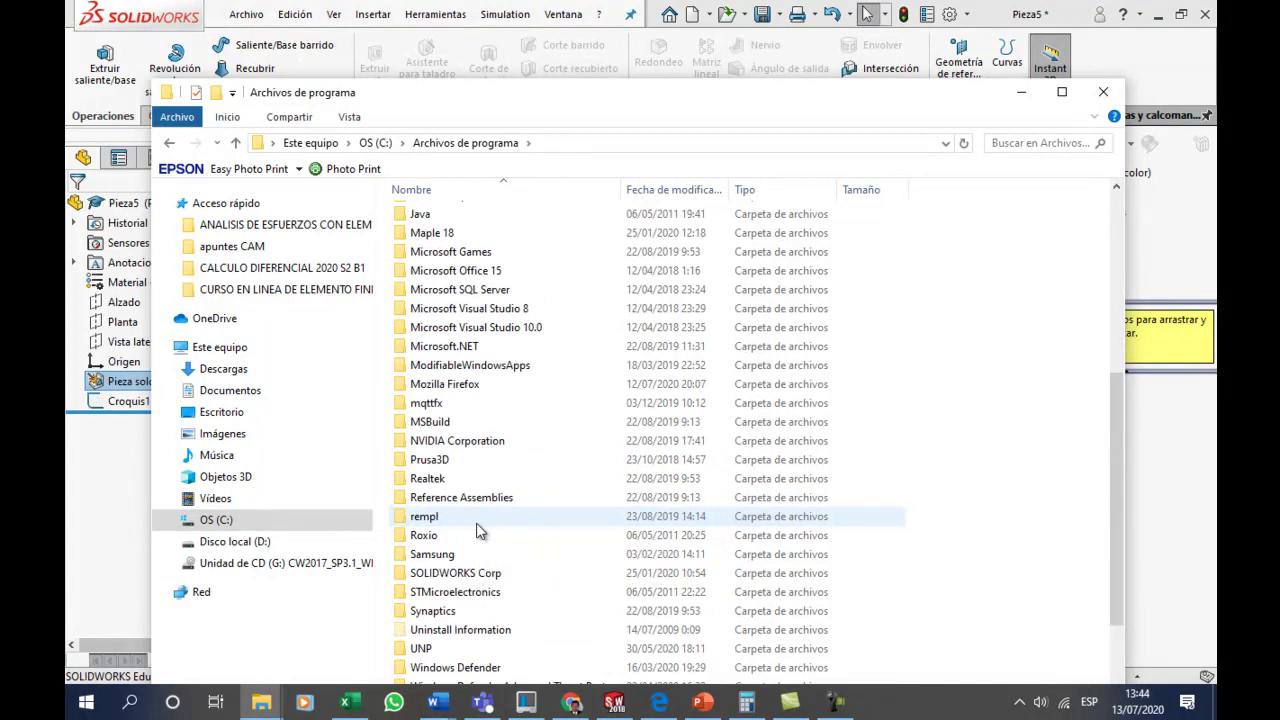
scroll(518, 490, "up", 4)
scroll(518, 490, "up", 1)
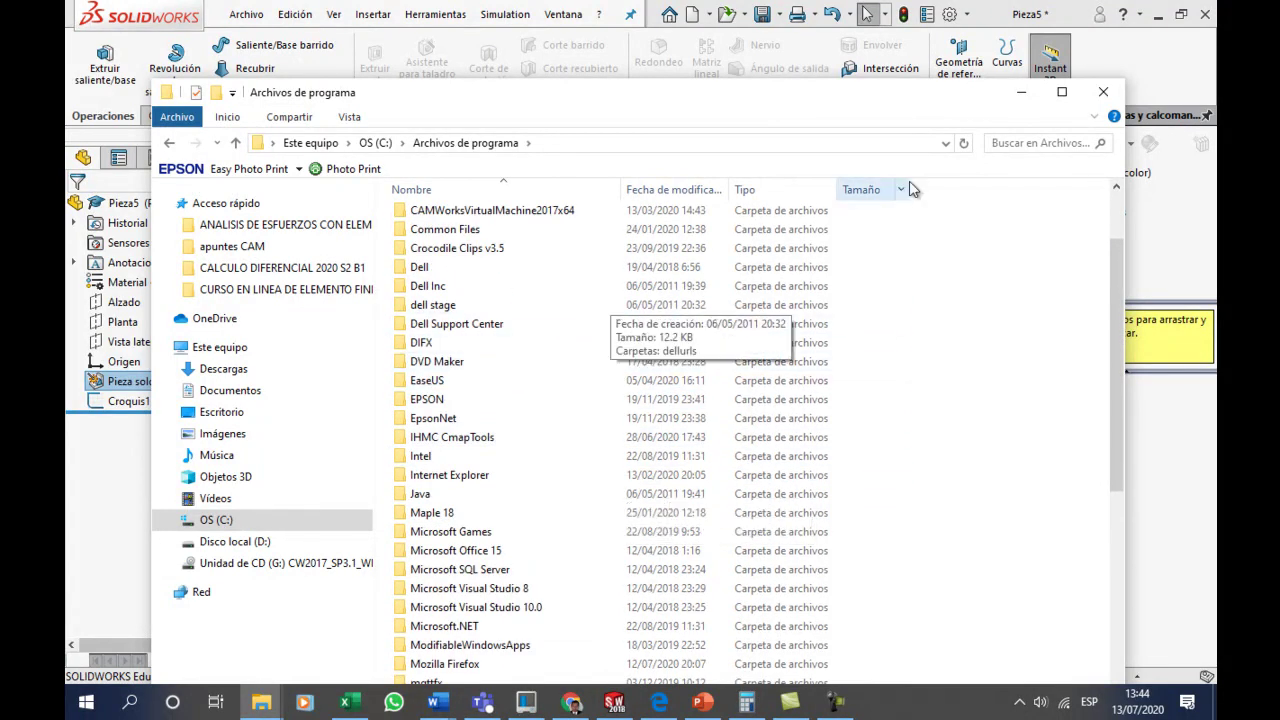
left_click(1021, 91)
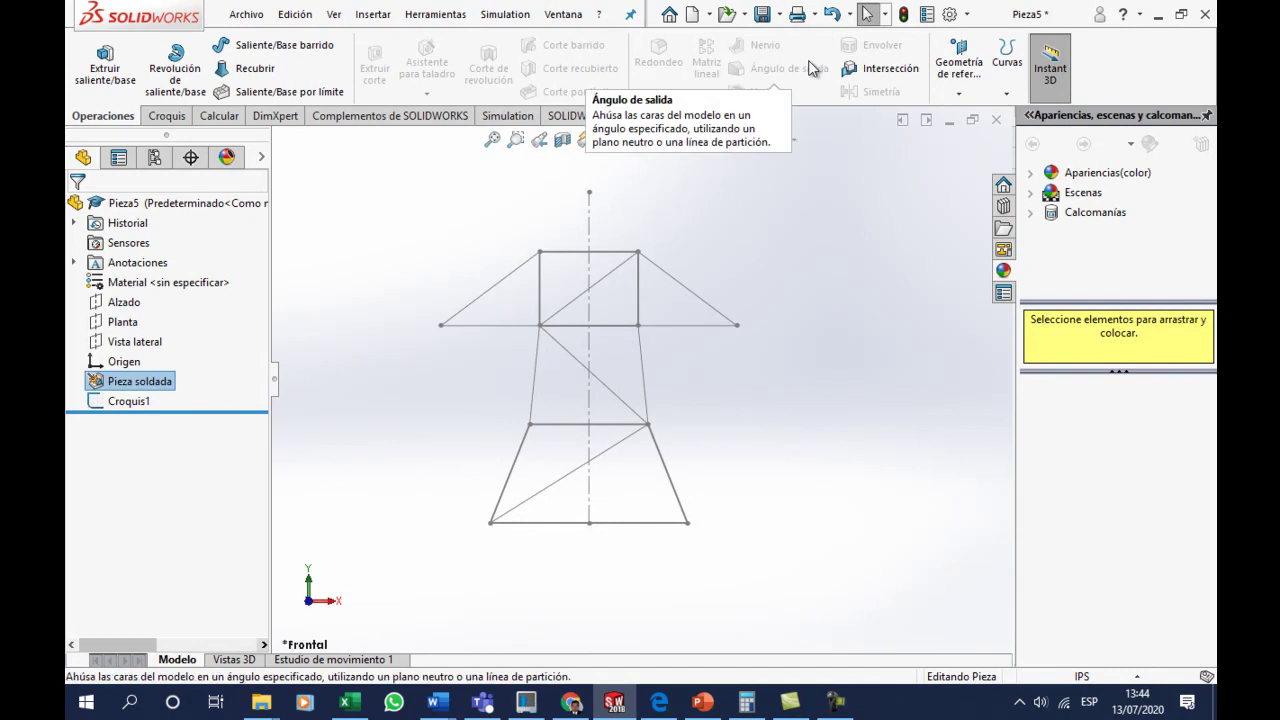
left_click(966, 14)
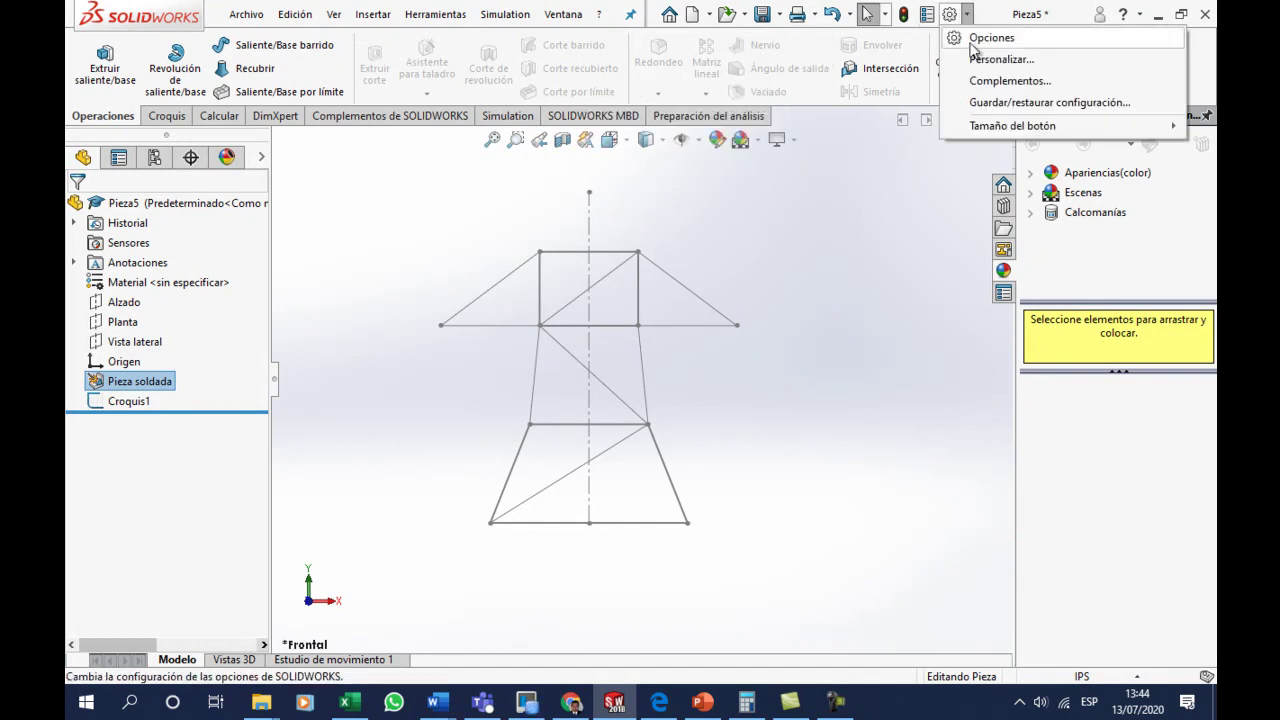
left_click(975, 40)
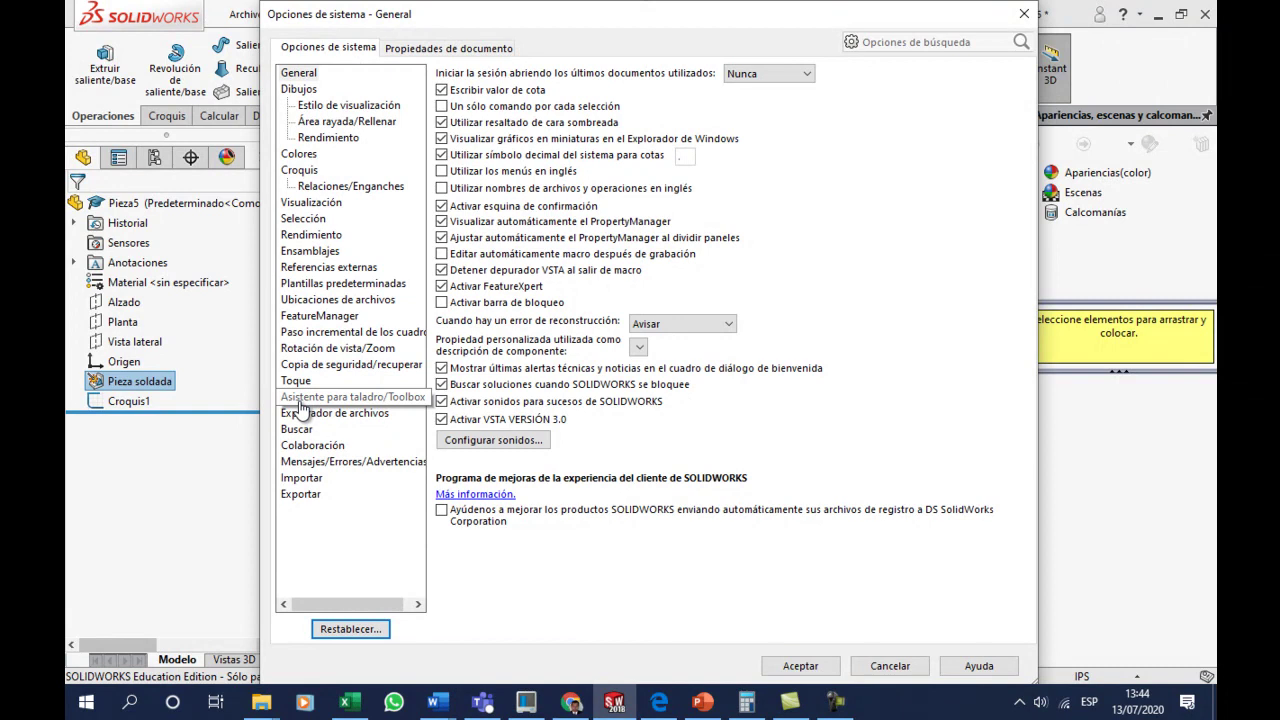
left_click(318, 301)
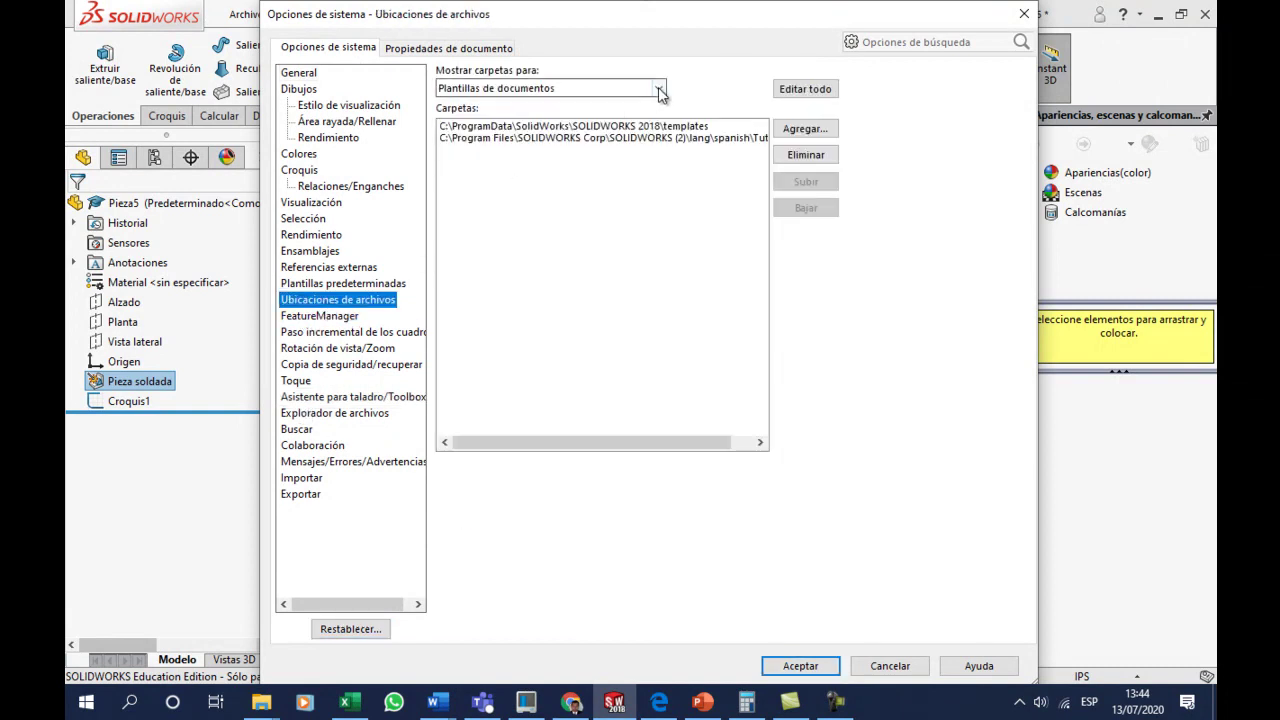
left_click(659, 89)
scroll(652, 300, "down", 3)
scroll(652, 314, "down", 2)
scroll(642, 331, "down", 2)
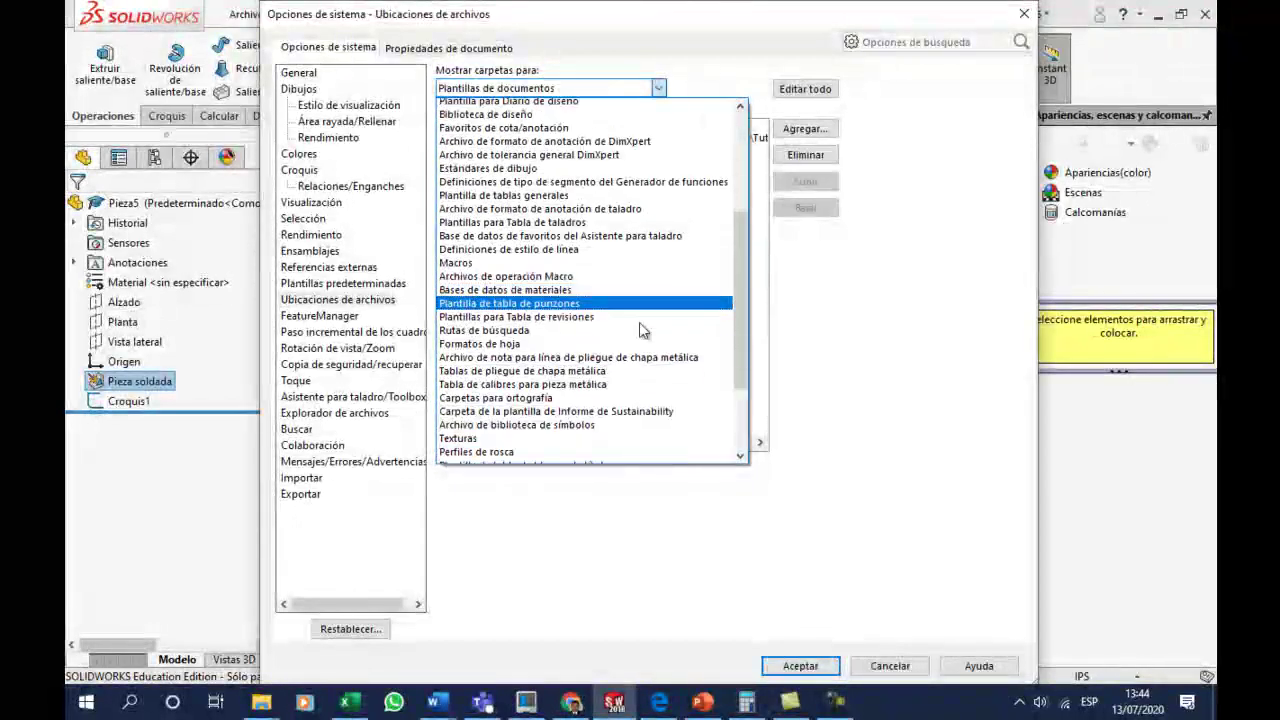
scroll(642, 331, "down", 1)
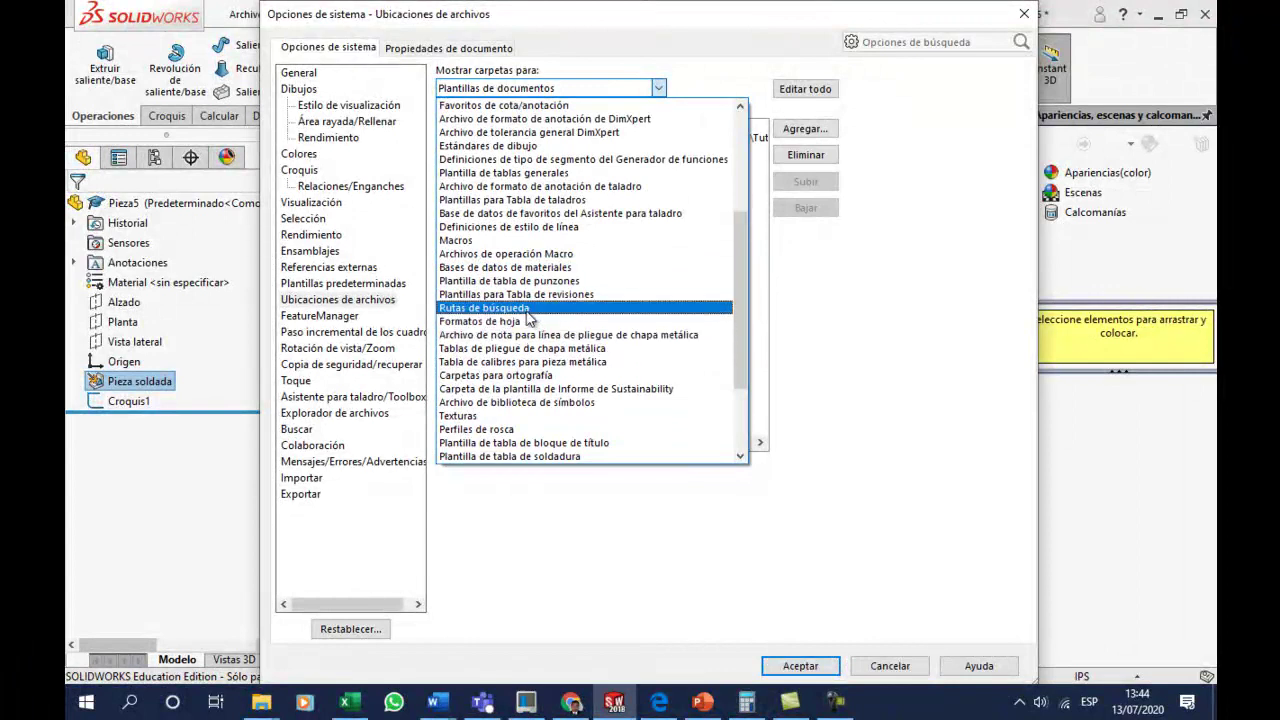
scroll(530, 318, "down", 1)
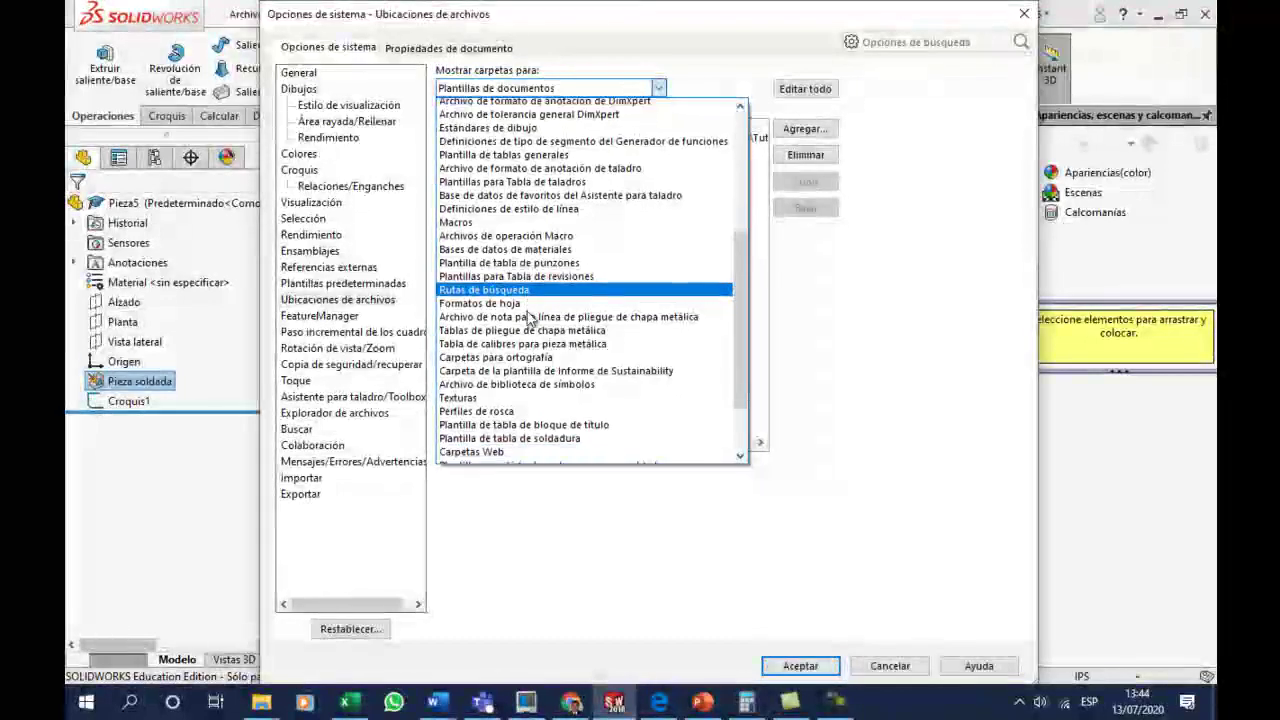
scroll(530, 318, "down", 2)
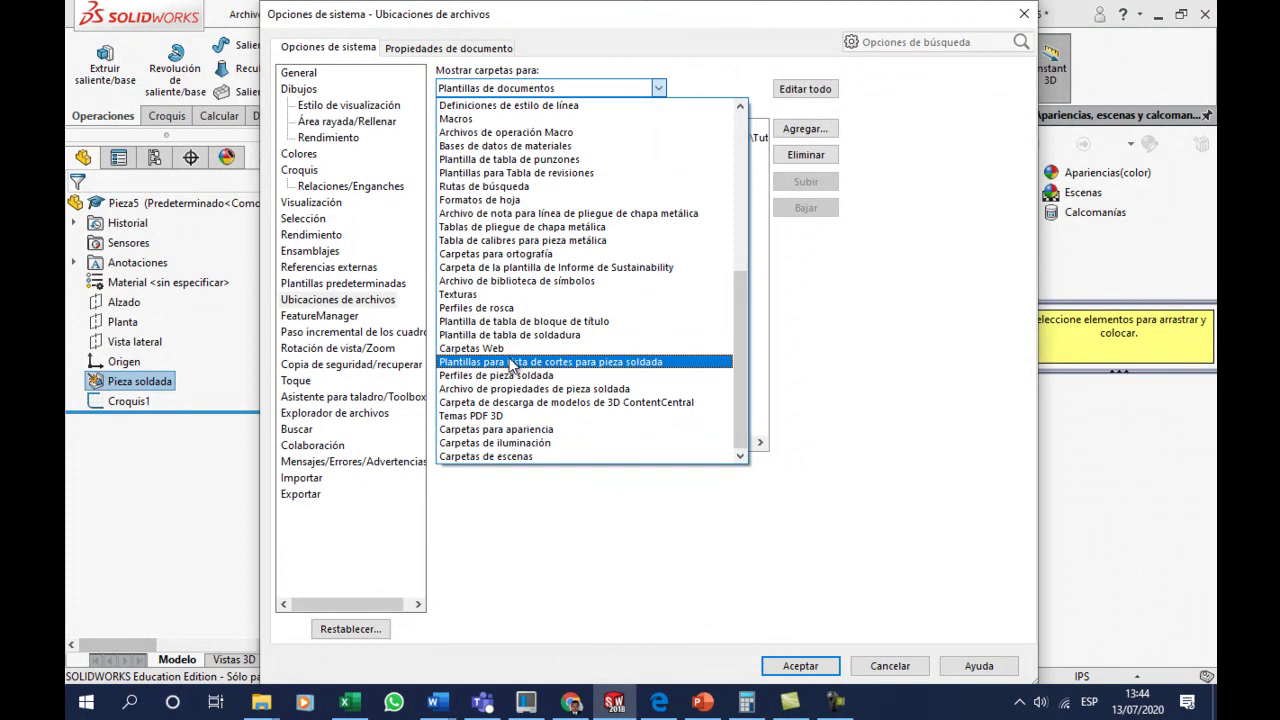
left_click(566, 376)
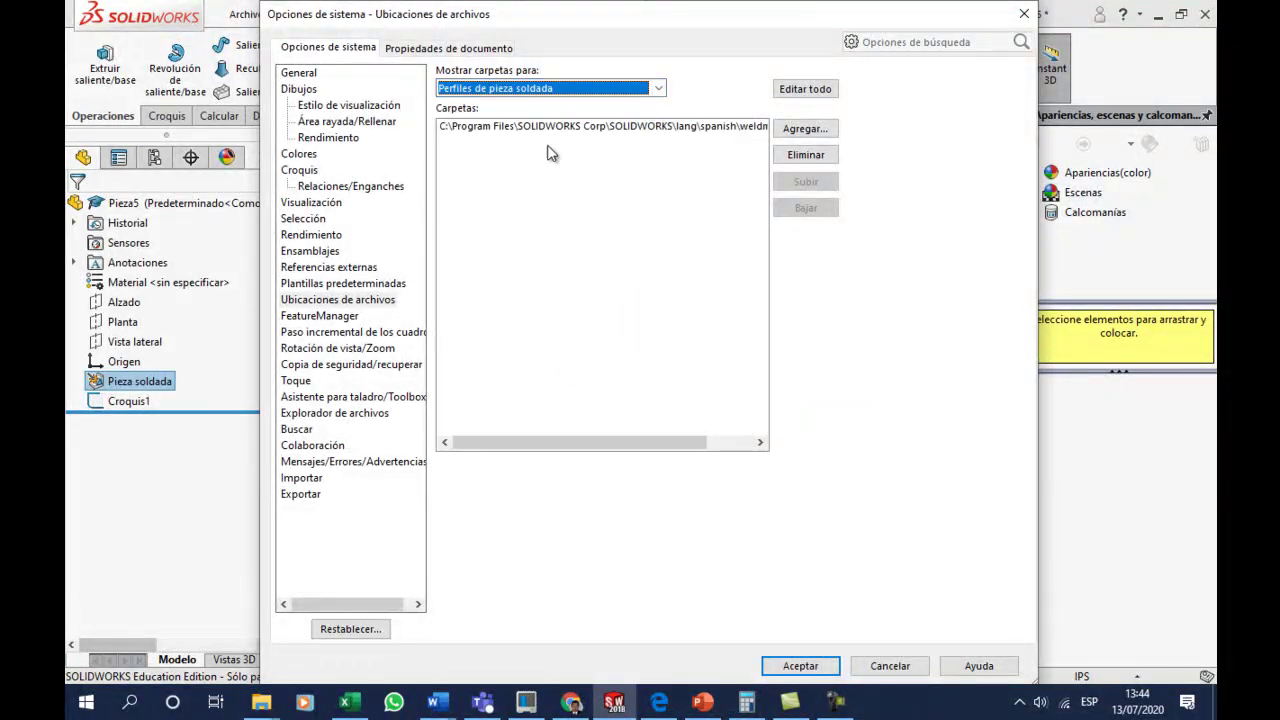
left_click_drag(629, 442, 716, 449)
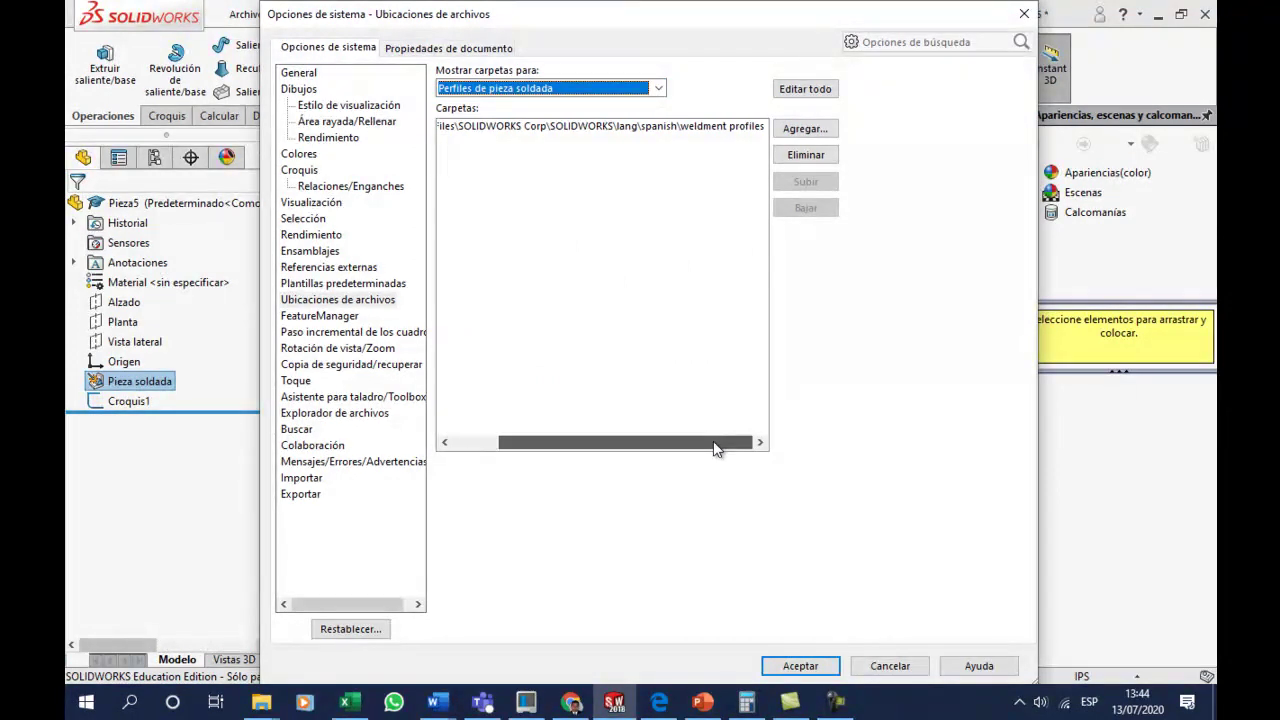
mouse_move(686, 445)
left_mouse_down()
mouse_move(602, 445)
mouse_move(656, 445)
left_mouse_up()
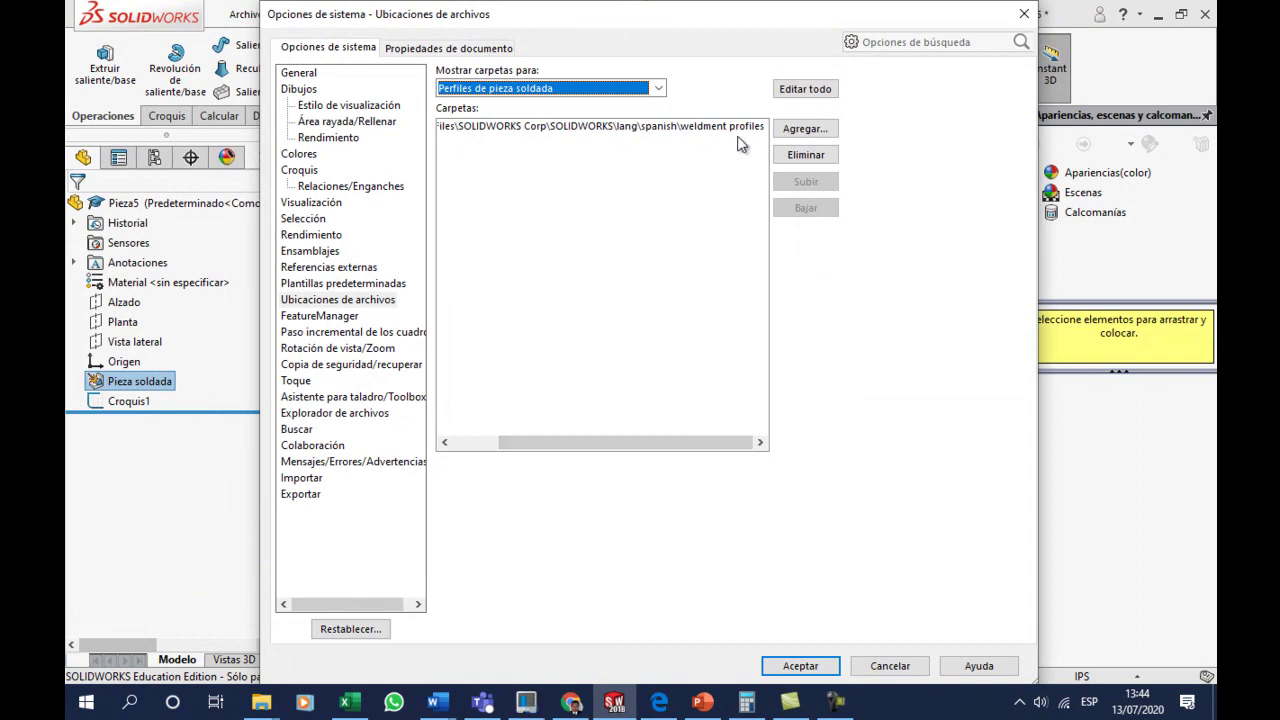
mouse_move(686, 441)
left_mouse_down()
mouse_move(657, 441)
mouse_move(700, 441)
mouse_move(605, 442)
mouse_move(678, 447)
left_mouse_up()
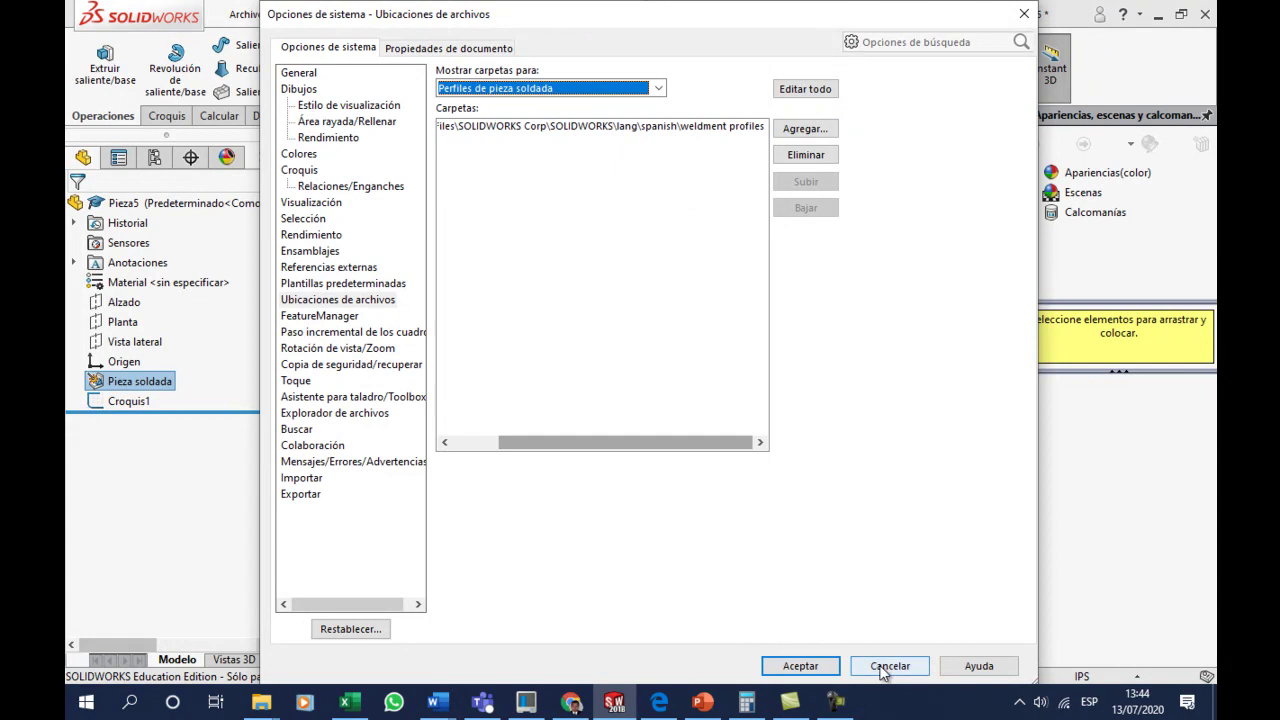
left_click(888, 665)
- Copy the tubo 2in x 0.125 in profile file from Documentos
left_click(261, 702)
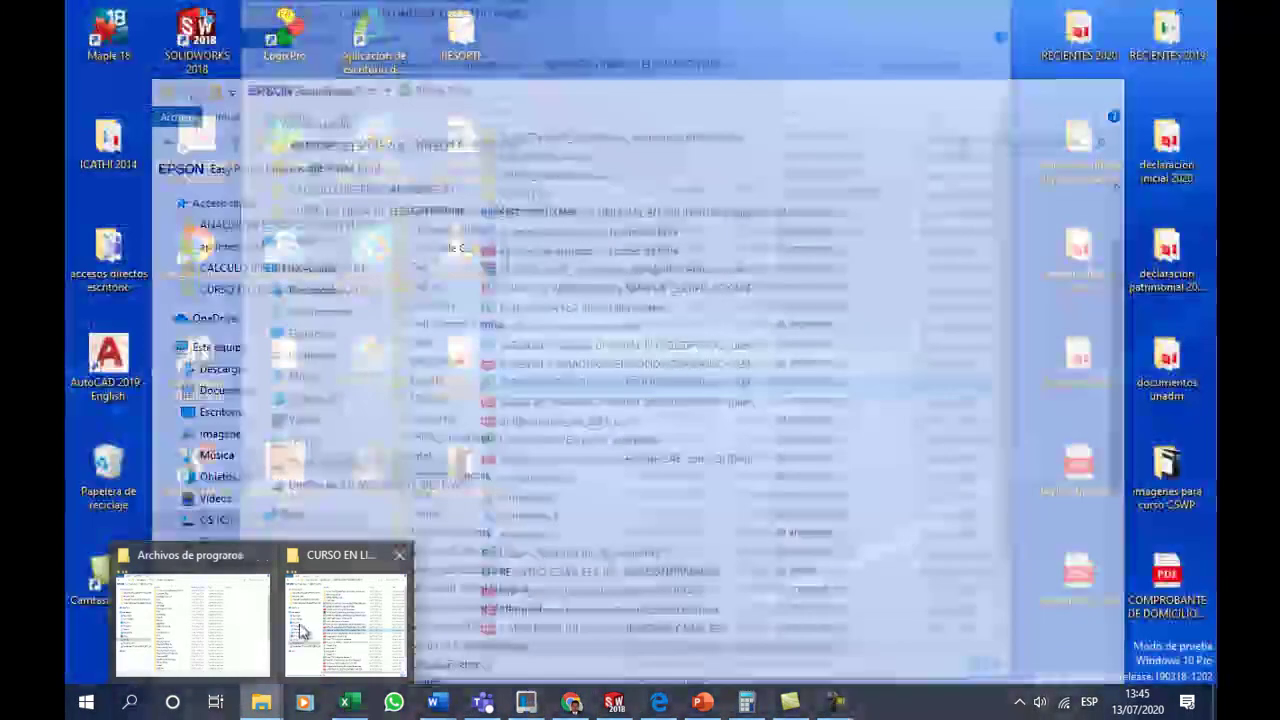
left_click(230, 620)
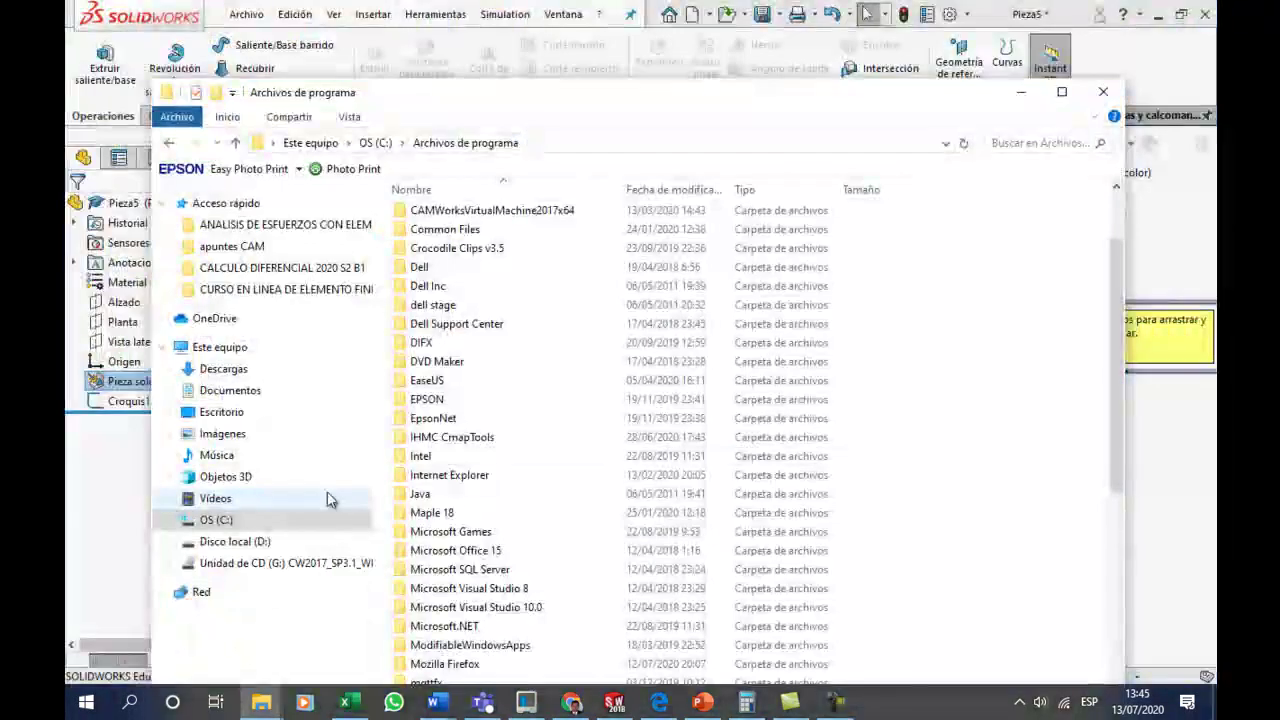
left_click(232, 390)
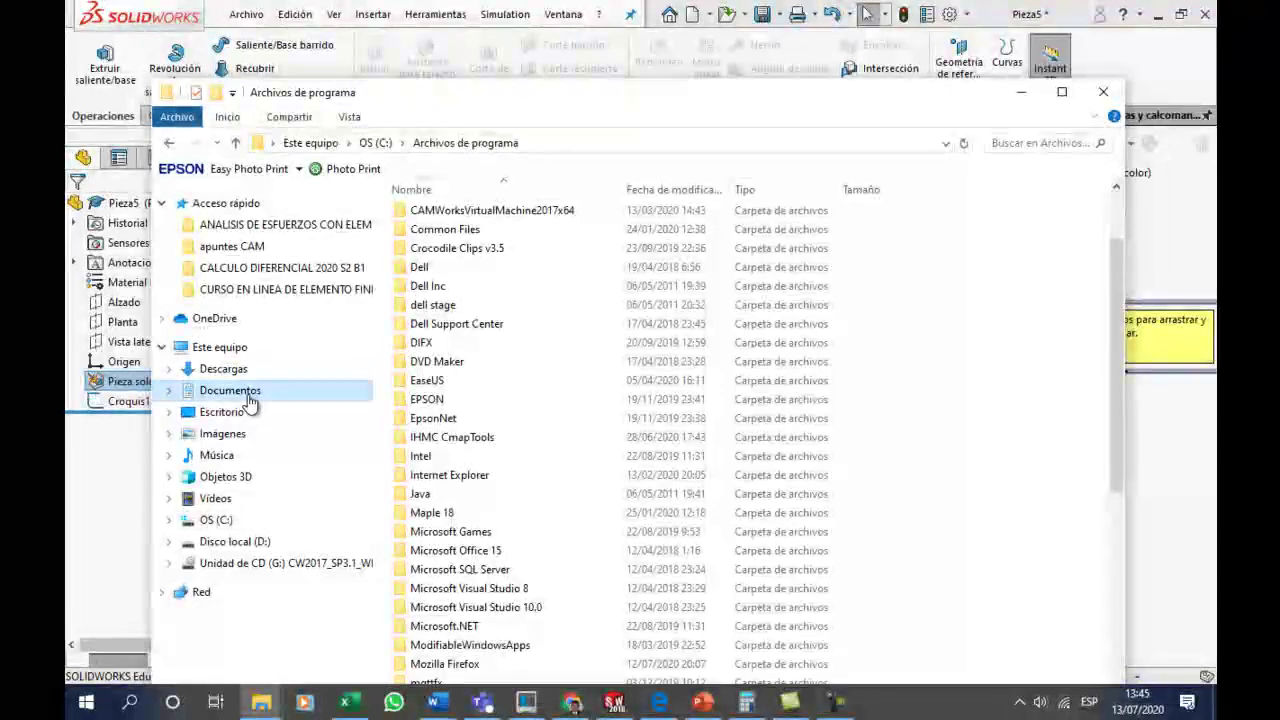
right_click(456, 217)
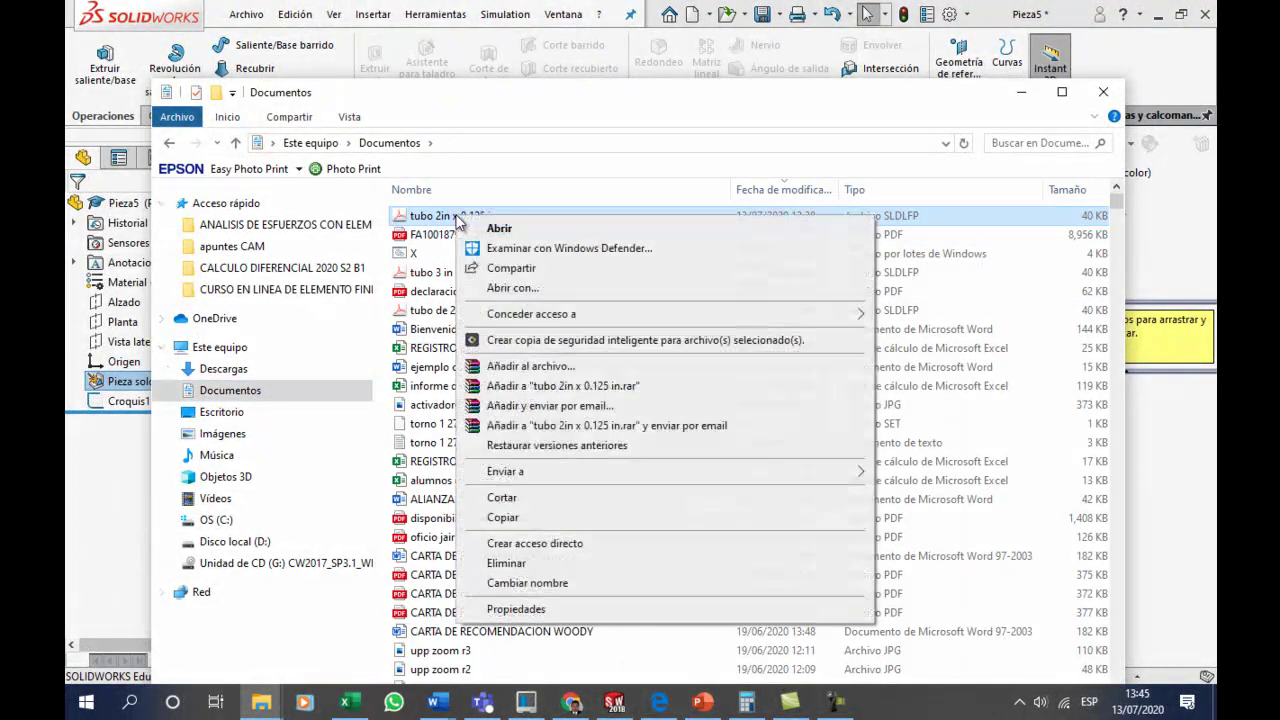
left_click(497, 519)
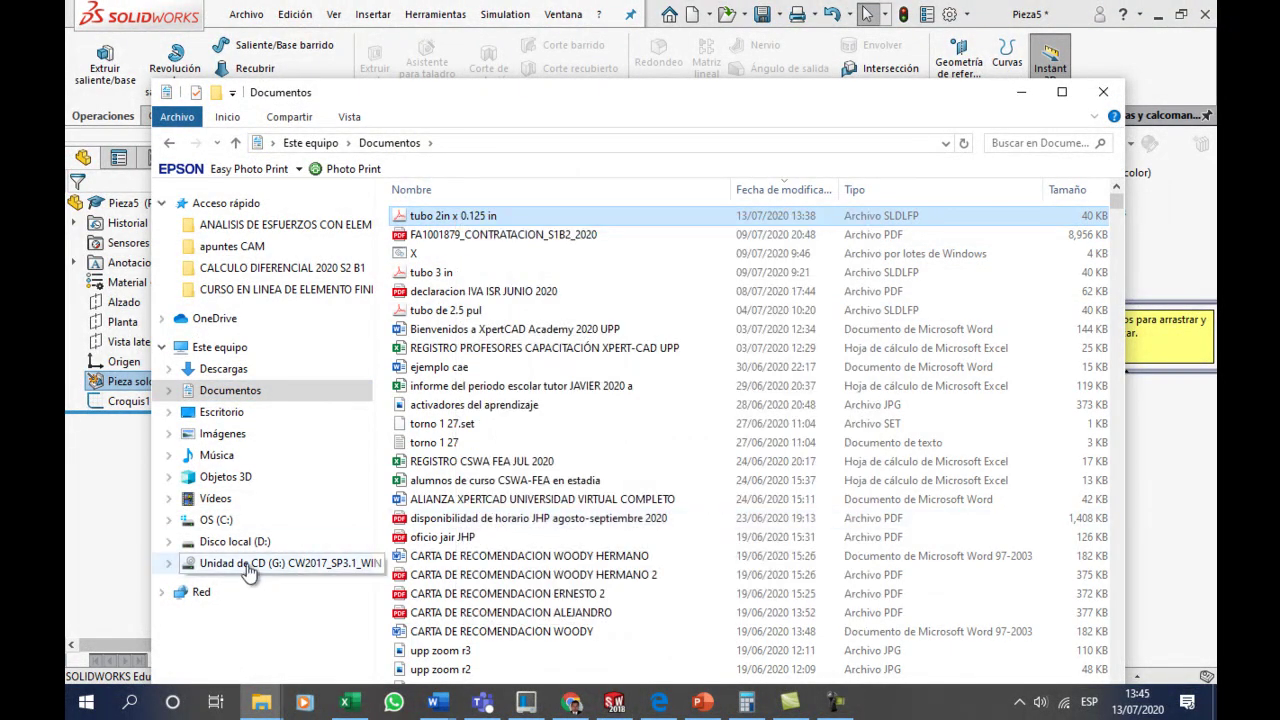
- Browse to C:\Archivos de programa\SOLIDWORKS Corp\SOLIDWORKS\lang\spanish\weldment profiles
left_click(236, 541)
left_click(222, 522)
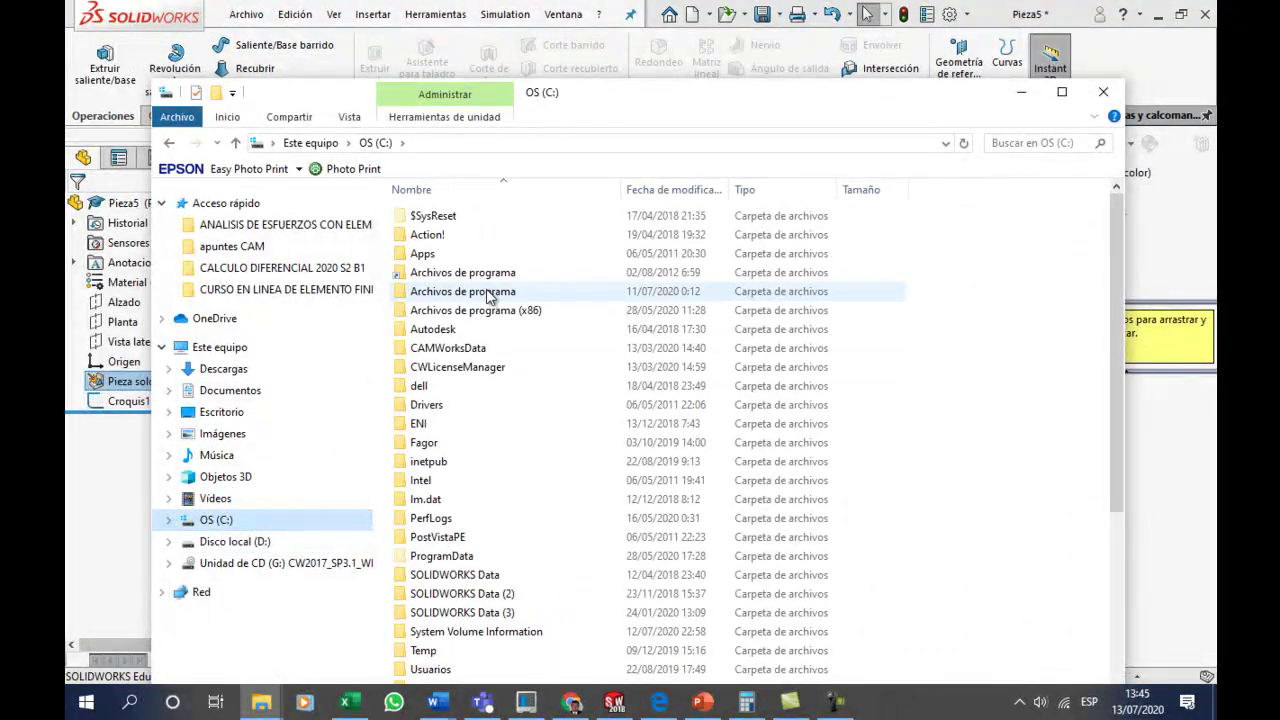
double_click(470, 298)
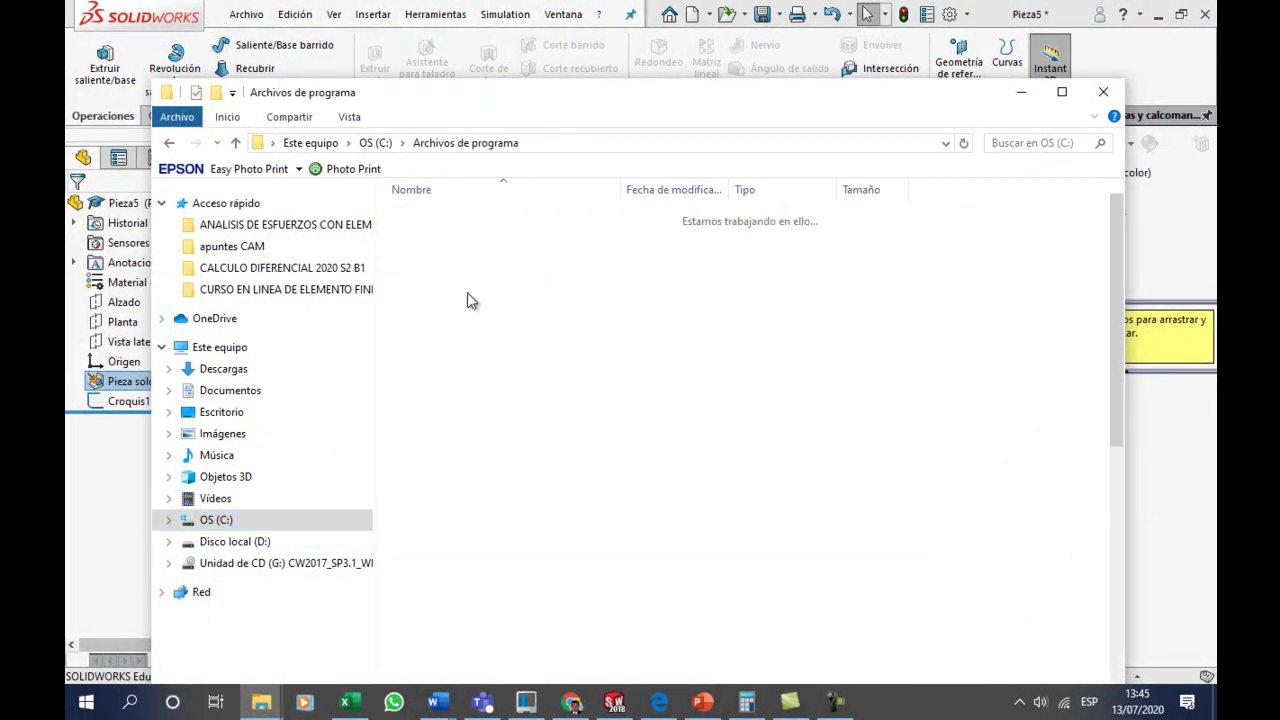
scroll(472, 540, "down", 7)
scroll(470, 562, "down", 2)
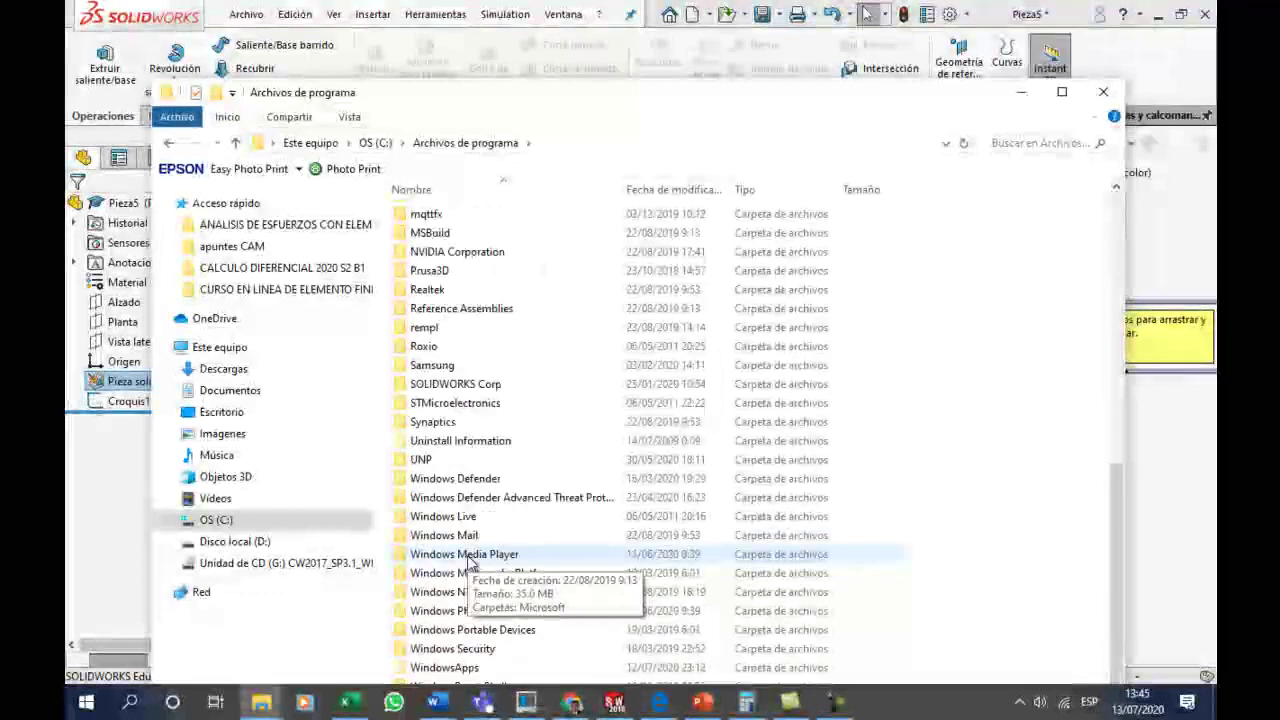
double_click(465, 378)
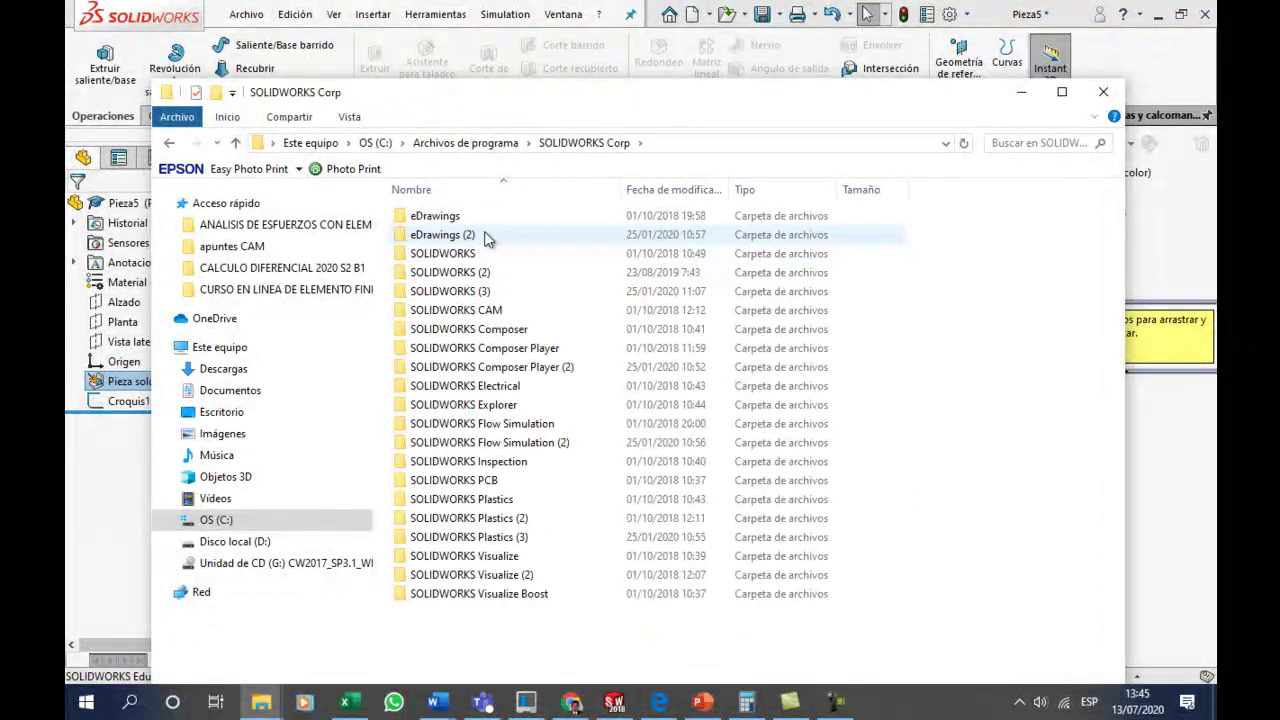
double_click(478, 253)
double_click(425, 216)
double_click(430, 217)
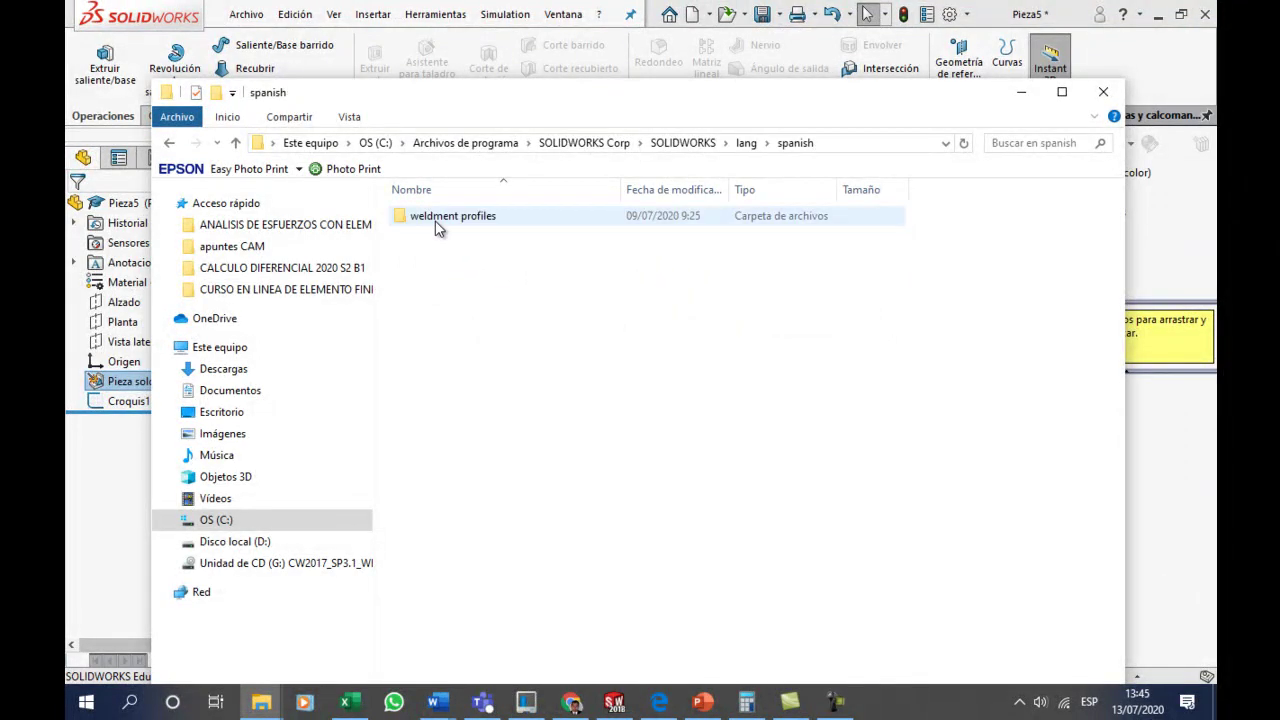
double_click(487, 220)
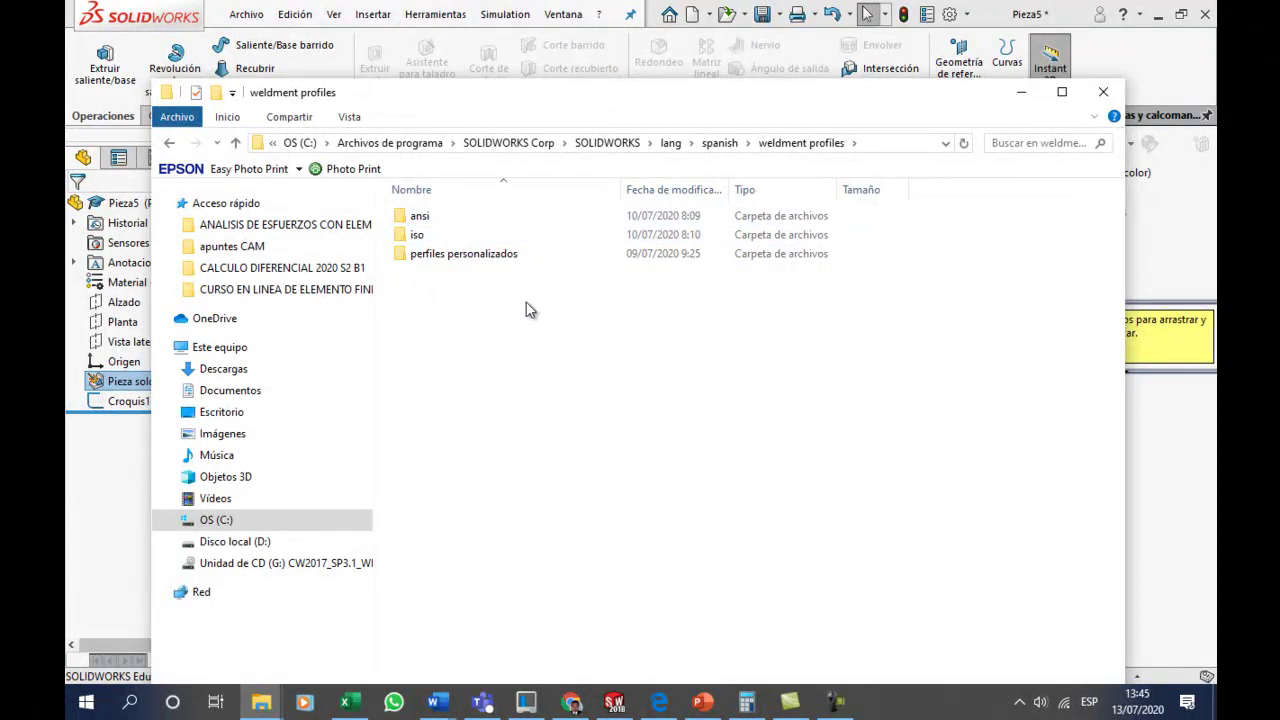
- Create a perfiles personalizados 2 folder with a tuberias subfolder inside weldment profiles
right_click(550, 347)
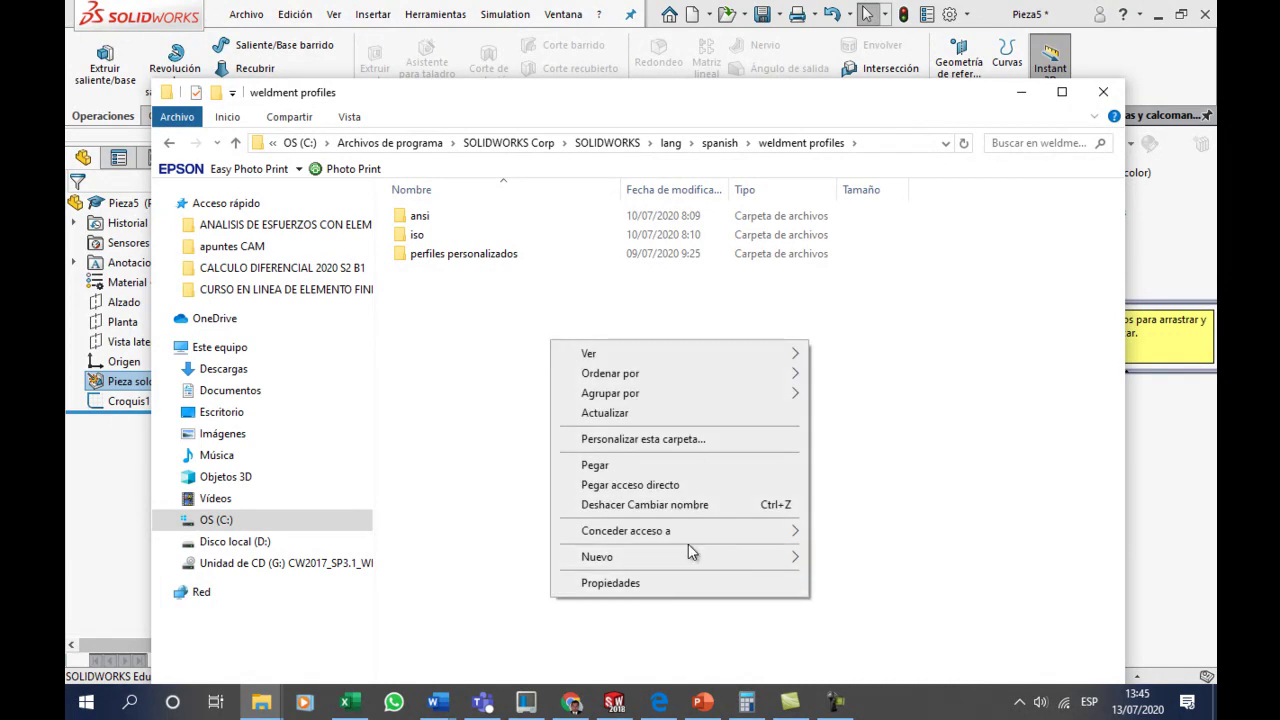
mouse_move(640, 556)
left_click(825, 560)
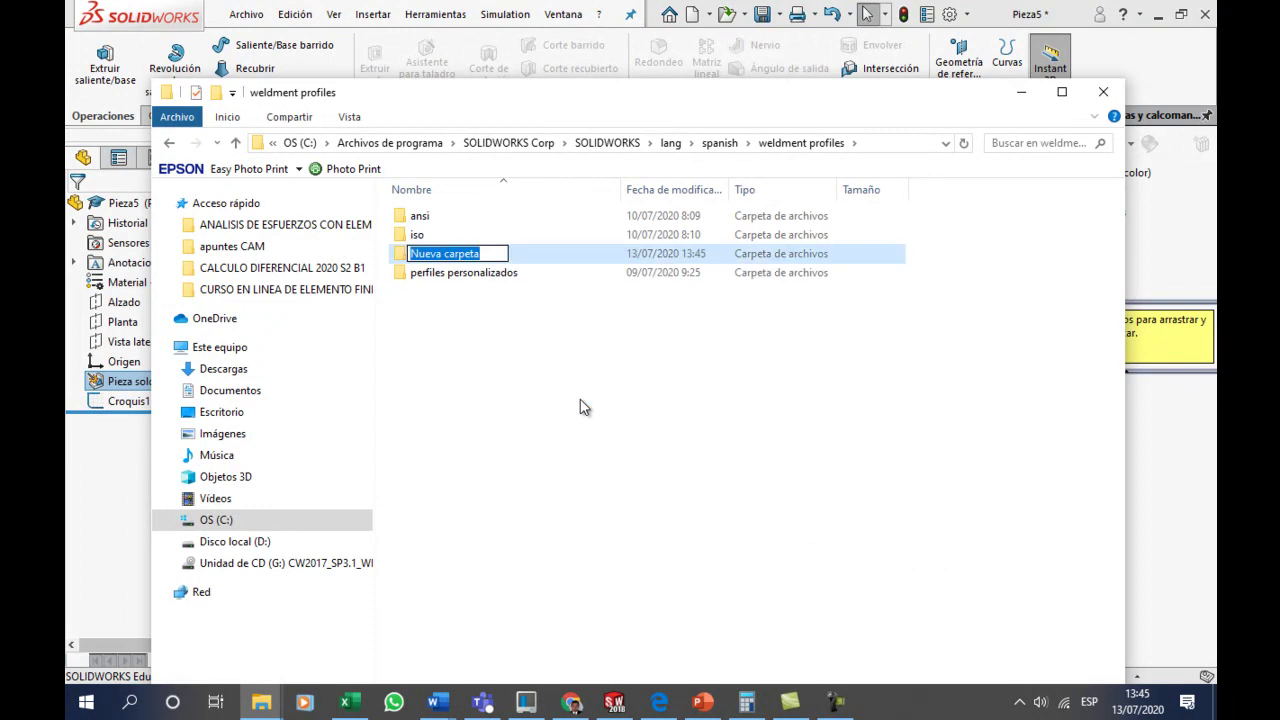
type("perfiles personalizados 2")
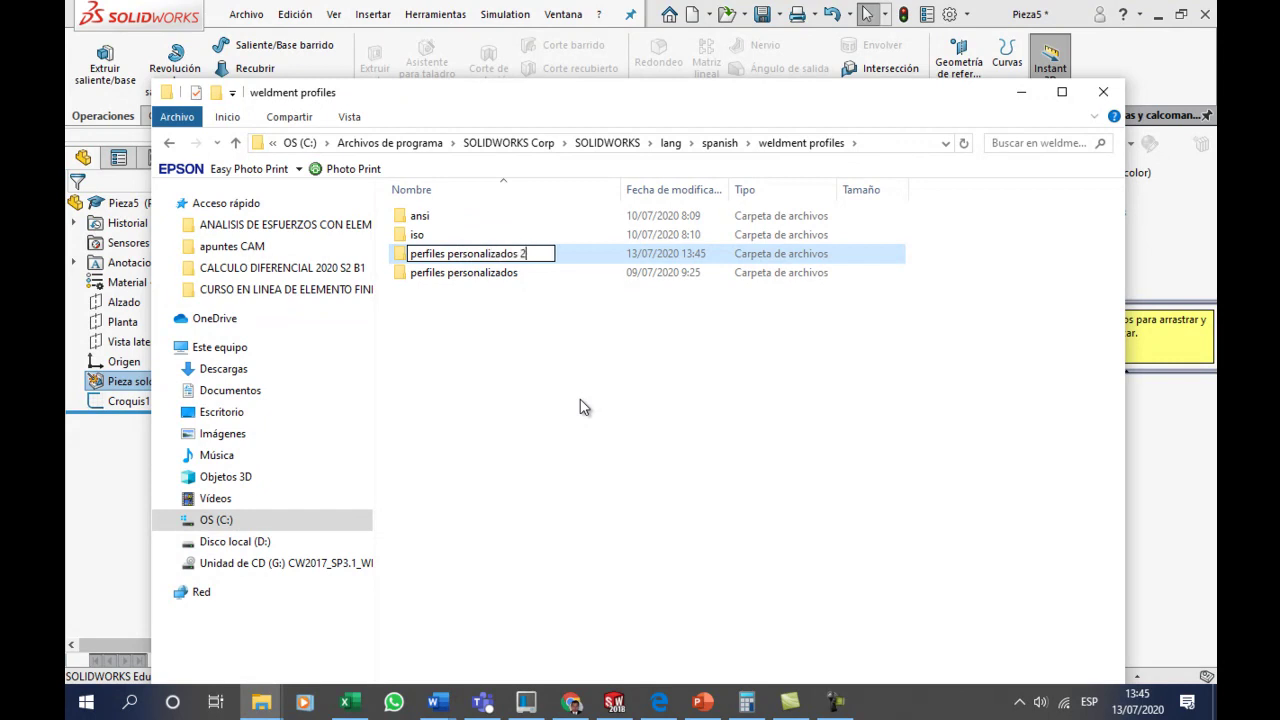
left_click(491, 340)
left_click(488, 270)
double_click(488, 270)
right_click(470, 299)
mouse_move(517, 496)
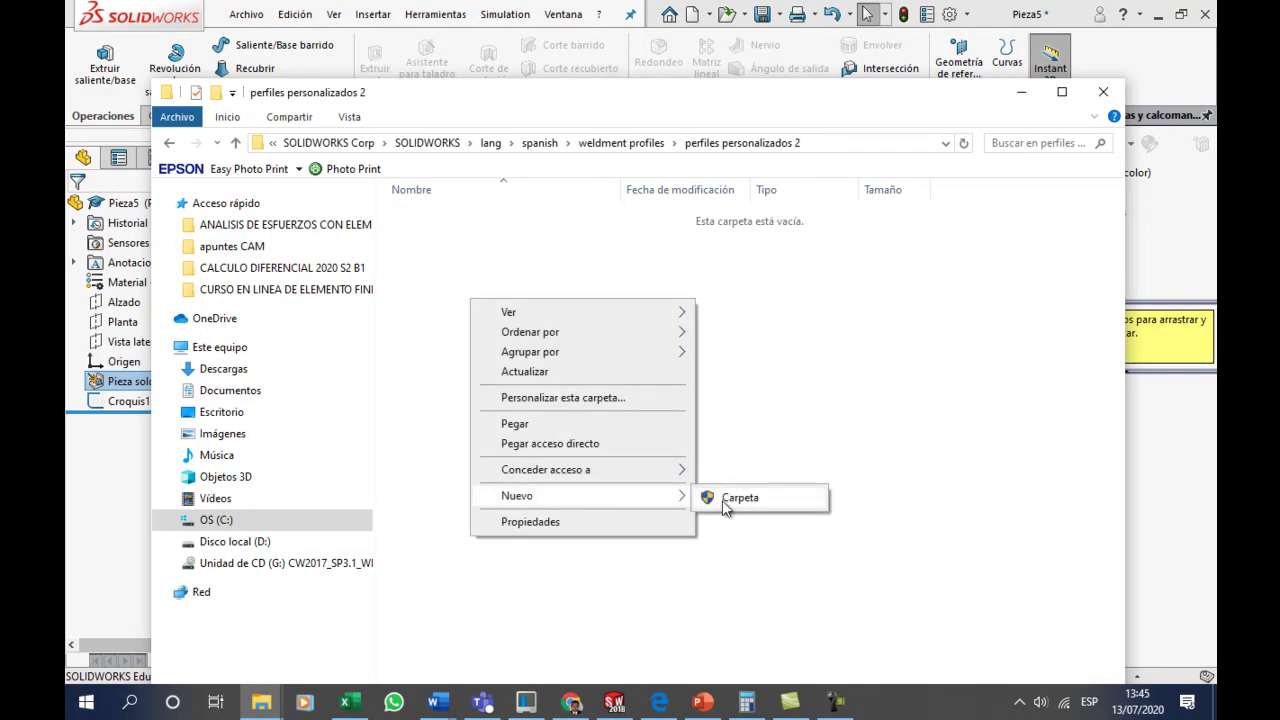
left_click(724, 500)
type("tuberias")
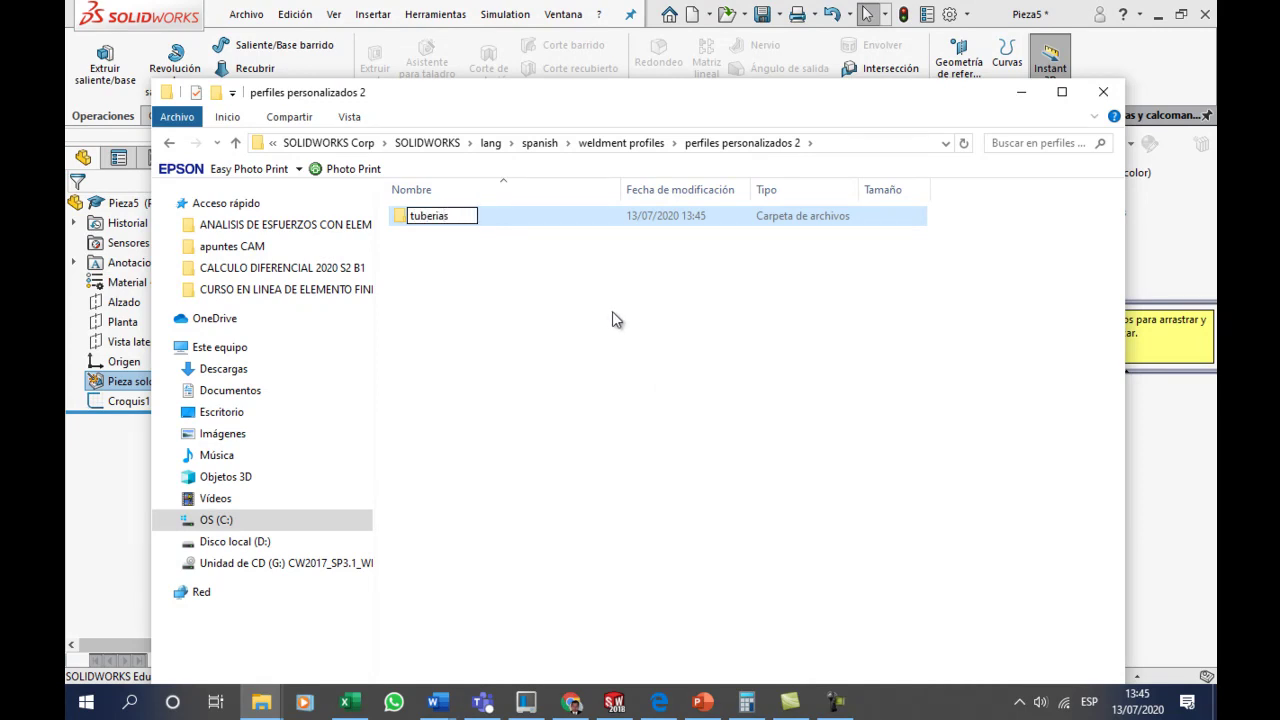
left_click(614, 318)
double_click(488, 226)
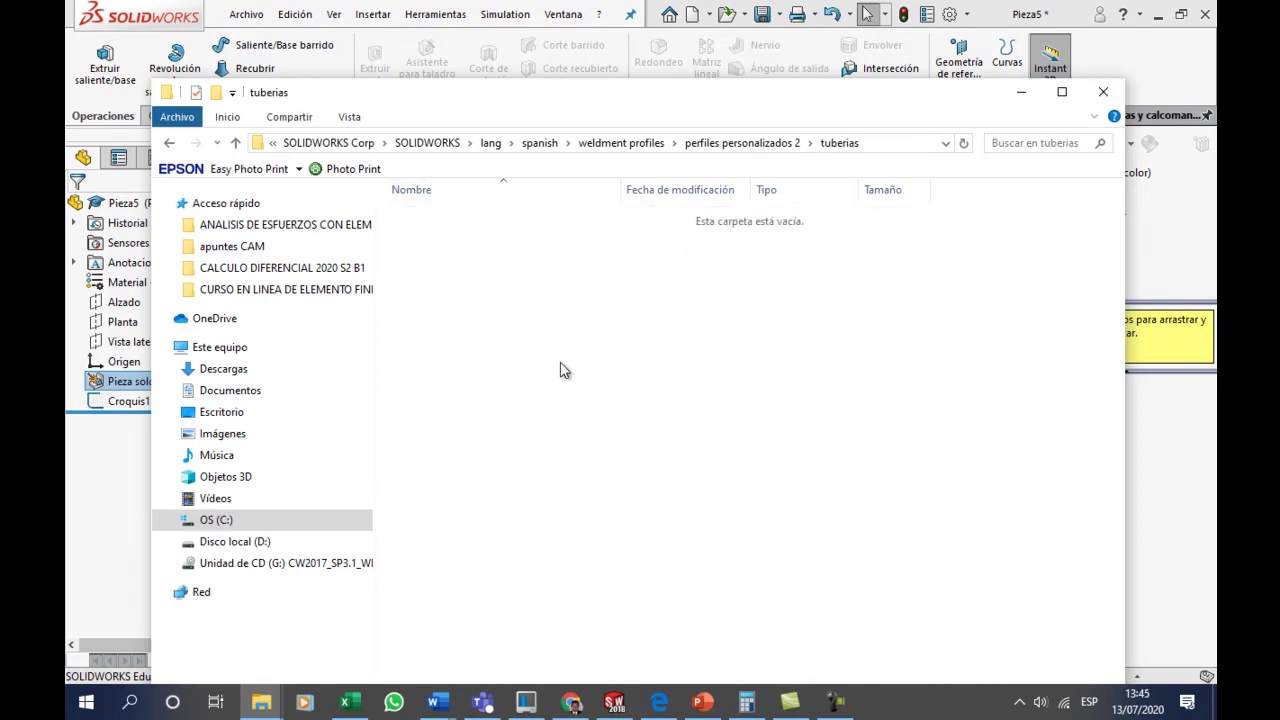
- Paste the pipe profile into tuberias, approve the admin prompt, and close Explorer
key("ctrl+v")
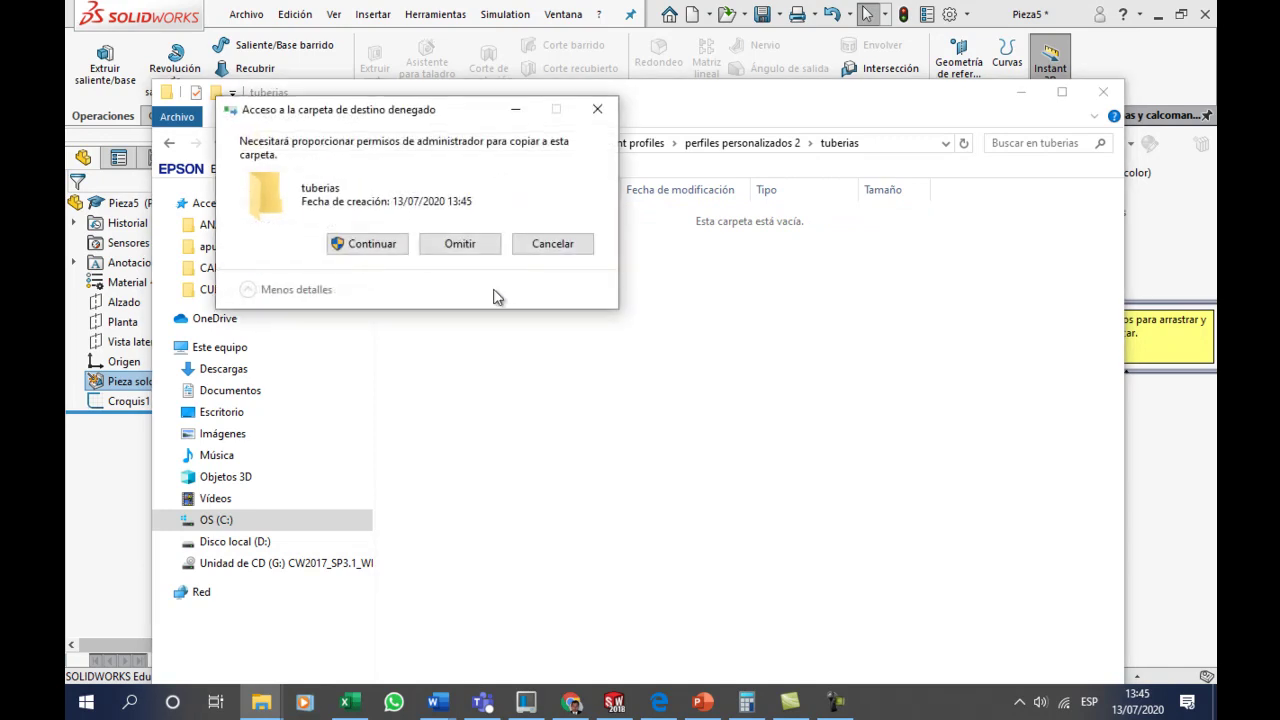
left_click(381, 248)
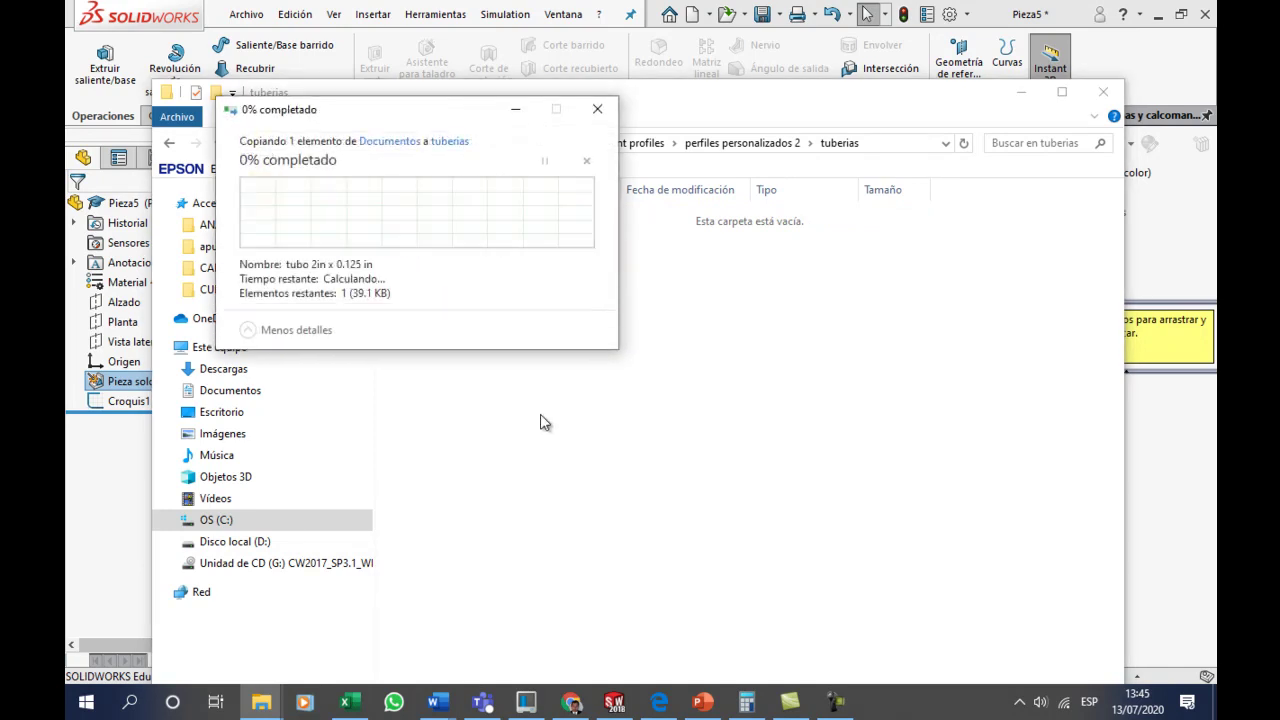
left_click(493, 302)
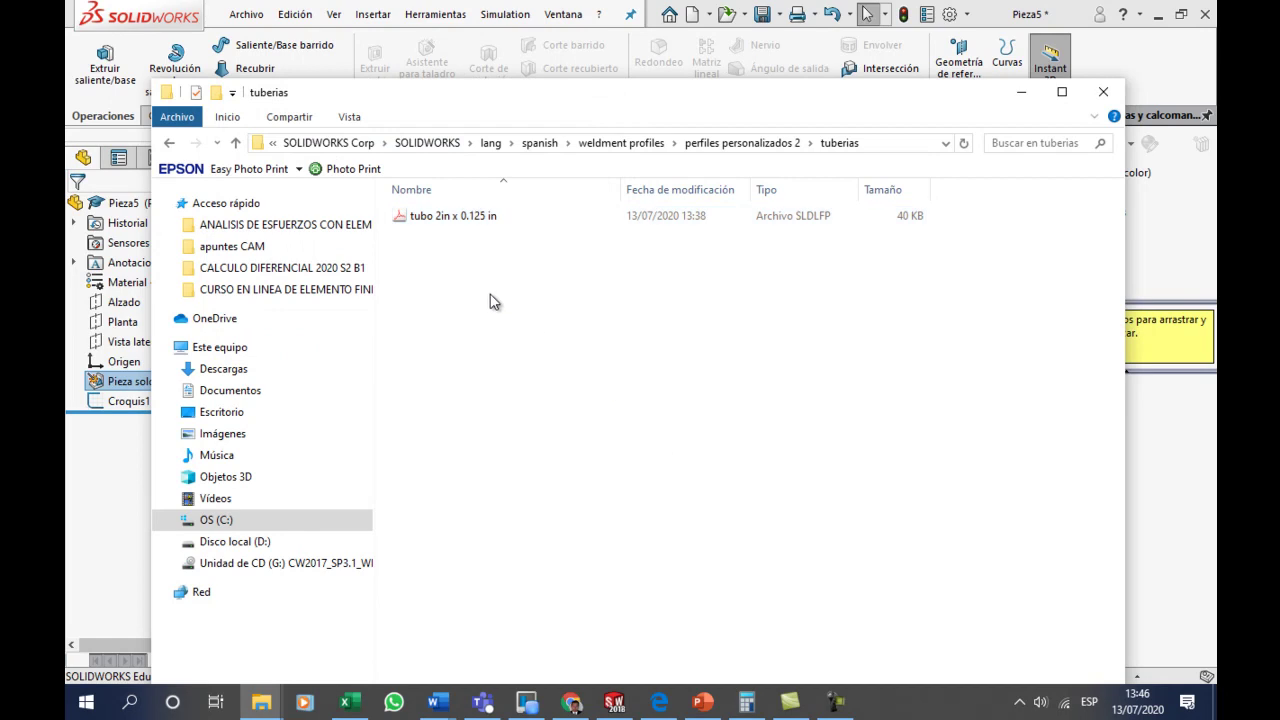
left_click(1103, 92)
left_click(390, 280)
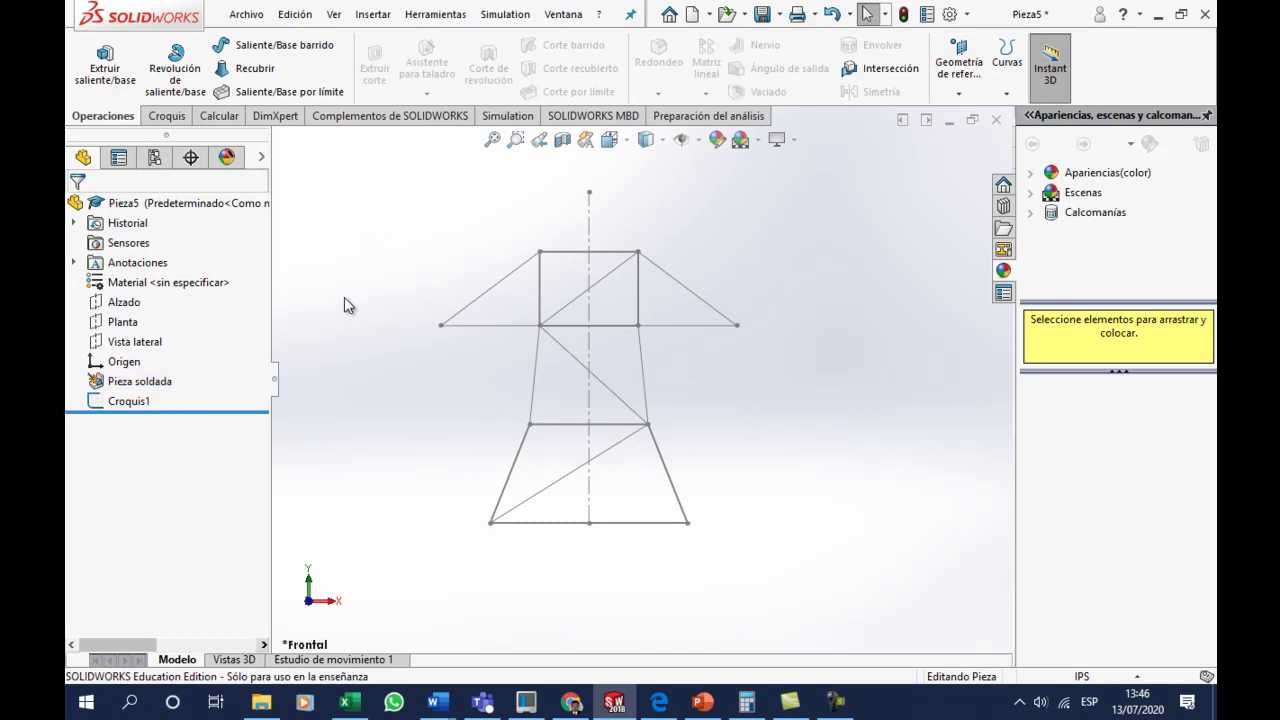
- Show the Piezas soldadas toolbar and start a new structural member
right_click(1093, 72)
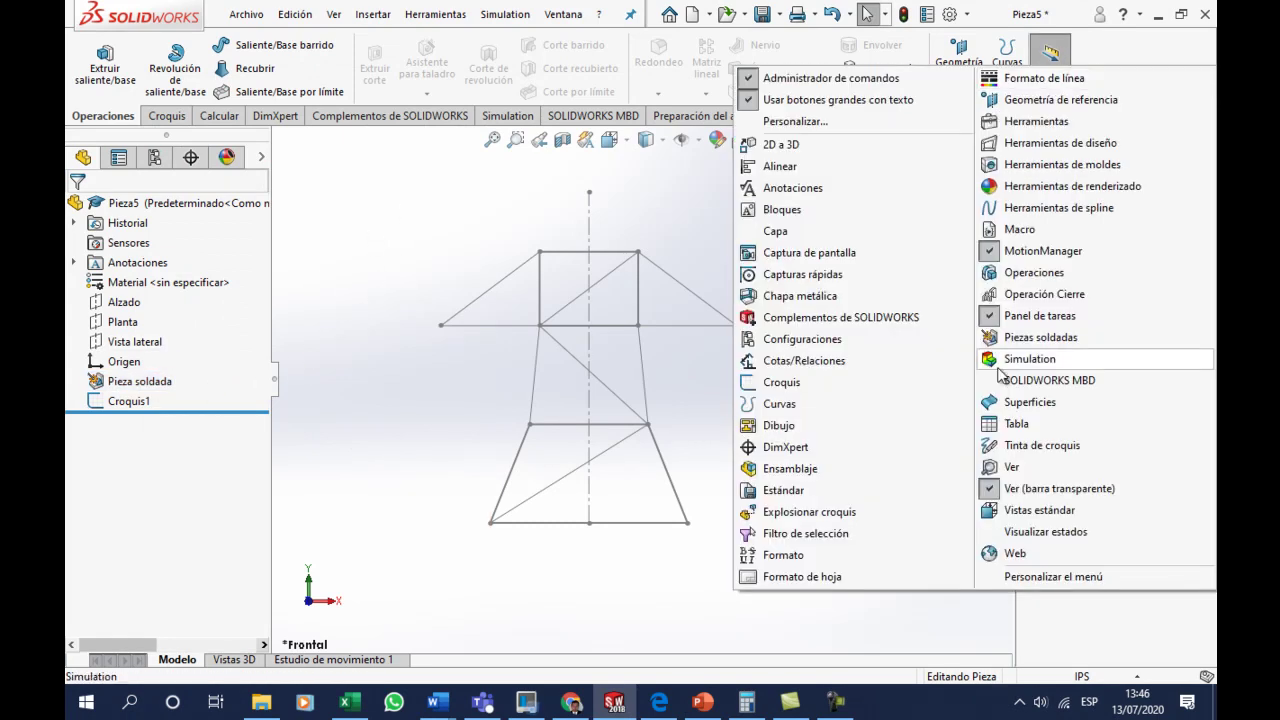
left_click(1040, 337)
left_click(346, 174)
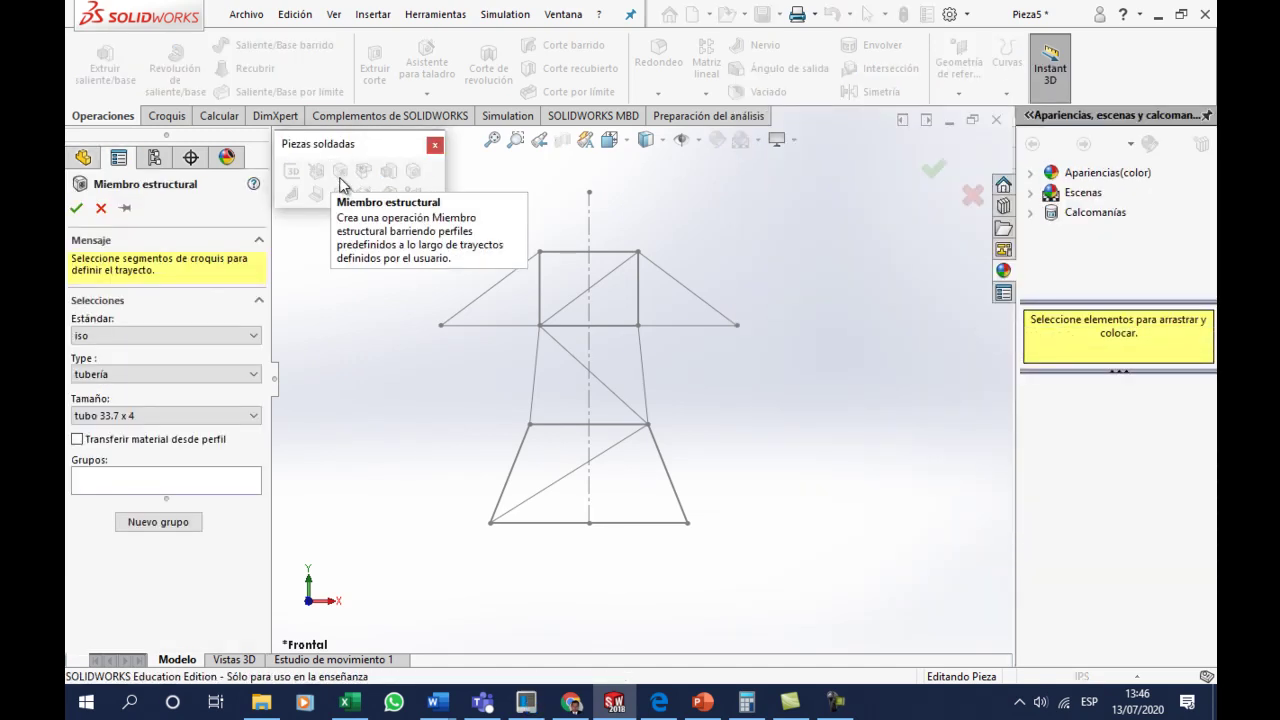
- Pick the perfiles personalizados 2 / tuberias / tubo 2in x 0.125 in profile and add the tower's bottom line
left_click(222, 337)
left_click(180, 391)
left_click(226, 376)
left_click(177, 392)
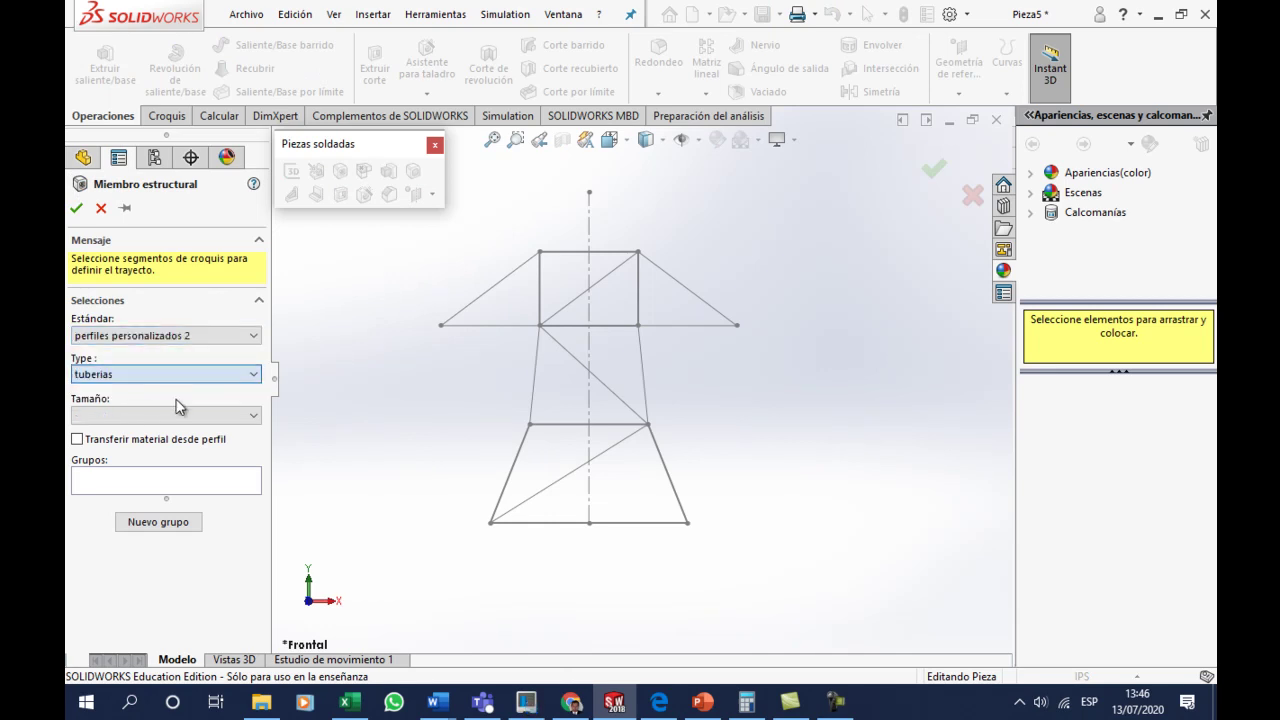
left_click(249, 414)
left_click(165, 434)
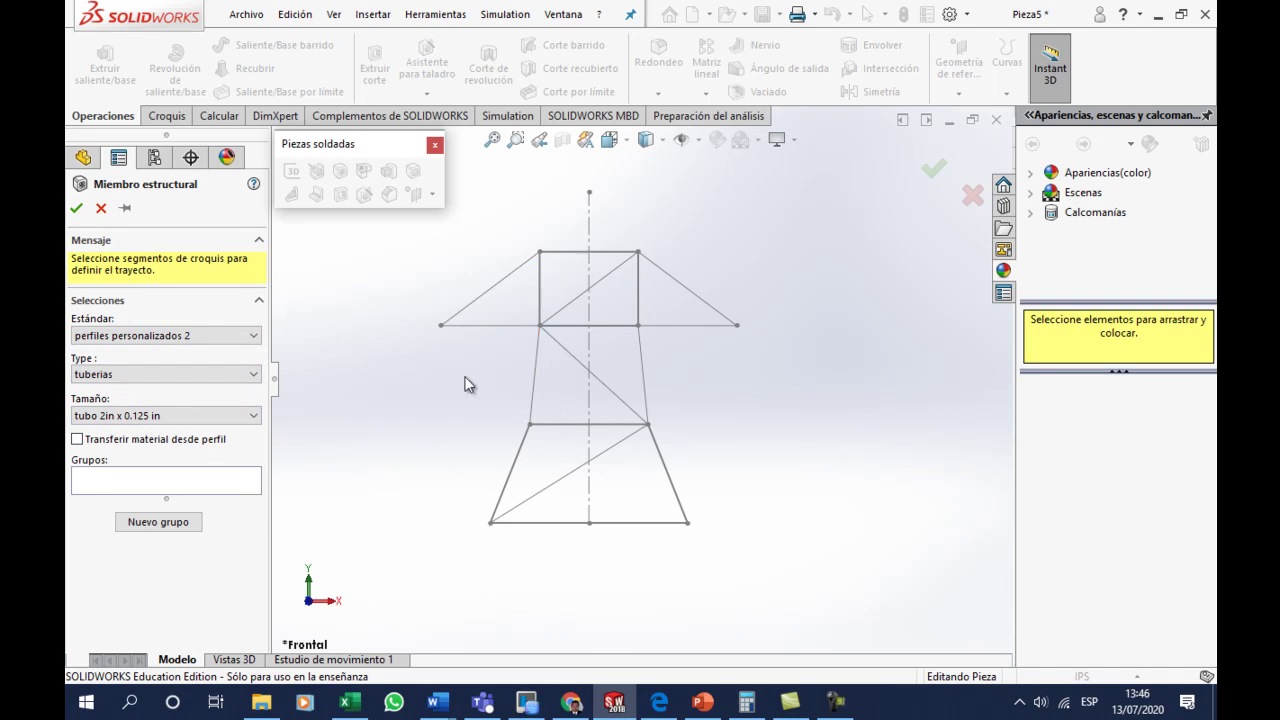
left_click(564, 522)
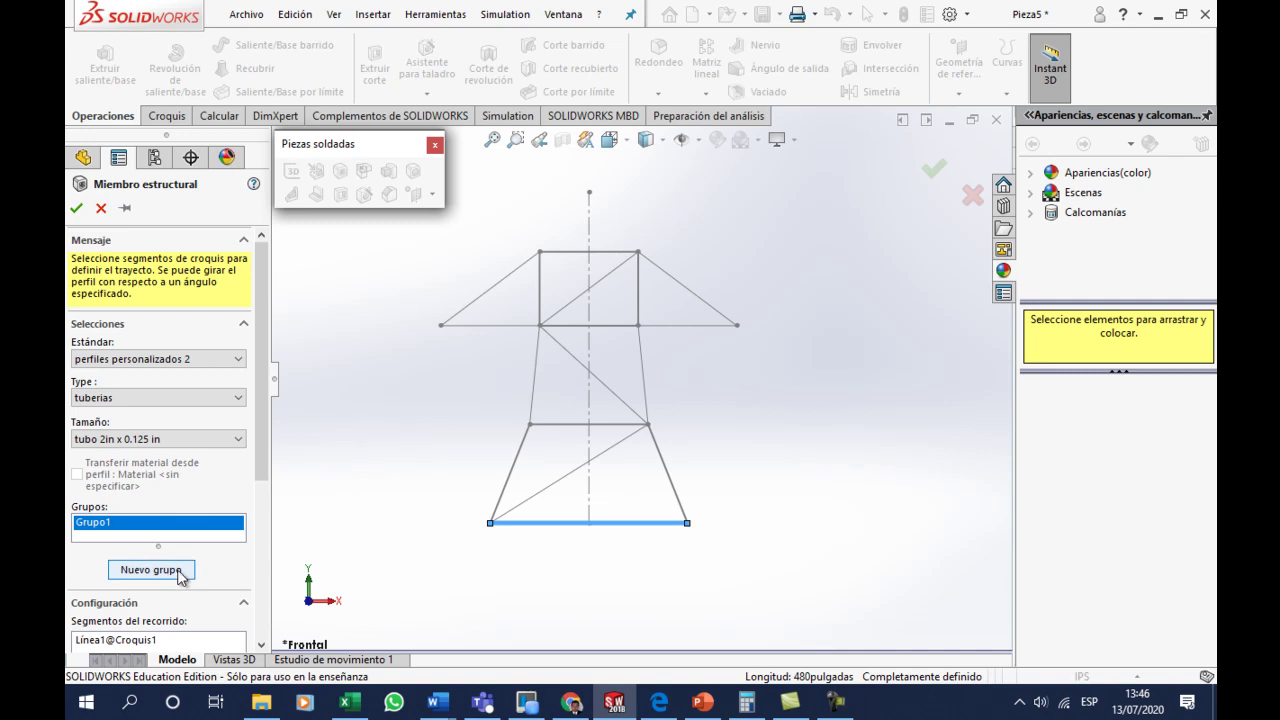
- Add Grupo2 with the three left-leg segments and Grupo3 with the right-leg segments
left_click(172, 576)
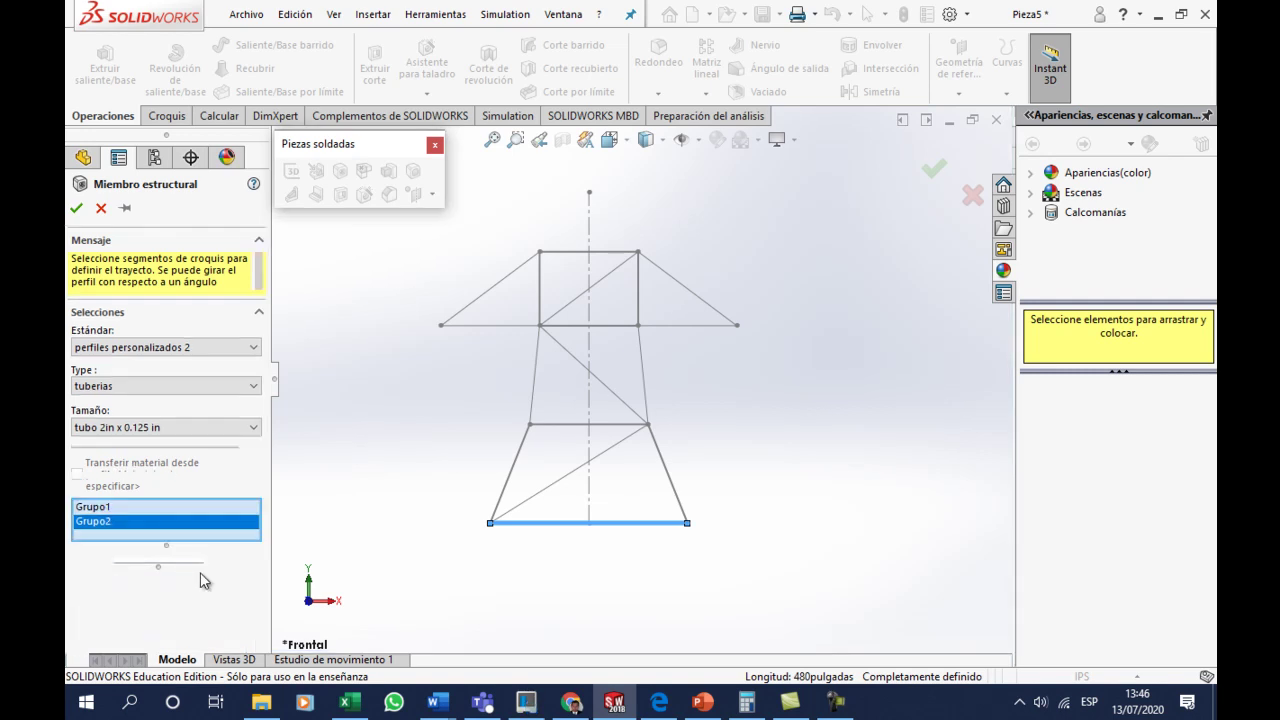
left_click(511, 482)
left_click(533, 395)
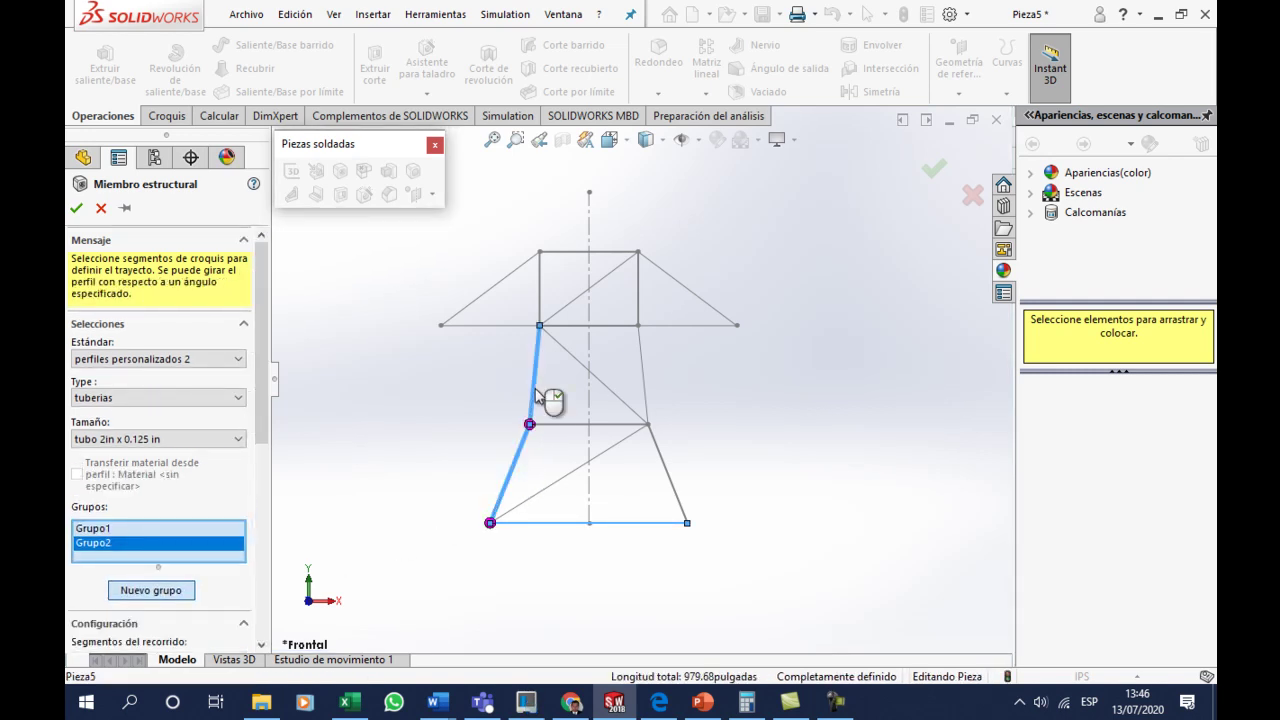
left_click(541, 300)
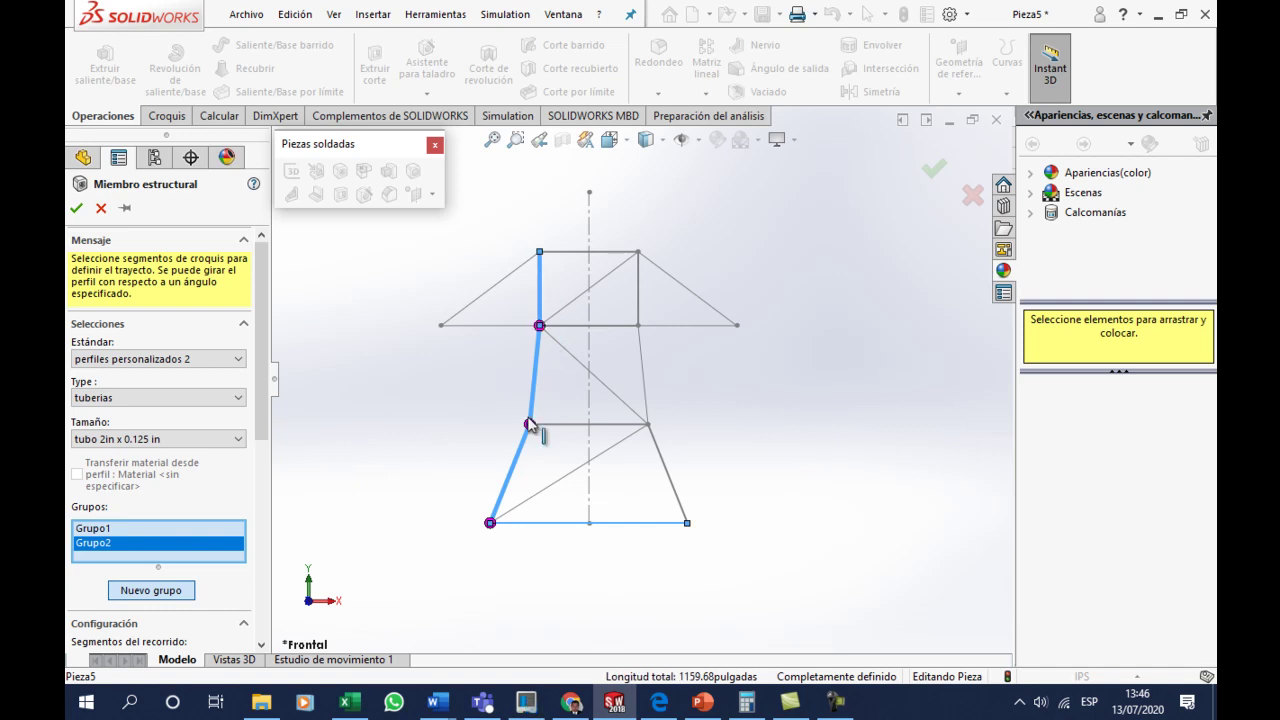
left_click(153, 591)
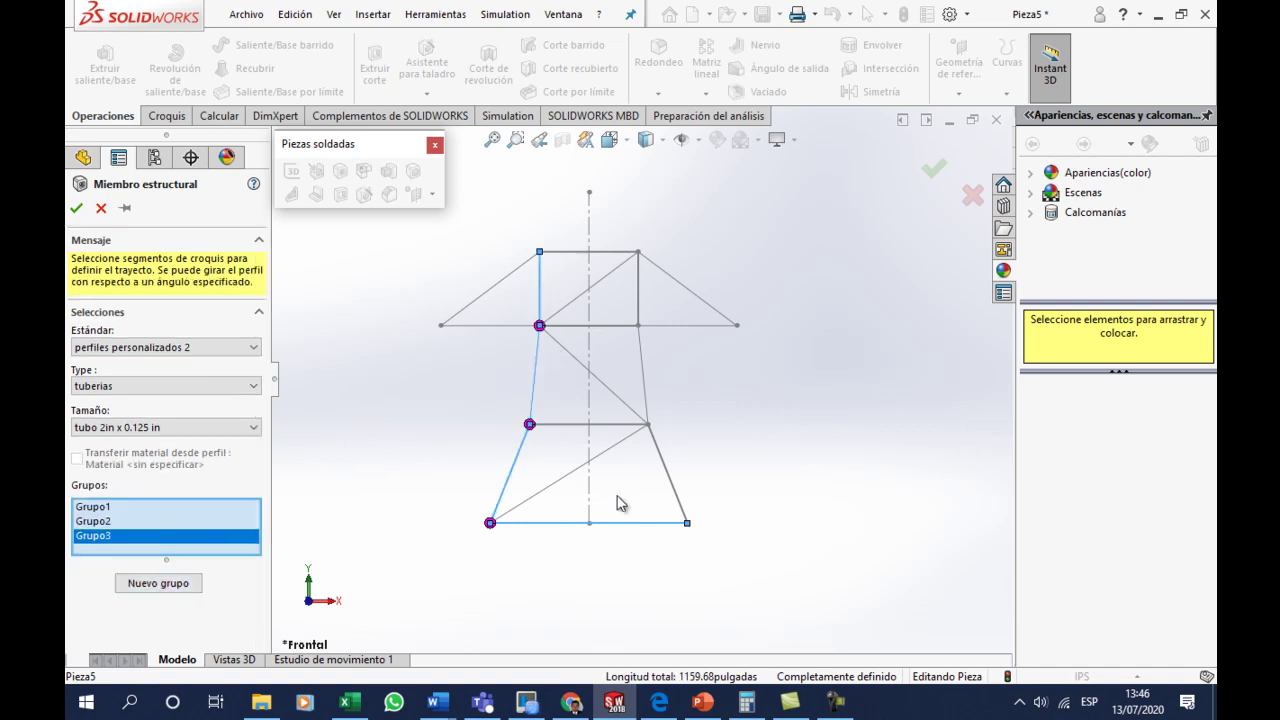
left_click(679, 503)
left_click(645, 390)
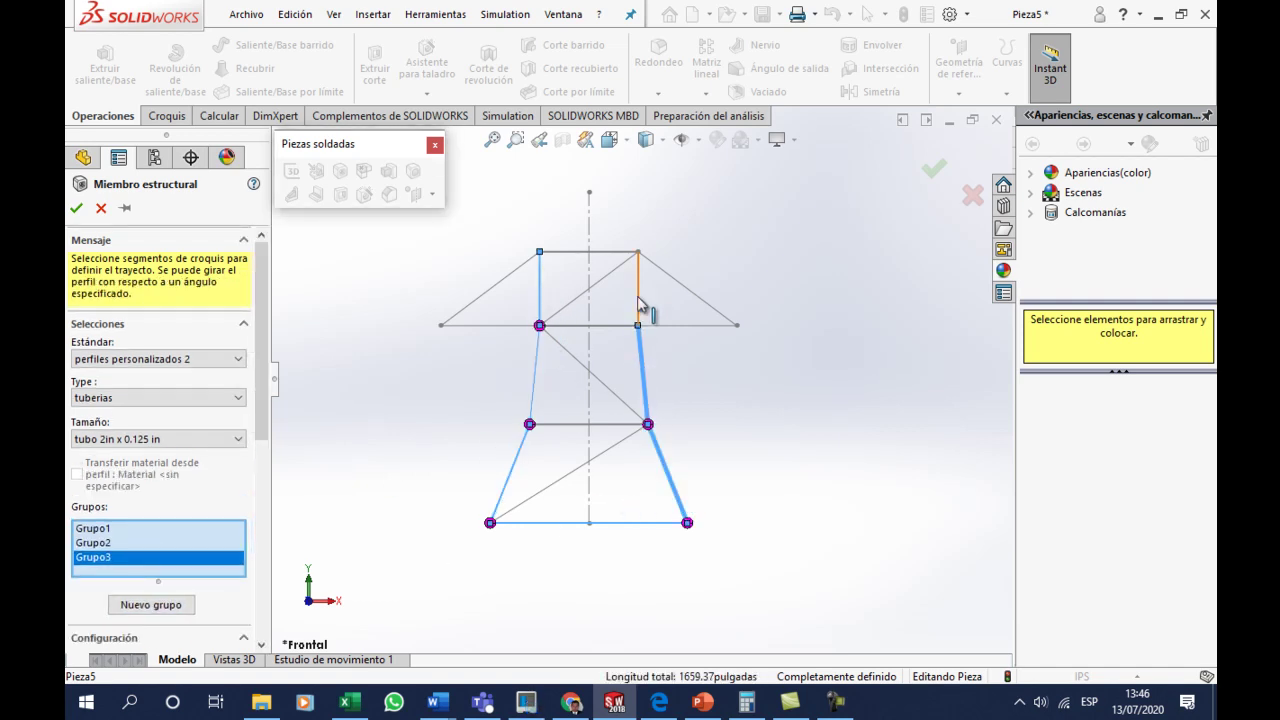
- Add Grupo4 with the three diagonal braces and Grupo5 with the three horizontal crossbars
left_click(151, 604)
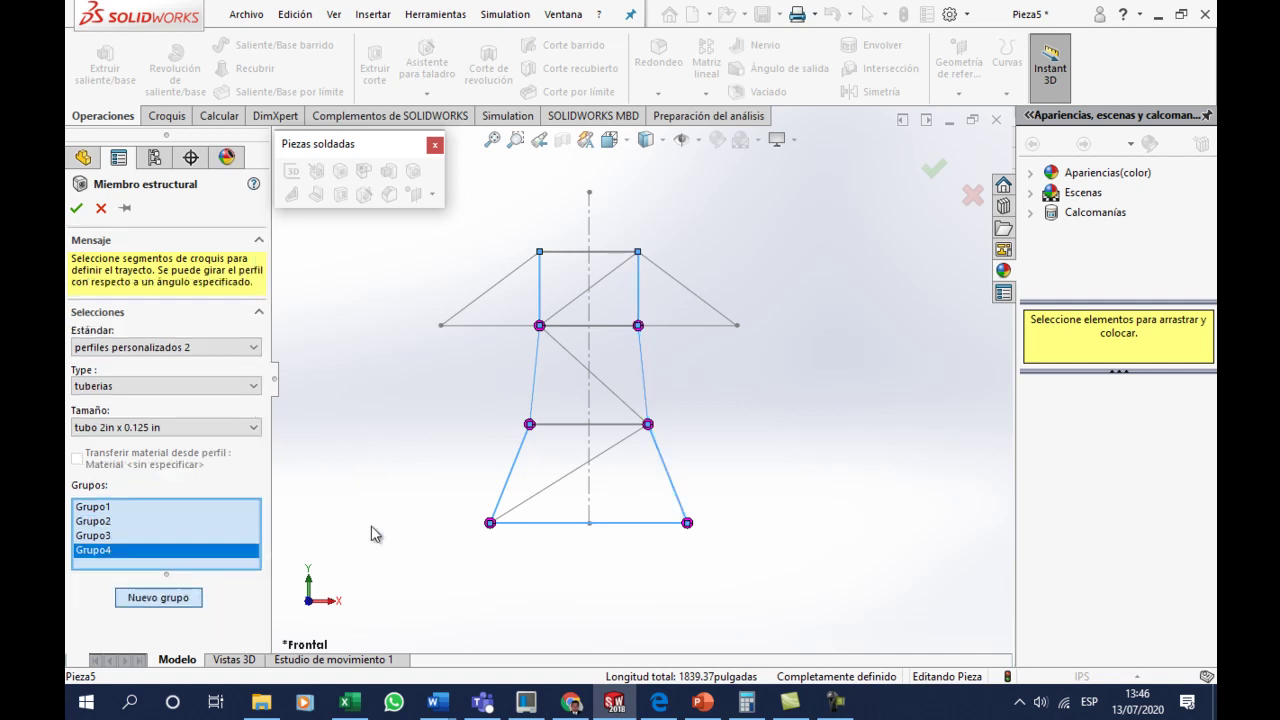
left_click(605, 450)
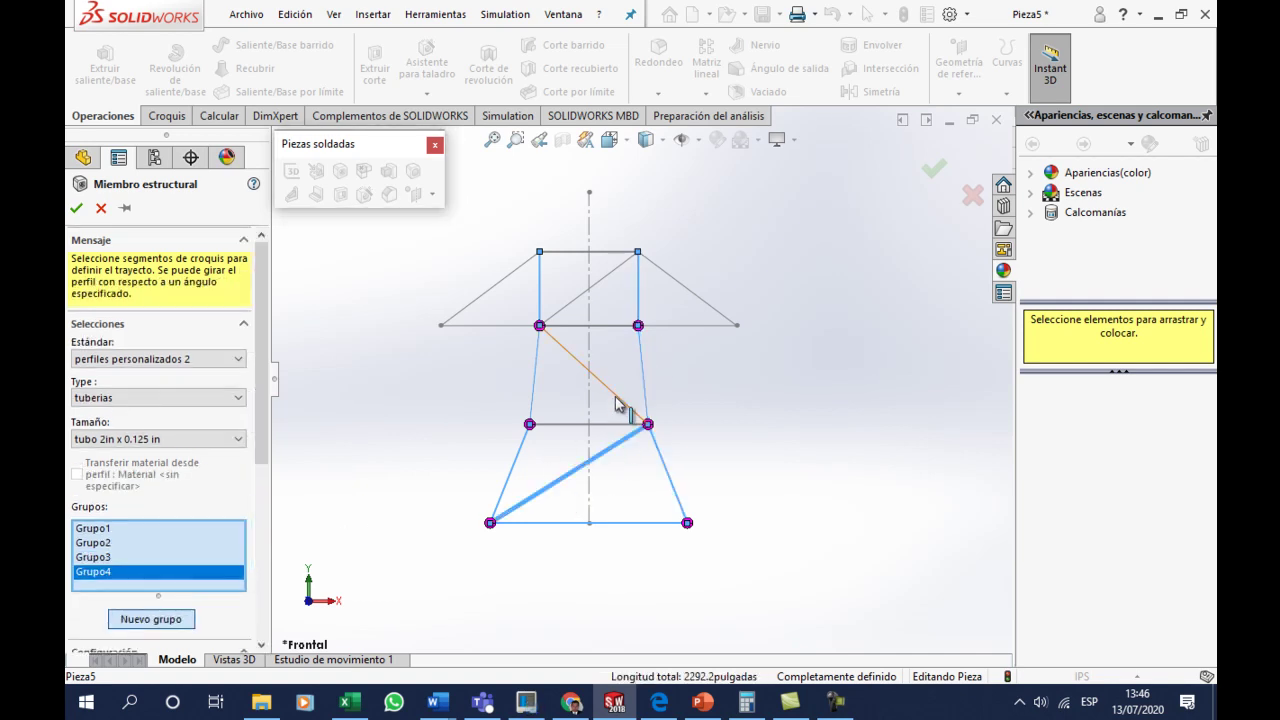
left_click(617, 400)
left_click(566, 315)
left_click(167, 620)
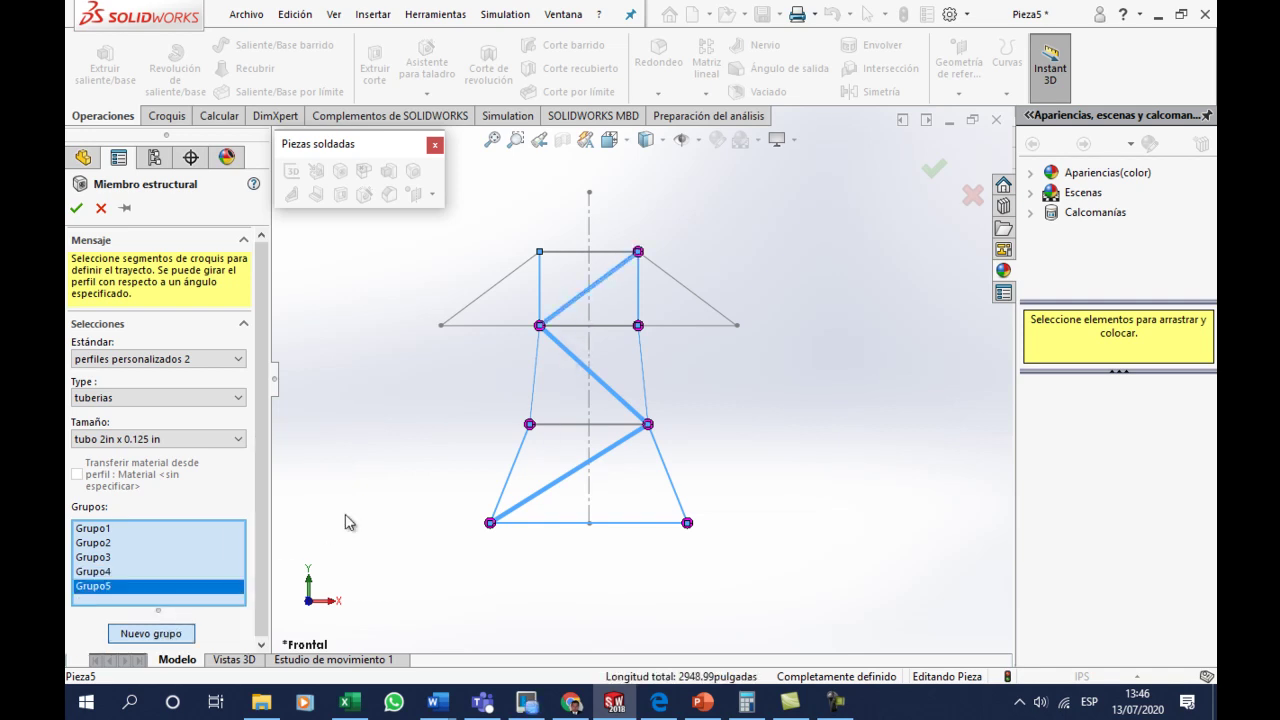
left_click(582, 426)
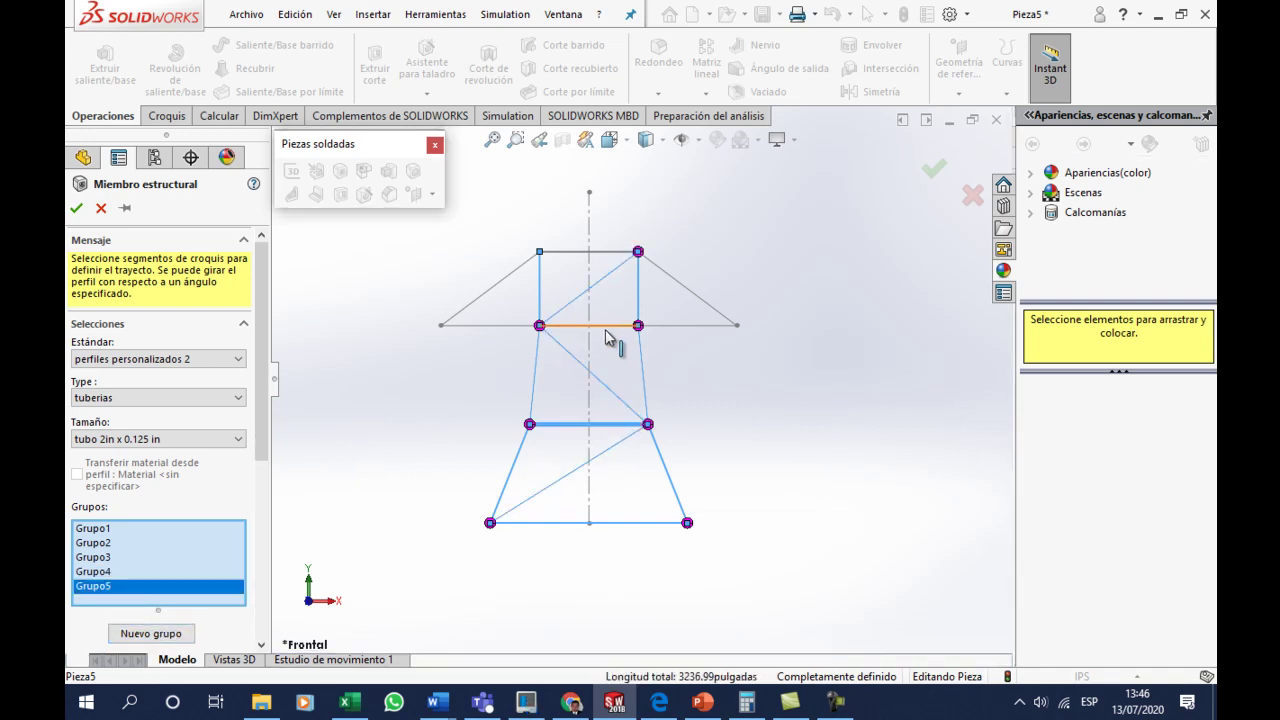
left_click(598, 330)
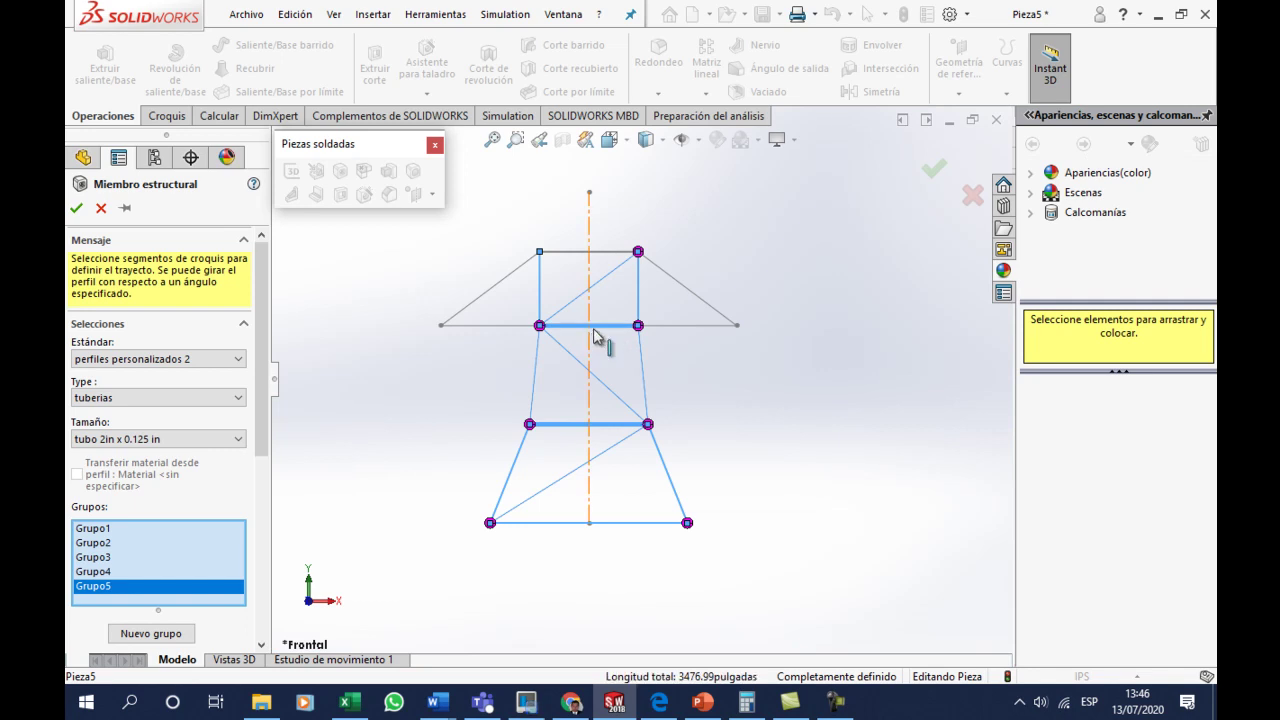
left_click(608, 254)
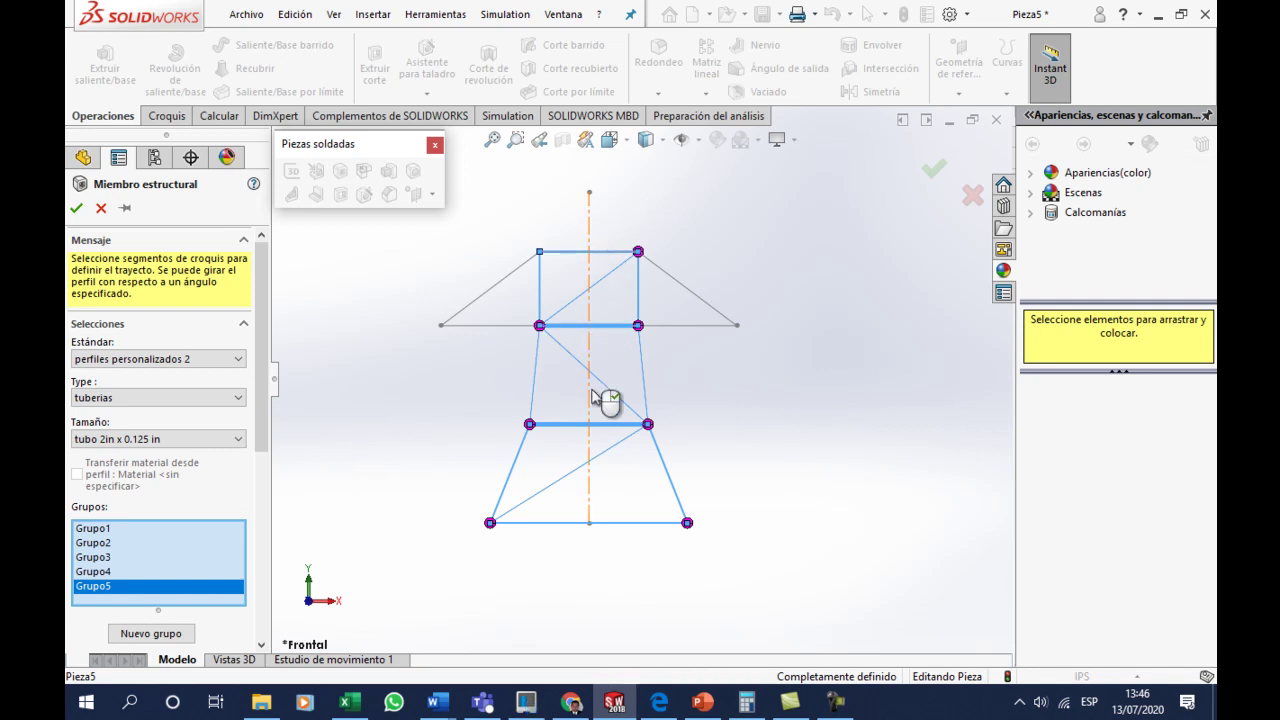
- Add Grupo6 for both crossarm arms and Grupo7 and Grupo8 for the diagonal arm braces, then create the member
left_click(151, 634)
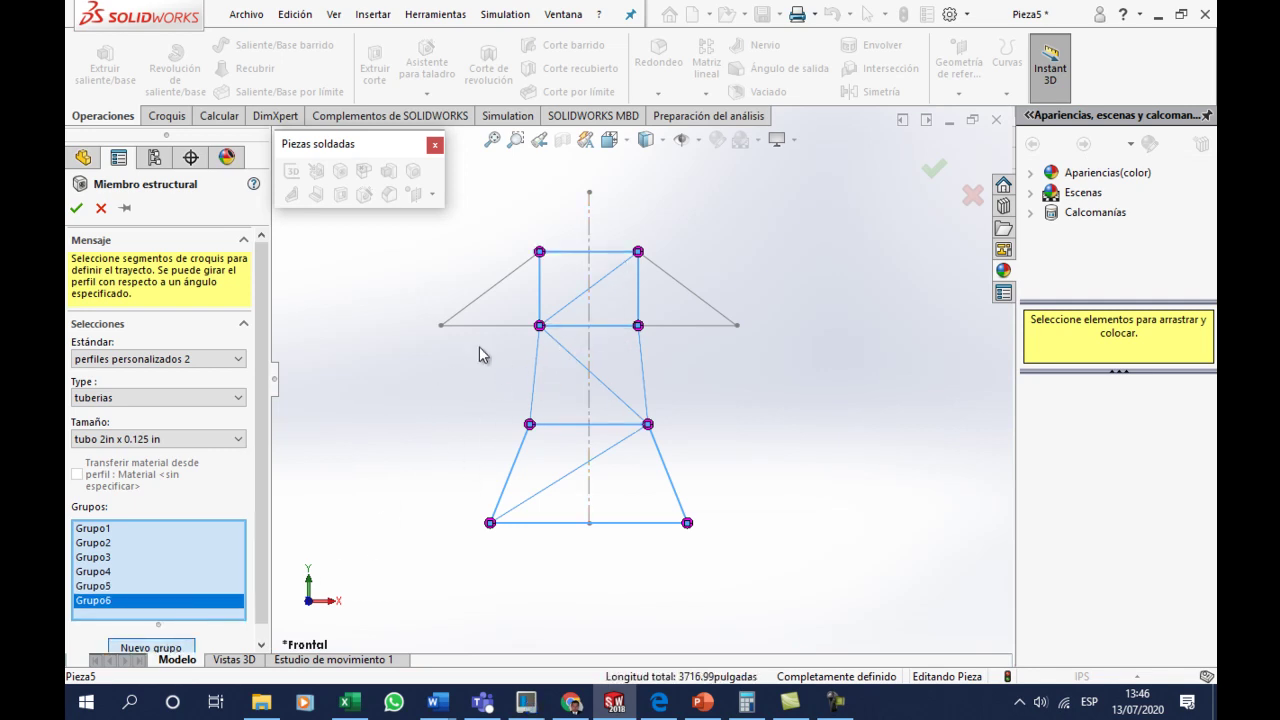
left_click(503, 330)
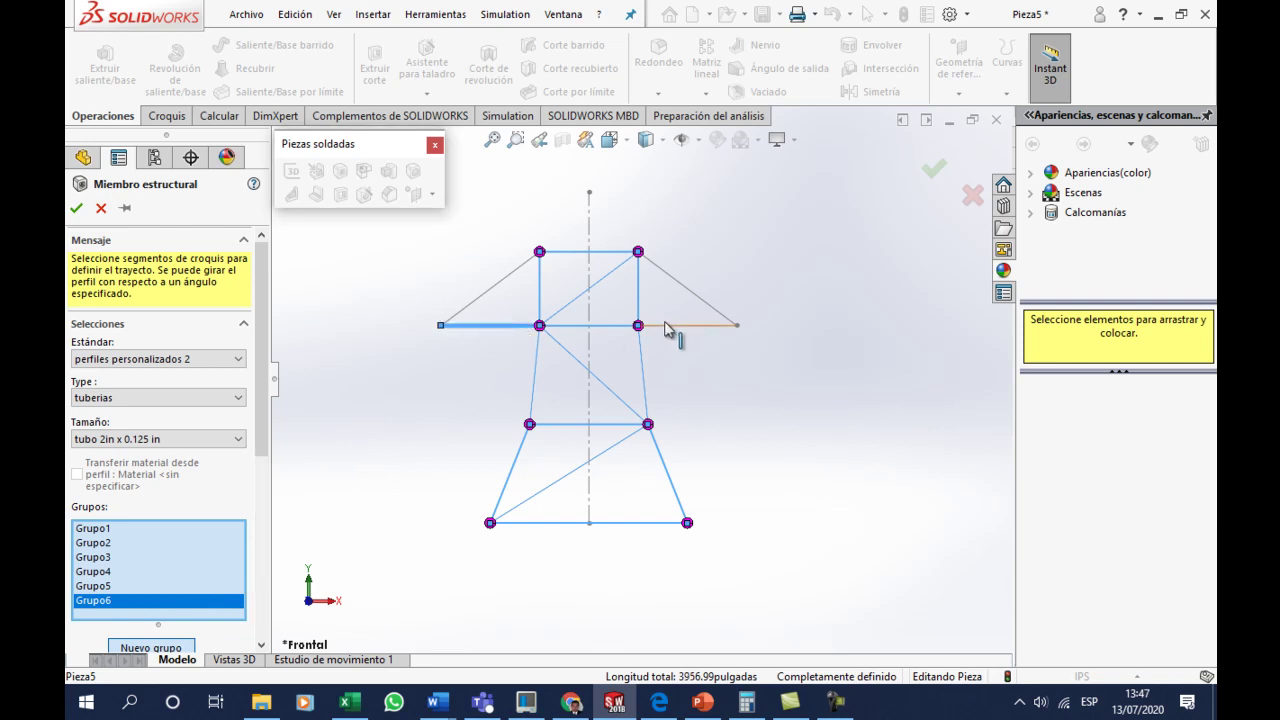
left_click(675, 328)
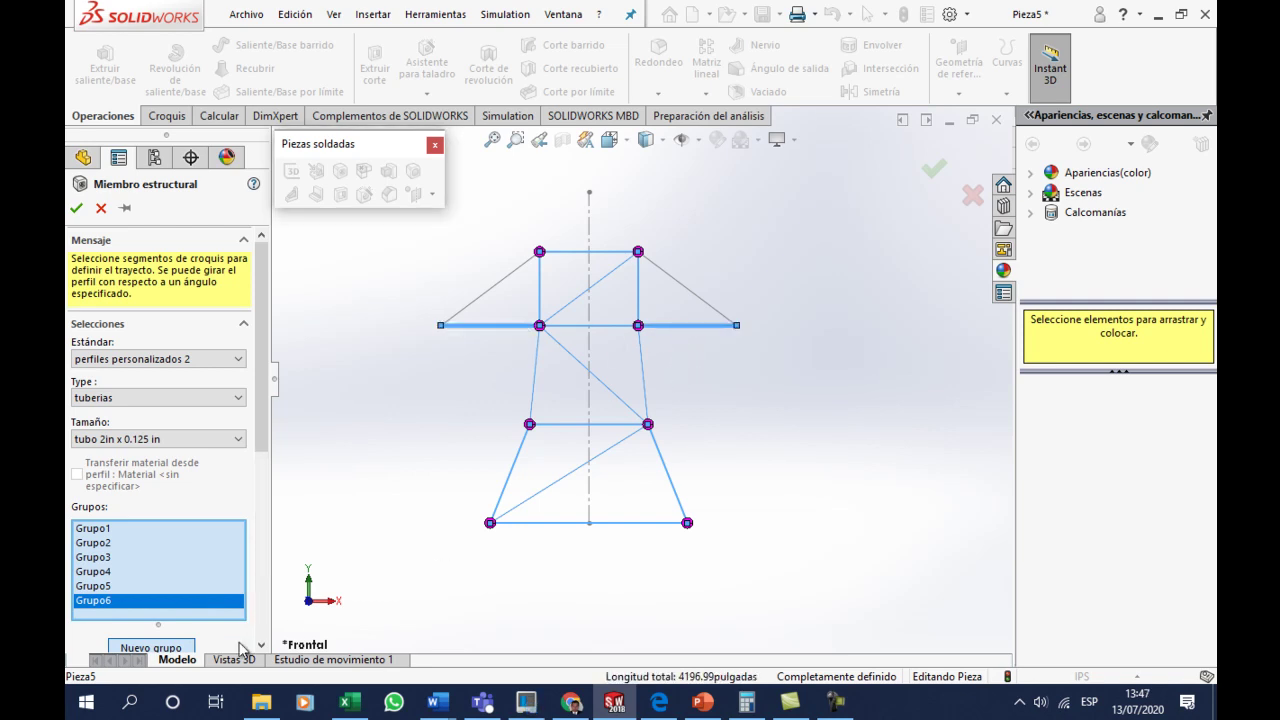
left_click(176, 648)
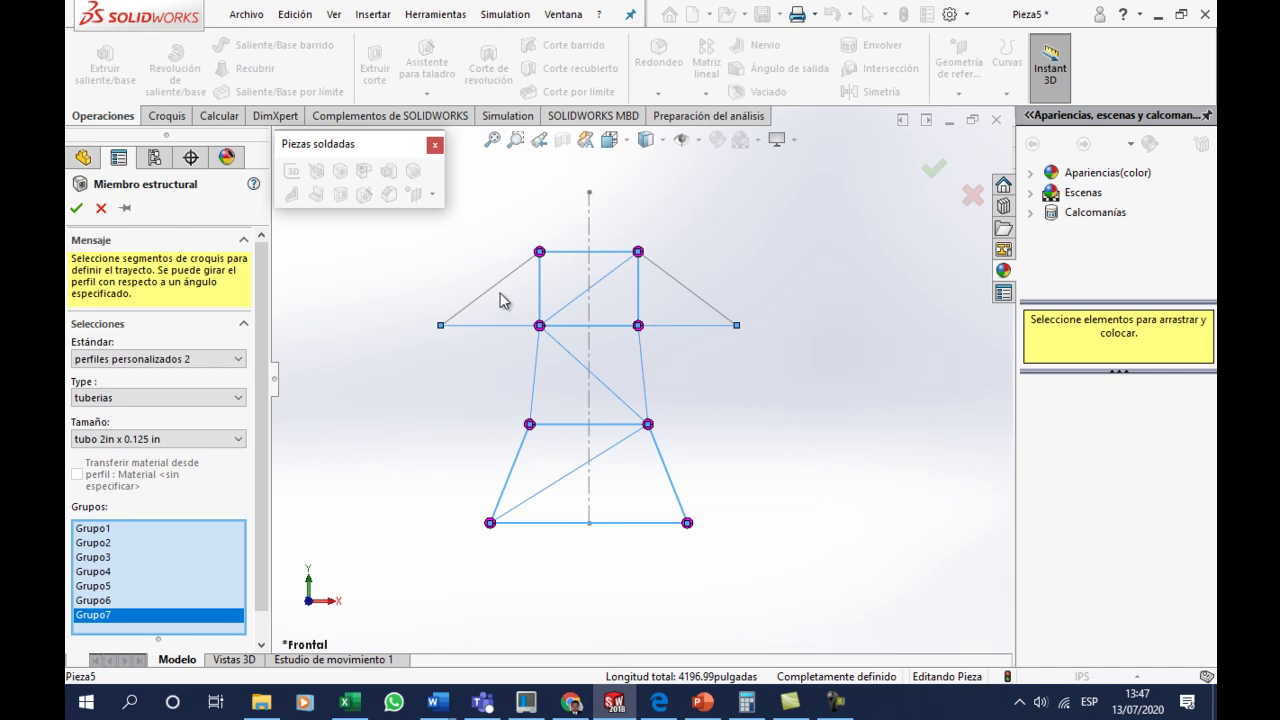
left_click(497, 296)
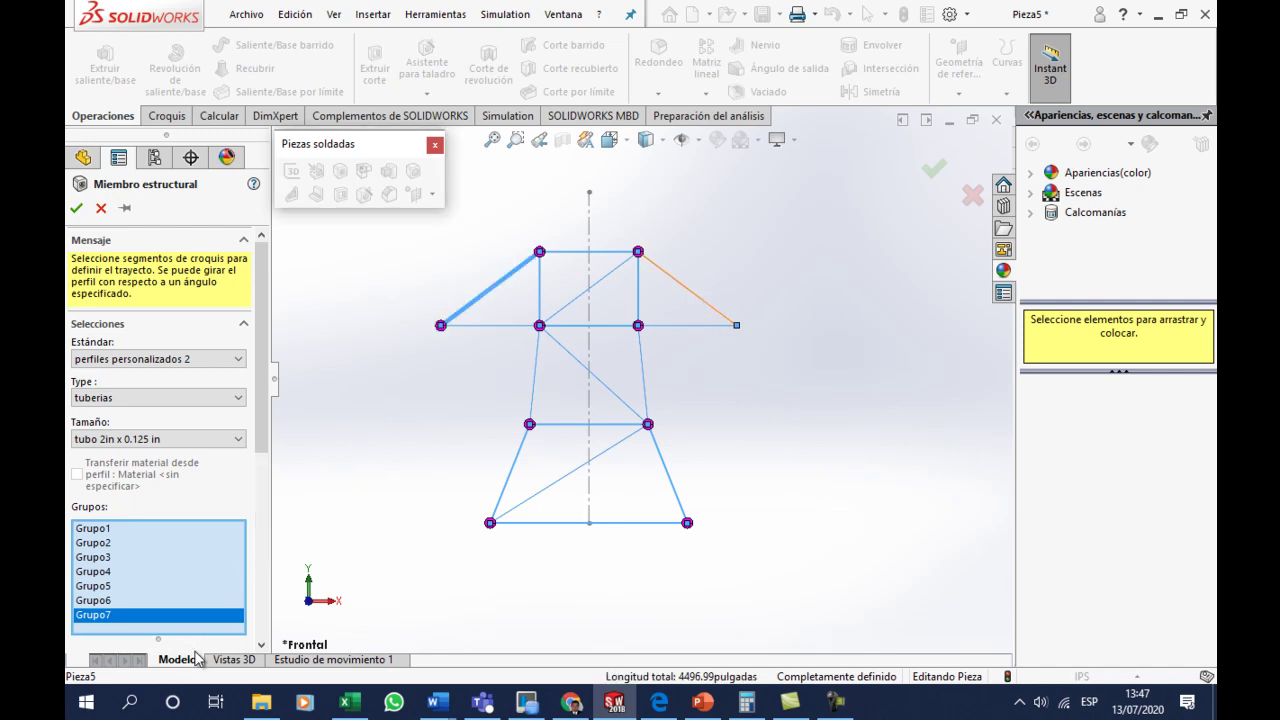
scroll(247, 490, "down", 3)
left_click(165, 560)
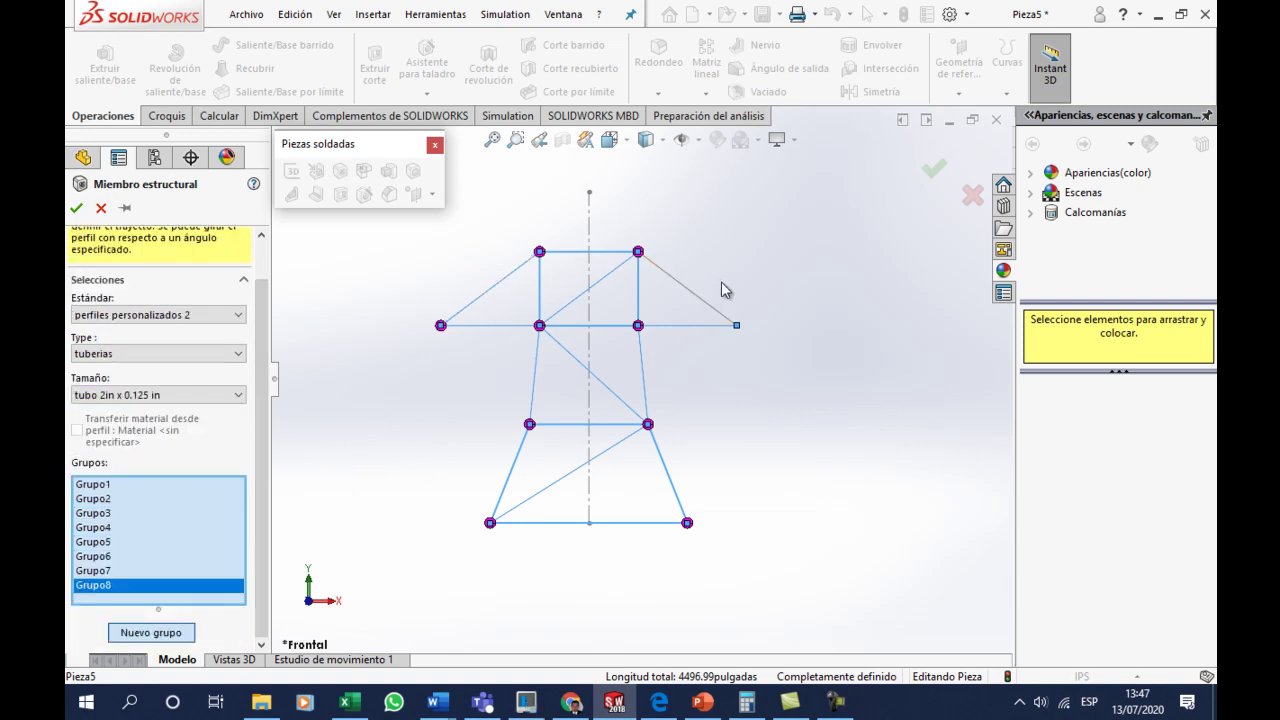
left_click(700, 305)
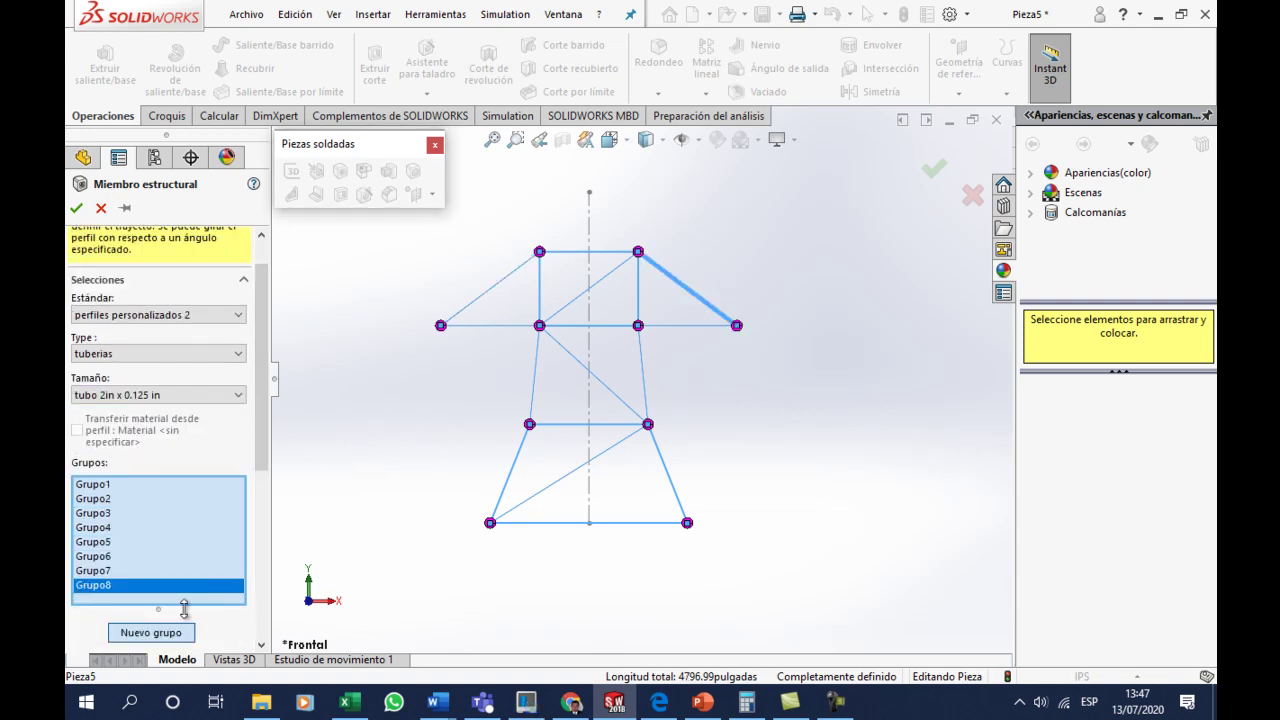
left_click(77, 208)
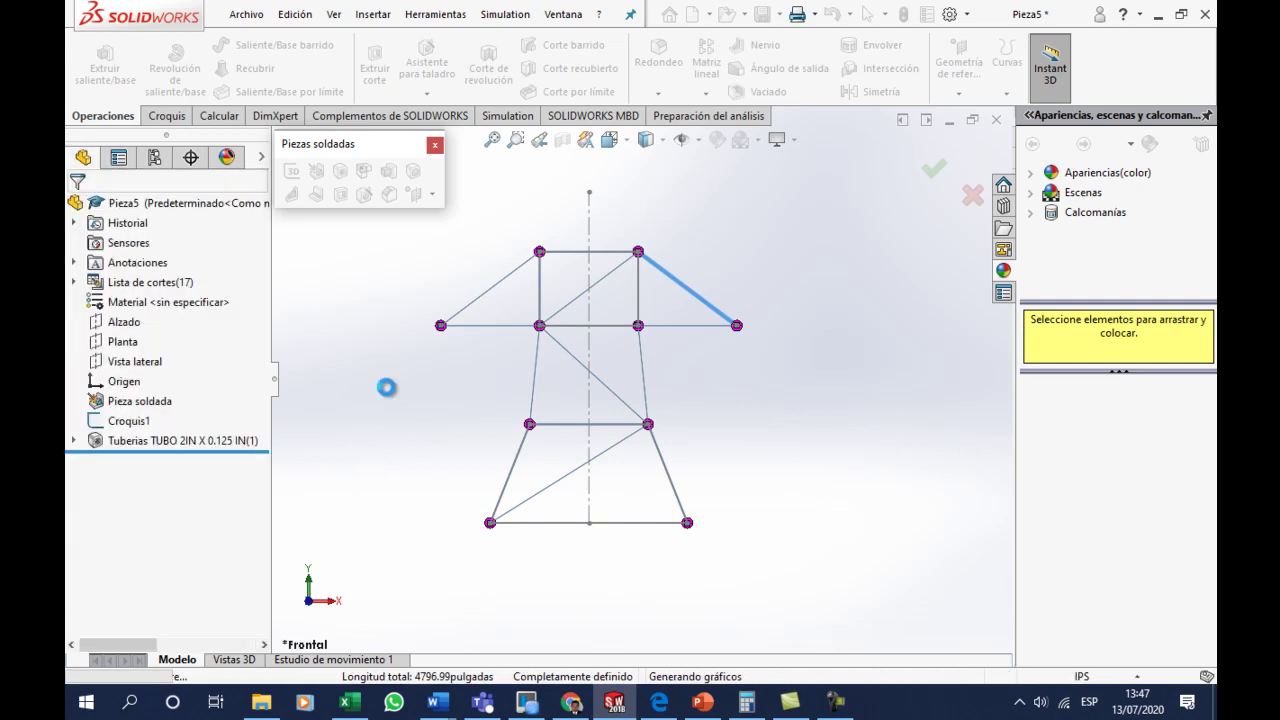
- Zoom in on a joint to inspect how the 2 in pipe members meet
scroll(575, 520, "down", 2)
scroll(560, 525, "down", 3)
scroll(455, 500, "down", 2)
scroll(442, 470, "down", 2)
scroll(440, 429, "down", 2)
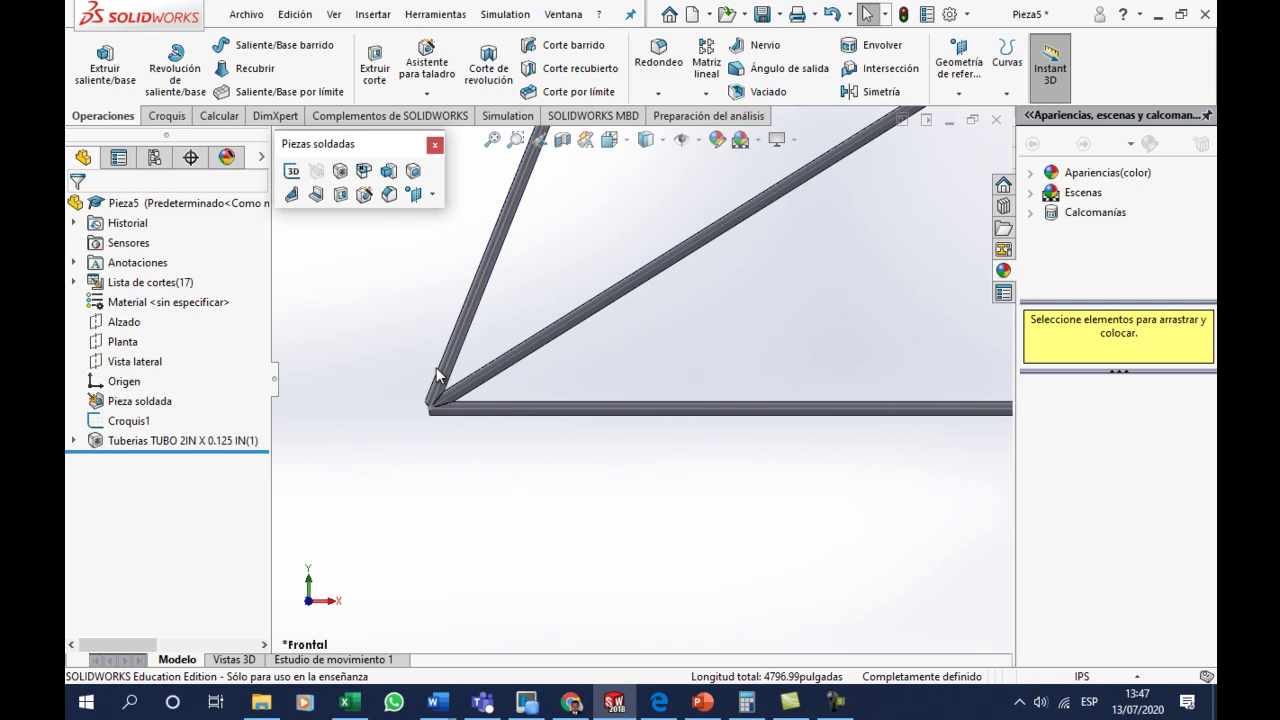
scroll(455, 410, "down", 2)
scroll(480, 425, "down", 1)
scroll(514, 425, "up", 2)
scroll(600, 428, "up", 2)
scroll(714, 443, "up", 1)
scroll(735, 398, "up", 1)
scroll(722, 340, "down", 1)
scroll(732, 415, "down", 2)
scroll(725, 450, "up", 3)
- Show the whole tower tilted slightly and close the floating Piezas soldadas toolbar
key("z")
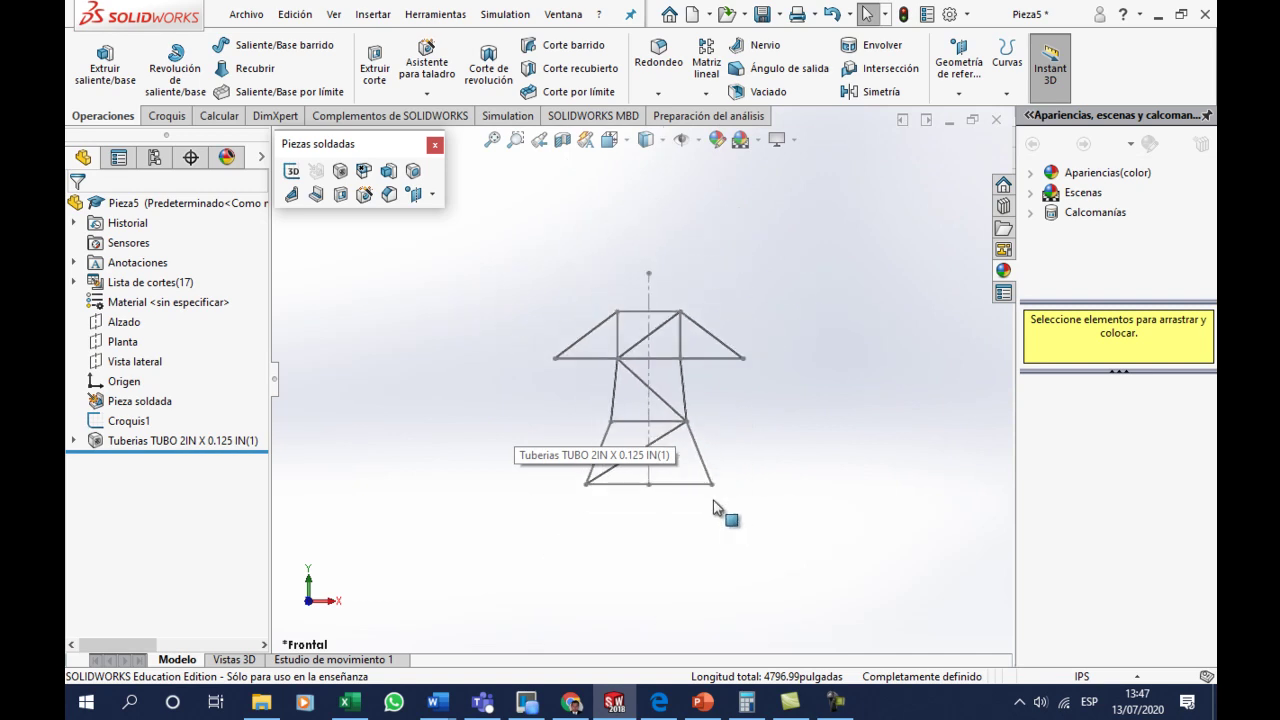
scroll(643, 487, "down", 2)
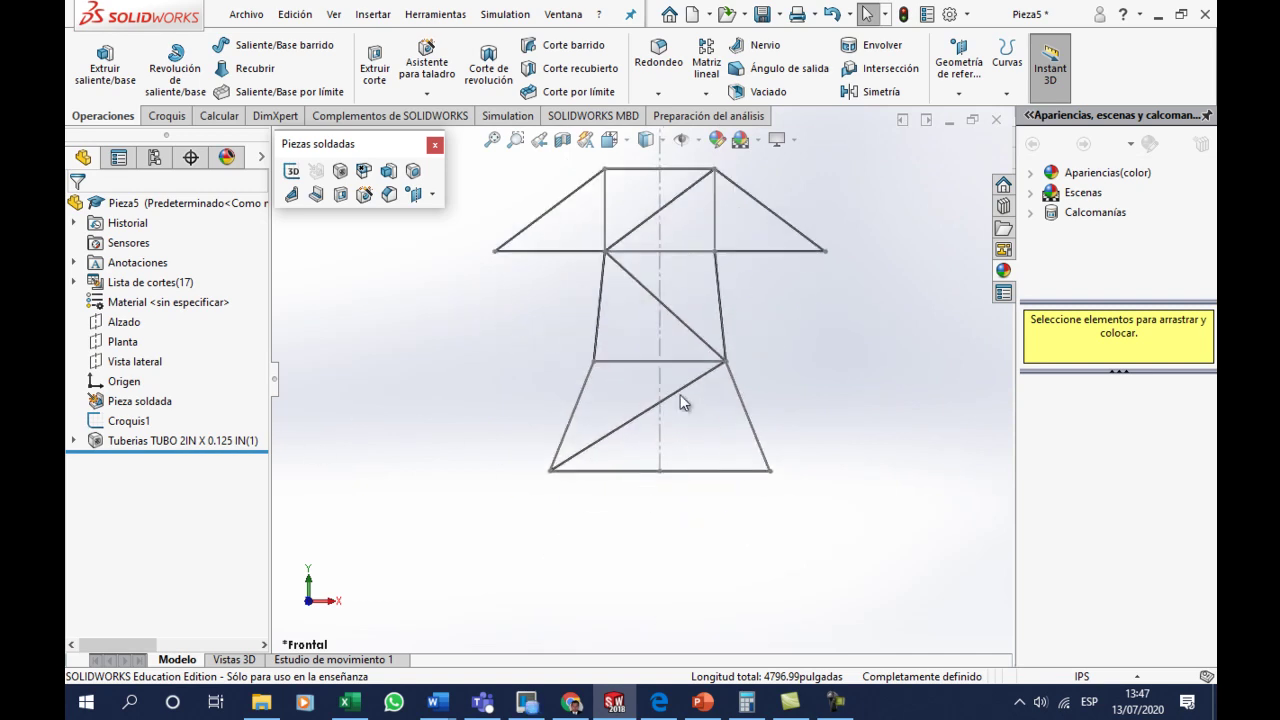
scroll(663, 315, "up", 1)
scroll(661, 311, "down", 1)
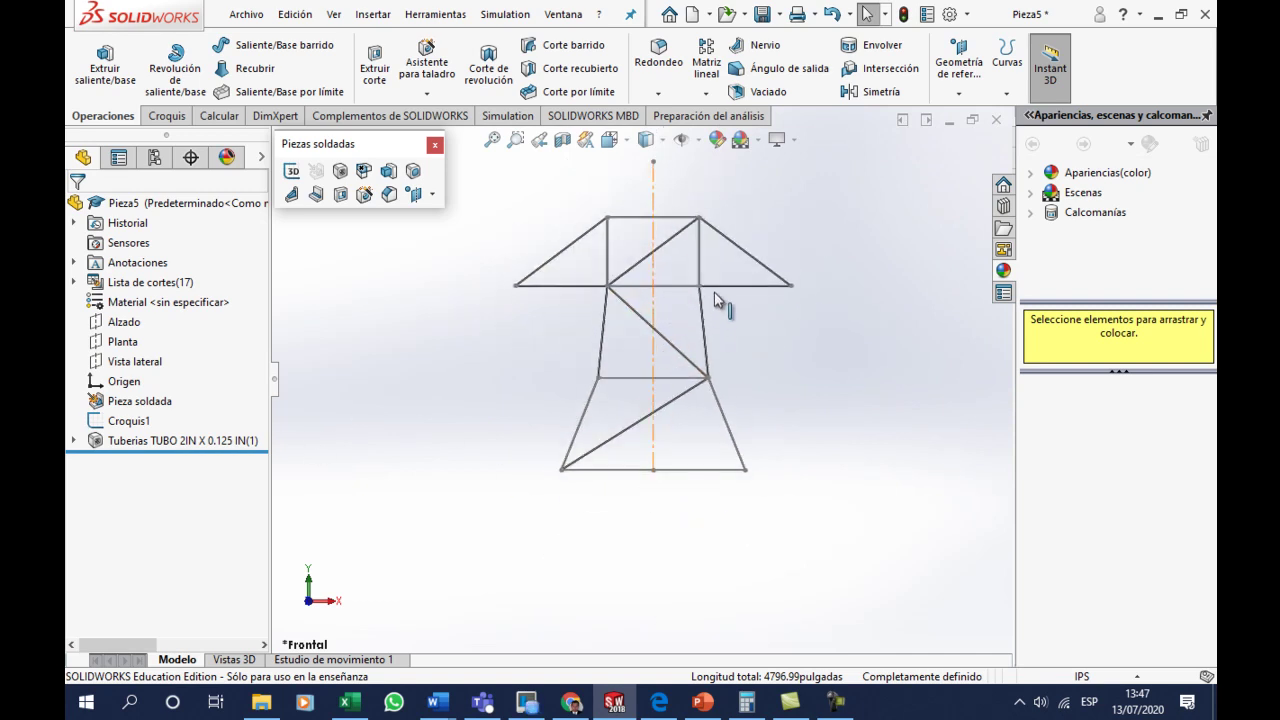
scroll(714, 292, "down", 1)
scroll(640, 355, "down", 1)
scroll(720, 500, "down", 2)
scroll(810, 355, "down", 2)
scroll(795, 365, "down", 1)
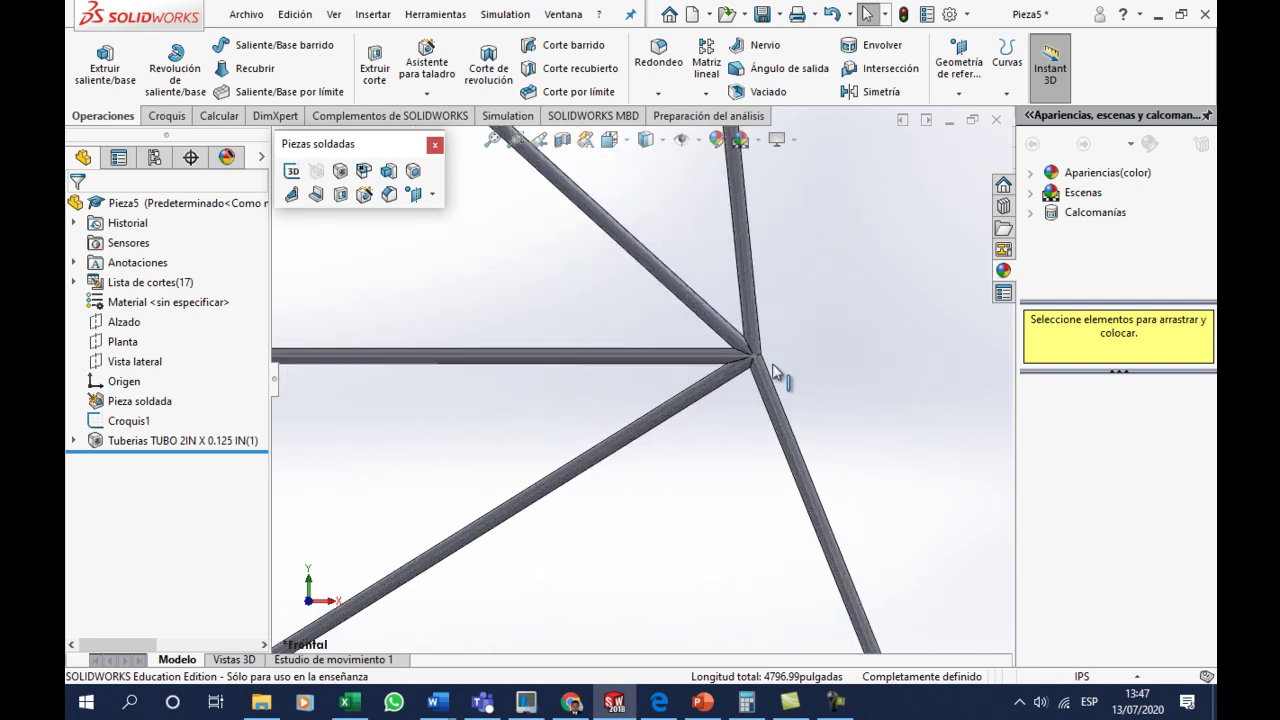
scroll(790, 366, "up", 1)
scroll(785, 365, "down", 2)
scroll(783, 365, "up", 2)
scroll(766, 394, "up", 2)
scroll(728, 428, "up", 2)
scroll(617, 451, "up", 1)
middle_click_drag(600, 414, 418, 213)
left_click(435, 147)
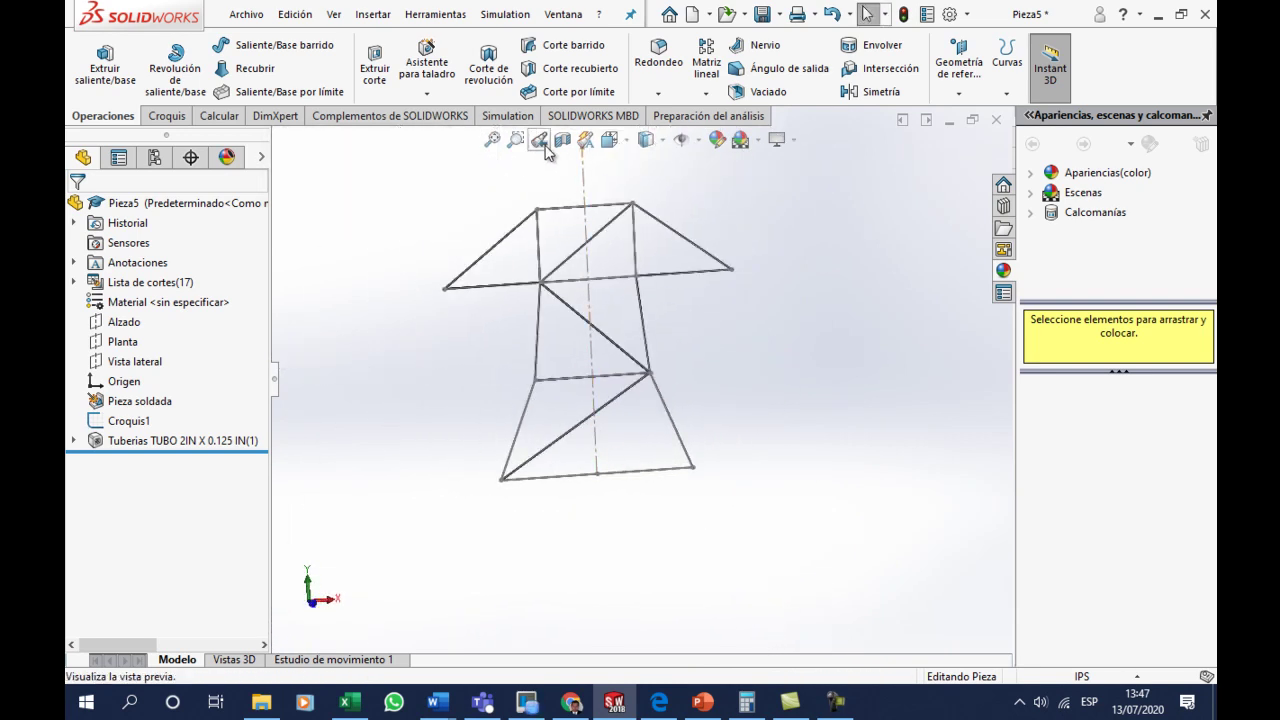
- Create the Análisis estático 1 static study from the Simulation tab's Nuevo estudio
left_click(507, 115)
left_click(102, 95)
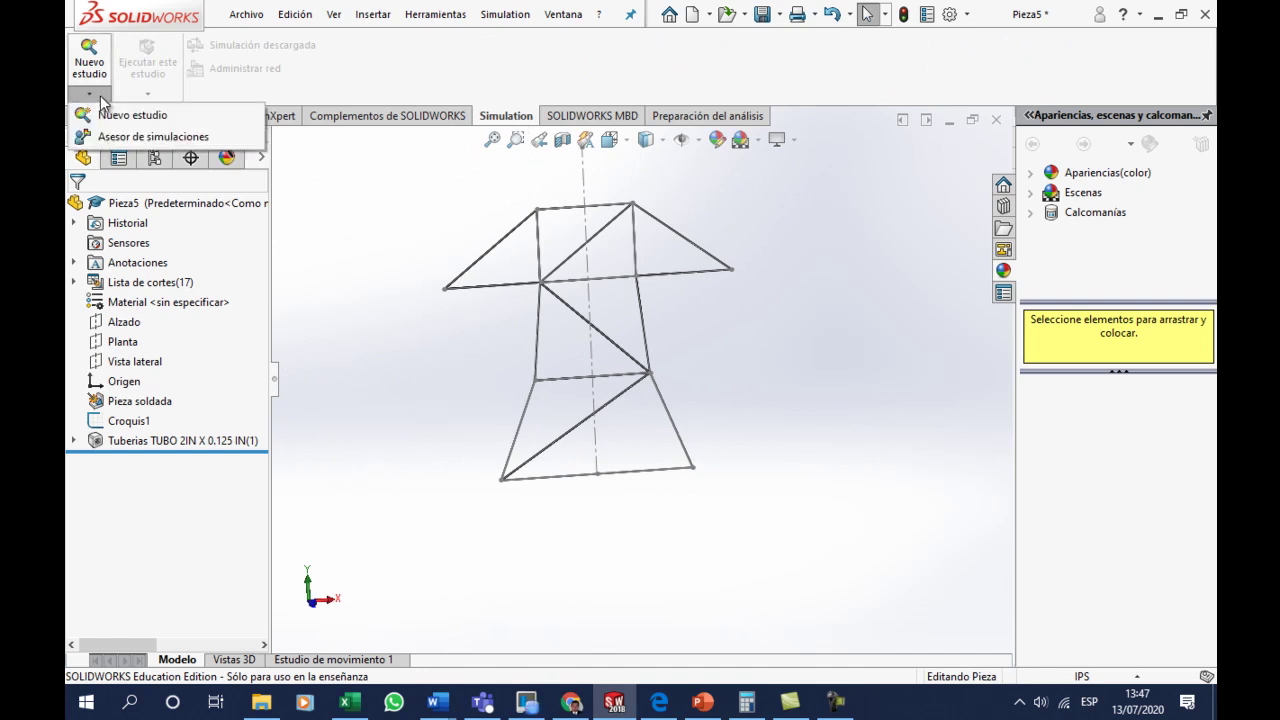
left_click(105, 114)
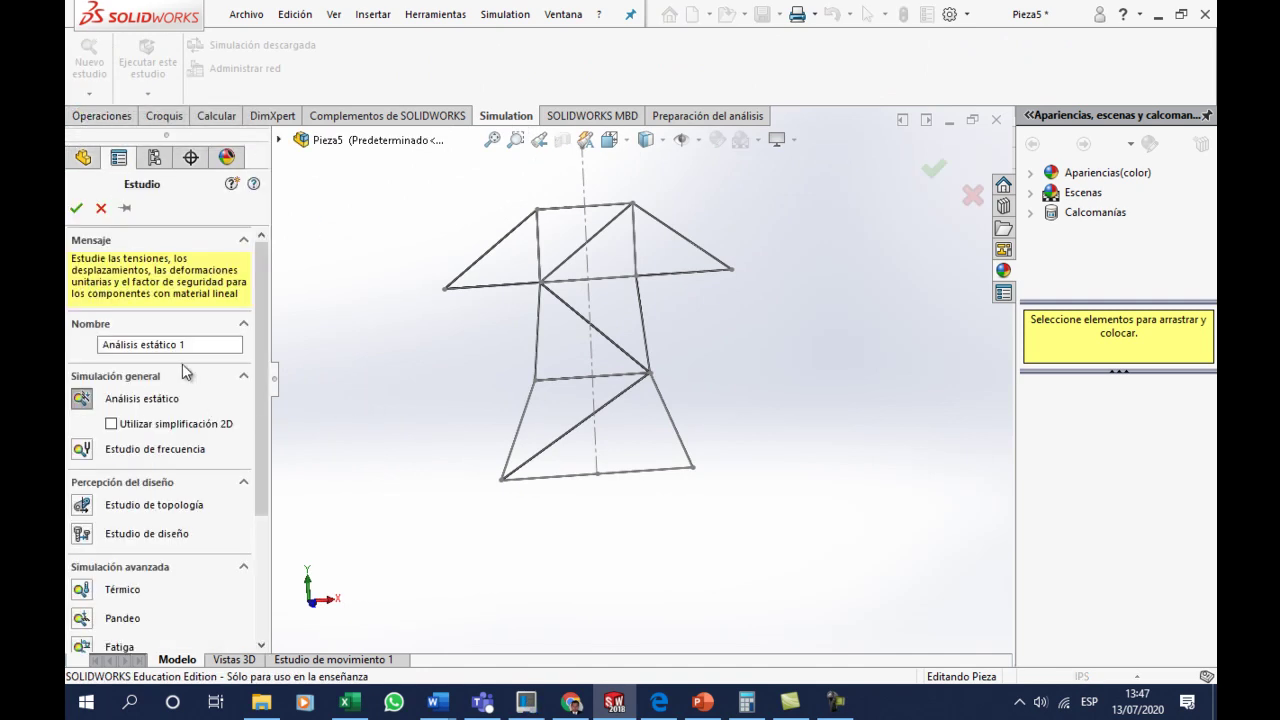
left_click(76, 208)
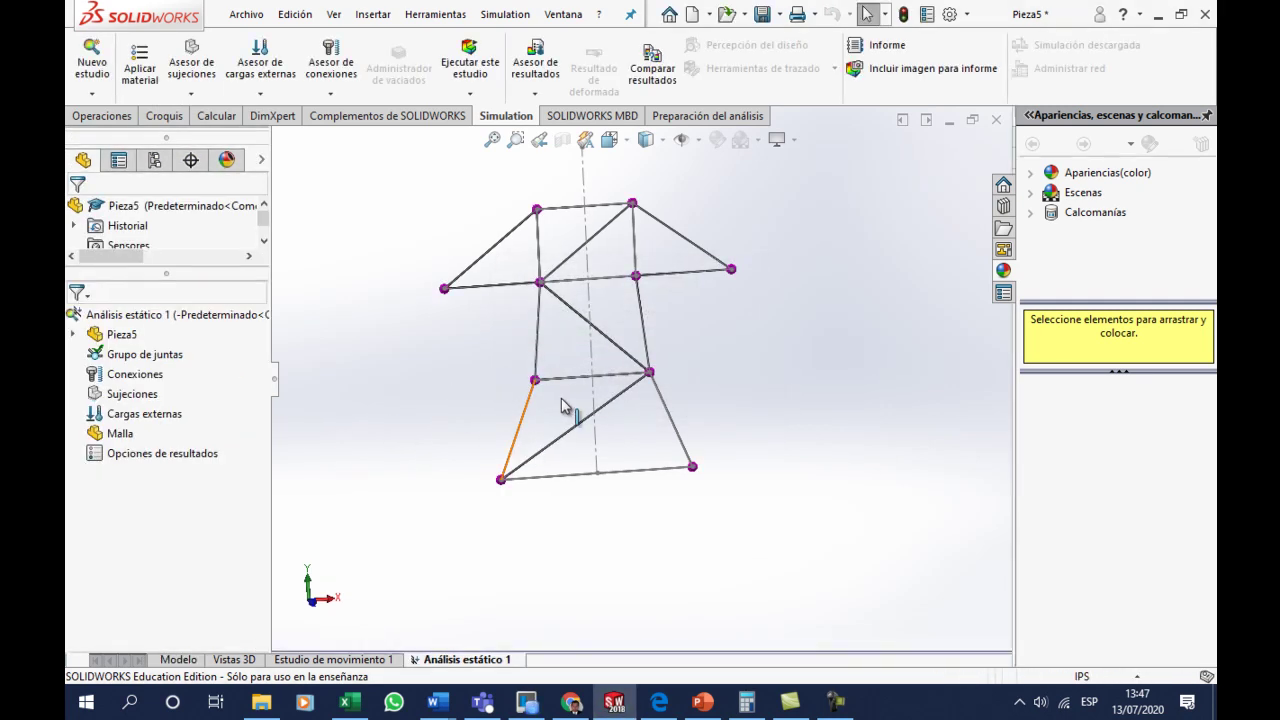
scroll(614, 318, "up", 3)
scroll(617, 323, "down", 4)
middle_click_drag(586, 389, 583, 444)
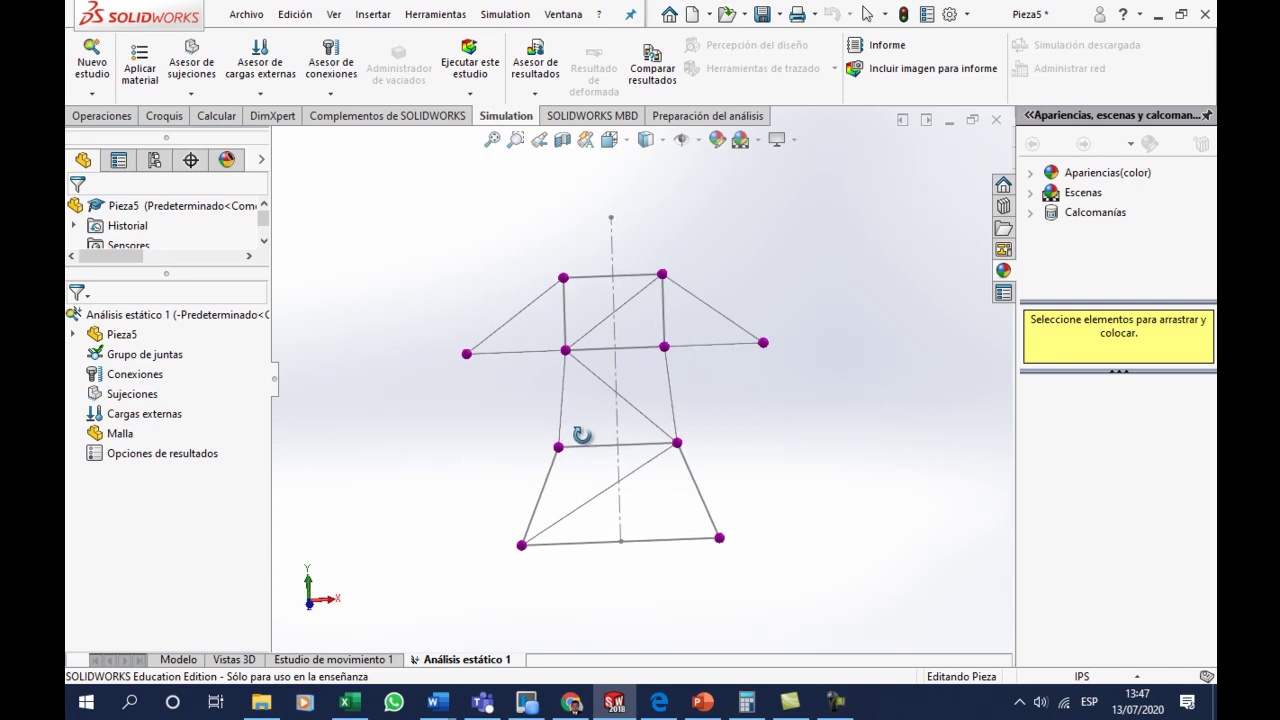
- Expand Pieza5 and its cut list, revealing Sólido 17, 16, 7, 5, 4 and 3
left_click(72, 334)
left_click(93, 354)
left_click(115, 373)
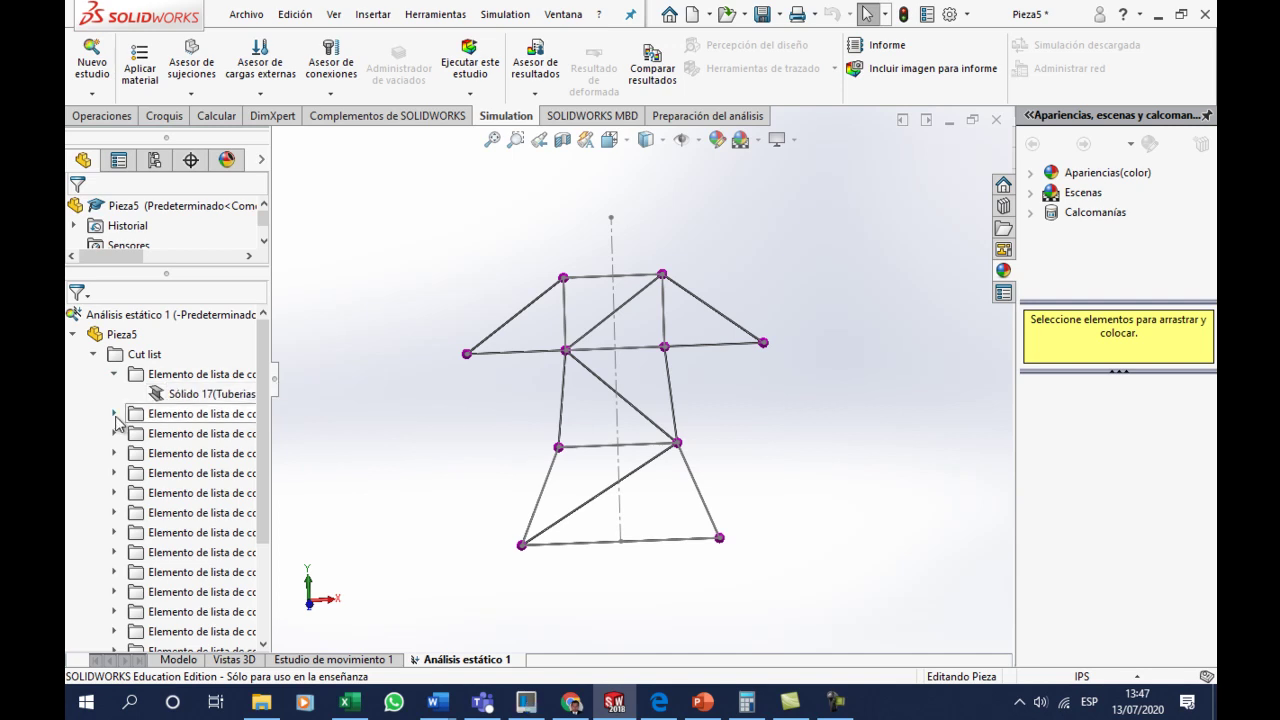
left_click(113, 413)
left_click(113, 453)
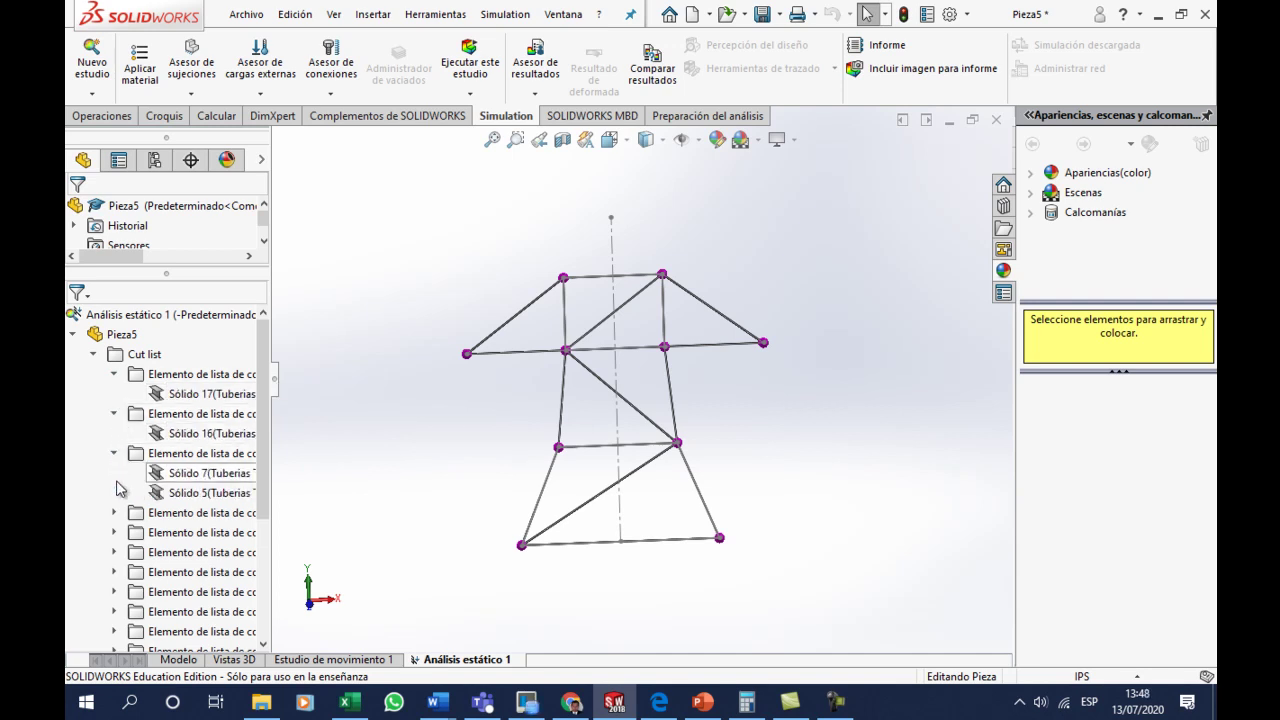
left_click(113, 512)
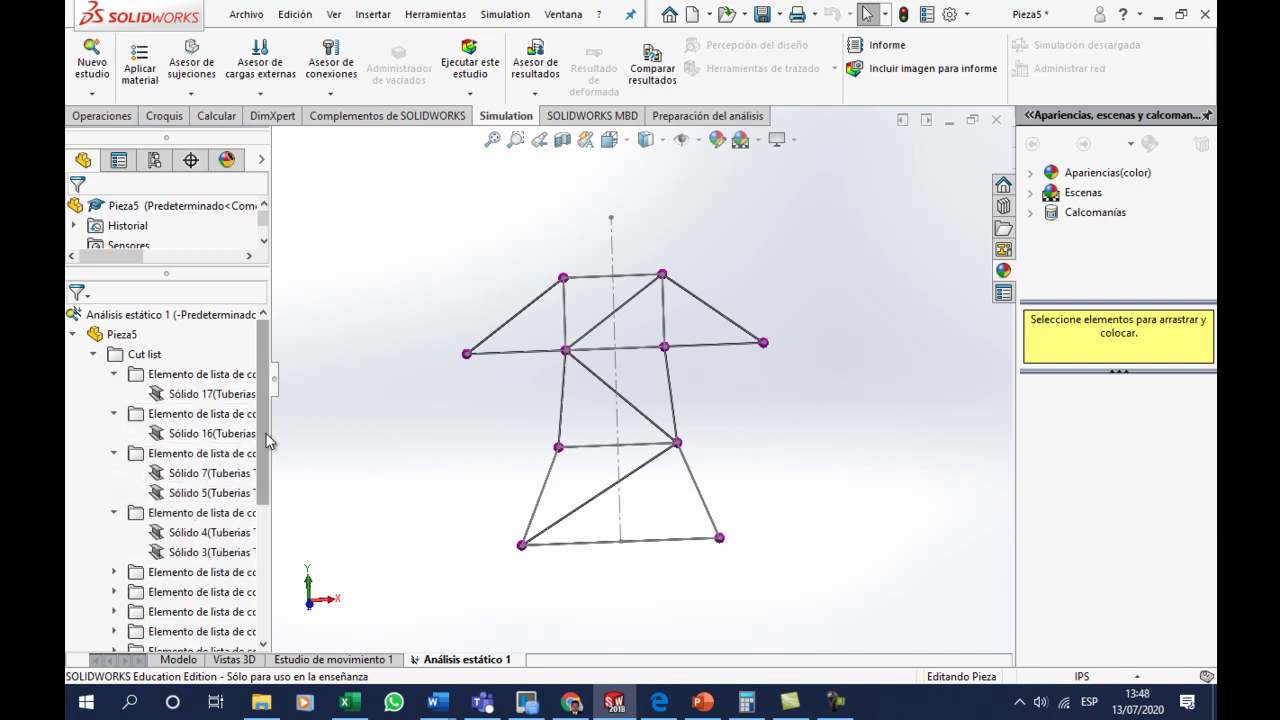
scroll(270, 444, "down", 2)
- Expand the next cut list items to reveal Sólido 9, 14, 10, 8, 6, 2 and 15
left_click(113, 453)
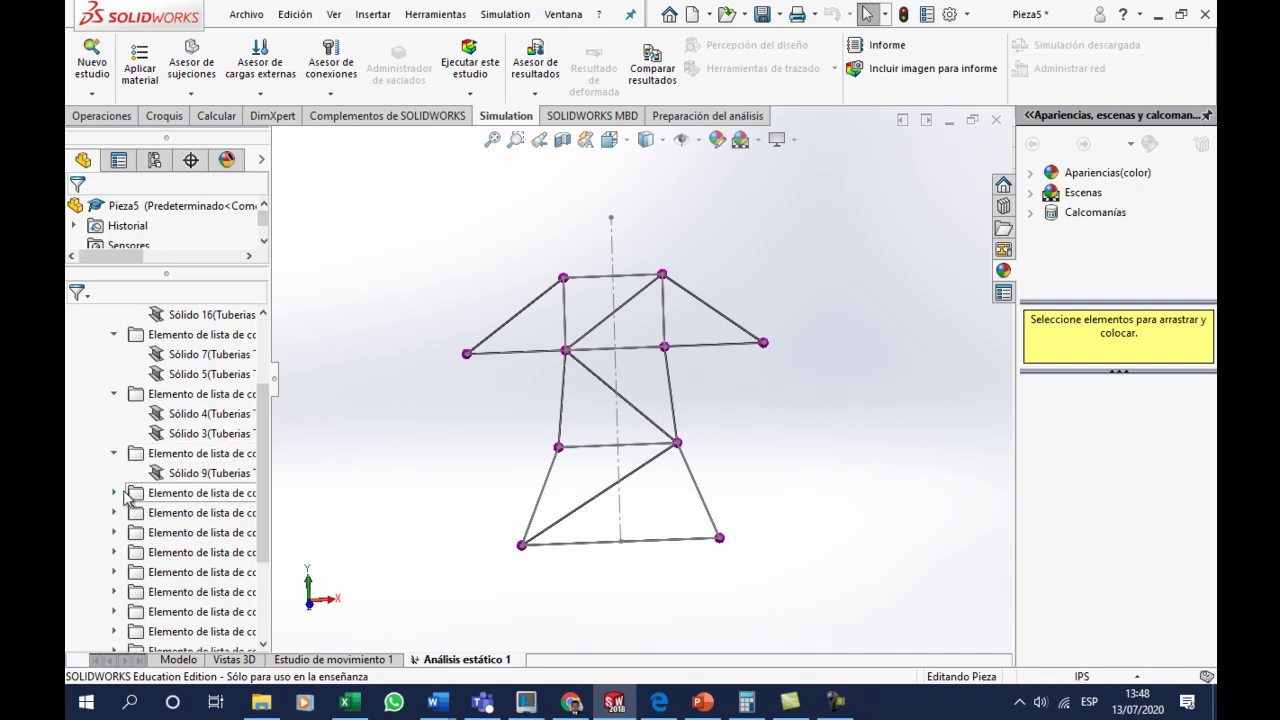
left_click(113, 492)
scroll(265, 457, "down", 2)
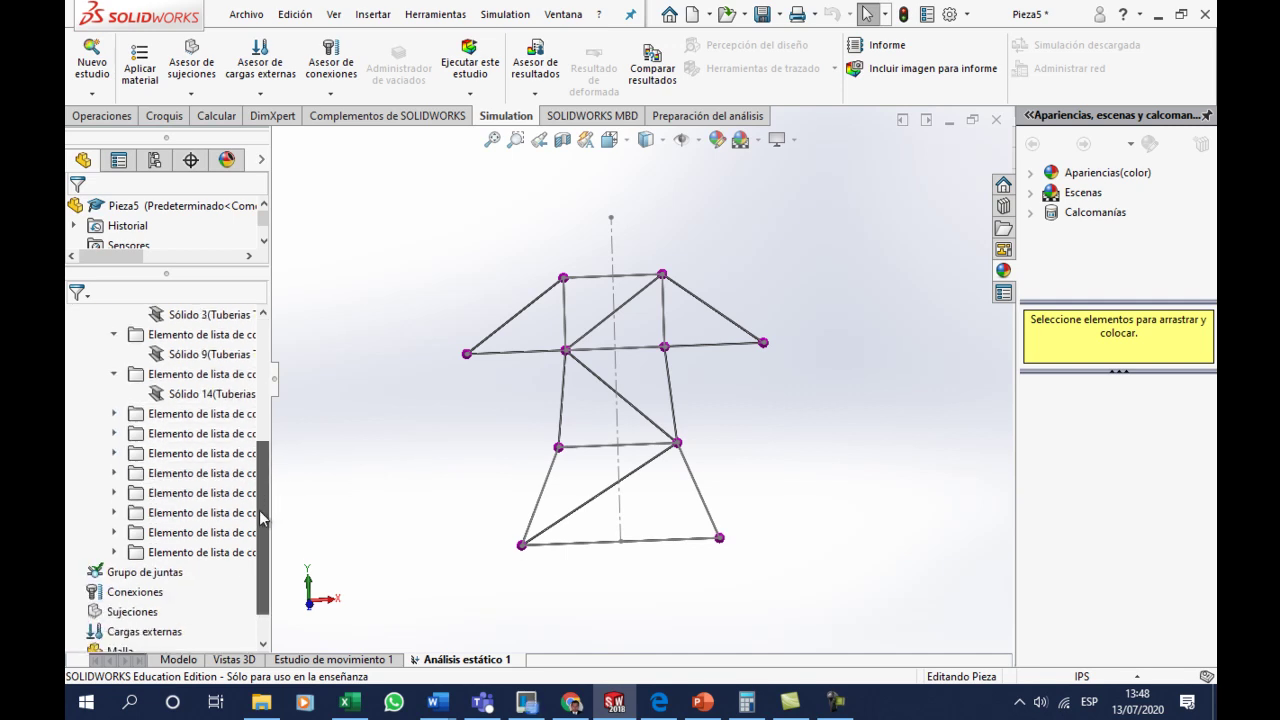
left_click(119, 445)
left_click(113, 453)
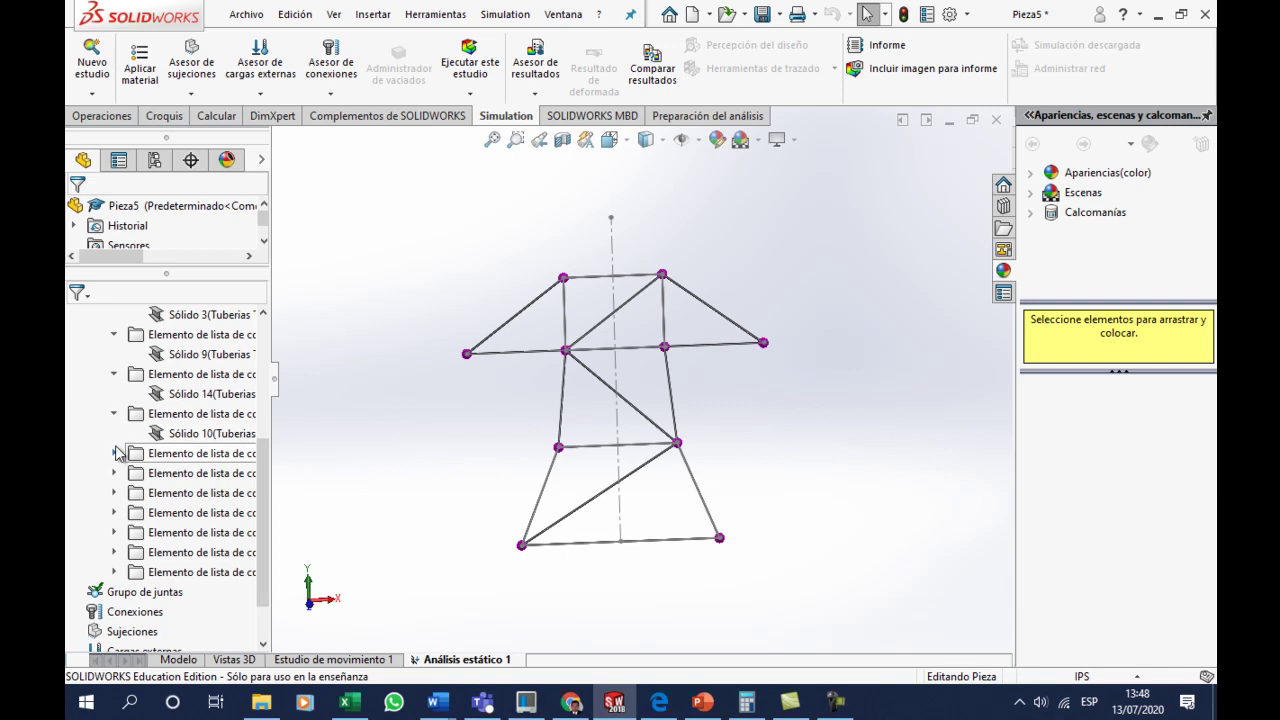
left_click(114, 493)
left_click(113, 532)
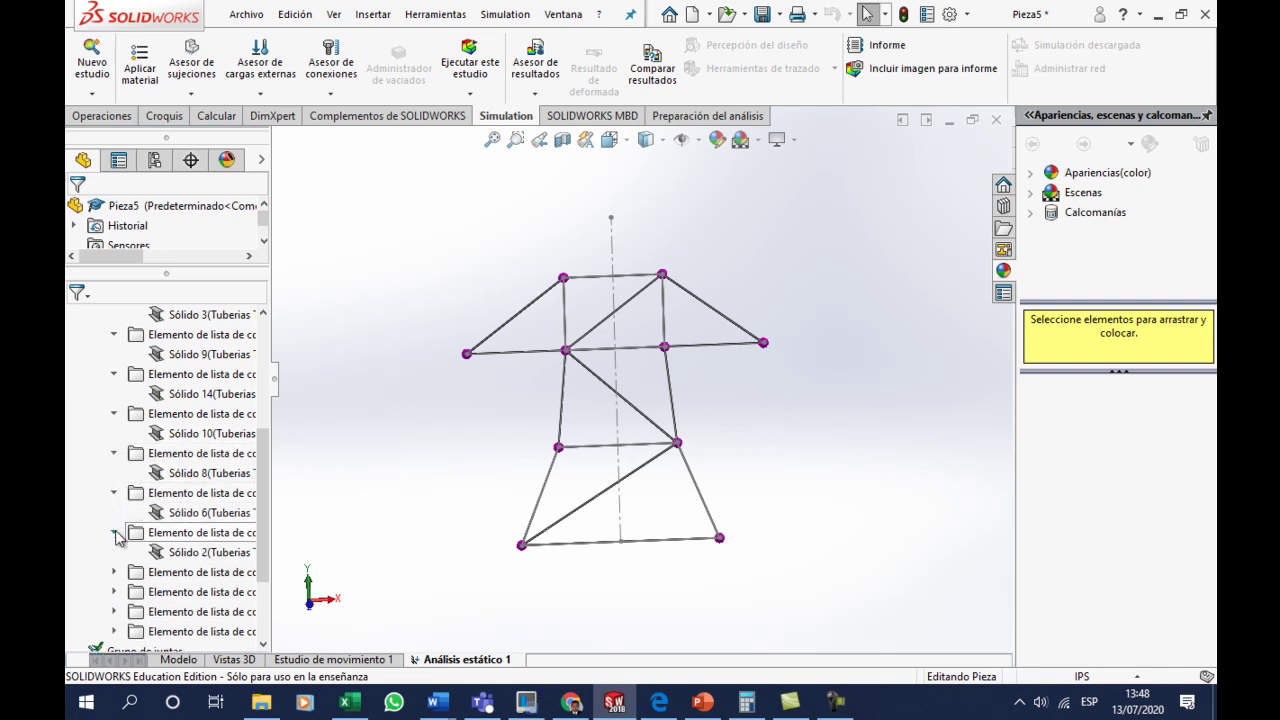
left_click(114, 572)
scroll(130, 560, "down", 2)
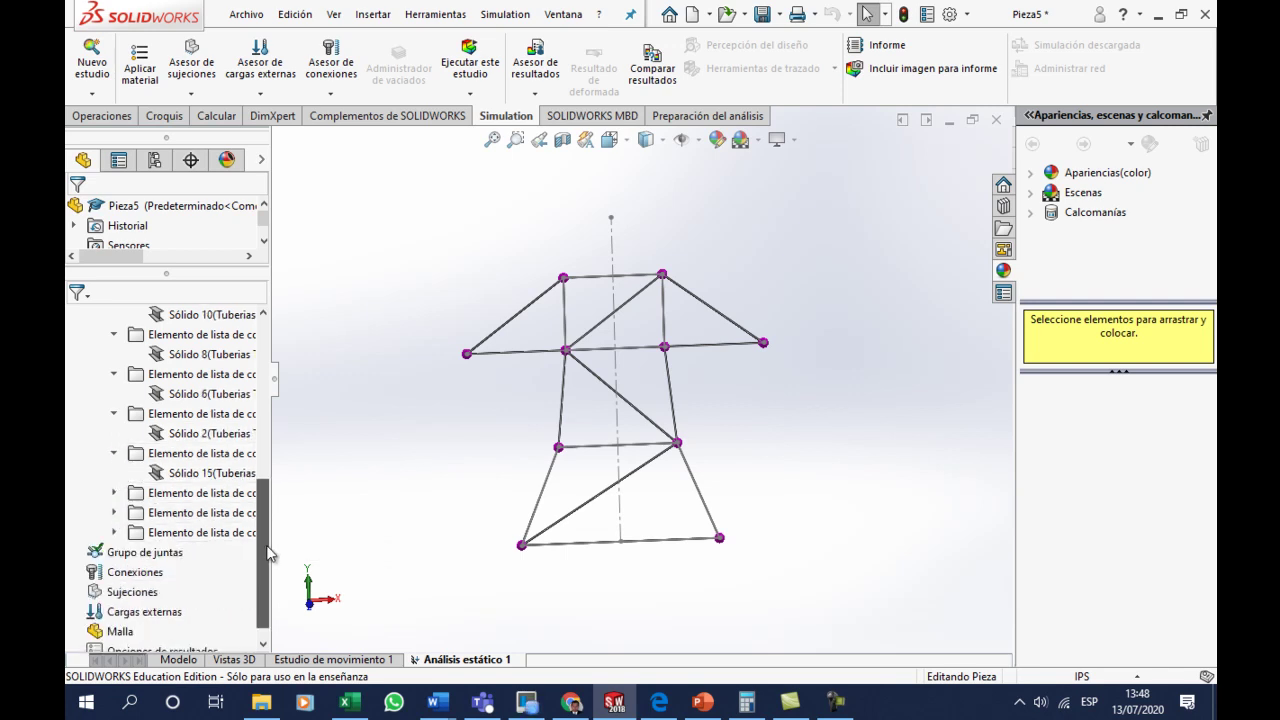
scroll(116, 500, "down", 1)
- Expand the last cut list items to reveal Sólido 12, Sólido 1 and the remaining bodies
left_click(113, 473)
left_click(113, 513)
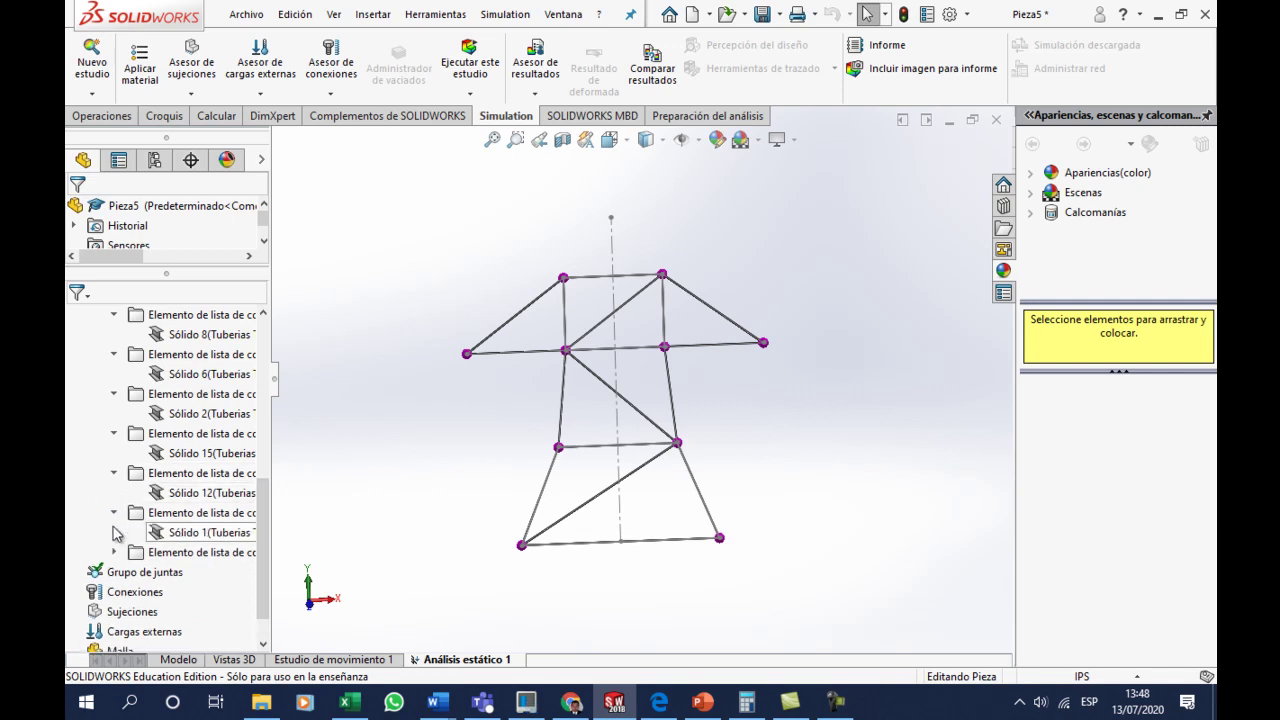
left_click(113, 552)
left_click_drag(265, 560, 267, 400)
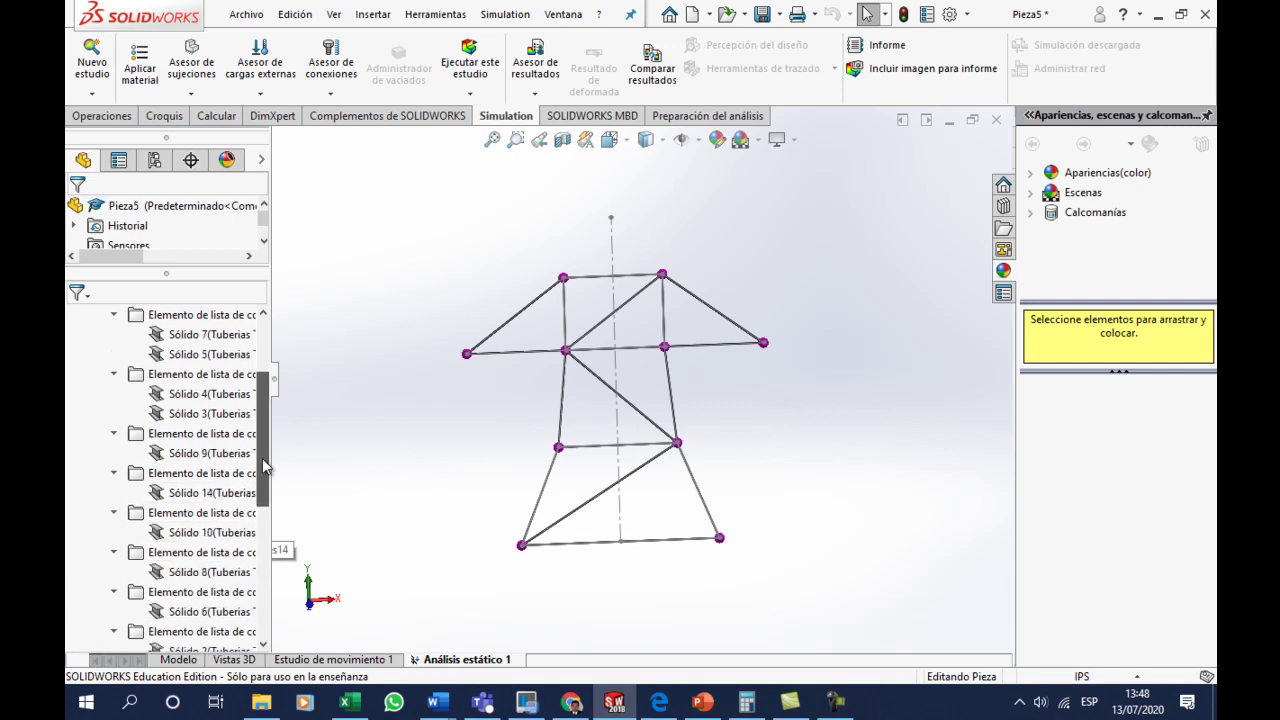
- Redefine Sólido 17 and Sólido 16 as Cabeza de armadura truss members
right_click(214, 394)
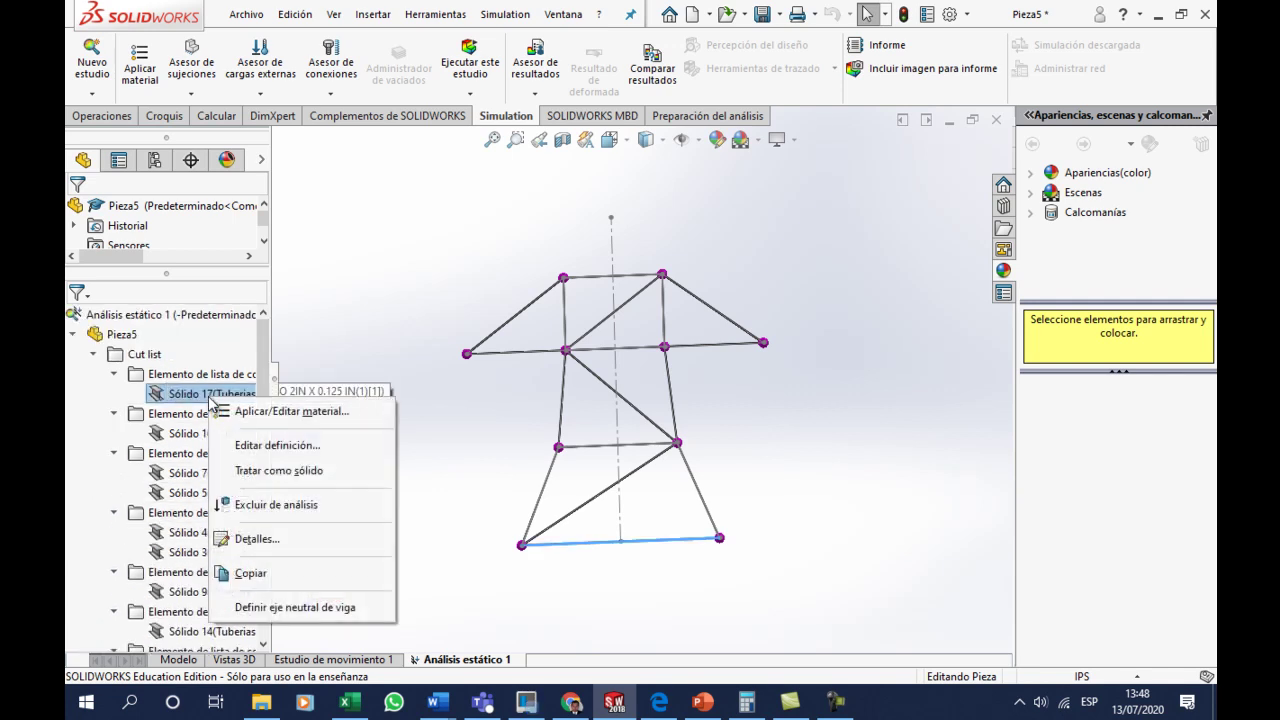
left_click(295, 450)
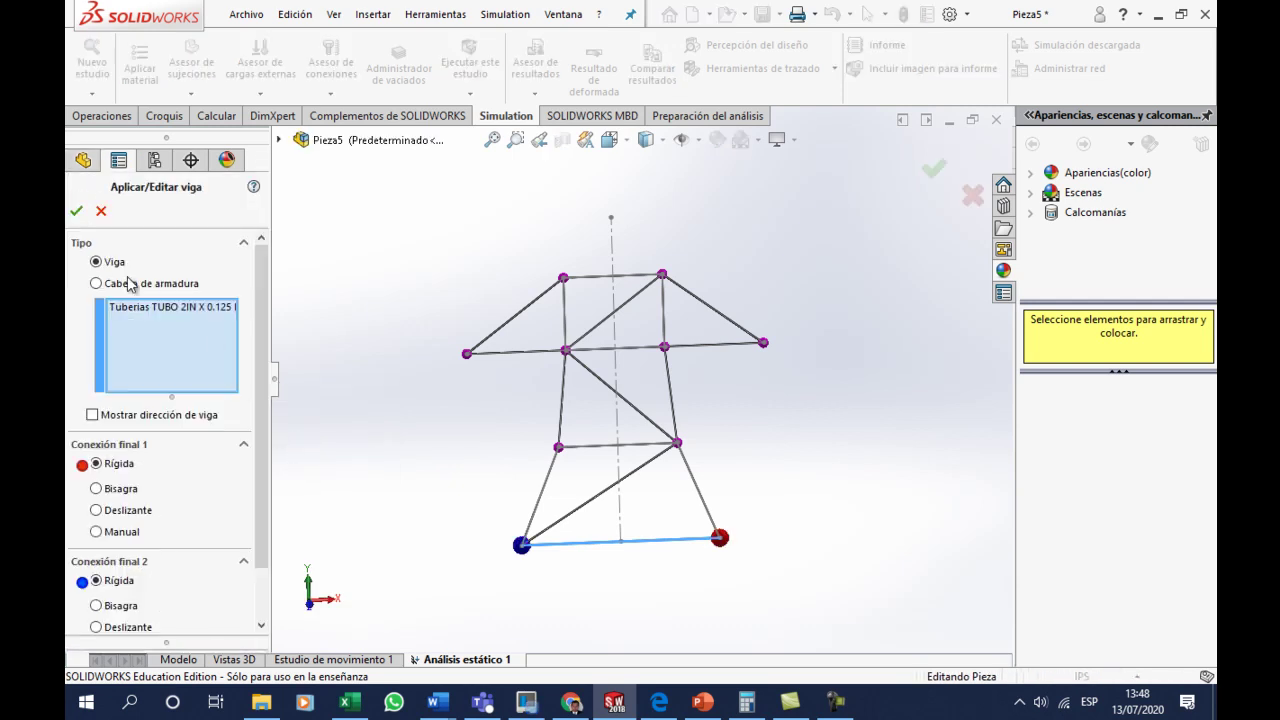
left_click(130, 284)
left_click(76, 212)
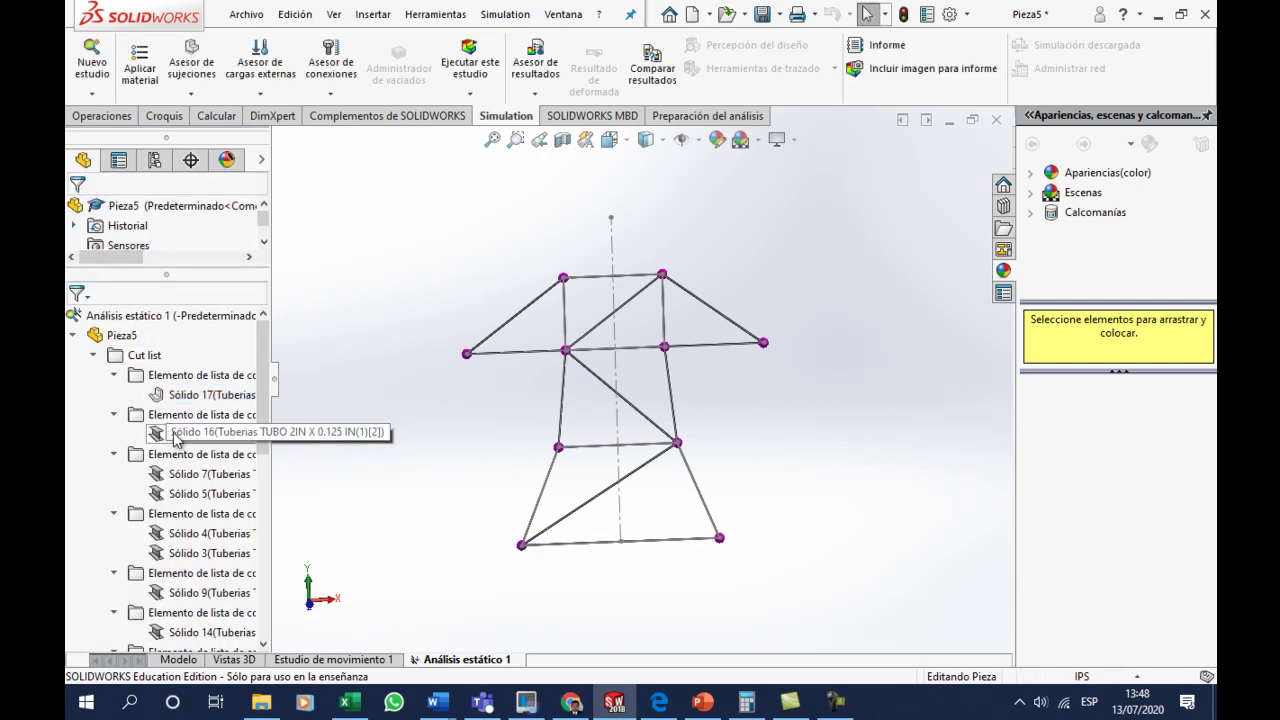
right_click(172, 434)
left_click(238, 482)
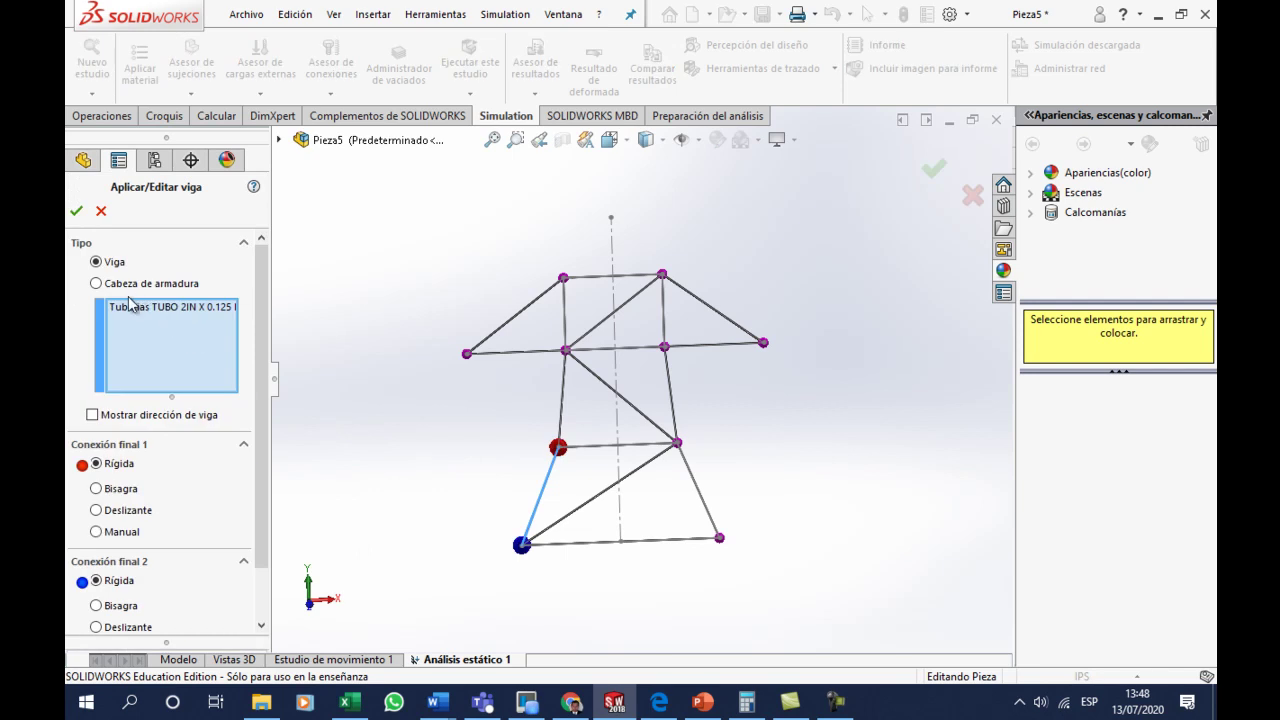
left_click(105, 283)
left_click(78, 214)
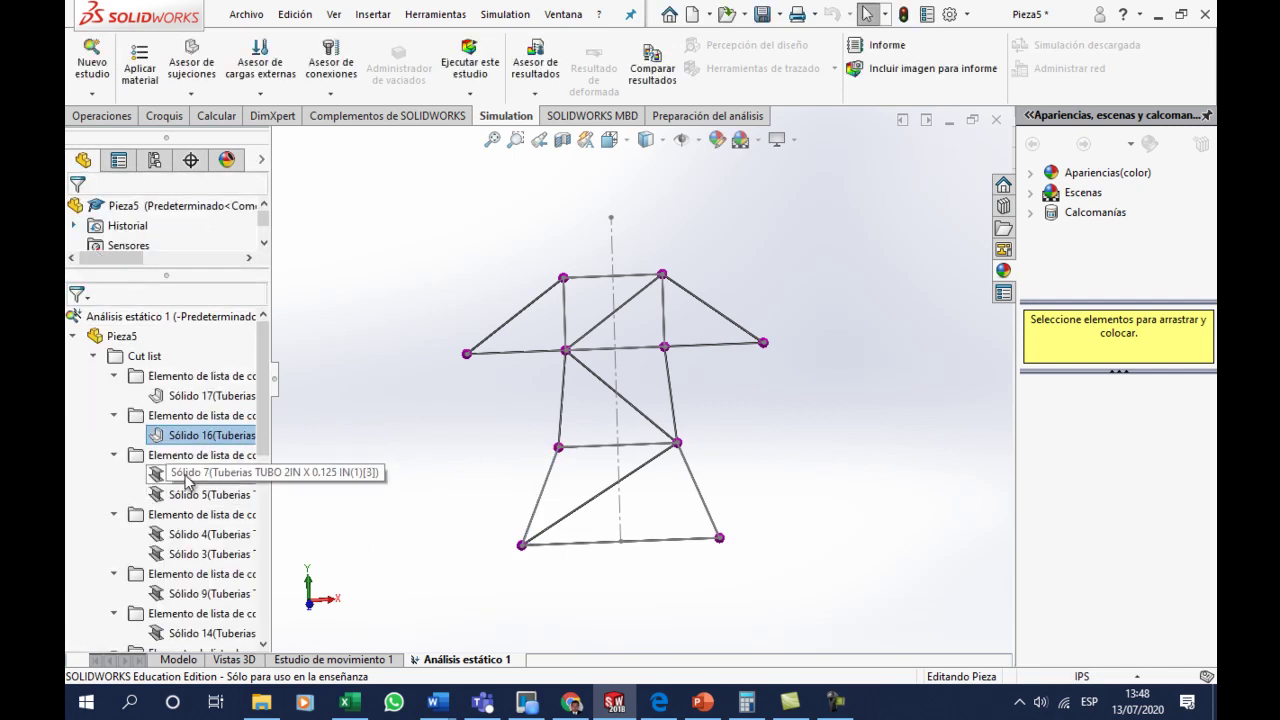
- Set Sólido 7 and Sólido 5 together as truss members
left_click(198, 476)
left_click(198, 494, "ctrl")
right_click(198, 494)
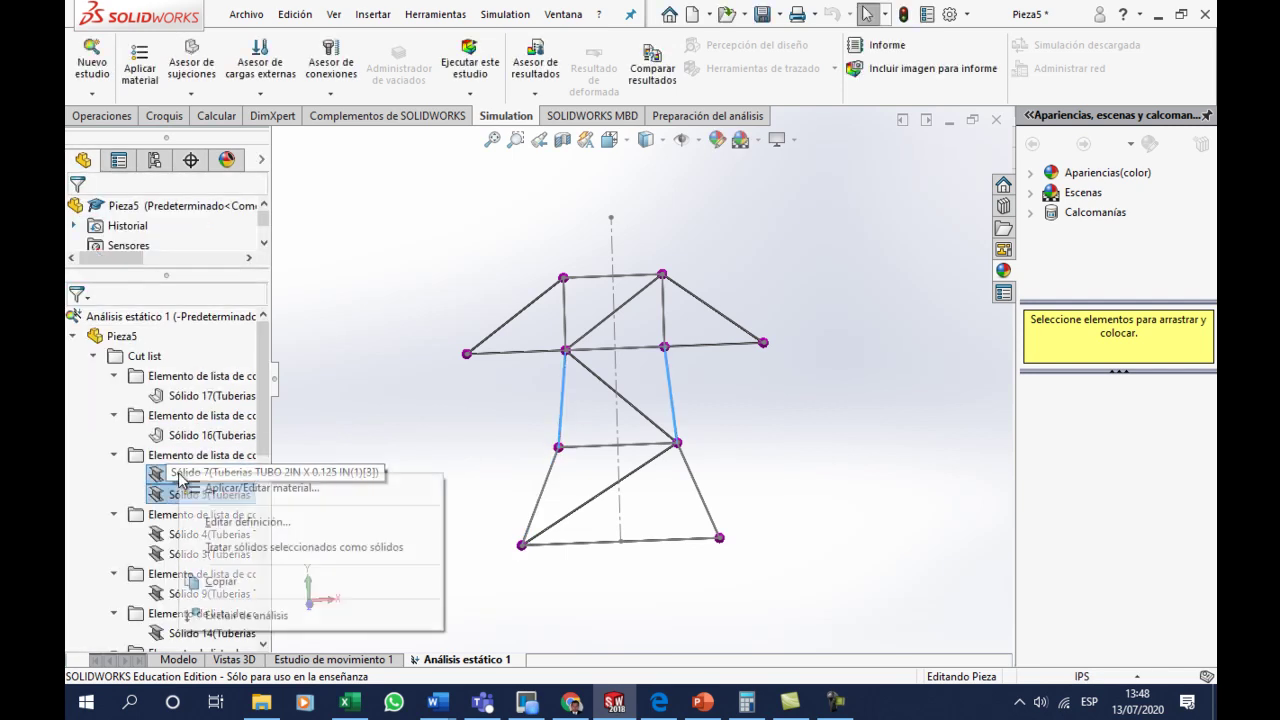
left_click(258, 523)
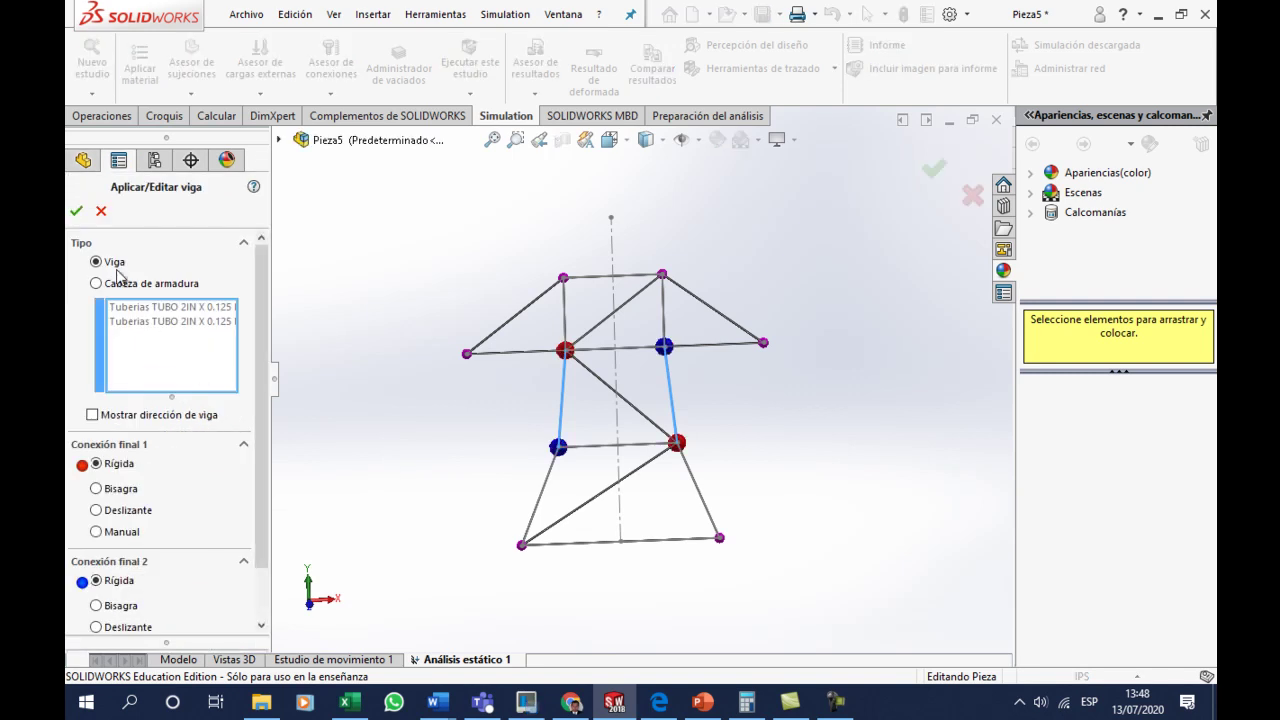
left_click(110, 283)
left_click(79, 213)
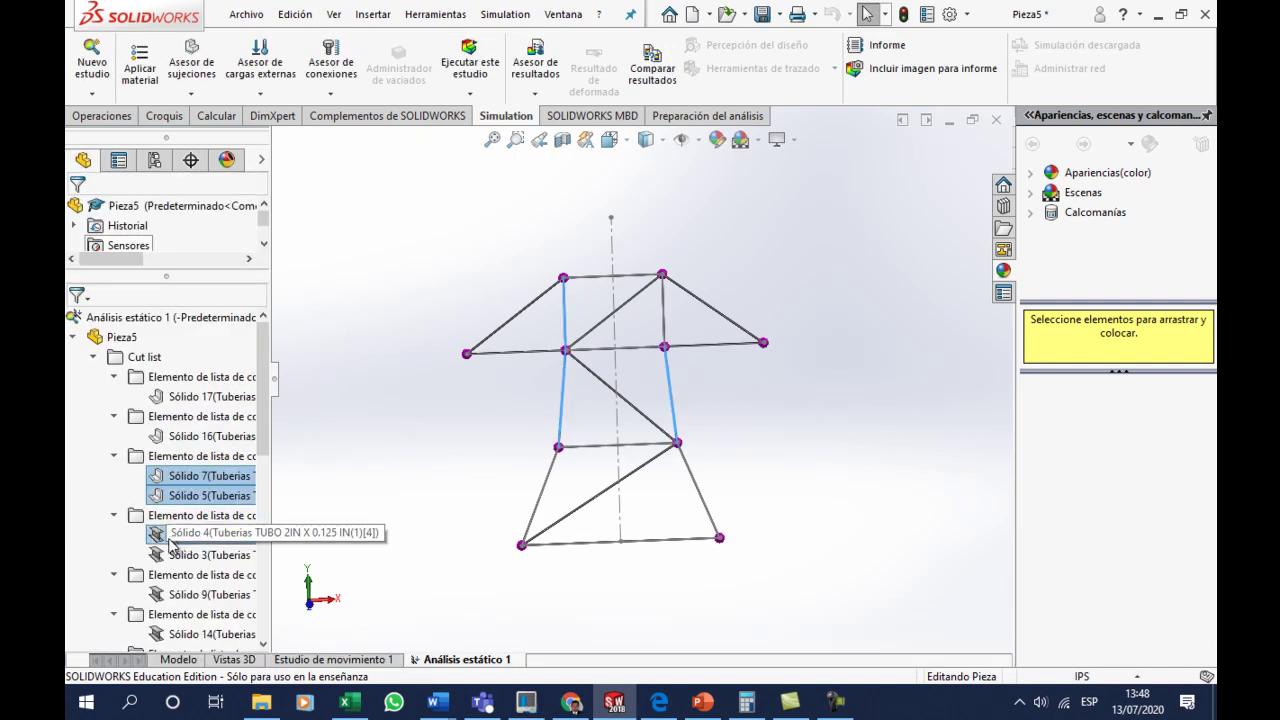
- Set Sólido 4 and Sólido 3 together as truss members
left_click(160, 540)
left_click(165, 555, "ctrl")
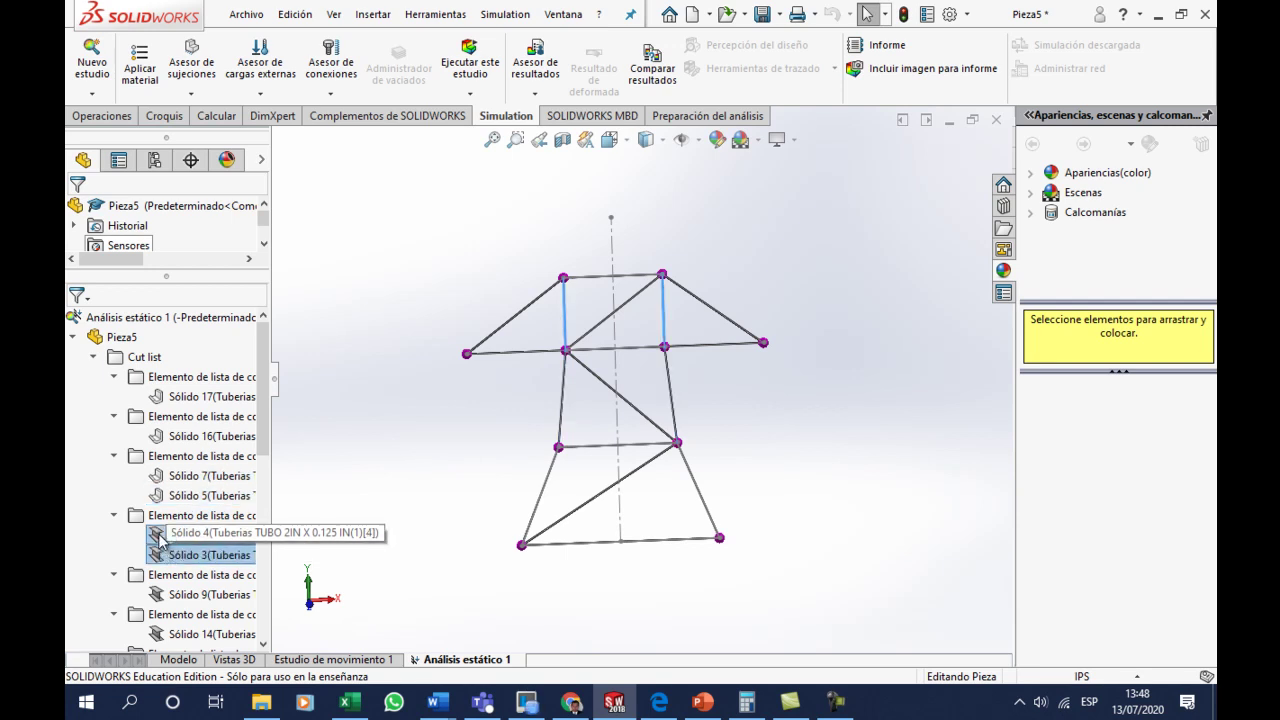
right_click(158, 540)
left_click(227, 424)
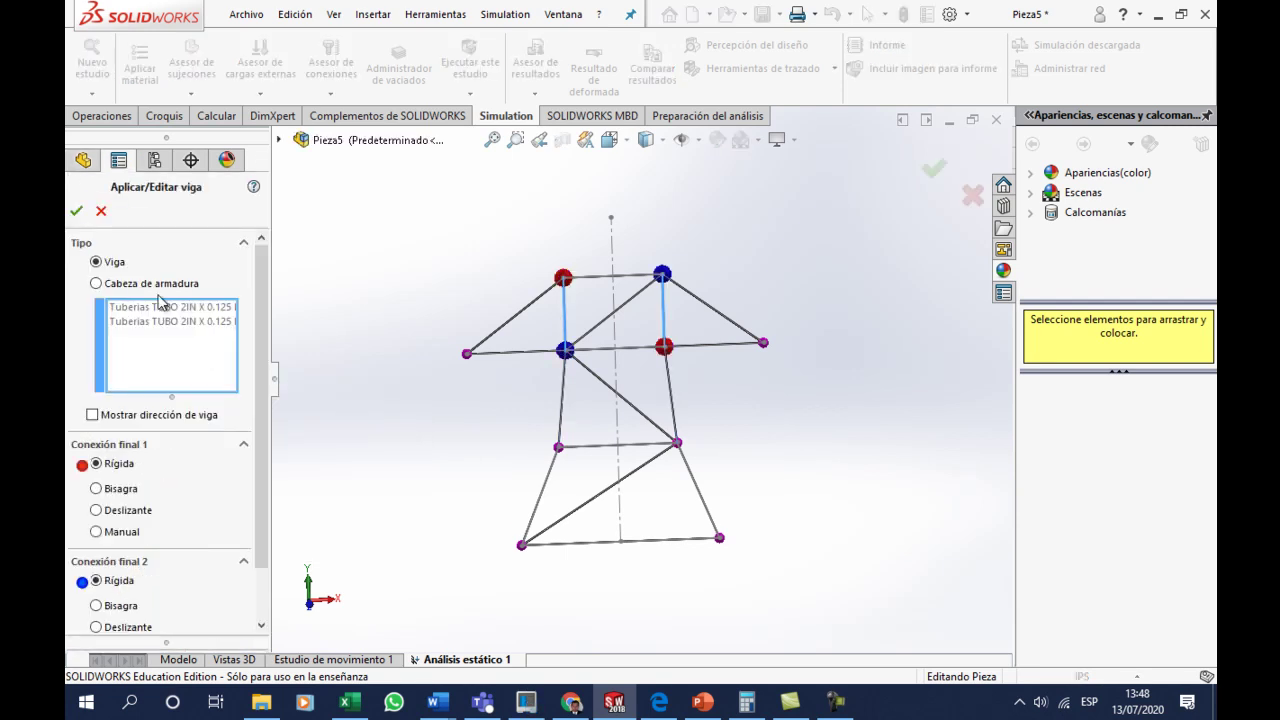
left_click(77, 213)
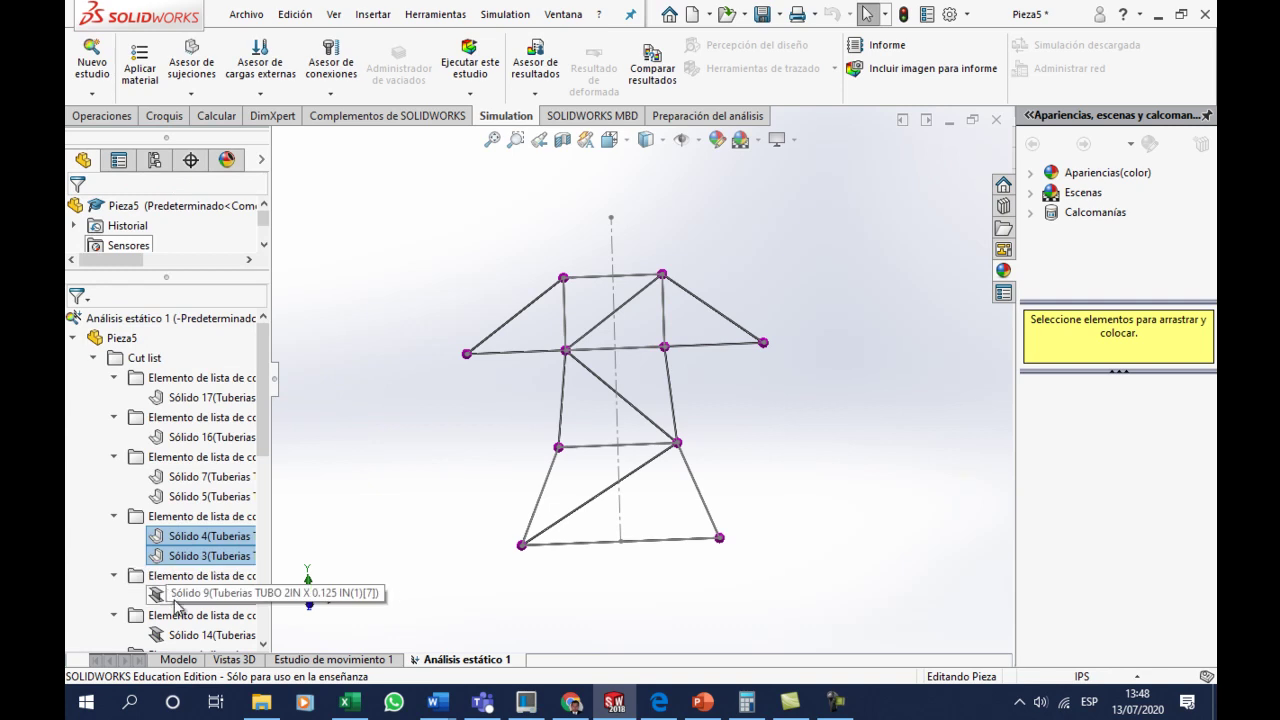
- Change the lower-right leg, Sólido 9, to a Cabeza de armadura truss
left_click(170, 594)
right_click(178, 600)
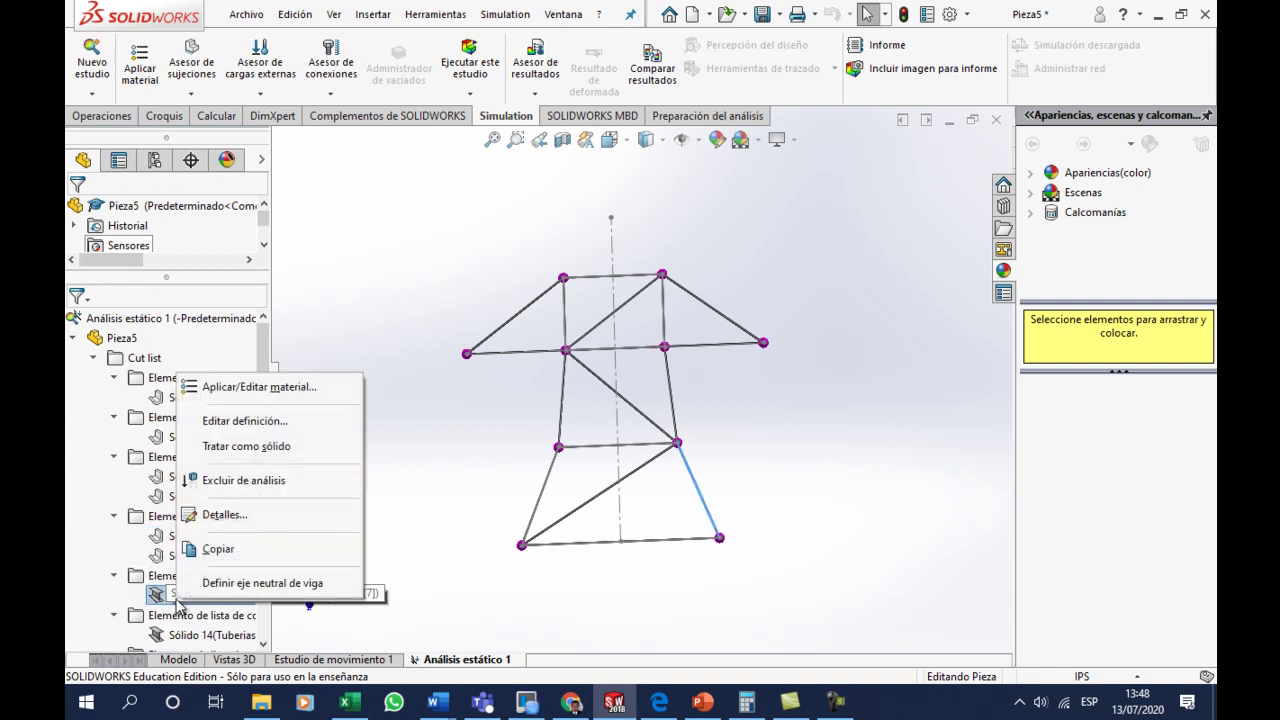
left_click(245, 421)
left_click(128, 285)
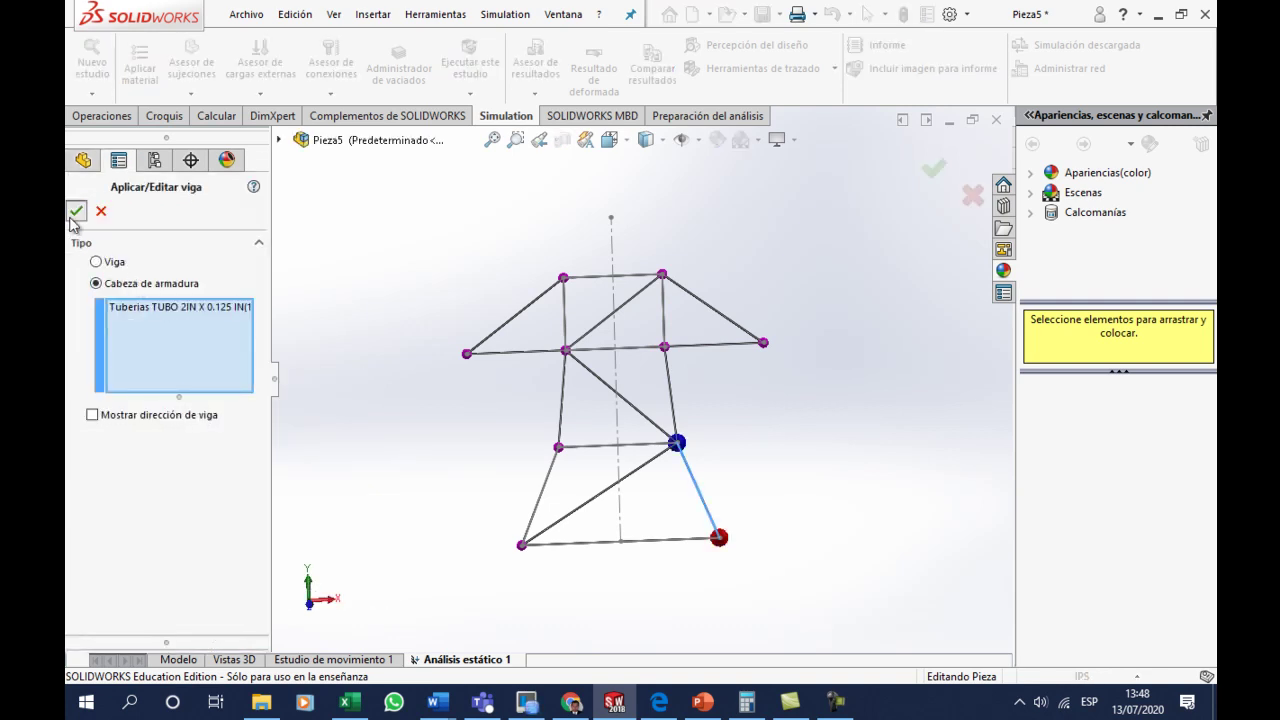
left_click(73, 215)
- Redefine the lower diagonal Sólido 14 and Sólido 10 as Cabeza de armadura truss members
scroll(268, 440, "down", 2)
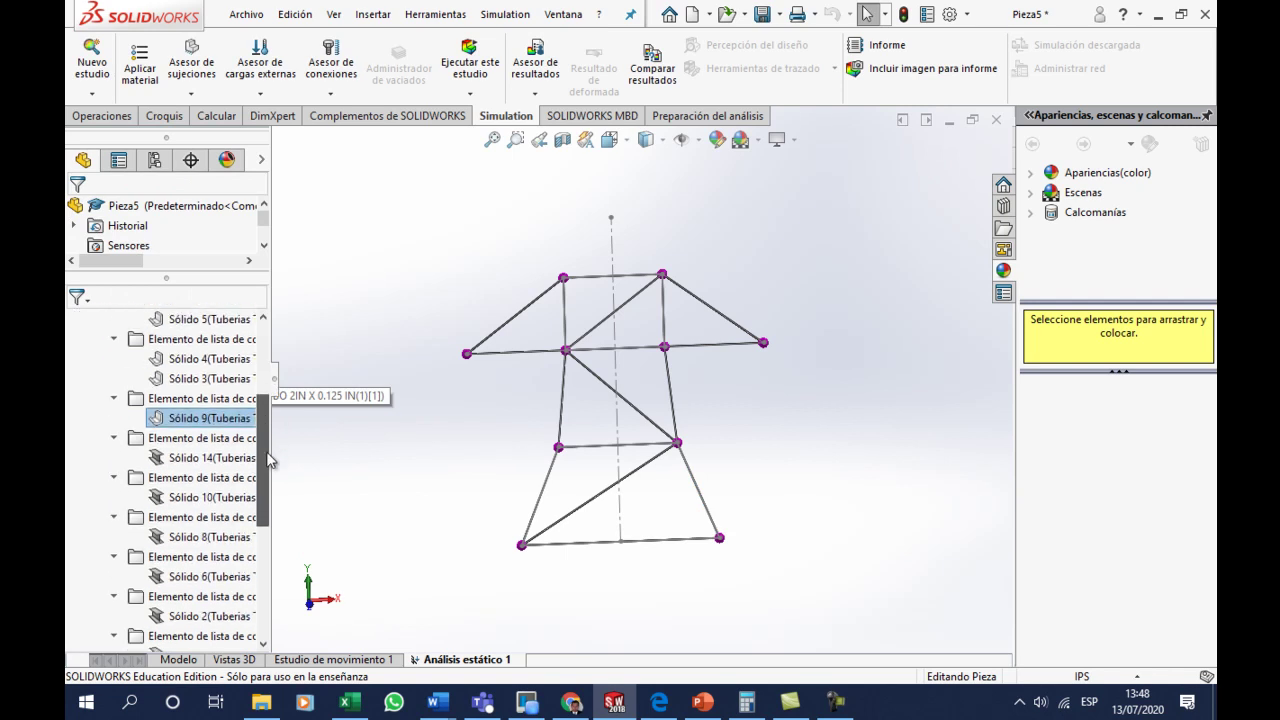
right_click(190, 457)
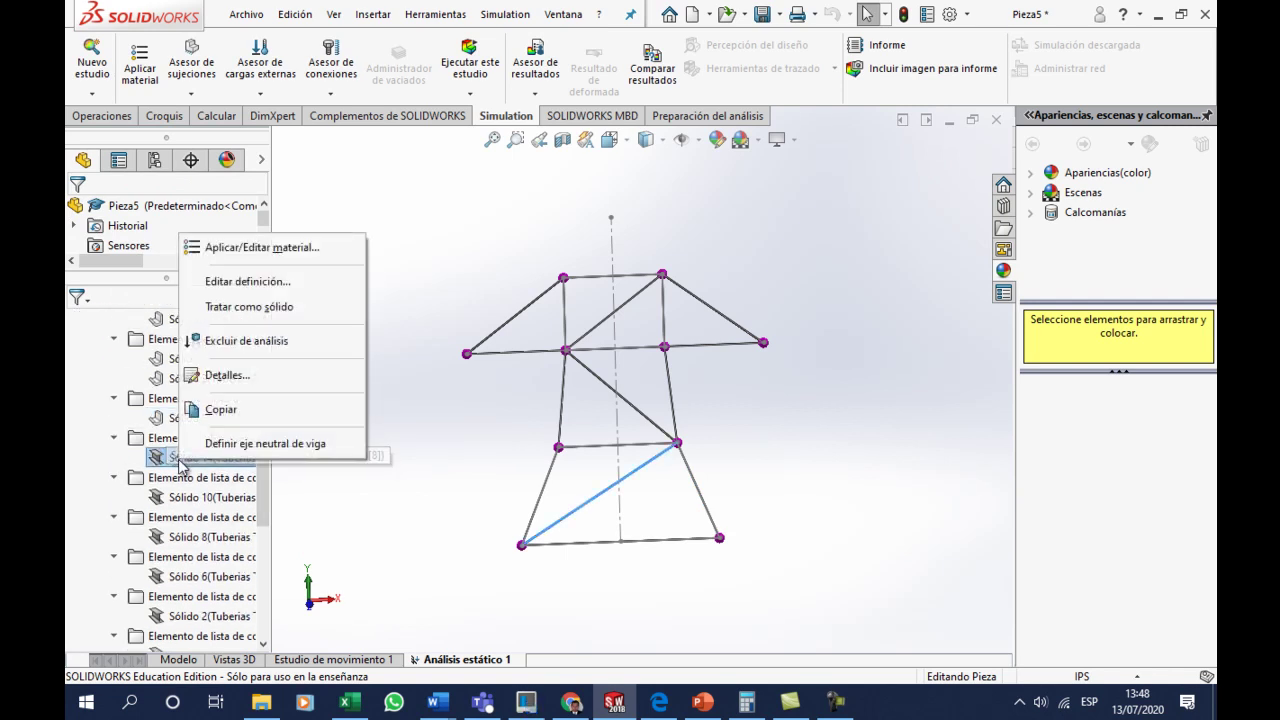
left_click(240, 284)
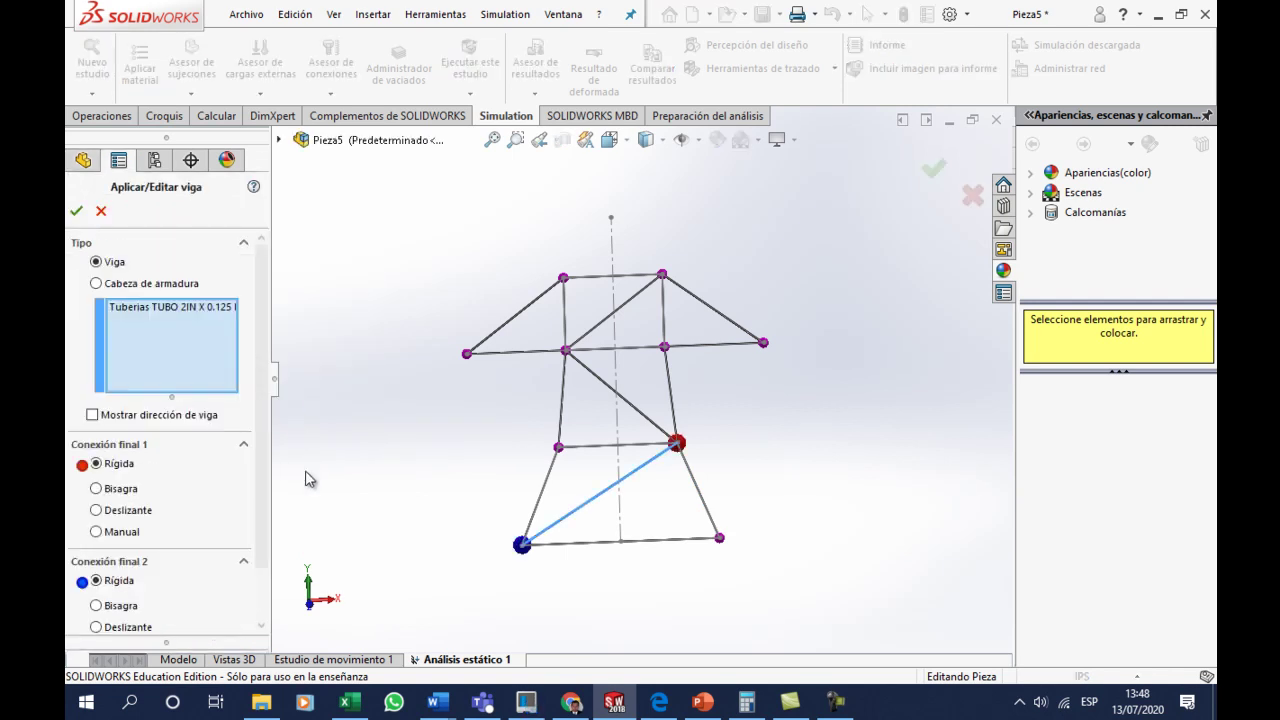
left_click(152, 288)
left_click(76, 210)
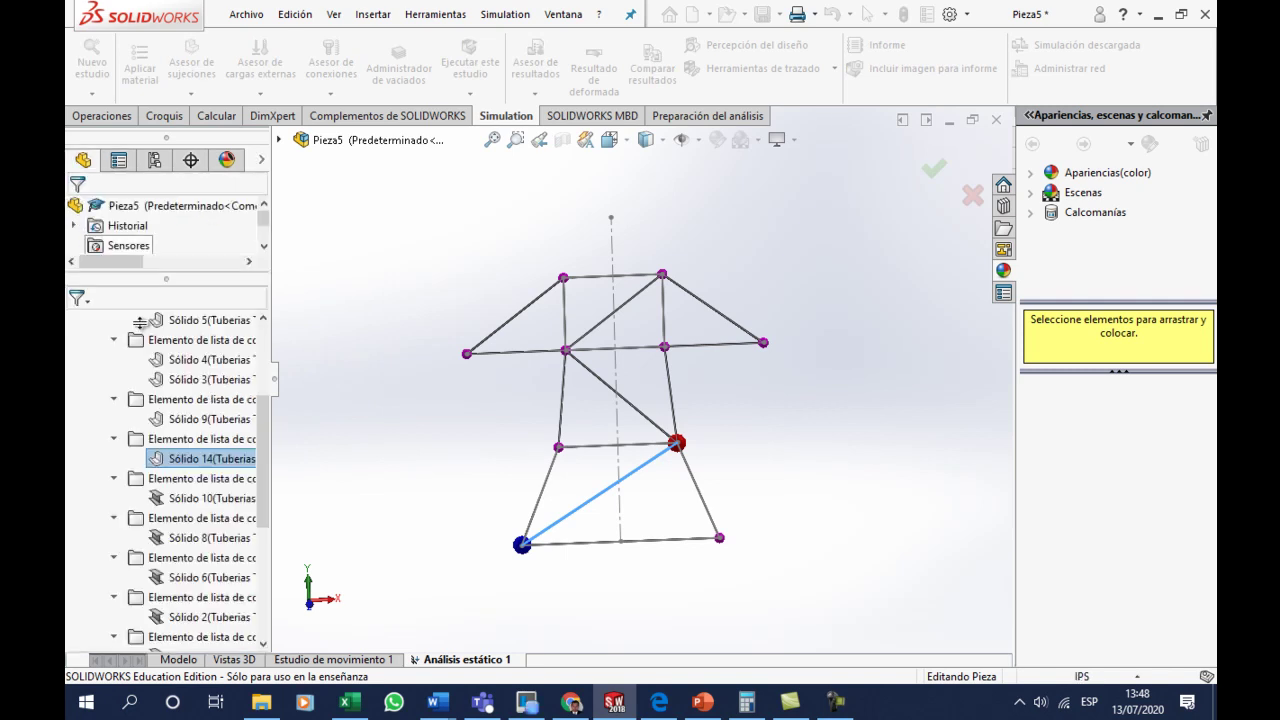
scroll(262, 455, "down", 2)
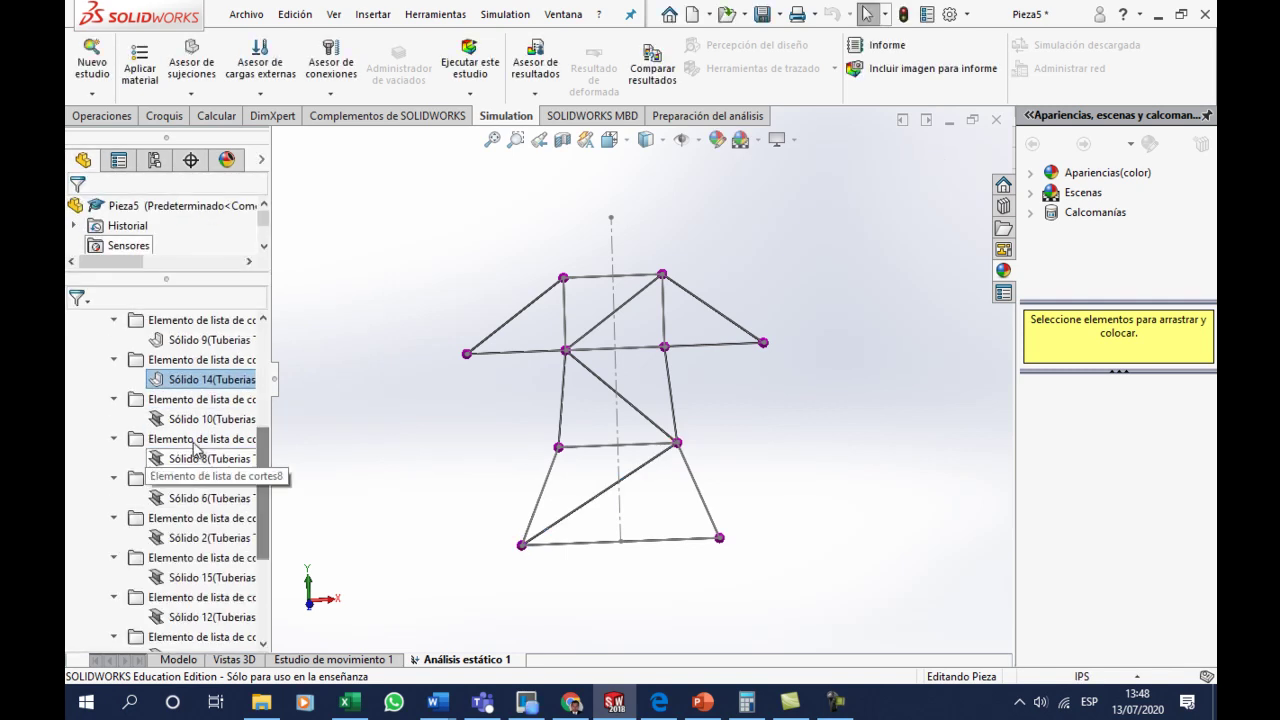
right_click(195, 420)
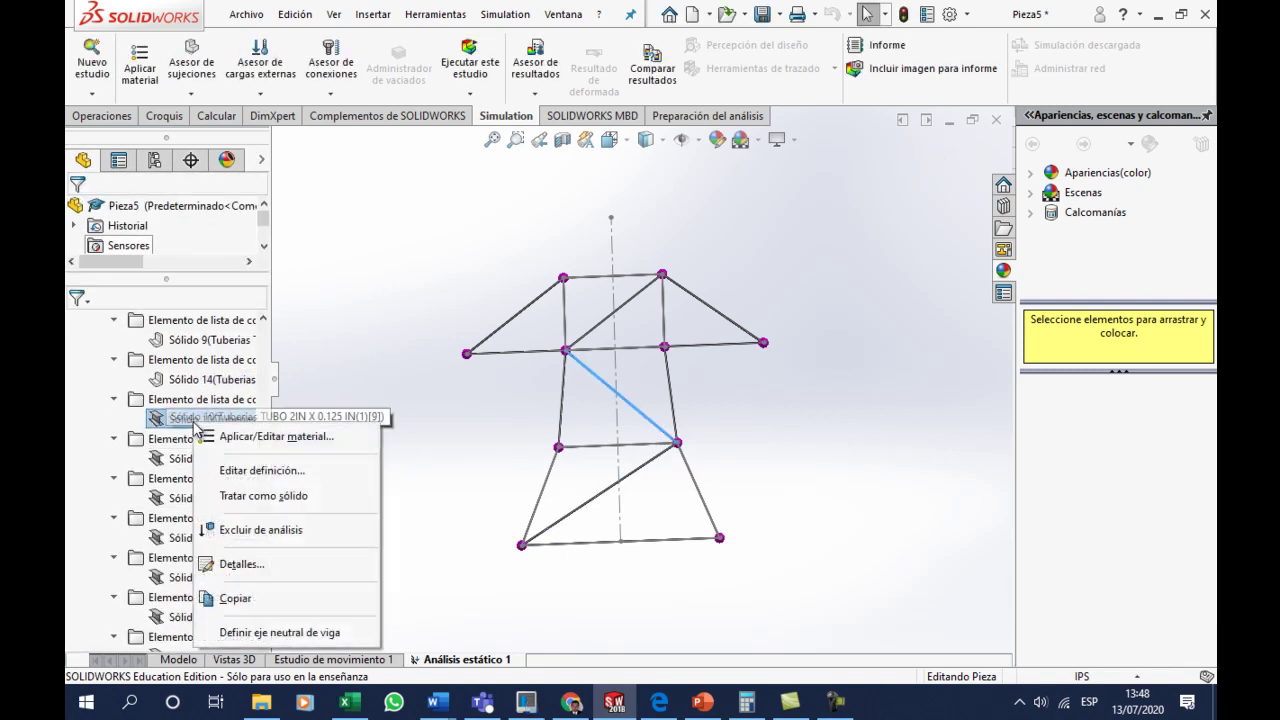
left_click(255, 472)
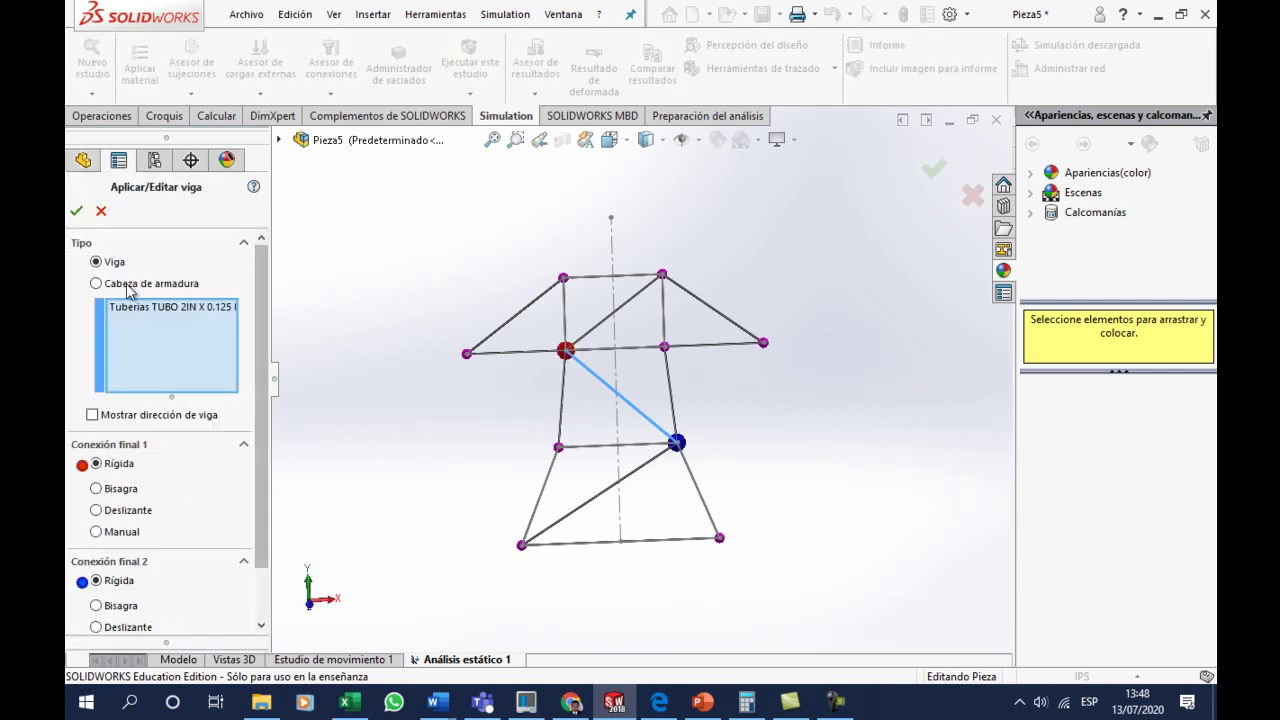
left_click(101, 211)
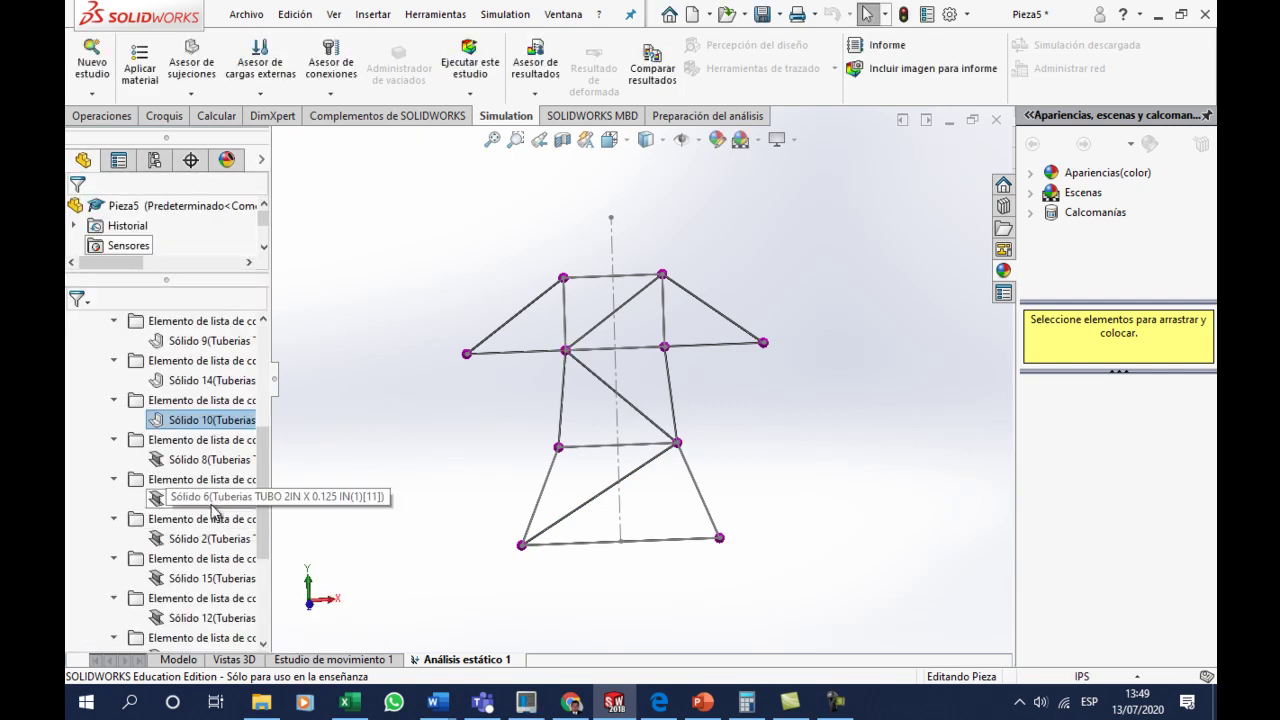
- Redefine Sólido 8 and Sólido 6 as truss members
right_click(184, 464)
left_click(257, 288)
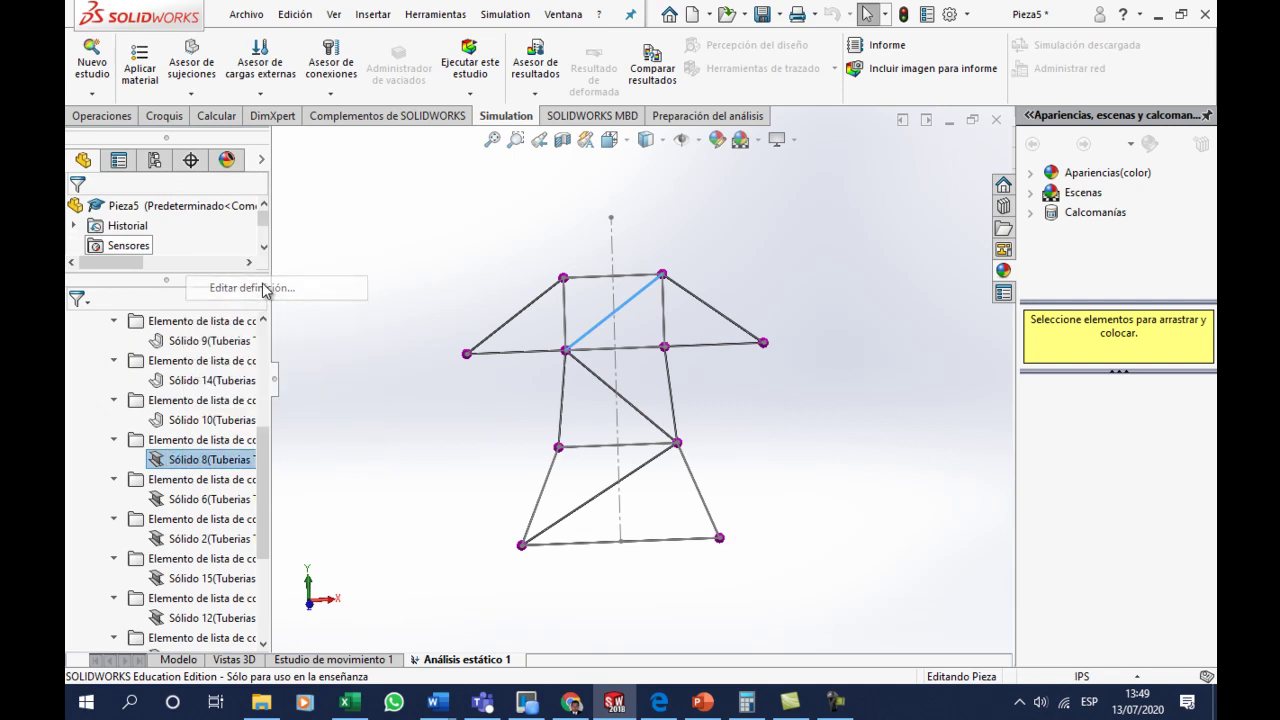
left_click(96, 283)
left_click(76, 211)
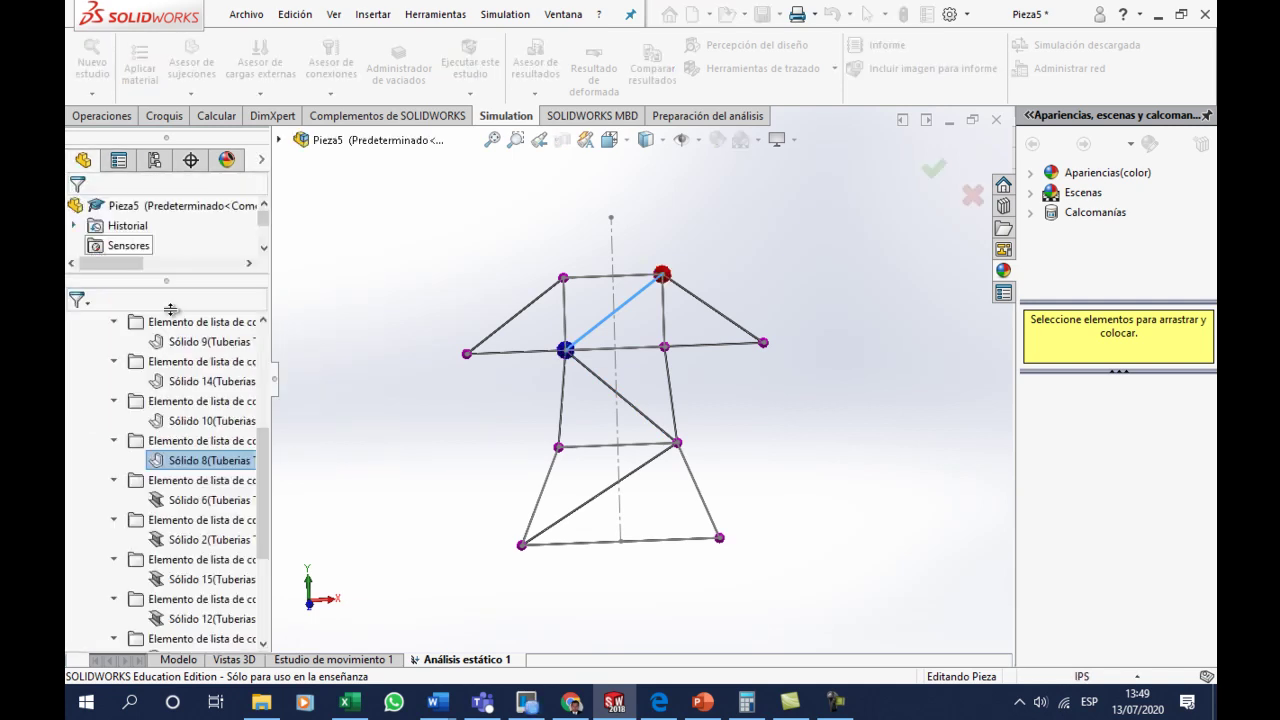
scroll(210, 470, "down", 3)
right_click(190, 401)
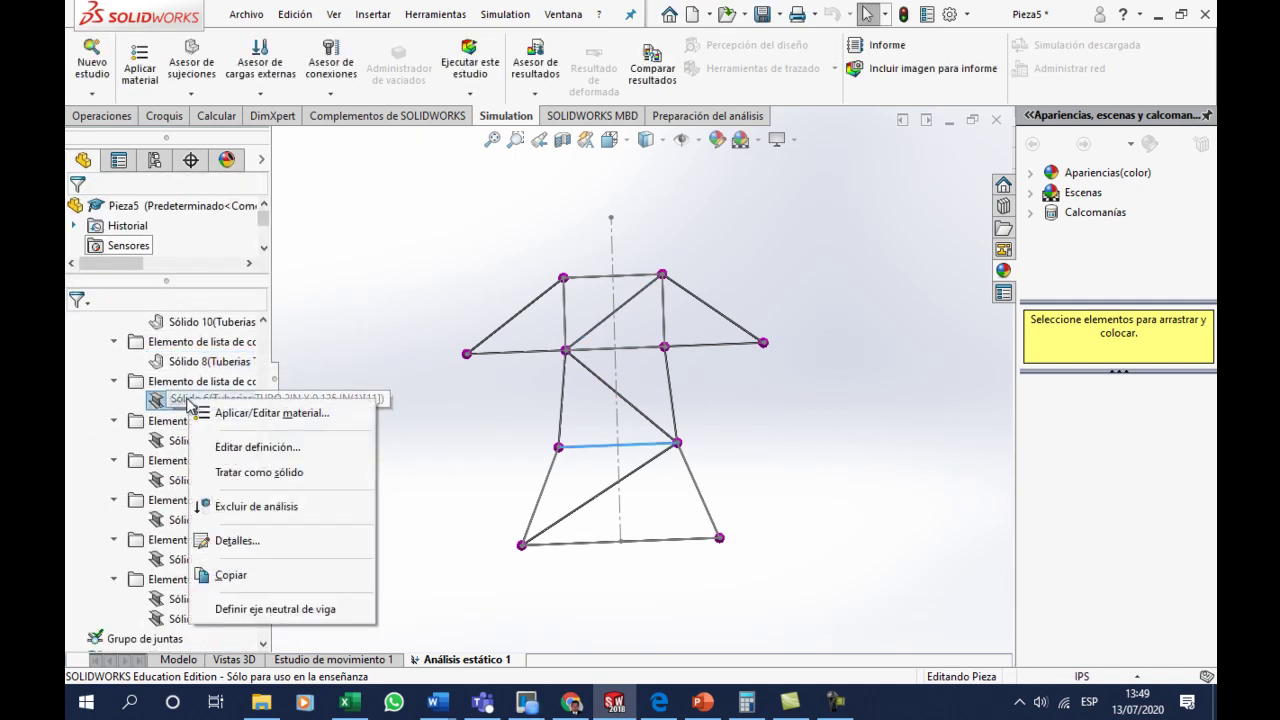
left_click(246, 449)
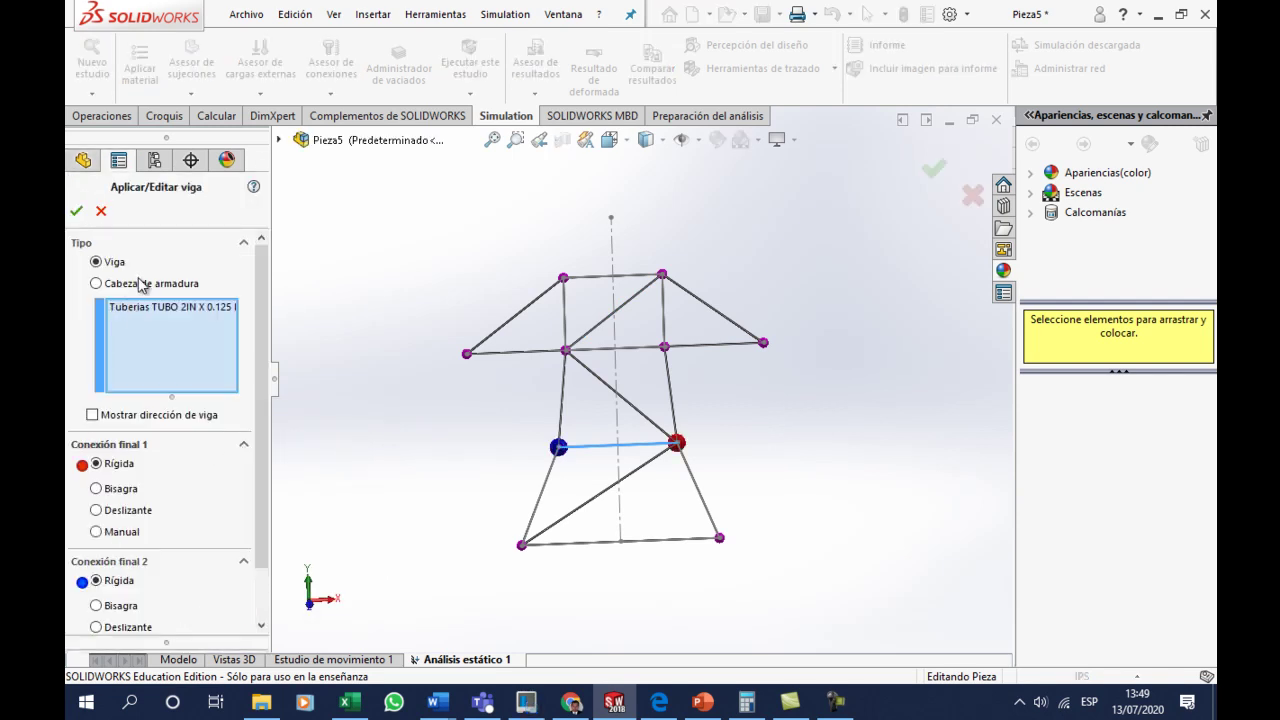
left_click(145, 285)
left_click(76, 211)
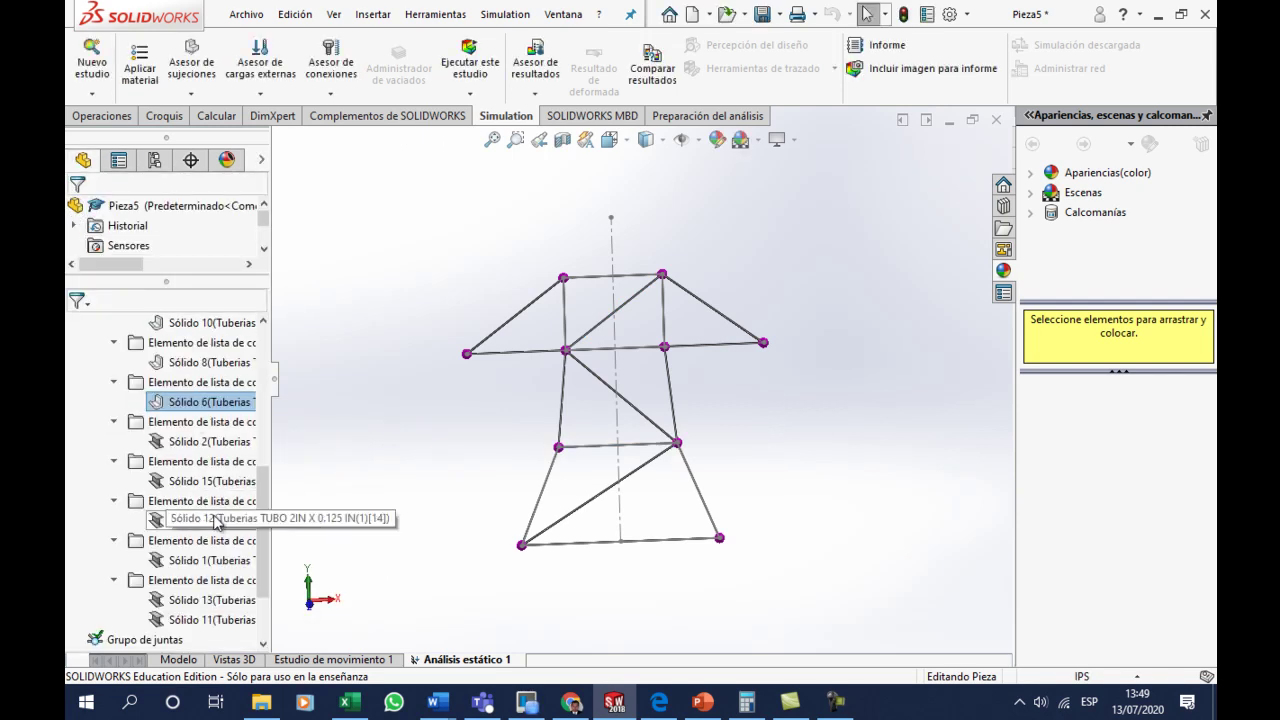
- Change Sólido 2 and the top crossbar Sólido 15 from beams to truss members
right_click(201, 450)
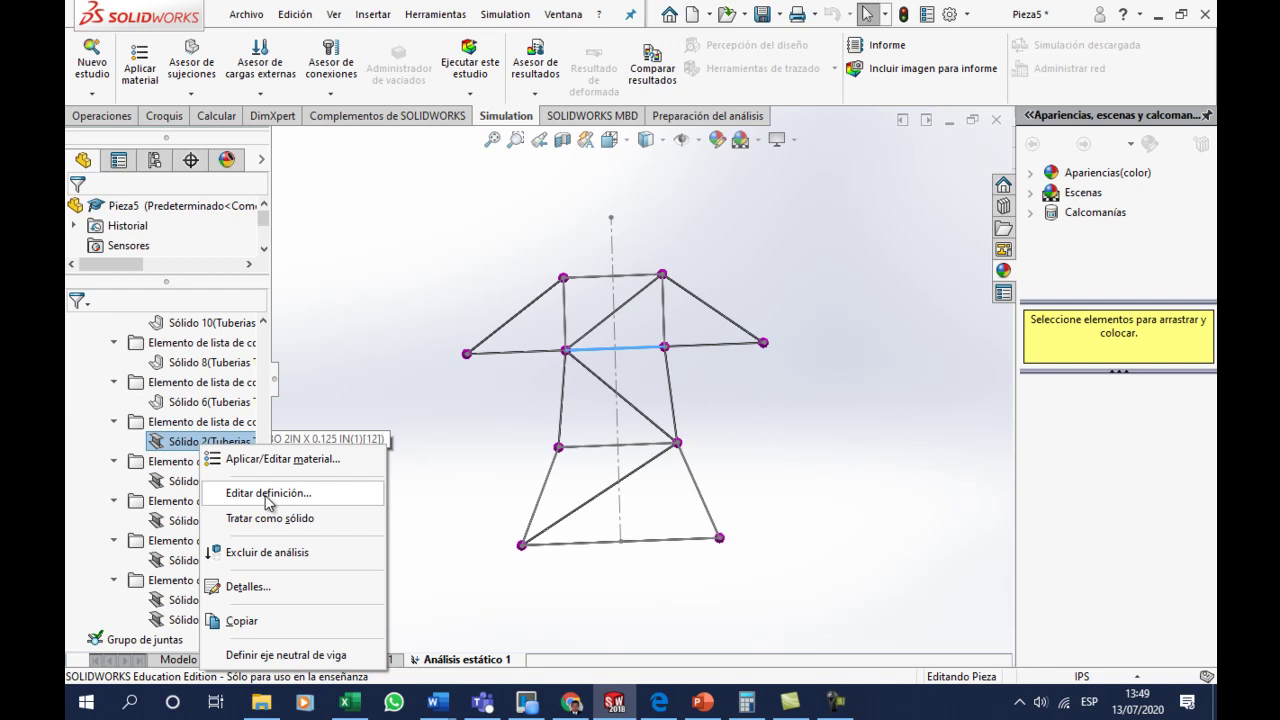
left_click(268, 493)
left_click(150, 285)
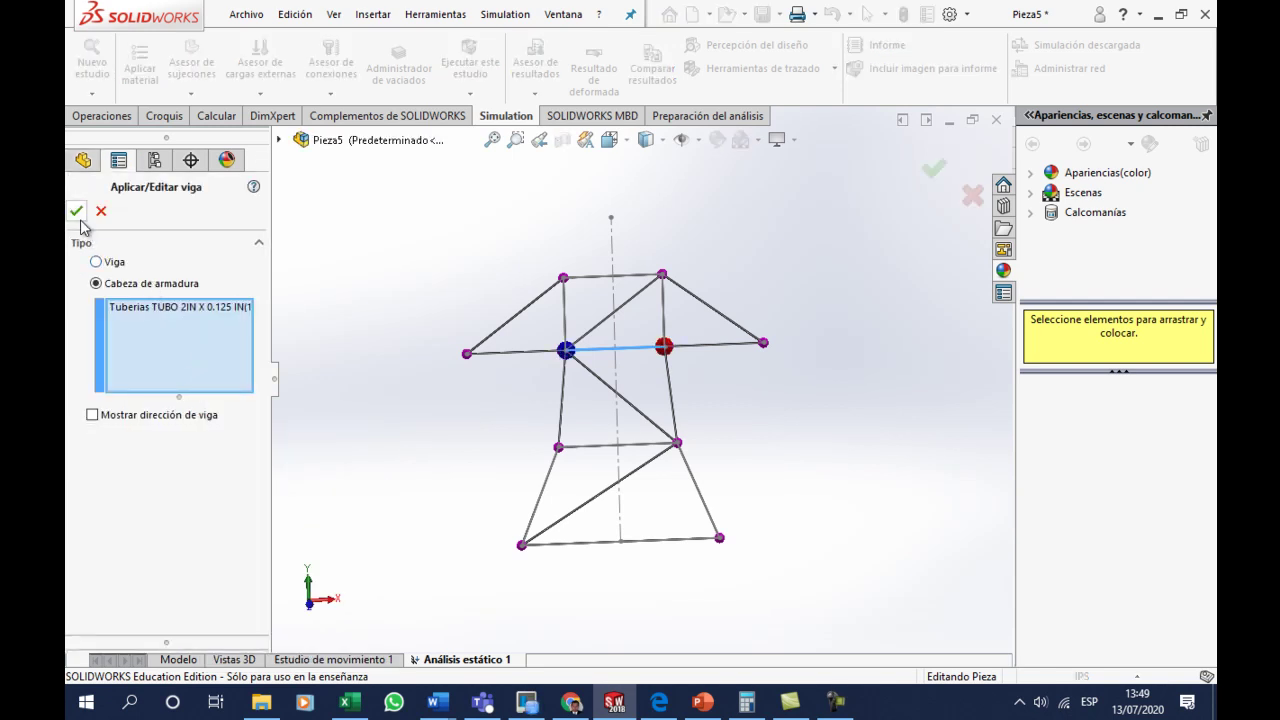
left_click(76, 211)
right_click(205, 422)
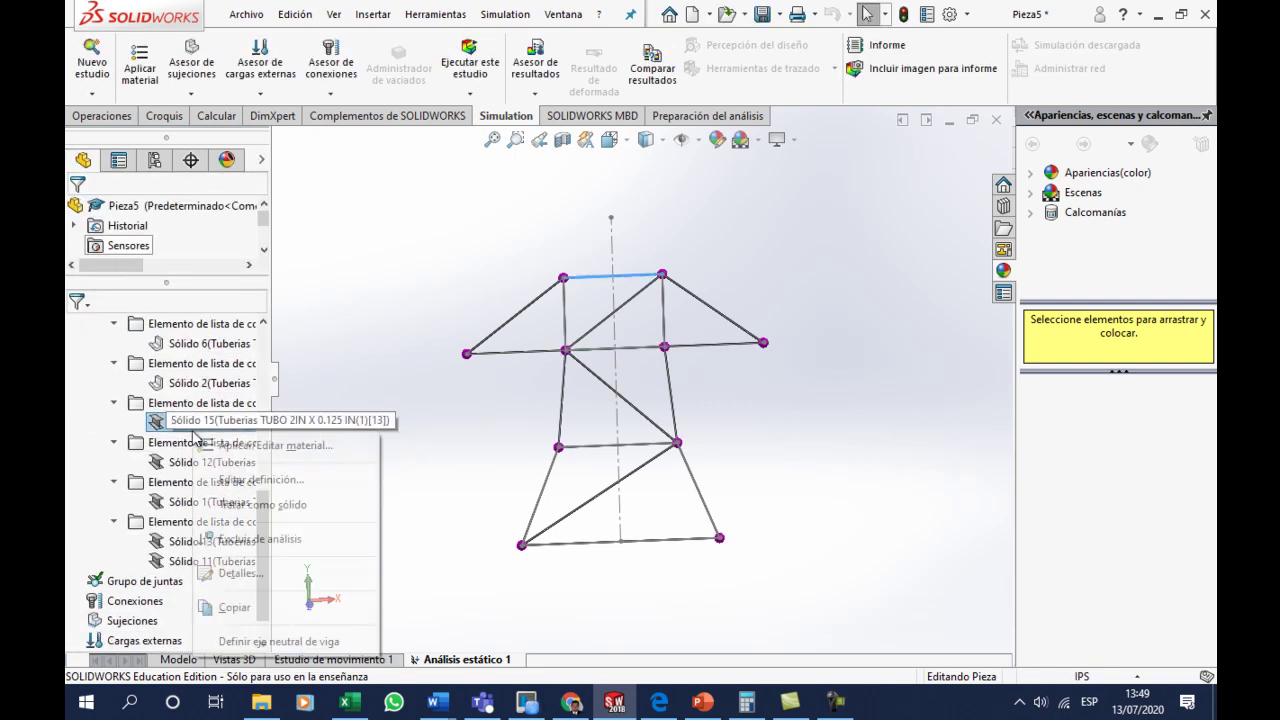
left_click(224, 478)
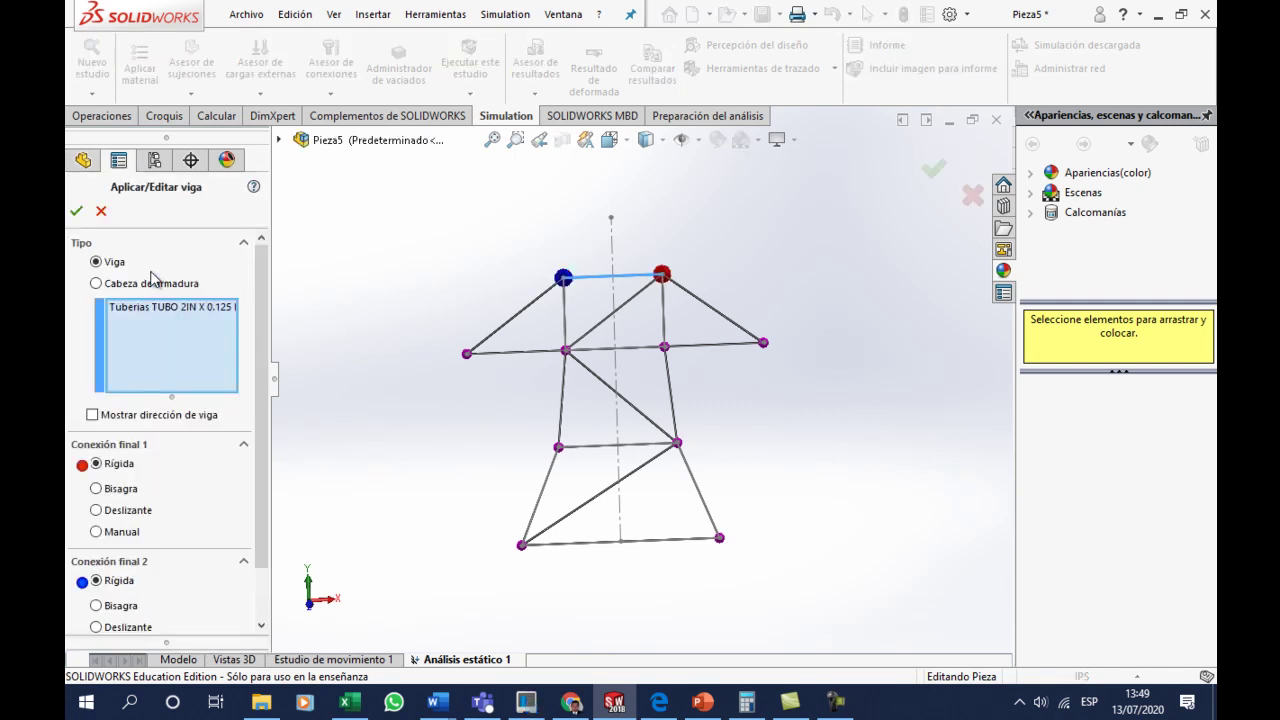
left_click(152, 284)
left_click(78, 212)
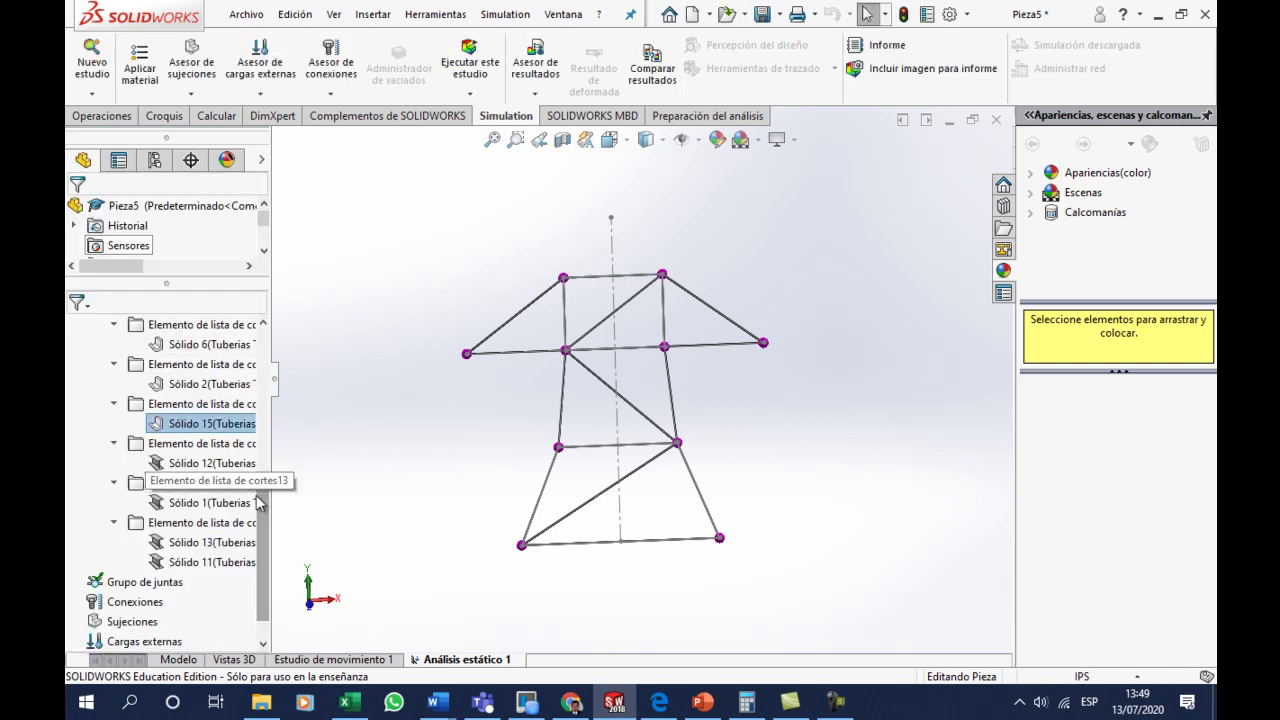
- Redefine Sólido 12 and Sólido 1 as truss members instead of beams
right_click(200, 462)
left_click(226, 283)
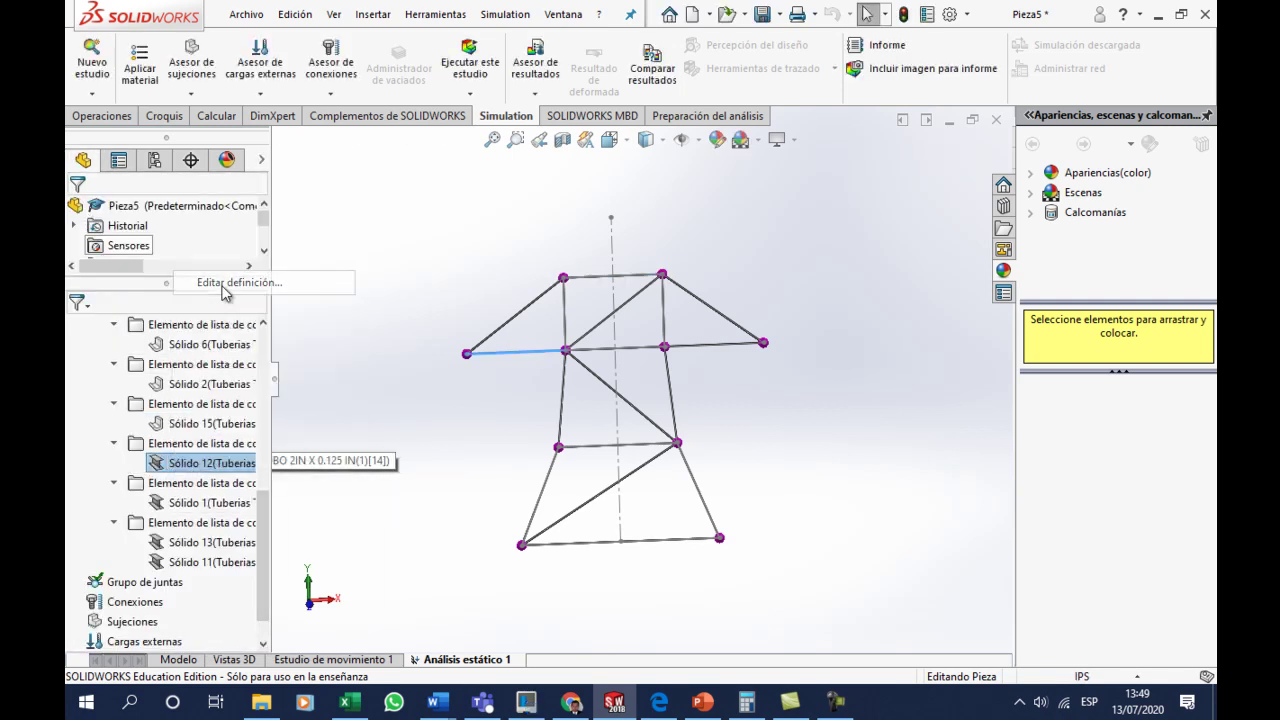
left_click(145, 285)
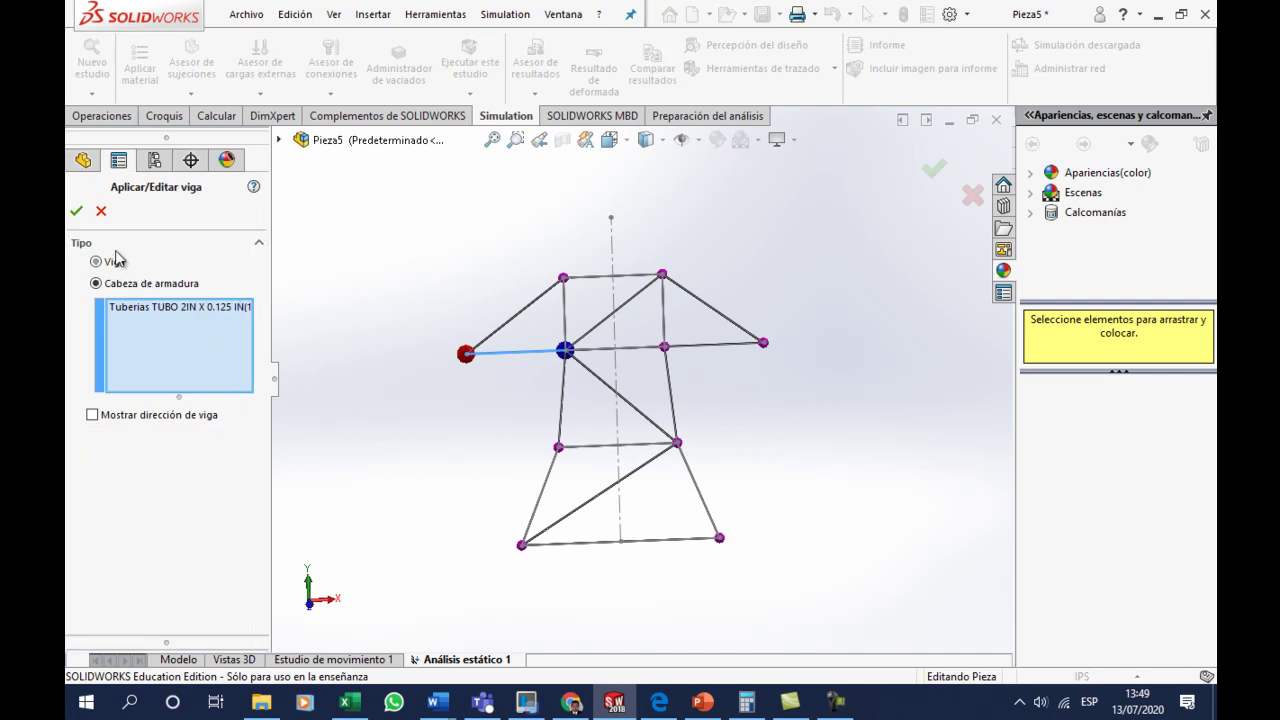
left_click(76, 211)
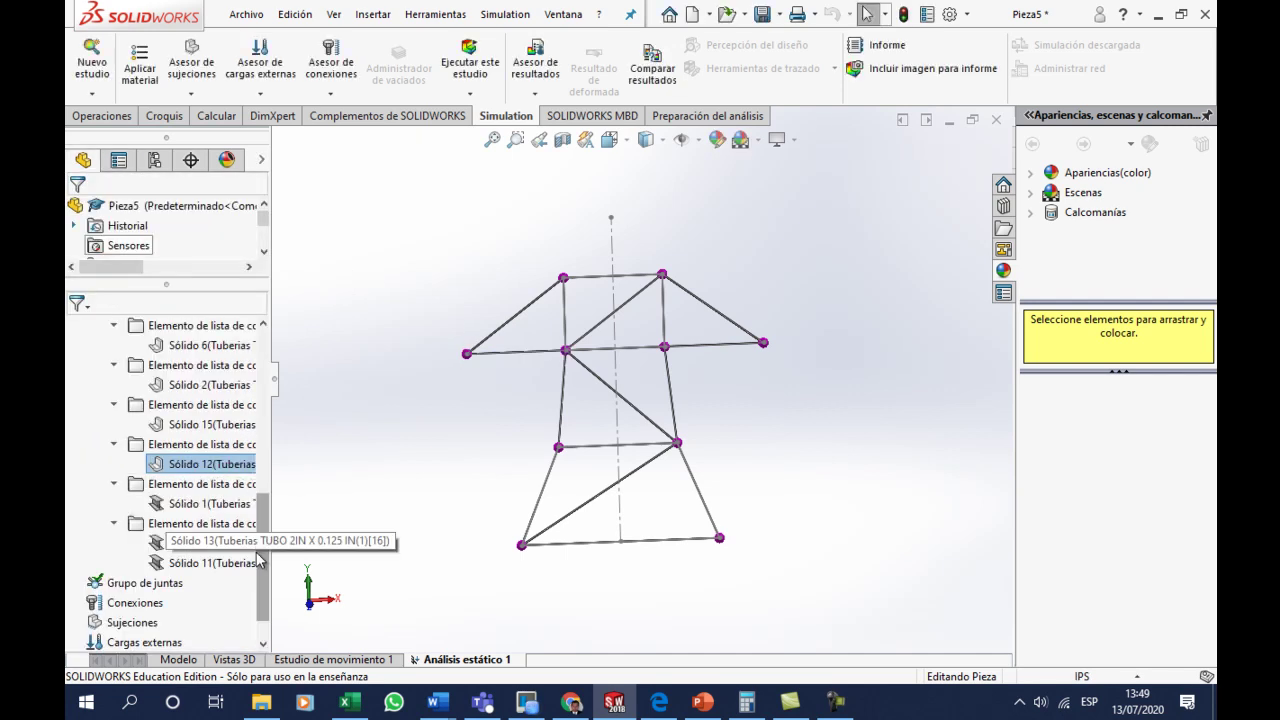
right_click(193, 465)
left_click(228, 282)
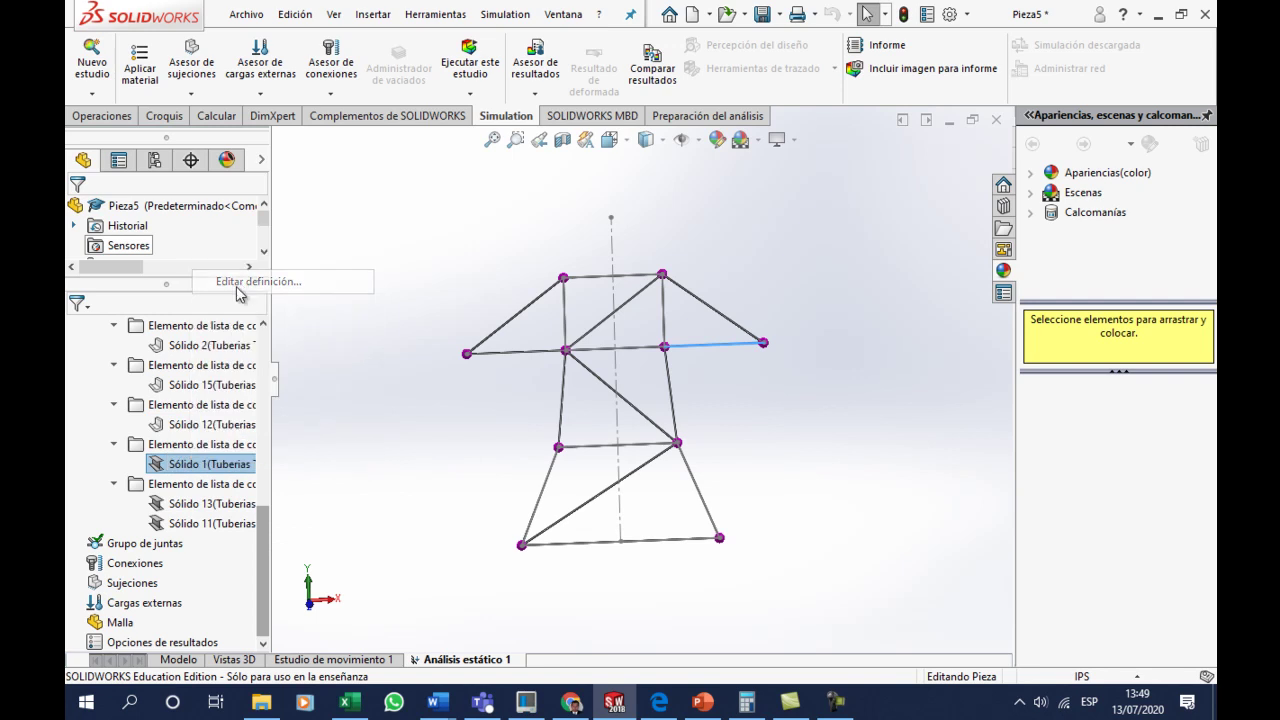
left_click(138, 285)
left_click(76, 211)
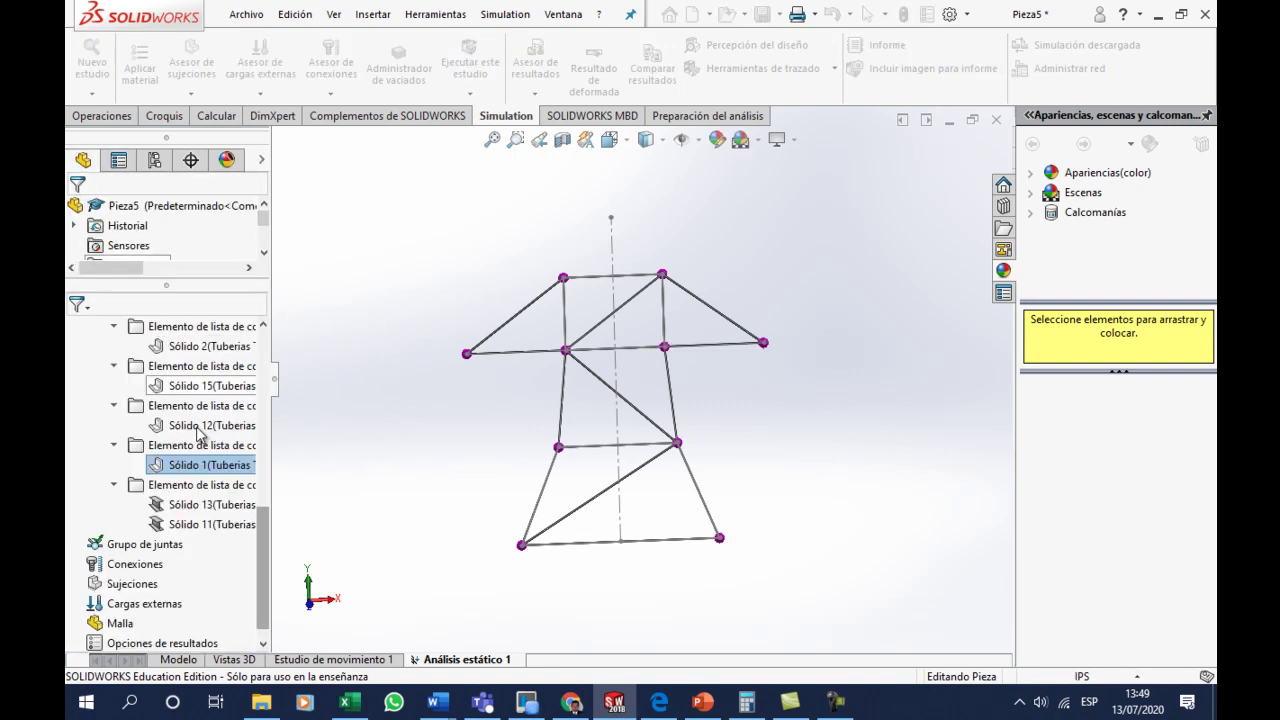
- Set both outer arms, Sólido 13 and 11, to truss in one shared definition
left_click(192, 527, "shift")
right_click(193, 529)
left_click(240, 558)
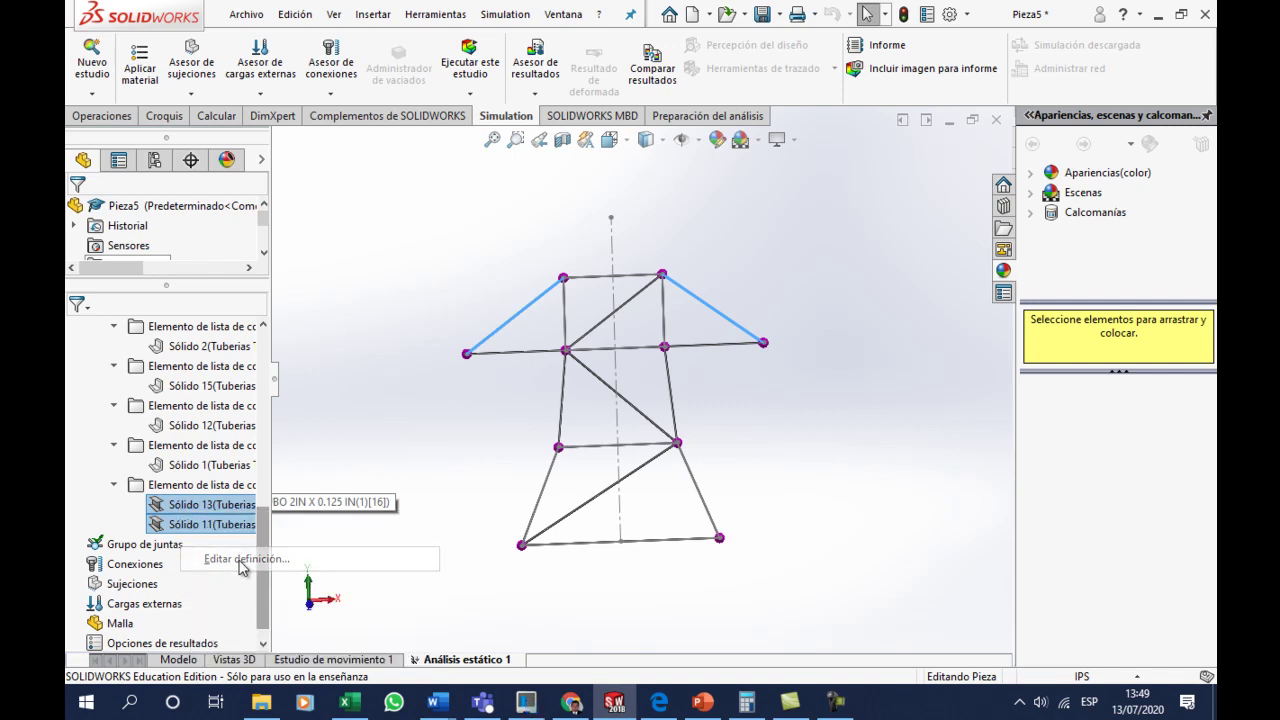
left_click(127, 287)
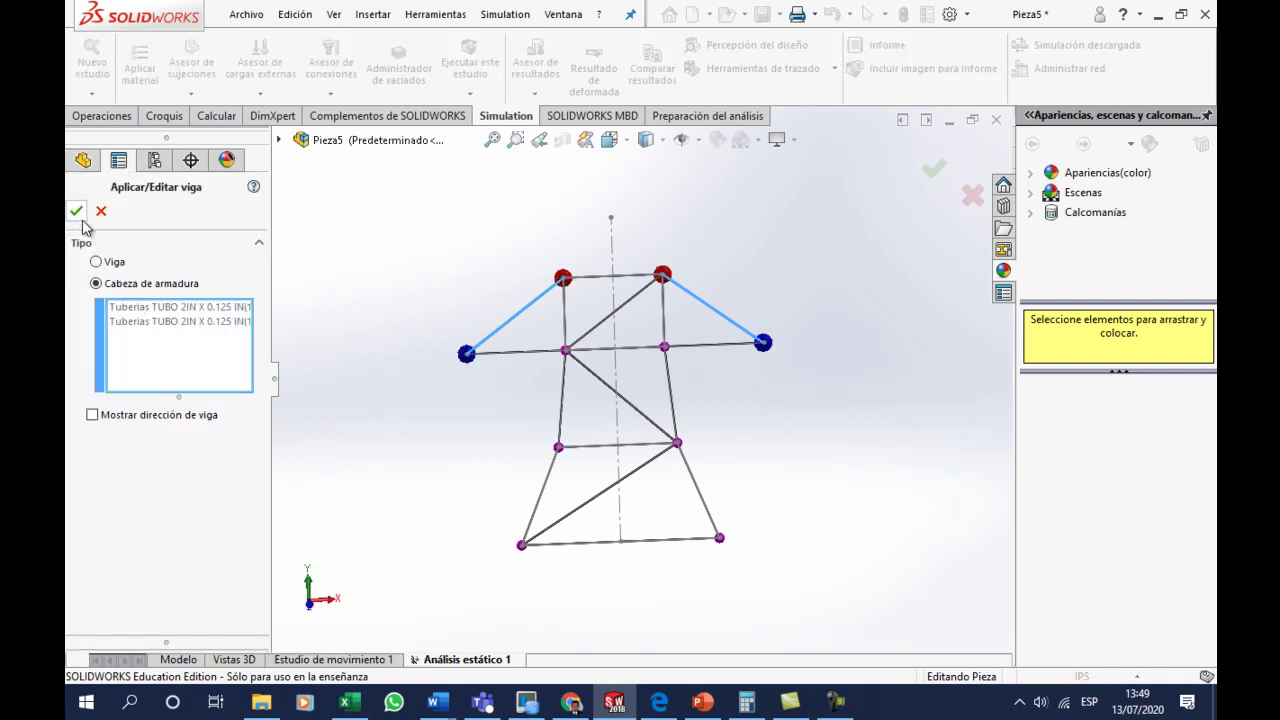
left_click(76, 211)
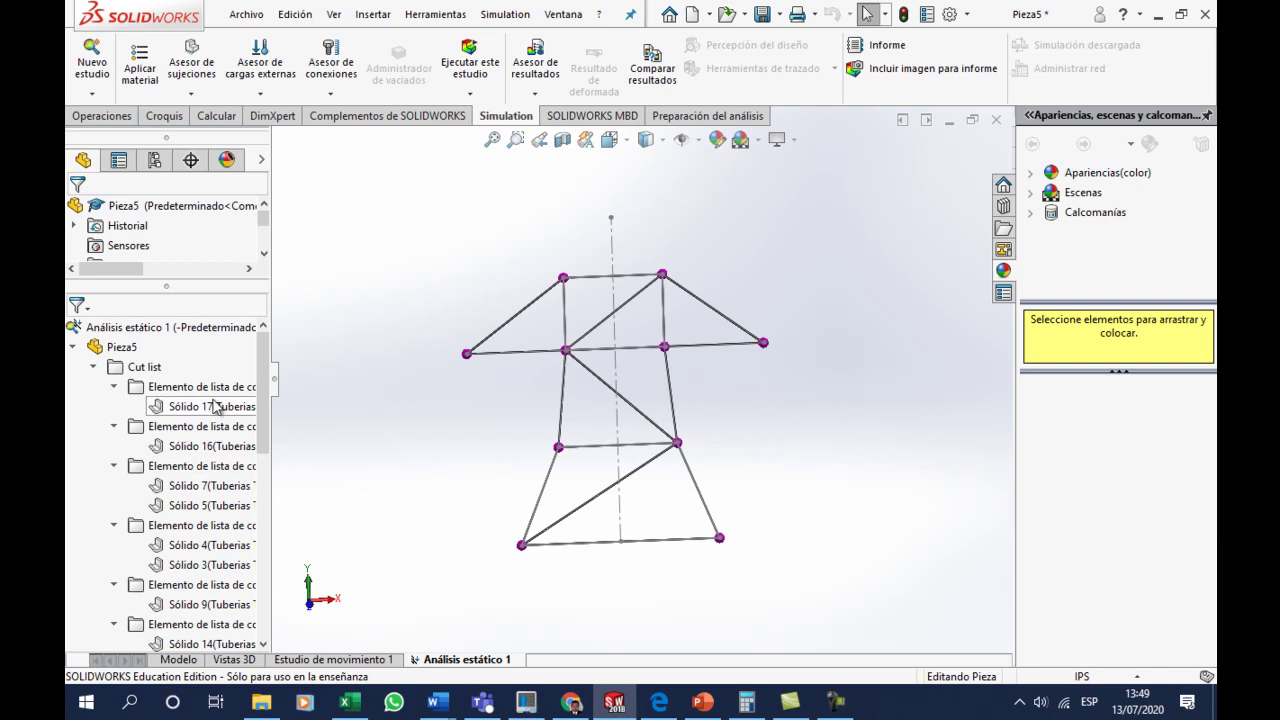
mouse_move(437, 703)
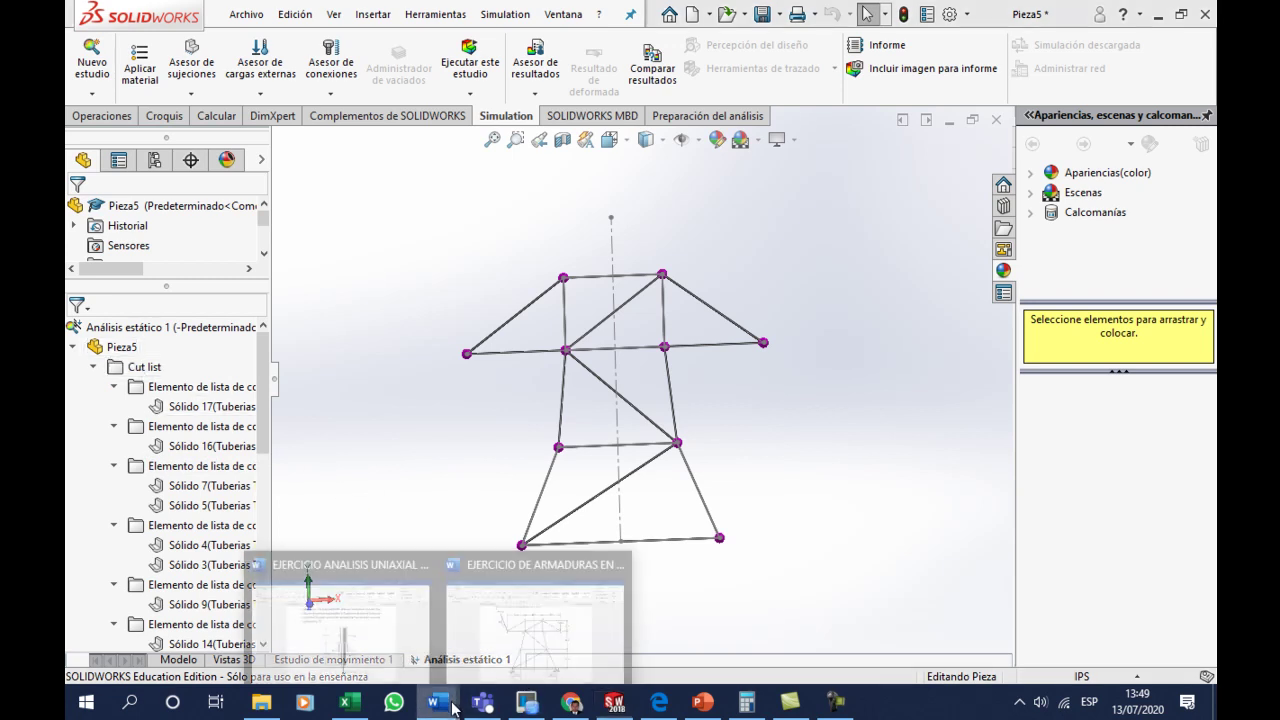
left_click(530, 635)
scroll(610, 592, "up", 2)
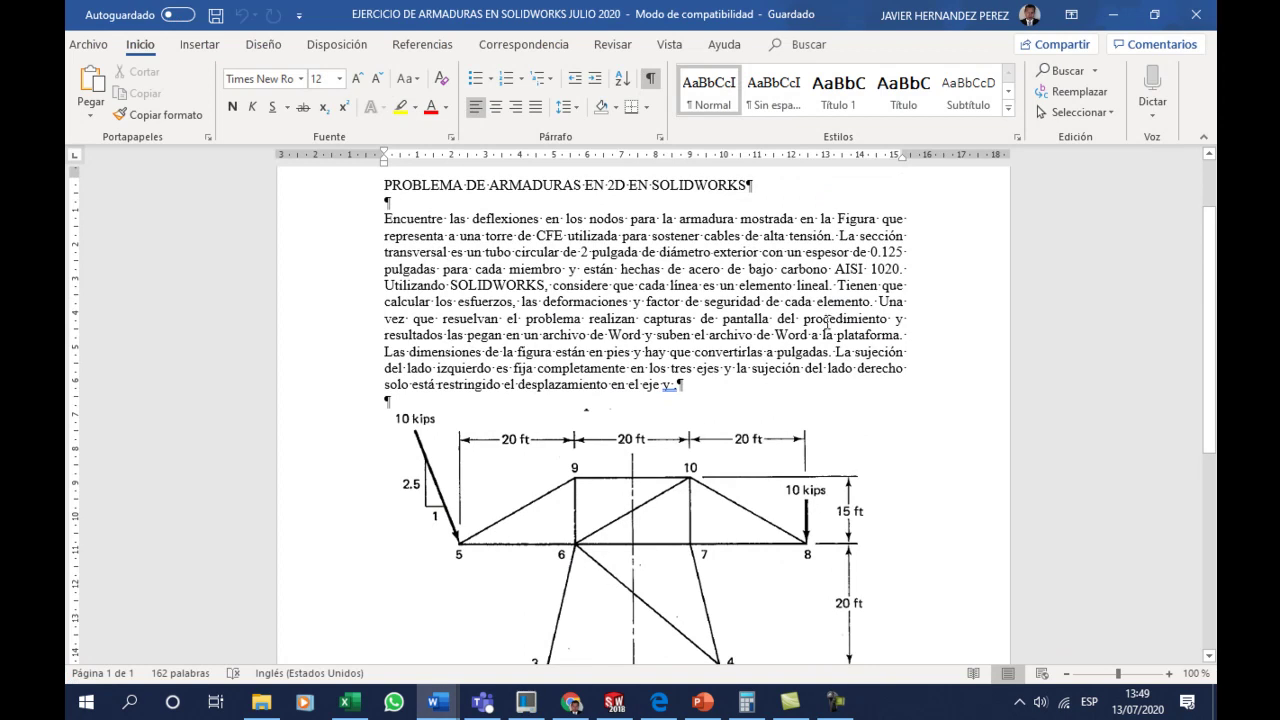
left_click(614, 702)
right_click(141, 347)
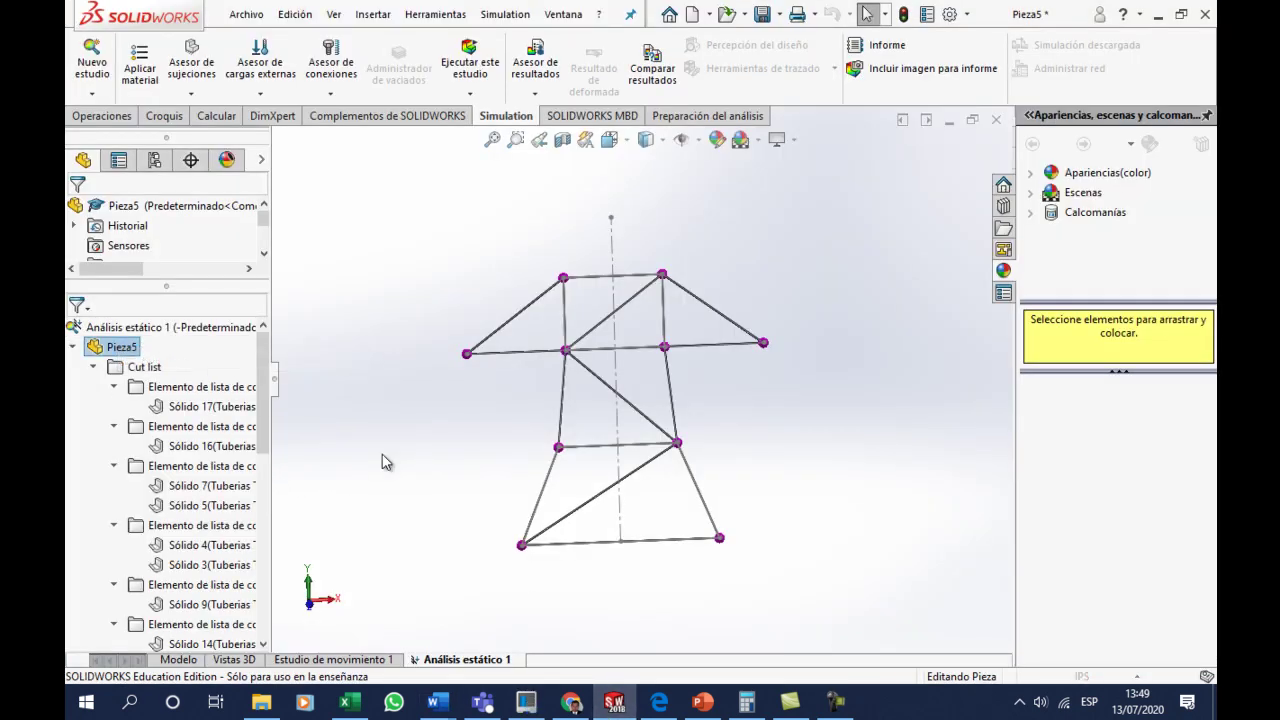
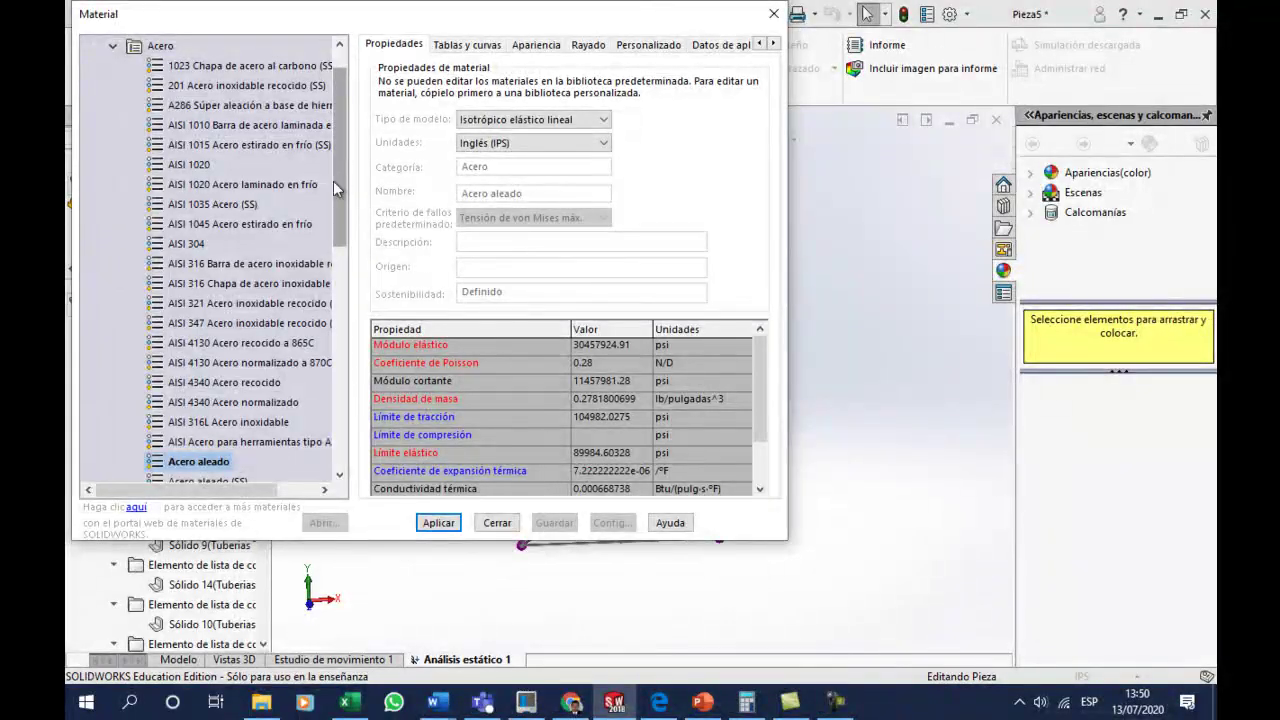
- Apply AISI 1020 steel from the Acero library to the truss tubes and collapse Pieza5
left_click(170, 165)
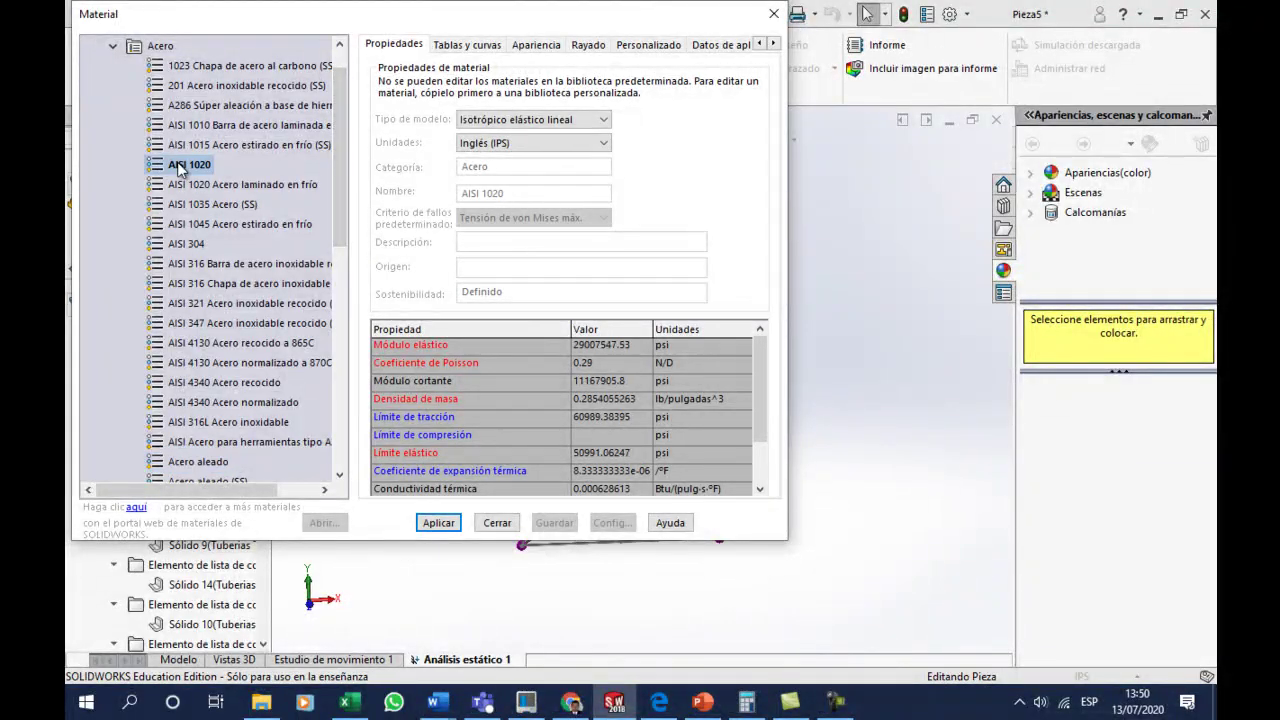
left_click(439, 523)
left_click(495, 524)
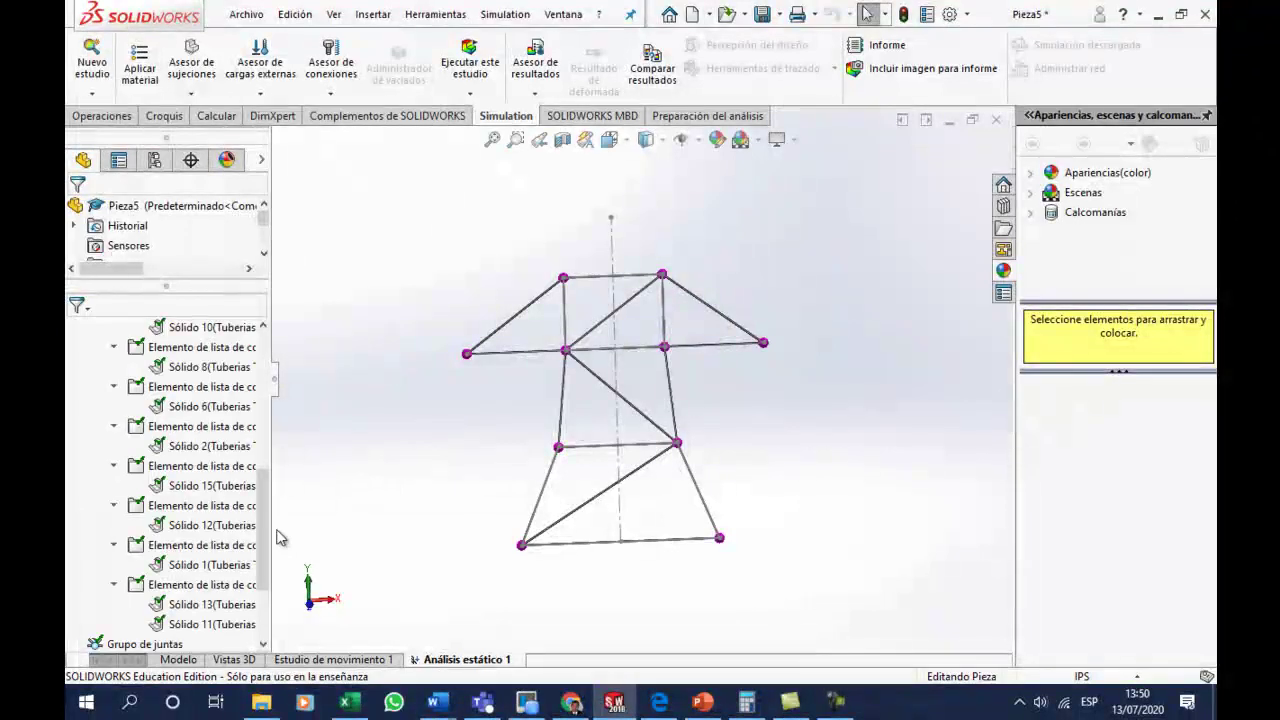
left_click_drag(264, 535, 264, 398)
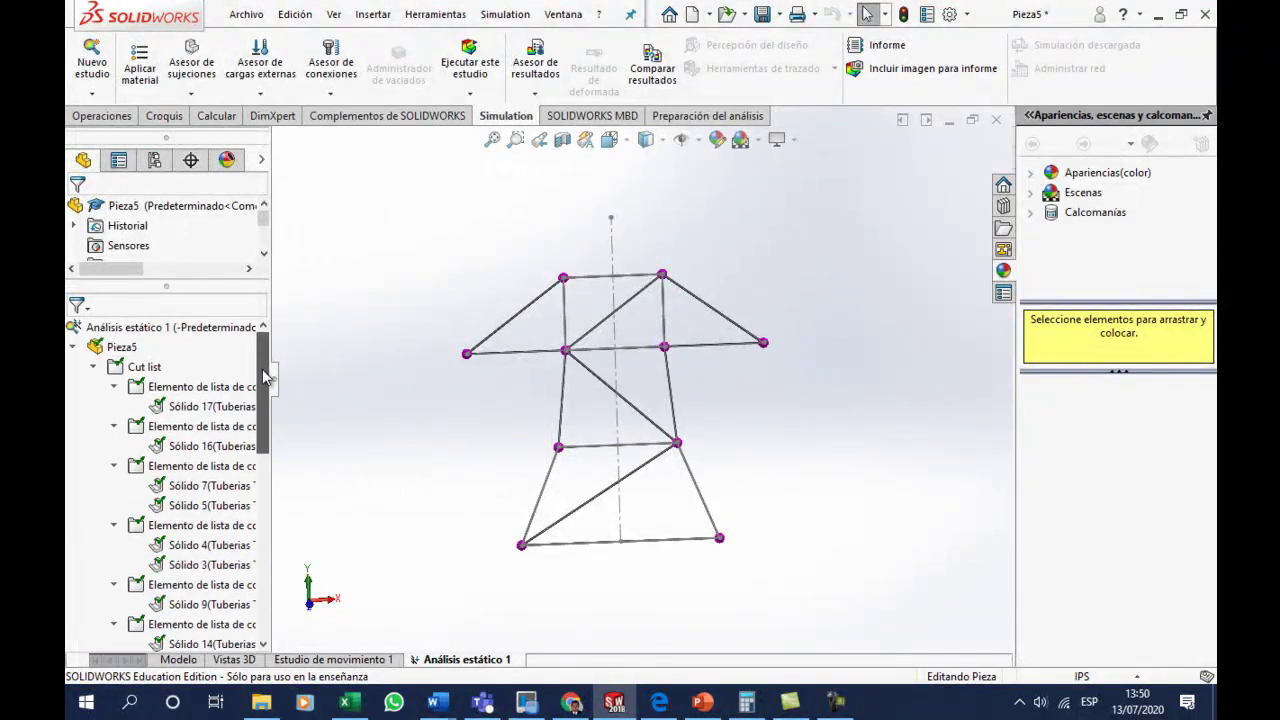
left_click(75, 347)
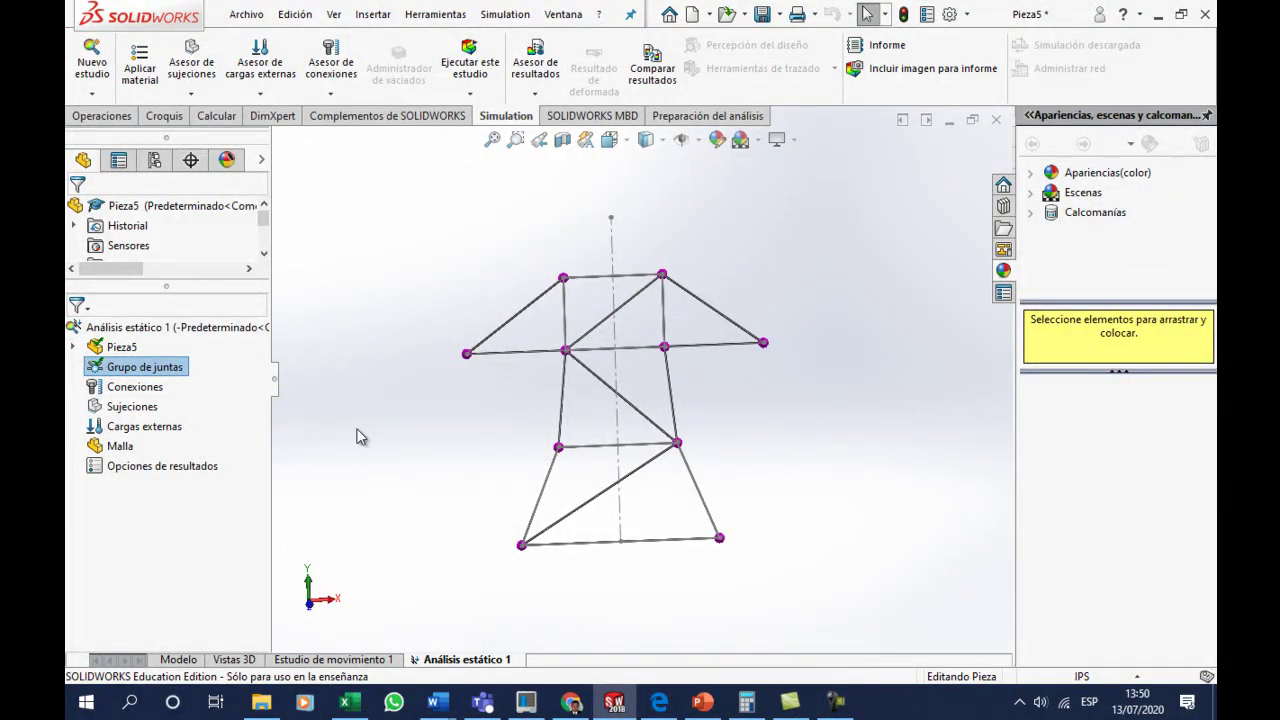
right_click(150, 374)
left_click(205, 421)
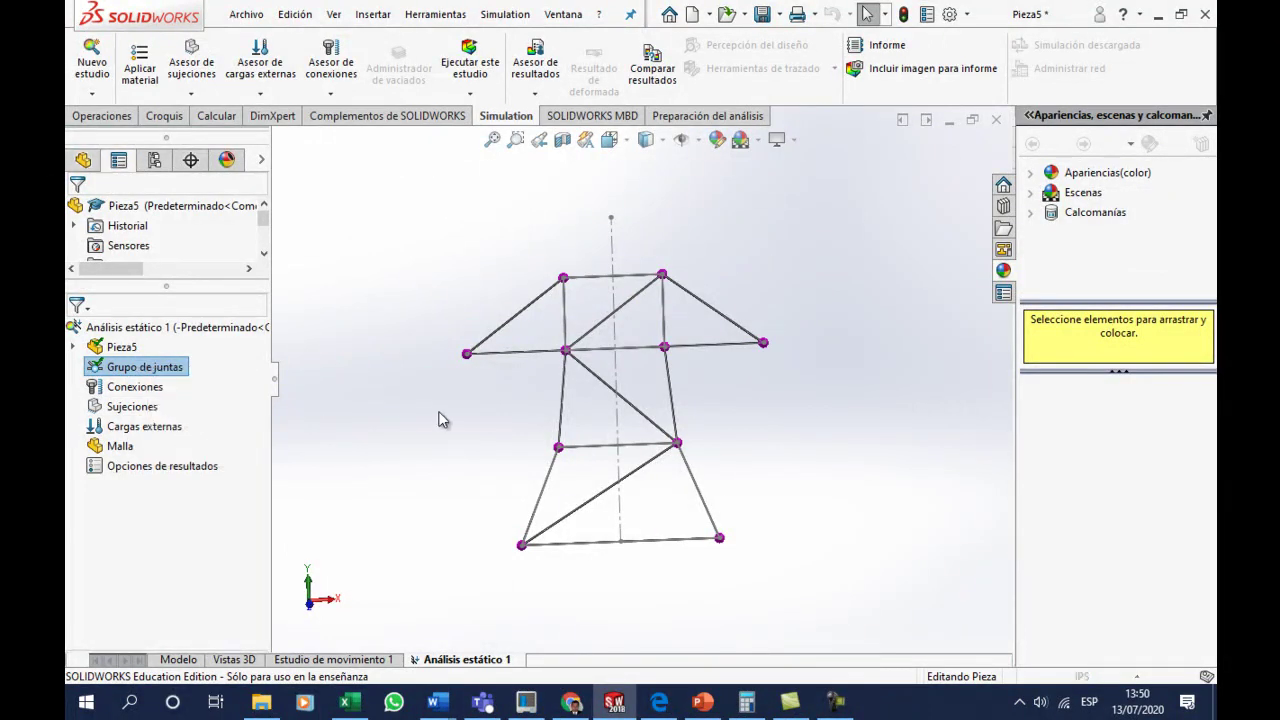
scroll(263, 456, "down", 1)
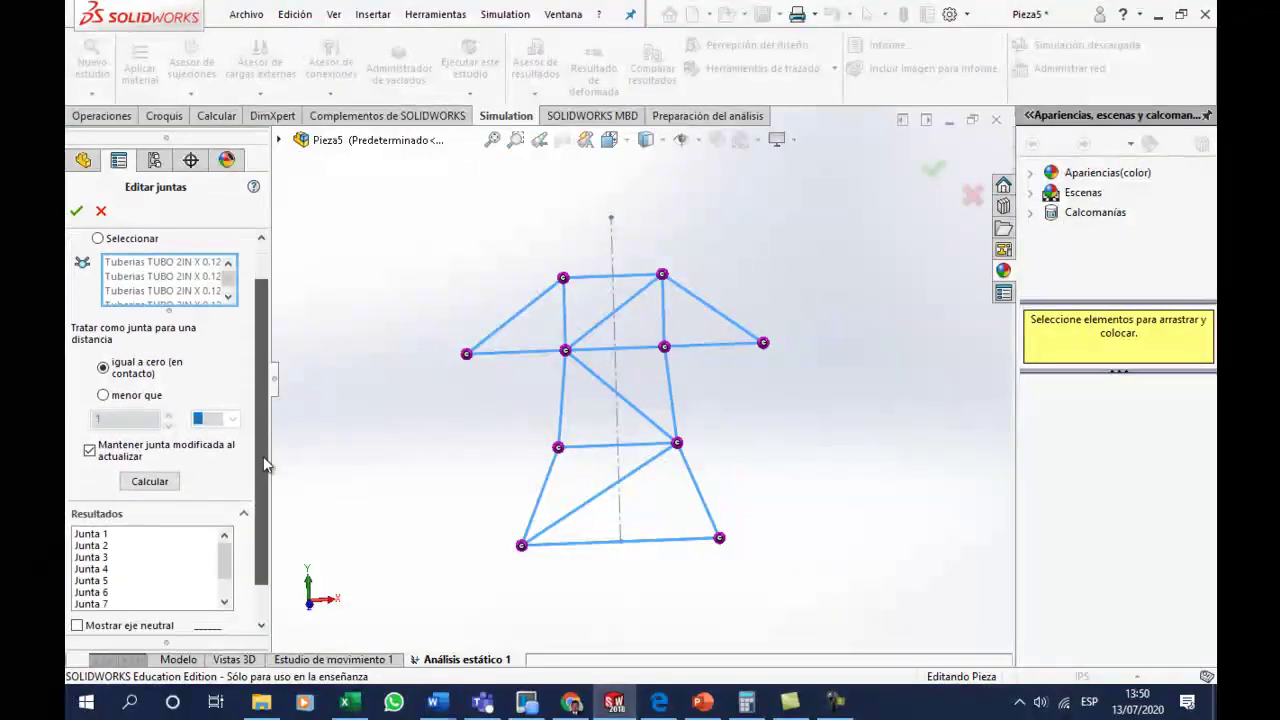
scroll(263, 456, "down", 1)
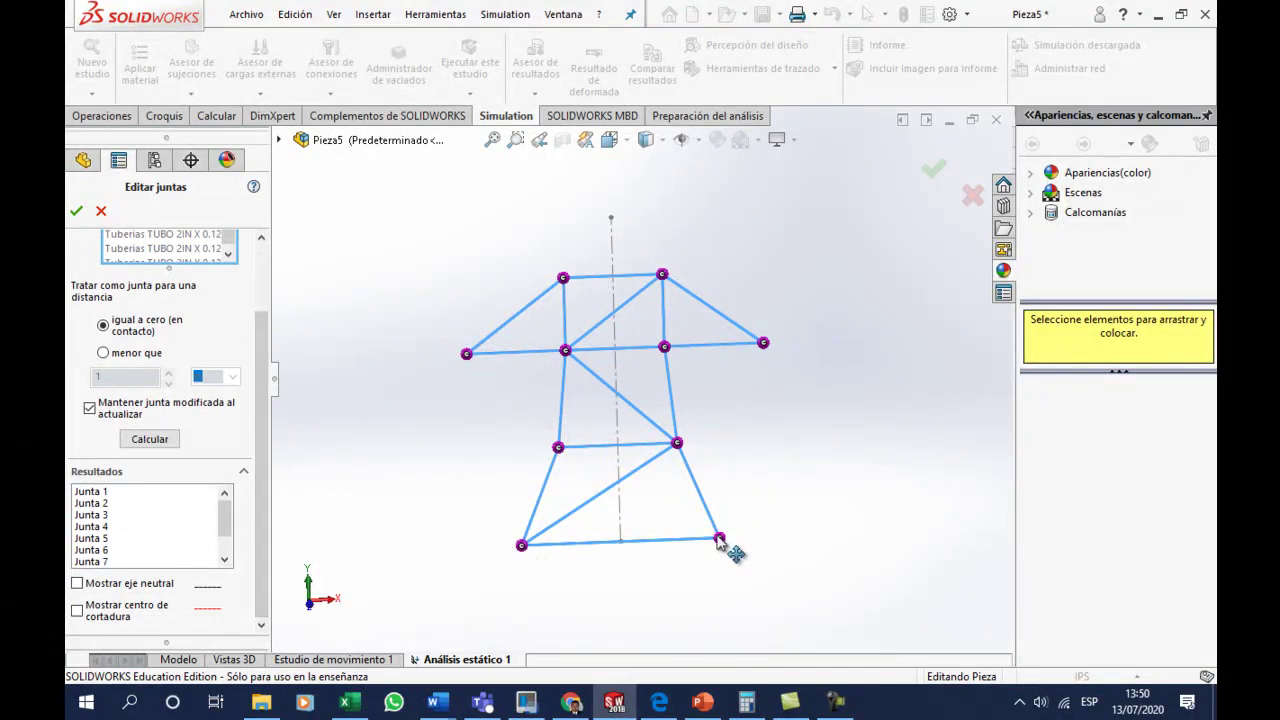
scroll(675, 546, "down", 2)
scroll(536, 520, "up", 1)
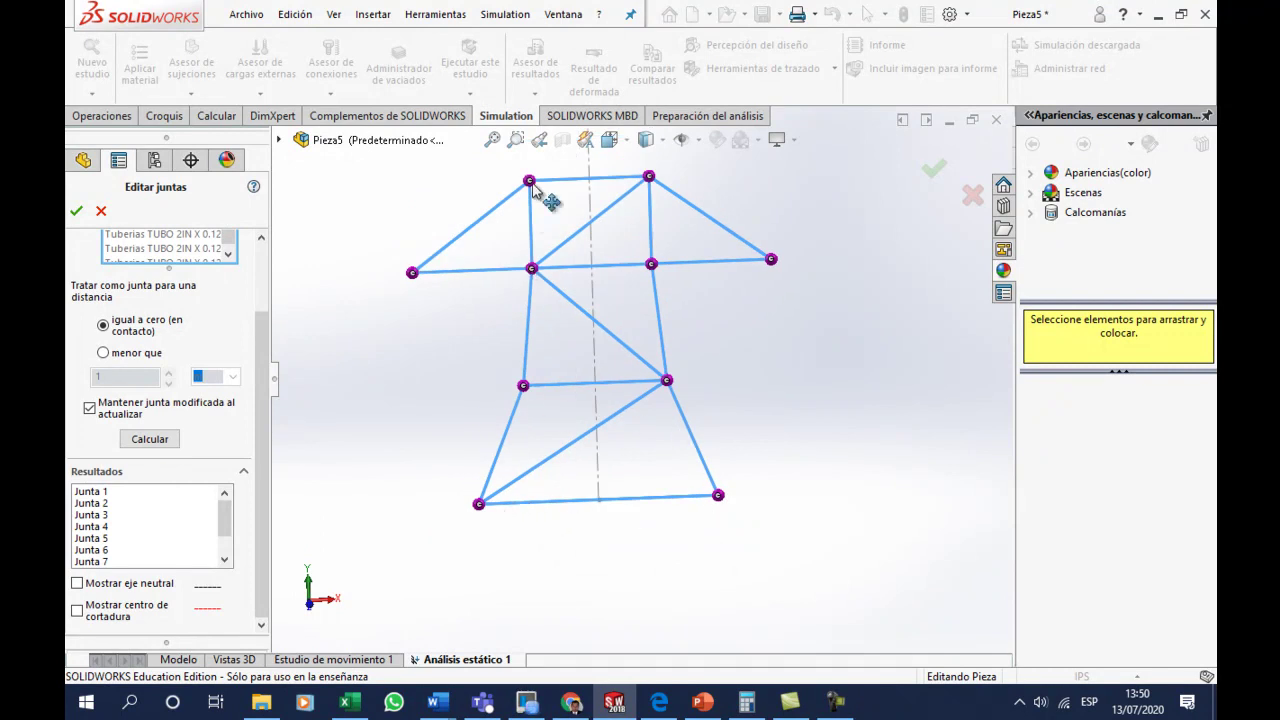
mouse_move(229, 519)
left_mouse_down()
mouse_move(225, 500)
mouse_move(263, 452)
left_mouse_up()
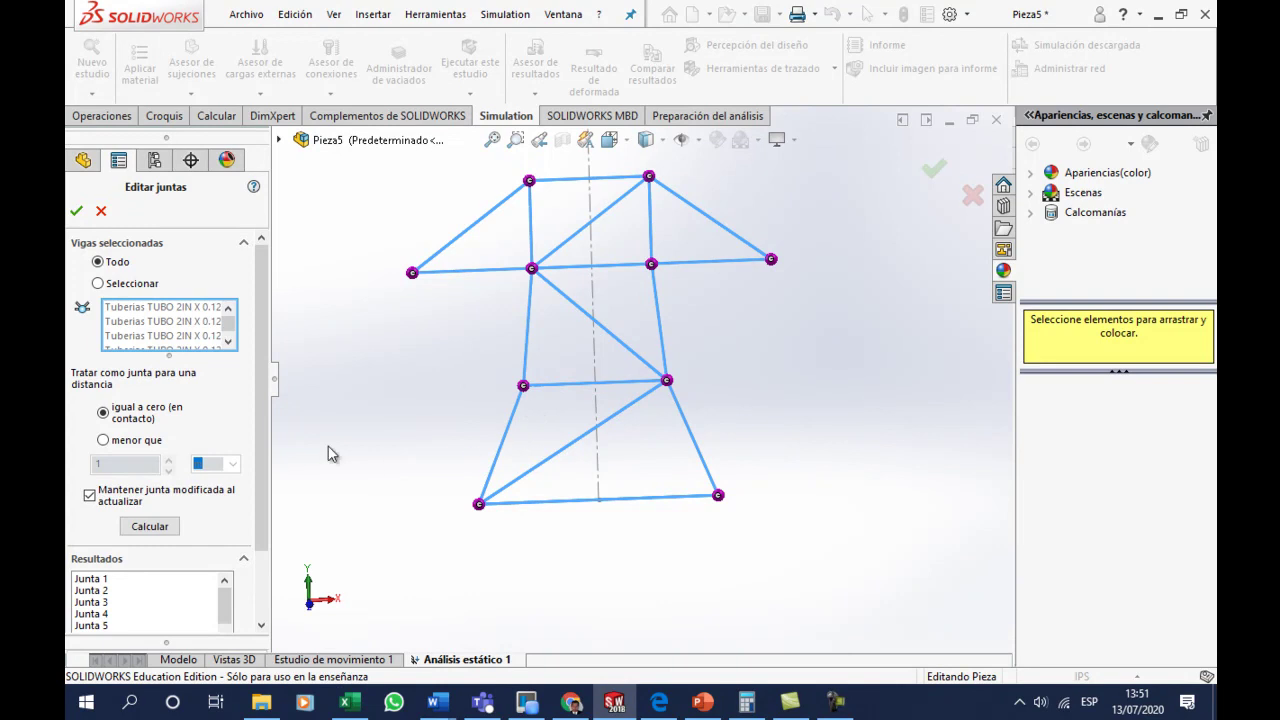
left_click(101, 210)
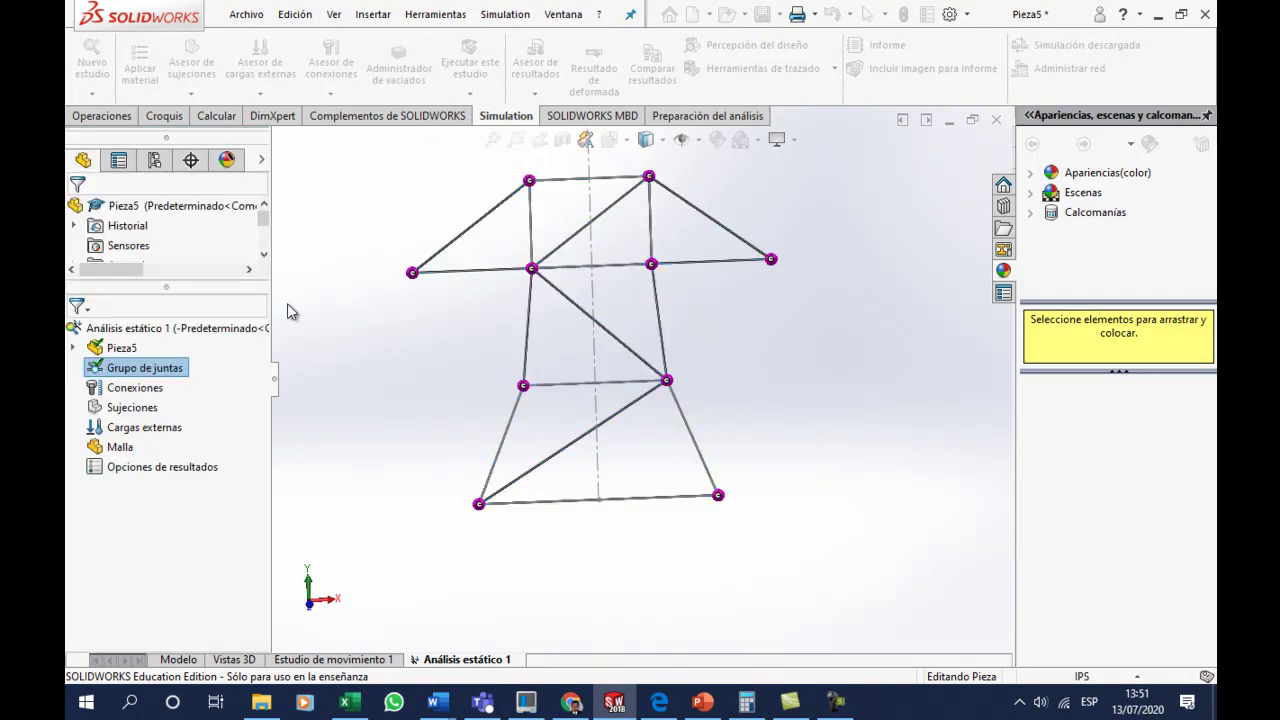
- Add a Fixed Geometry fixture (Geometría fija) on the lower-left base joint
left_click(135, 389)
left_click(139, 409)
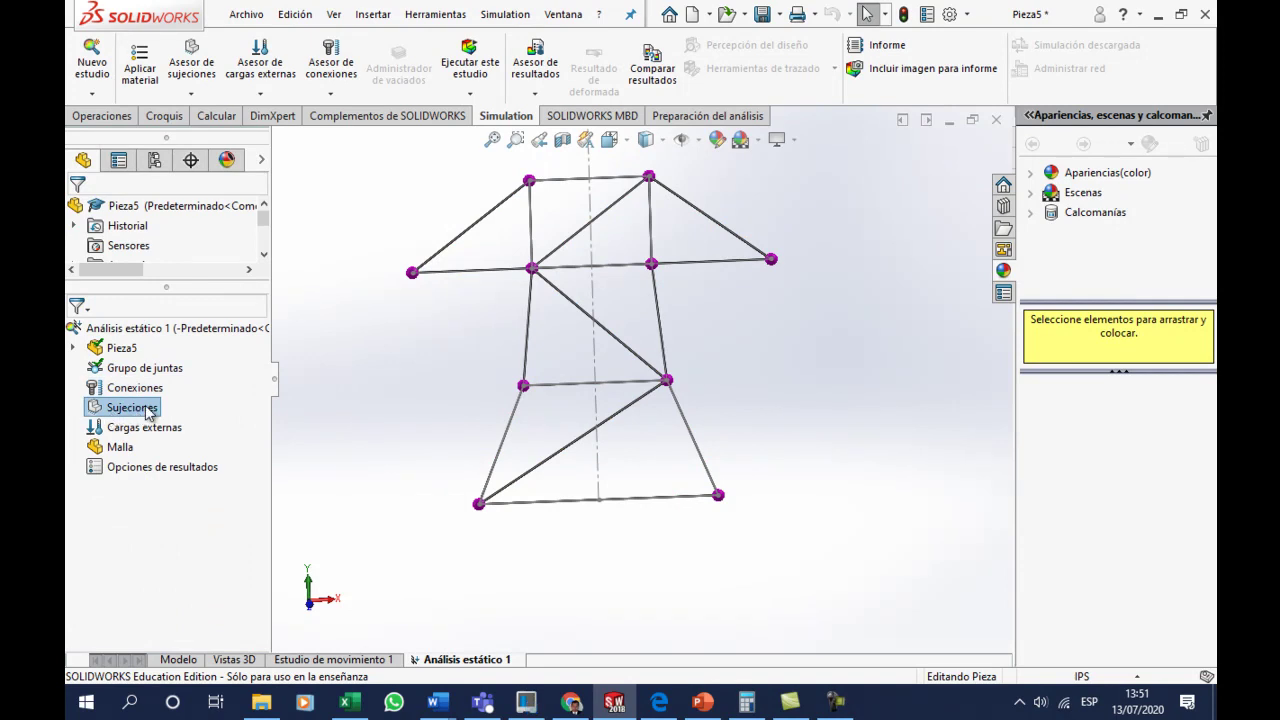
right_click(148, 412)
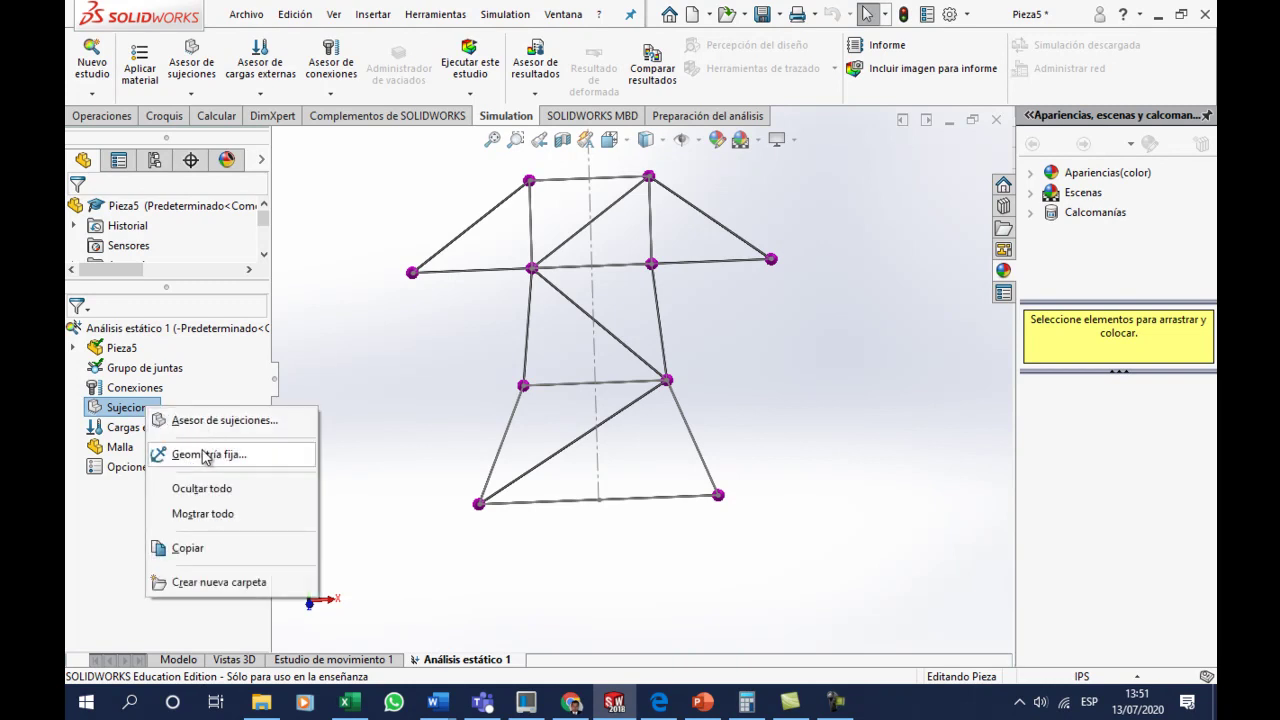
left_click(175, 452)
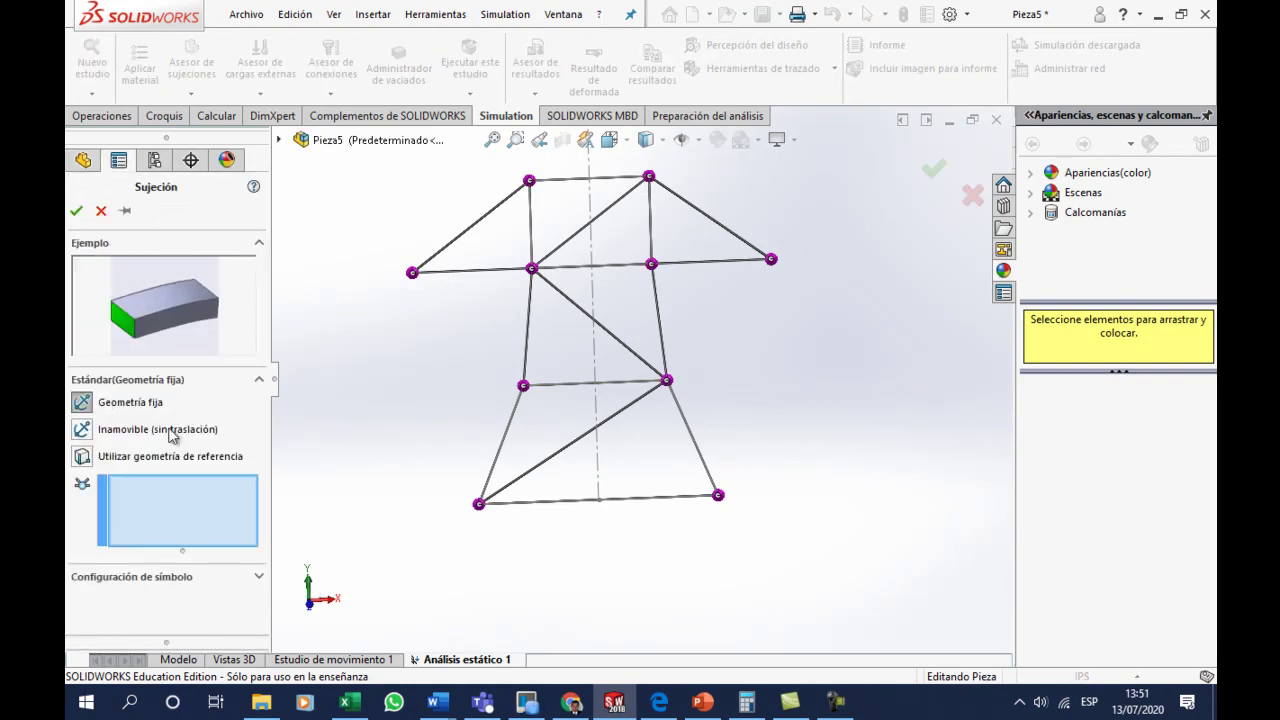
left_click(481, 506)
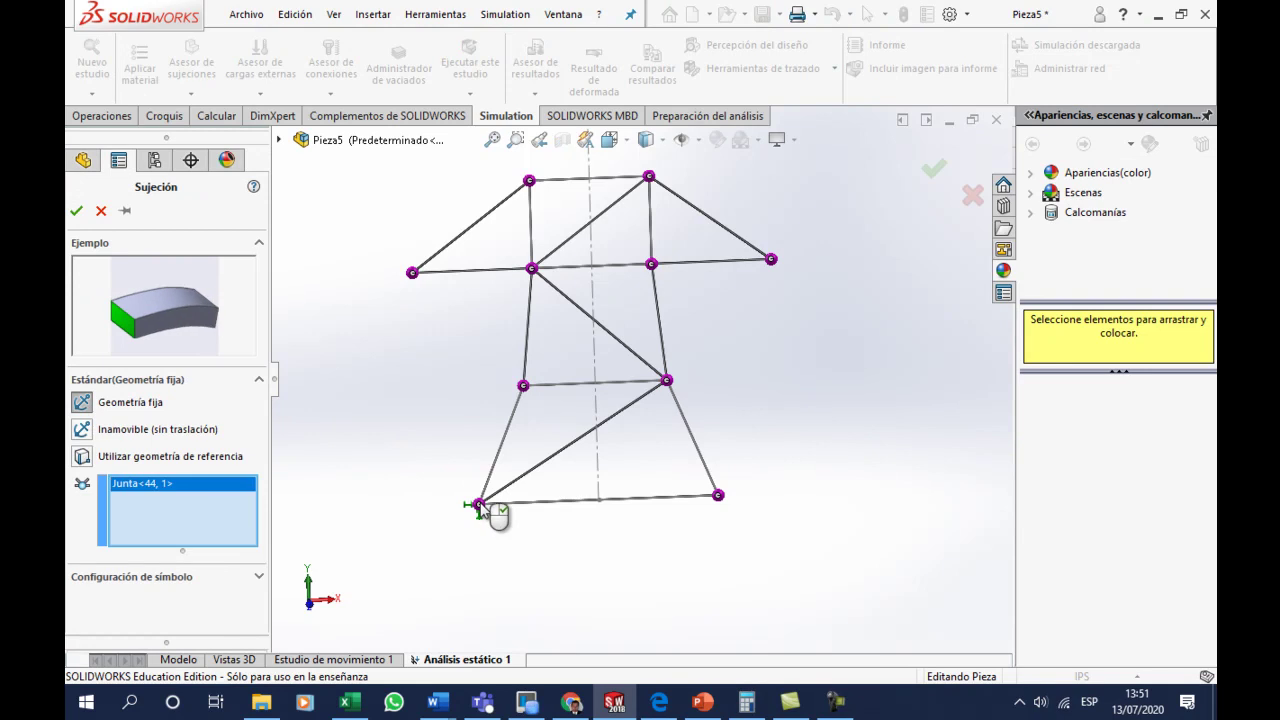
left_click(79, 212)
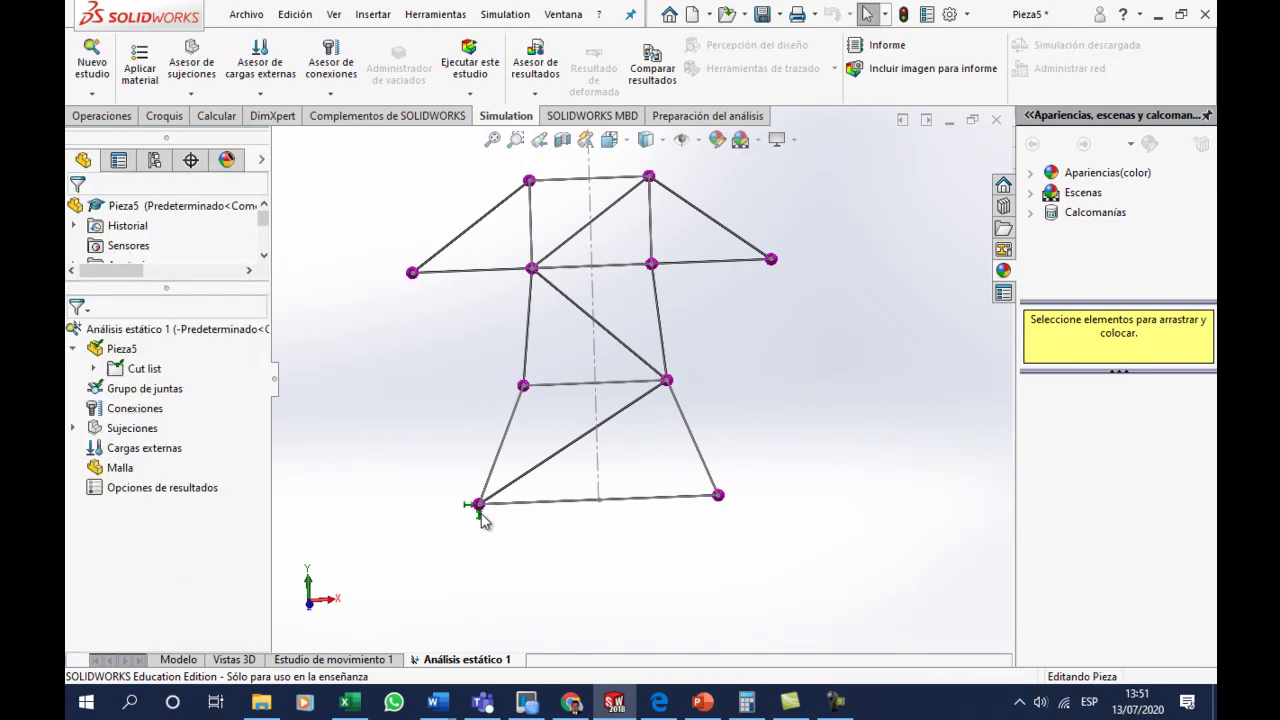
- Orbit and zoom around the truss to inspect the new fixed support
middle_click_drag(480, 514, 514, 551)
scroll(480, 490, "down", 3)
scroll(540, 470, "down", 3)
scroll(530, 480, "up", 3)
scroll(545, 497, "up", 3)
mouse_move(551, 494)
middle_mouse_down()
mouse_move(661, 405)
mouse_move(574, 420)
mouse_move(784, 410)
middle_mouse_up()
scroll(786, 430, "down", 3)
scroll(750, 383, "down", 2)
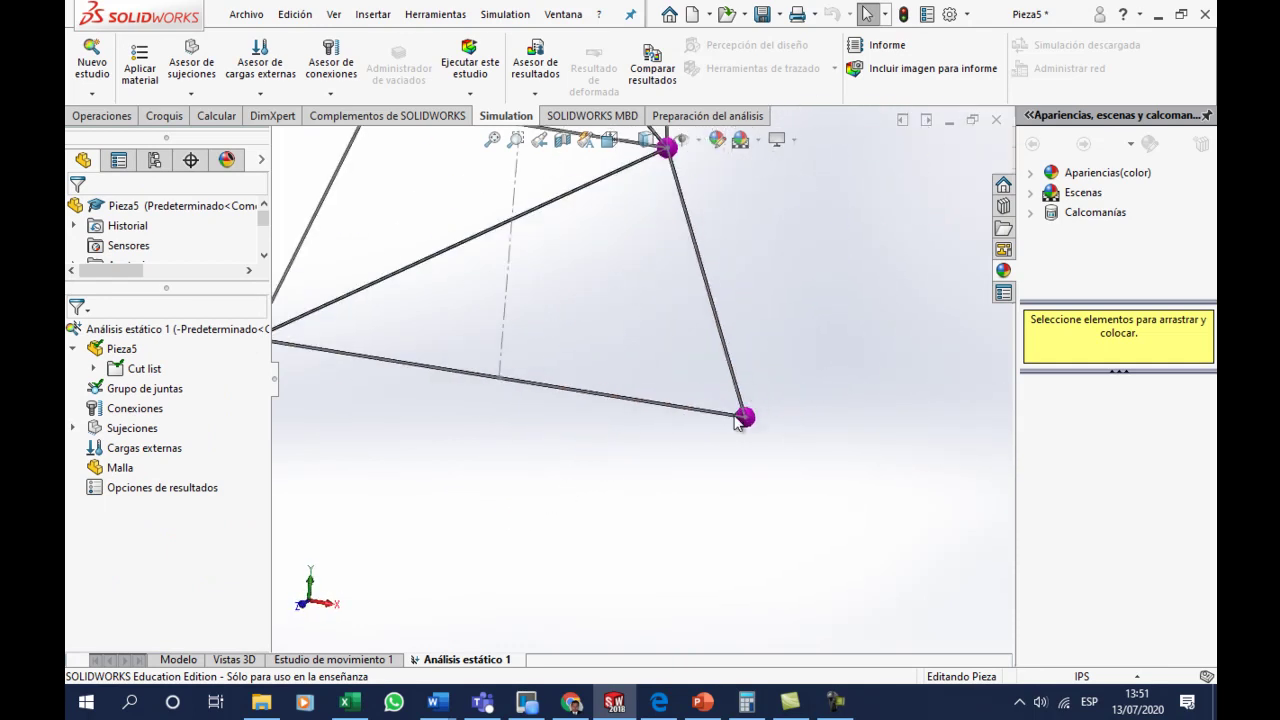
scroll(753, 438, "up", 1)
scroll(752, 438, "up", 1)
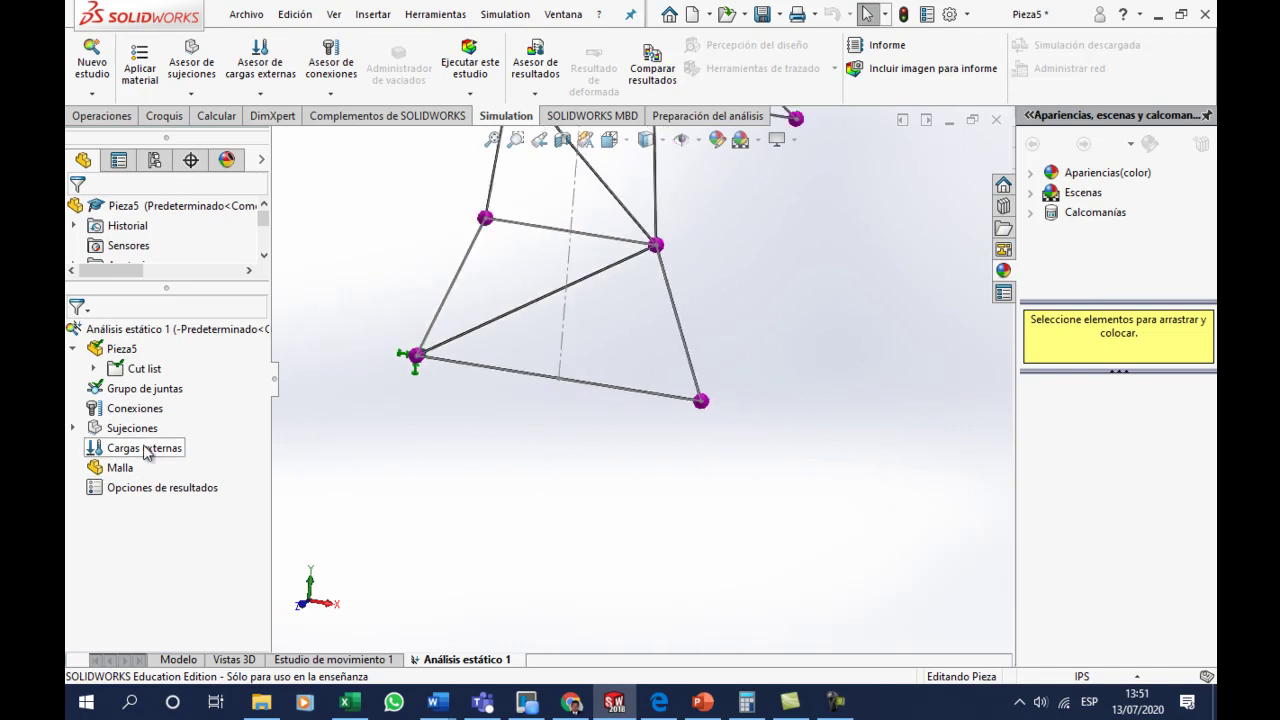
- Start a reference-geometry fixture on the lower-right base joint, referenced to the Alzado plane
right_click(125, 430)
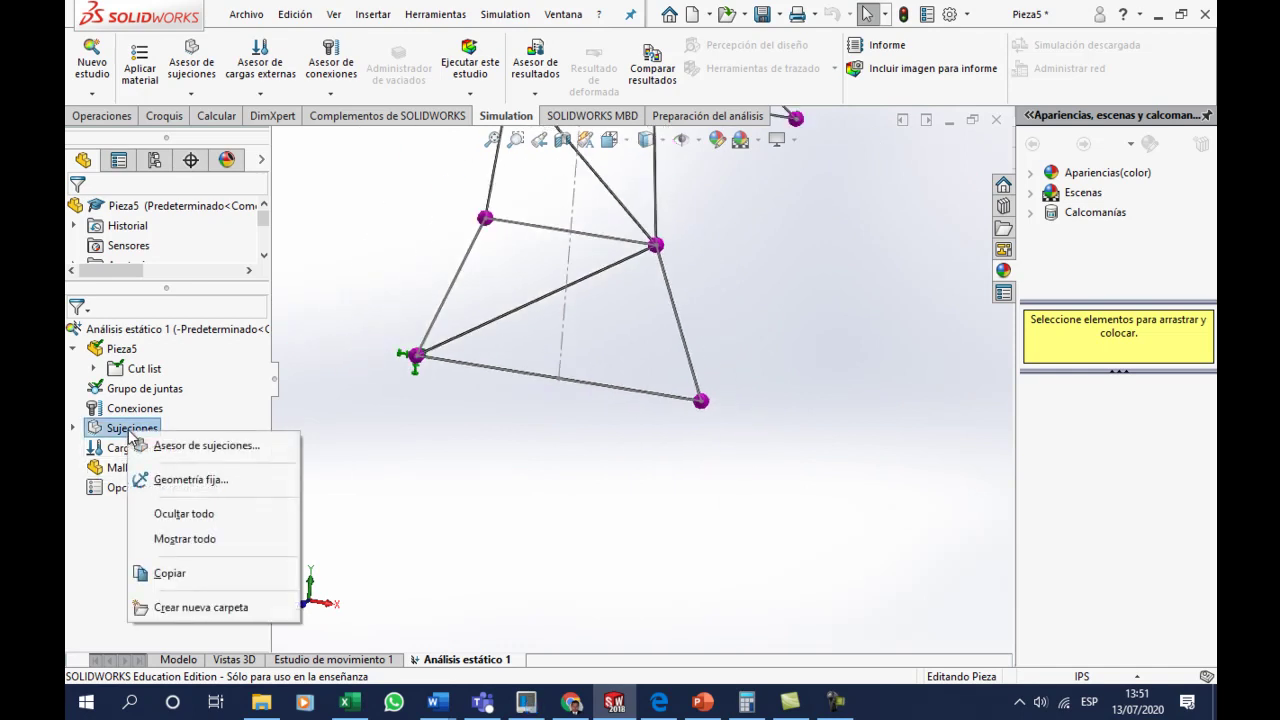
left_click(204, 484)
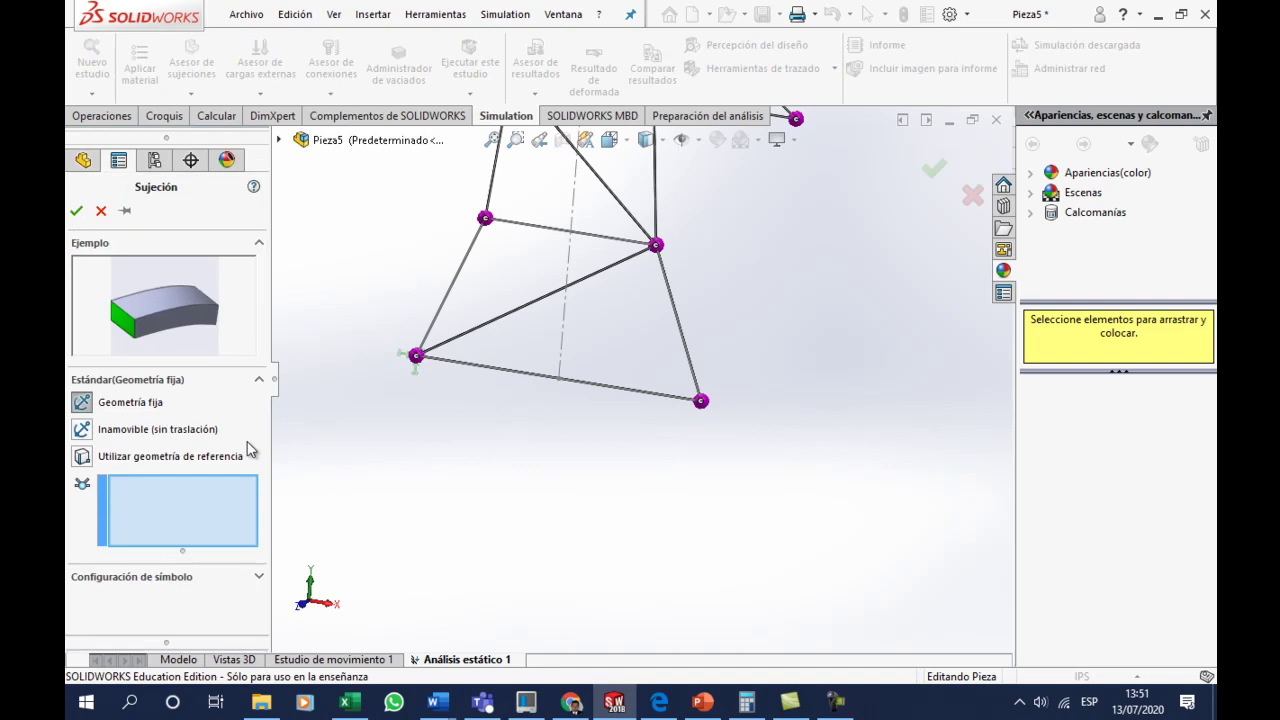
left_click(83, 457)
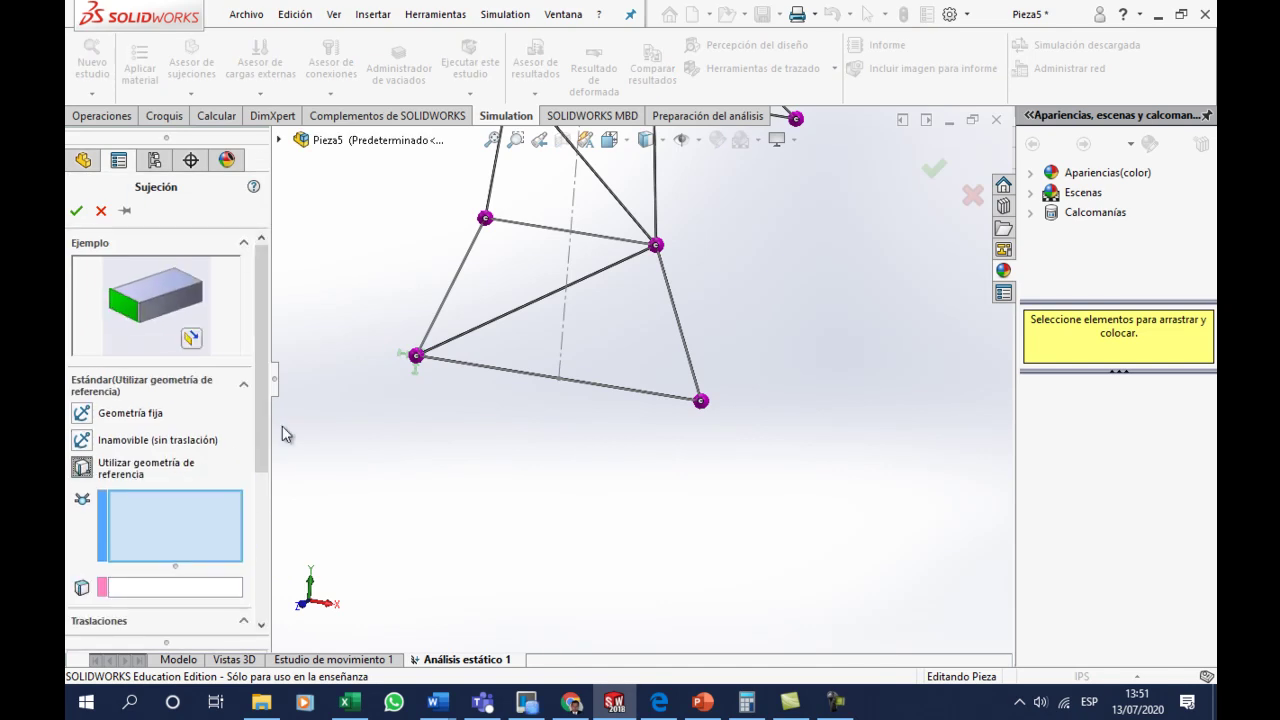
left_click(702, 402)
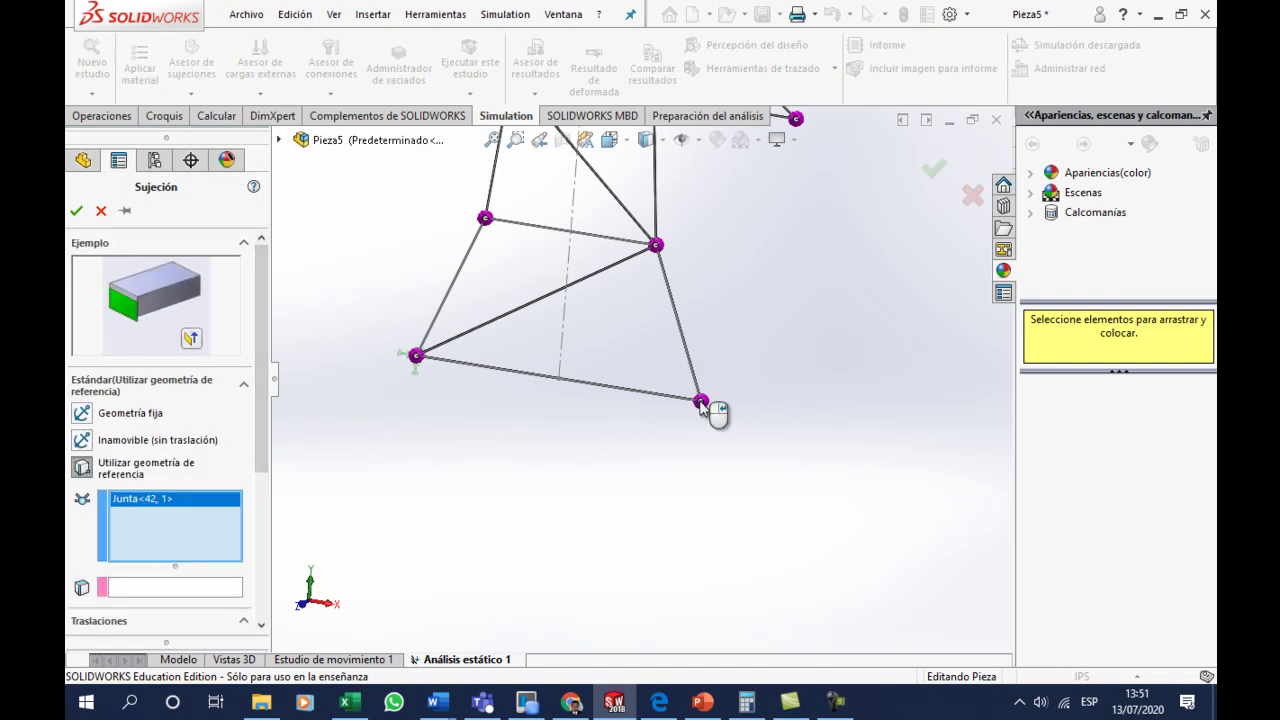
left_click(170, 588)
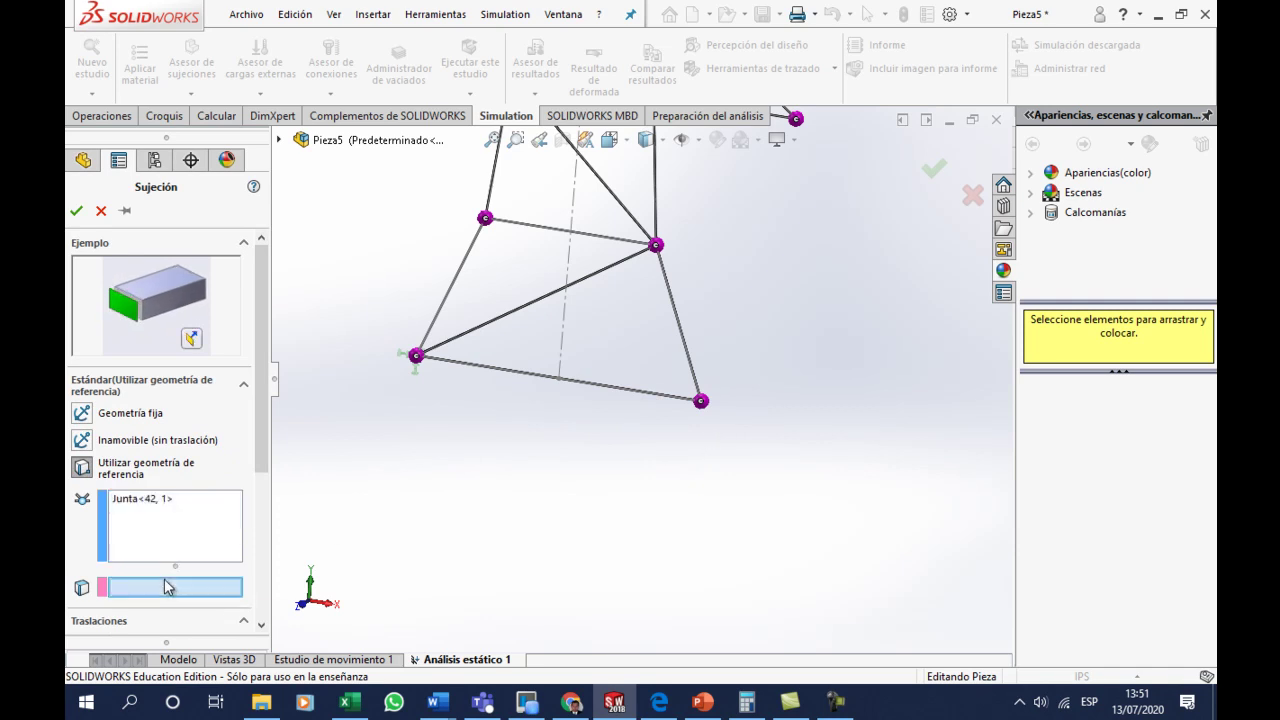
left_click(279, 141)
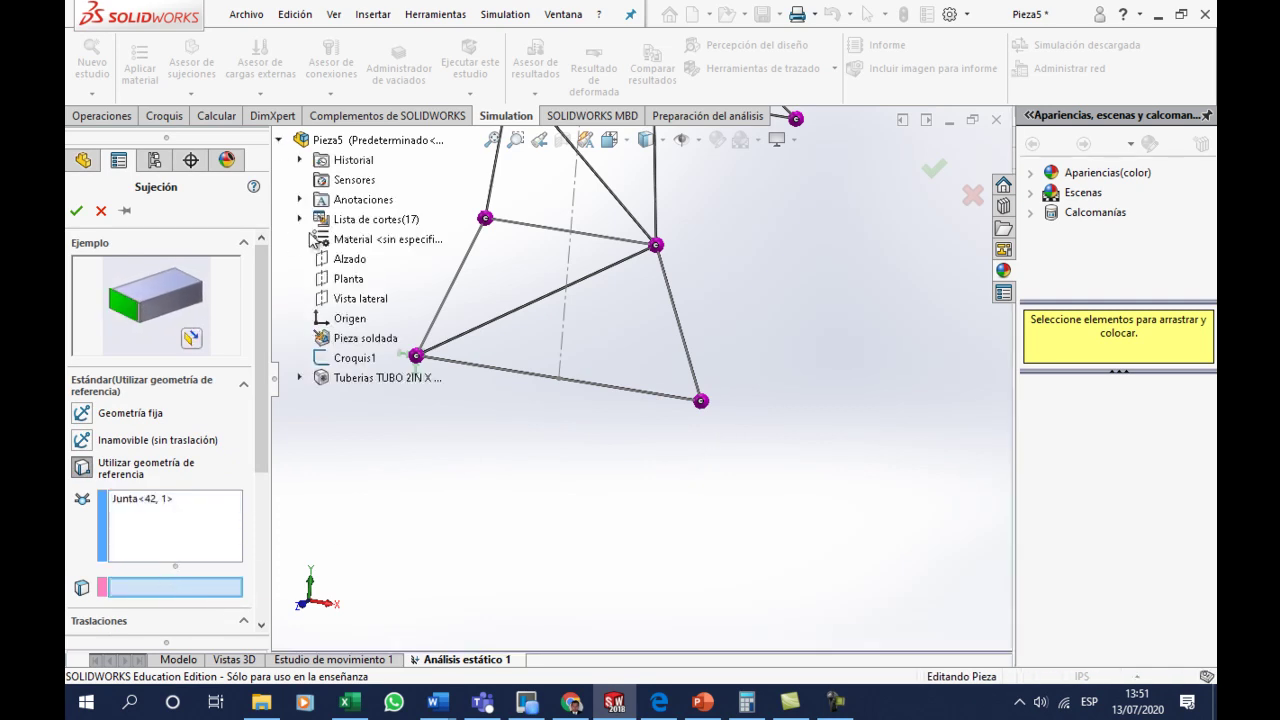
left_click(350, 260)
scroll(257, 424, "down", 5)
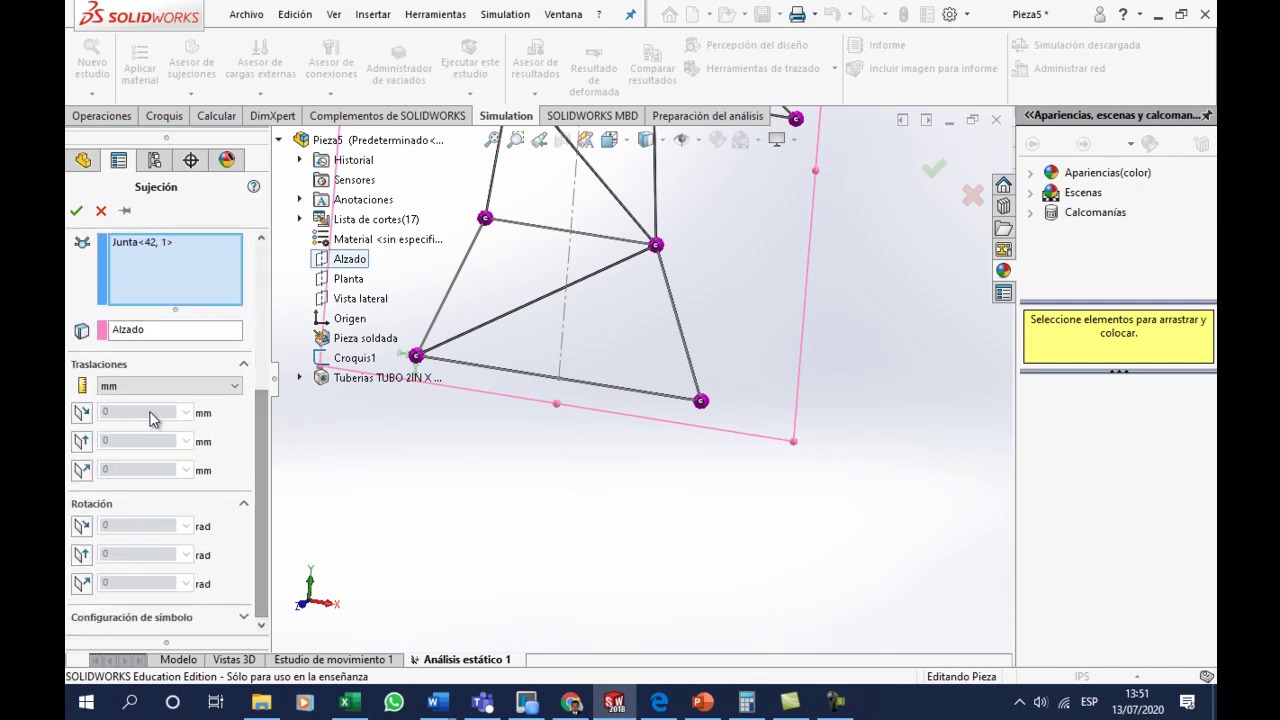
- Hold Alzado-normal and second-direction translations at 0 mm and accept the fixture
left_click(82, 470)
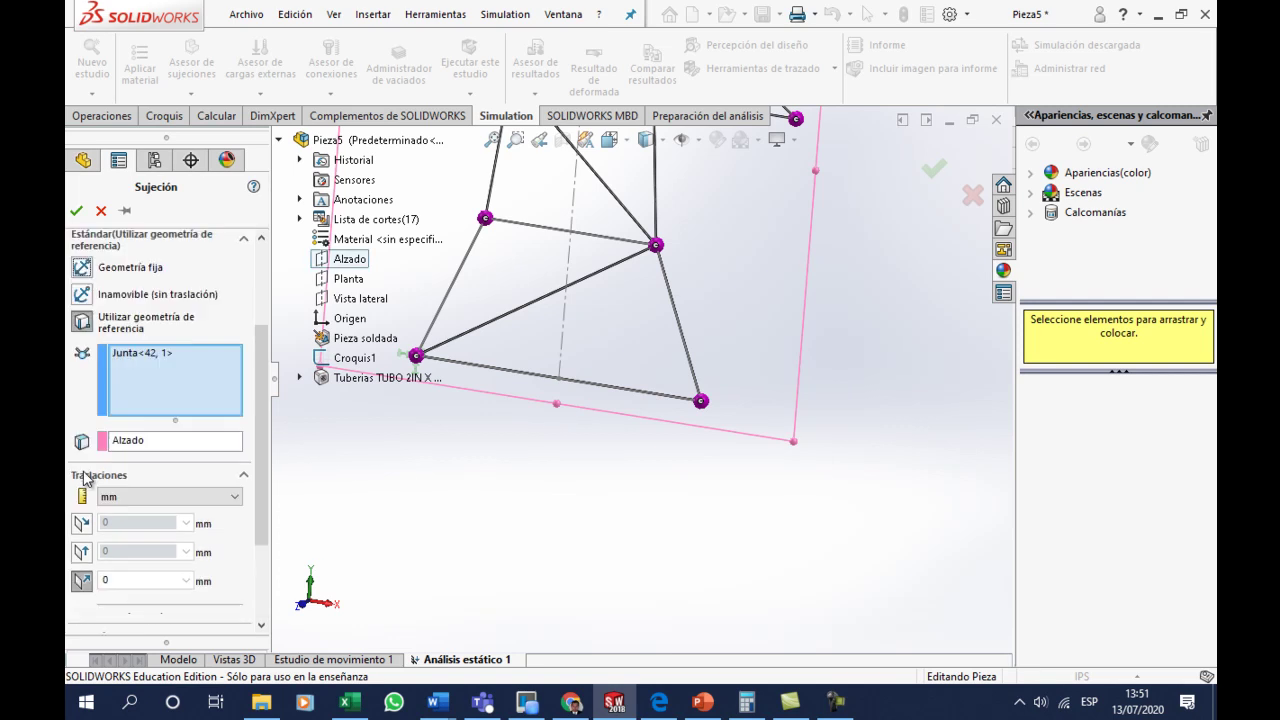
scroll(260, 600, "down", 3)
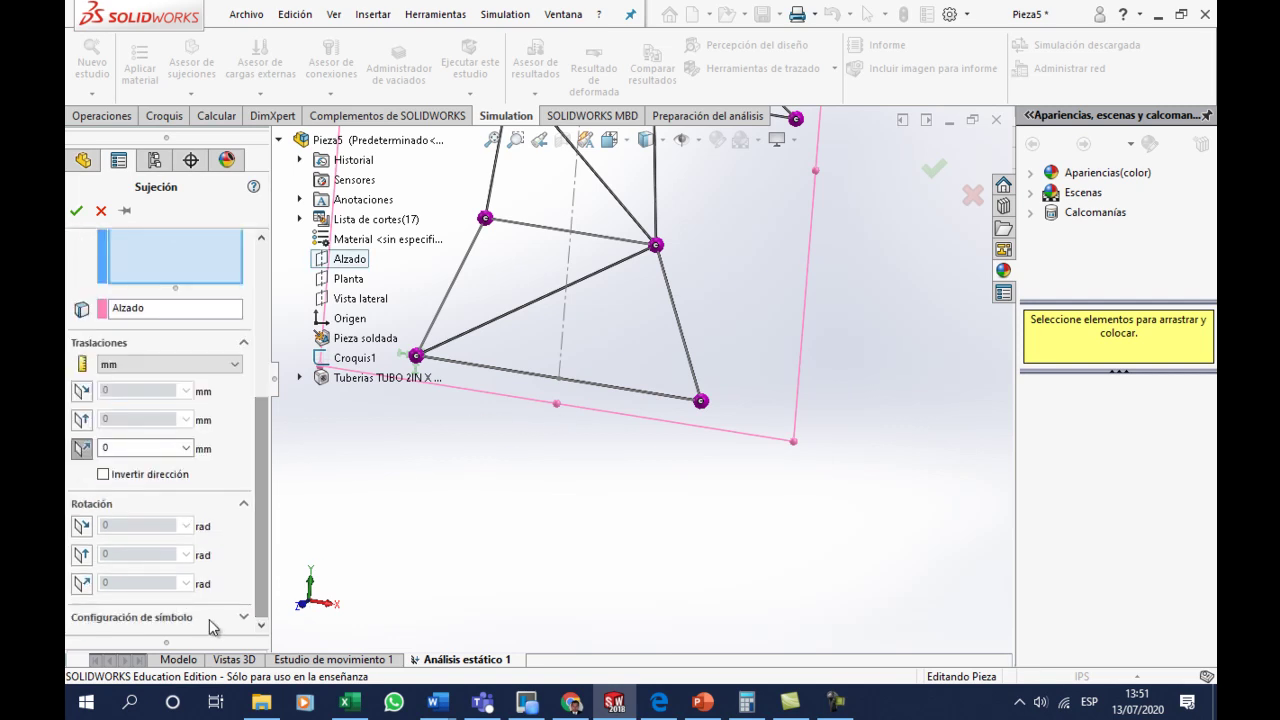
scroll(257, 592, "down", 2)
left_click_drag(222, 591, 68, 595)
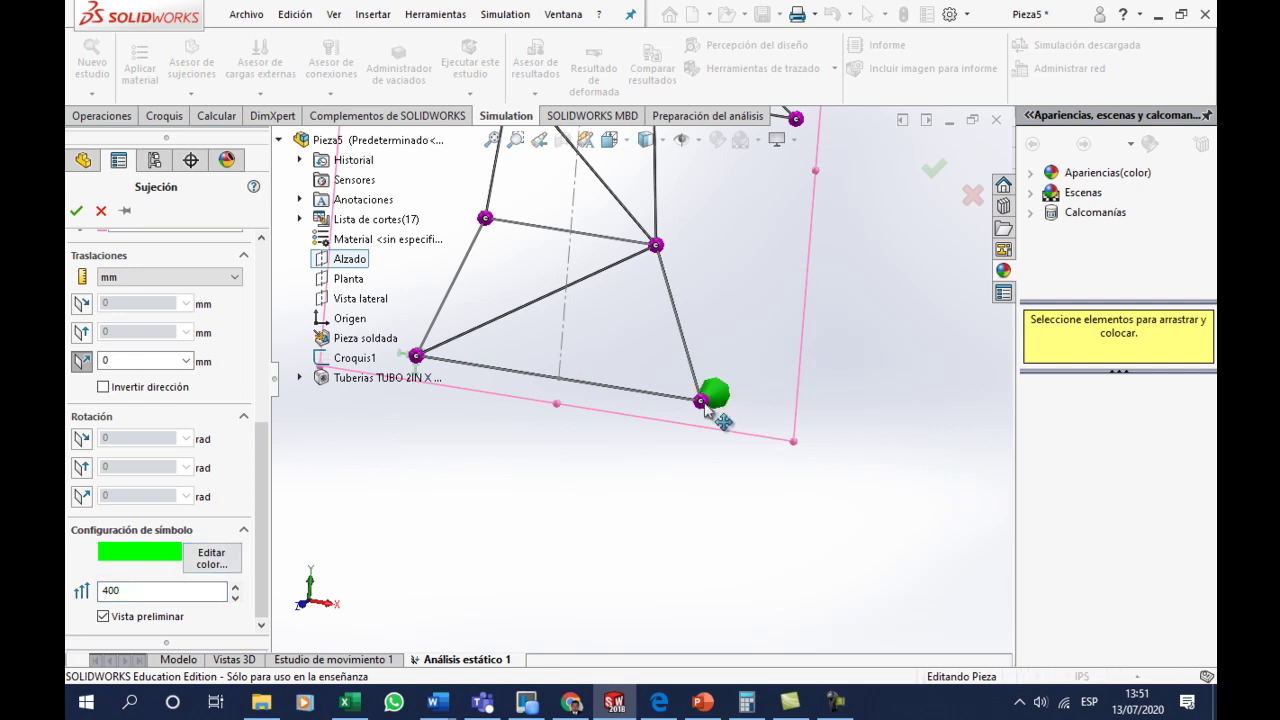
middle_click_drag(720, 420, 710, 418)
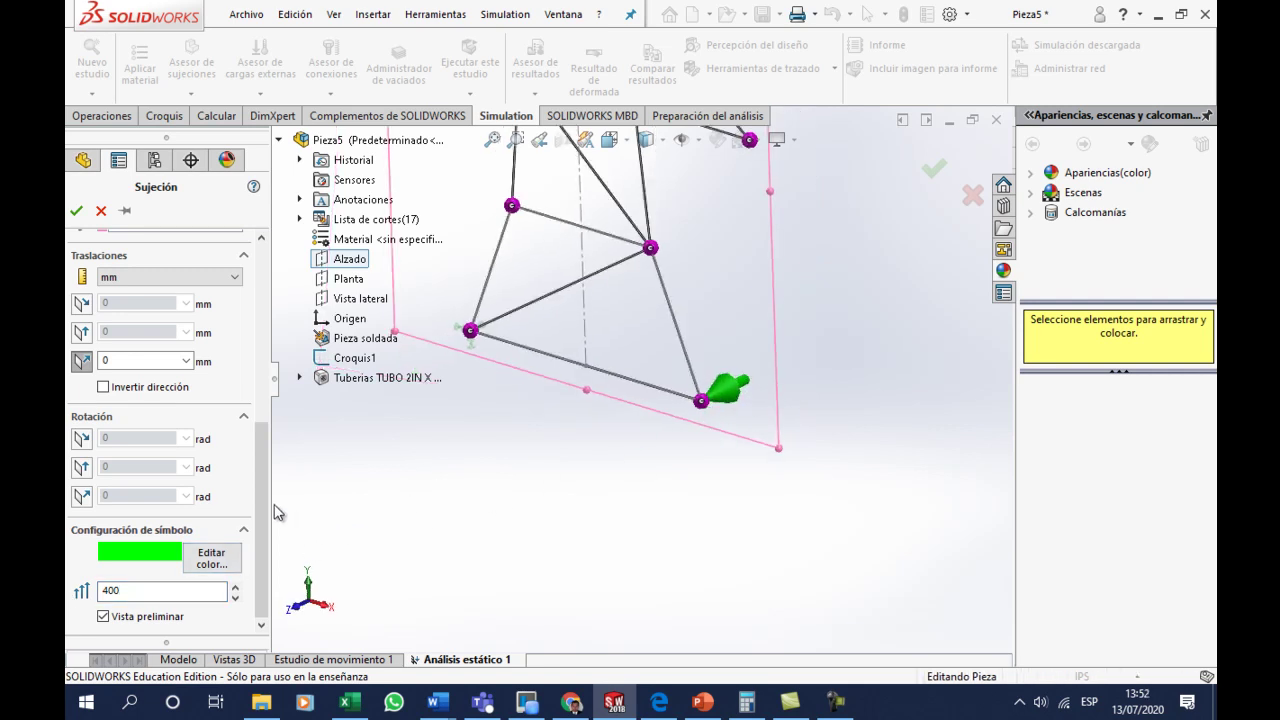
left_click_drag(263, 495, 255, 414)
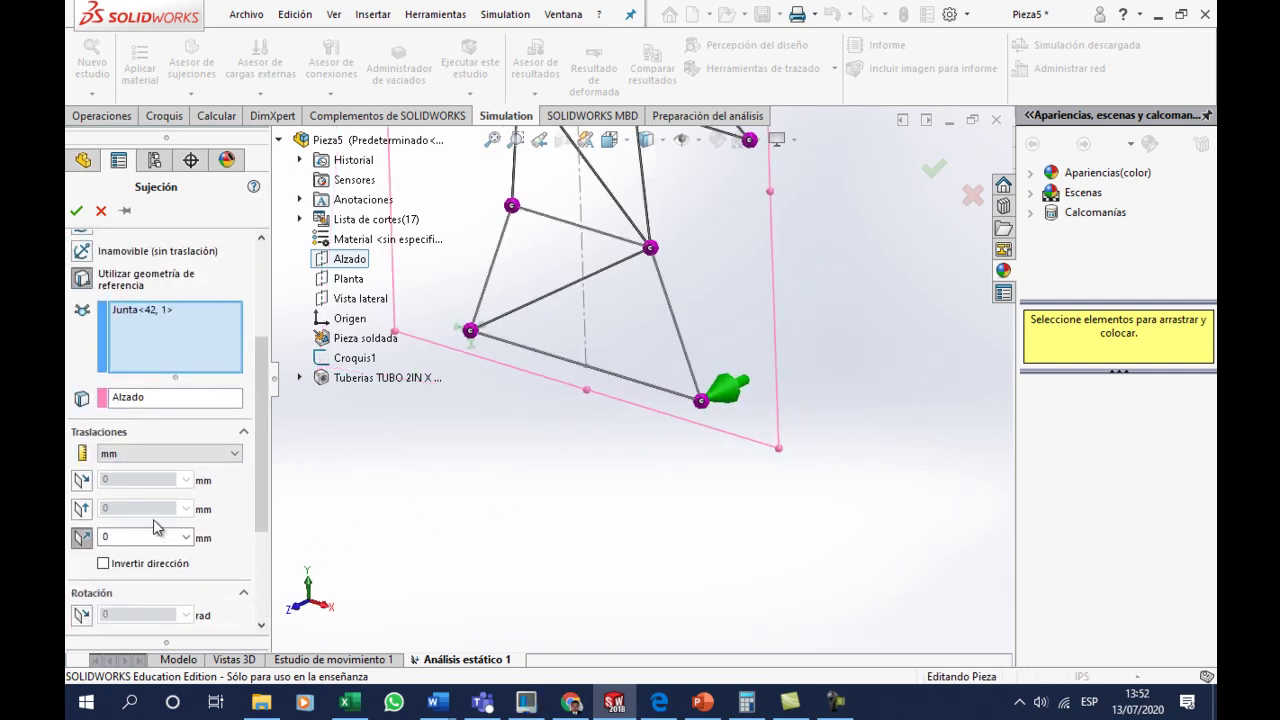
left_click(85, 513)
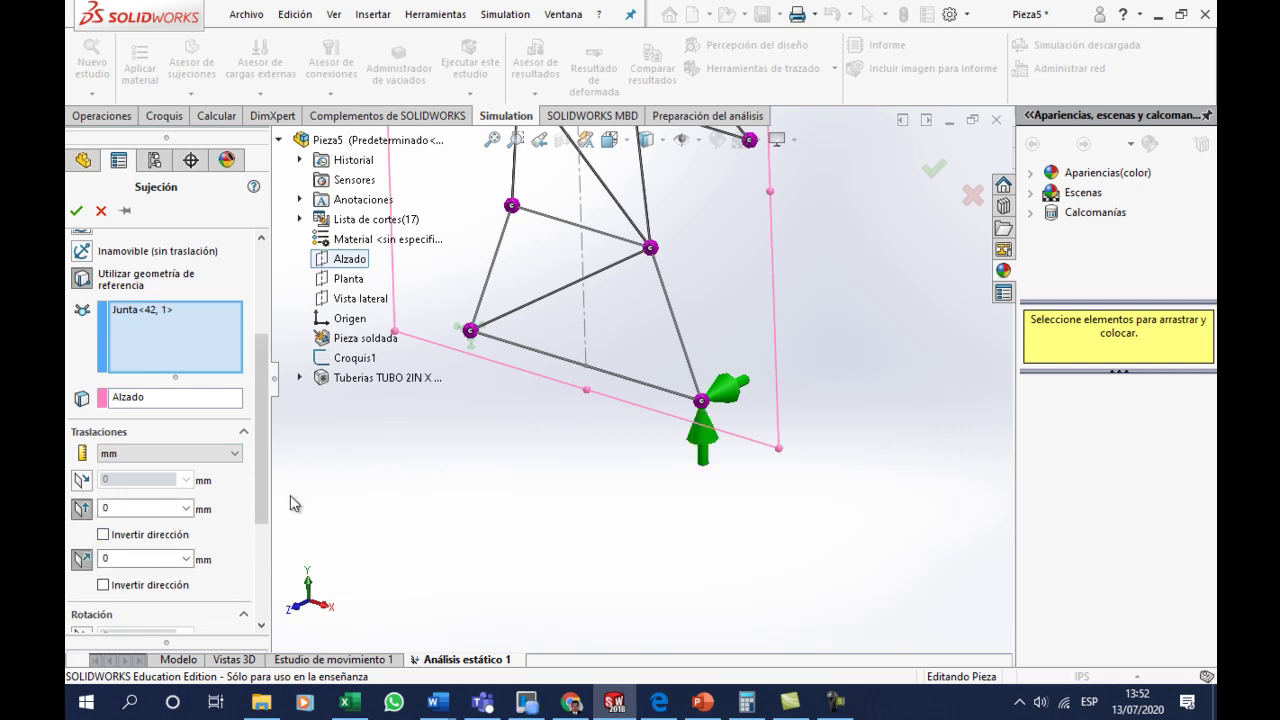
left_click(76, 211)
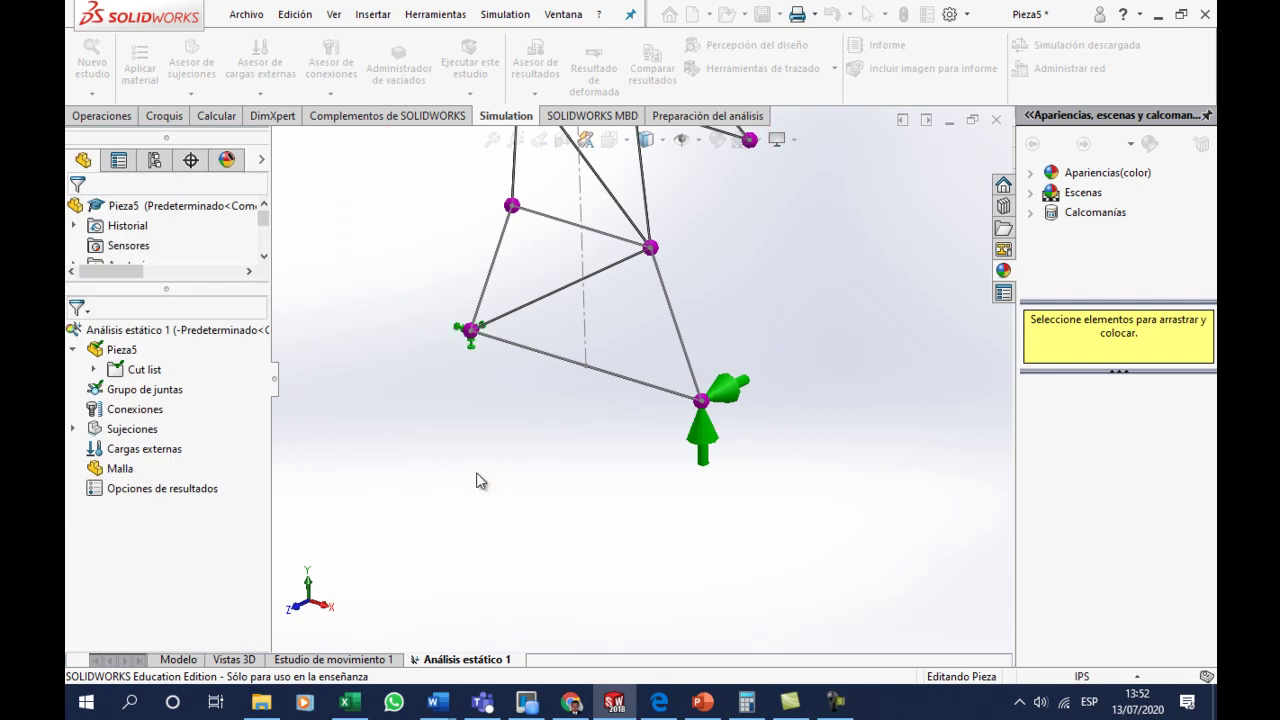
- Rotate and zoom out to view the truss from another angle
middle_click_drag(543, 399, 731, 398)
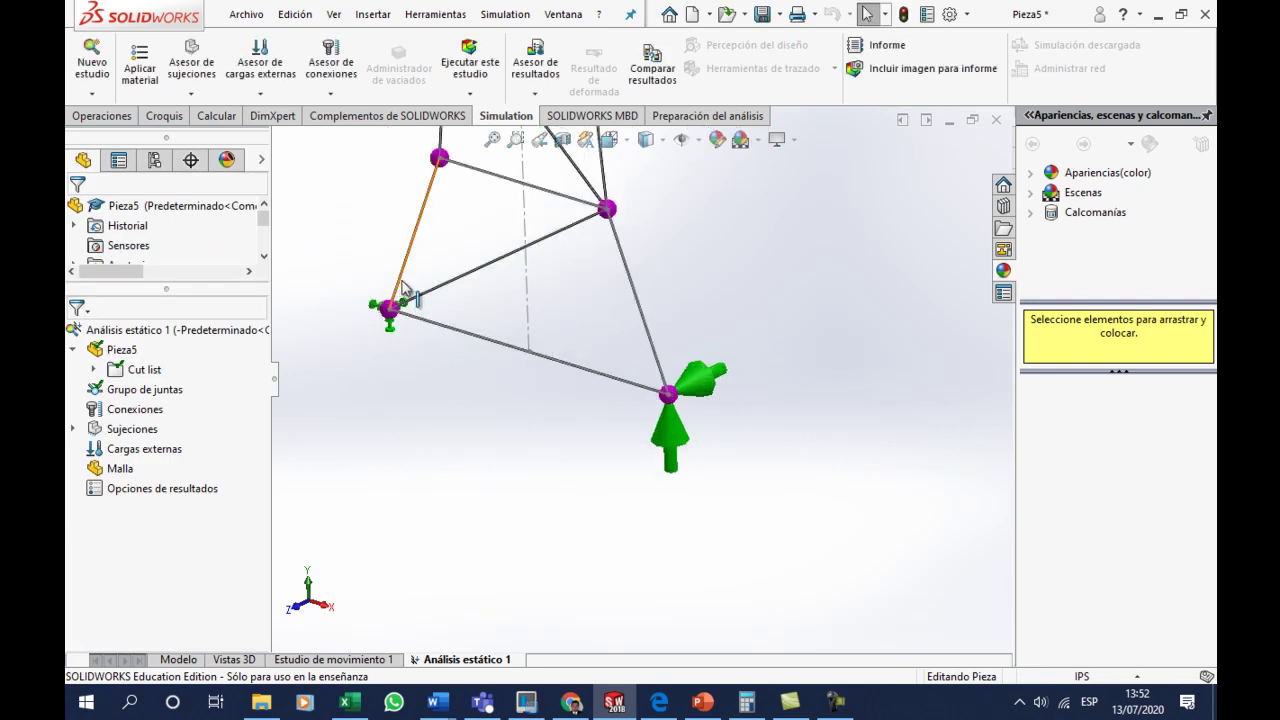
scroll(473, 470, "up", 1)
scroll(478, 387, "up", 1)
scroll(530, 339, "up", 1)
scroll(594, 292, "up", 1)
middle_click_drag(594, 292, 586, 294)
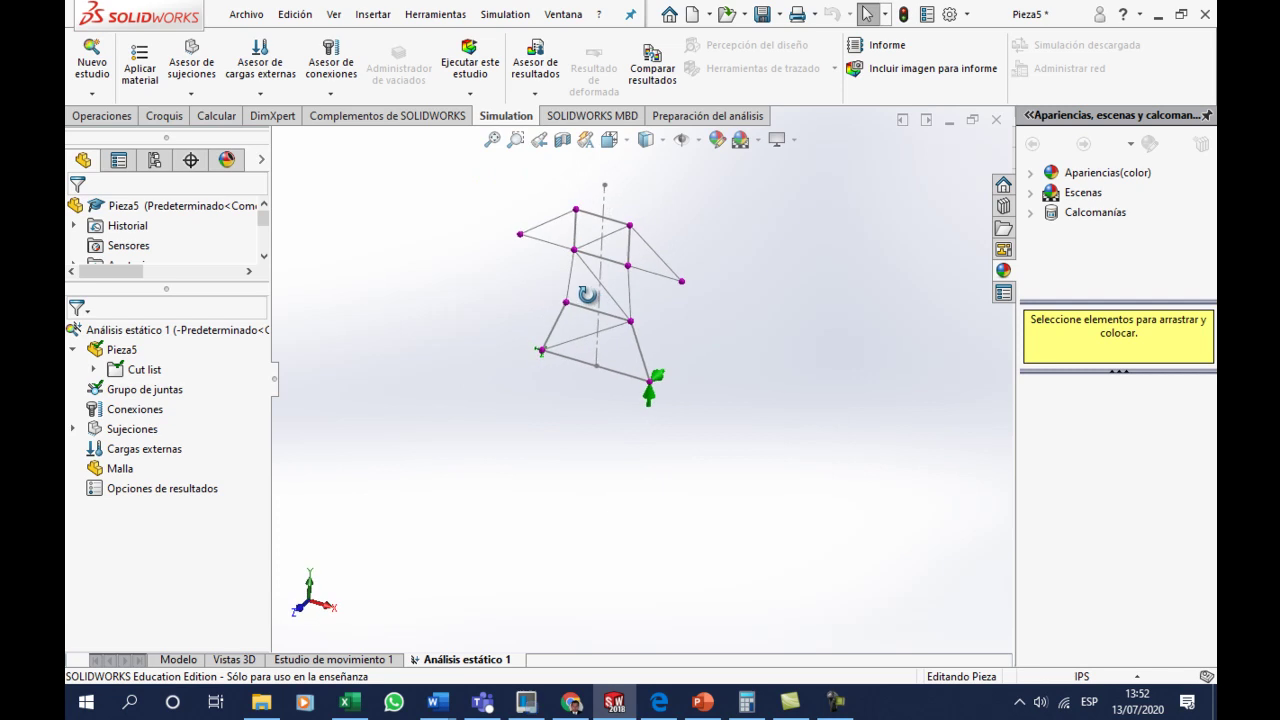
- Start a new fixture set to Use Reference Geometry
right_click(122, 429)
left_click(188, 480)
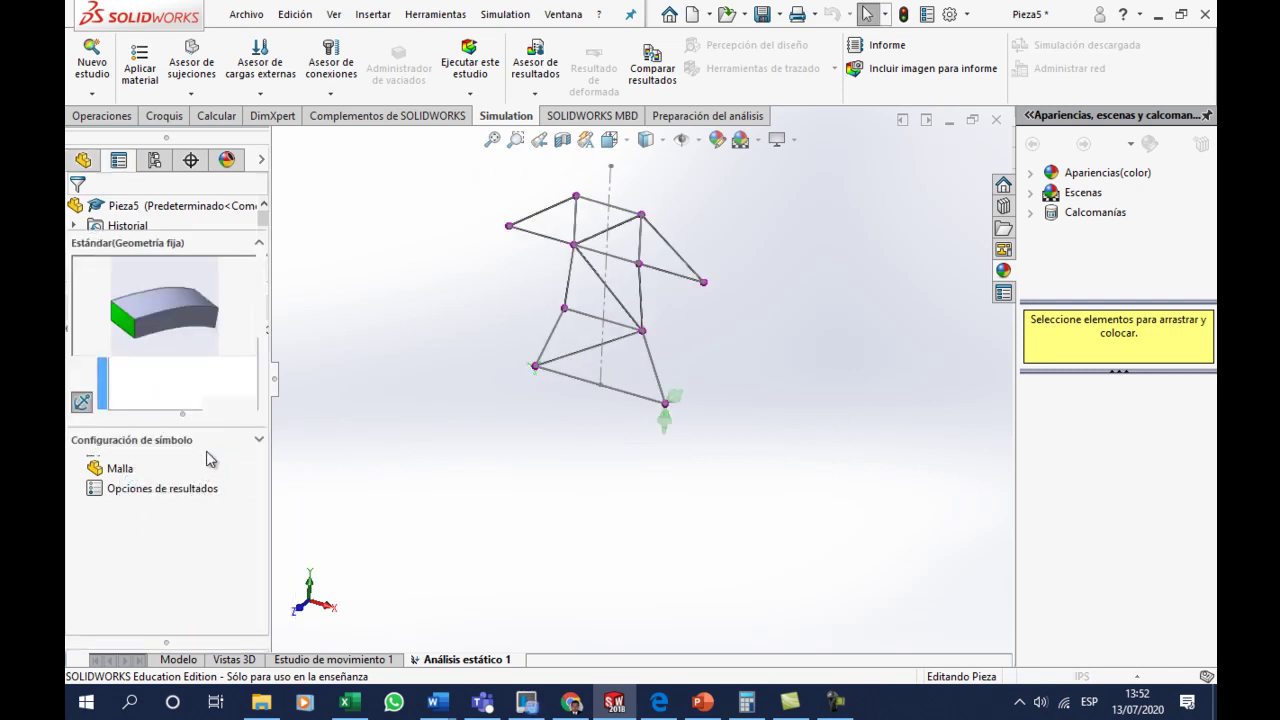
left_click(82, 457)
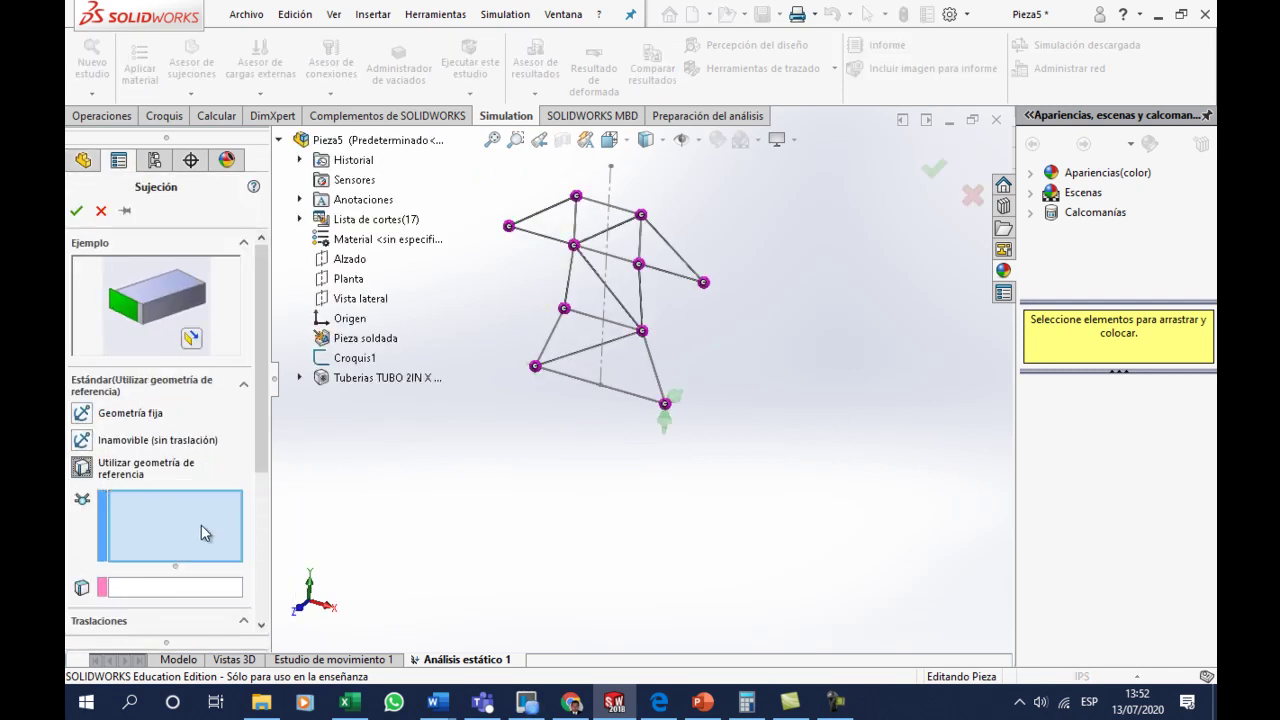
left_click_drag(262, 383, 262, 428)
scroll(262, 428, "up", 3)
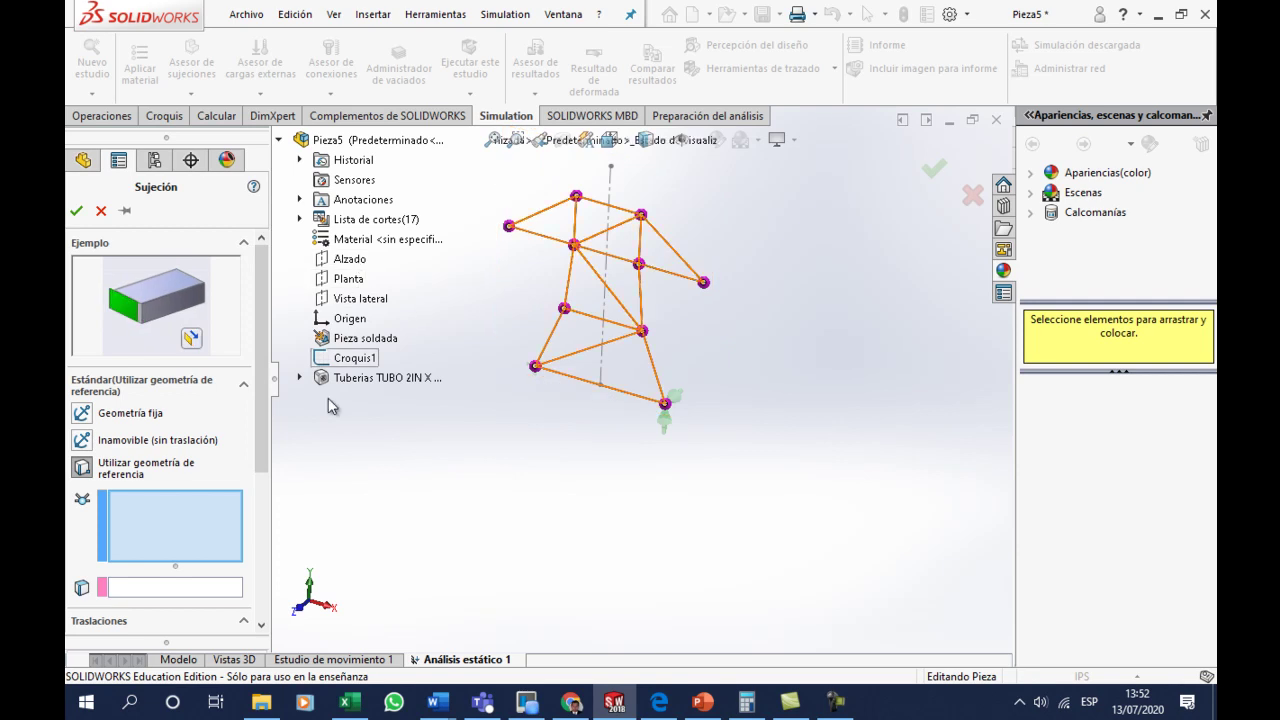
- Select eight upper truss joints for the fixture
left_click(564, 309)
left_click(642, 330)
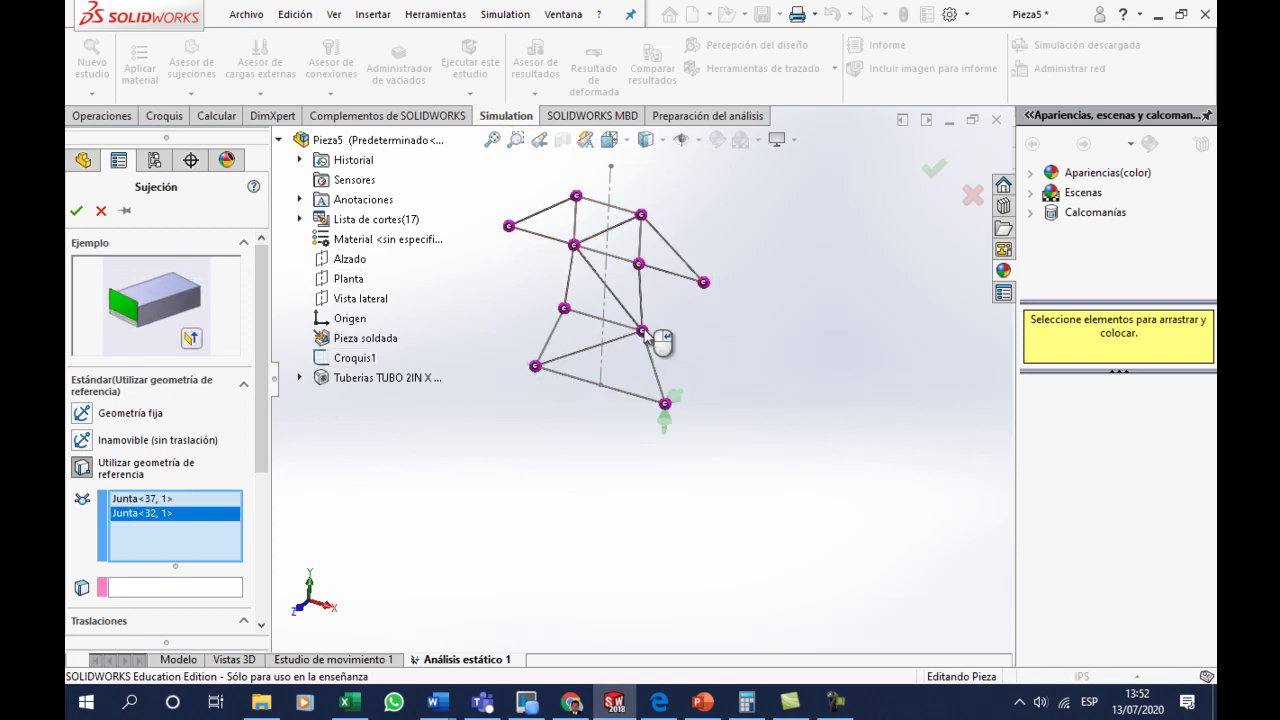
left_click(639, 266)
left_click(574, 245)
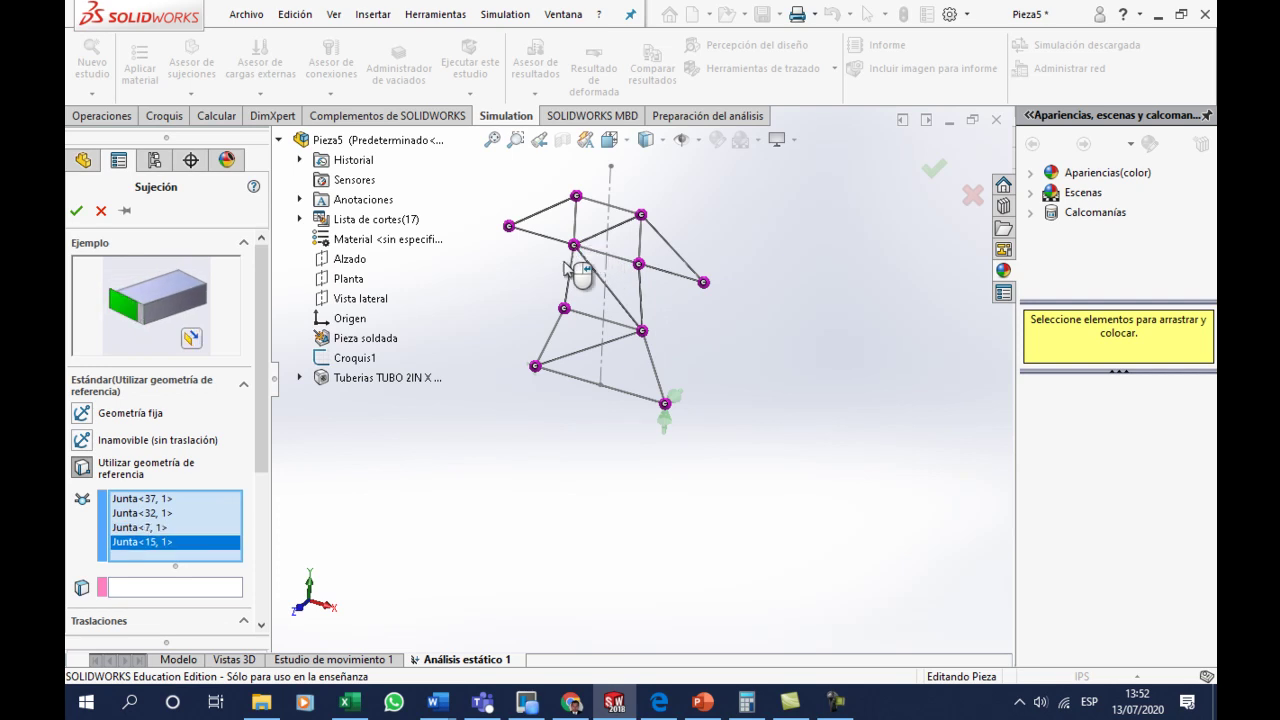
left_click(578, 197)
left_click(642, 217)
left_click(704, 284)
left_click(510, 227)
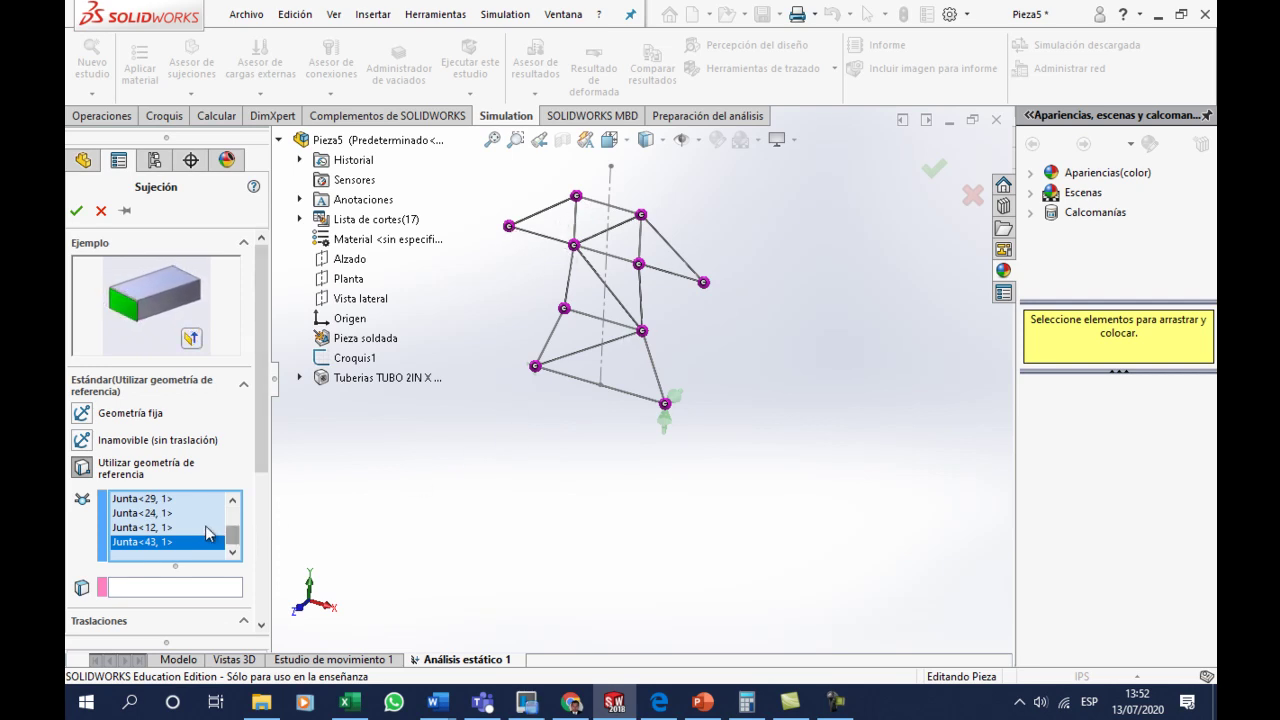
- Reference Alzado, hold the third translation at 0 mm, set symbol size 400, and accept
left_click_drag(232, 536, 232, 522)
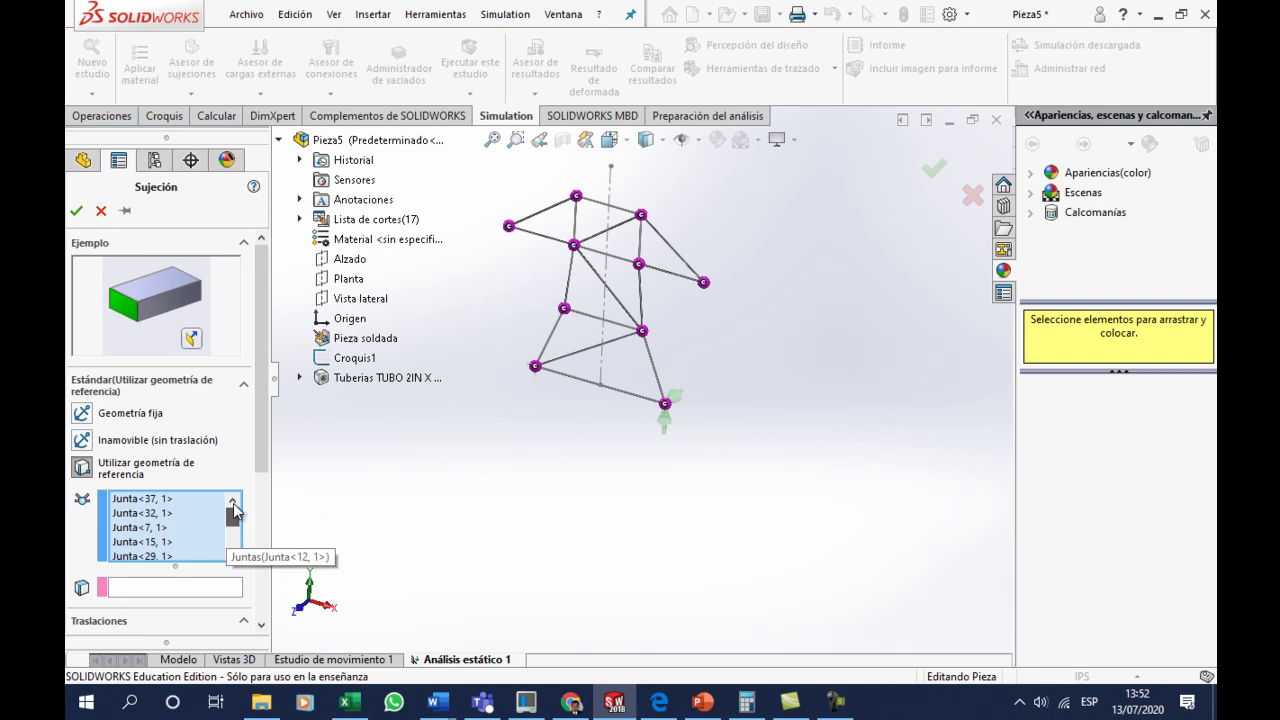
scroll(264, 475, "down", 3)
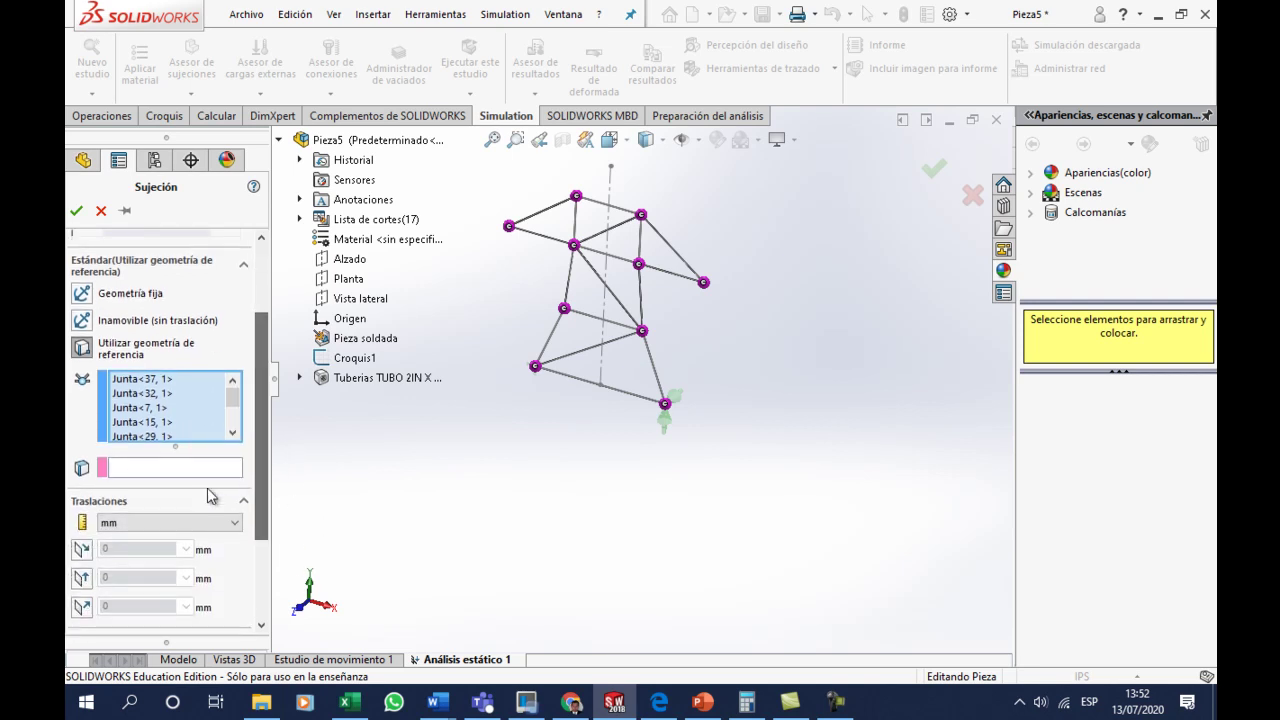
left_click(188, 470)
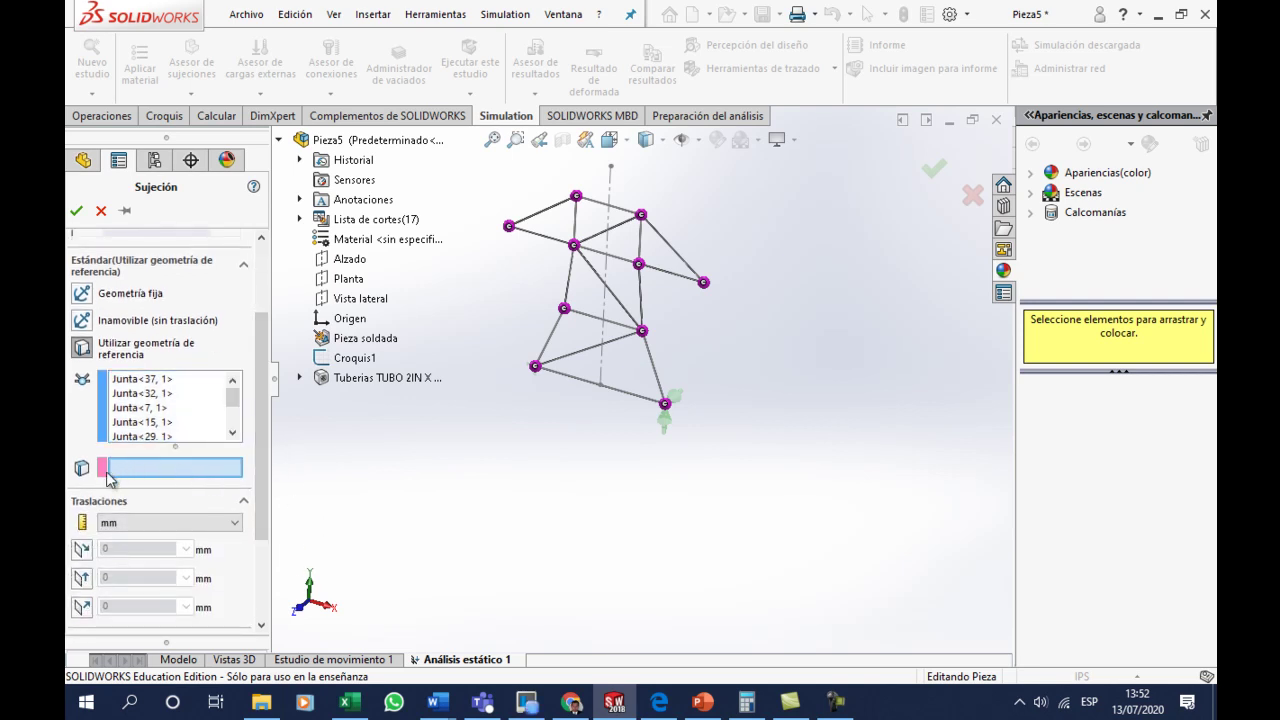
left_click(345, 267)
left_click_drag(262, 440, 256, 518)
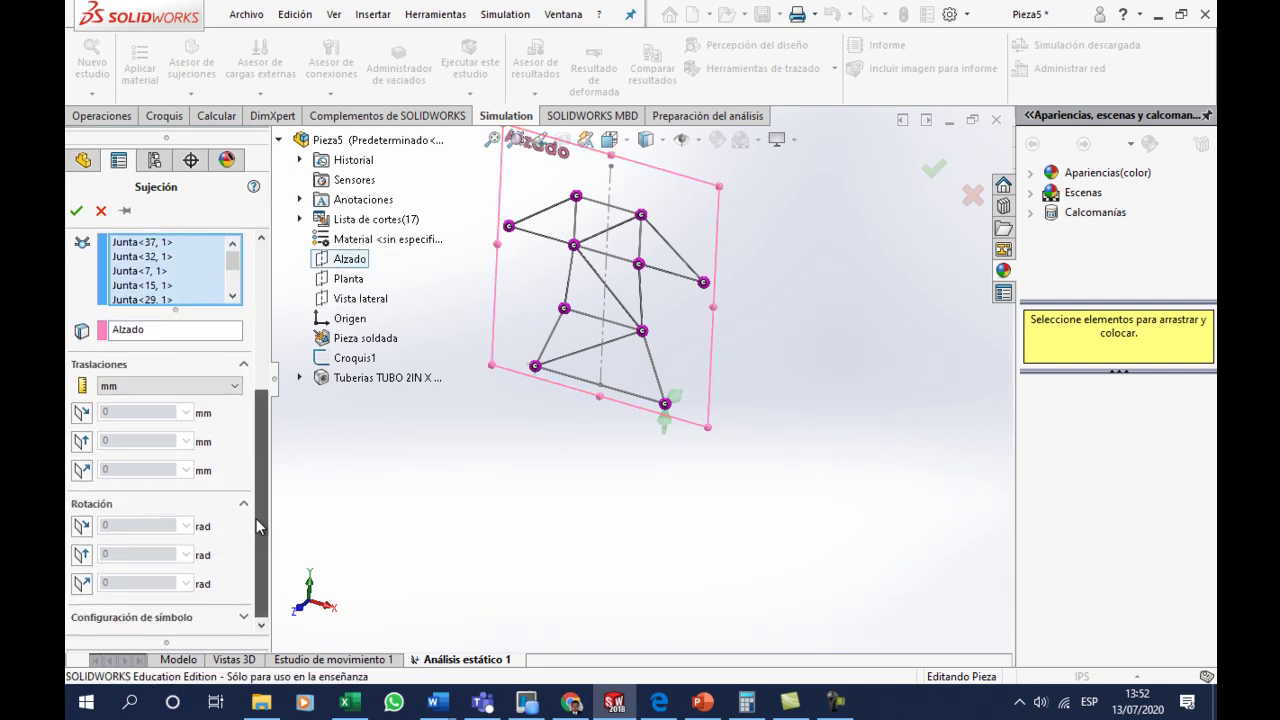
left_click(84, 476)
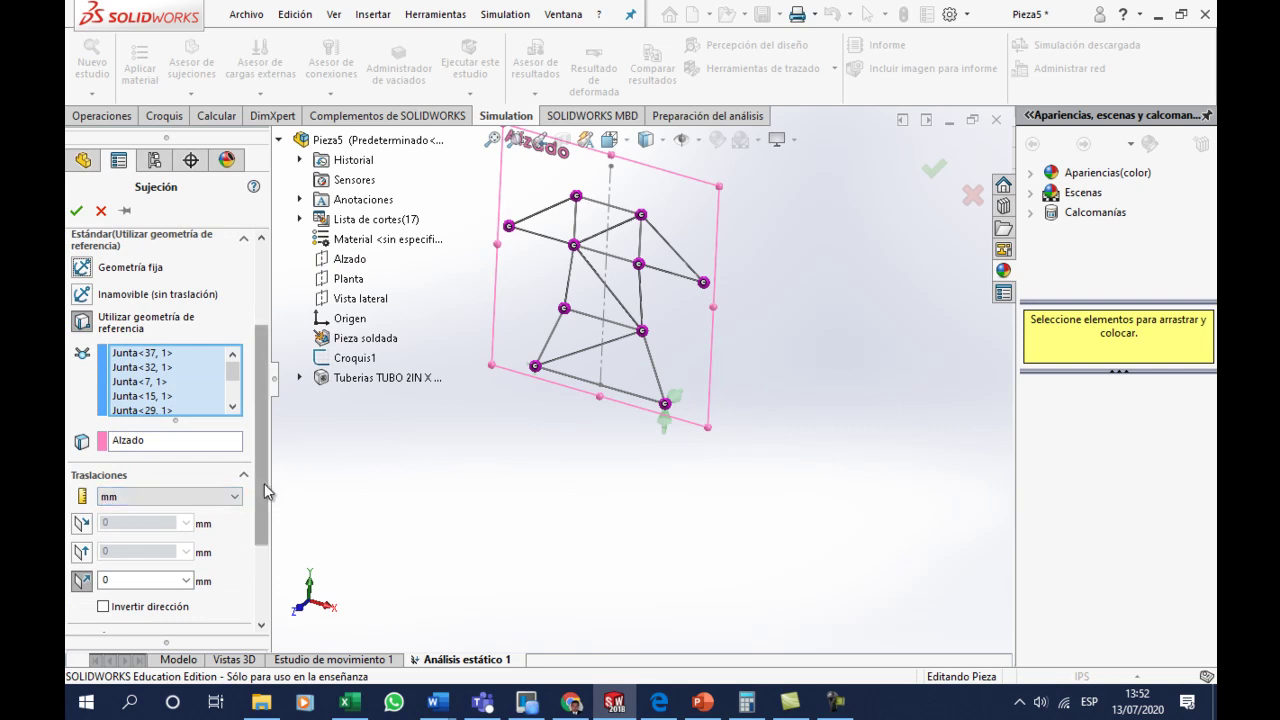
left_click_drag(264, 483, 265, 594)
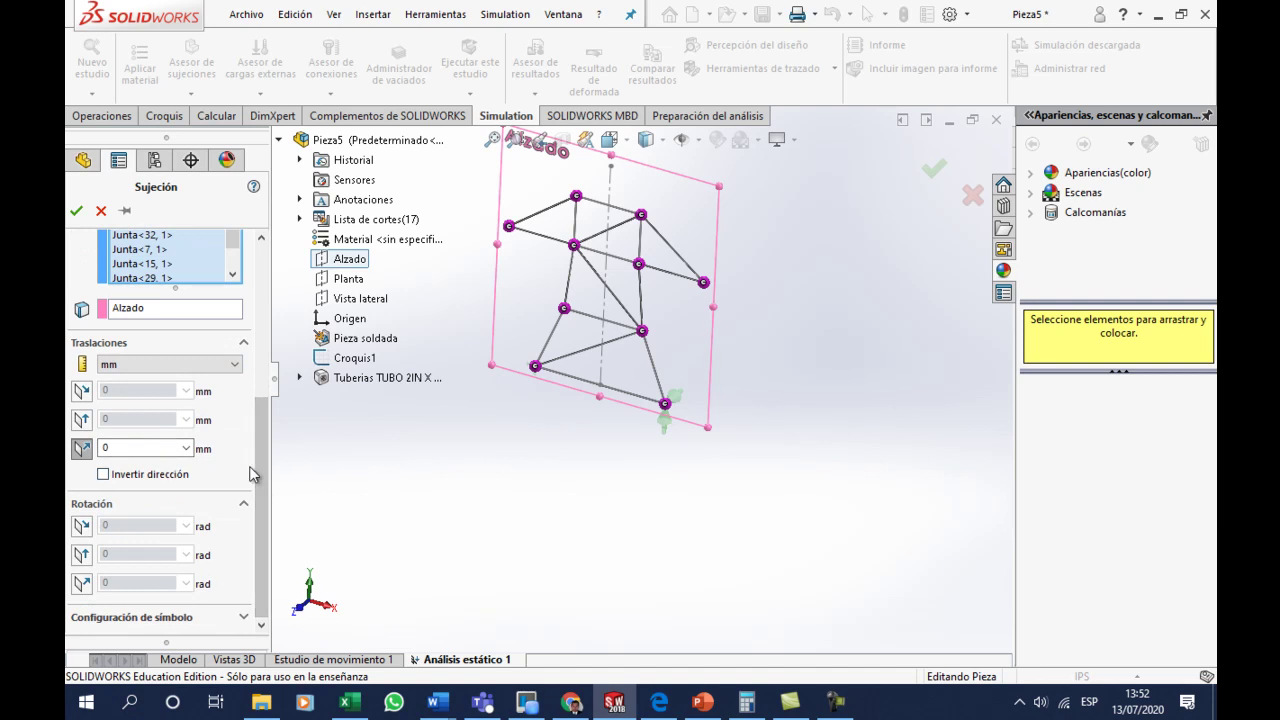
left_click(236, 619)
type("400")
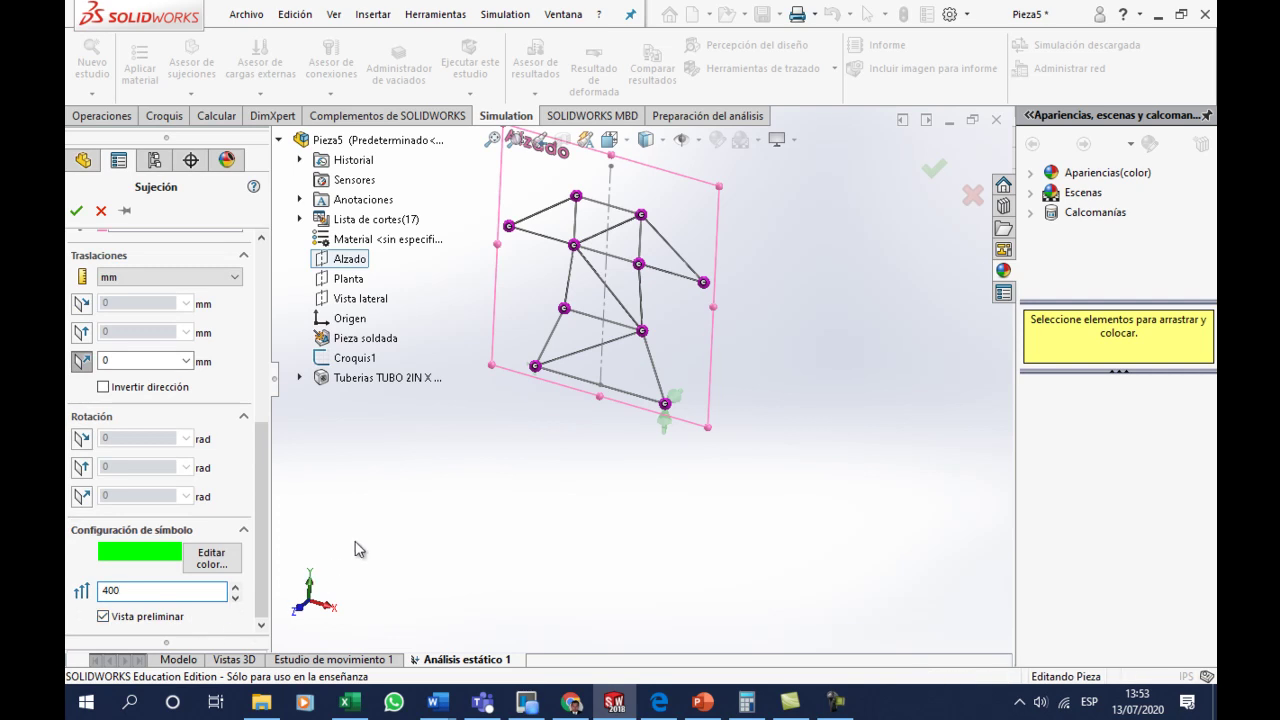
key("Return")
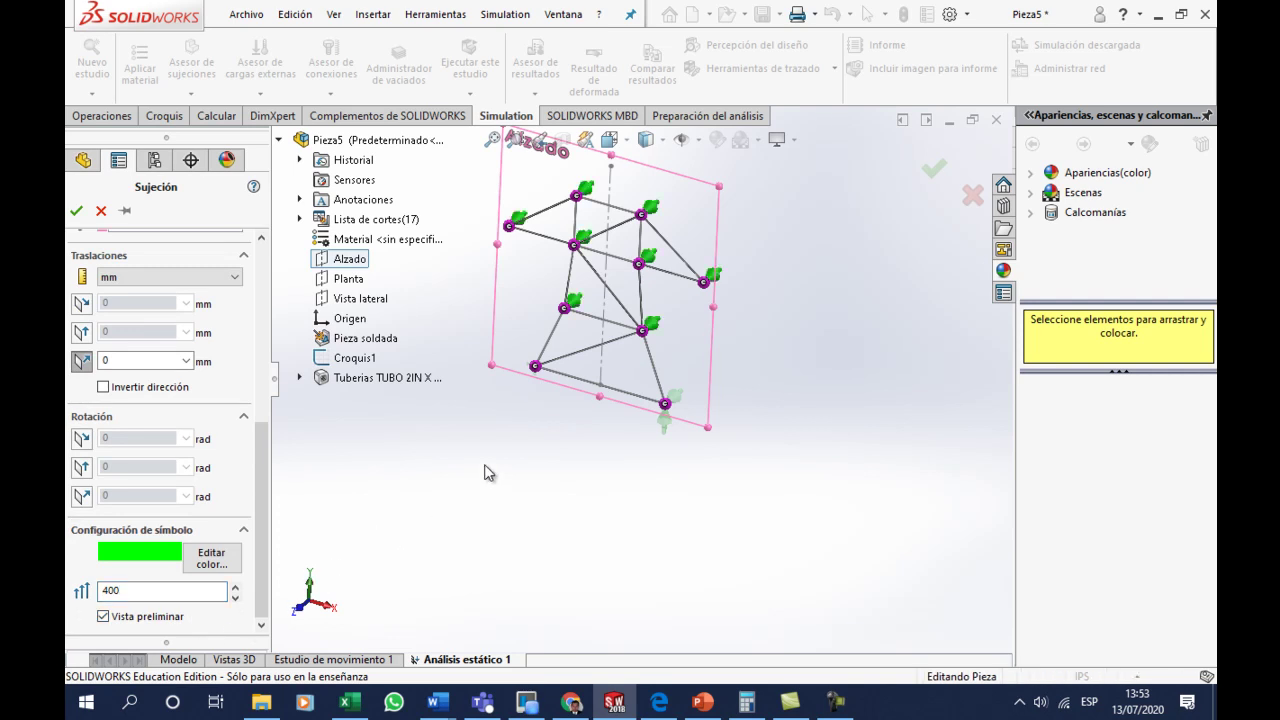
left_click(77, 212)
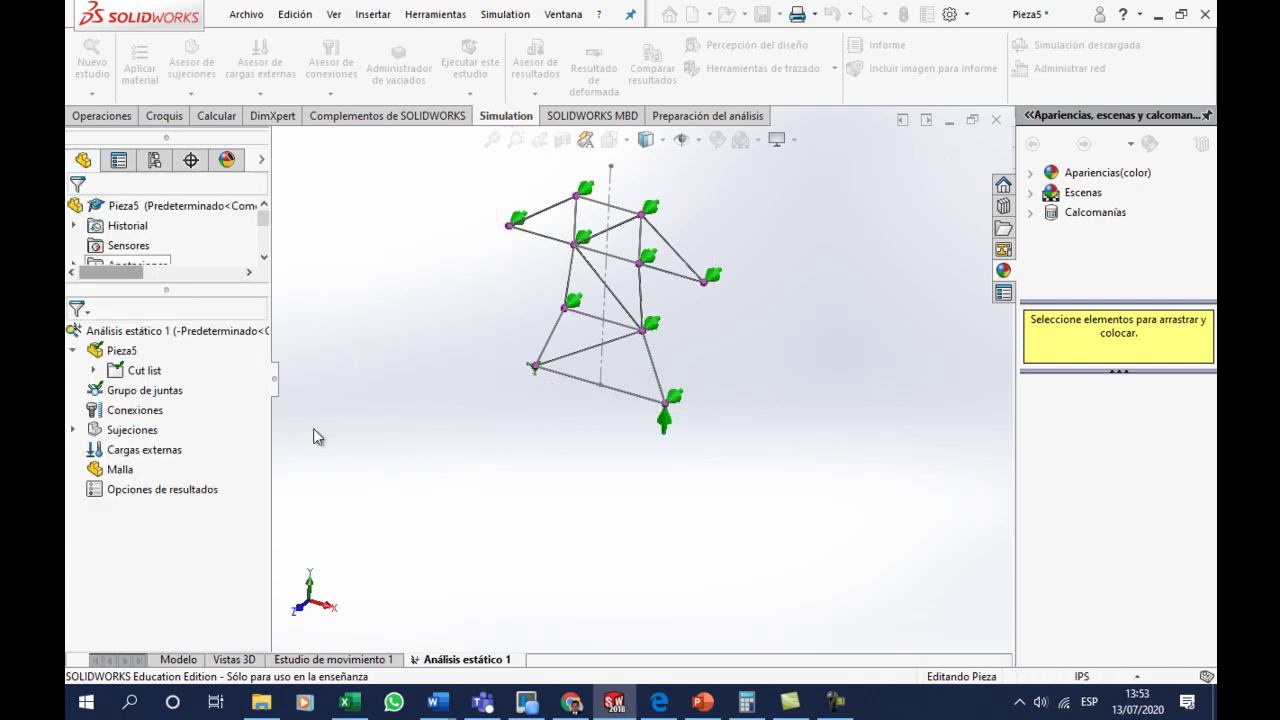
- Start a new force load and consult the truss problem sheet in Word
right_click(154, 456)
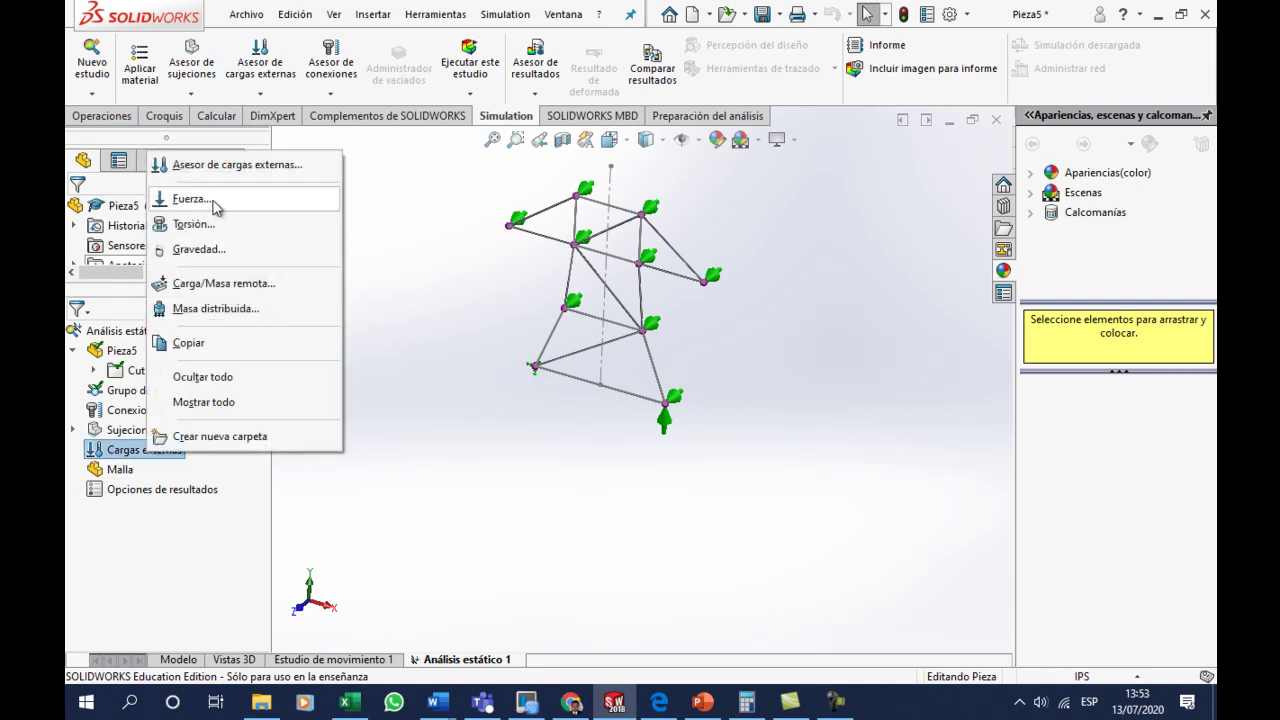
left_click(390, 310)
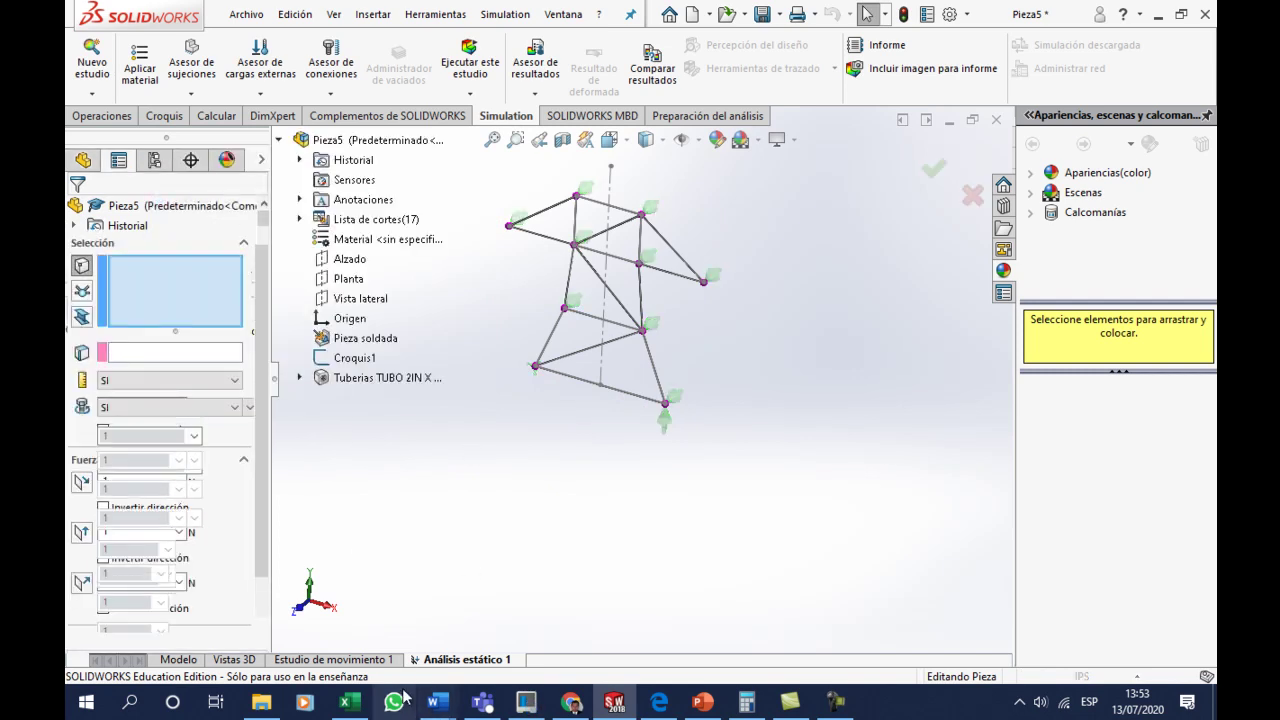
left_click(538, 660)
scroll(813, 295, "down", 5)
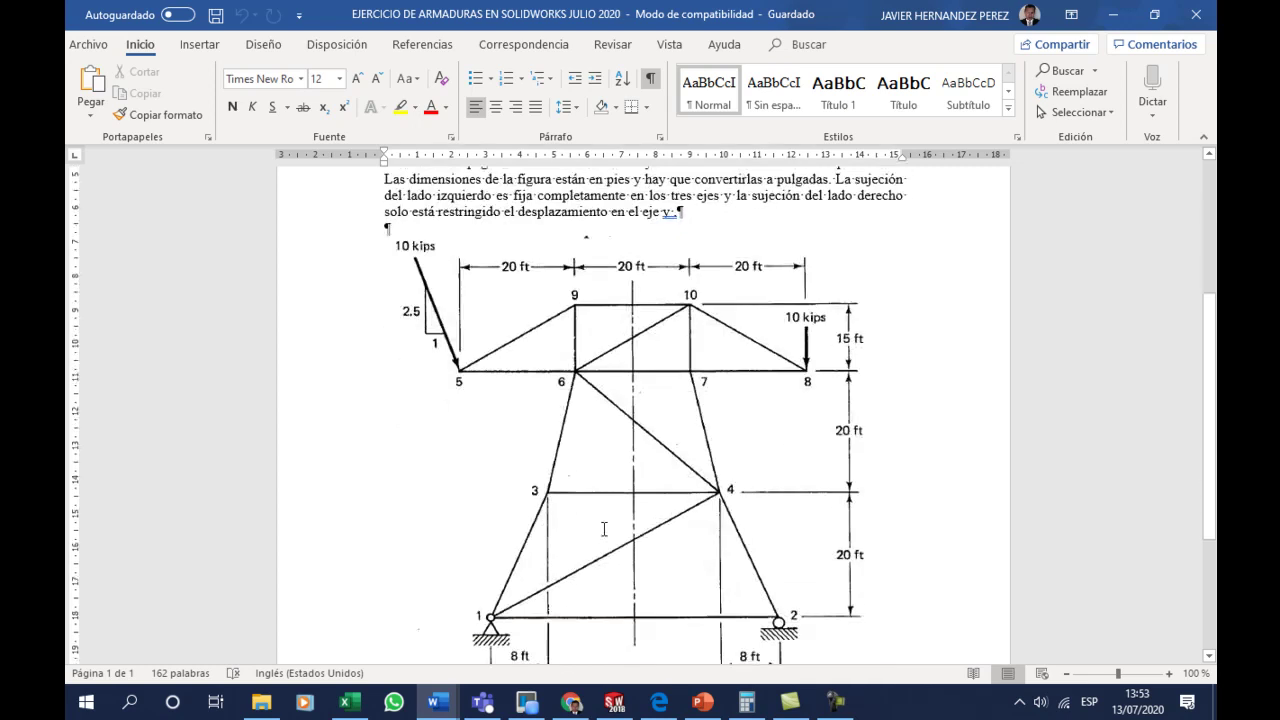
left_click(1112, 14)
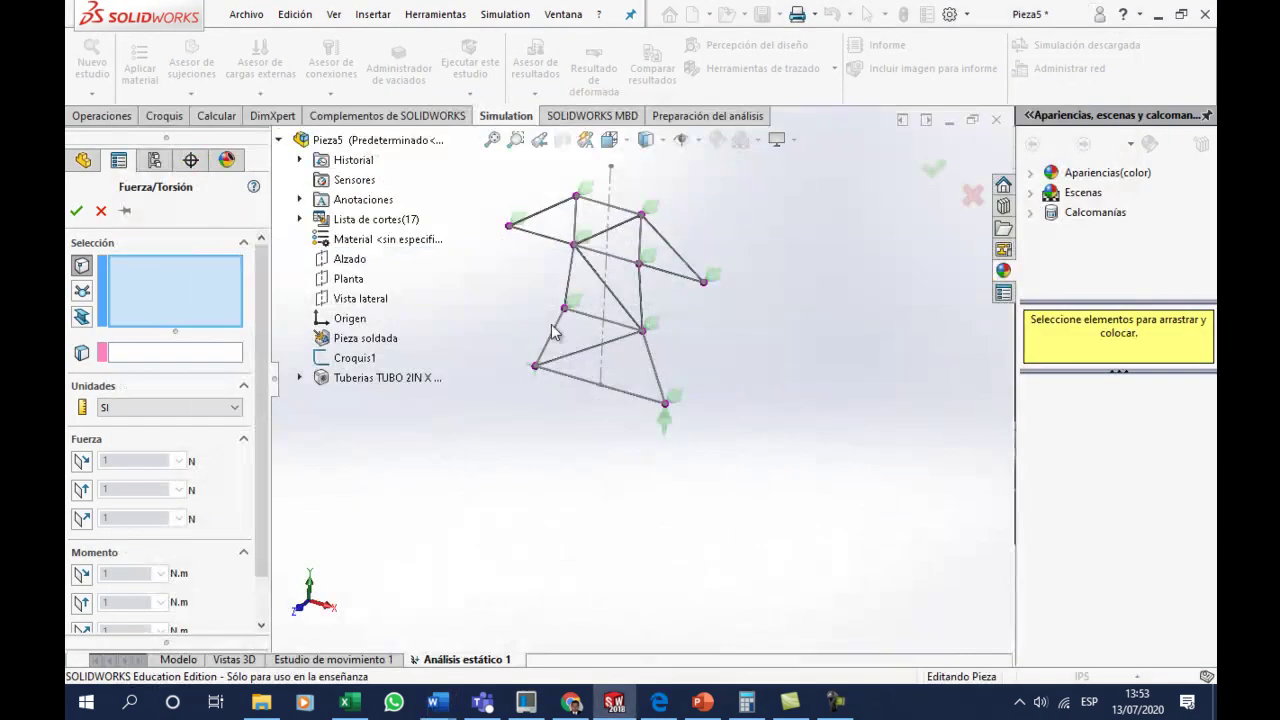
- Apply the force to the upper-right joint, referenced to Alzado, in English (IPS) units
left_click(85, 290)
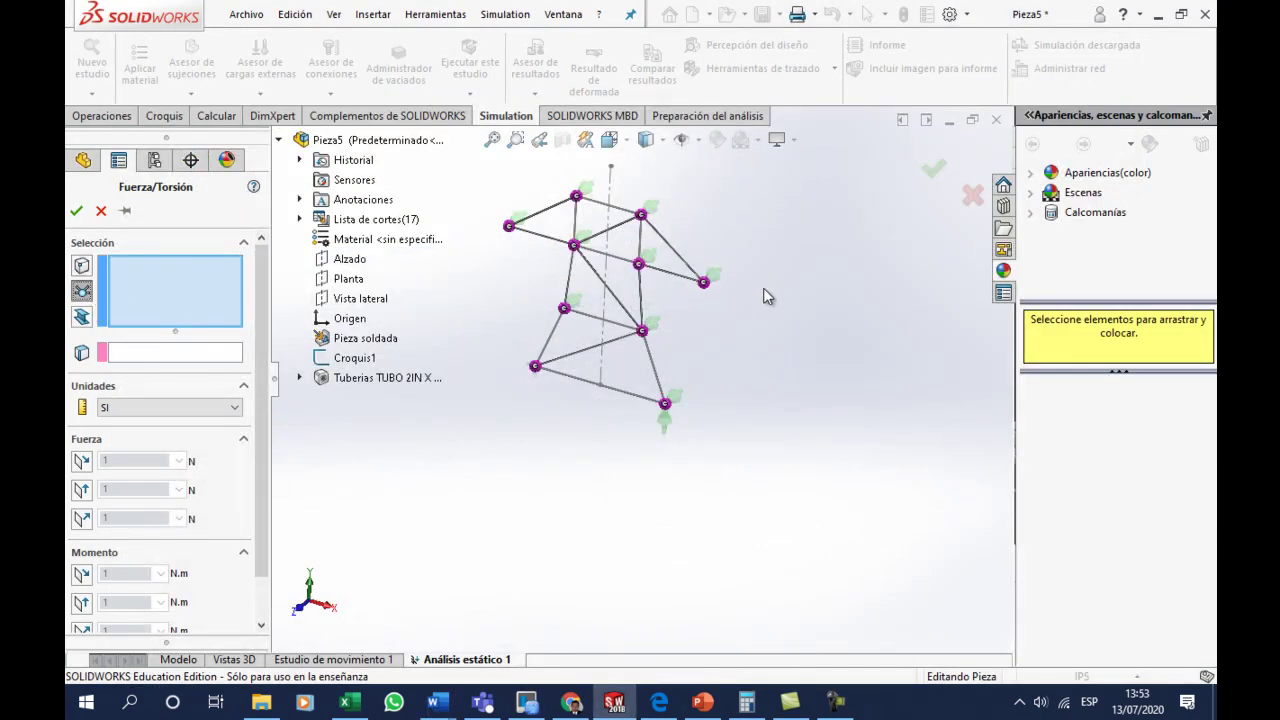
left_click(706, 283)
left_click(135, 355)
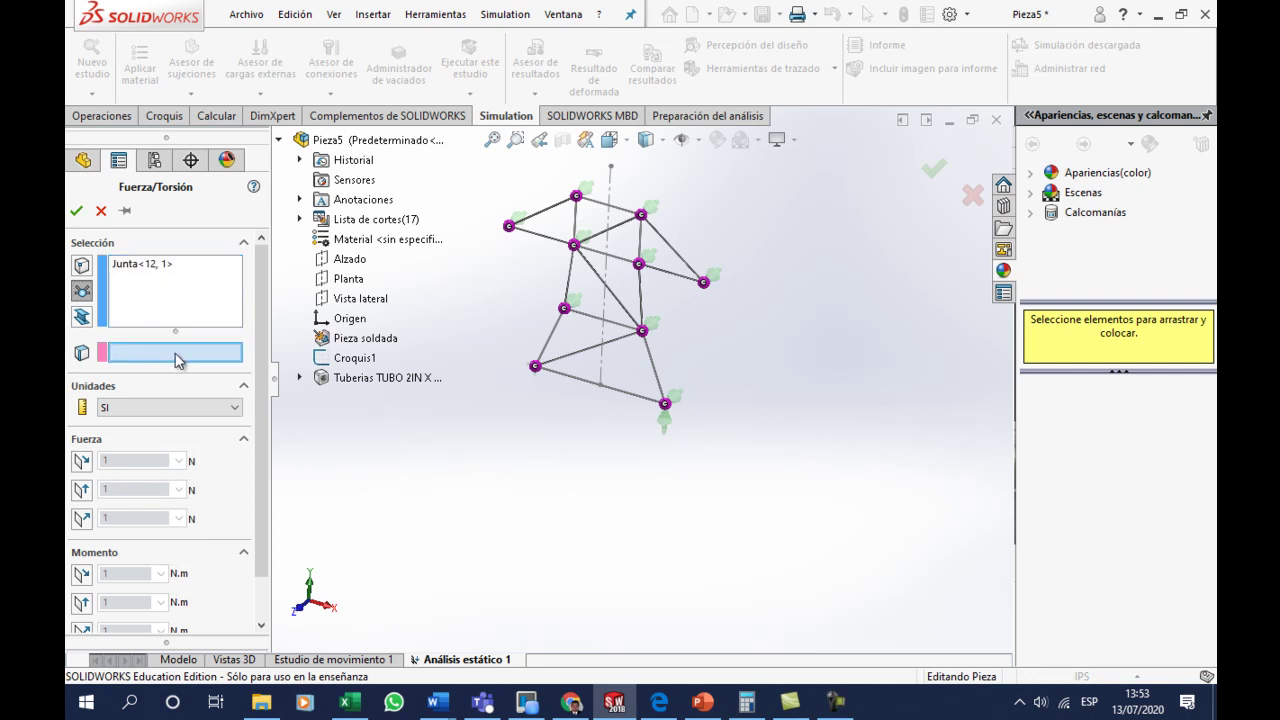
left_click(350, 259)
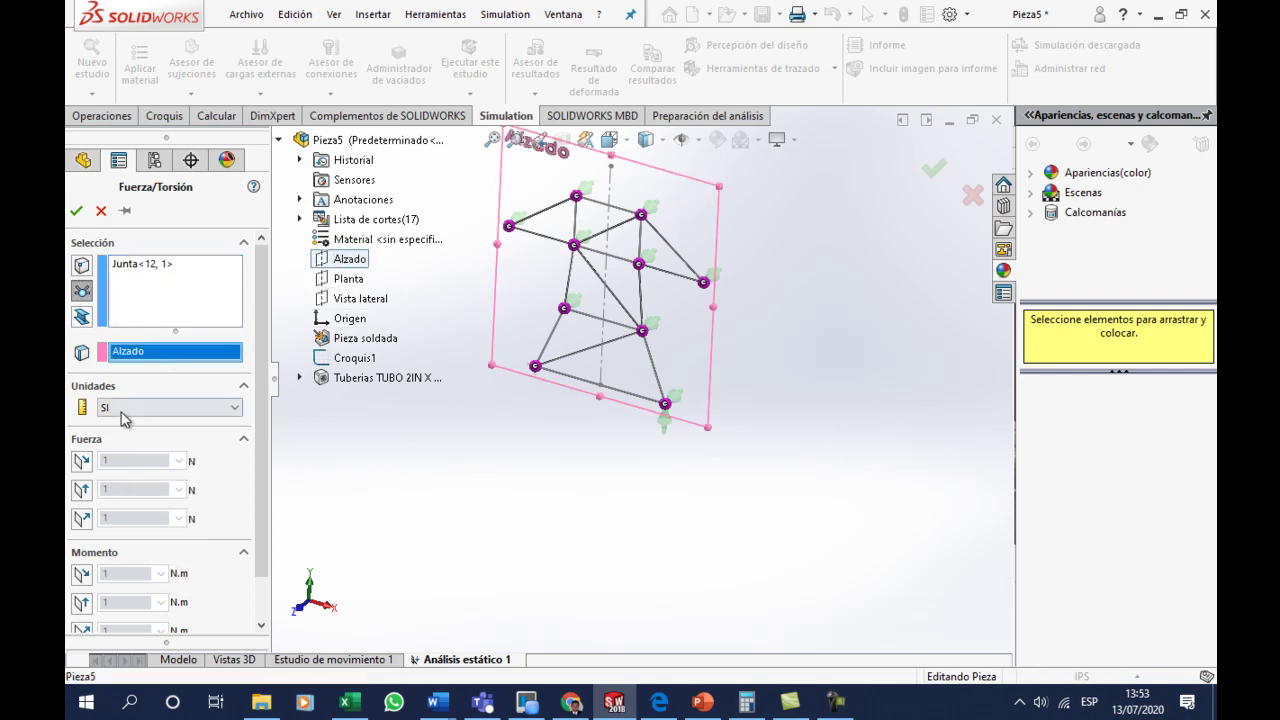
left_click(233, 412)
left_click(130, 425)
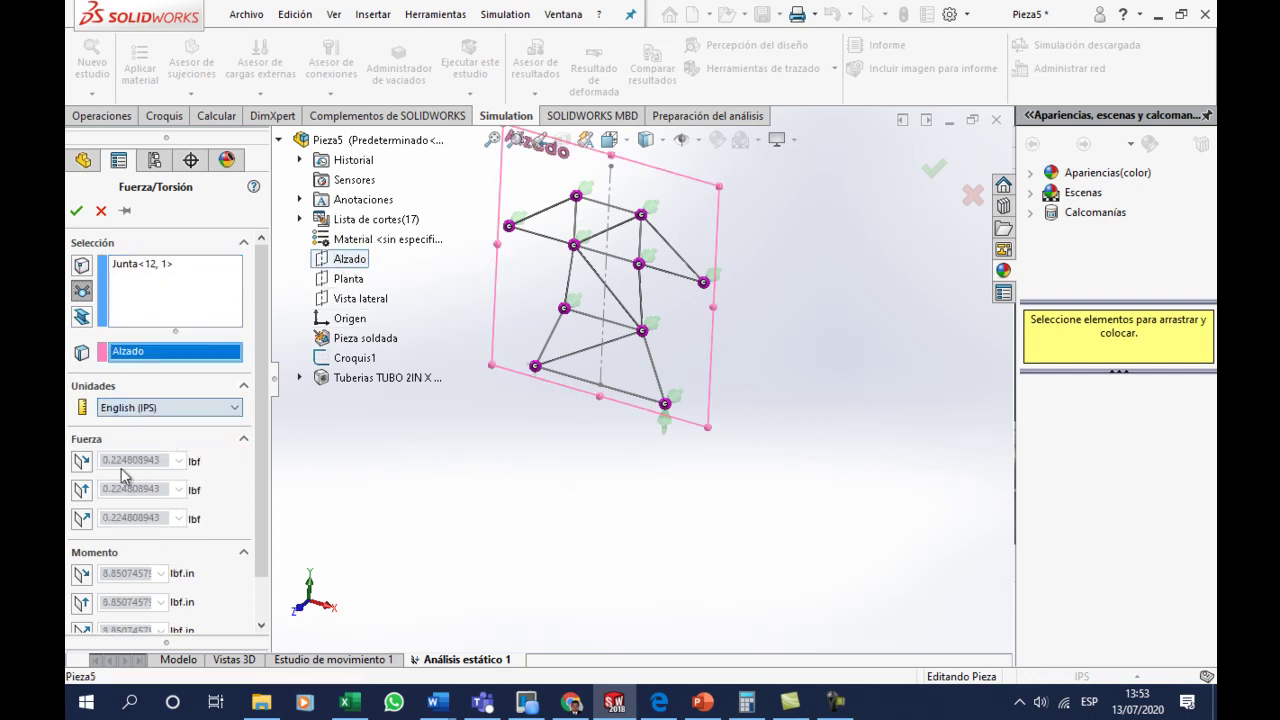
- Set a 10000 lbf force along the second Alzado direction and accept it
left_click(98, 494)
double_click(118, 489)
type("10000")
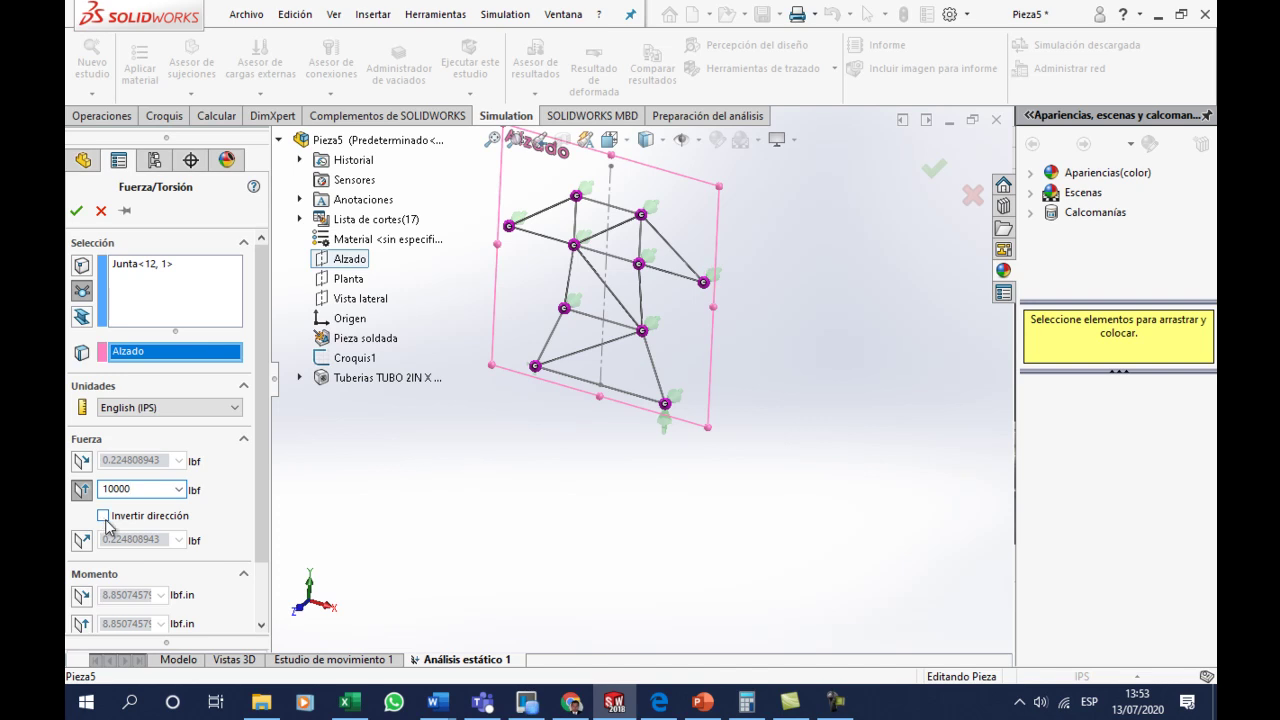
scroll(252, 503, "down", 3)
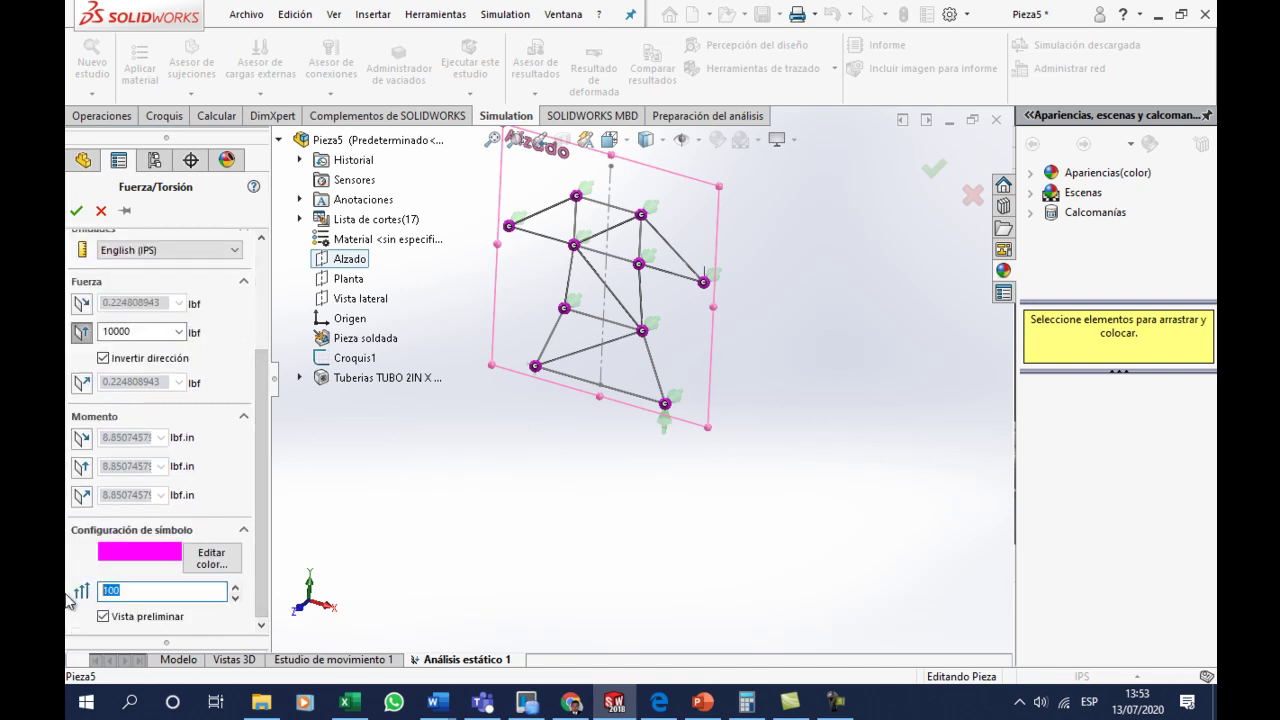
middle_click_drag(700, 397, 604, 372)
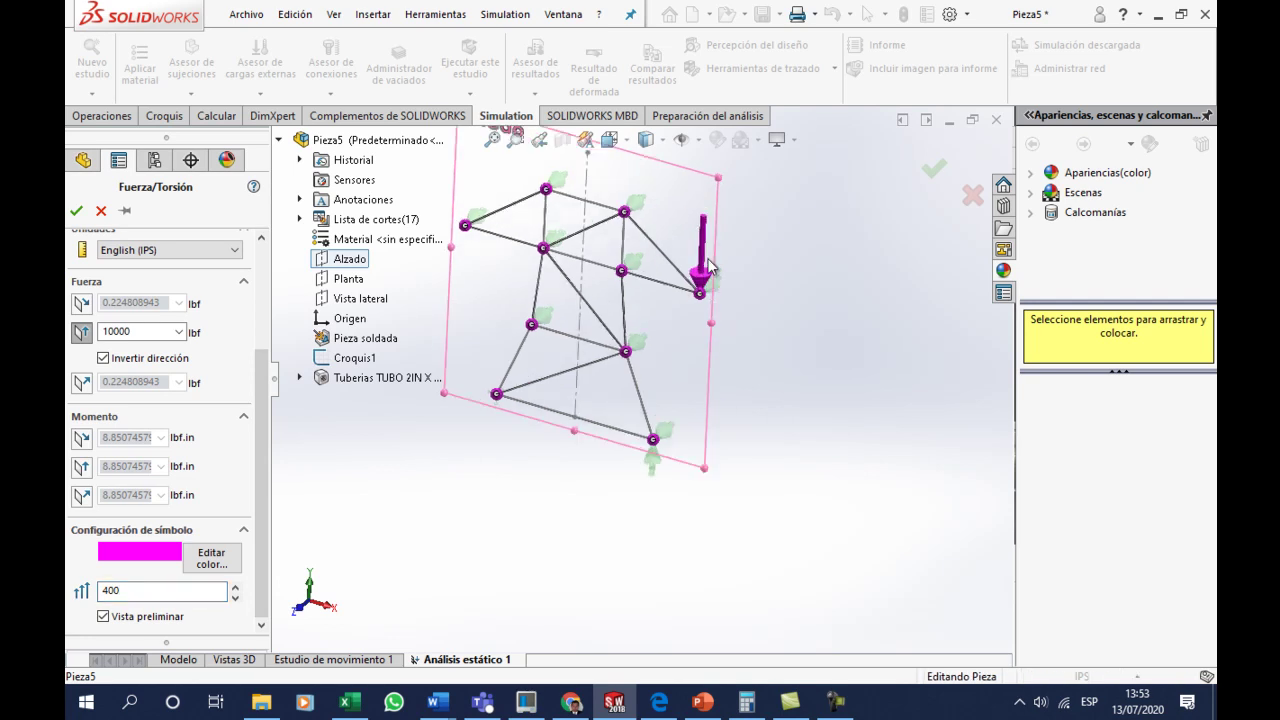
scroll(268, 530, "up", 3)
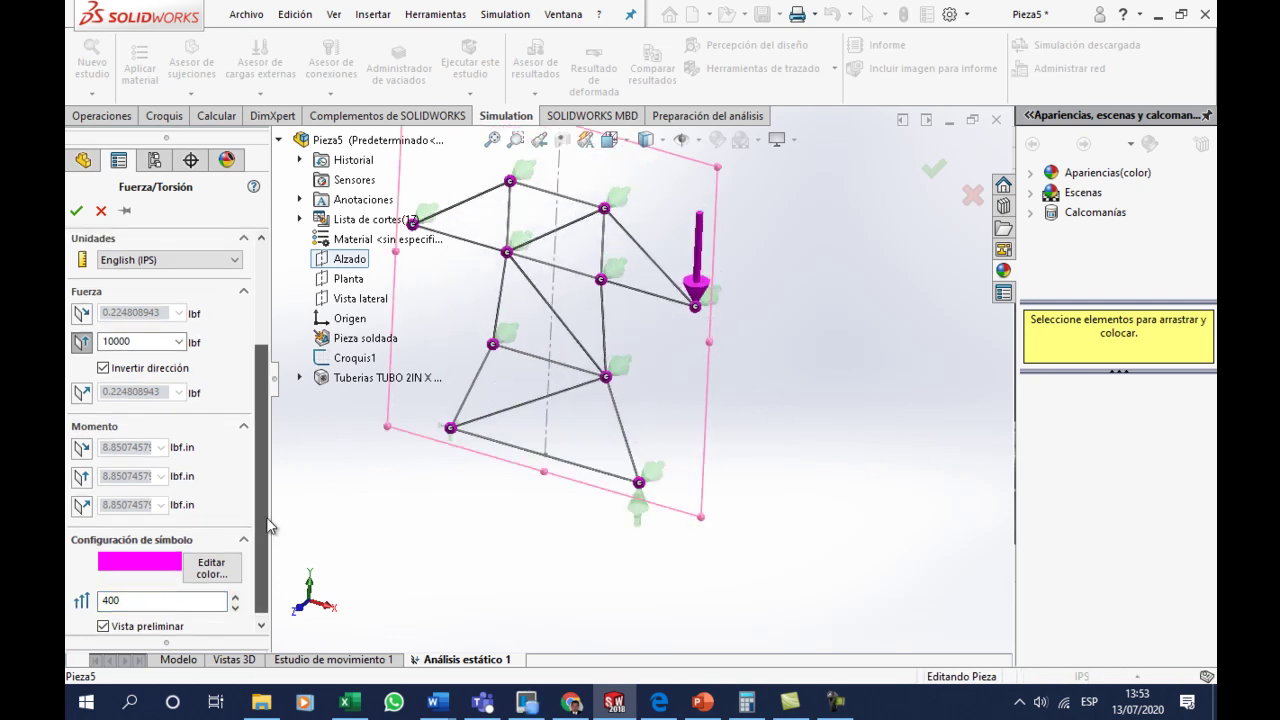
left_click(78, 211)
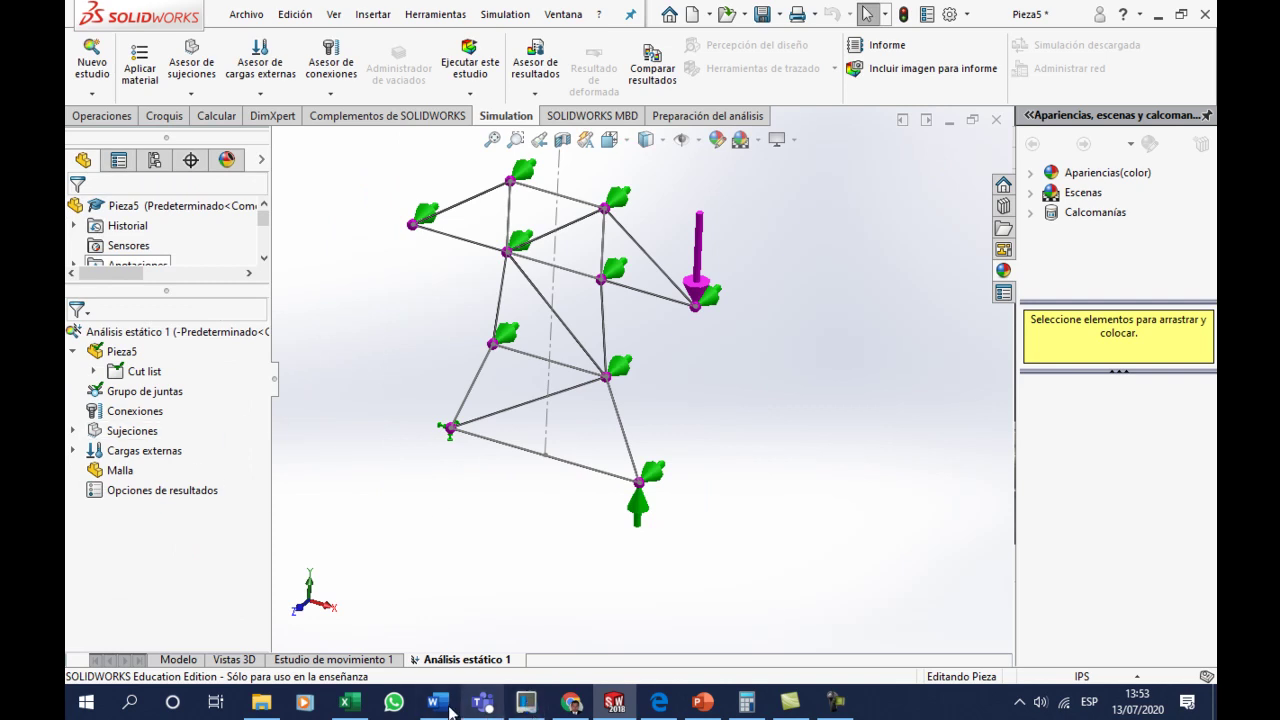
- Launch Calculator from Start search and position it over the truss drawing
key("alt+Tab")
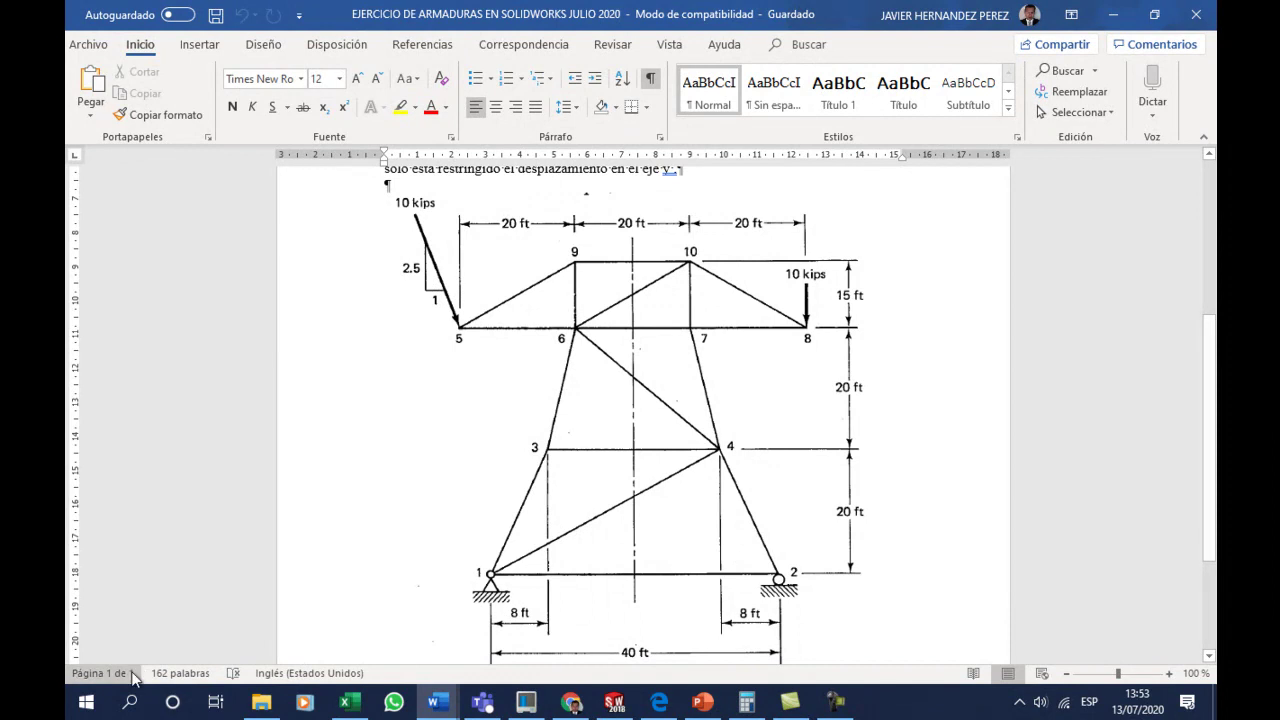
left_click(88, 705)
type("ca")
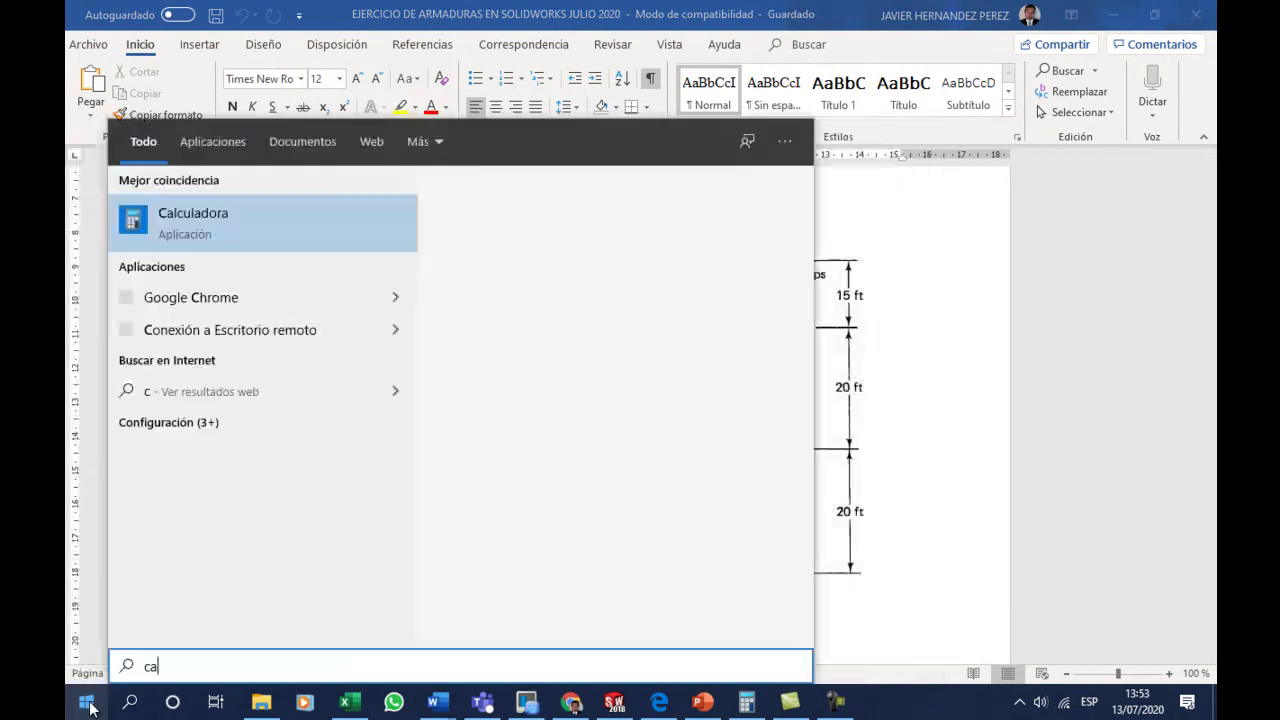
type("l")
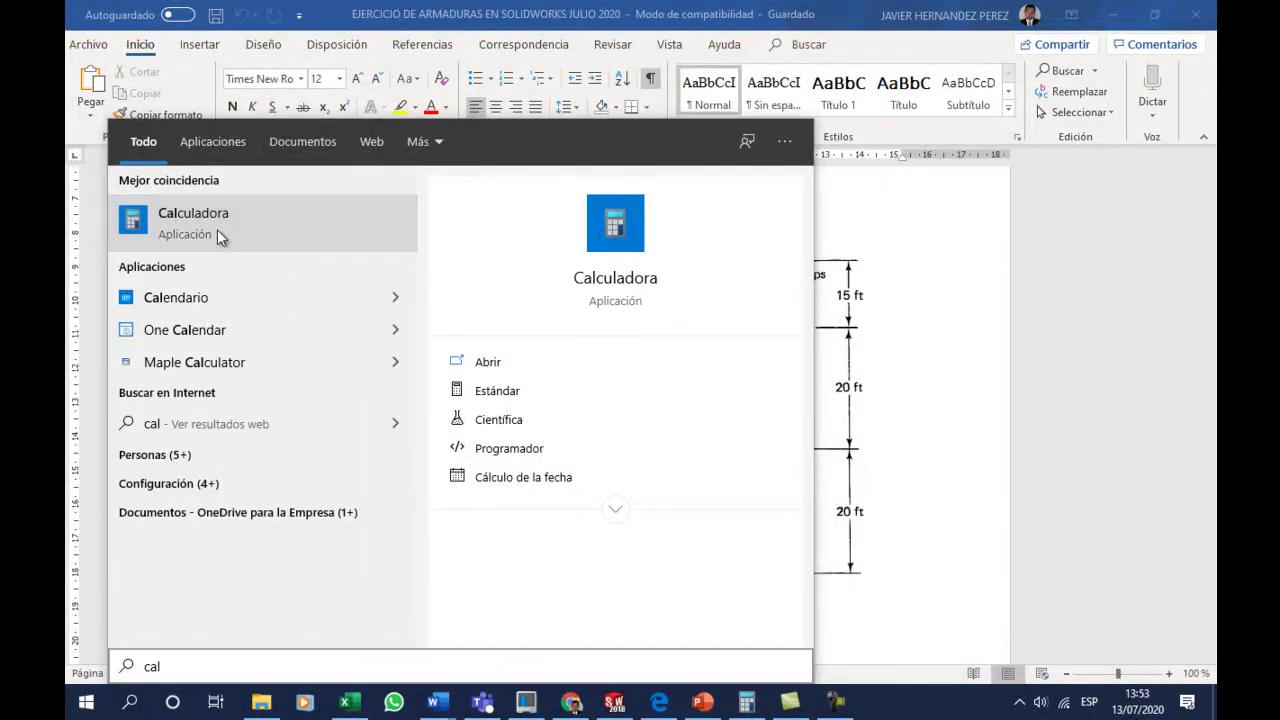
left_click(217, 229)
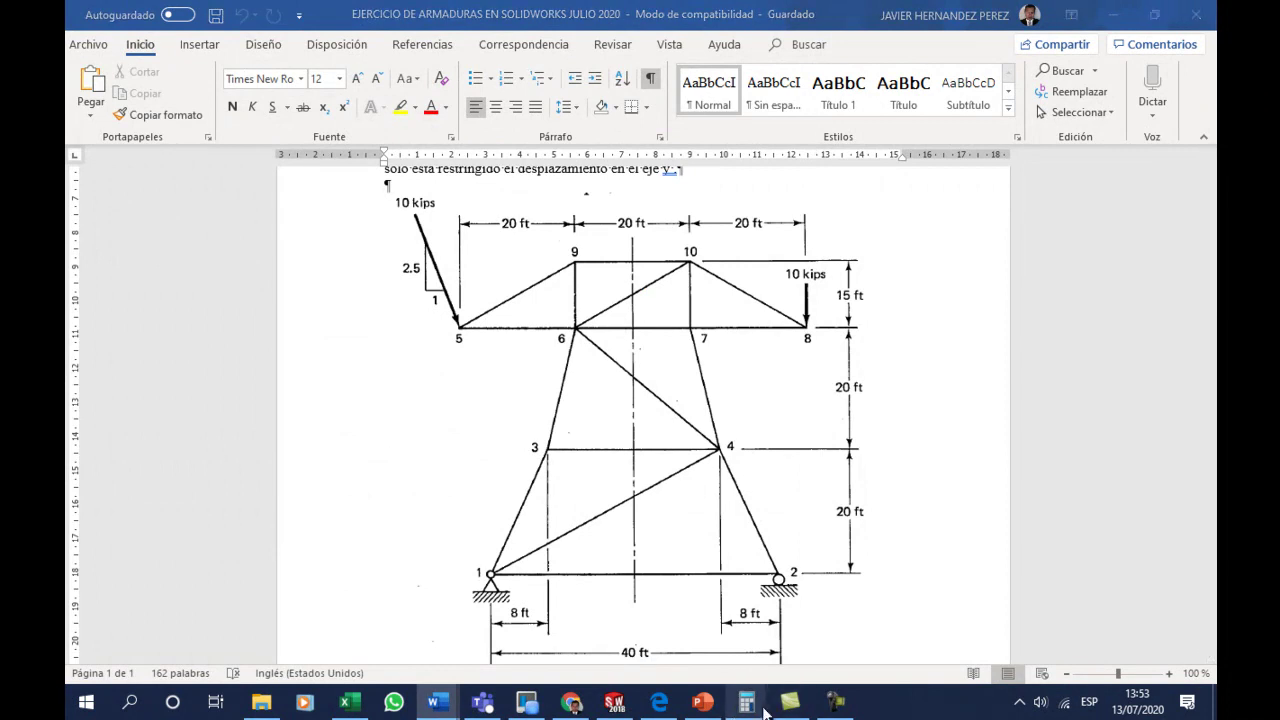
mouse_move(746, 702)
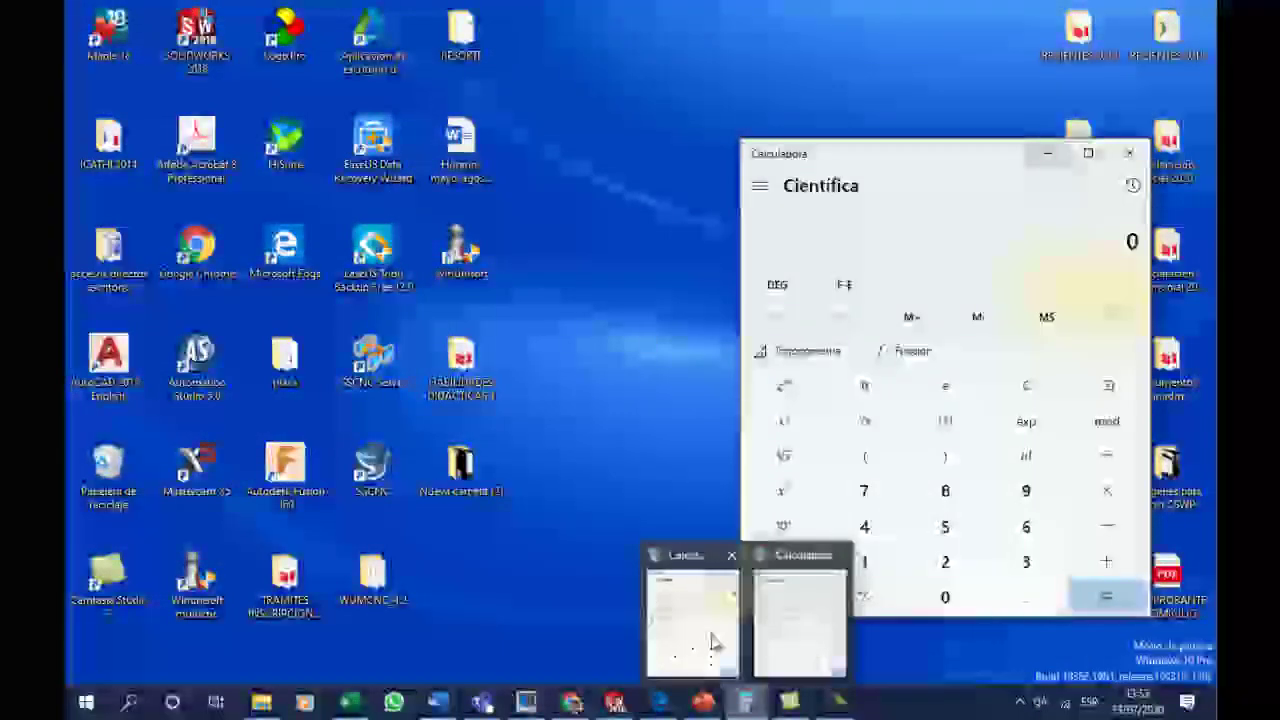
left_click(712, 640)
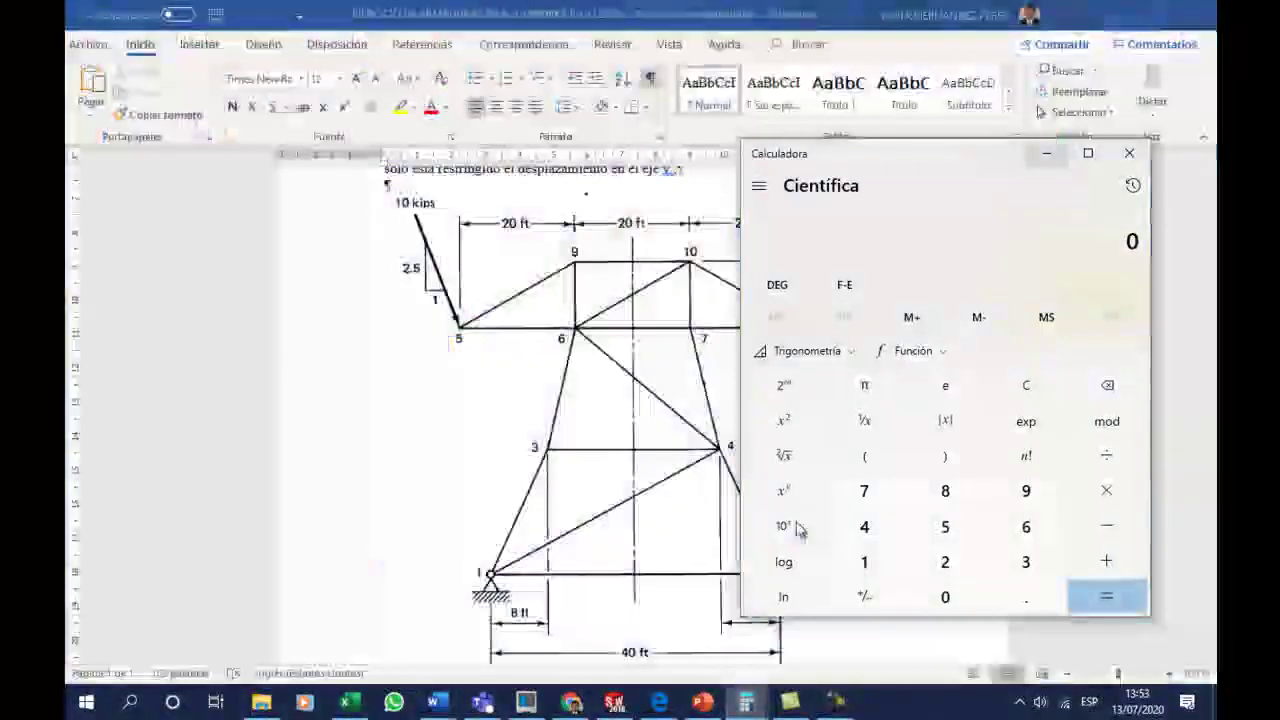
mouse_move(930, 163)
left_mouse_down()
mouse_move(268, 244)
mouse_move(780, 289)
mouse_move(812, 233)
left_mouse_up()
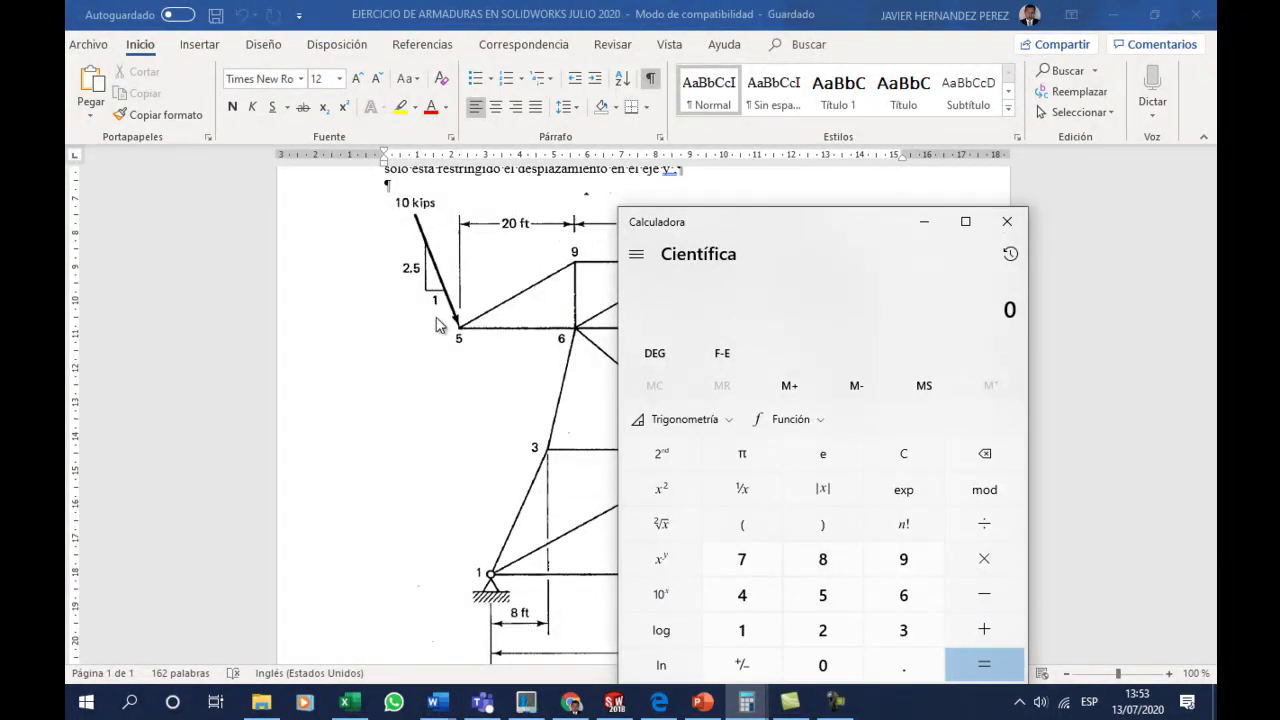
left_click_drag(864, 229, 887, 165)
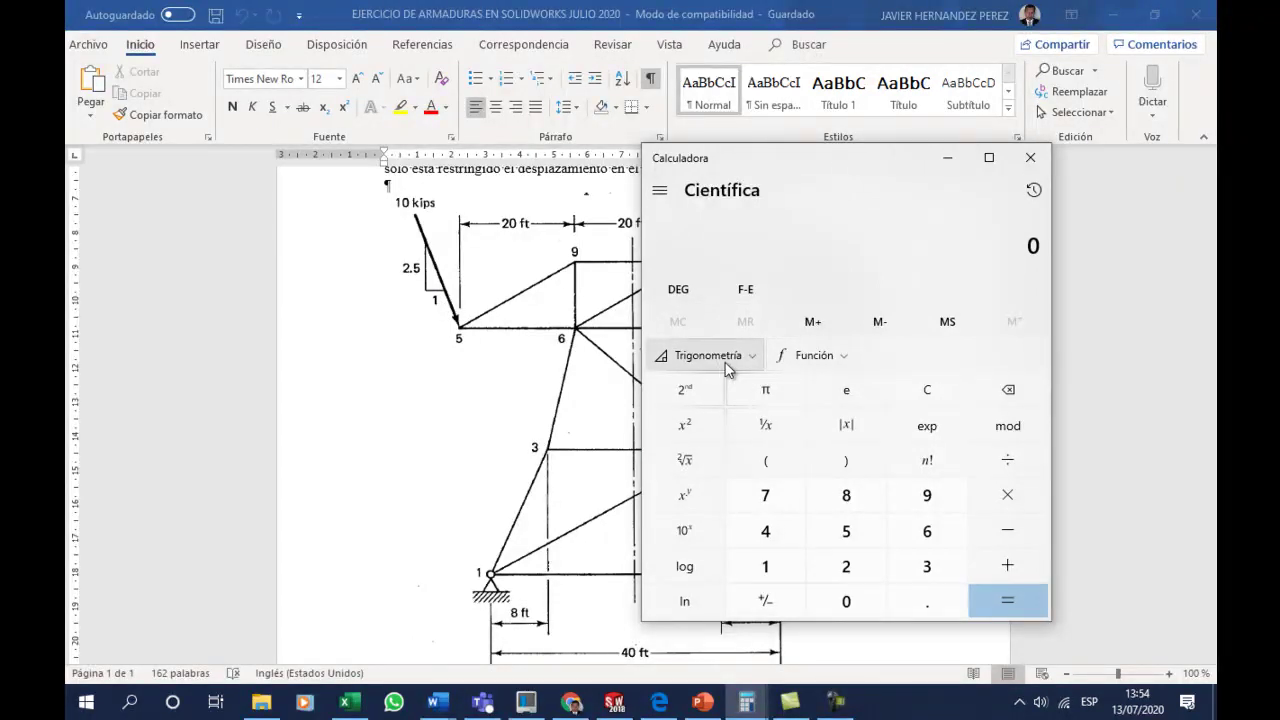
- Compute the load angle tan⁻¹(2.5) ≈ 68.2°
left_click(846, 566)
left_click(922, 603)
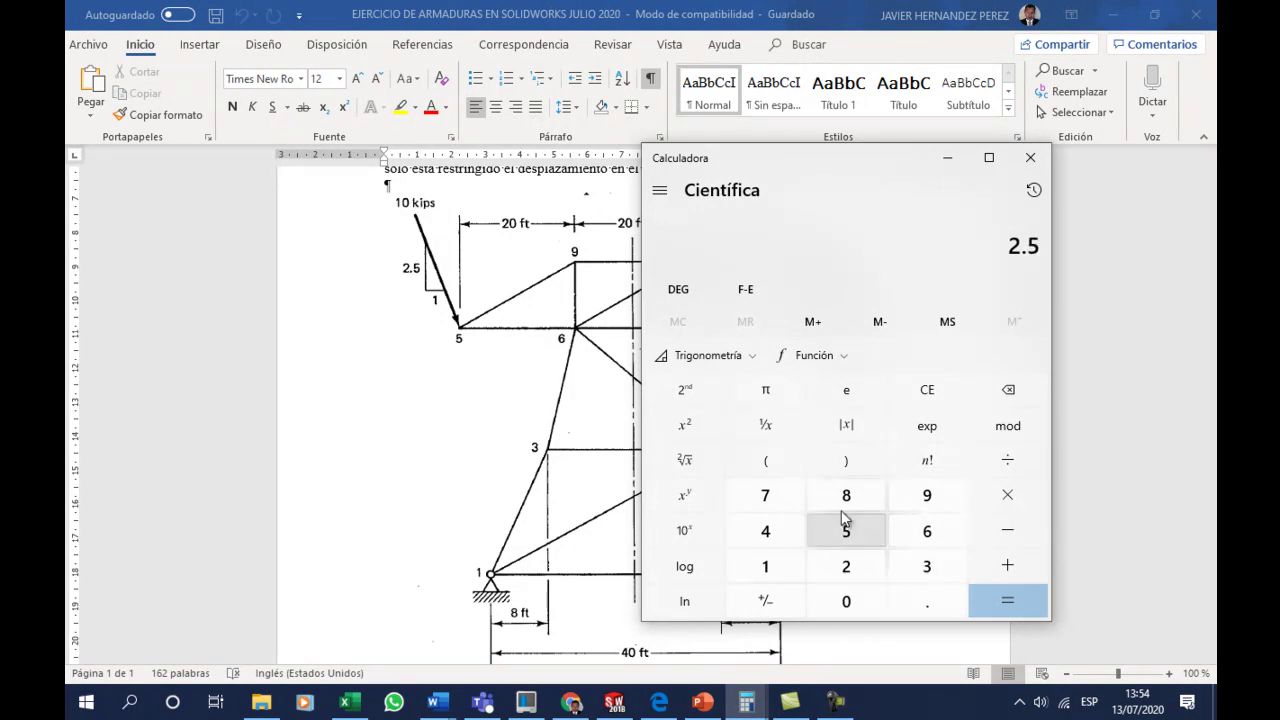
left_click(733, 358)
left_click(674, 398)
left_click(850, 398)
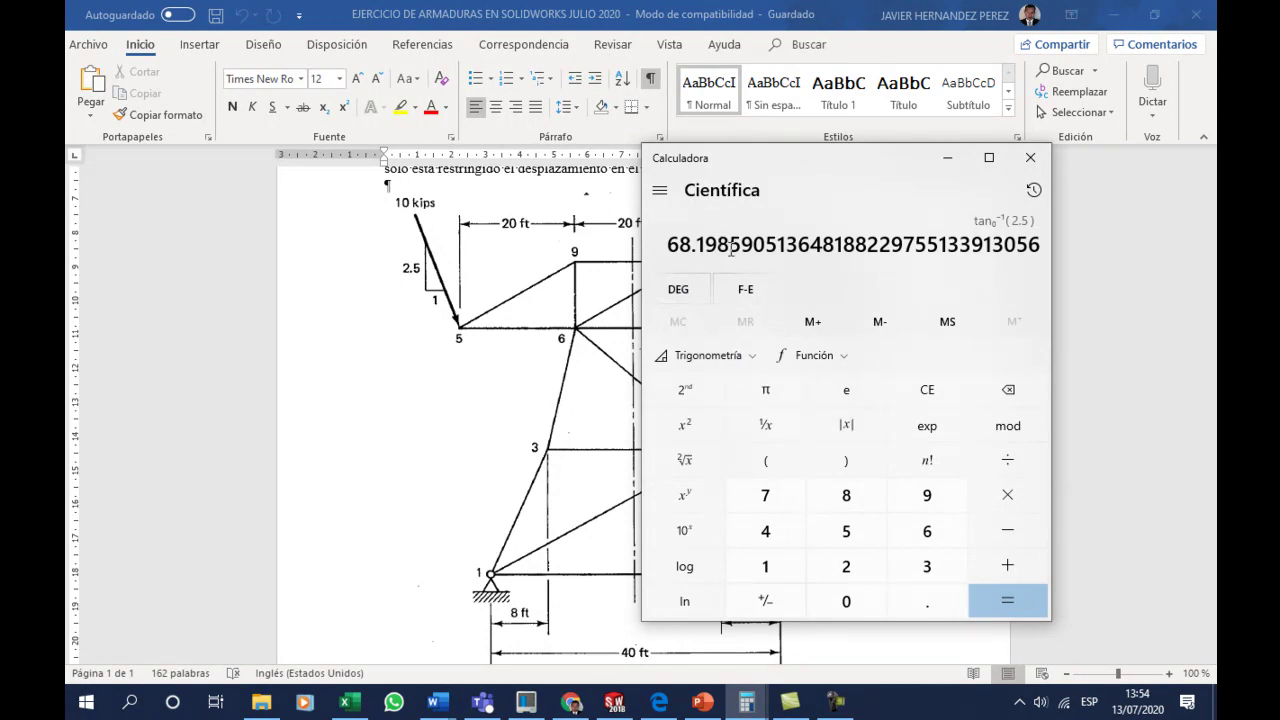
left_click(957, 390)
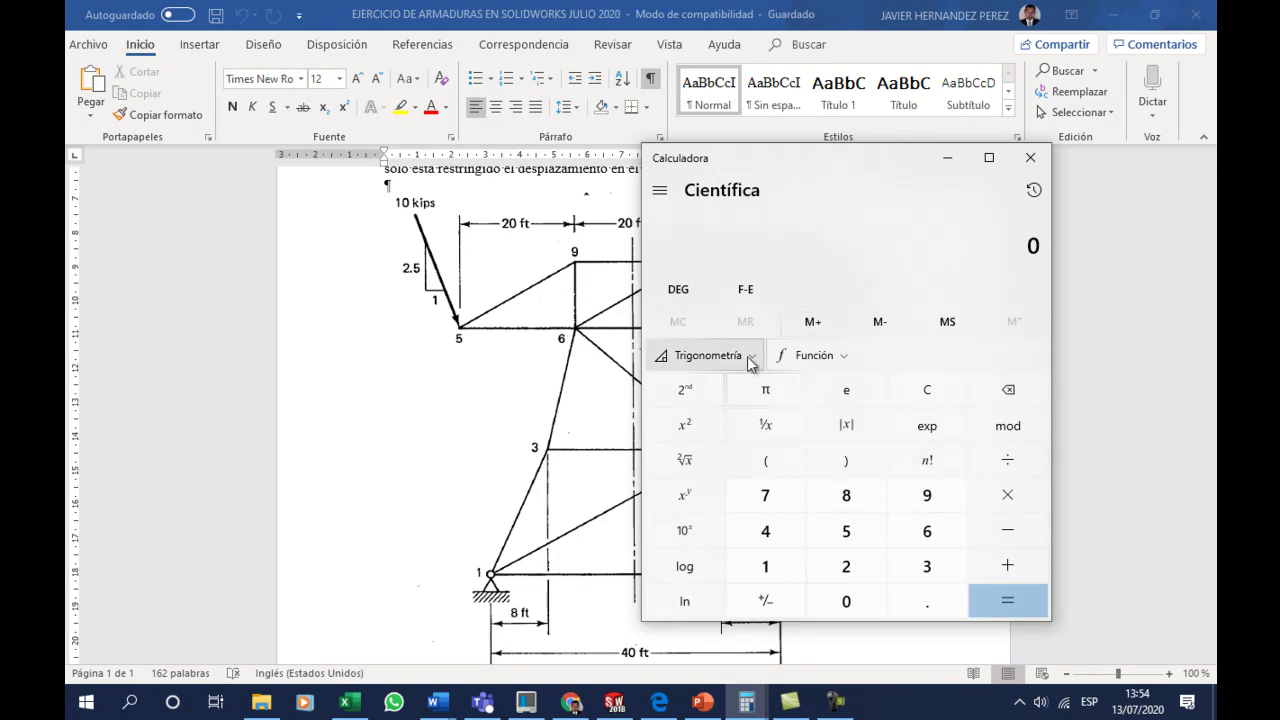
type("6")
- Compute sin(68.2°) × 10000 = 9,284.86 lbf for the vertical component
left_click(846, 495)
left_click(927, 601)
left_click(846, 566)
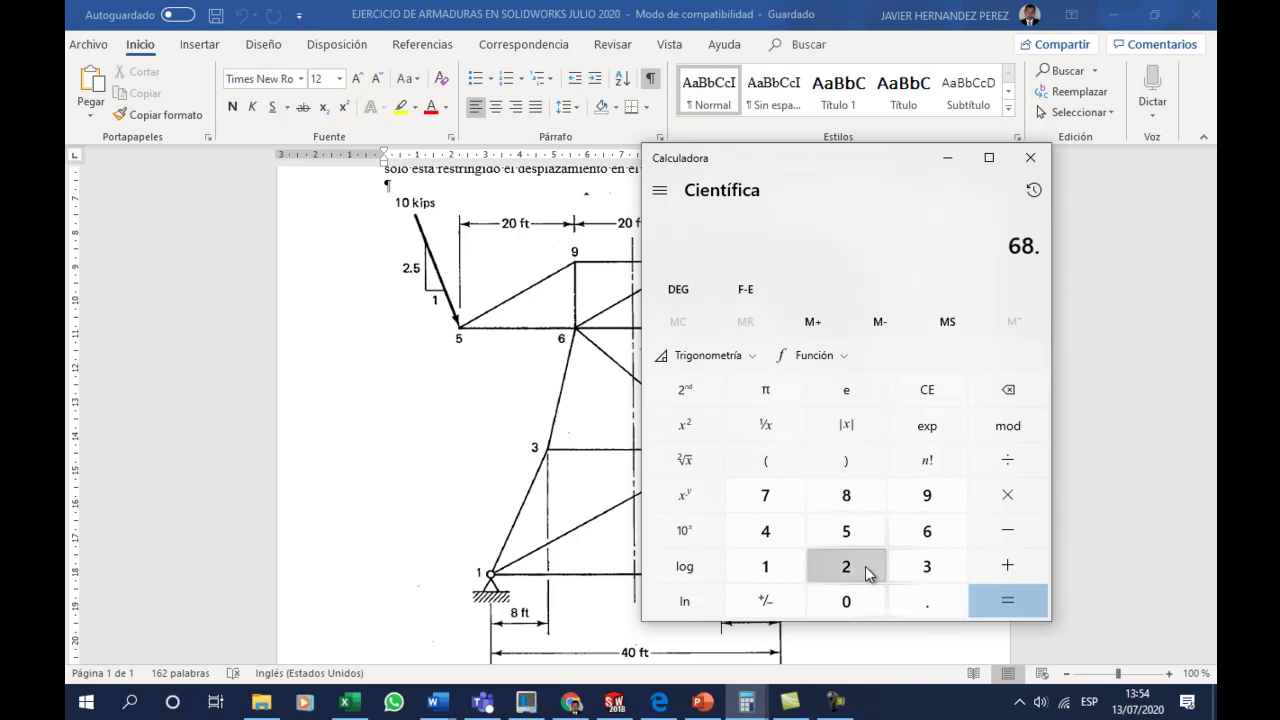
left_click(728, 357)
left_click(745, 400)
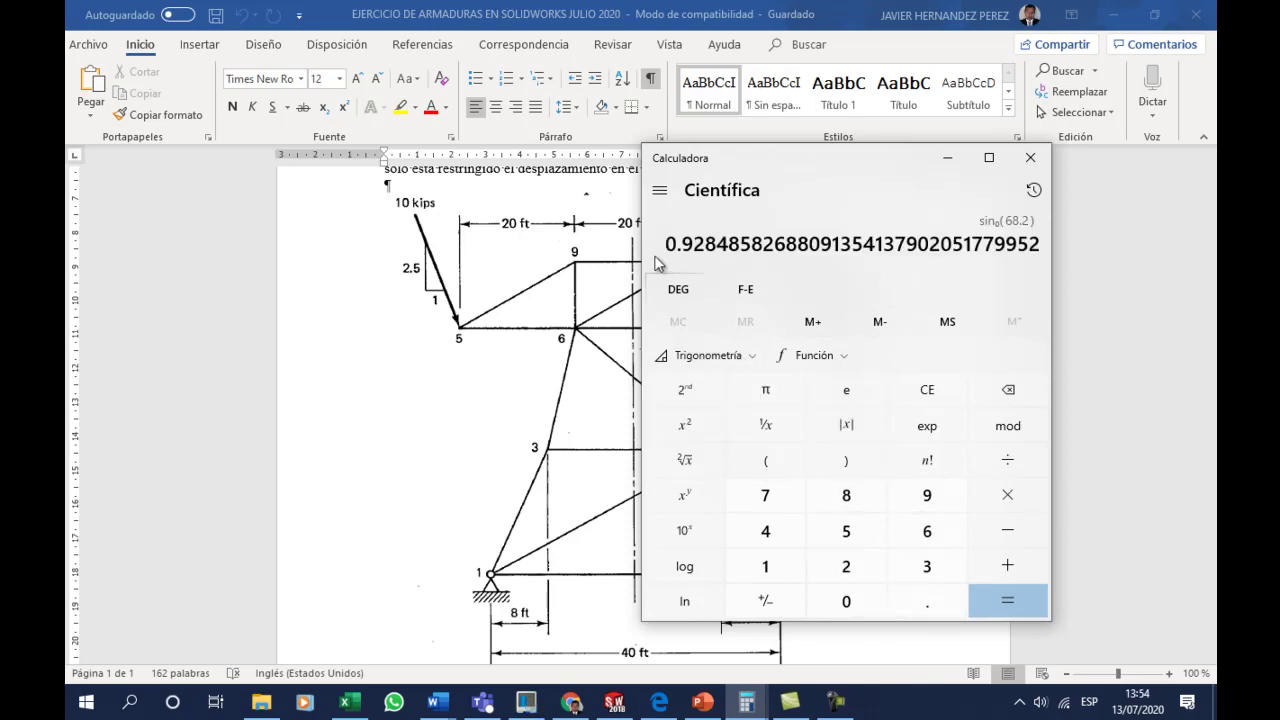
left_click(1002, 497)
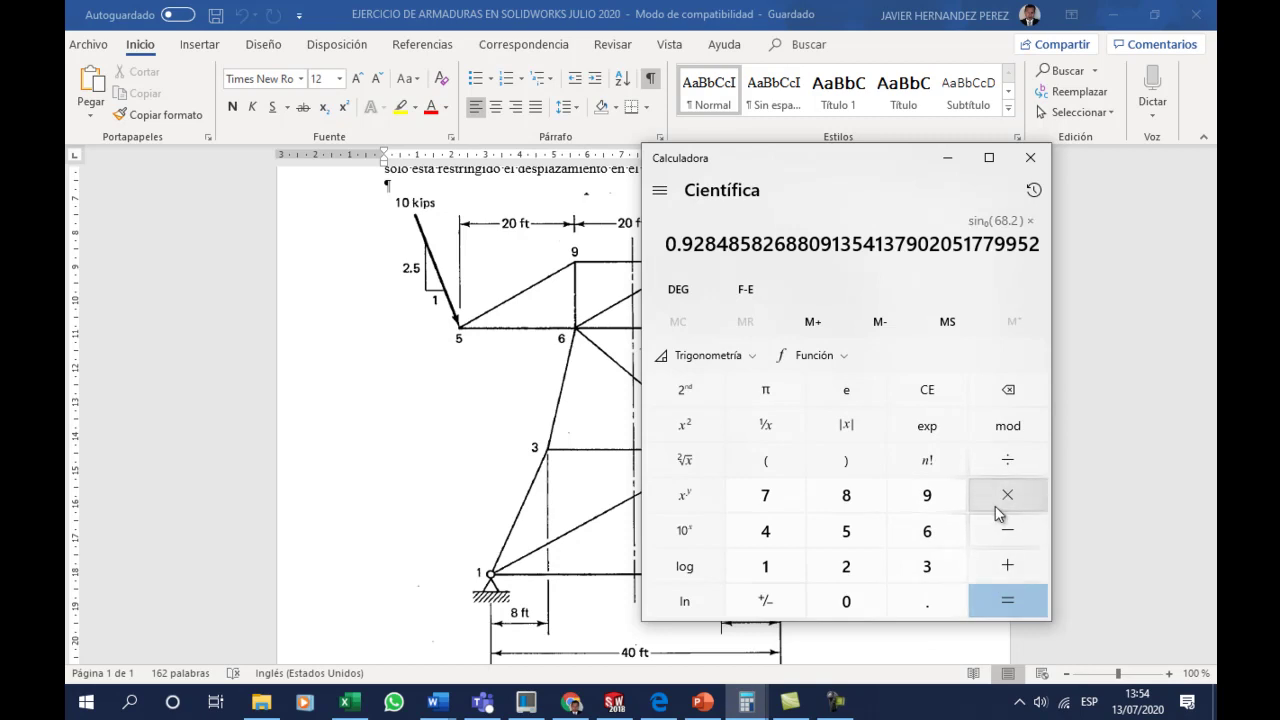
left_click(758, 568)
triple_click(846, 601)
left_click(846, 601)
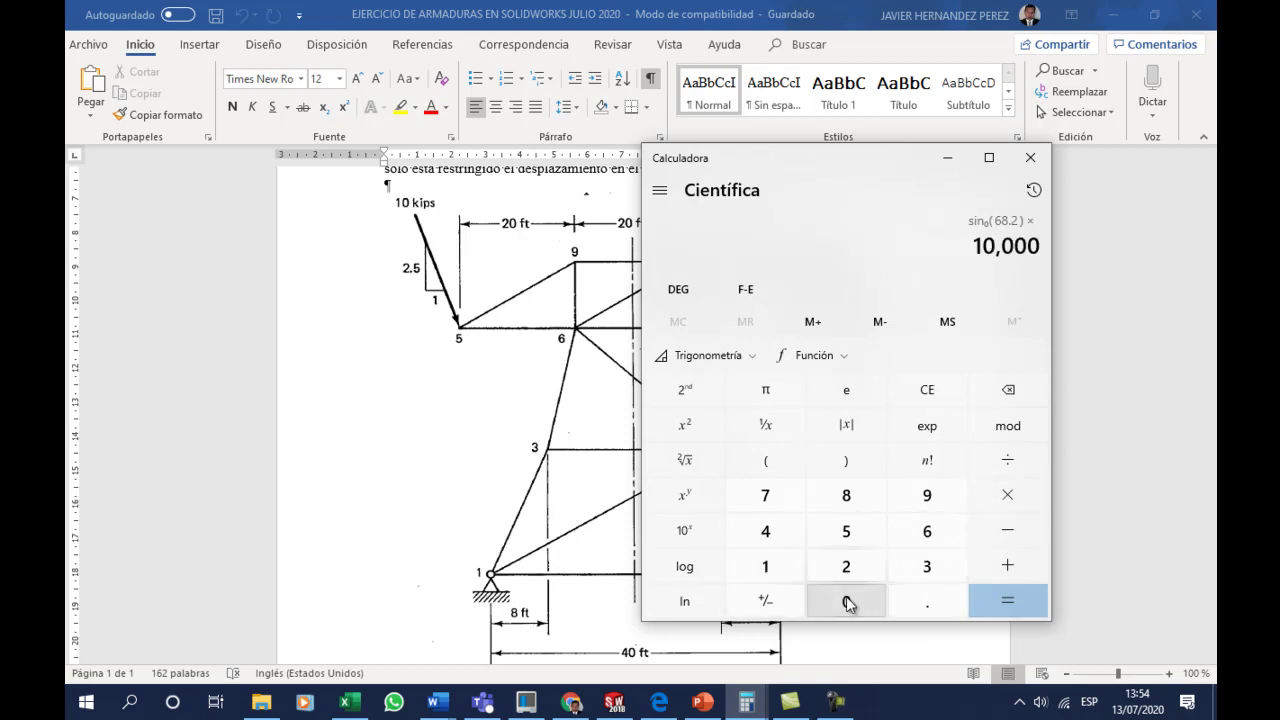
left_click(1012, 602)
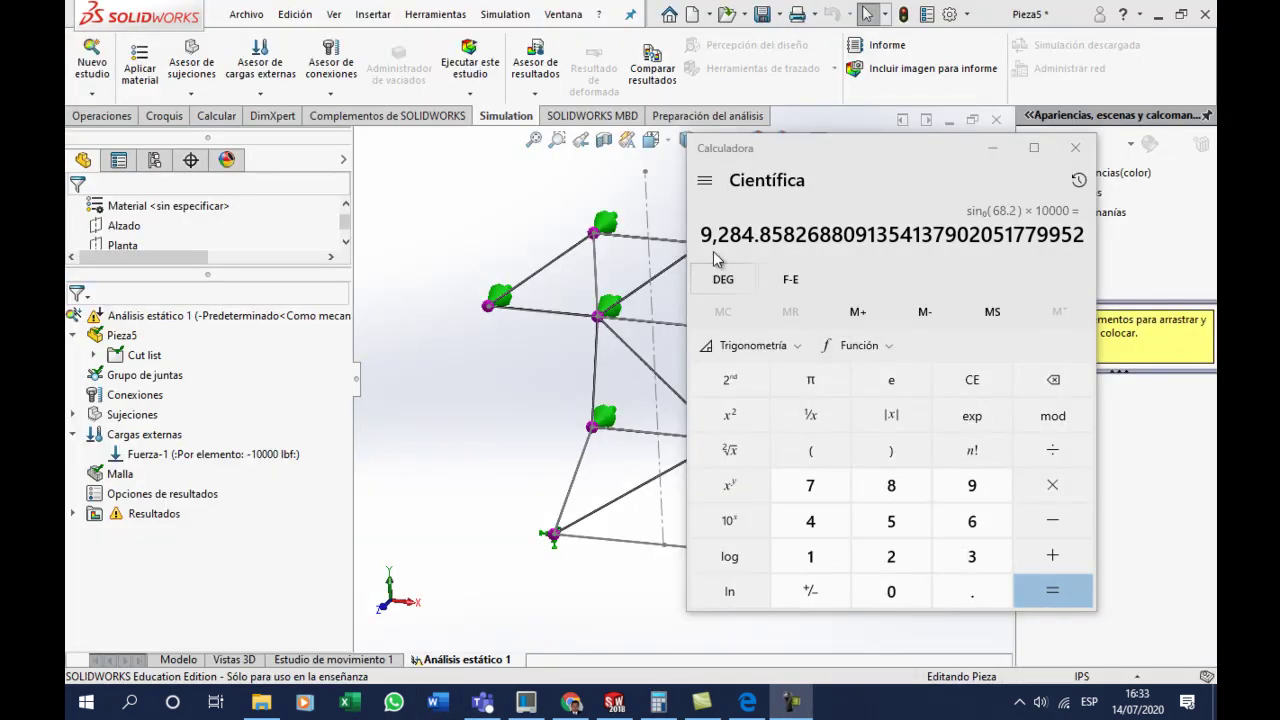
- Start a force on upper-left joint Junta<43, 1> with Alzado as direction reference
left_click(139, 438)
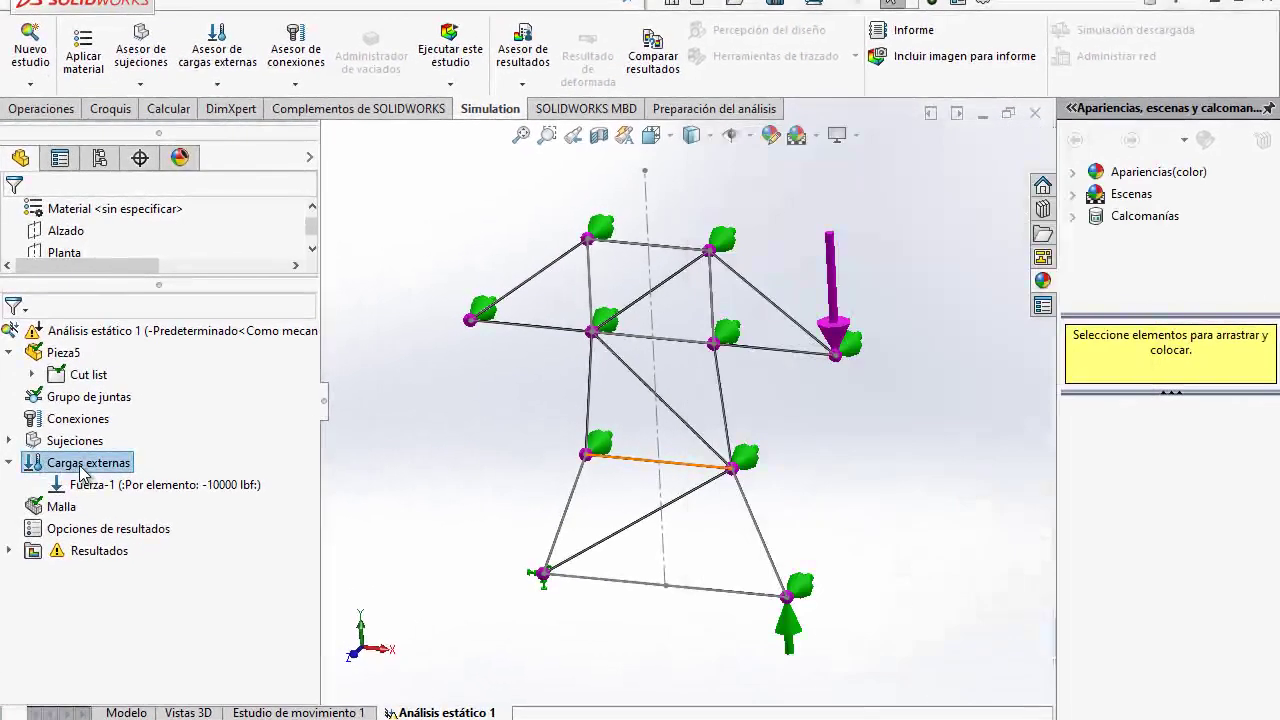
right_click(82, 471)
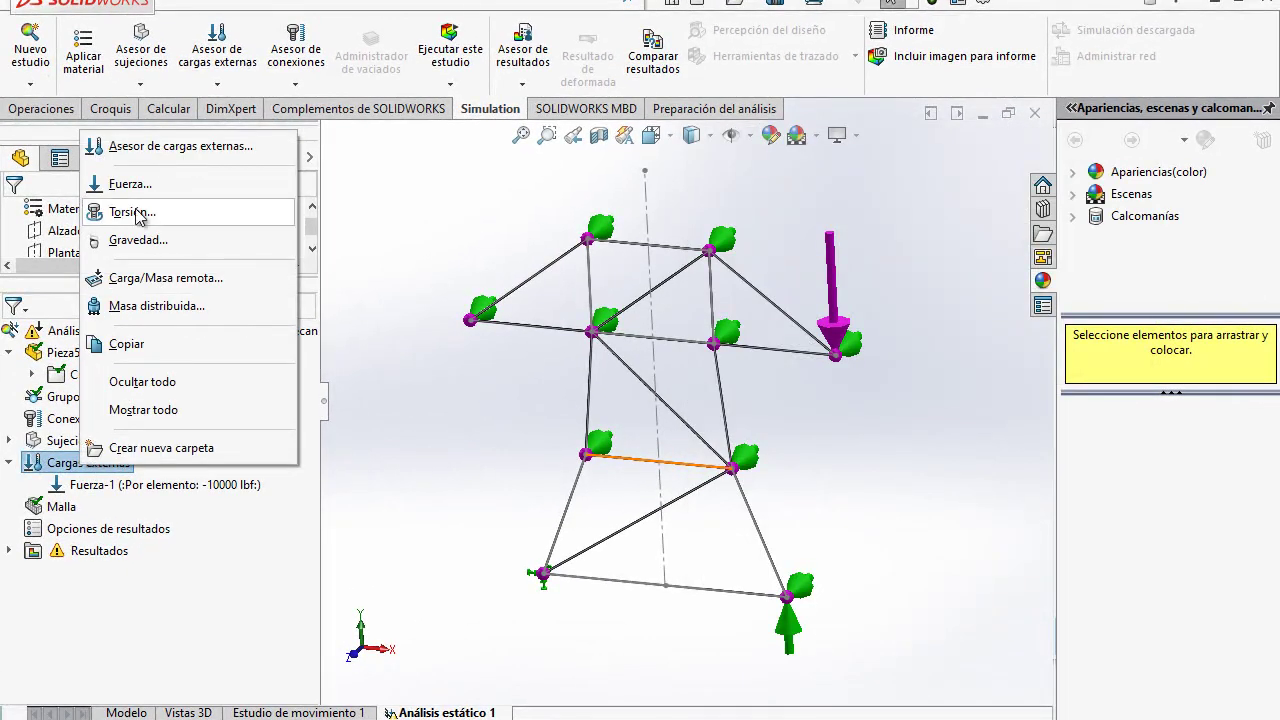
left_click(165, 190)
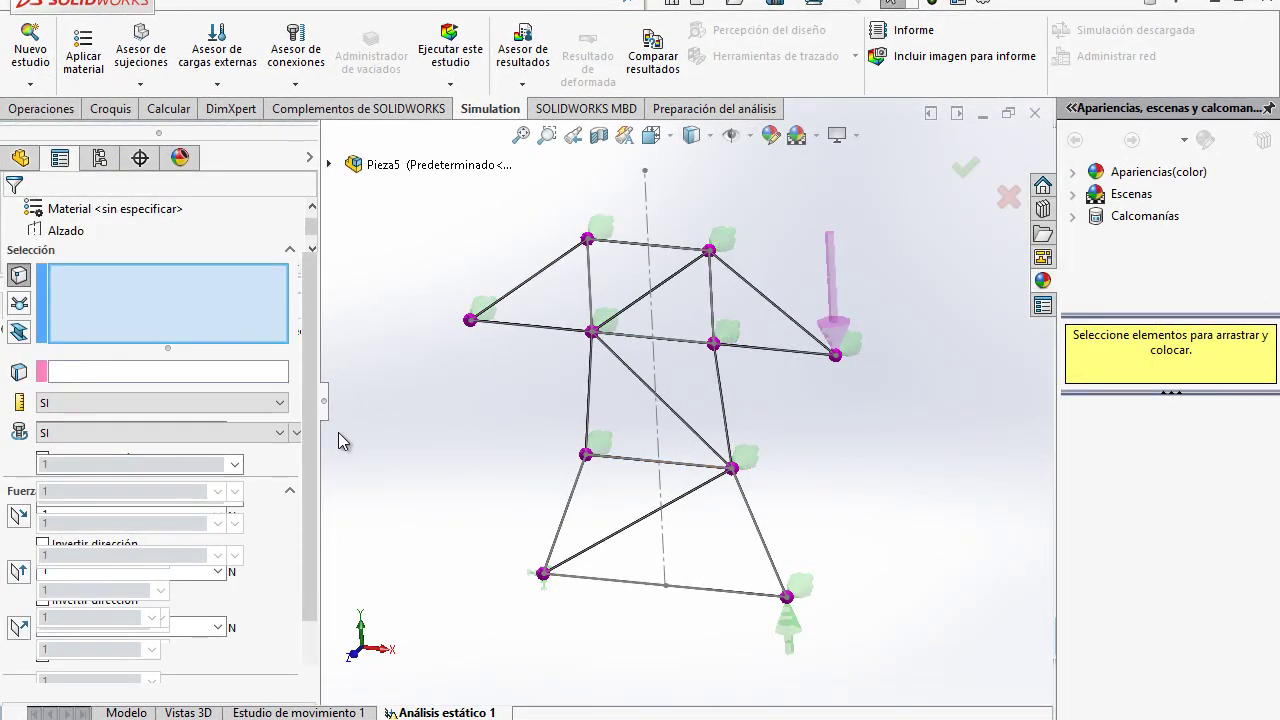
left_click(18, 304)
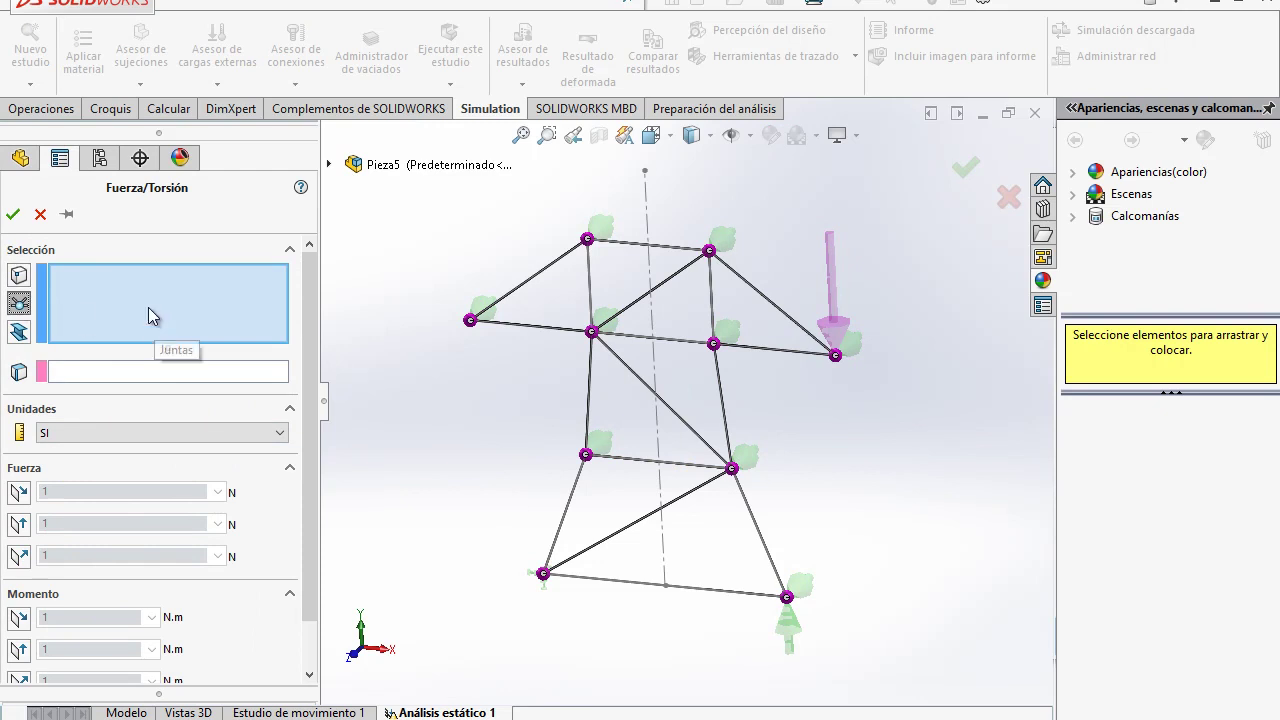
left_click(470, 321)
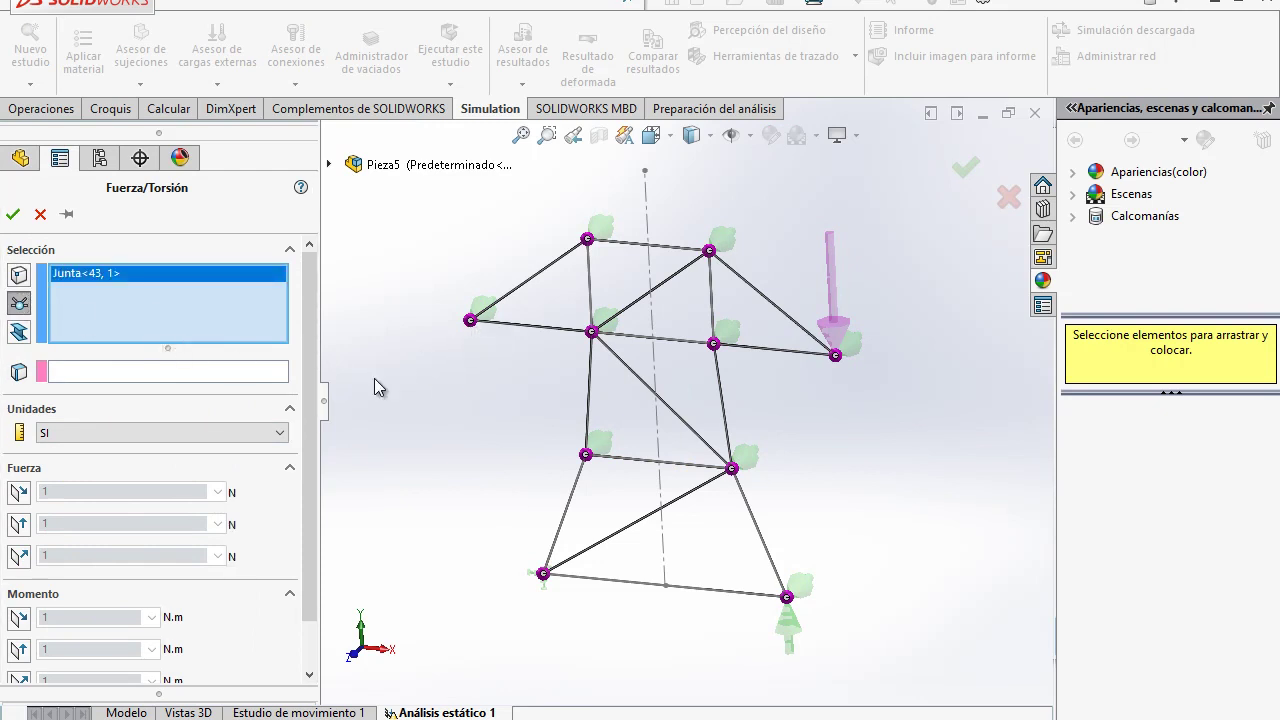
left_click(134, 374)
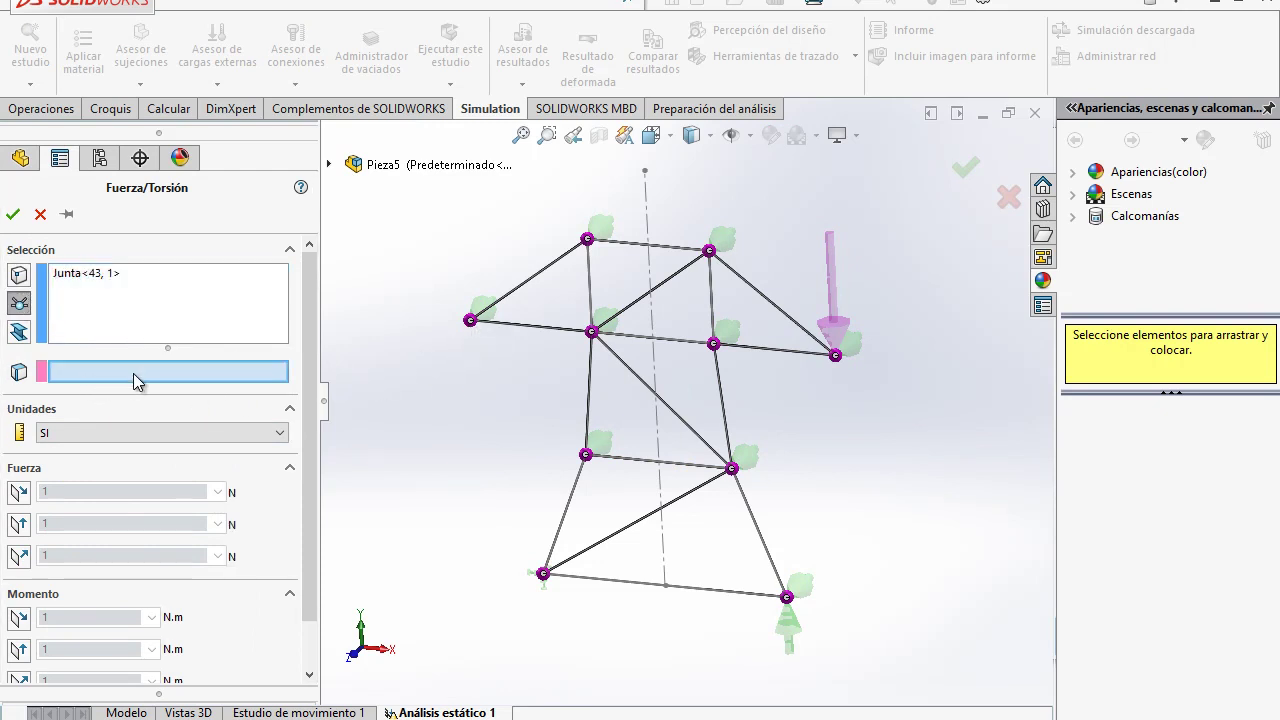
left_click(329, 164)
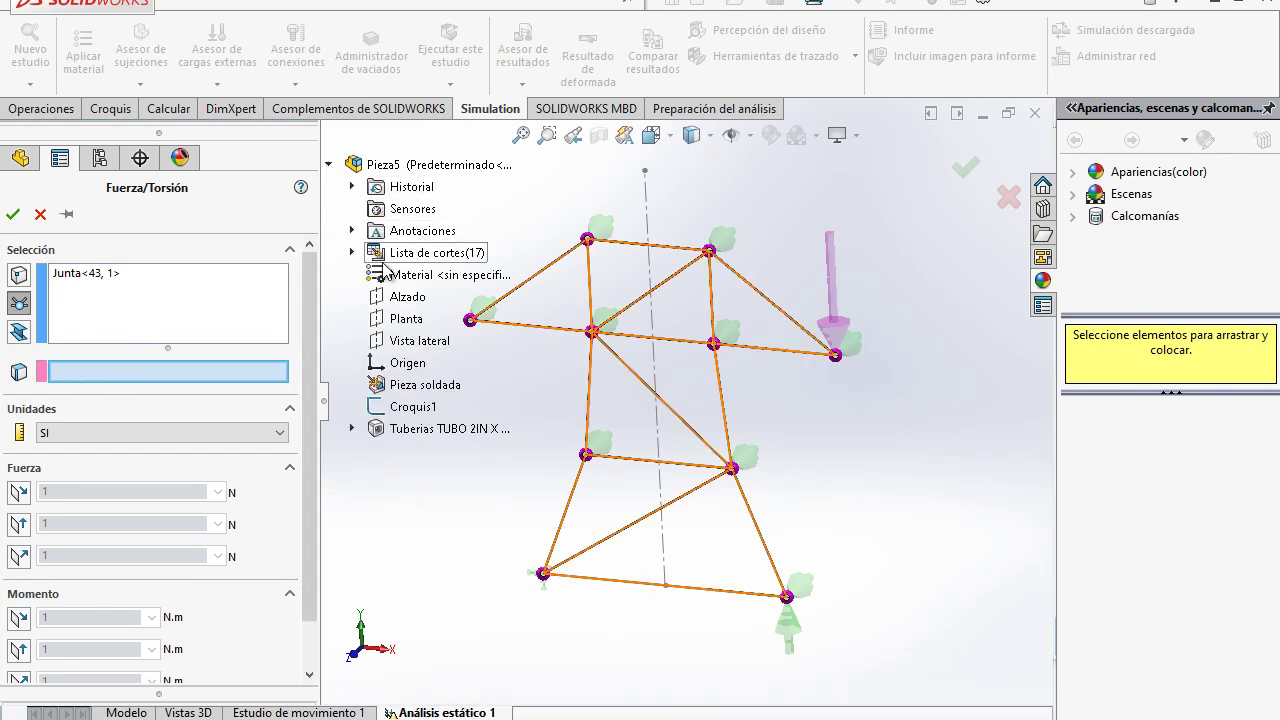
left_click(424, 298)
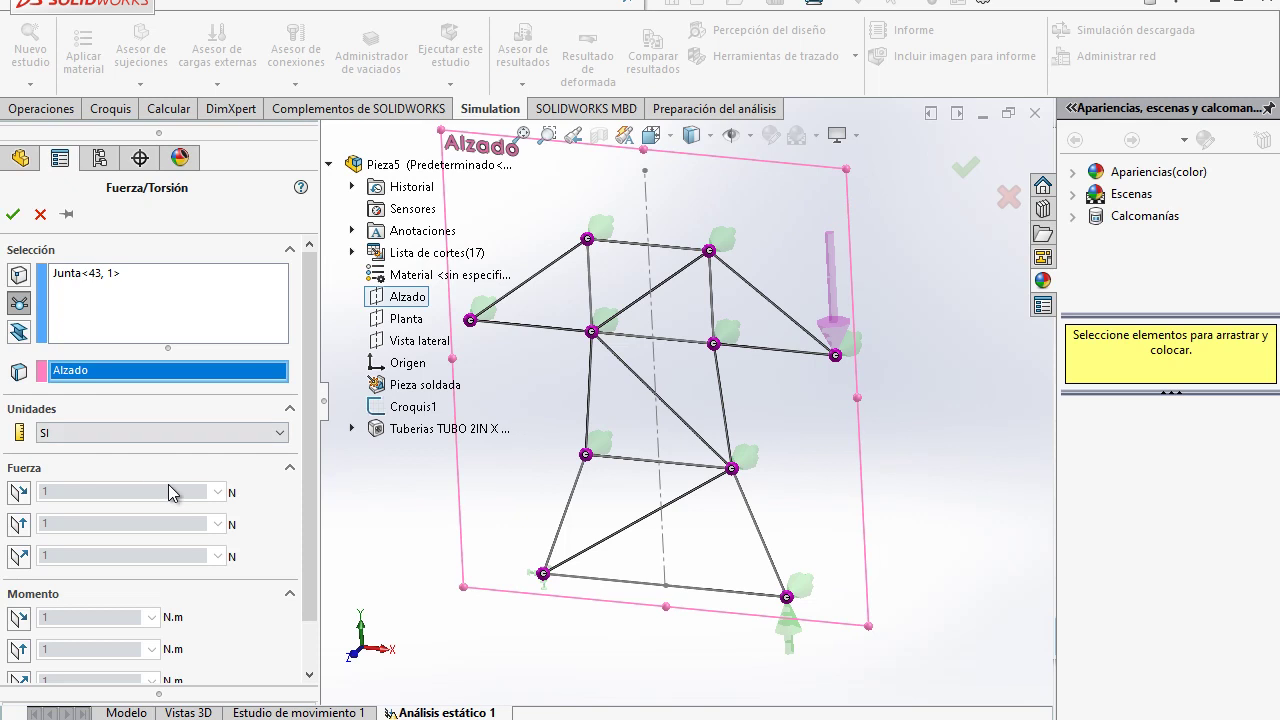
- Set 9284.85 lbf in IPS units along the second direction, reversed downward, and accept
left_click(270, 433)
left_click(110, 449)
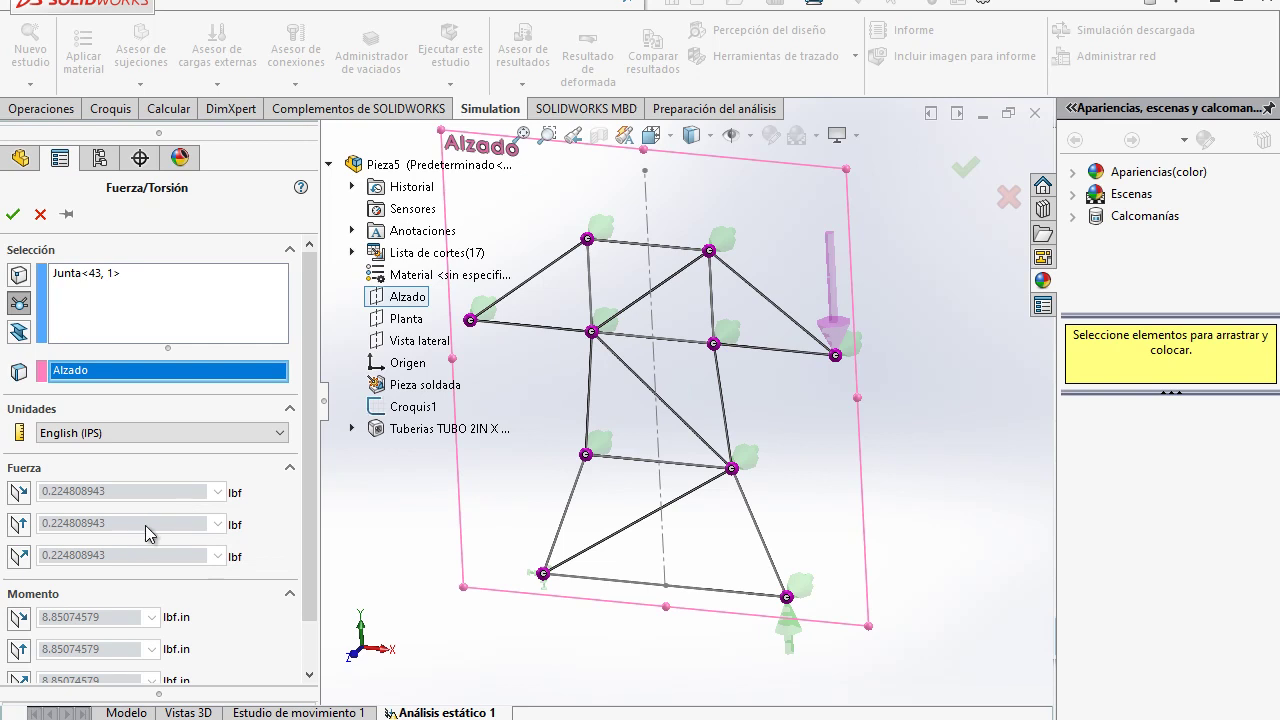
left_click(19, 524)
double_click(136, 521)
type("9284.")
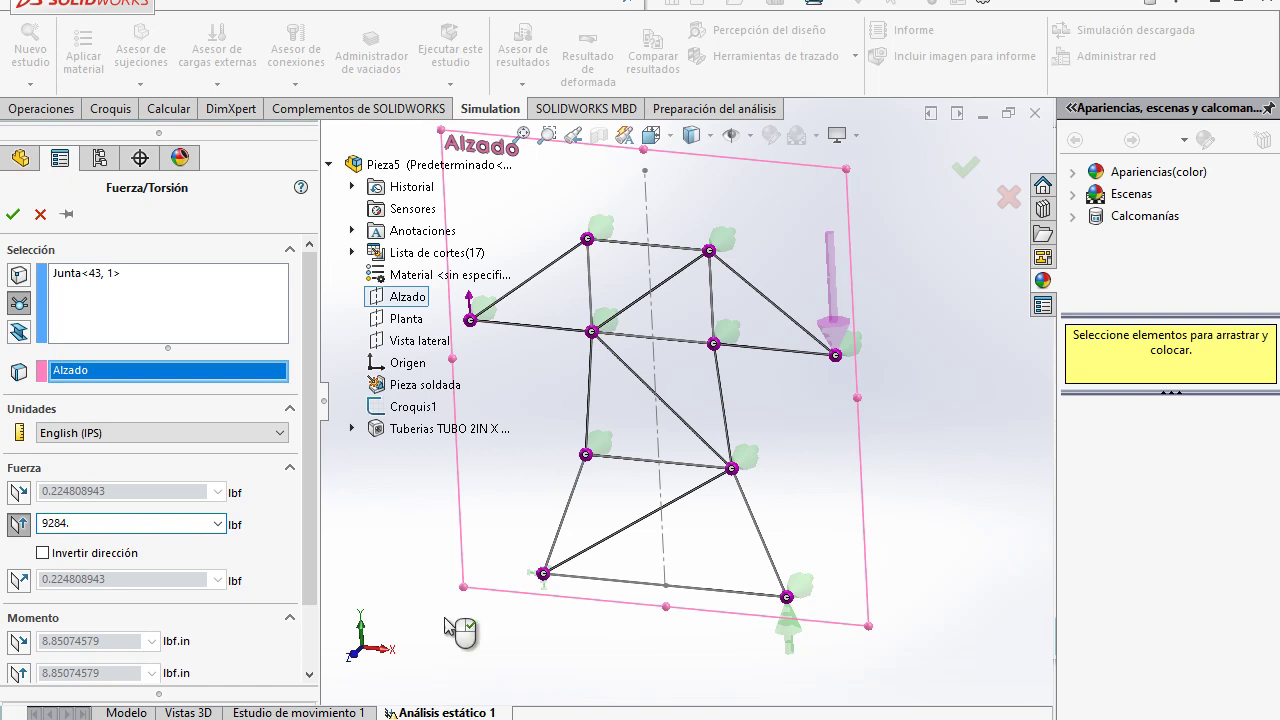
key("alt+Tab")
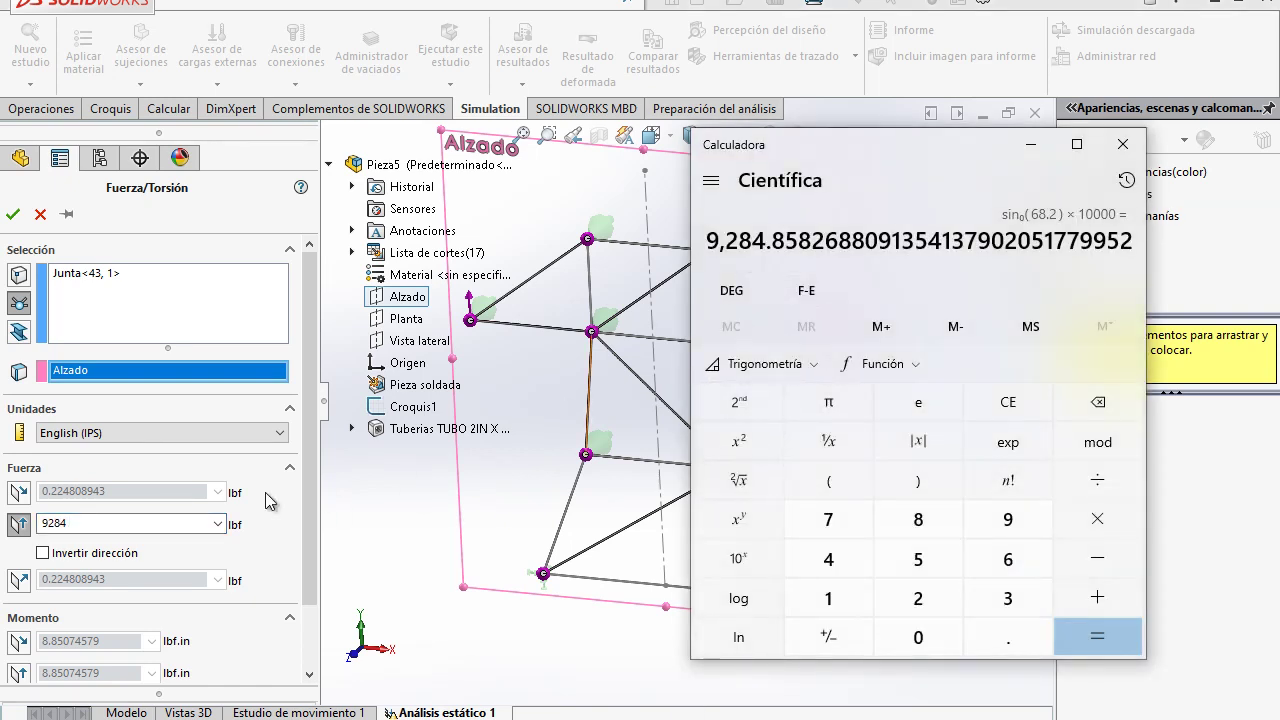
double_click(122, 524)
type(".85")
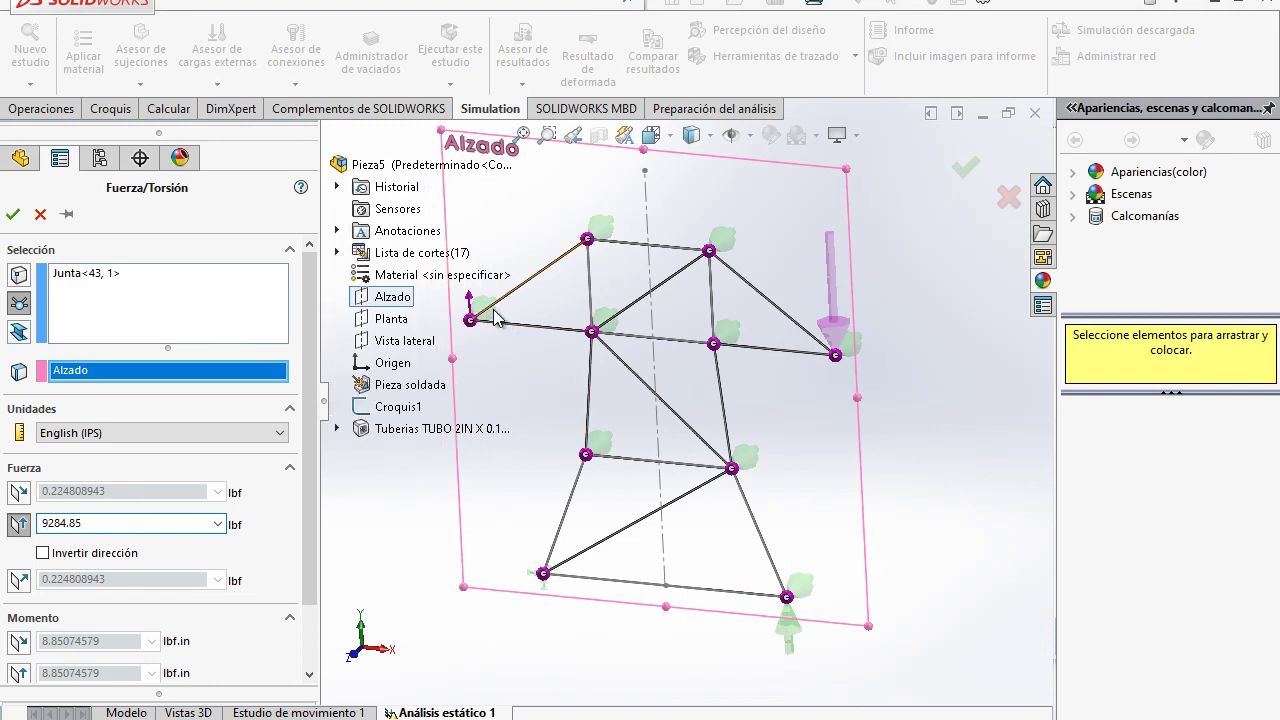
left_click(43, 553)
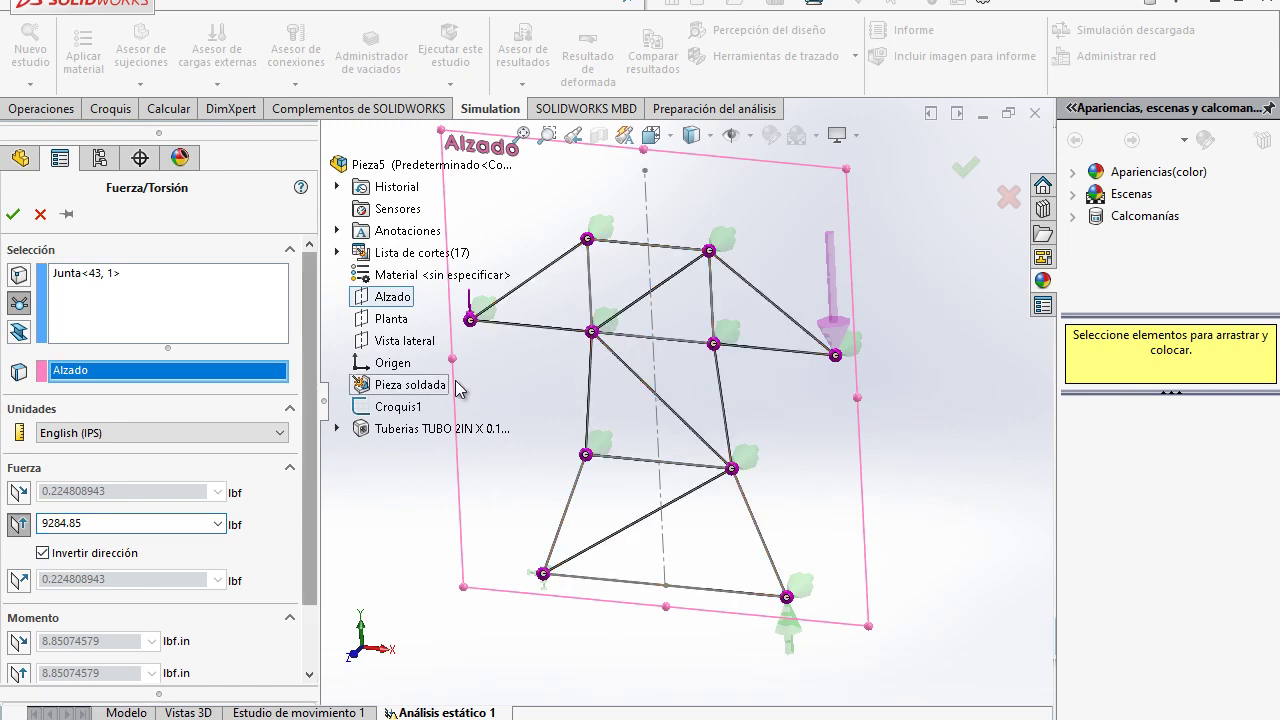
key("Return")
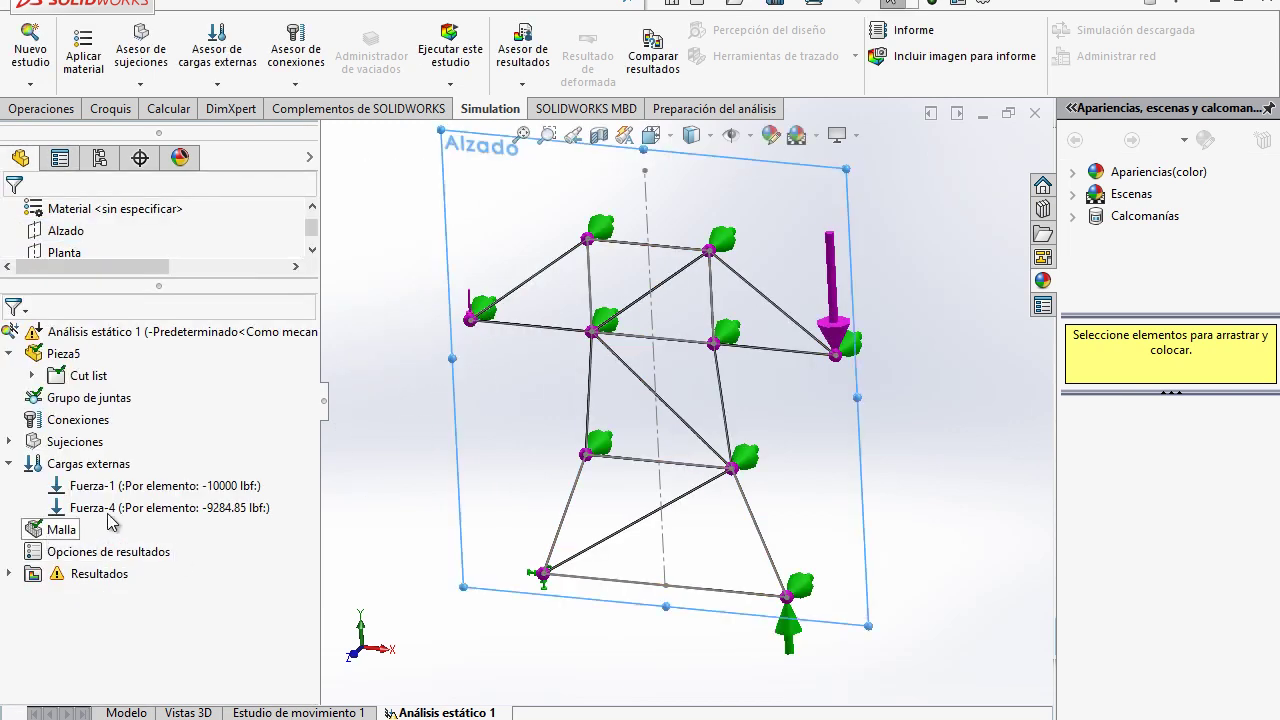
- Edit Fuerza-4 to enlarge its arrow symbol to size 300
right_click(176, 513)
left_click(310, 472)
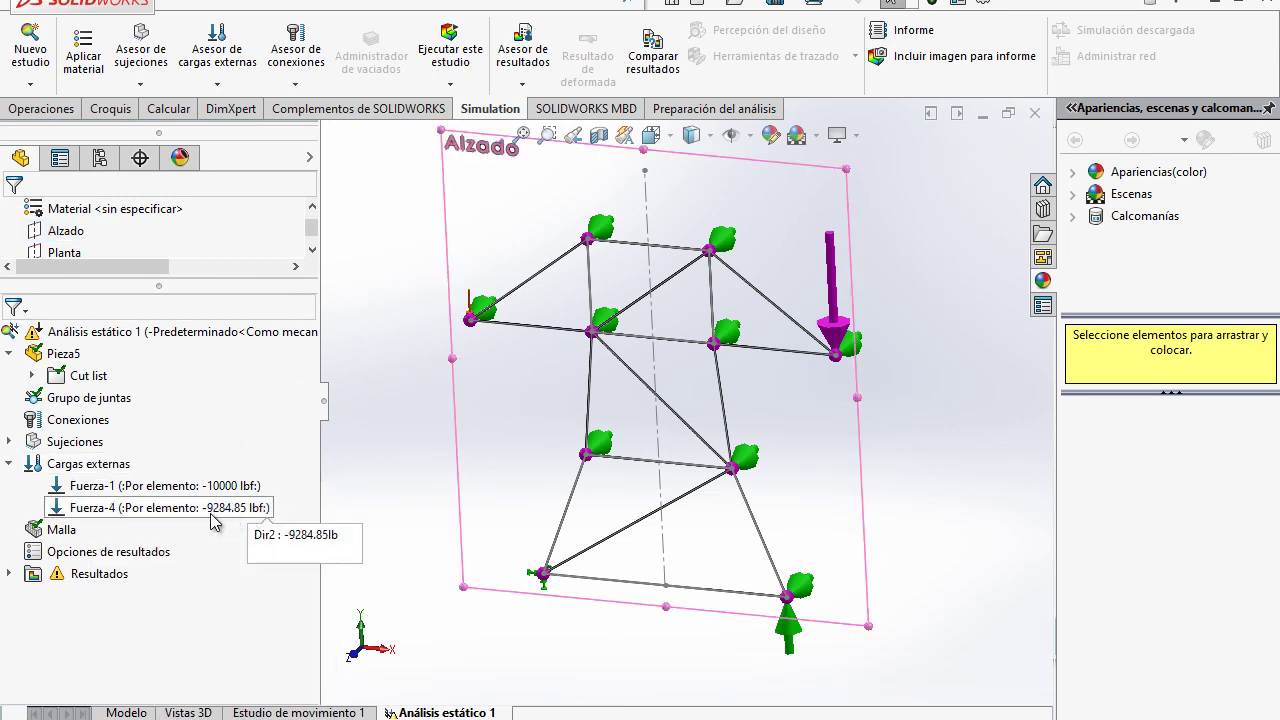
right_click(213, 516)
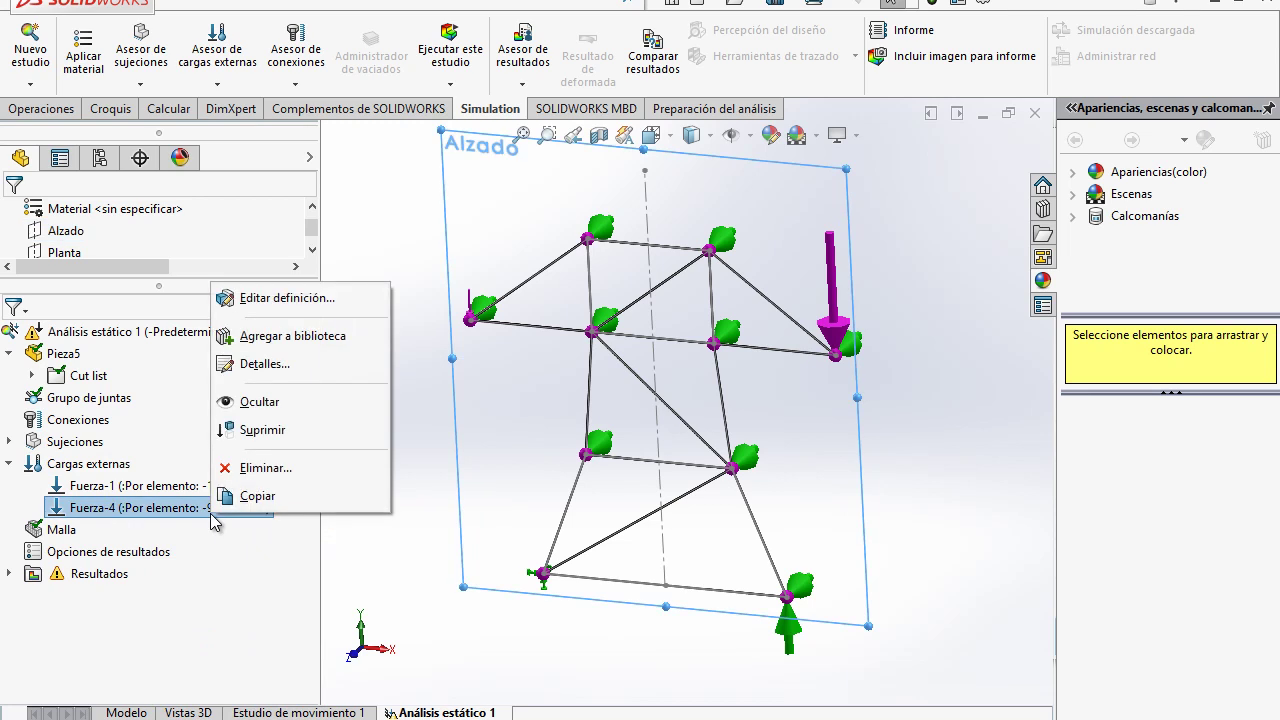
left_click(280, 298)
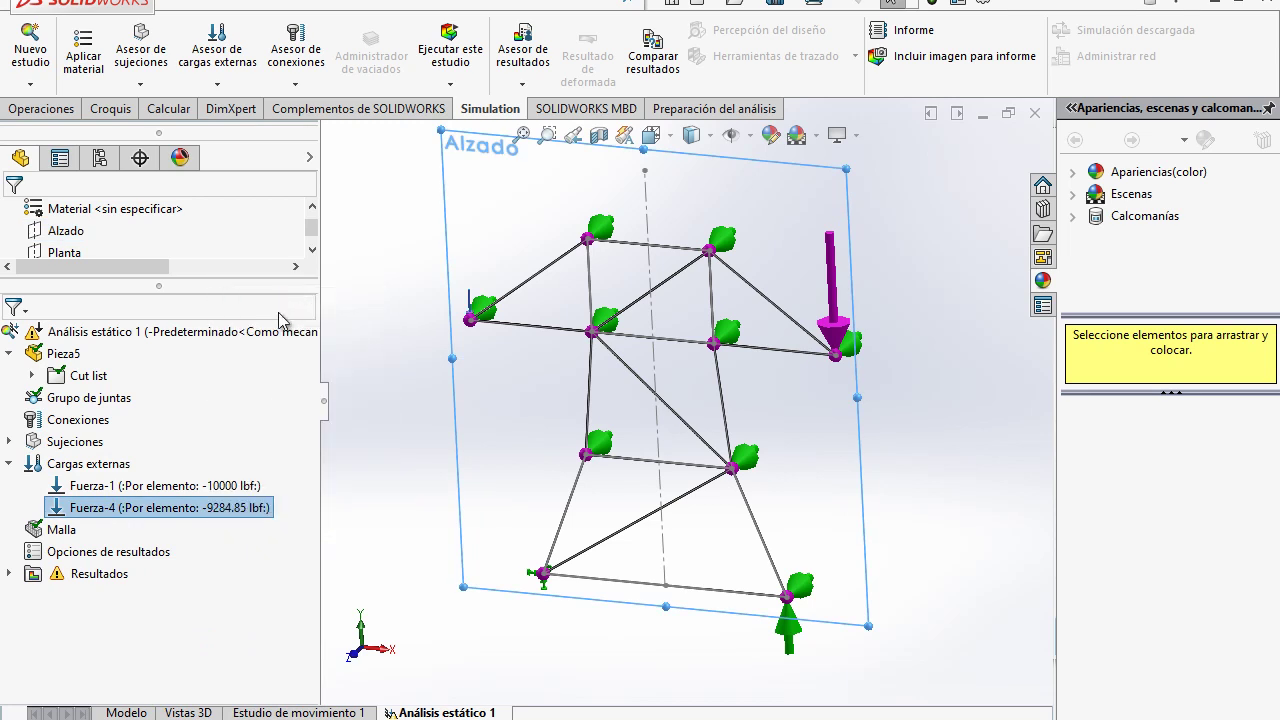
scroll(310, 480, "down", 2)
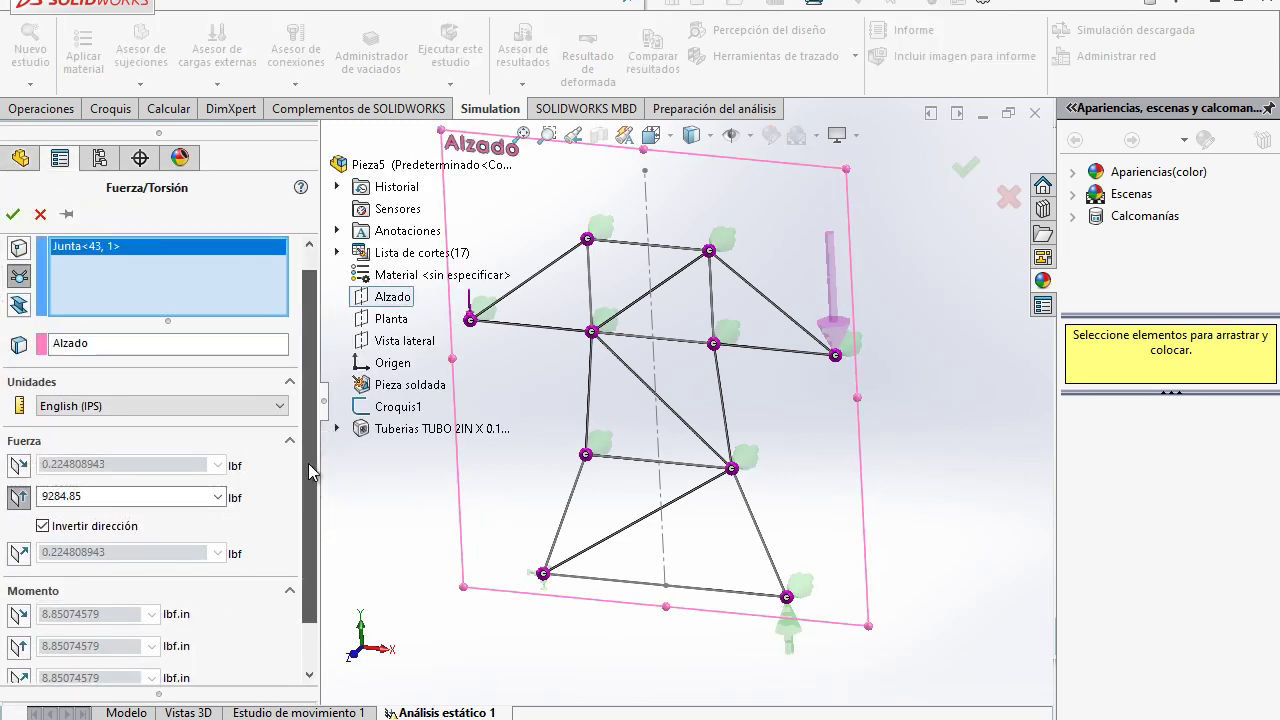
left_click(203, 667)
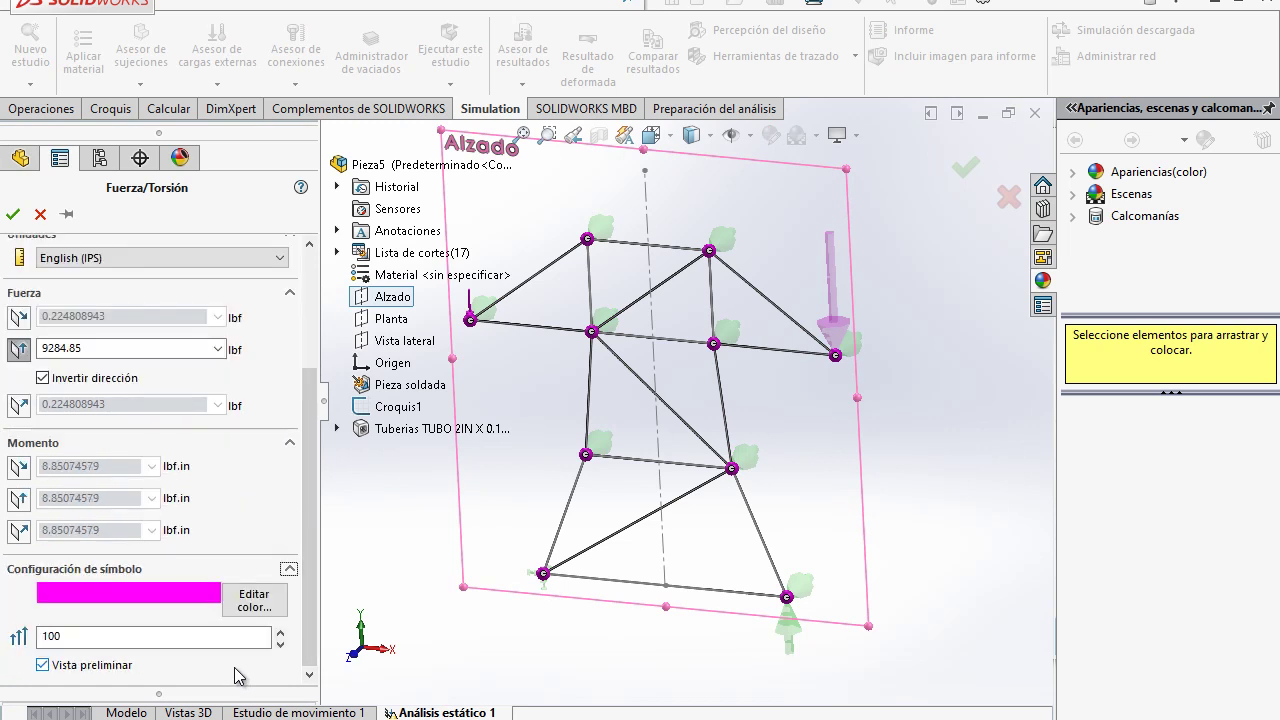
double_click(46, 637)
type("300")
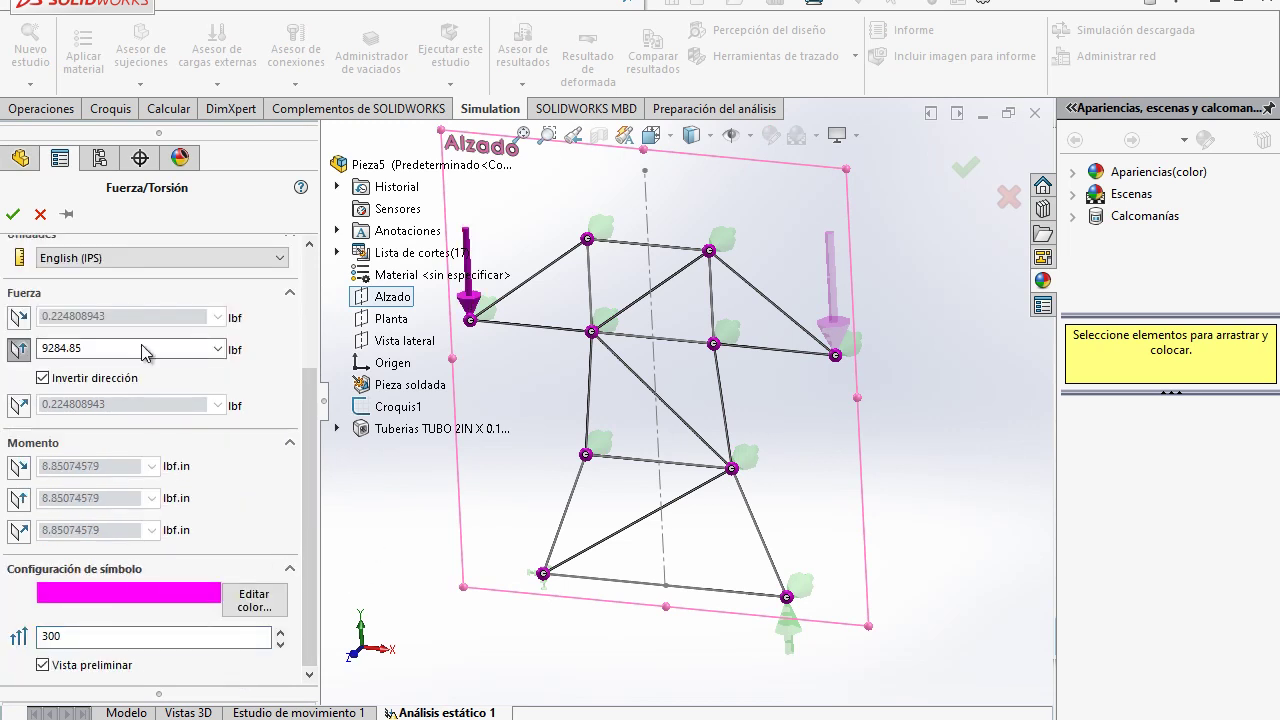
left_click(13, 213)
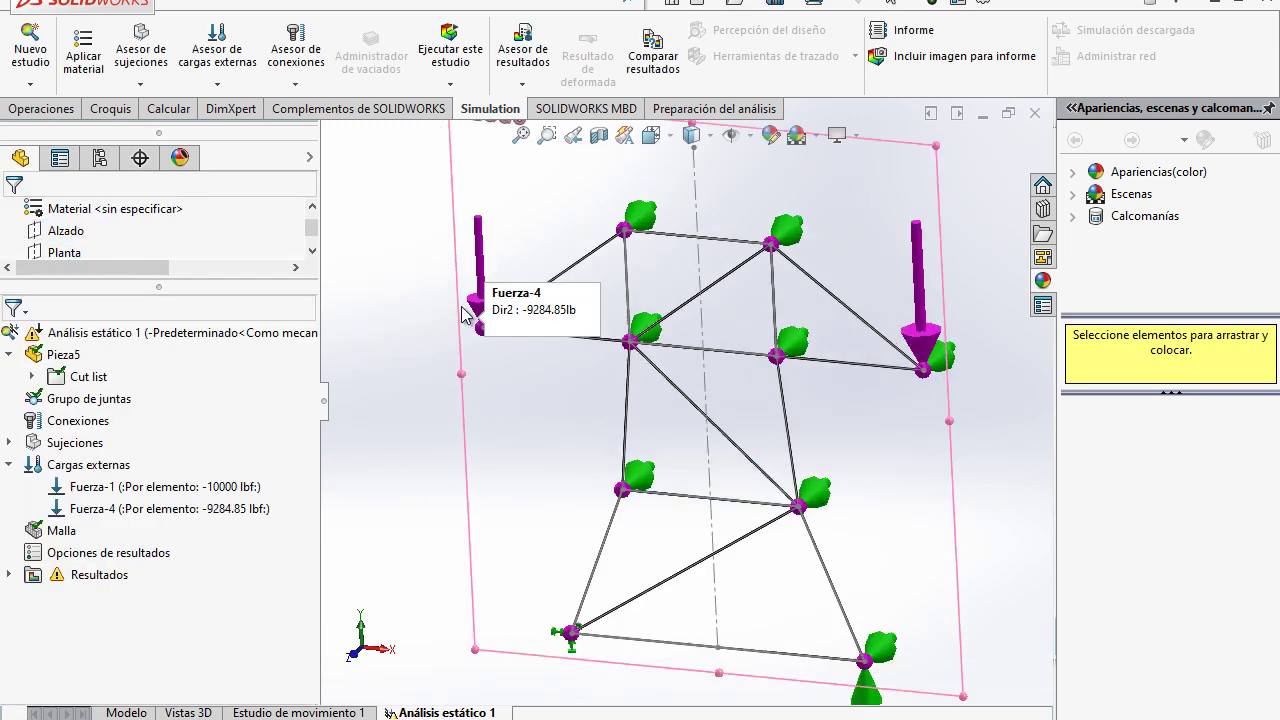
scroll(470, 325, "down", 3)
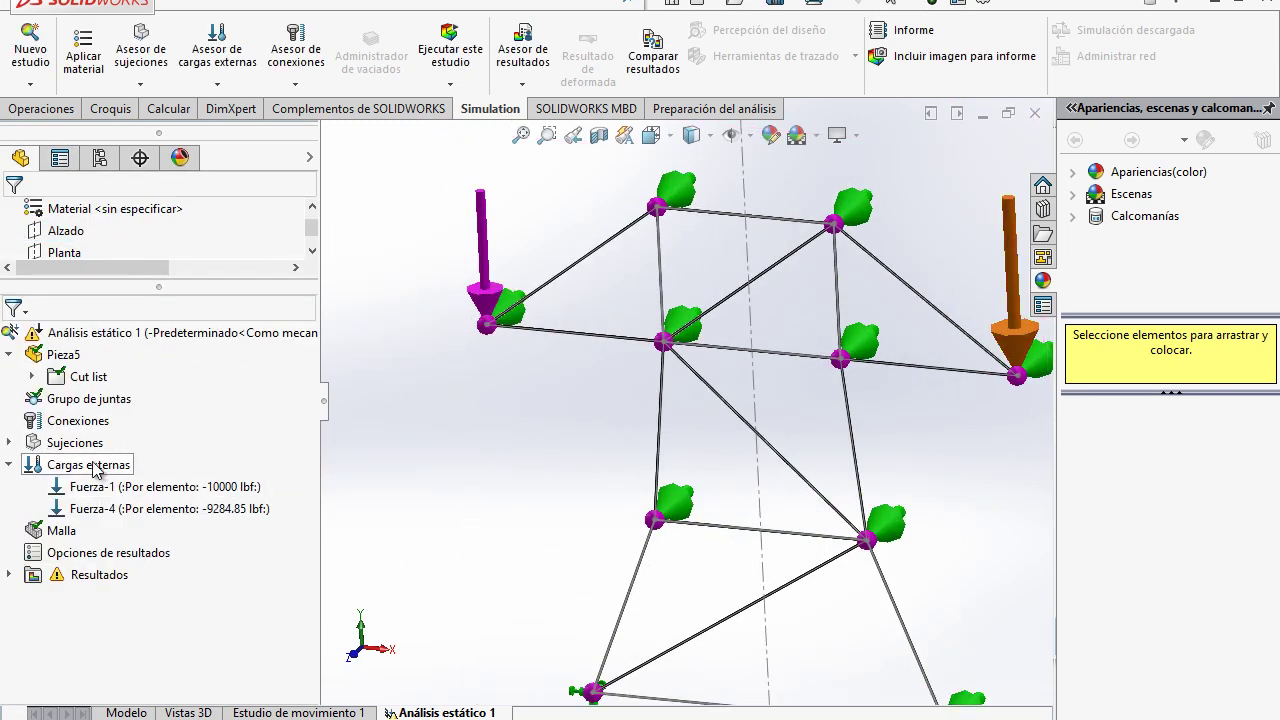
right_click(100, 466)
left_click(504, 359)
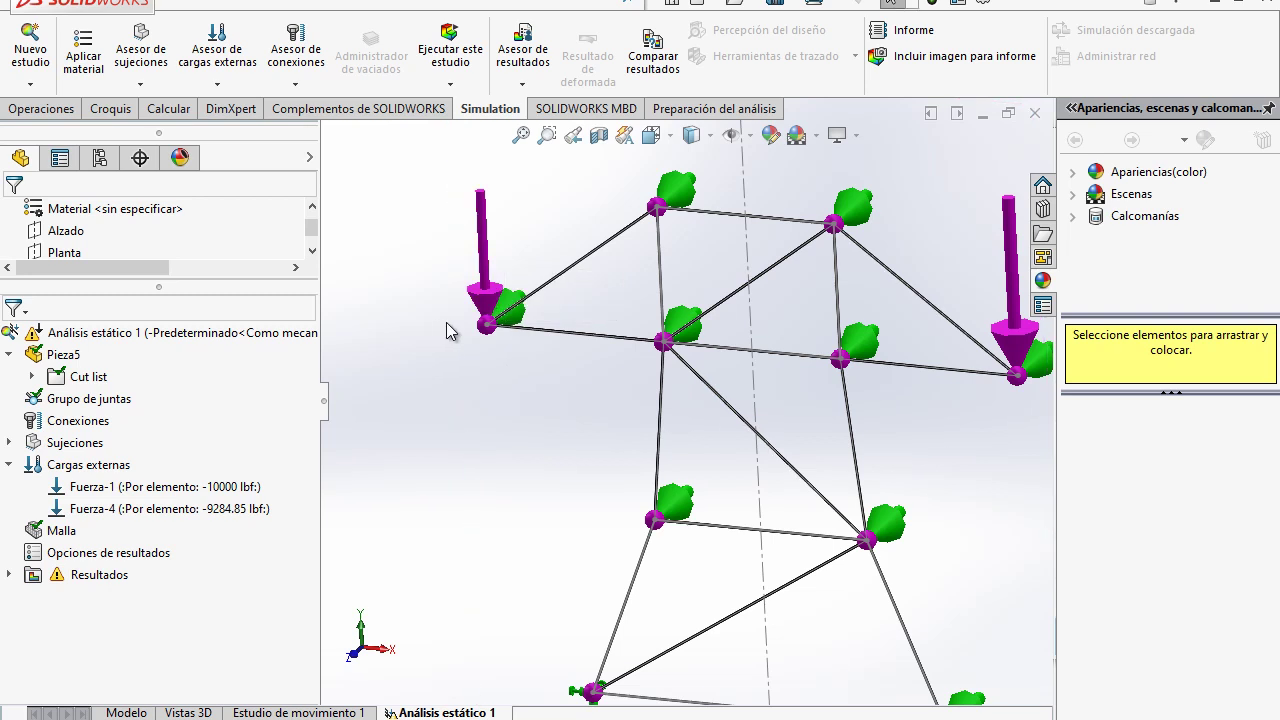
- Check the truss problem PDF, then enter the angle 68.2 in Calculator
key("alt+Tab")
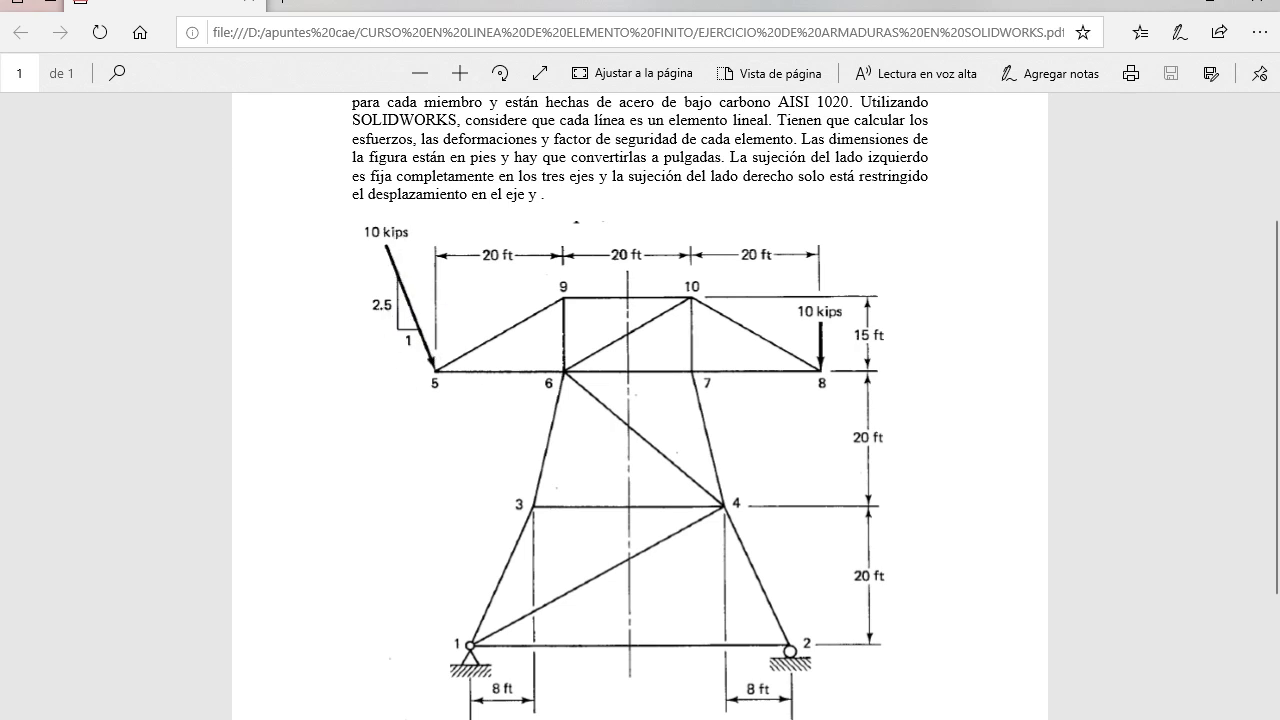
key("alt+Tab")
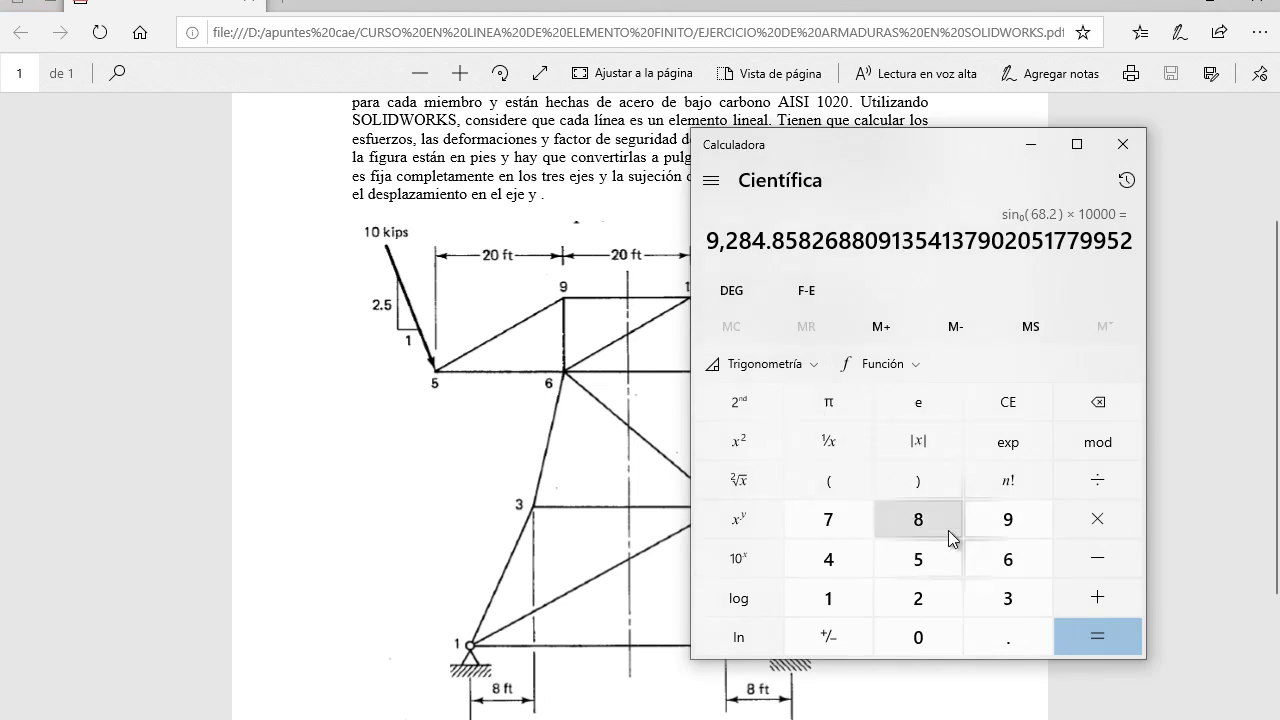
left_click(1012, 567)
left_click(935, 525)
left_click(1016, 641)
left_click(923, 598)
- Compute cos(68.2°) × 10000 = 3,713.68 for the horizontal load component
left_click(778, 366)
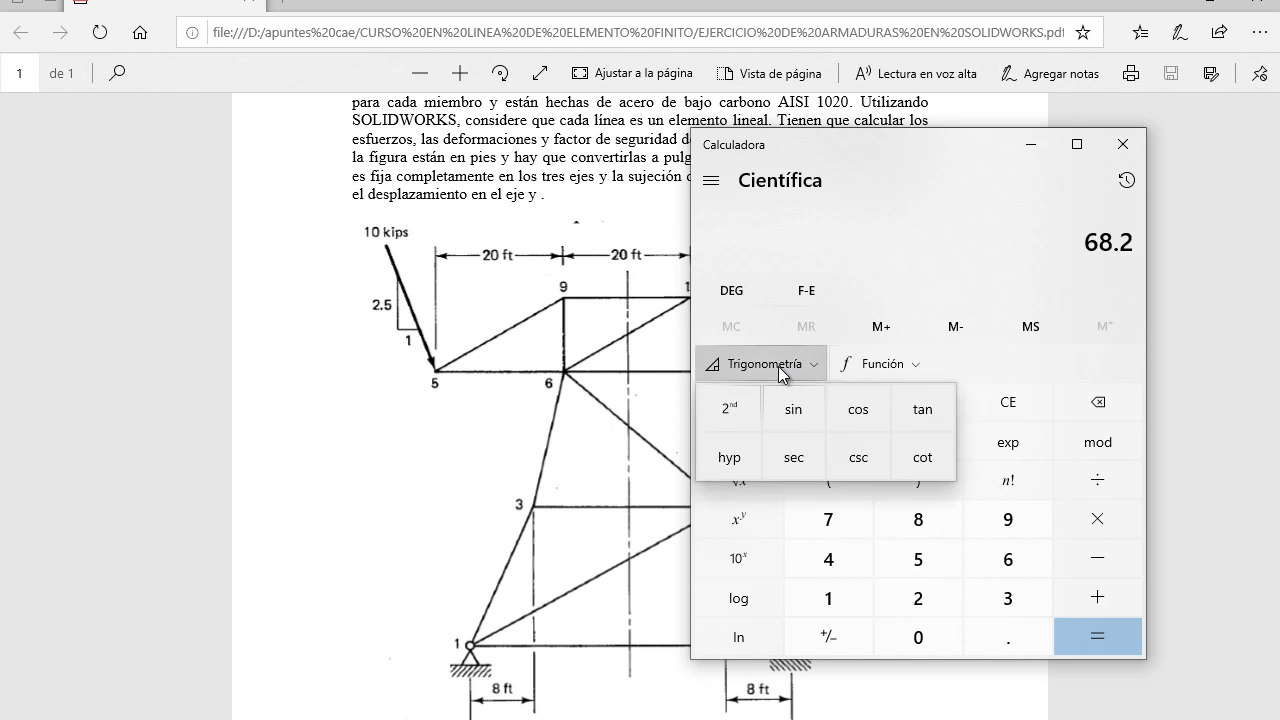
left_click(852, 412)
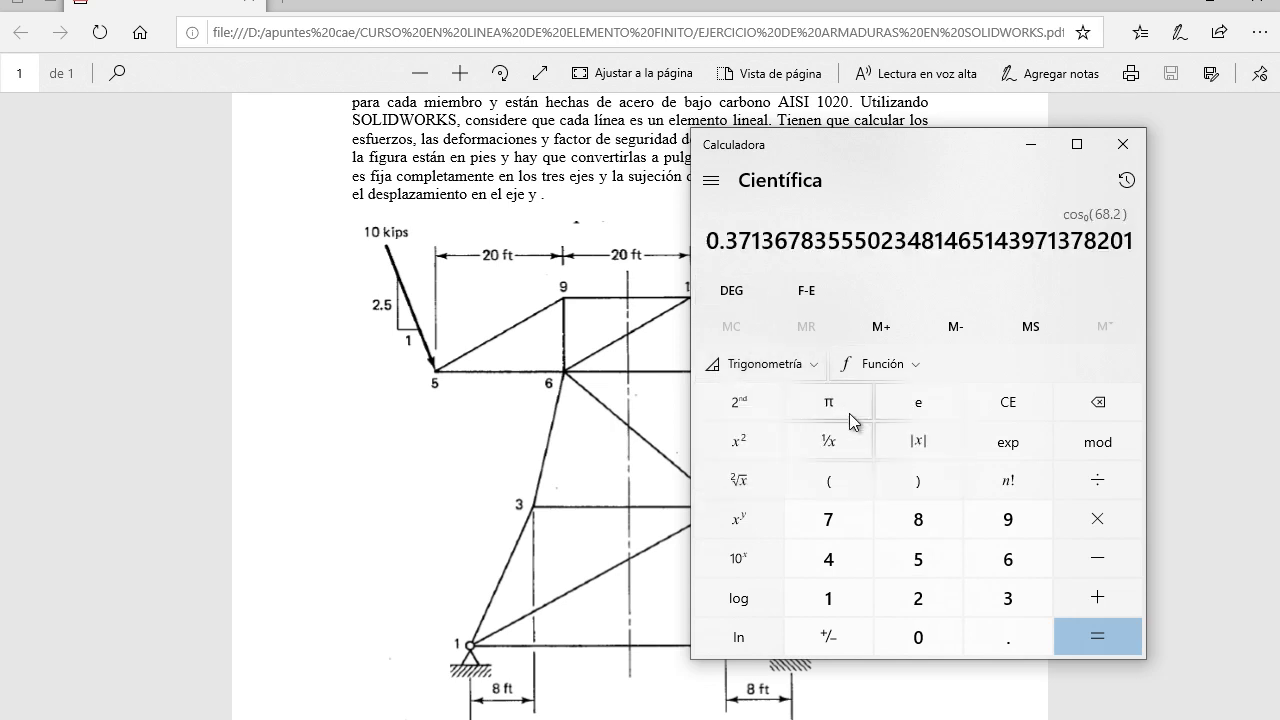
left_click(1097, 519)
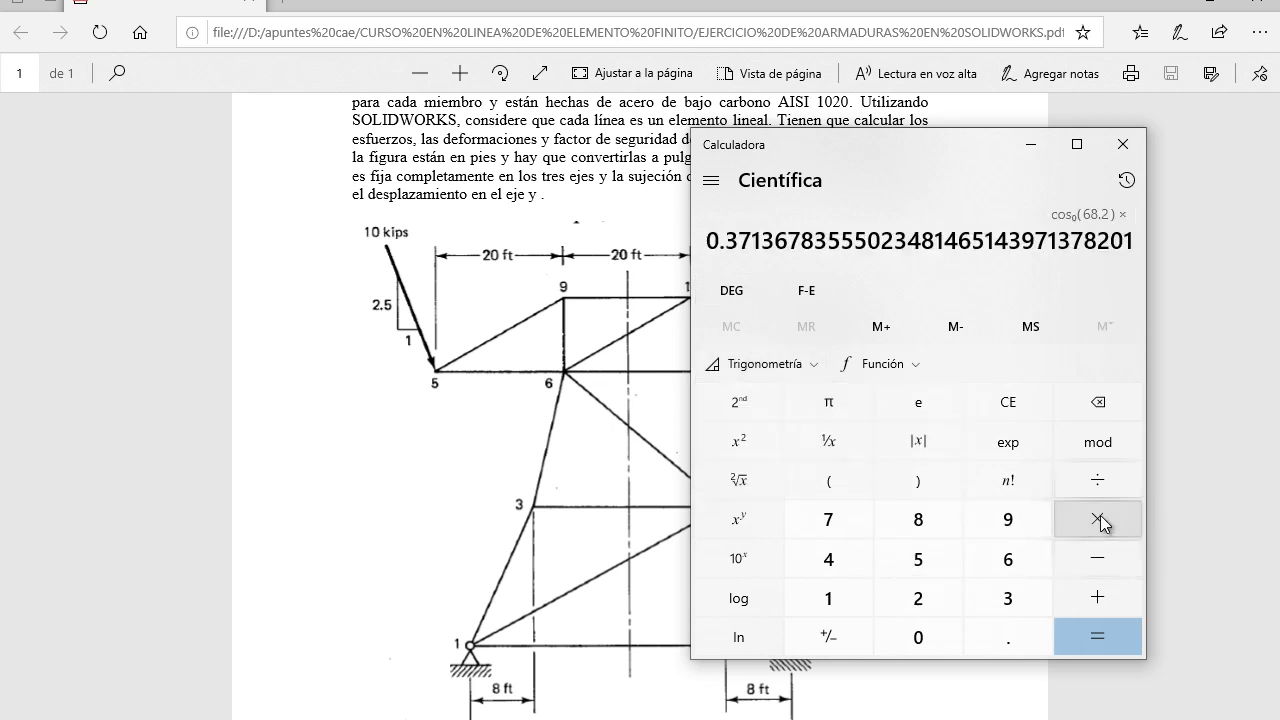
left_click(853, 600)
double_click(919, 636)
double_click(919, 636)
left_click(1100, 645)
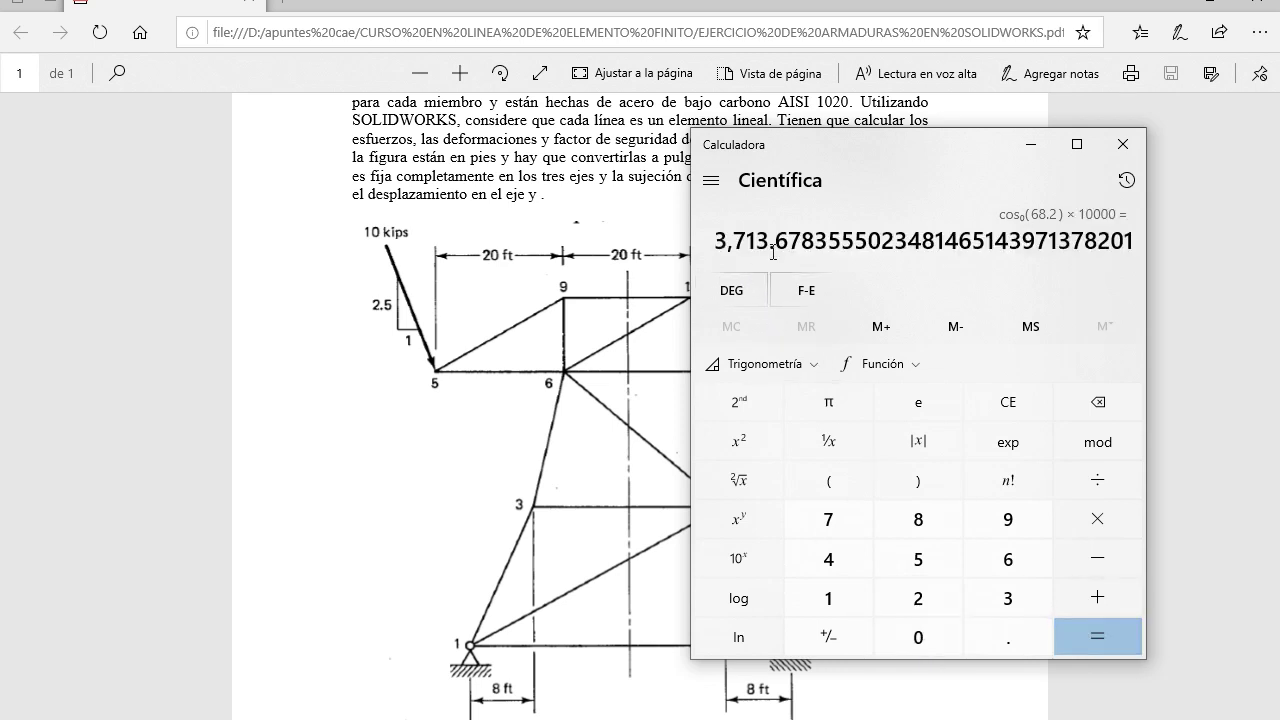
left_click(1031, 145)
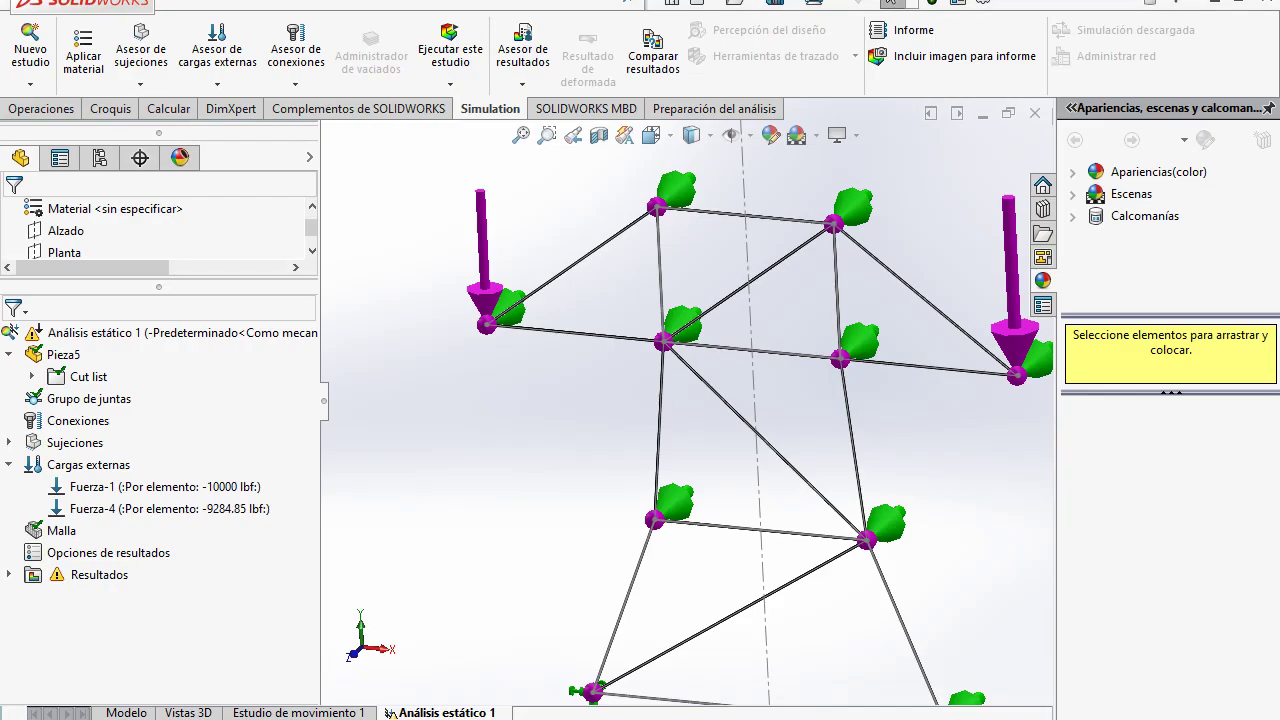
- Start a new force on the upper-left top joint, using the Alzado plane as direction reference
right_click(80, 466)
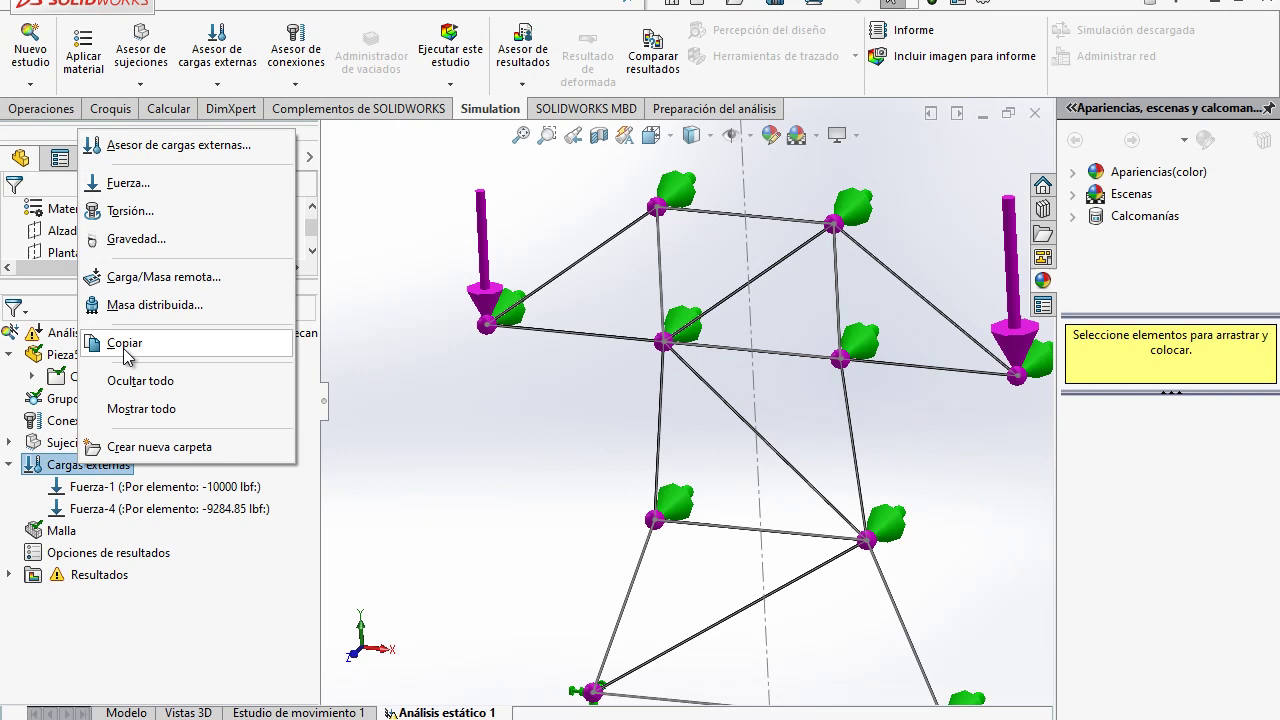
left_click(135, 185)
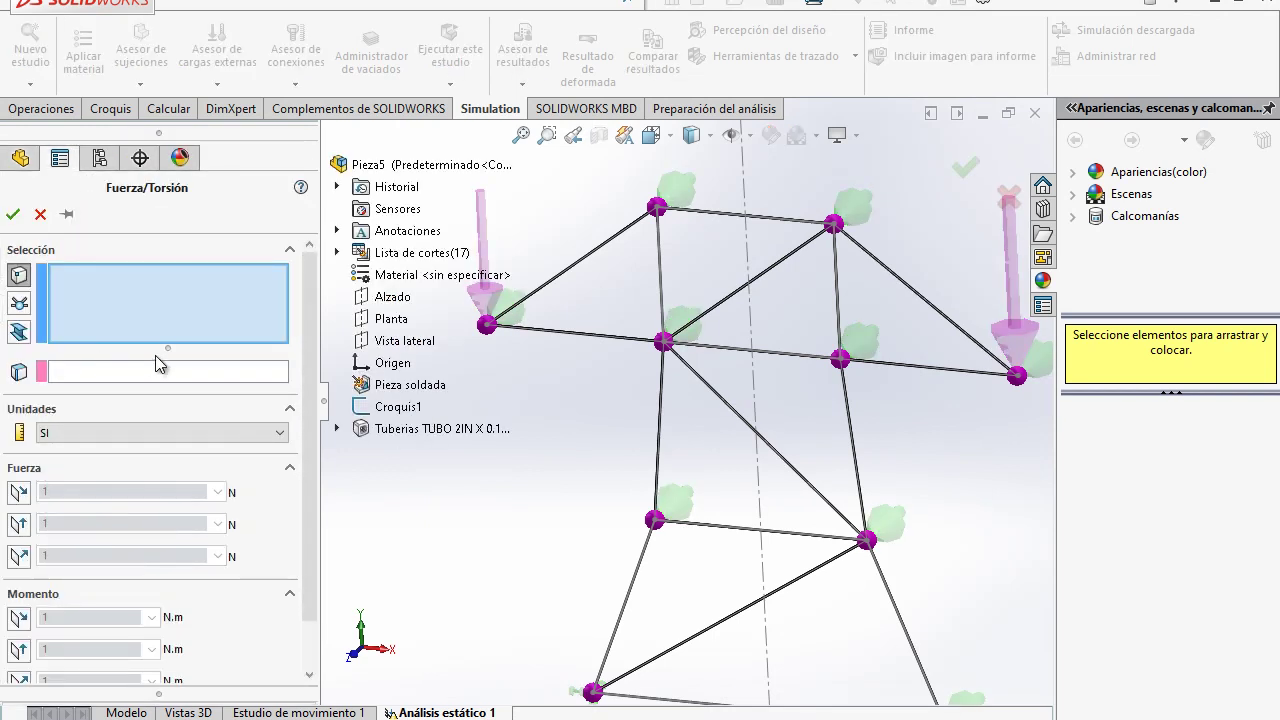
left_click(487, 325)
left_click(84, 378)
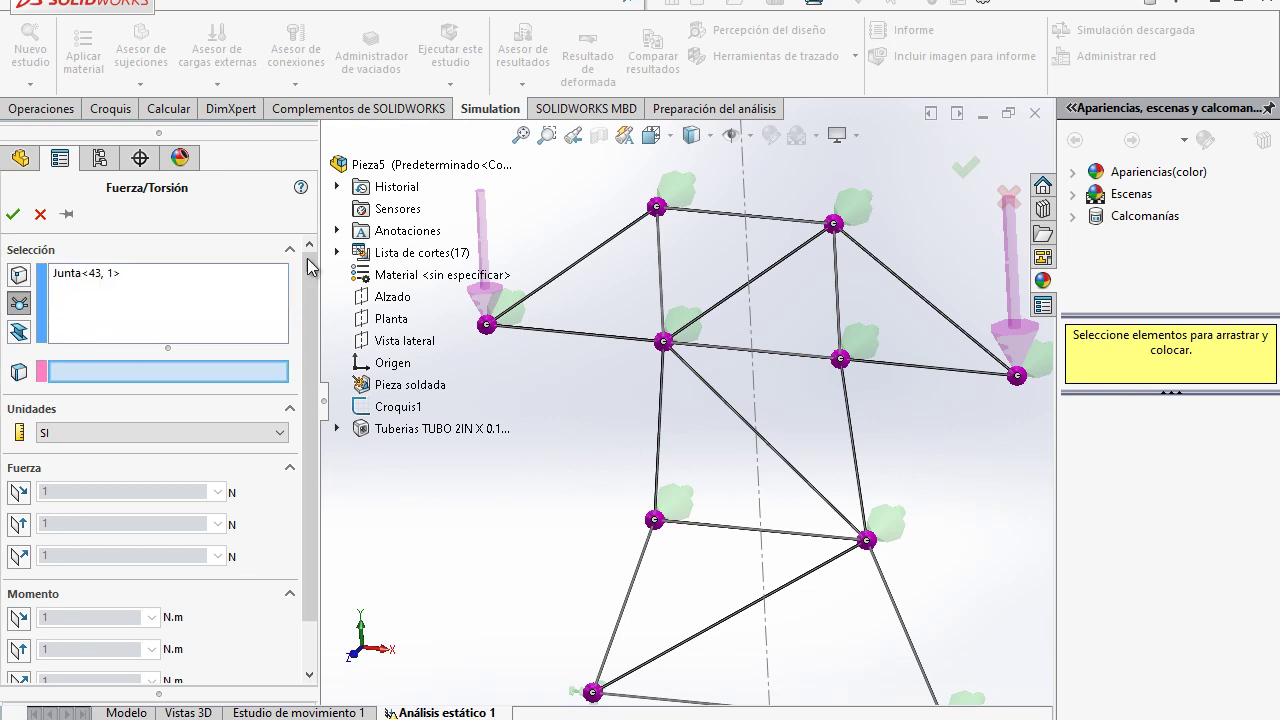
left_click(398, 302)
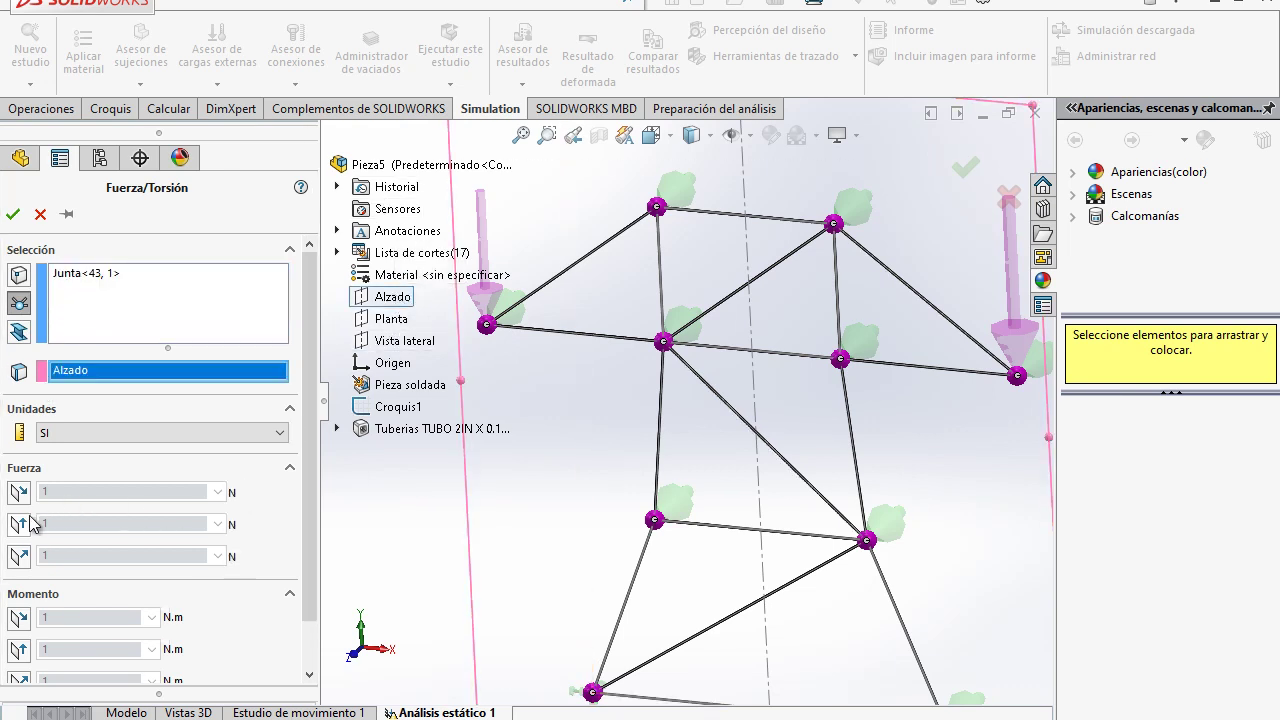
- Set the force to English (IPS) units with 3713.6 lbf along the first in-plane direction
left_click(80, 441)
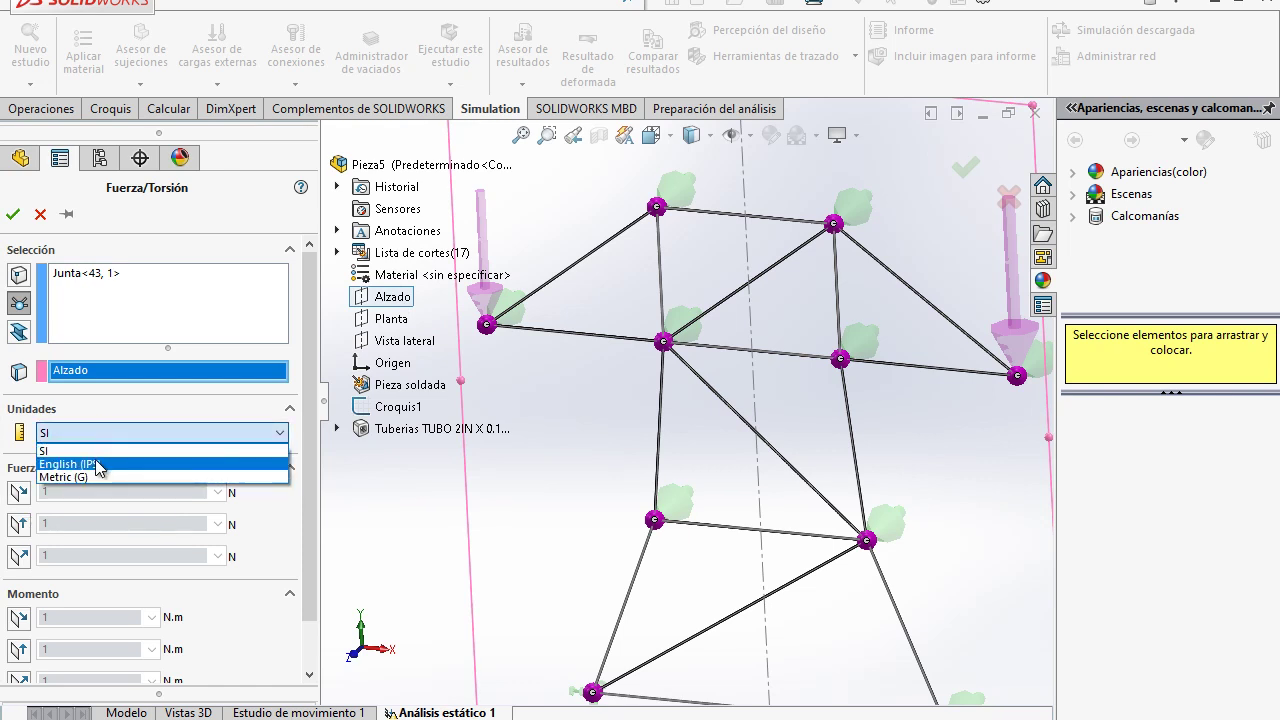
left_click(60, 461)
left_click(17, 492)
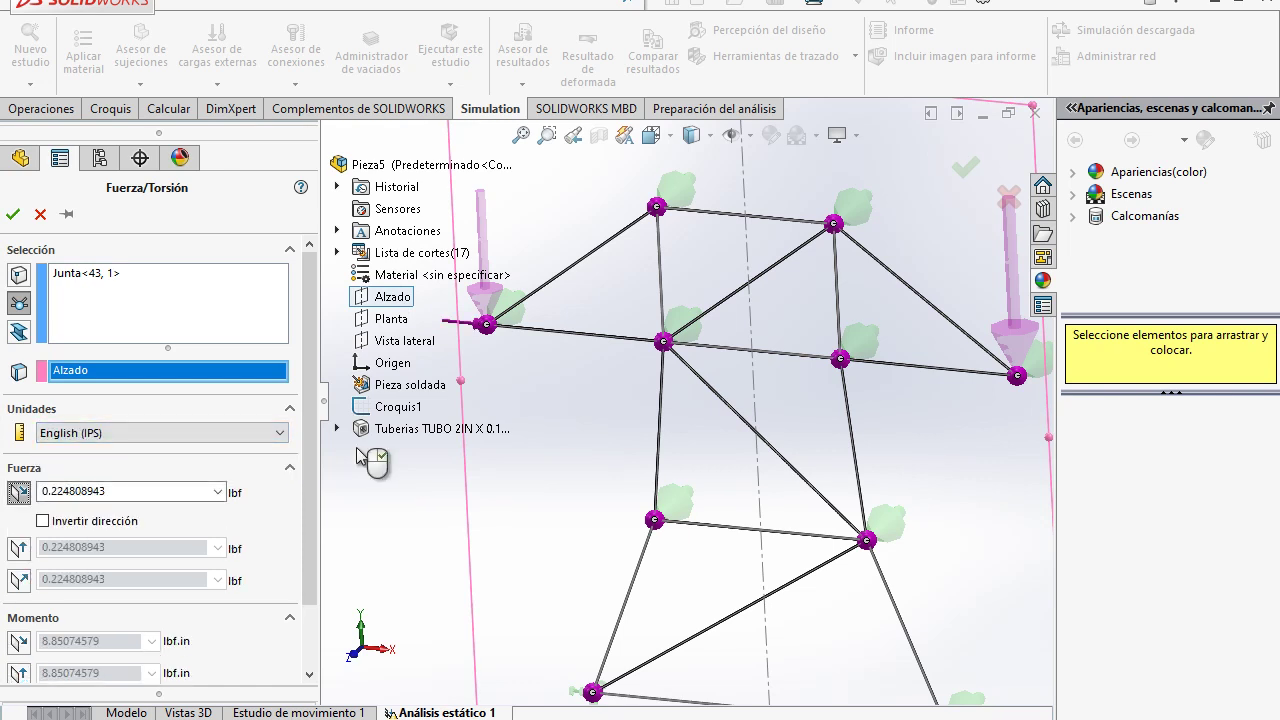
double_click(168, 494)
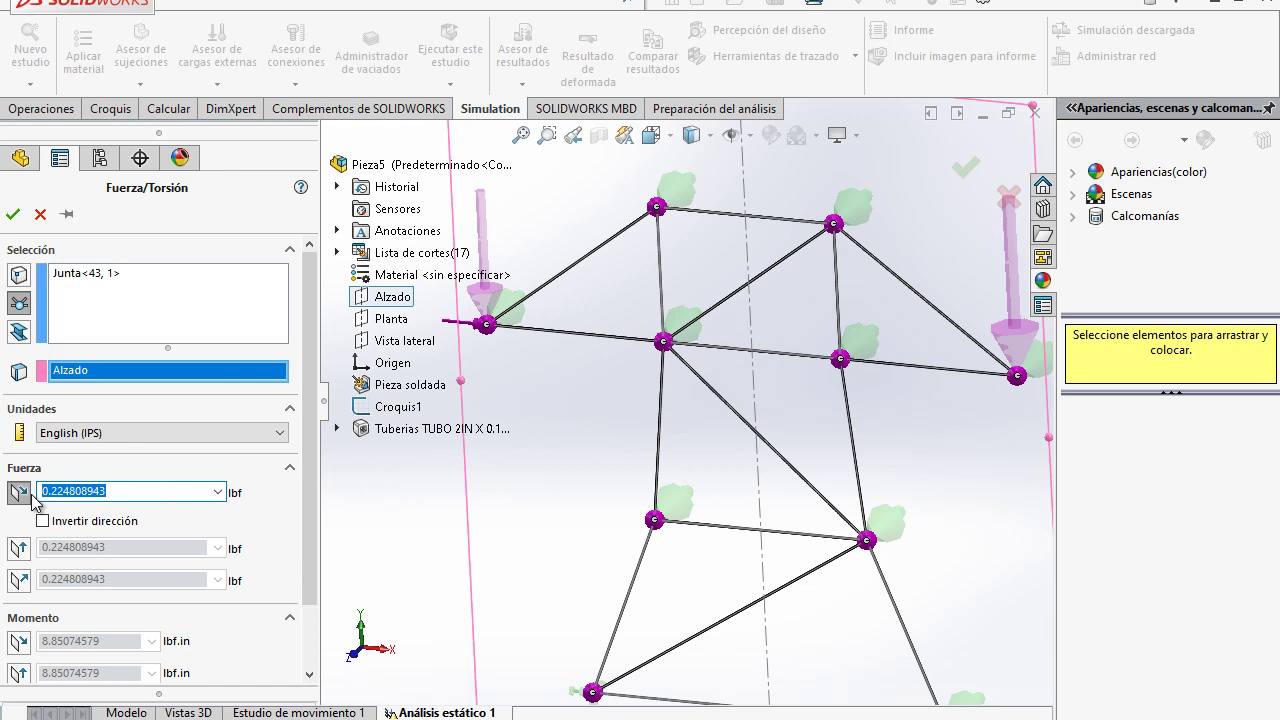
type("3713.6")
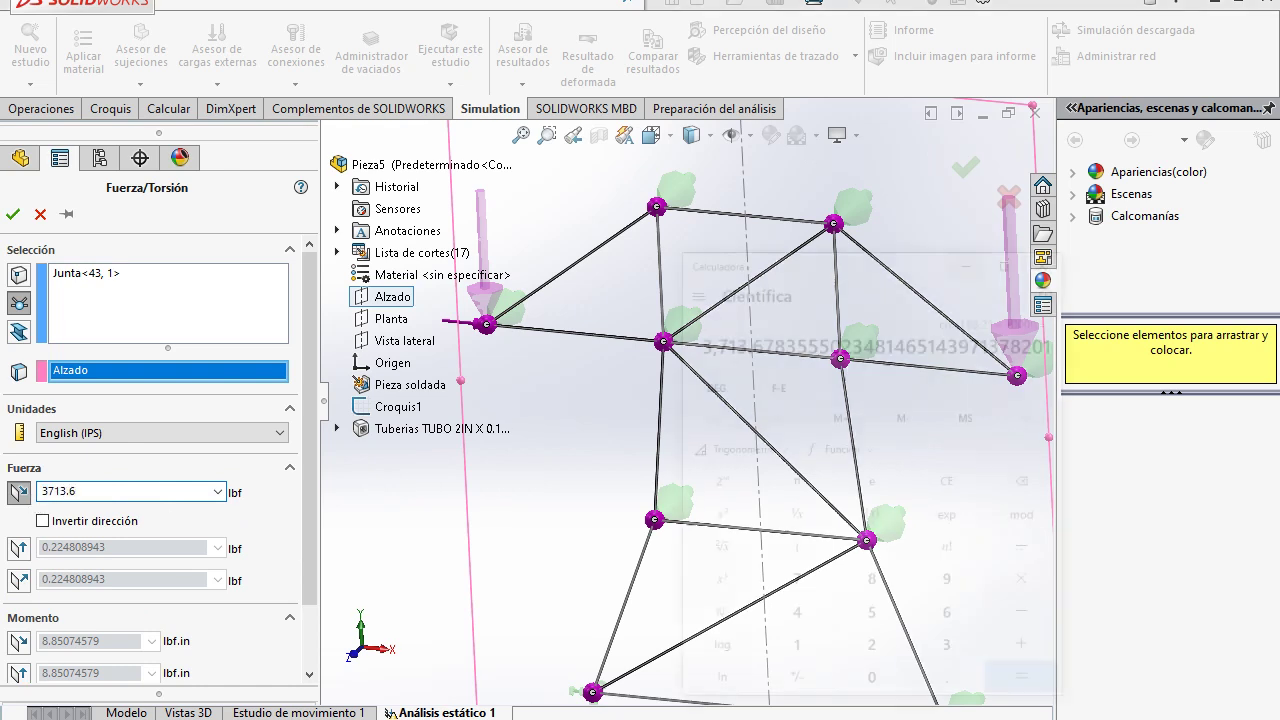
key("alt+Tab")
key("alt+Tab")
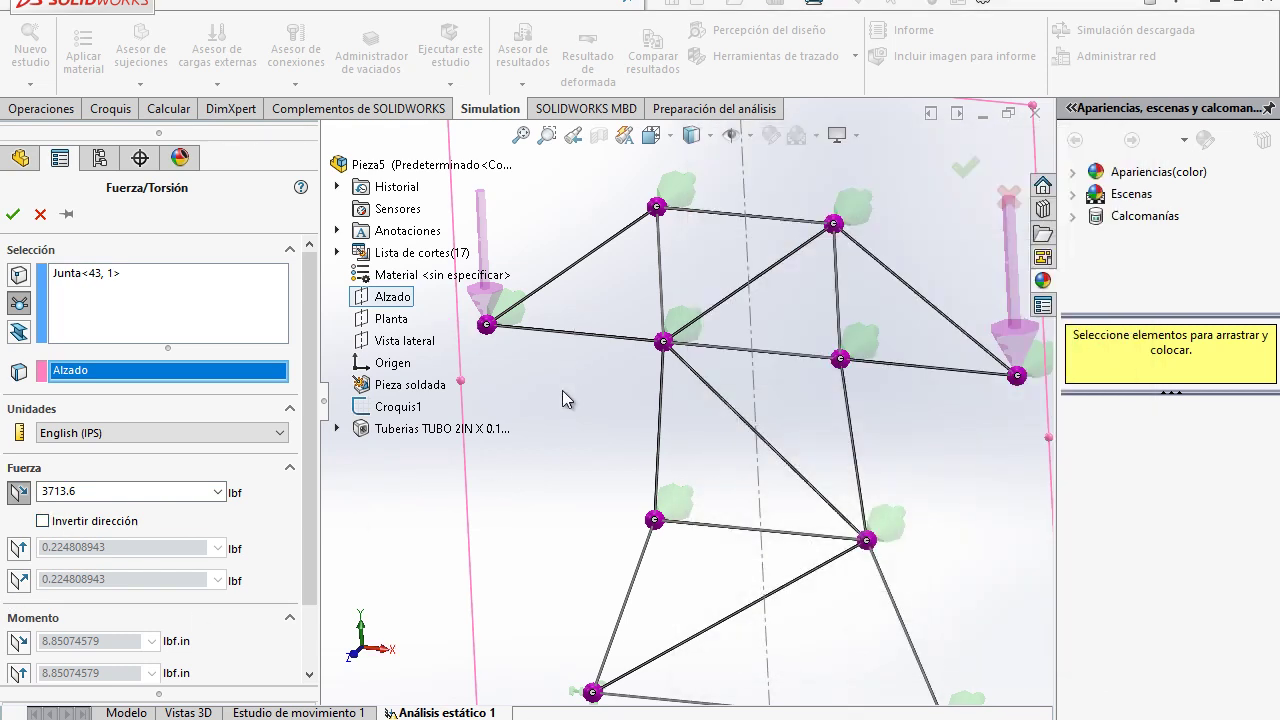
left_click(13, 213)
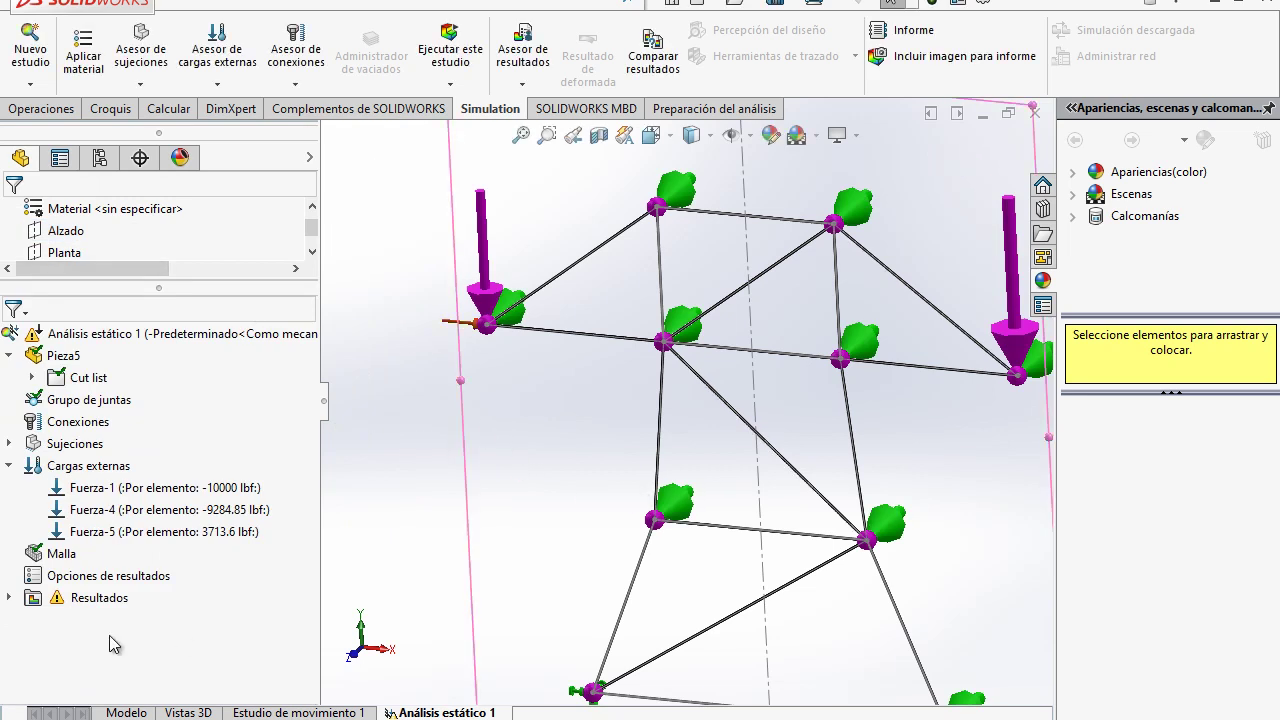
- Raise the Fuerza-5 symbol size to 300 and fit the truss in view
right_click(188, 533)
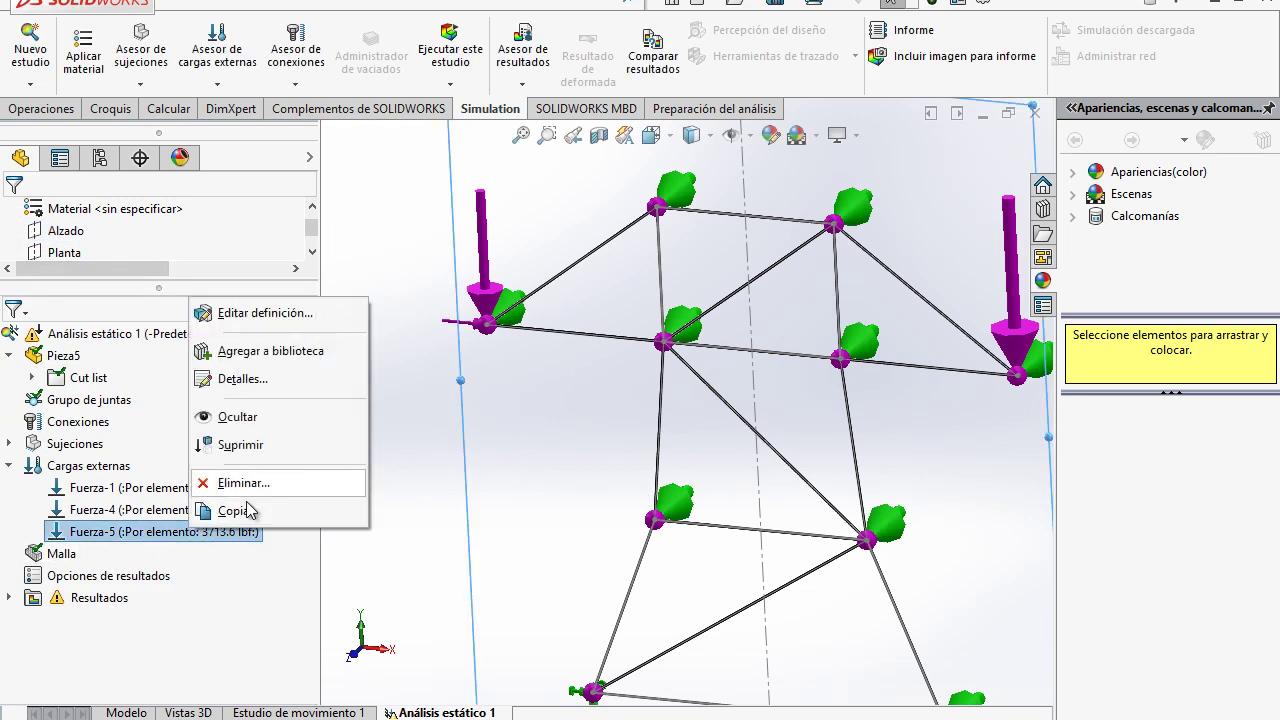
left_click(272, 313)
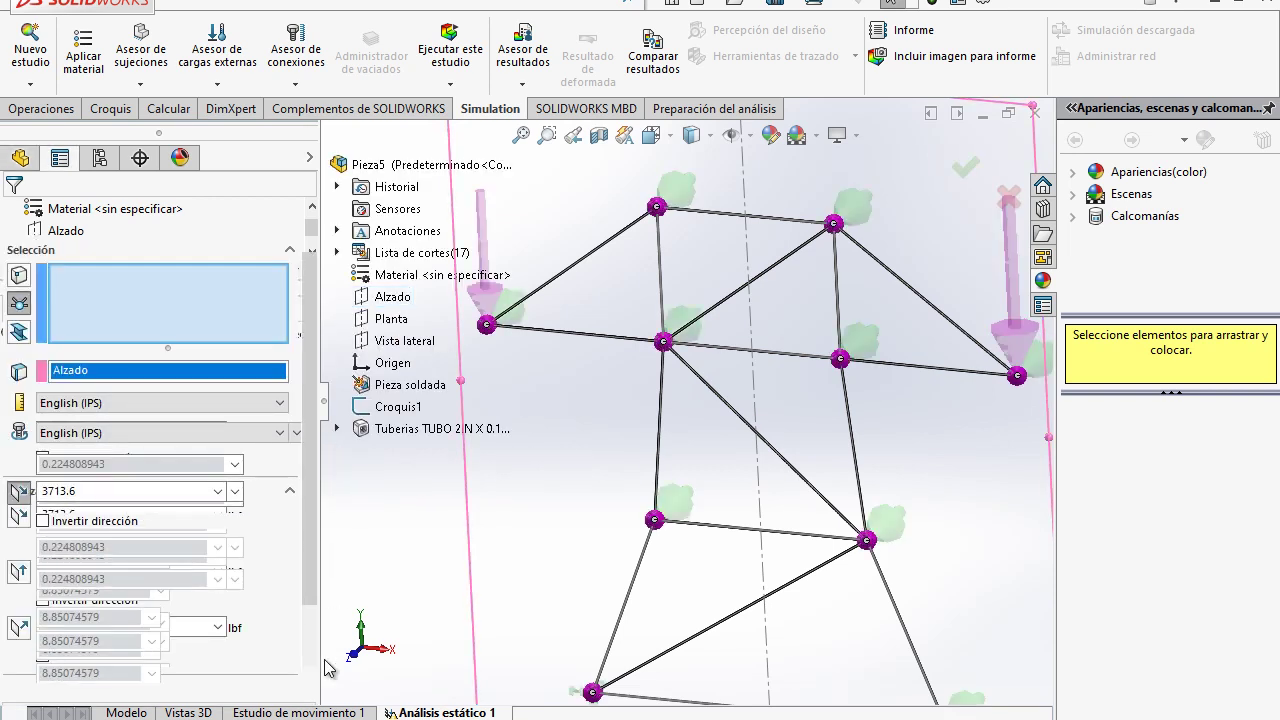
left_click(276, 680)
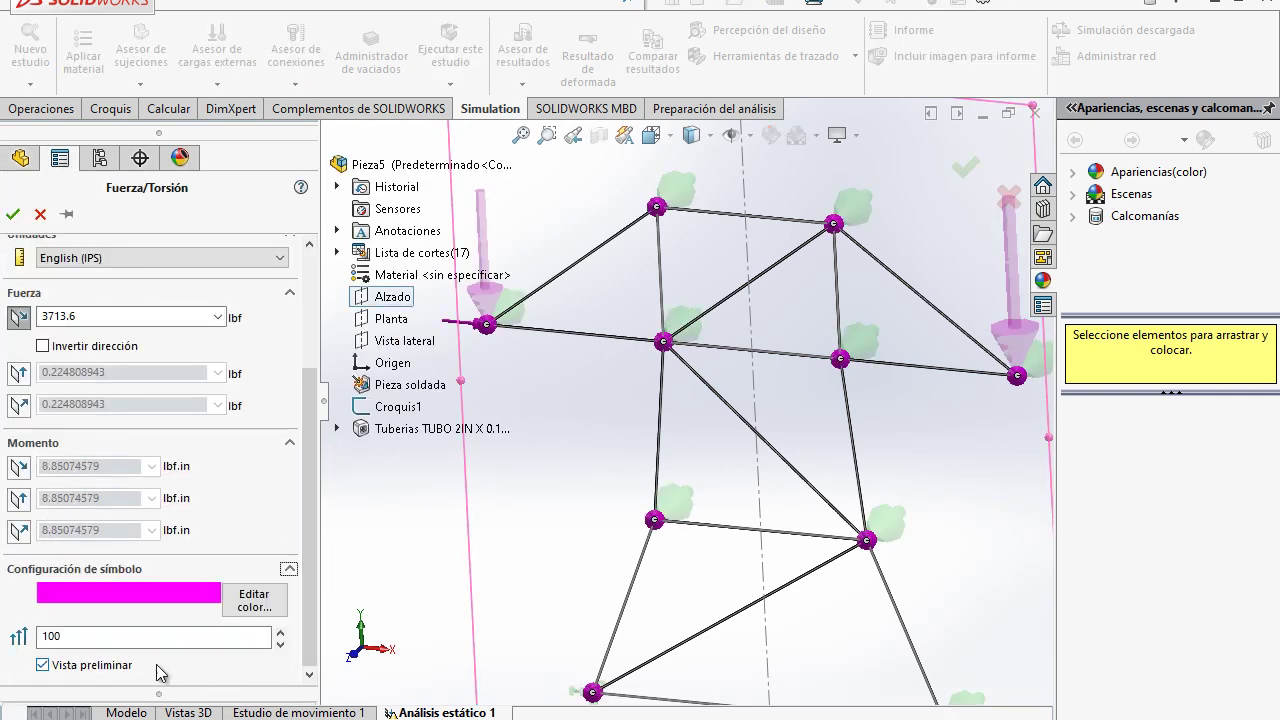
left_click_drag(90, 637, 22, 640)
type("300")
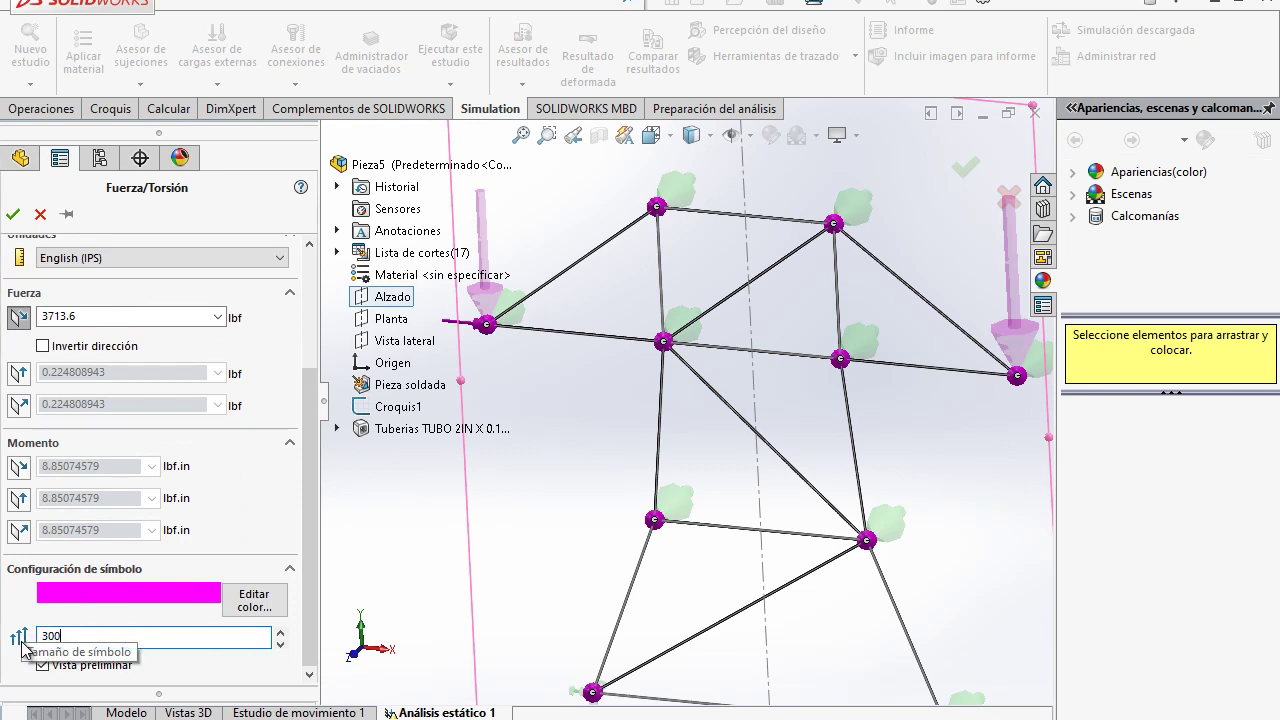
left_click(13, 213)
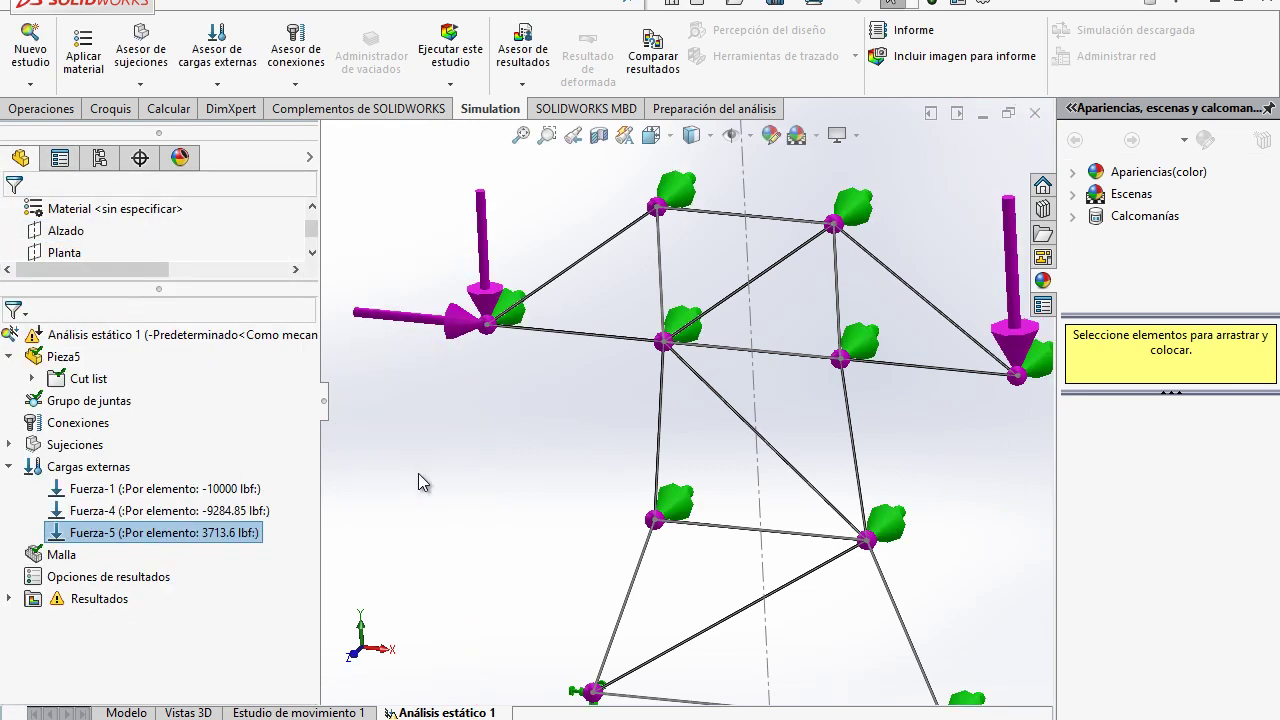
key("f")
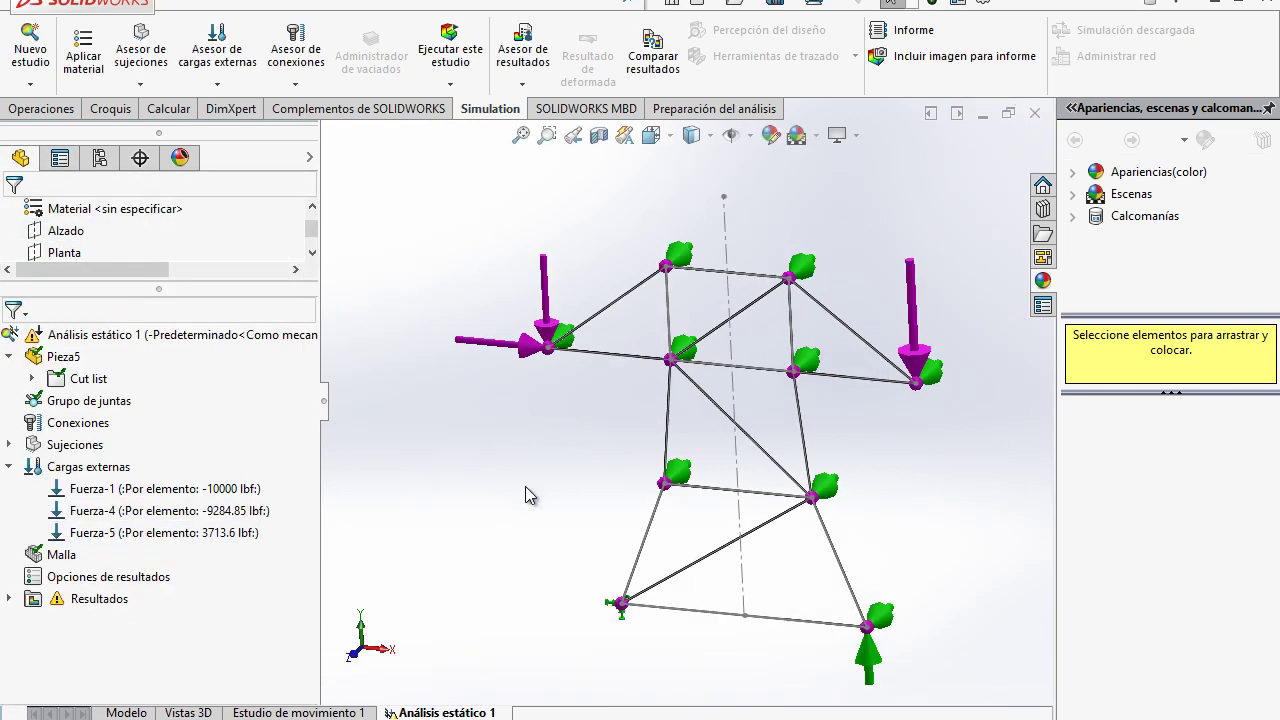
- Create the truss mesh and run the static analysis study
right_click(72, 562)
left_click(150, 343)
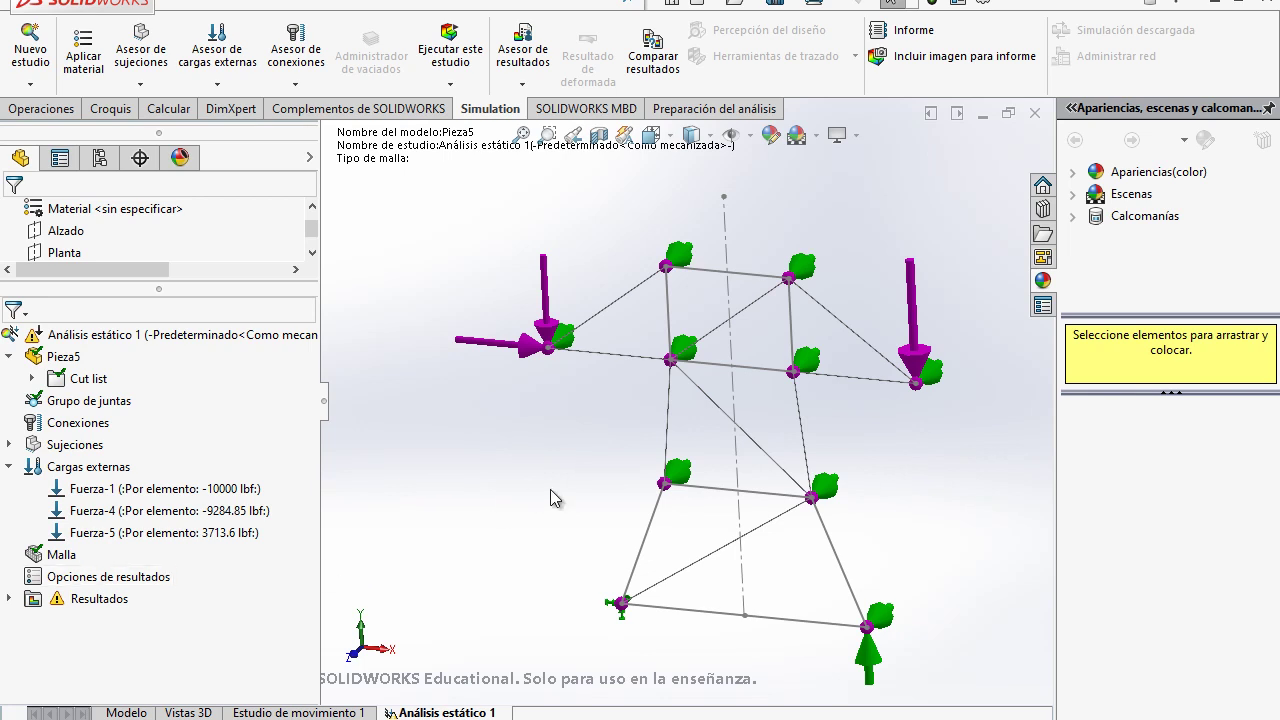
middle_click_drag(869, 503, 767, 467, "ctrl")
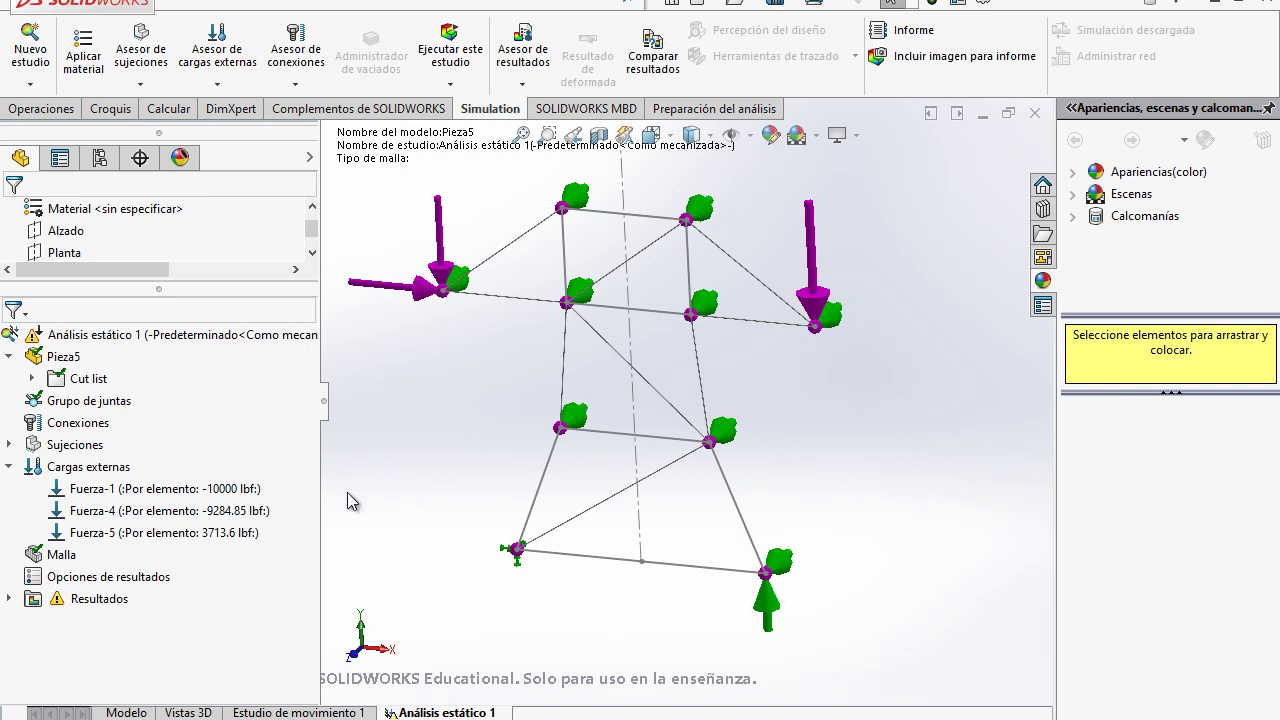
left_click(165, 489)
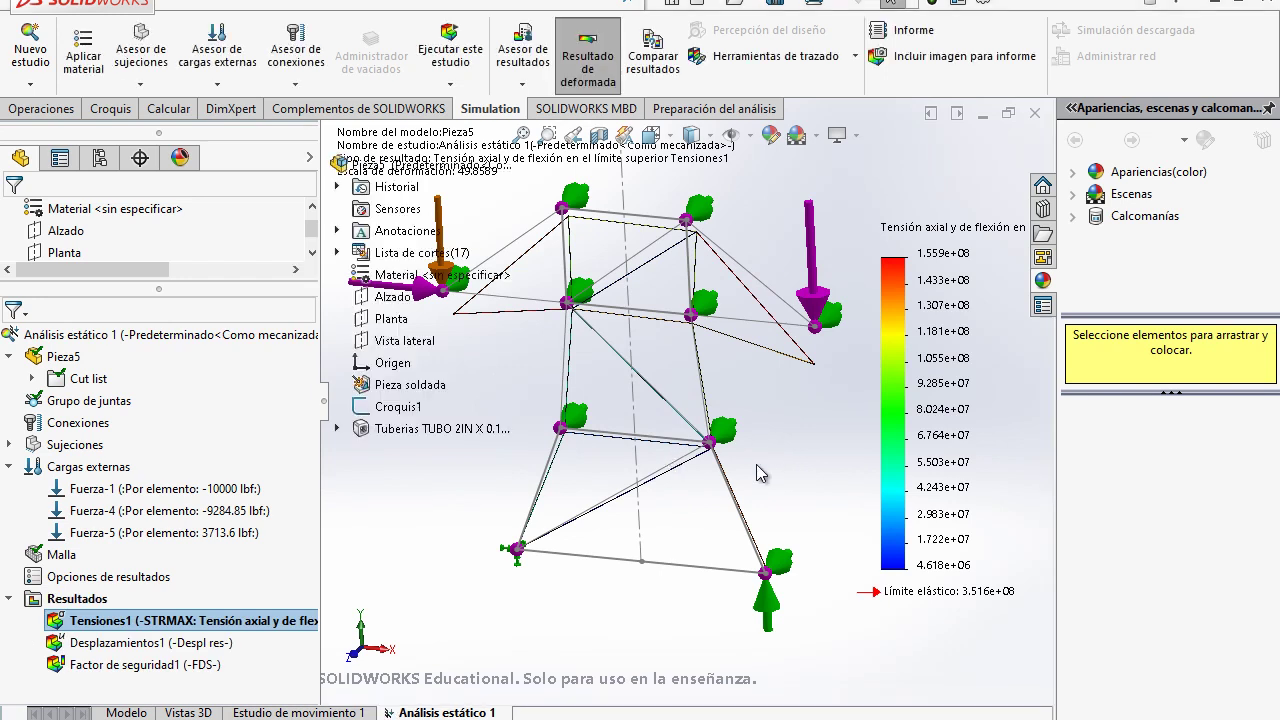
- Review the Tensiones1 results and open the stress plot's definition for editing
scroll(781, 484, "up", 3)
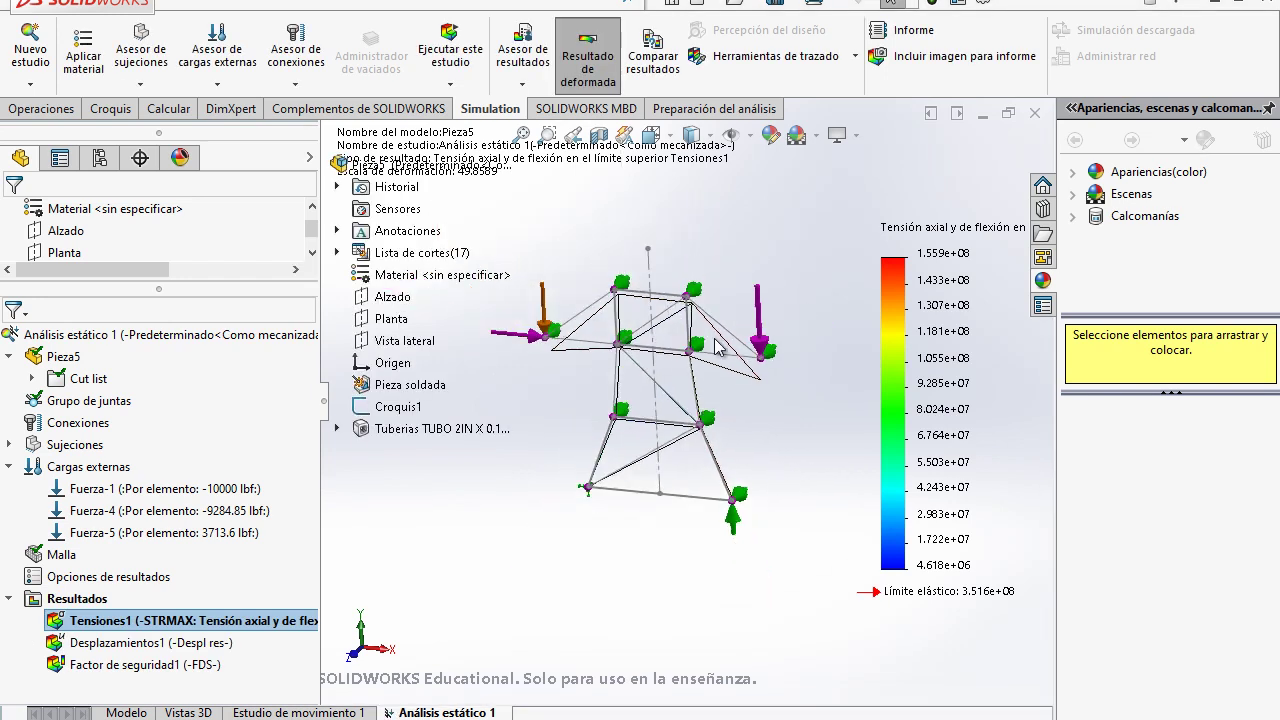
scroll(716, 345, "down", 2)
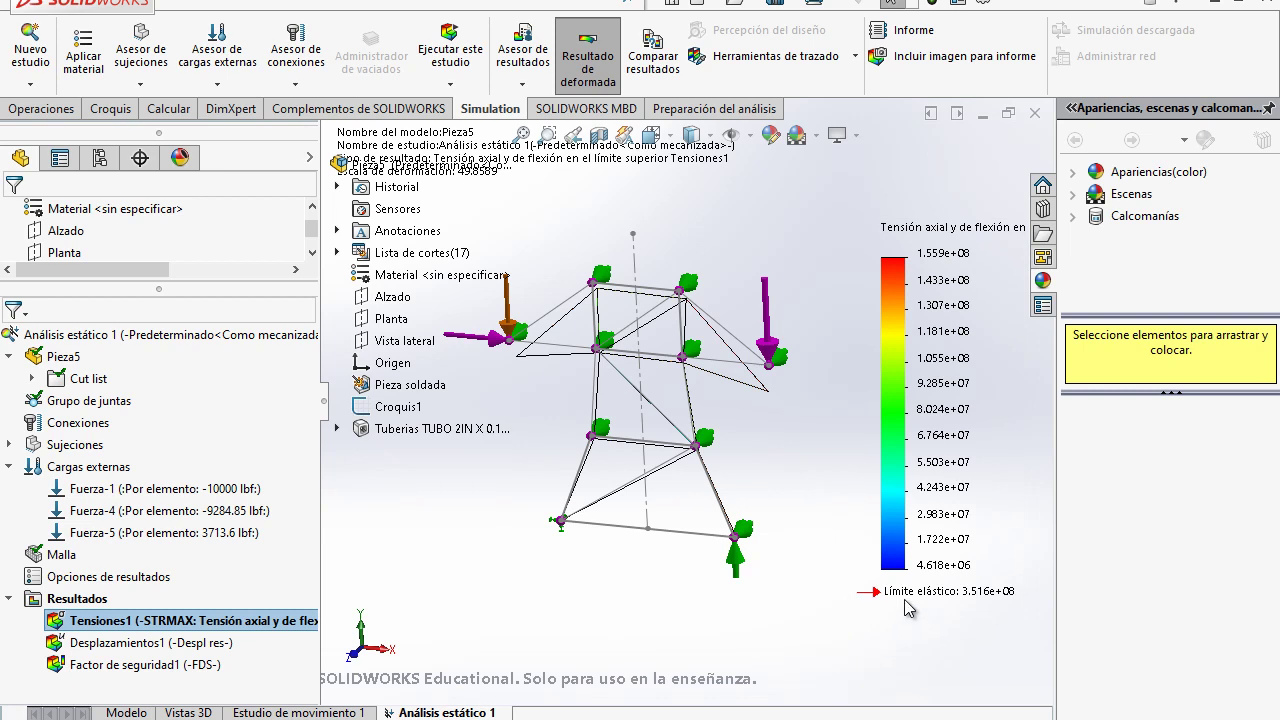
right_click(140, 622)
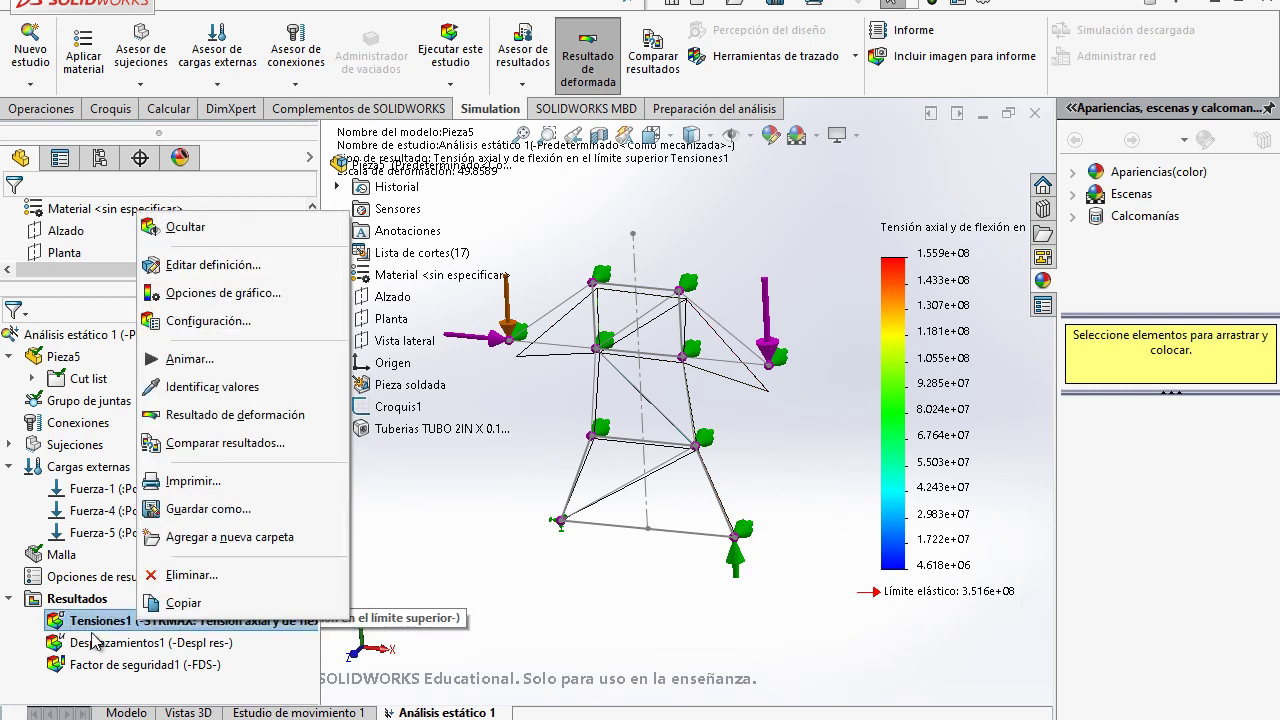
left_click(100, 626)
left_click(198, 666)
right_click(118, 626)
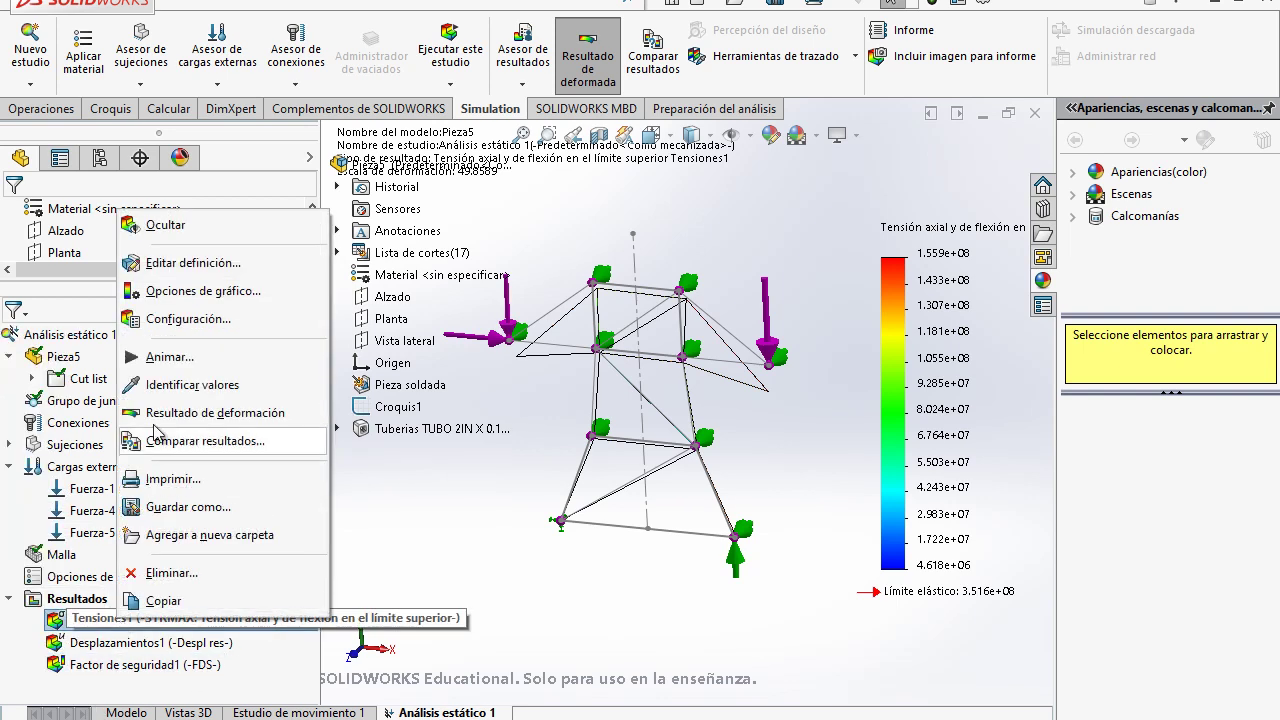
left_click(290, 265)
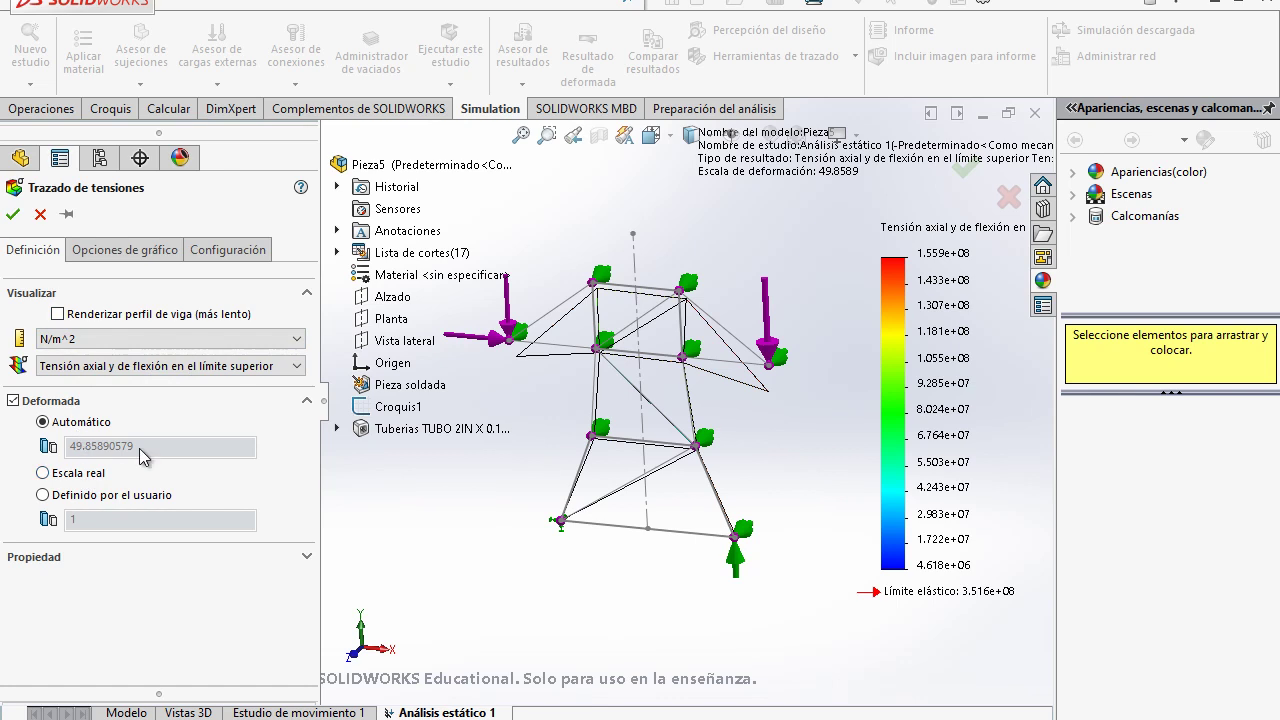
left_click(90, 478)
left_click(14, 211)
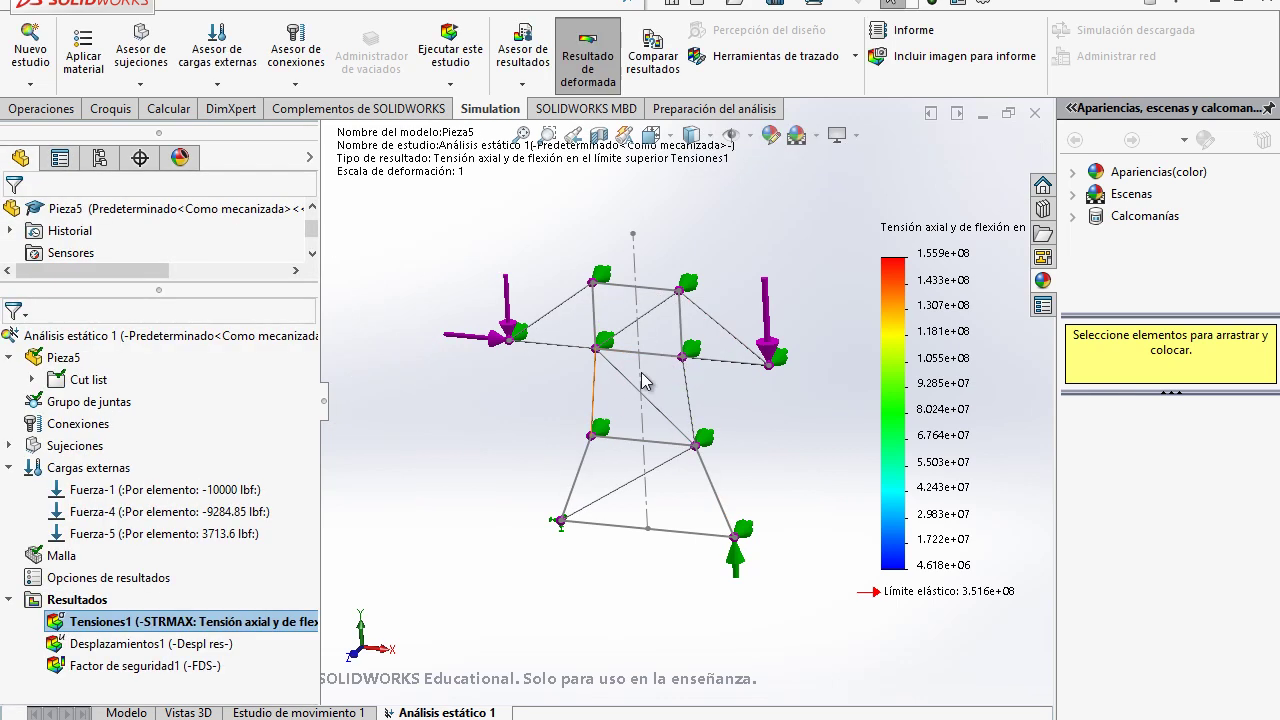
right_click(152, 617)
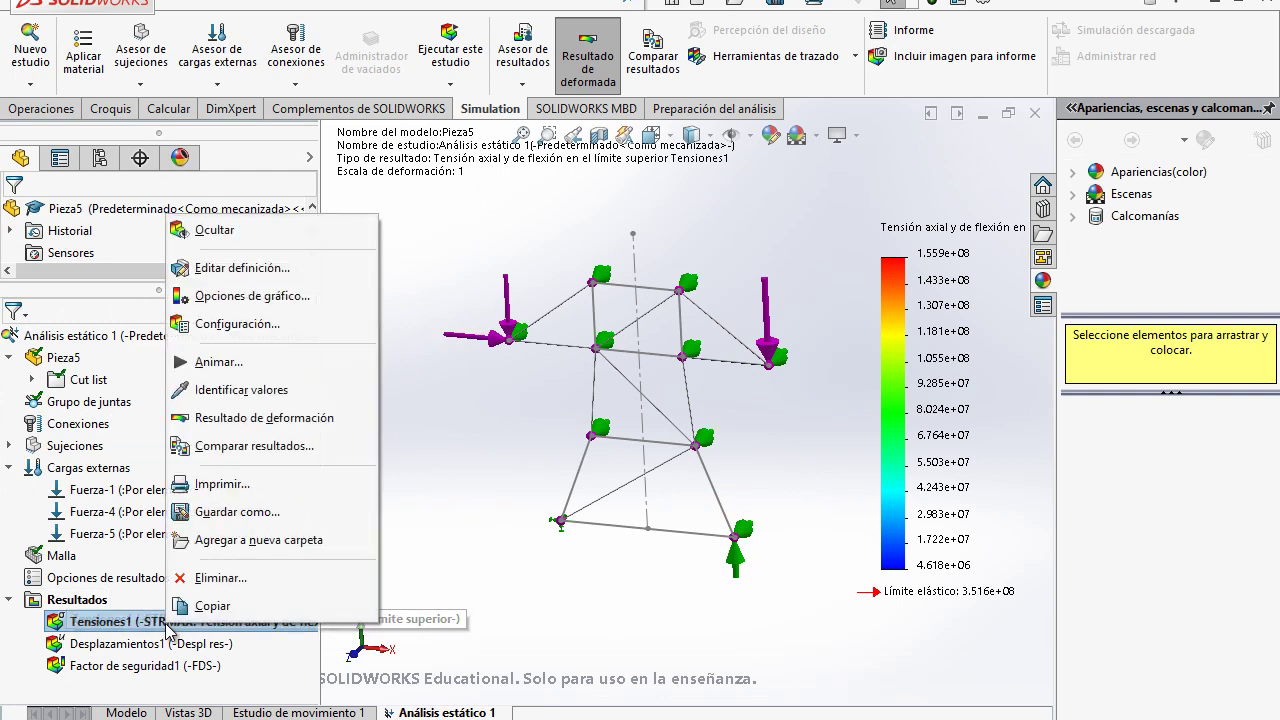
left_click(222, 268)
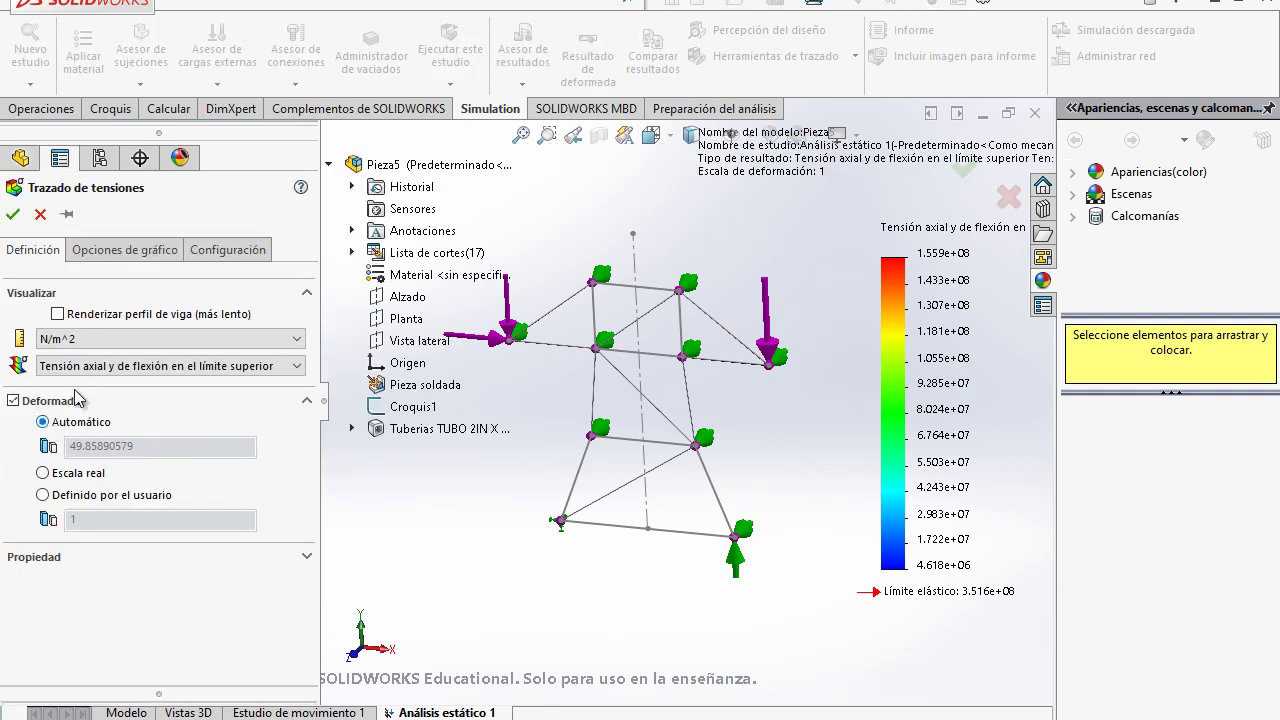
left_click(13, 213)
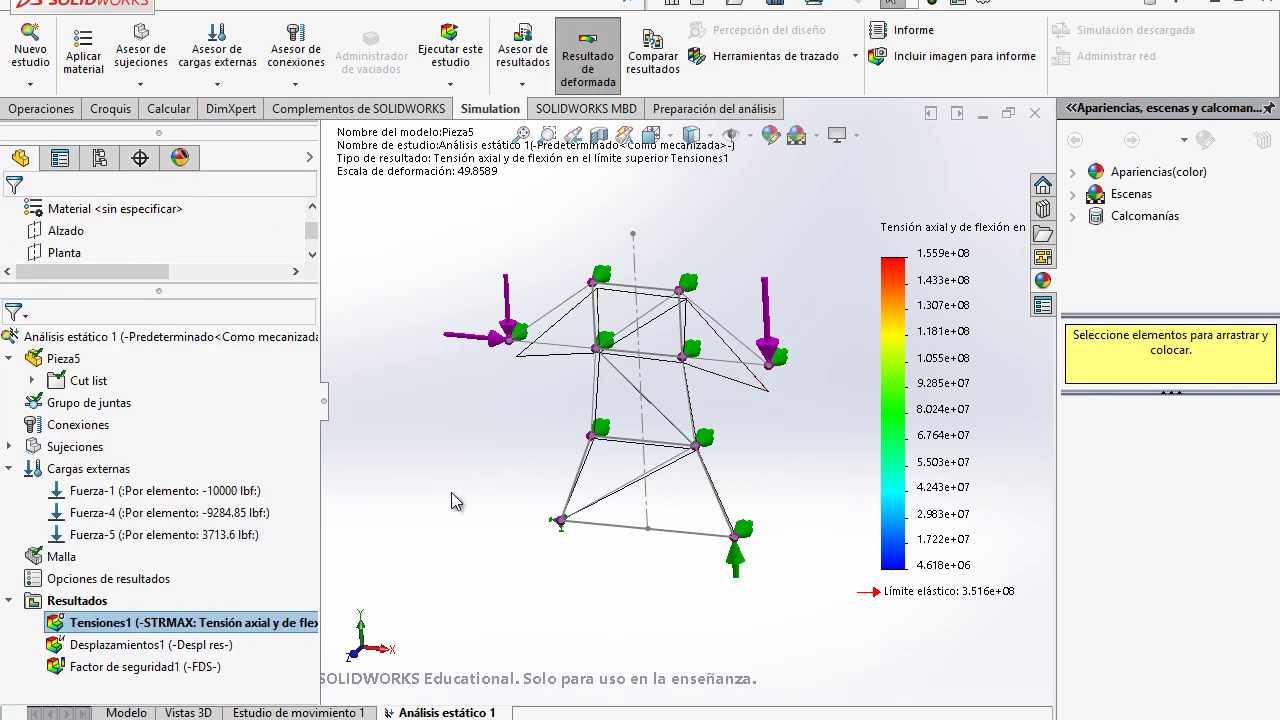
right_click(224, 620)
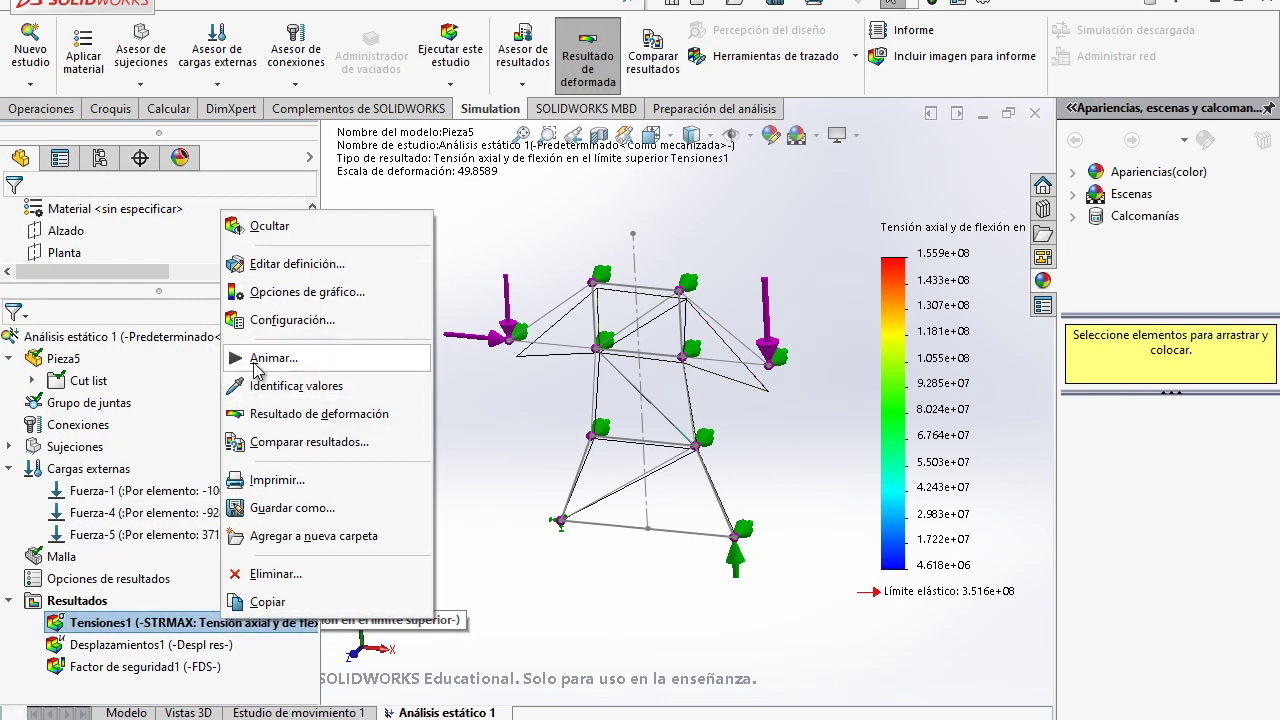
left_click(258, 362)
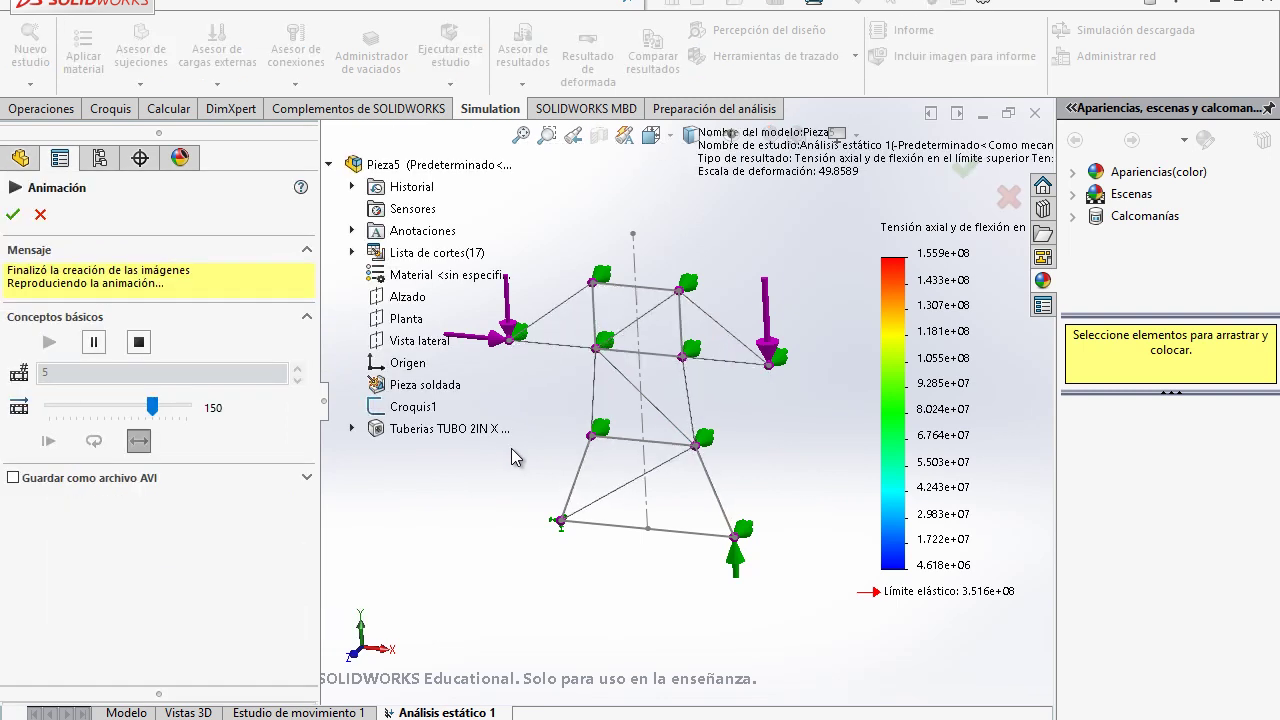
left_click(42, 216)
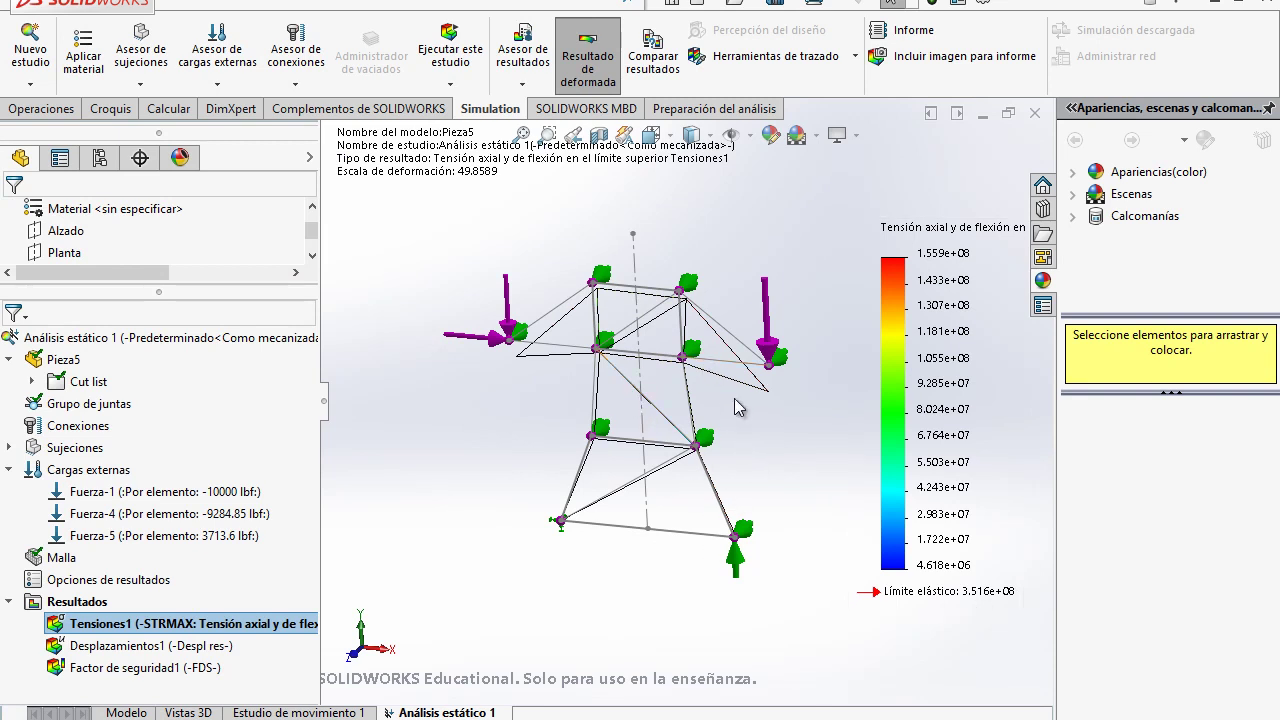
- Display the Desplazamientos1 resultant displacement plot, peaking at 36.76 mm
double_click(200, 646)
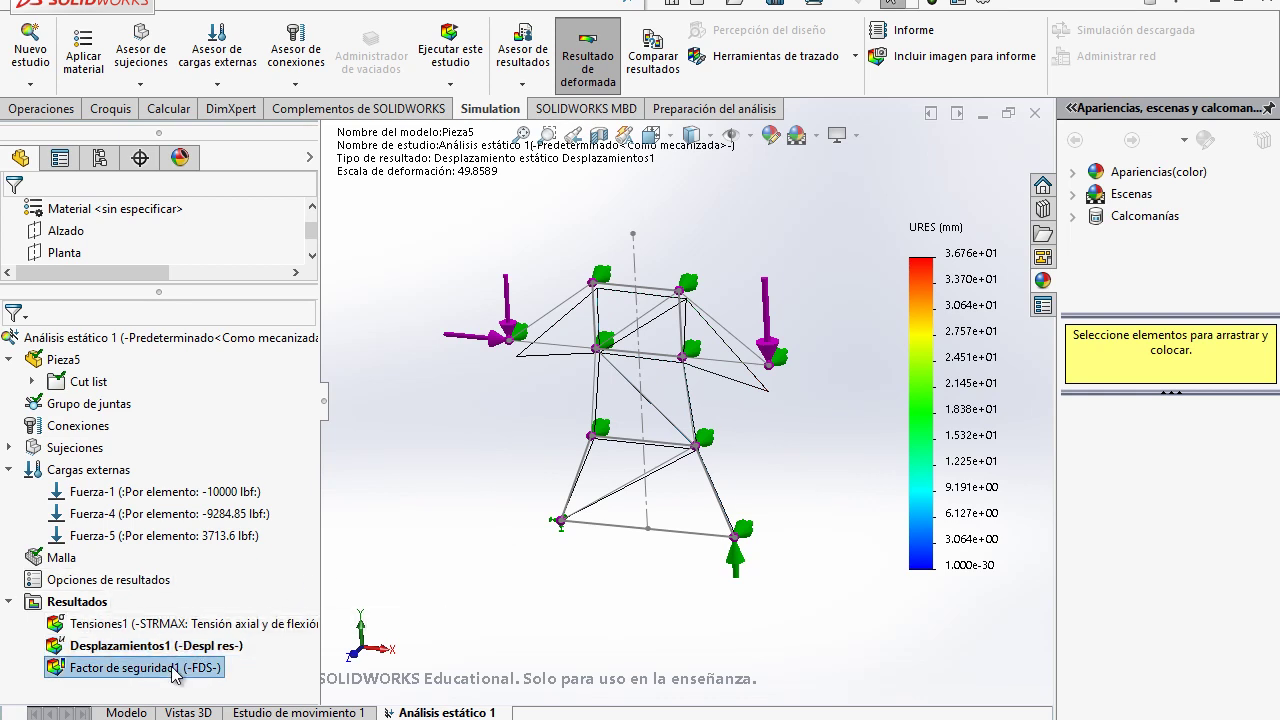
- Create a new automatic safety-factor plot, Factor de seguridad2, with minimum FDS 2.3
right_click(83, 604)
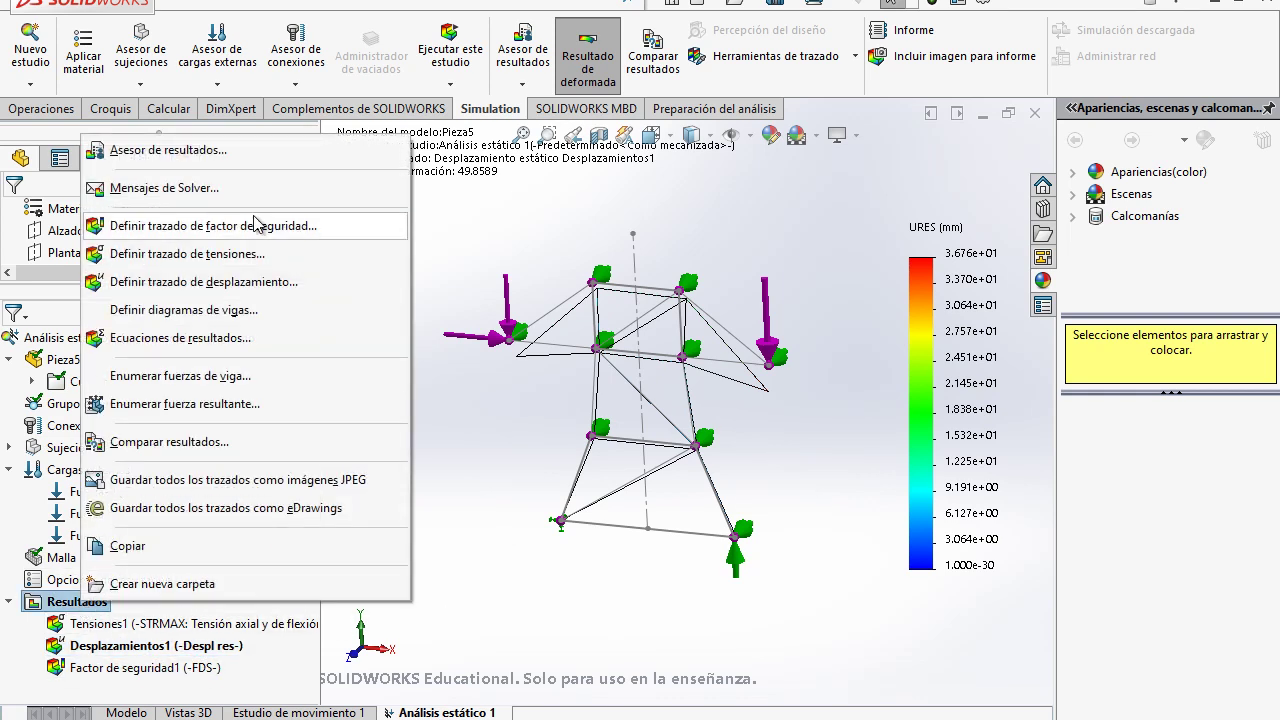
left_click(200, 228)
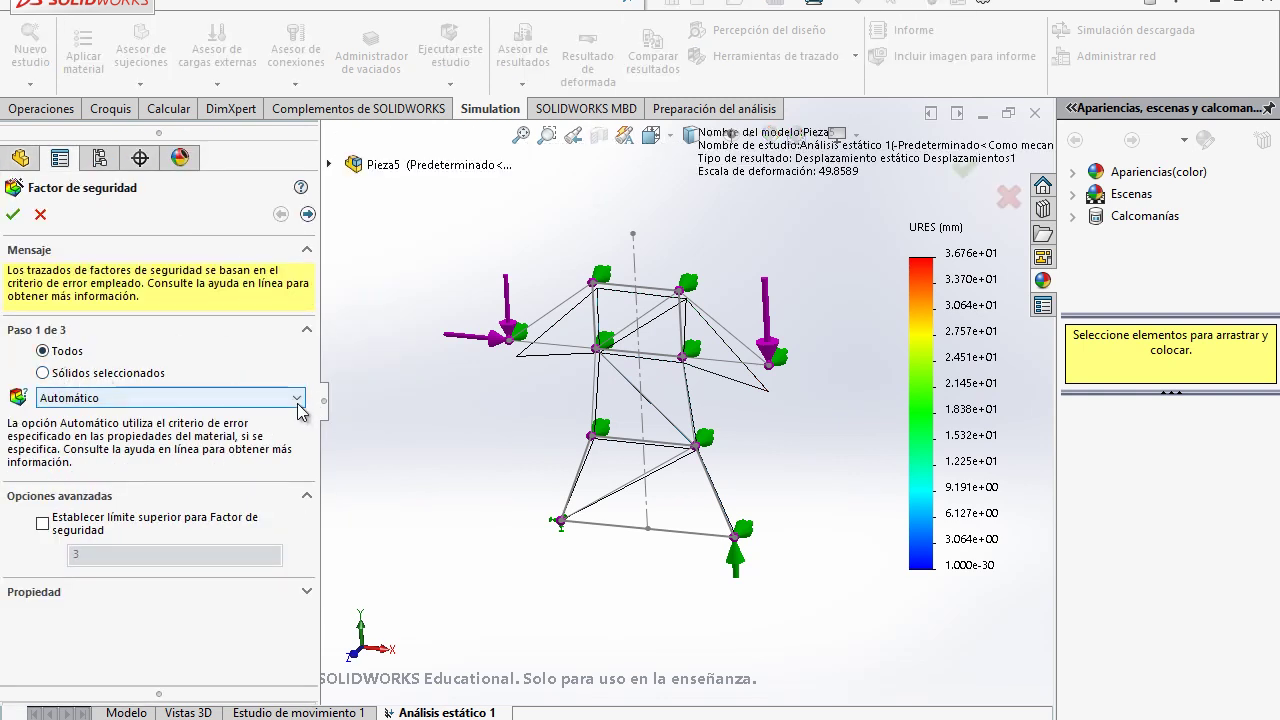
left_click(13, 214)
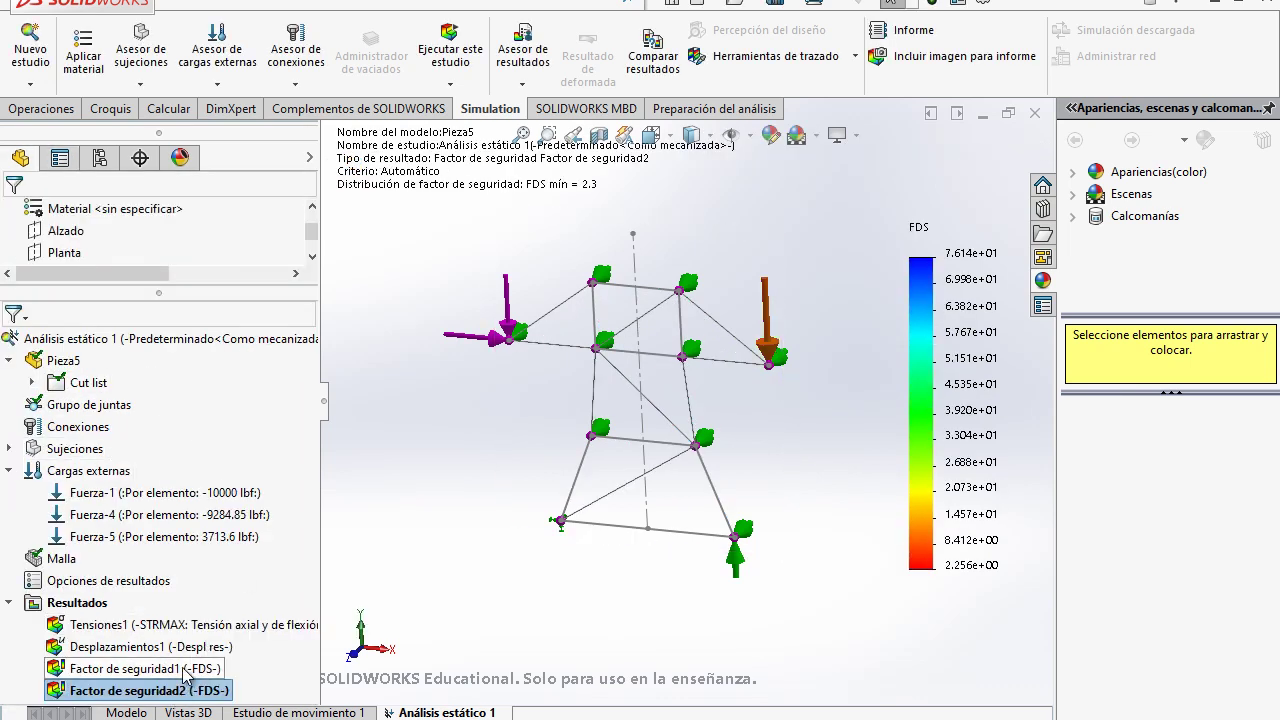
- Delete the old Factor de seguridad1 result
left_click(182, 668)
right_click(182, 668)
left_click(215, 622)
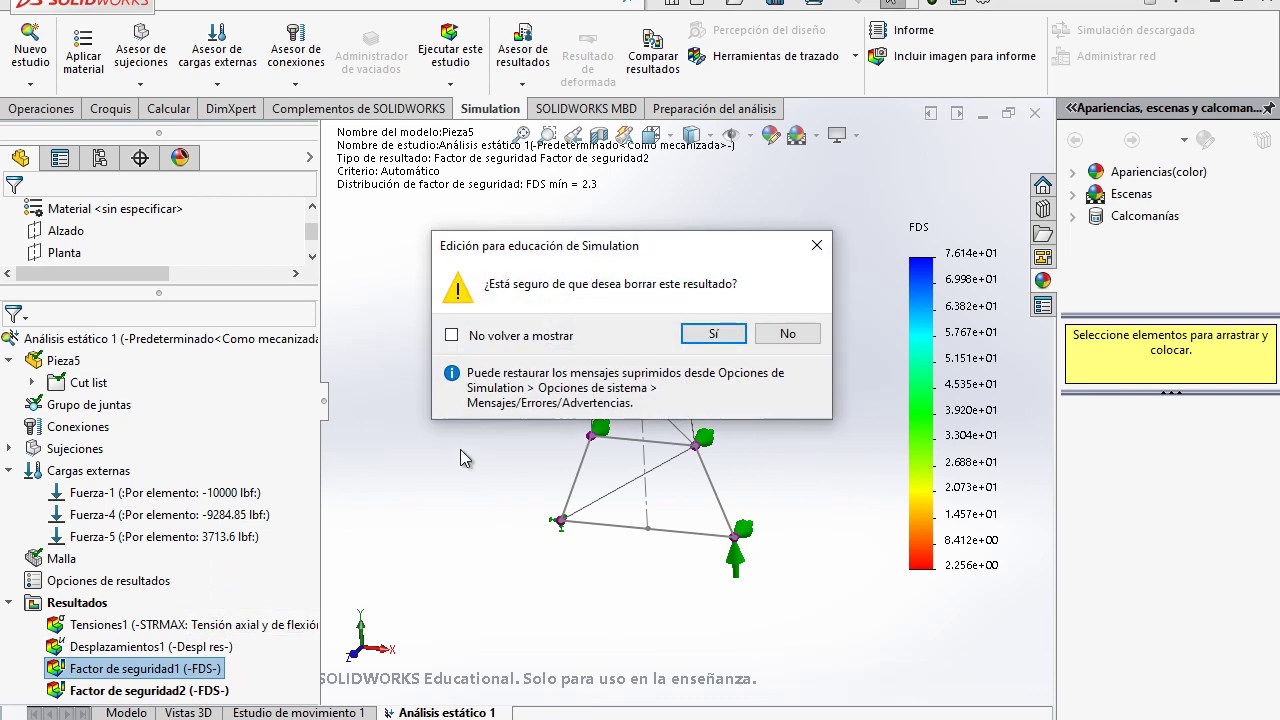
left_click(728, 337)
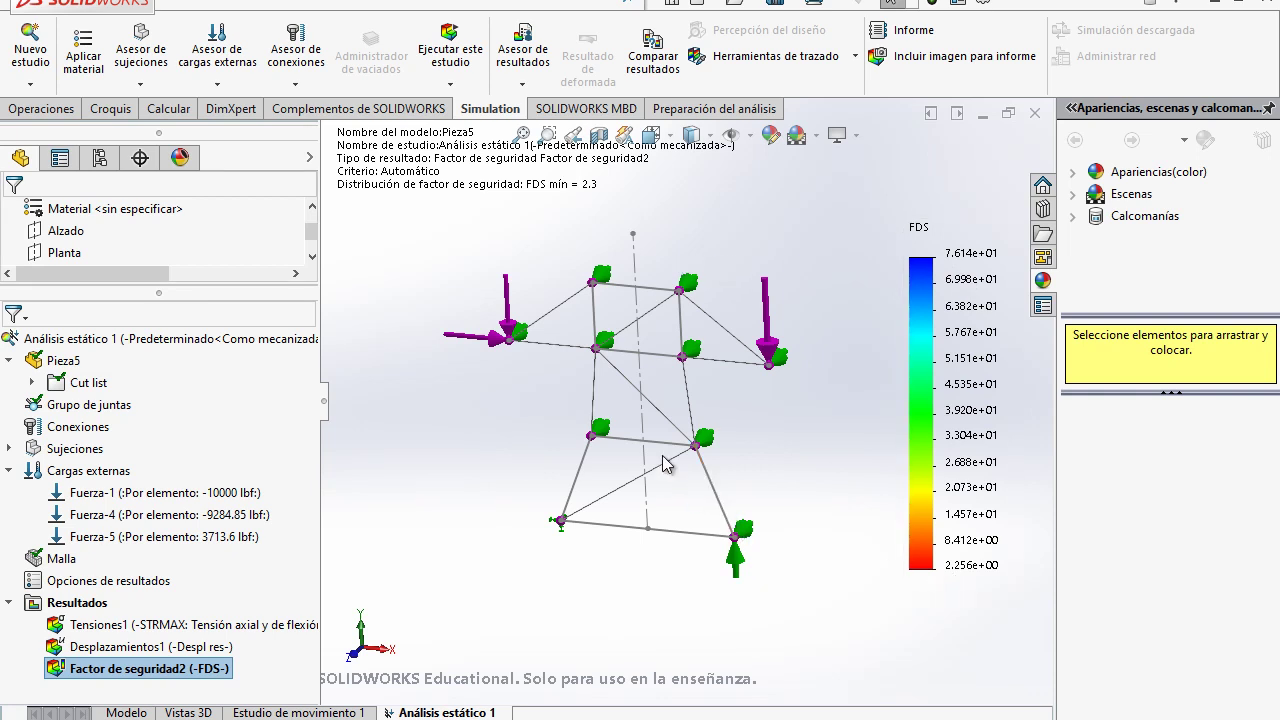
scroll(650, 475, "down", 1)
scroll(716, 290, "down", 1)
scroll(752, 298, "up", 1)
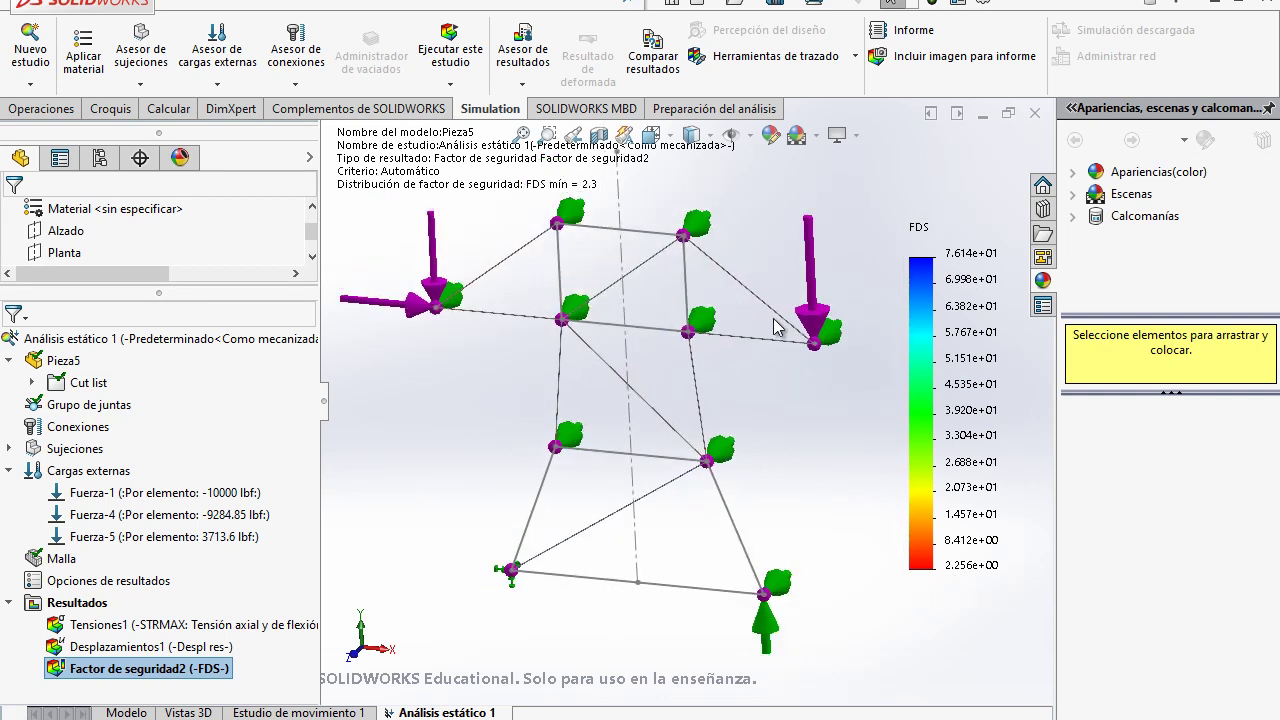
scroll(780, 330, "up", 1)
scroll(742, 395, "up", 1)
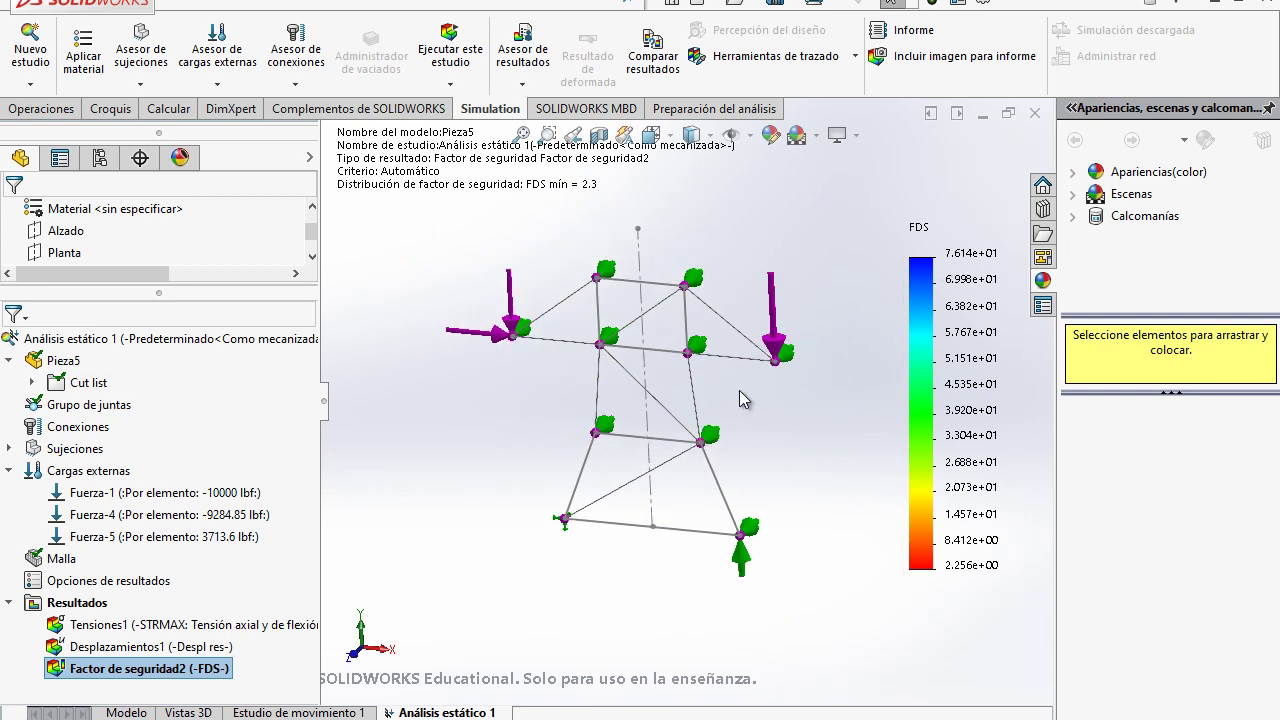
scroll(742, 395, "down", 1)
scroll(598, 230, "down", 2)
scroll(684, 405, "down", 1)
scroll(690, 440, "down", 1)
scroll(691, 465, "down", 1)
scroll(691, 465, "down", 1)
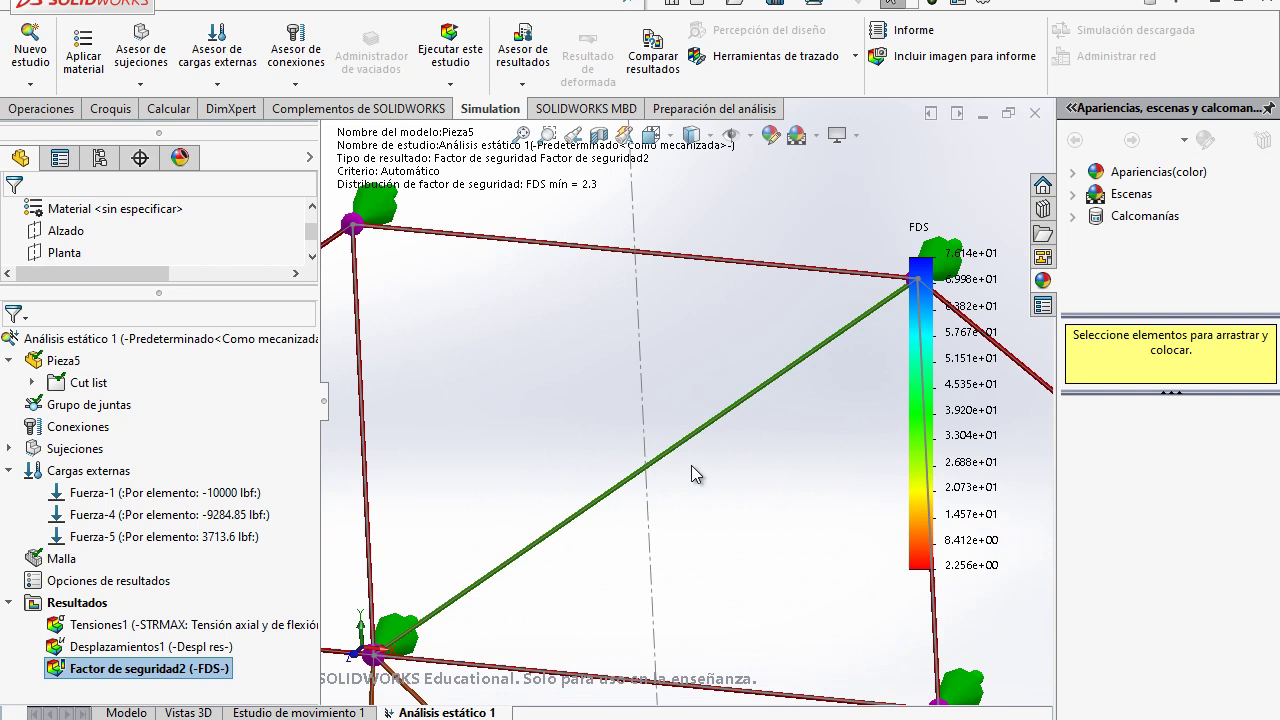
scroll(691, 465, "up", 2)
scroll(696, 444, "up", 1)
scroll(696, 444, "up", 2)
scroll(770, 490, "down", 2)
scroll(770, 490, "down", 2)
scroll(770, 490, "down", 2)
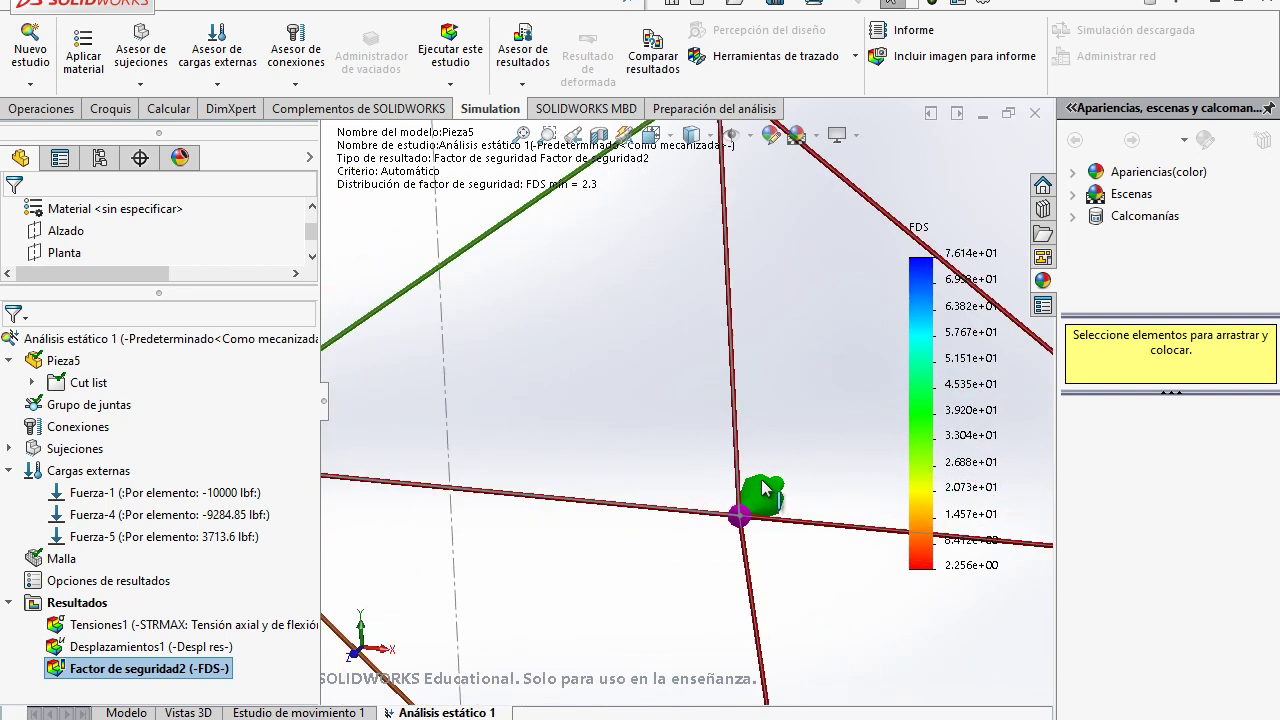
scroll(691, 443, "up", 2)
scroll(686, 477, "up", 1)
scroll(676, 573, "up", 1)
scroll(676, 575, "down", 1)
scroll(676, 578, "down", 2)
scroll(676, 584, "down", 2)
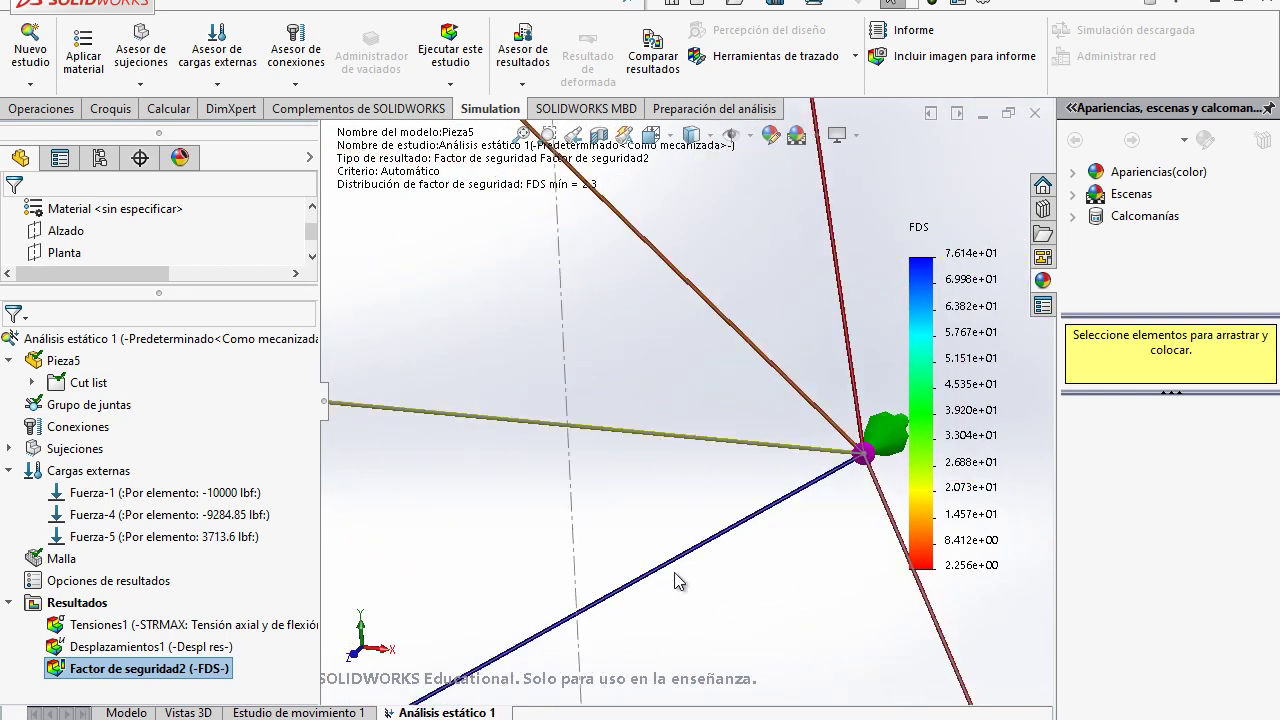
scroll(740, 608, "up", 2)
scroll(740, 608, "up", 1)
scroll(727, 603, "down", 2)
scroll(683, 613, "down", 1)
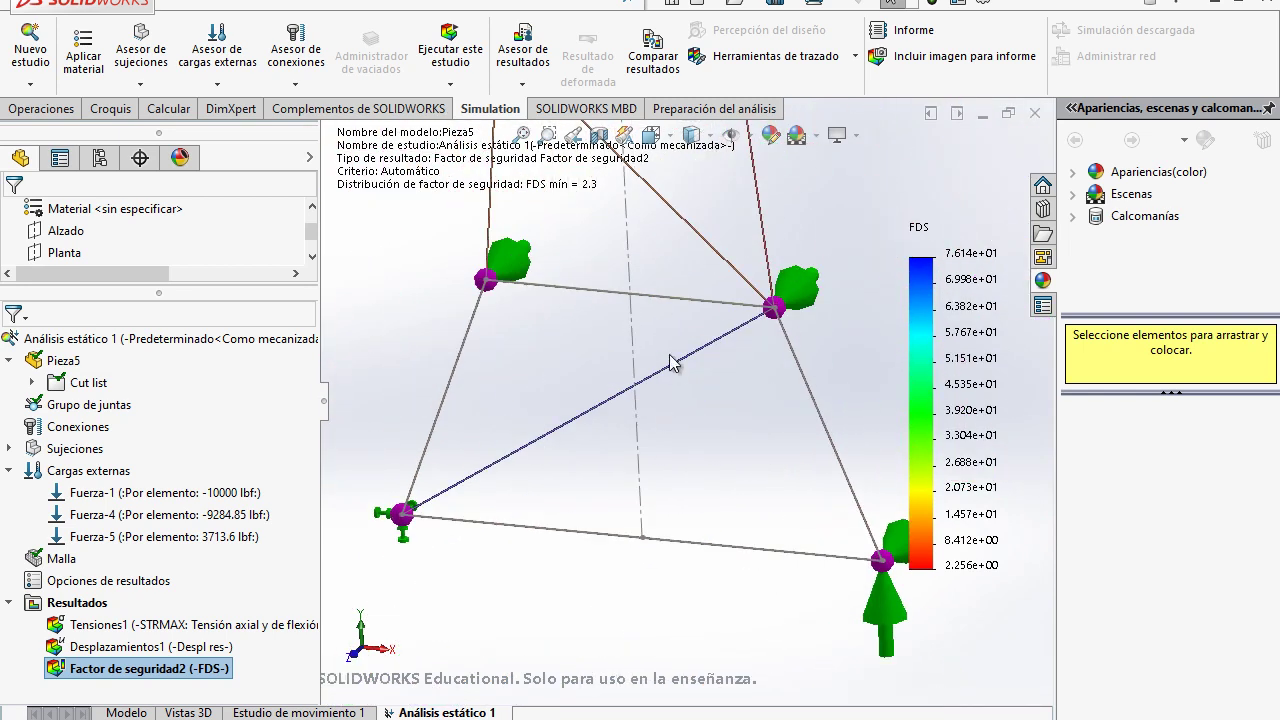
scroll(670, 362, "down", 2)
scroll(772, 388, "up", 2)
scroll(770, 394, "up", 2)
scroll(769, 394, "up", 1)
scroll(705, 262, "down", 1)
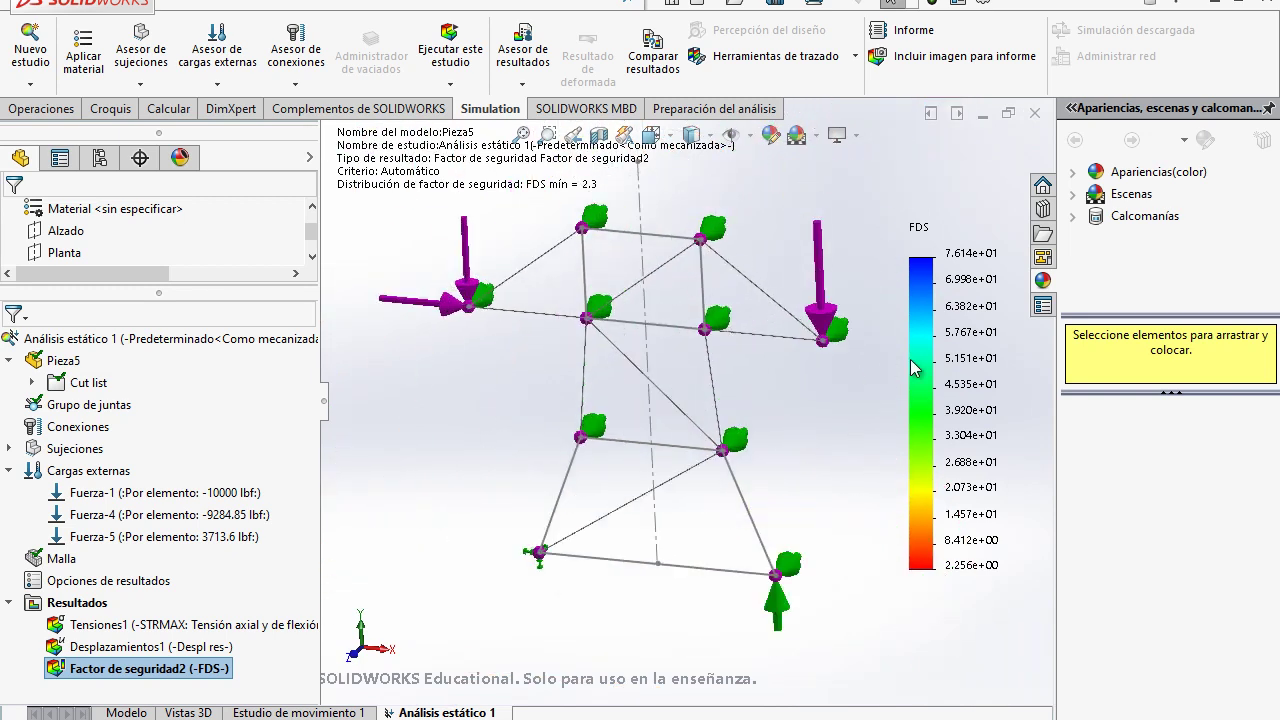
- Turn on the minimum and maximum annotations for the safety-factor plot
double_click(955, 325)
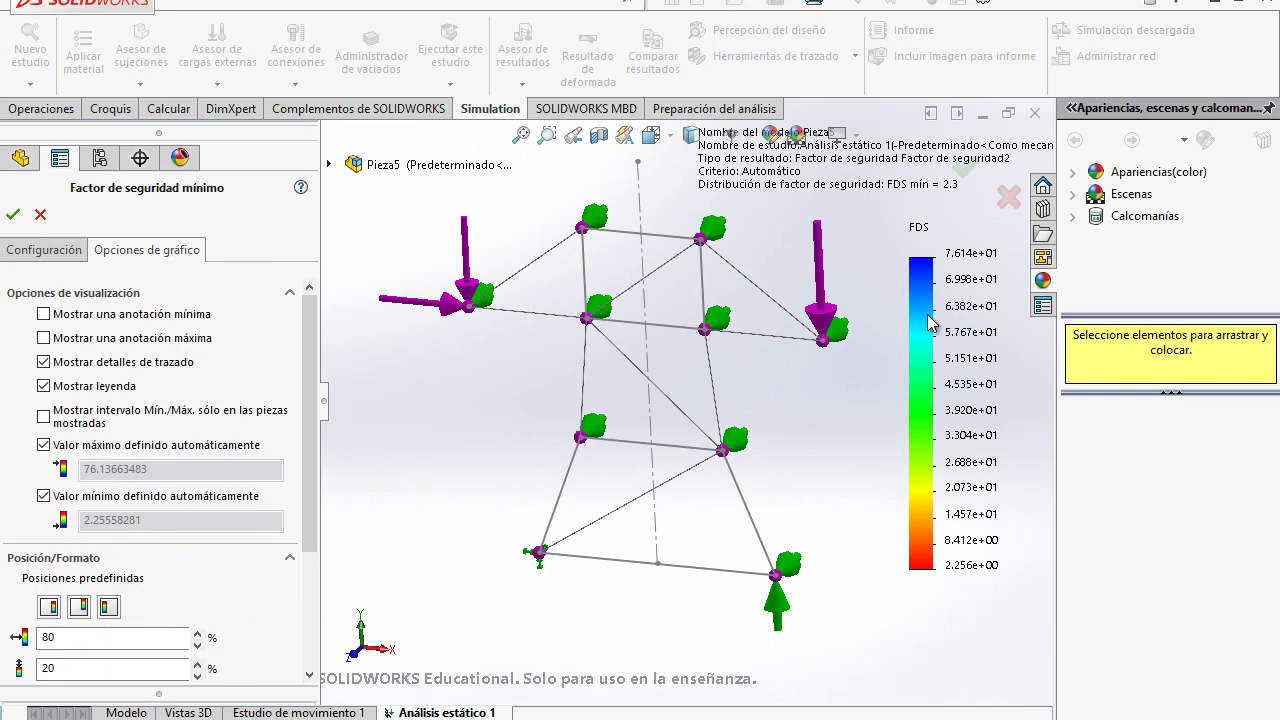
left_click(43, 338)
left_click(43, 313)
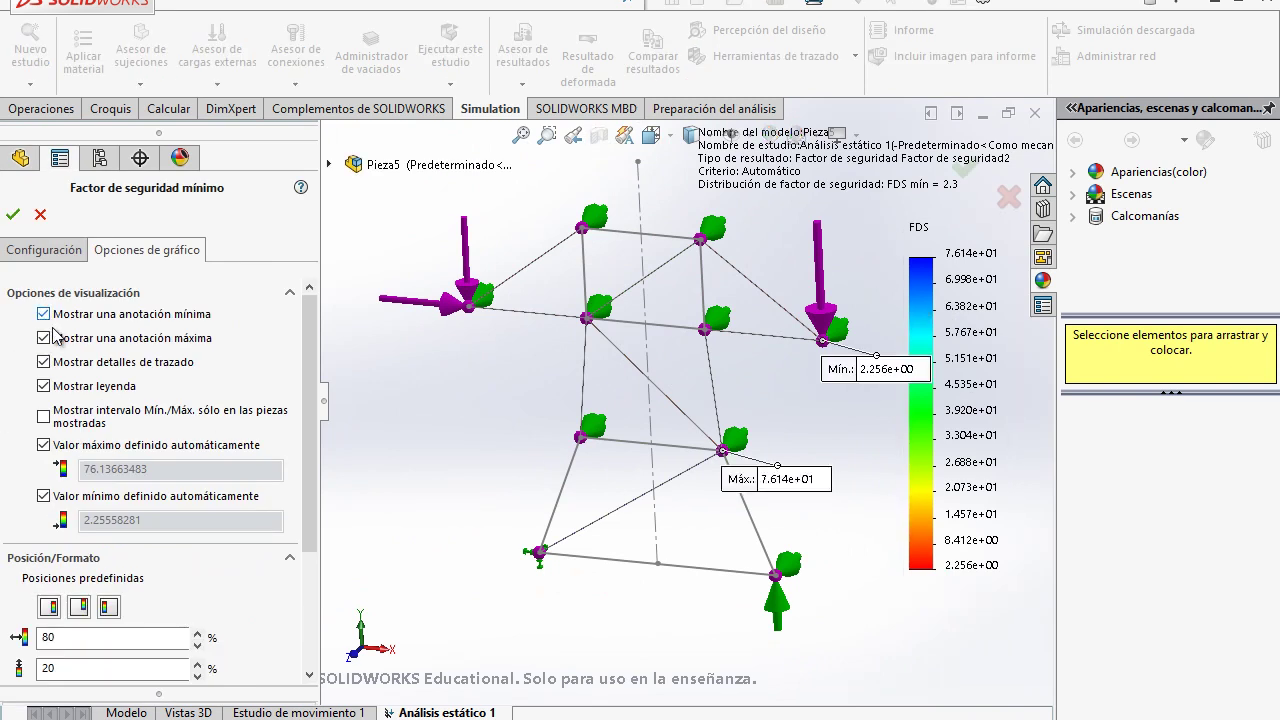
left_click(12, 215)
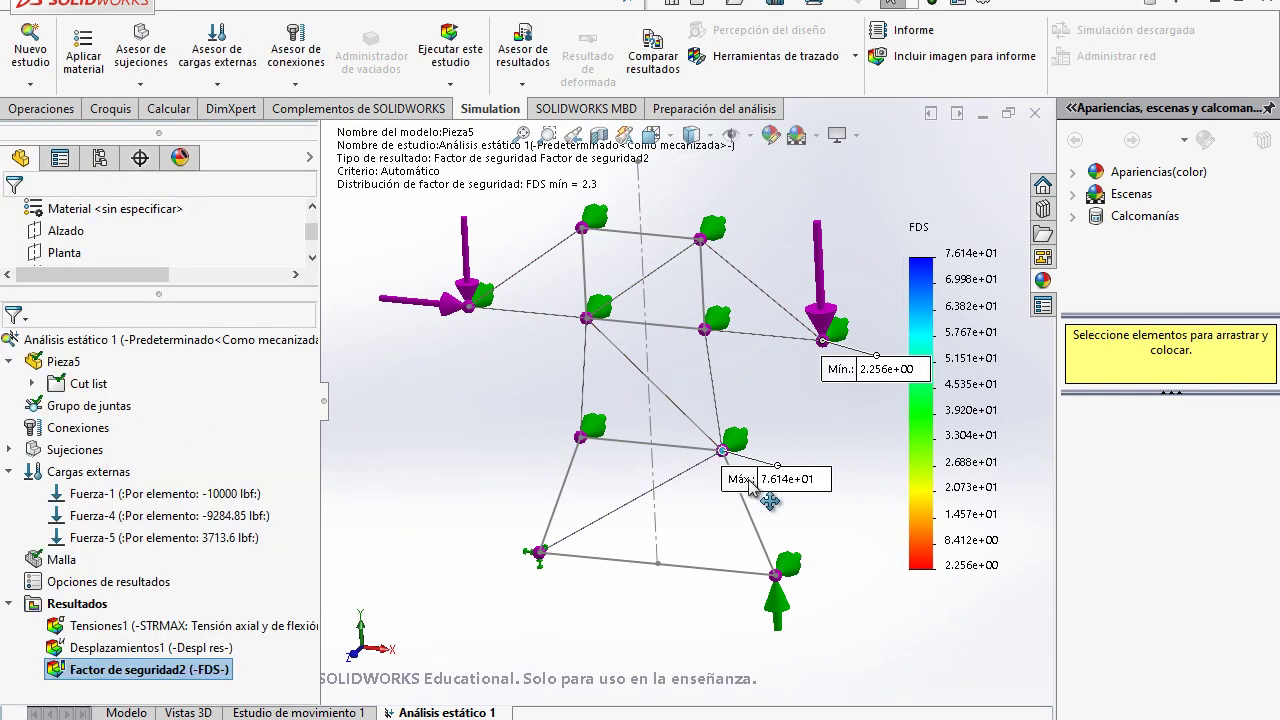
- Move the Máx. and Mín. labels clear of the members and display Tensiones1
left_click_drag(779, 496, 834, 515)
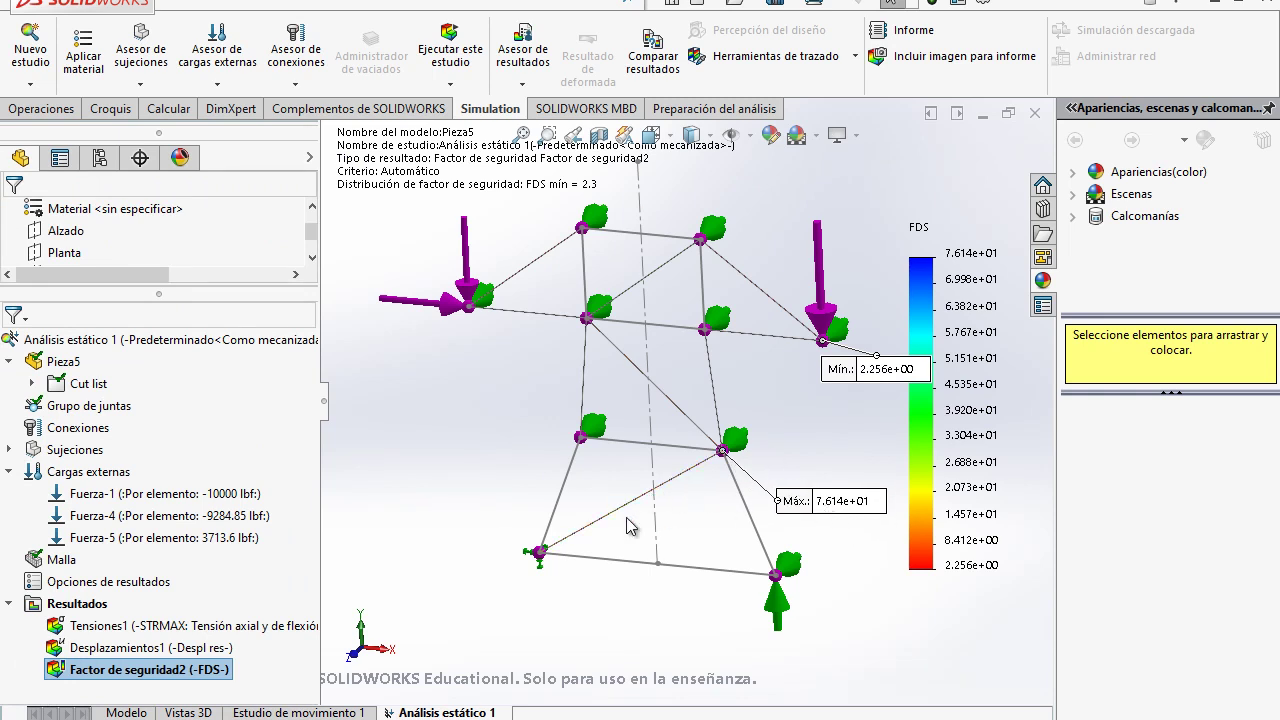
left_click_drag(857, 375, 835, 395)
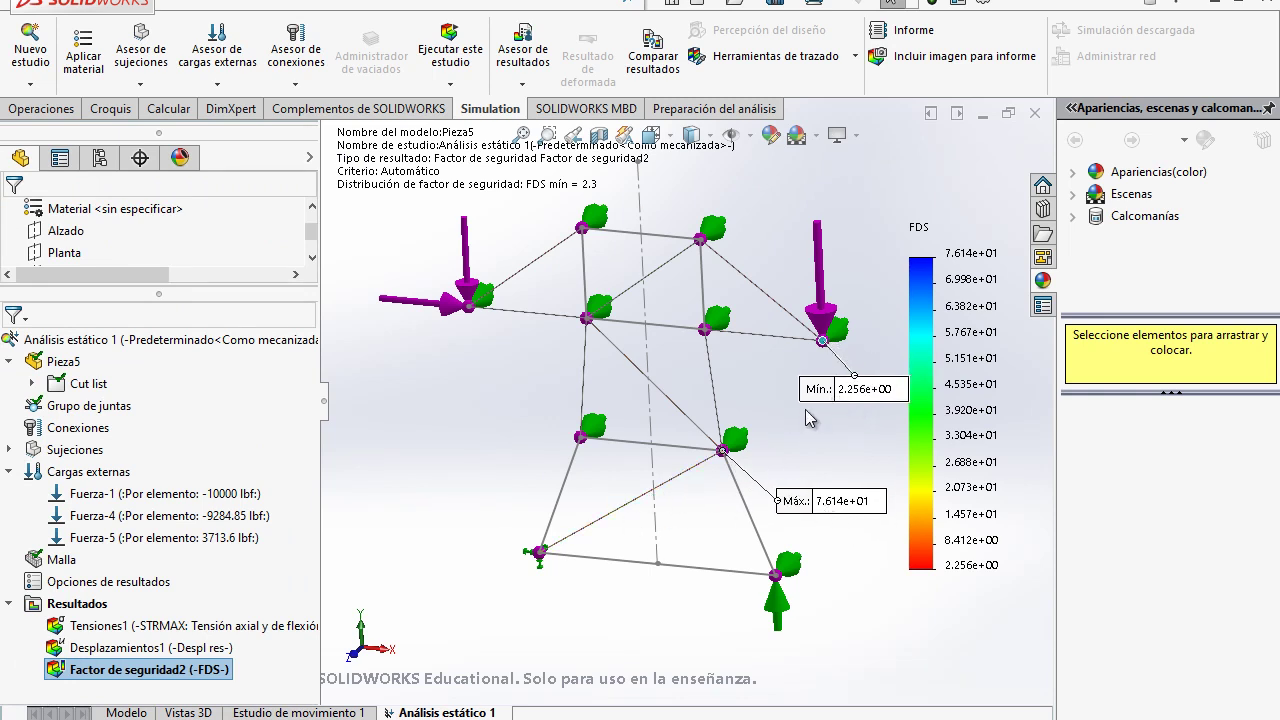
double_click(170, 626)
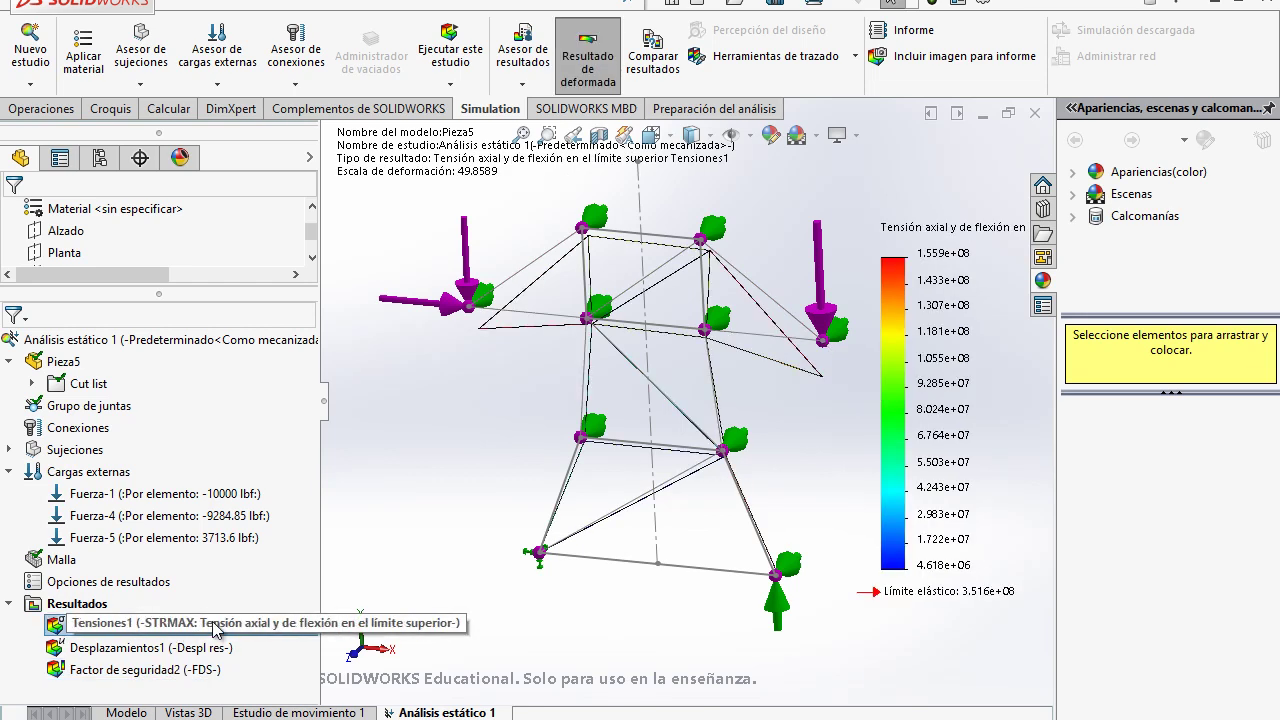
- Add Mín./Máx. stress annotations and set the legend number format to general
double_click(897, 377)
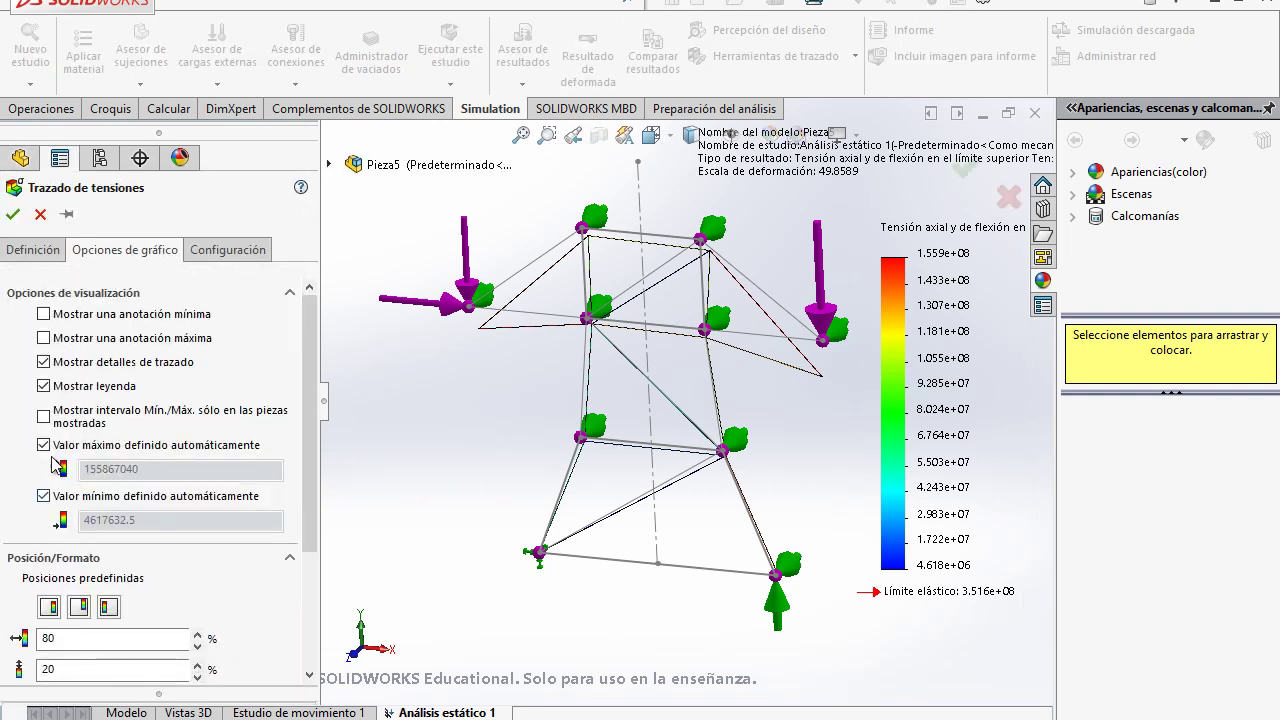
left_click(44, 314)
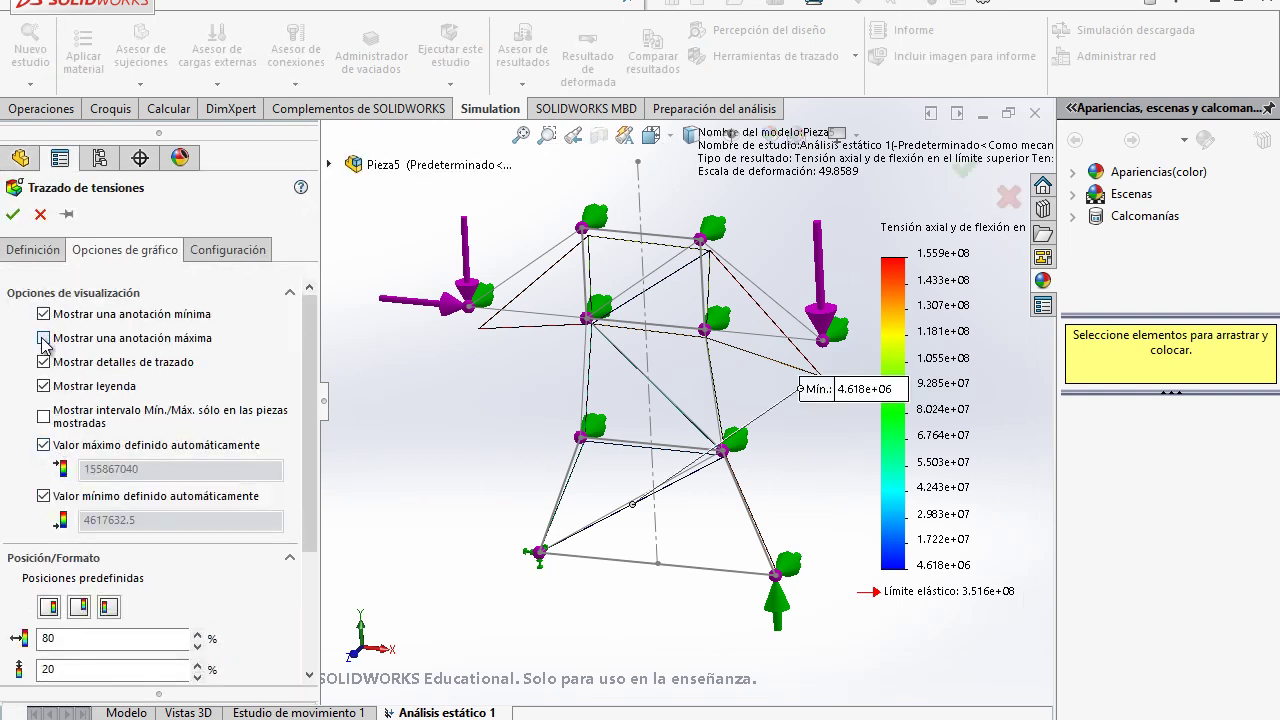
left_click(43, 338)
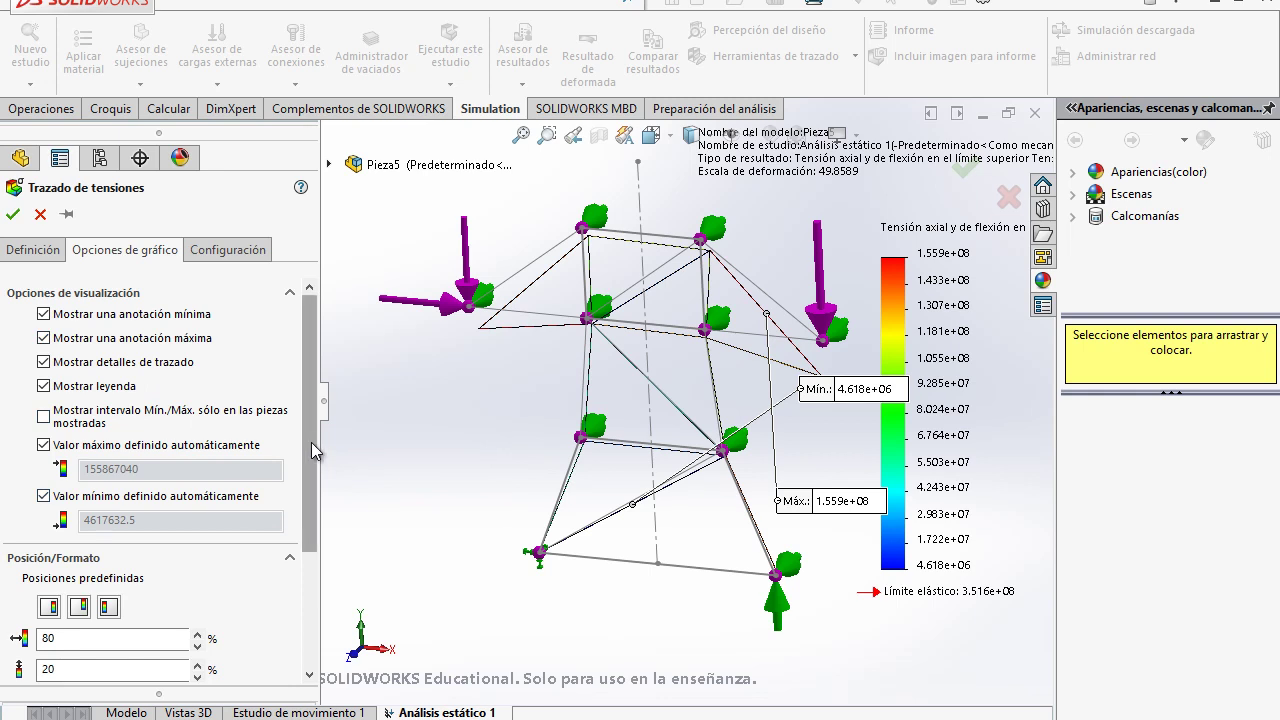
scroll(300, 515, "down", 2)
scroll(299, 526, "down", 1)
scroll(250, 550, "down", 2)
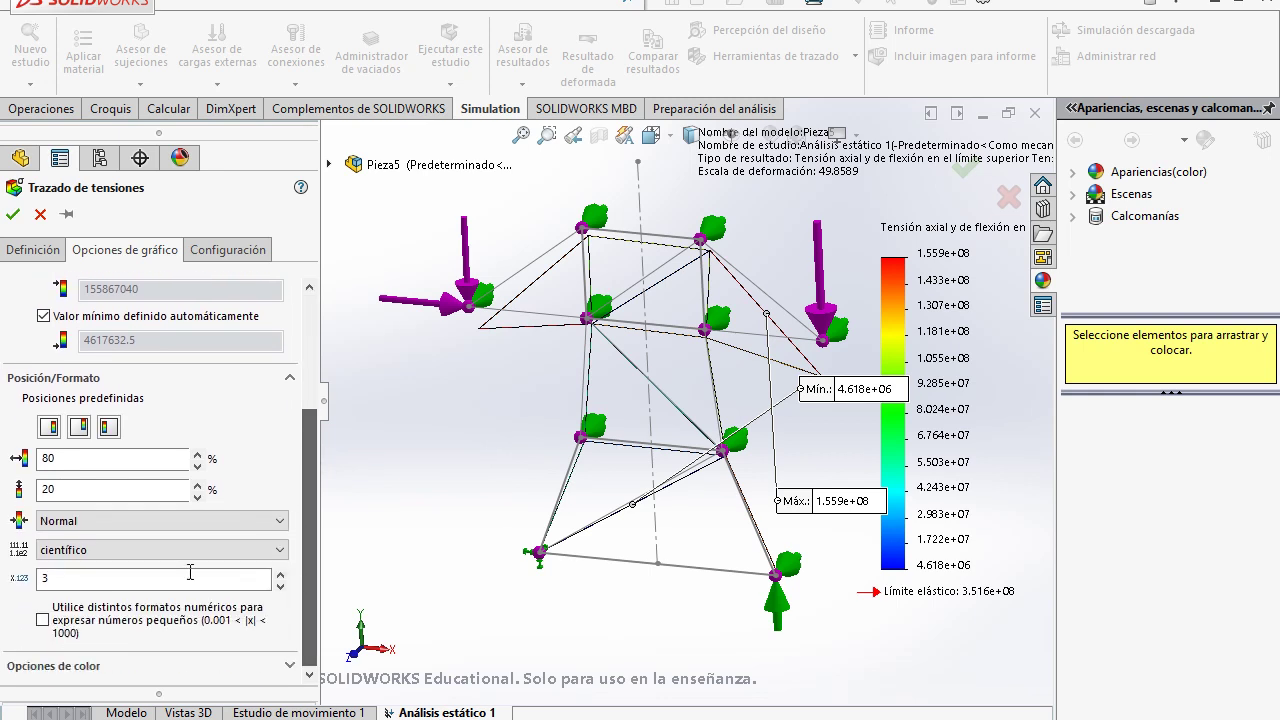
left_click(222, 552)
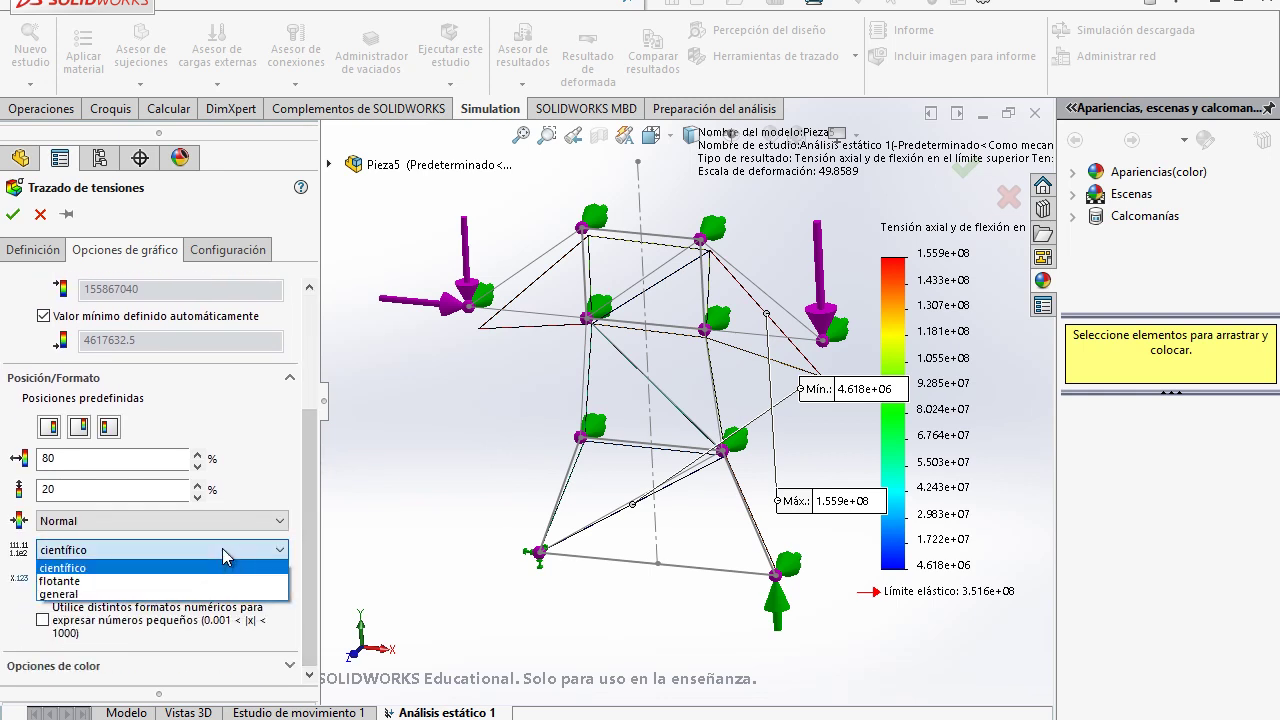
left_click(103, 594)
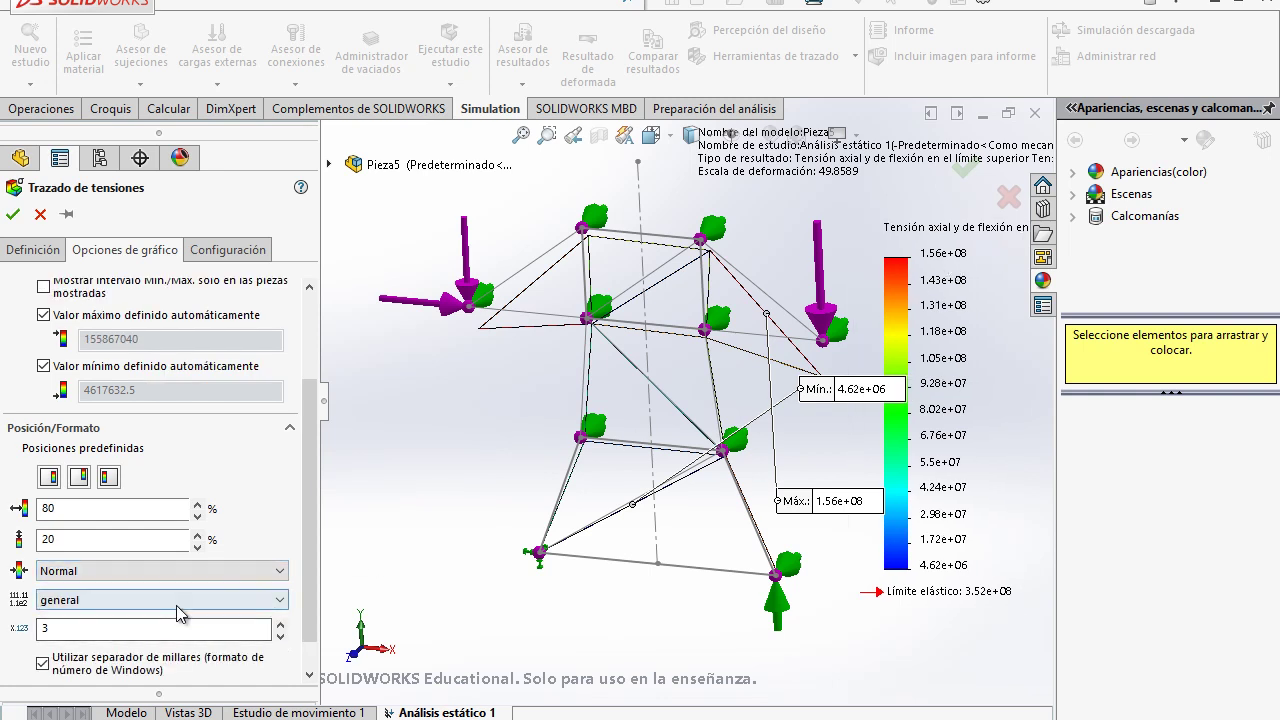
left_click(276, 600)
left_click(275, 628)
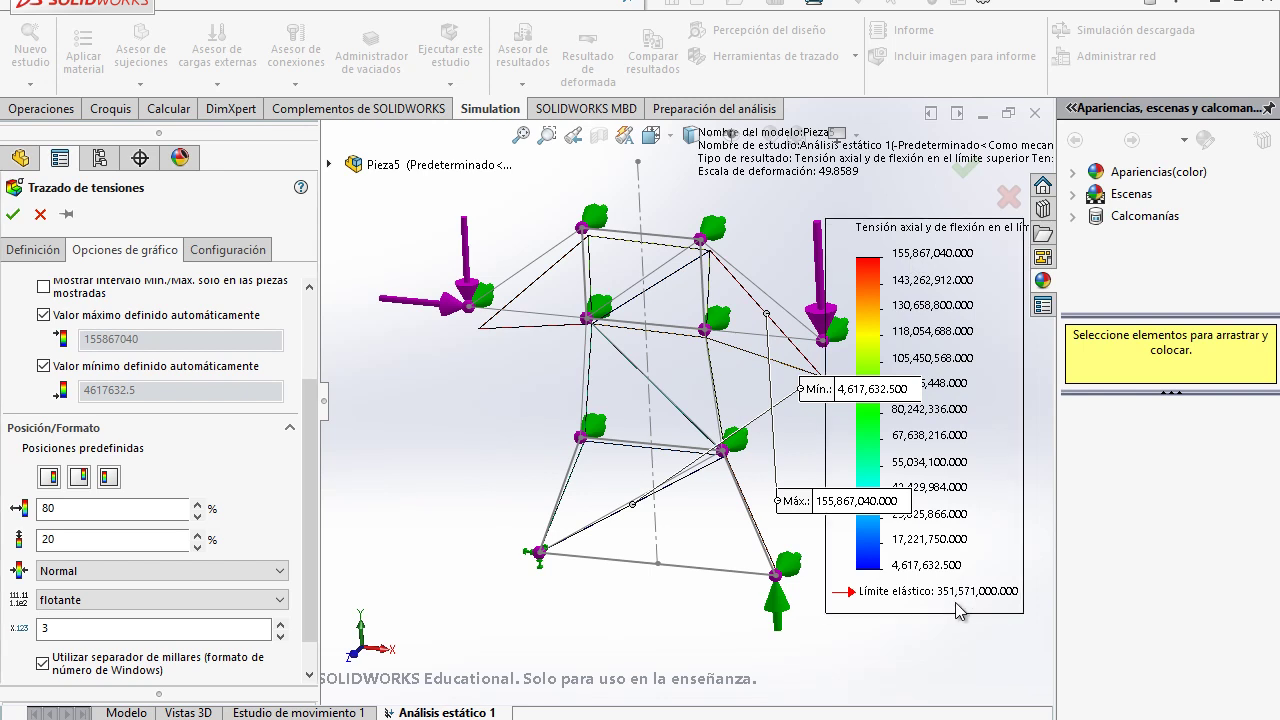
left_click(200, 600)
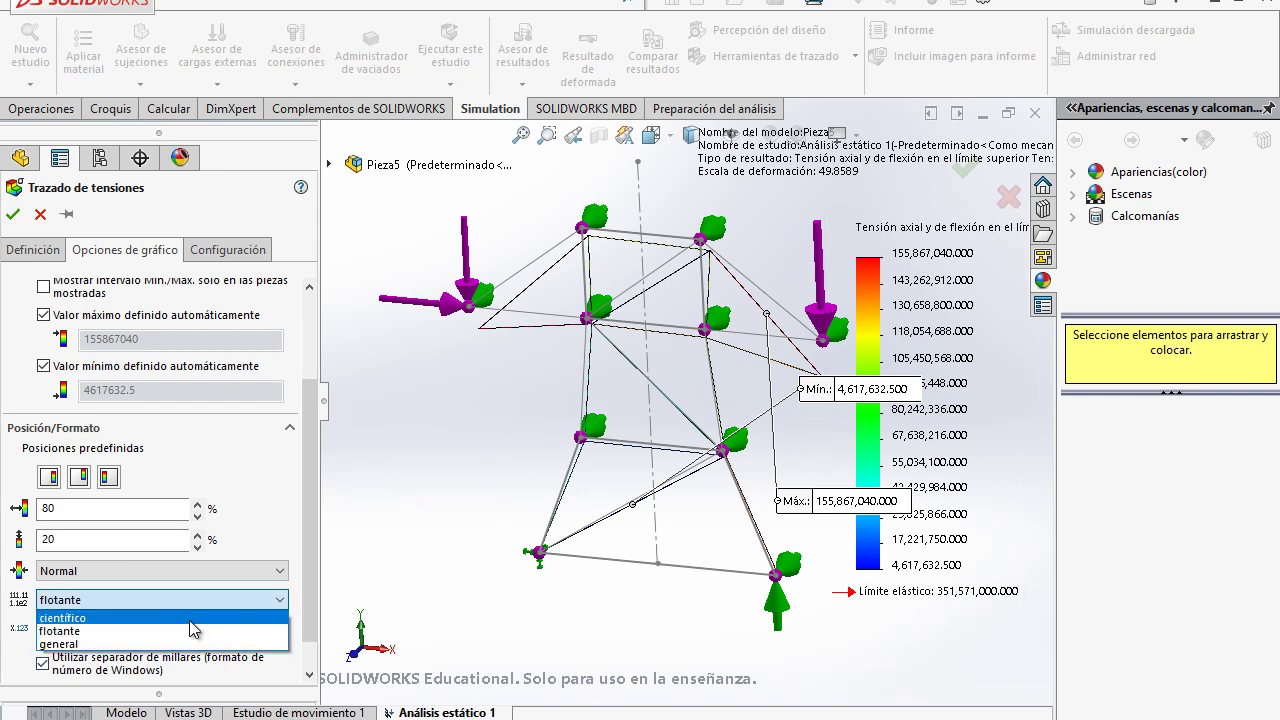
left_click(140, 655)
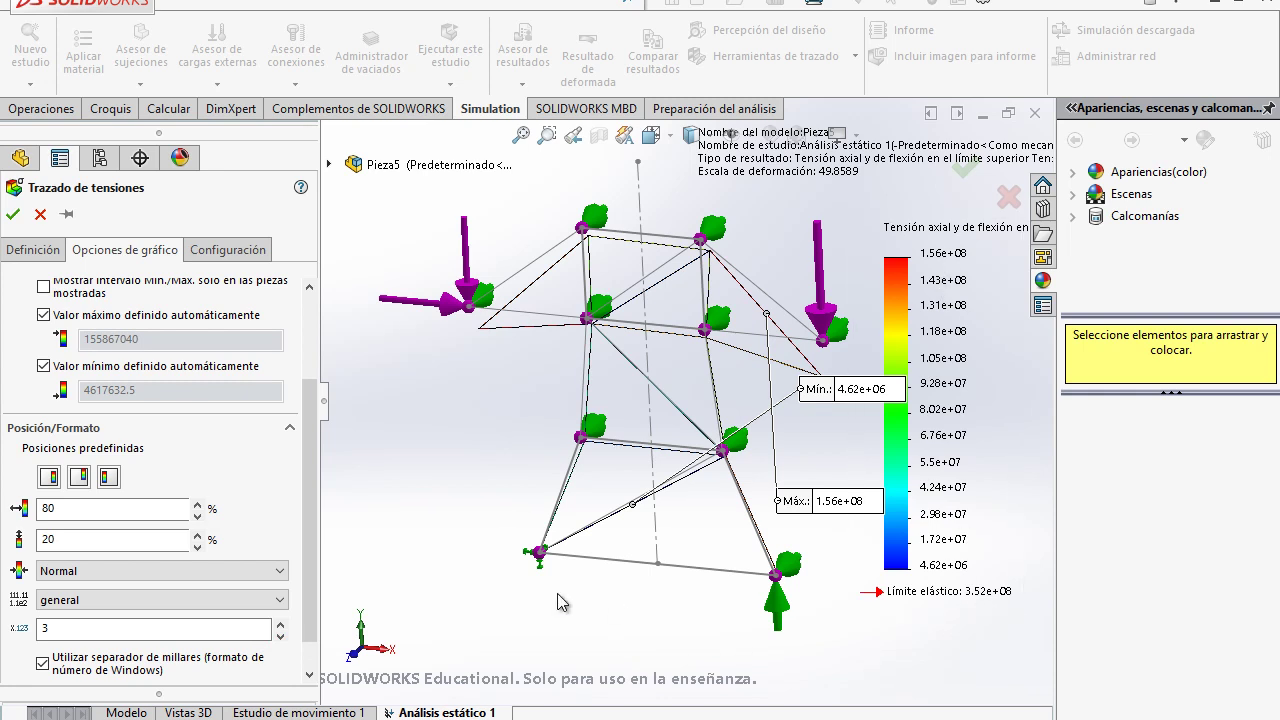
left_click(12, 214)
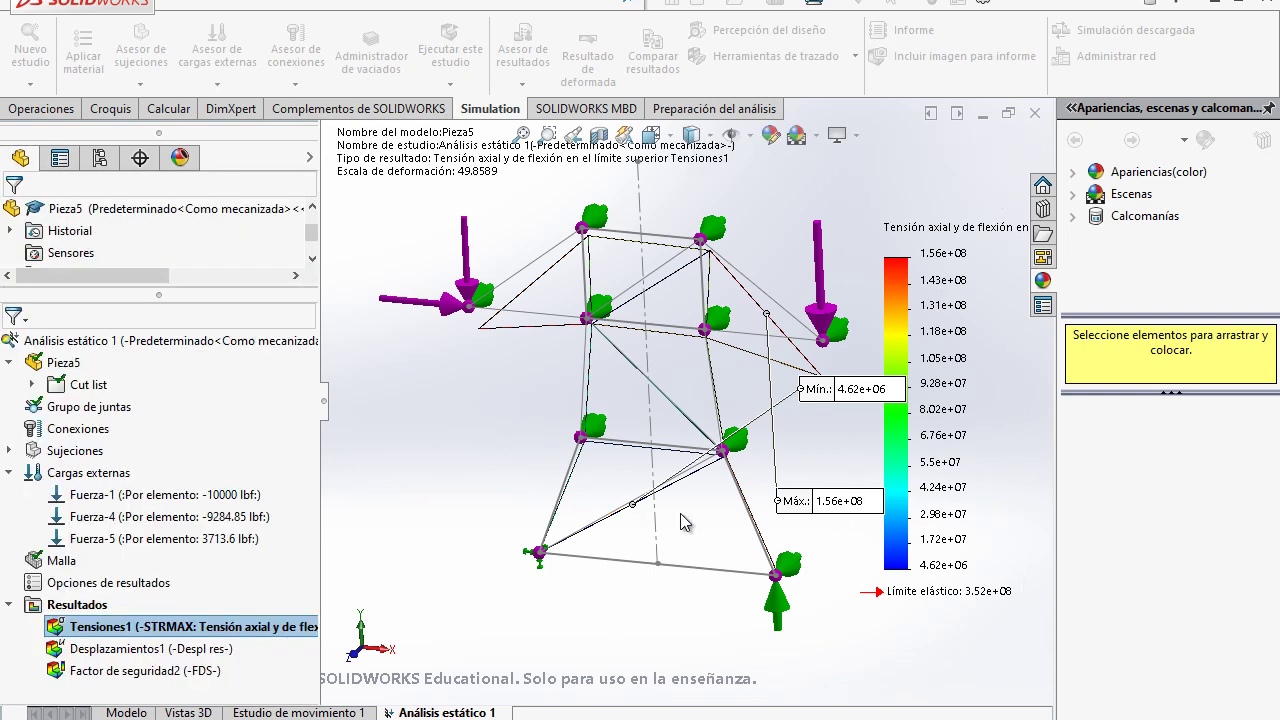
- Move the Máx. label beside the top-right load, reposition the legend, then show Factor de seguridad2
mouse_move(822, 502)
left_mouse_down()
mouse_move(808, 206)
mouse_move(796, 198)
left_mouse_up()
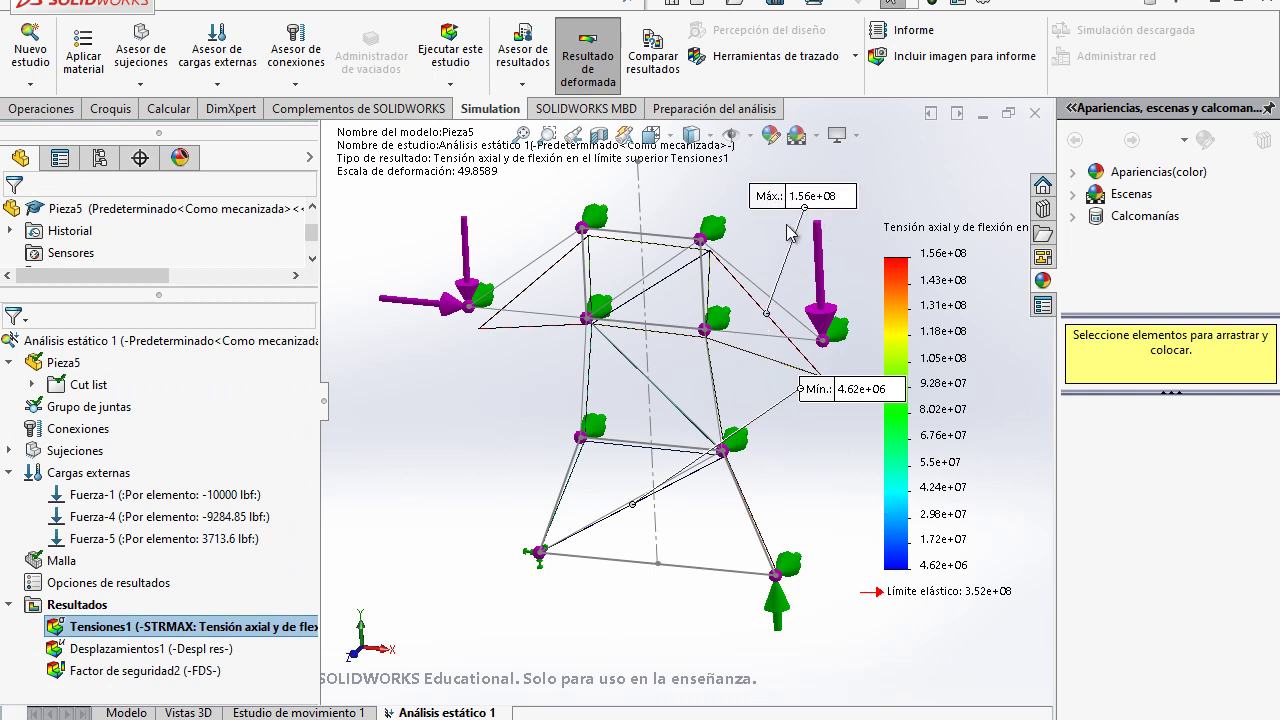
left_click_drag(782, 204, 766, 199)
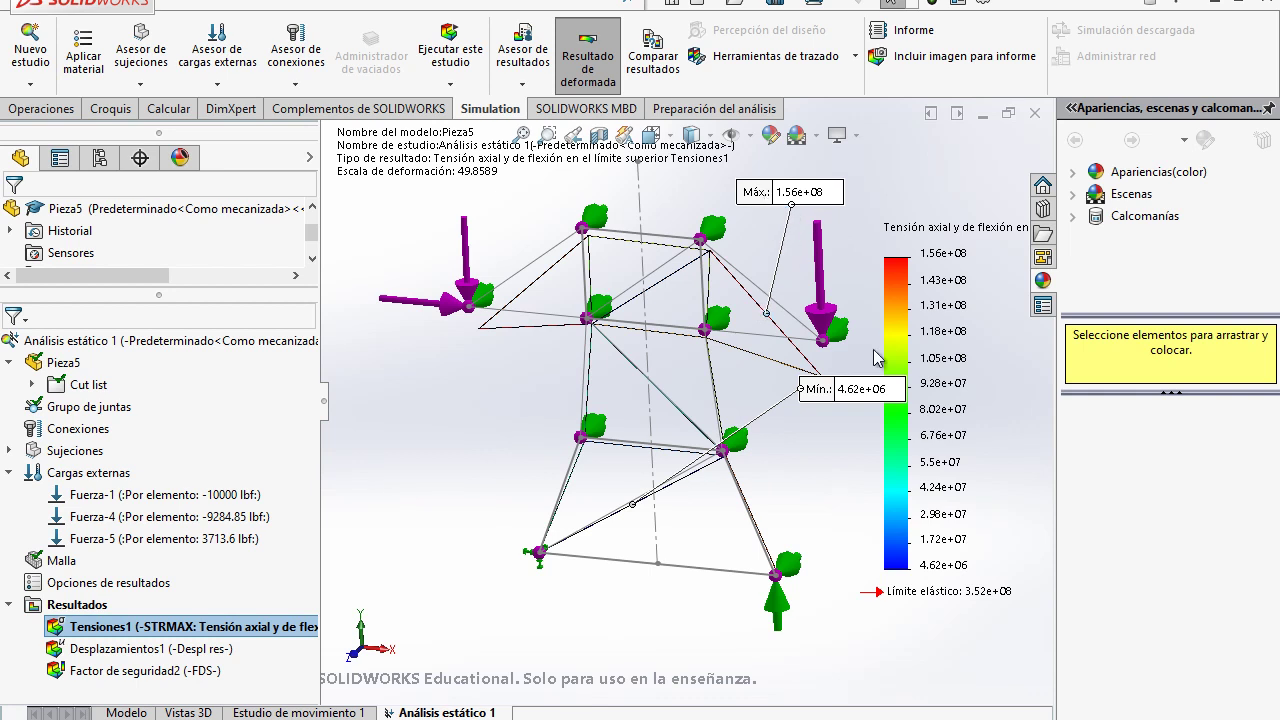
left_click_drag(790, 468, 796, 428)
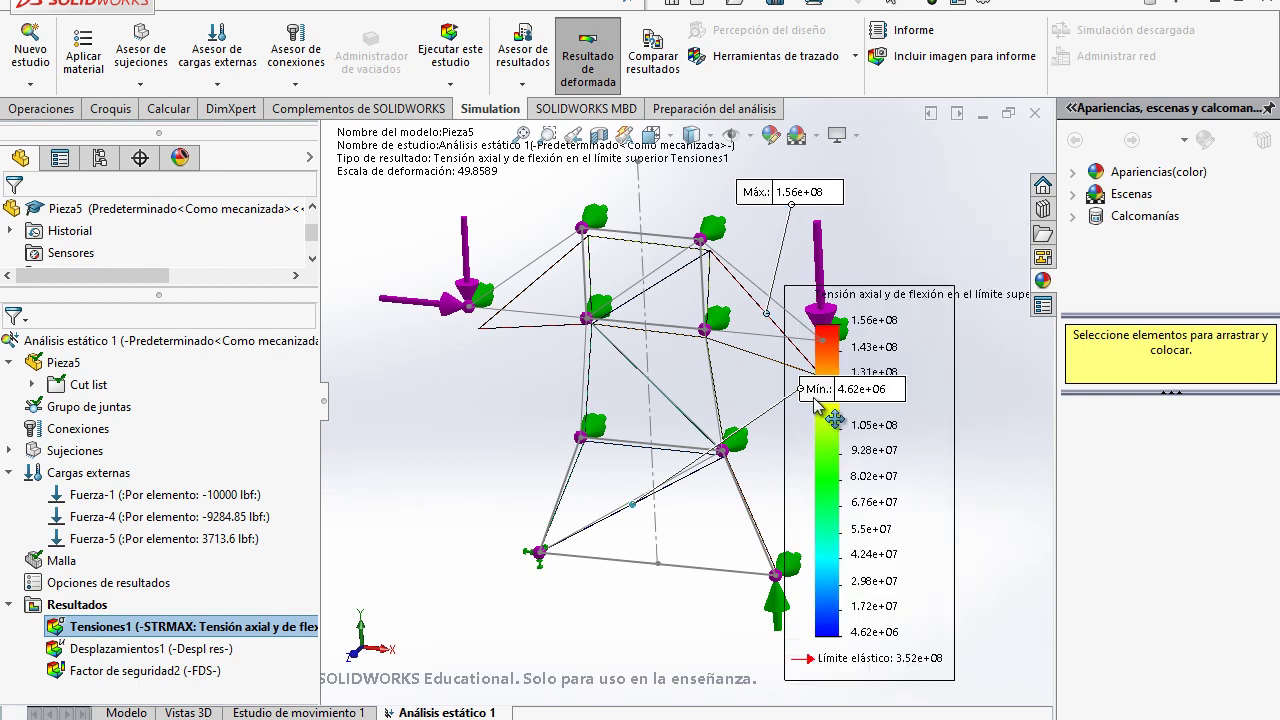
left_click_drag(756, 485, 755, 482)
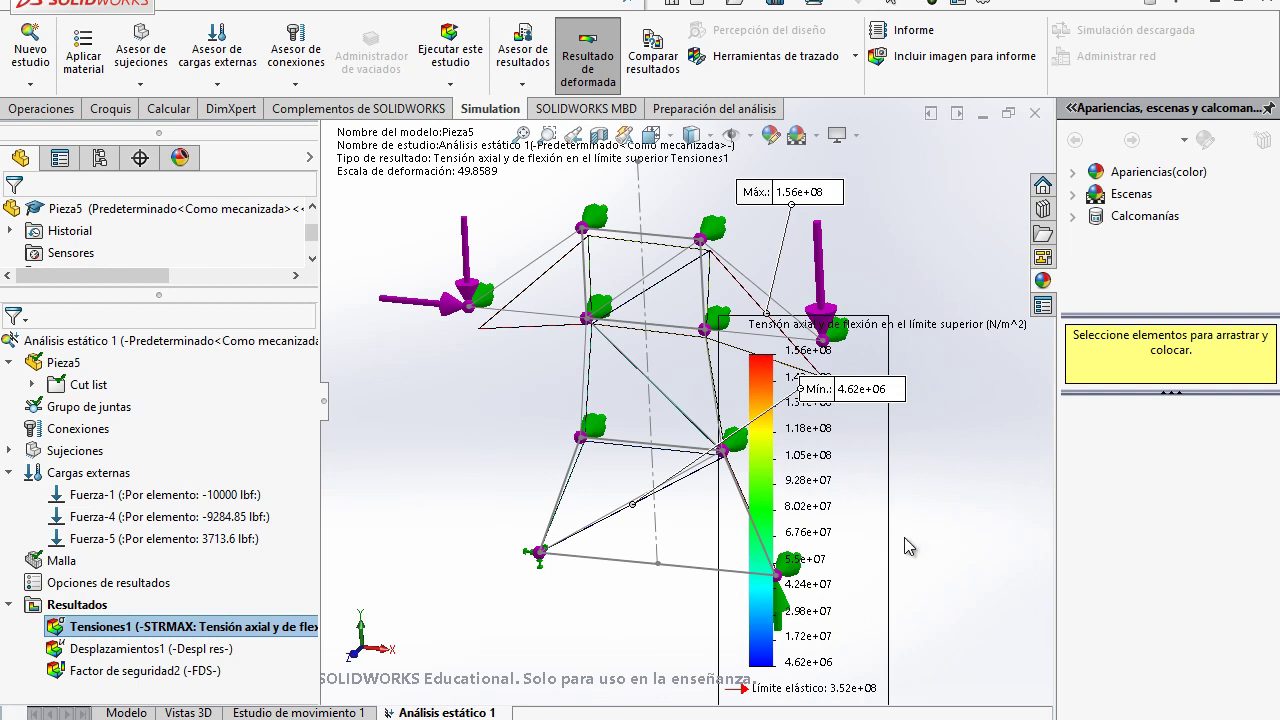
mouse_move(1018, 527)
left_mouse_down()
mouse_move(800, 400)
mouse_move(652, 540)
left_mouse_up()
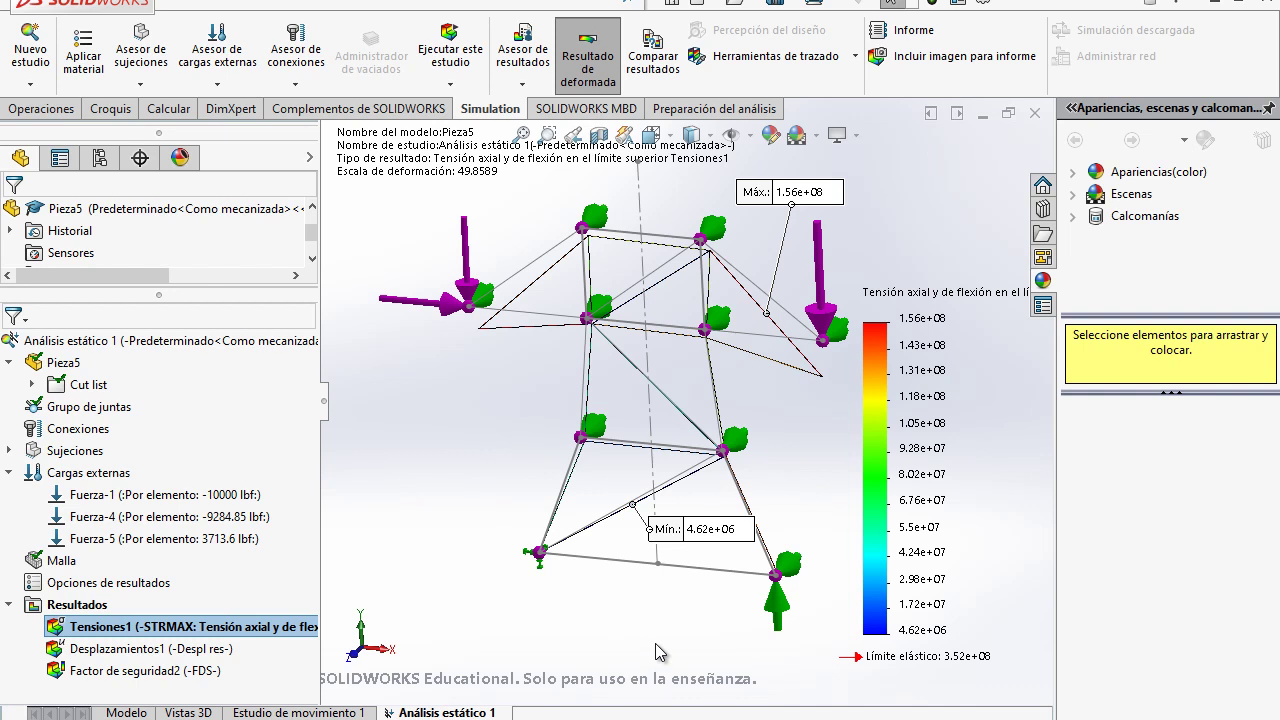
double_click(110, 676)
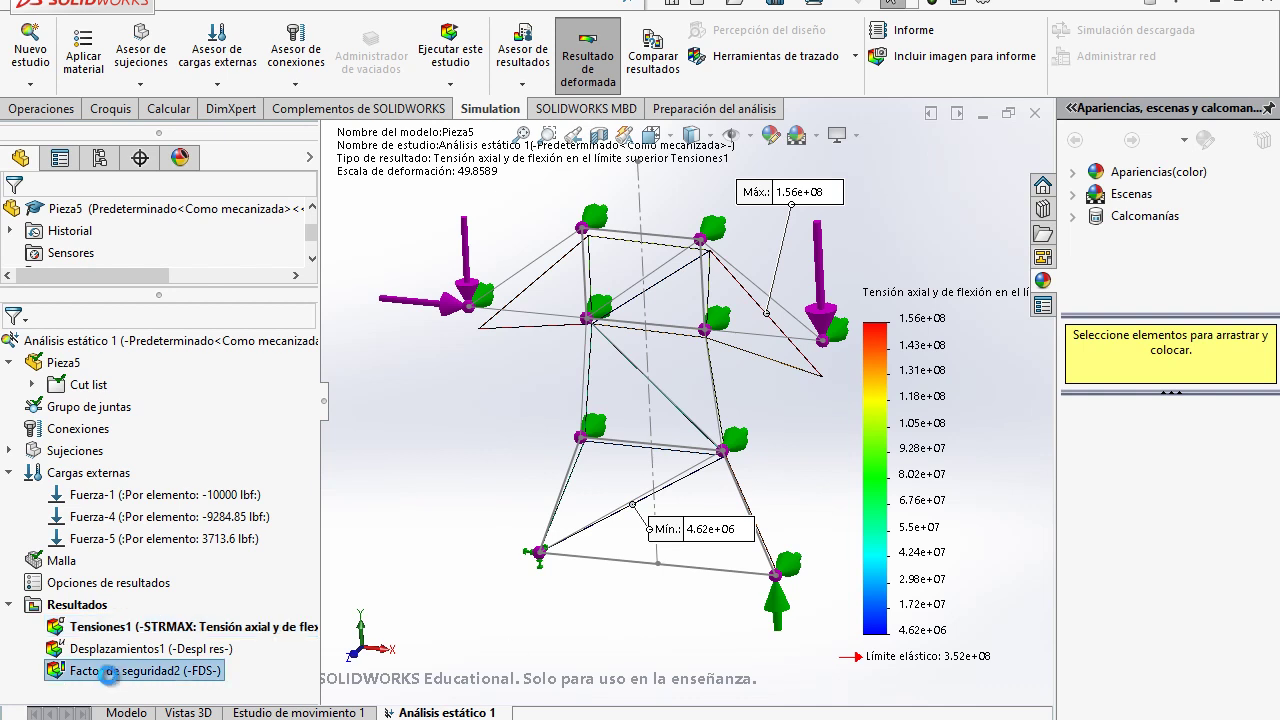